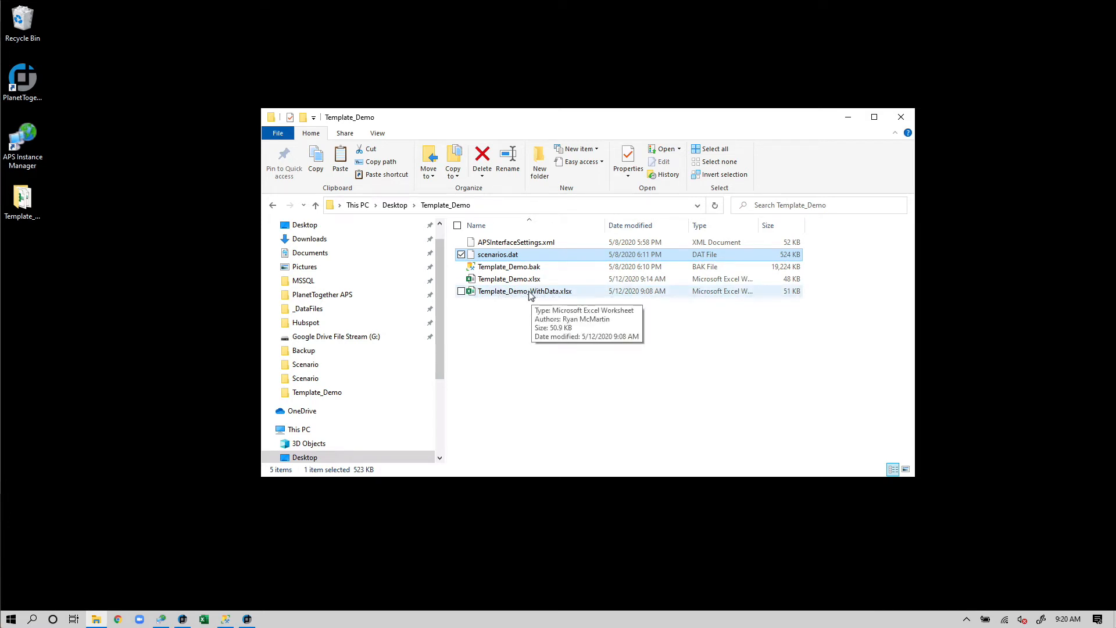
Go through the template files APSInterfaceSettings.xml, Template_Demo.bak and Template_Demo.xlsx in the Template_Demo folder
left_click(568, 244)
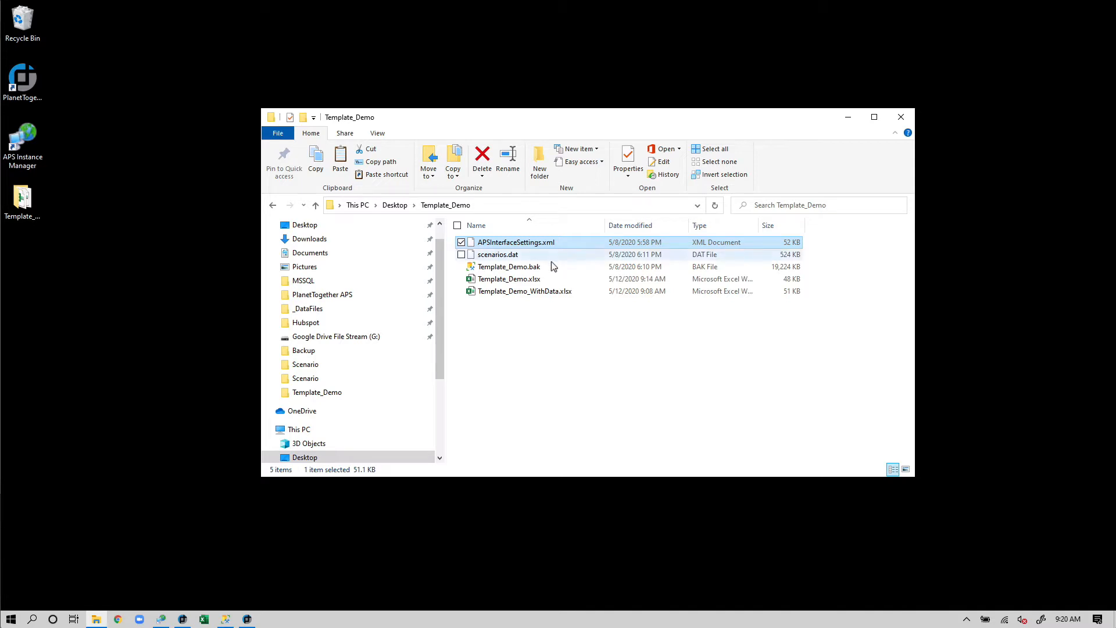
left_click(552, 267)
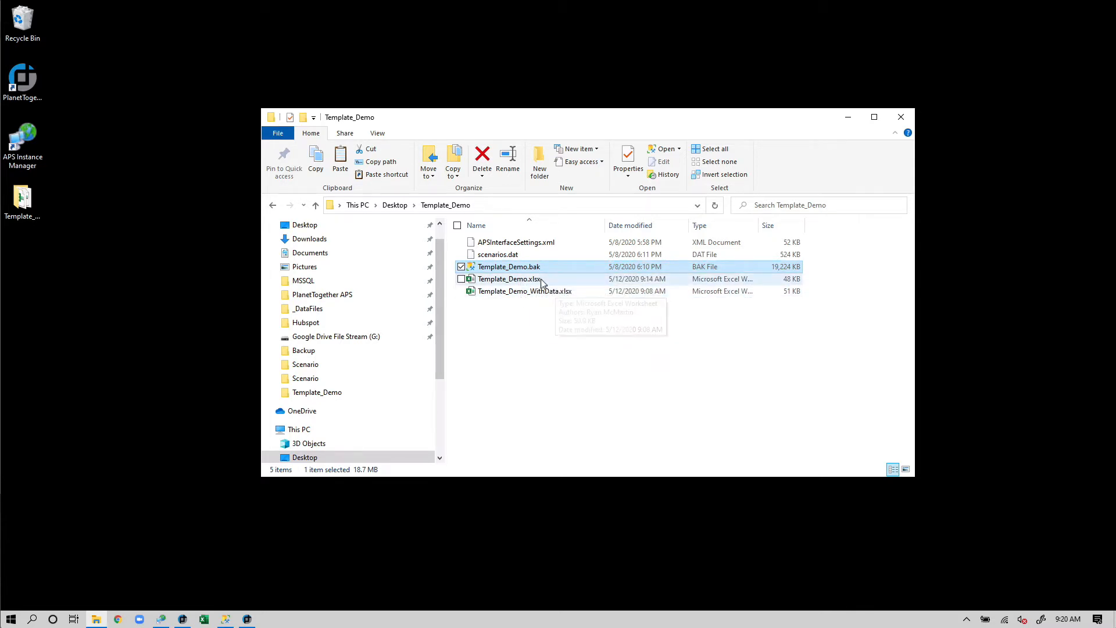
left_click(543, 282)
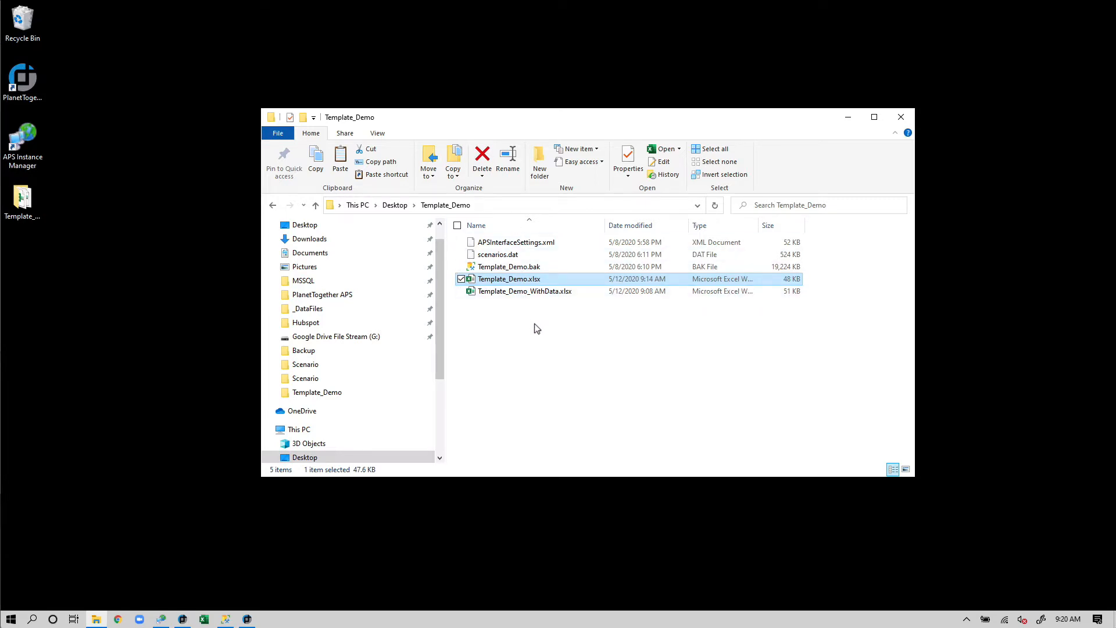
left_click(509, 266)
left_click(225, 620)
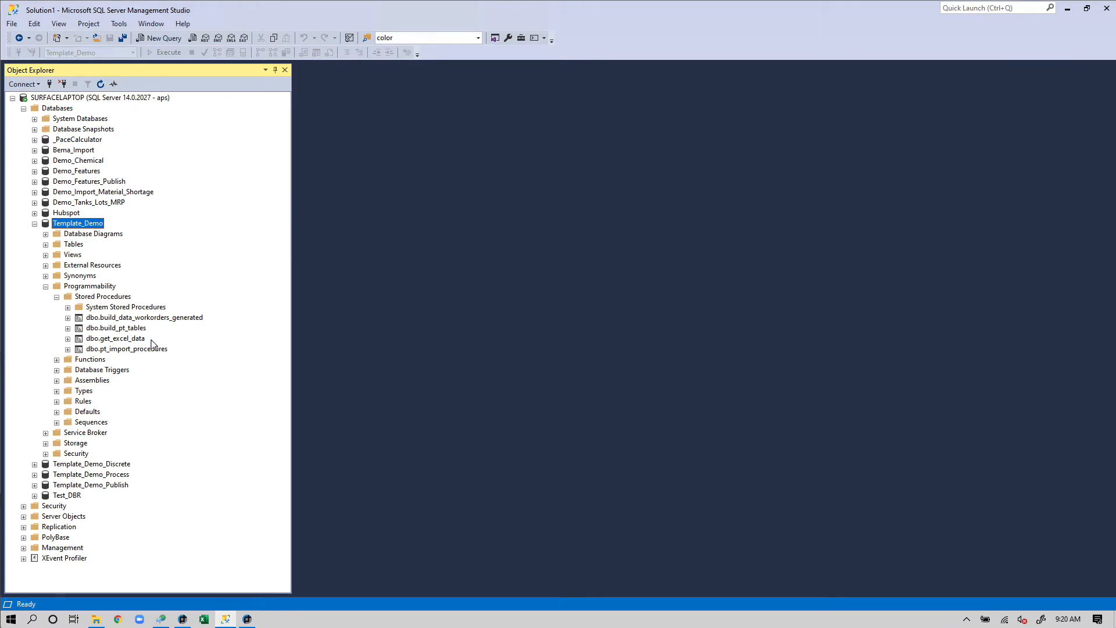
left_click(140, 351)
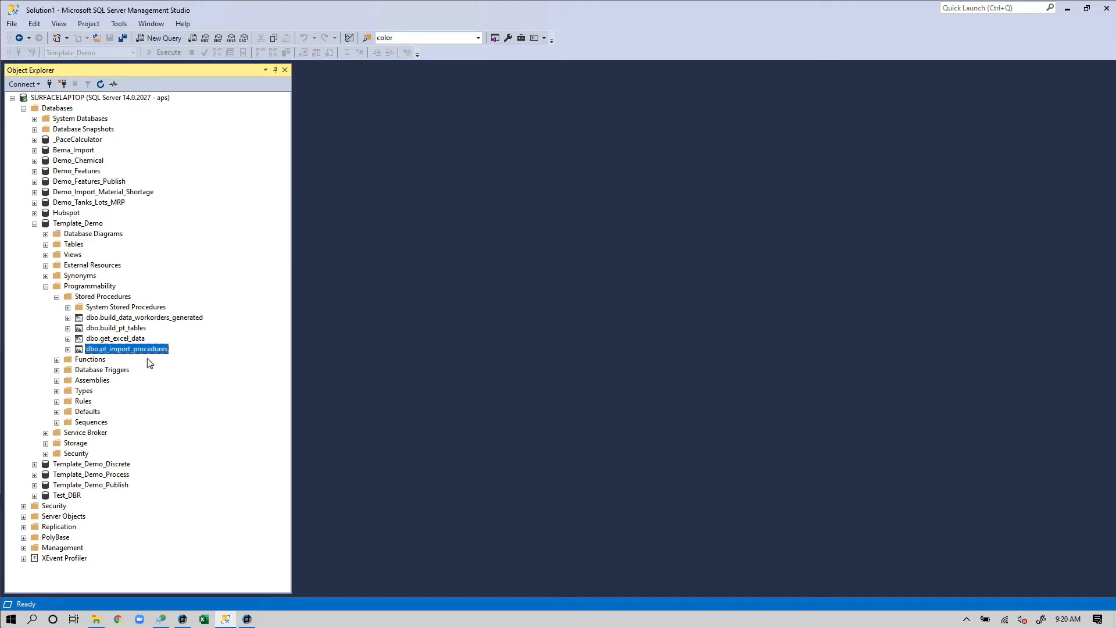
right_click(149, 351)
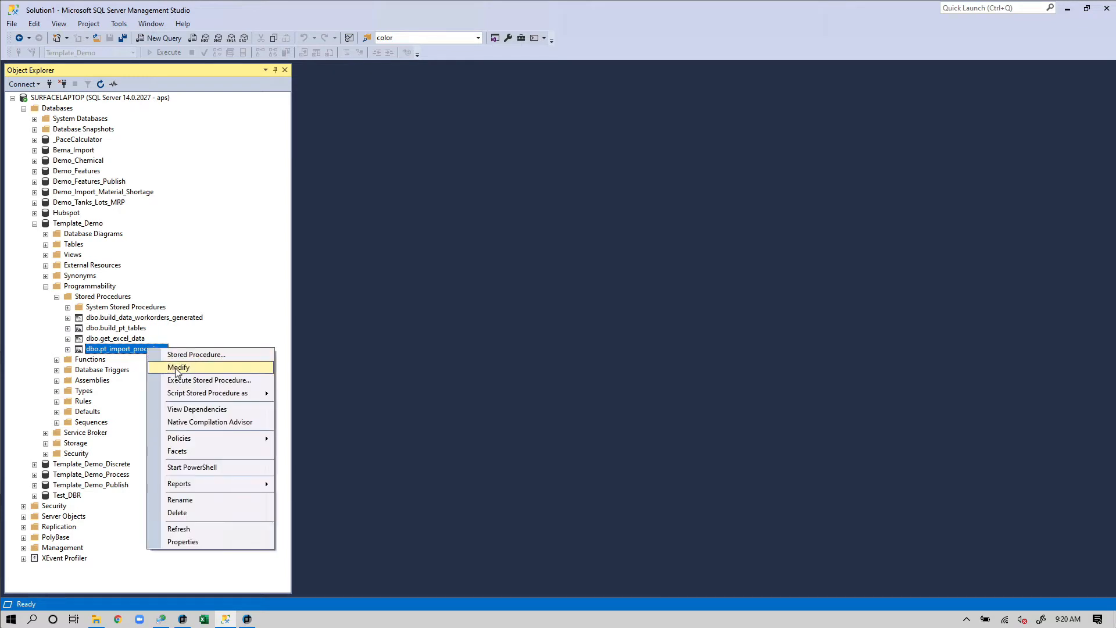
left_click(156, 365)
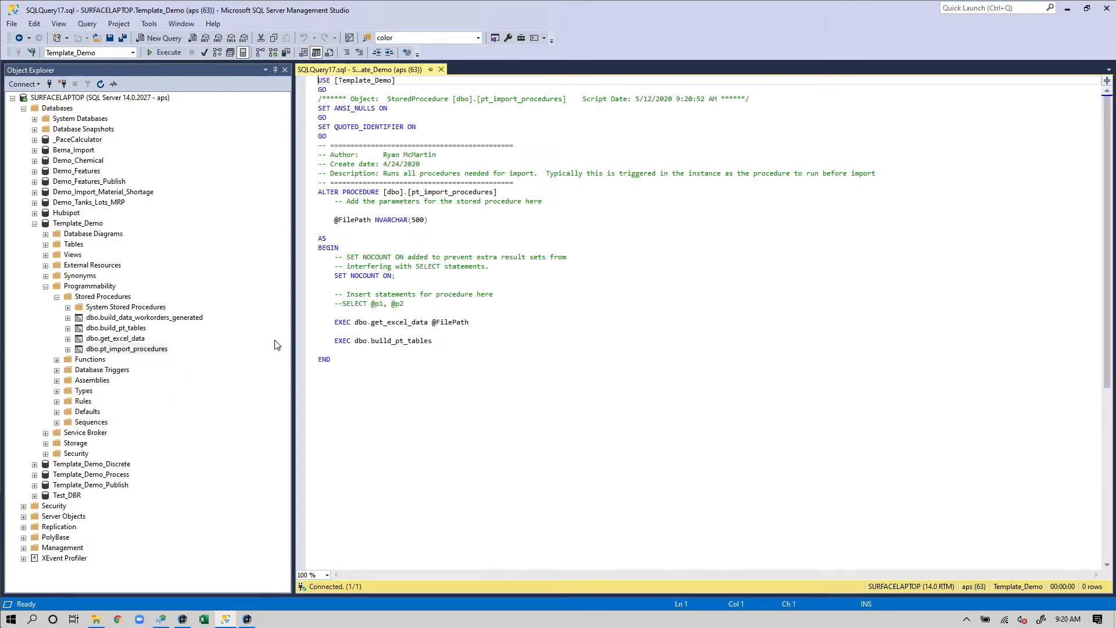
left_click_drag(434, 225, 334, 221)
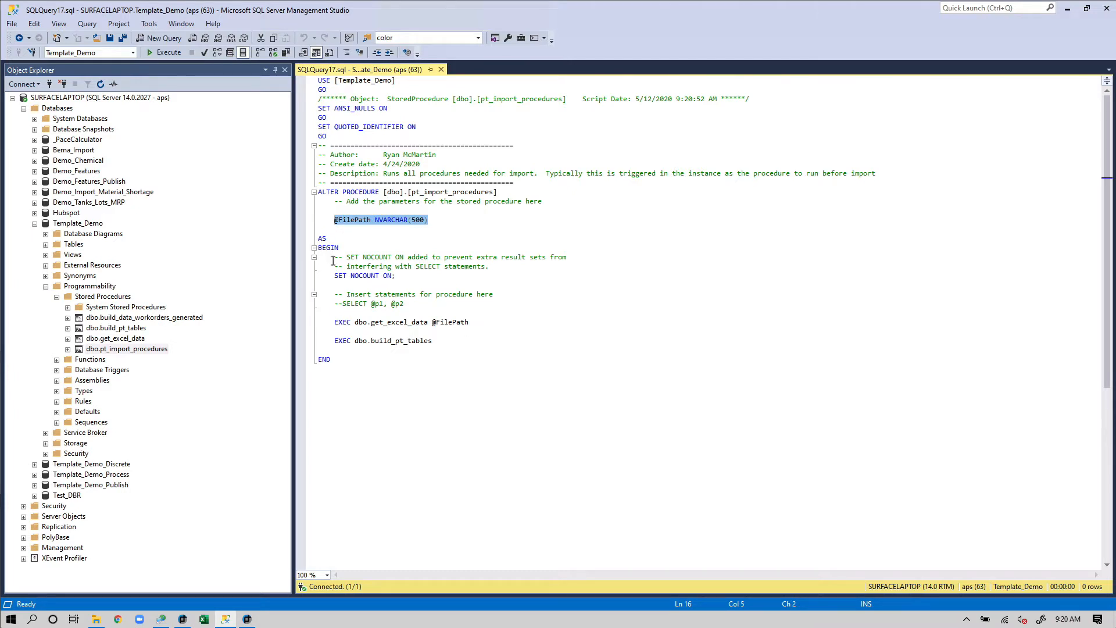
left_click(161, 619)
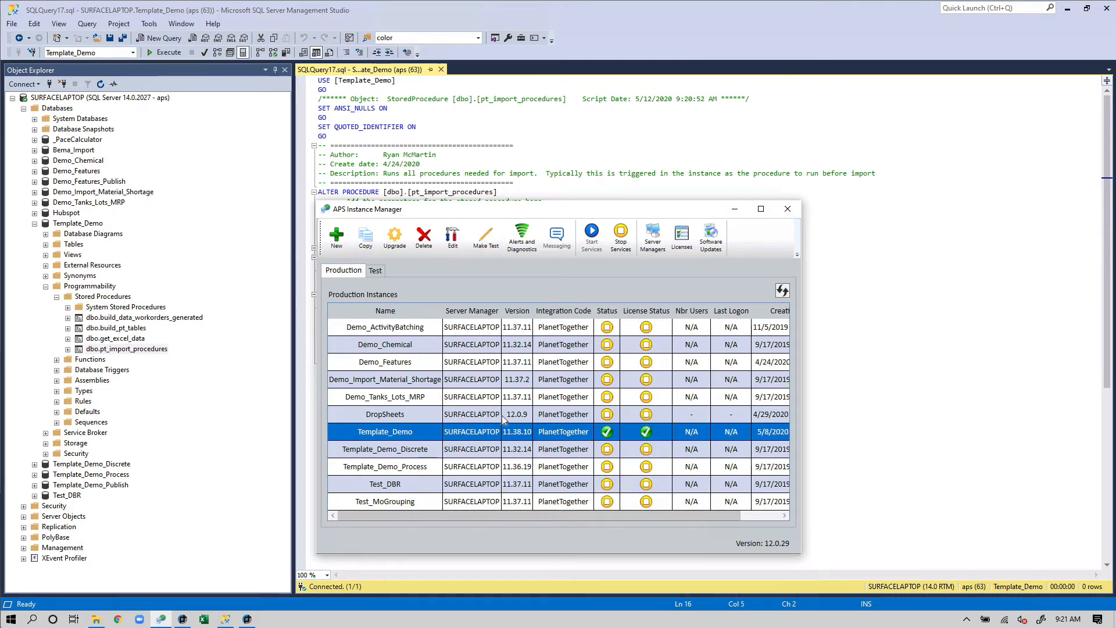
double_click(468, 437)
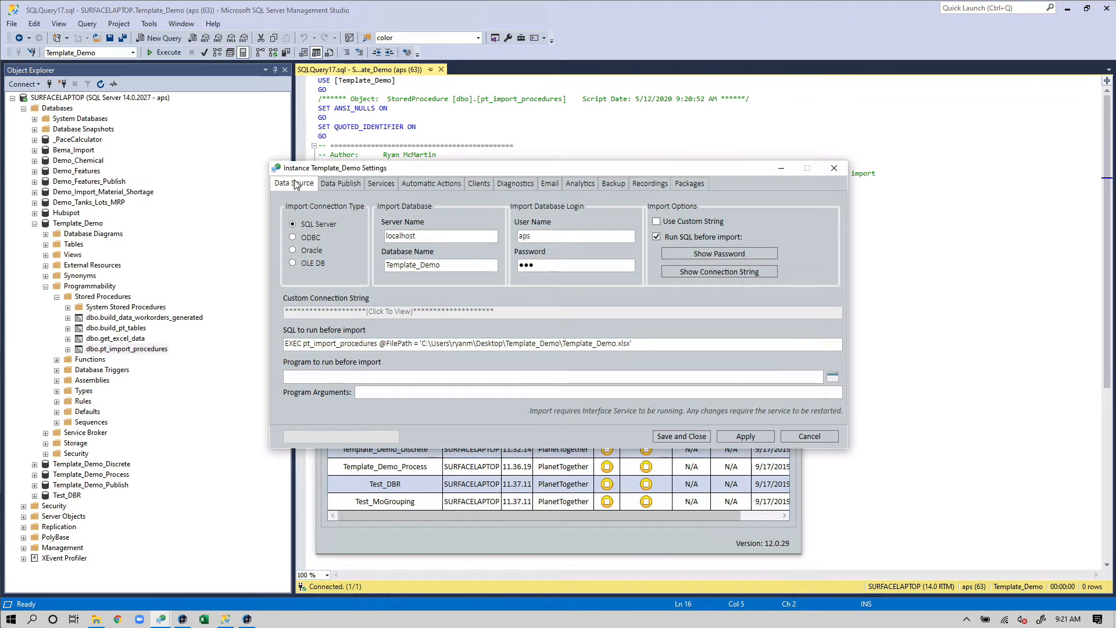
triple_click(296, 346)
left_click(310, 345)
mouse_move(372, 343)
left_mouse_down()
mouse_move(316, 343)
mouse_move(640, 351)
mouse_move(384, 347)
left_mouse_up()
left_click(639, 350)
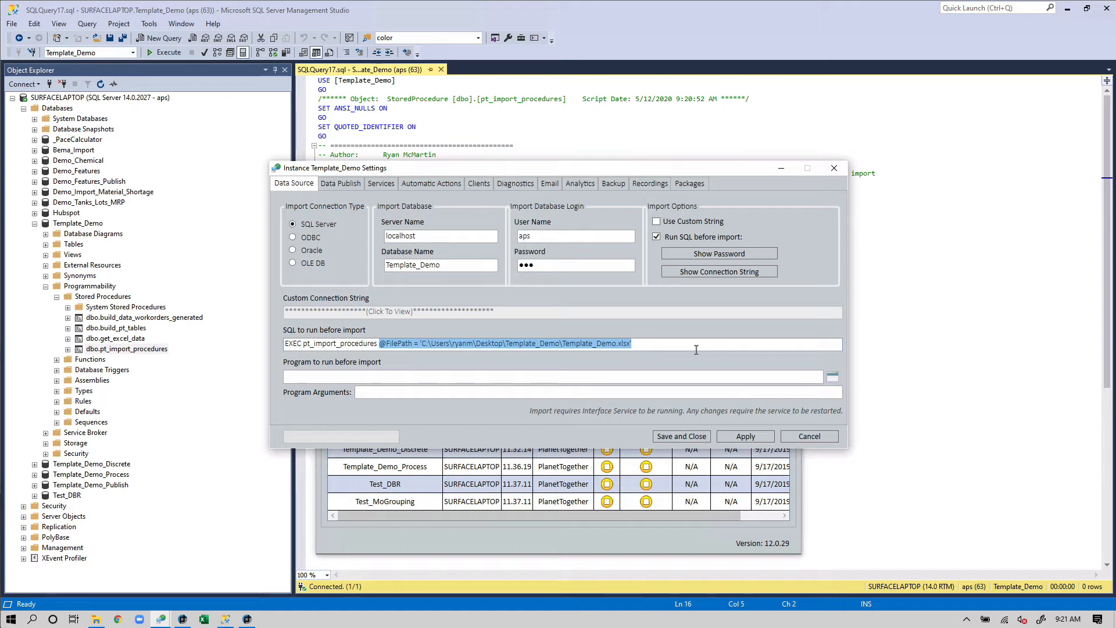
left_click(347, 344)
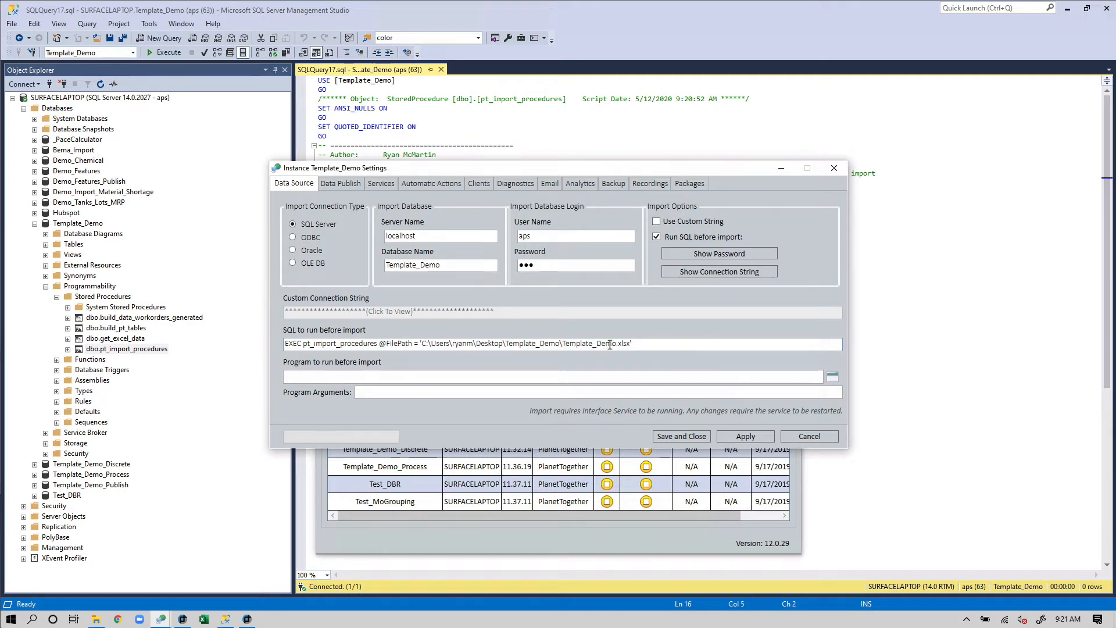
left_click_drag(635, 344, 379, 344)
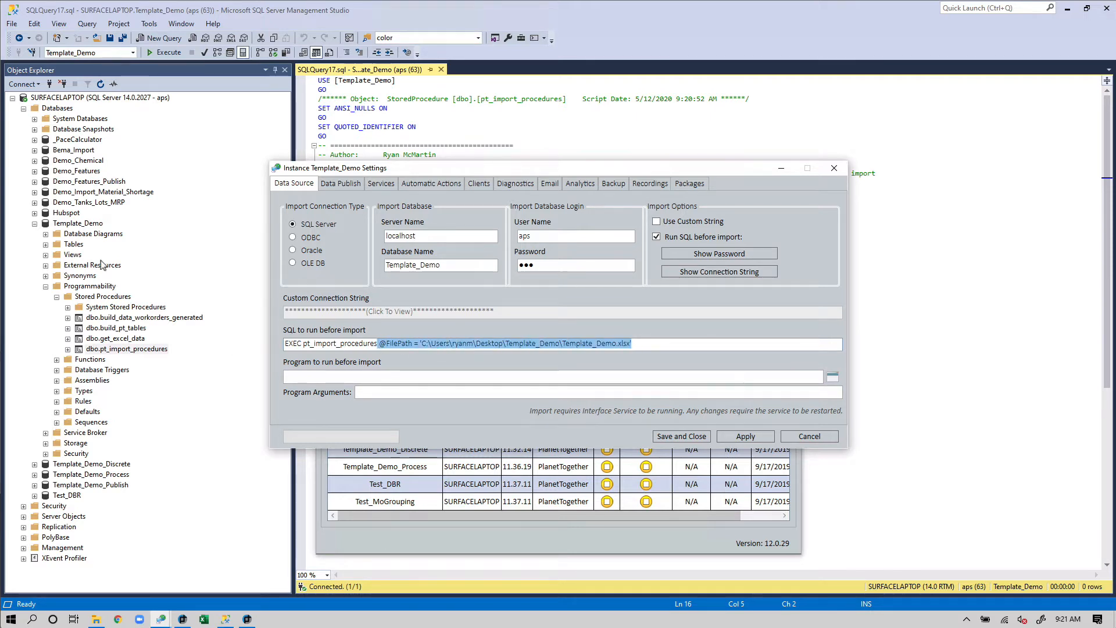
left_click(807, 436)
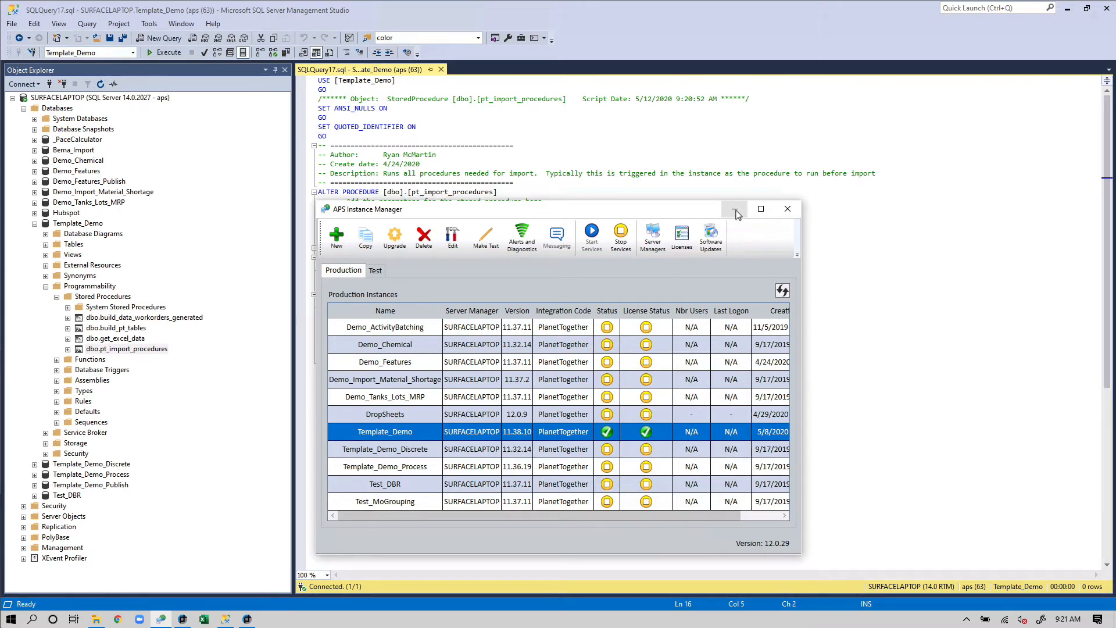
left_click(735, 209)
In File Explorer, locate APSInterfaceSettings.xml in the IntegrationFiles folder of the Template_Demo 11.38.10 instance under PlanetTogether APS
left_click(95, 620)
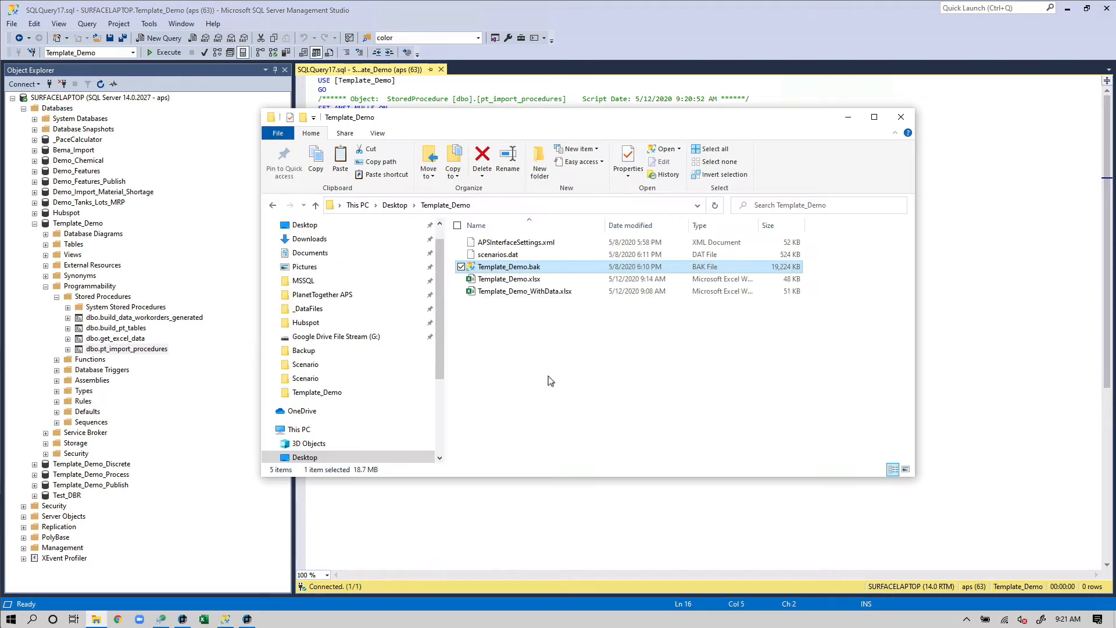
left_click(565, 244)
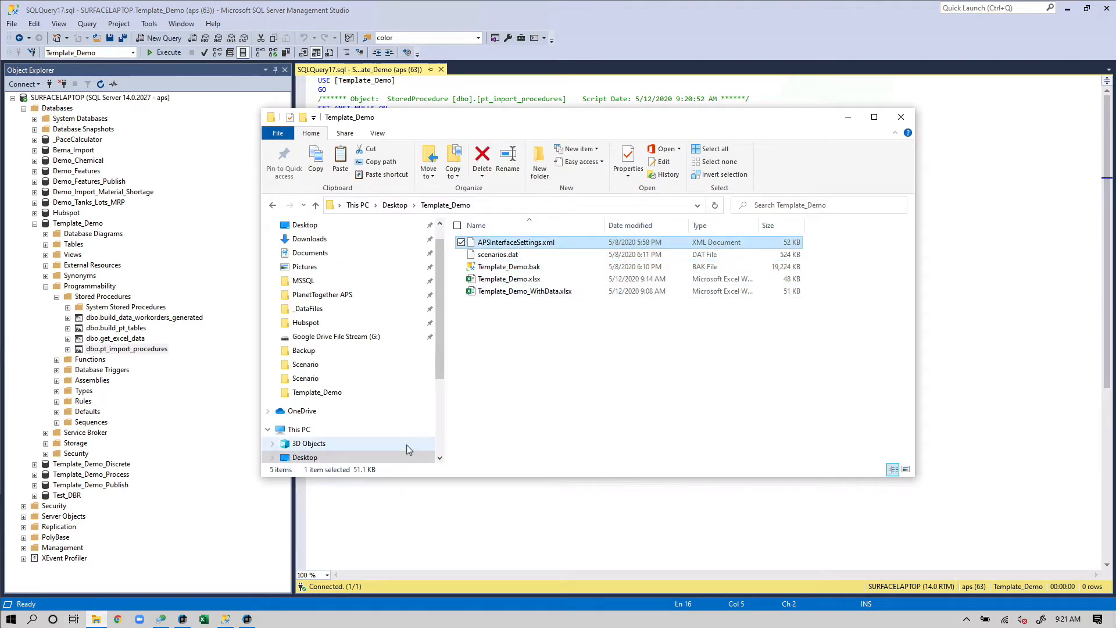
left_click(357, 297)
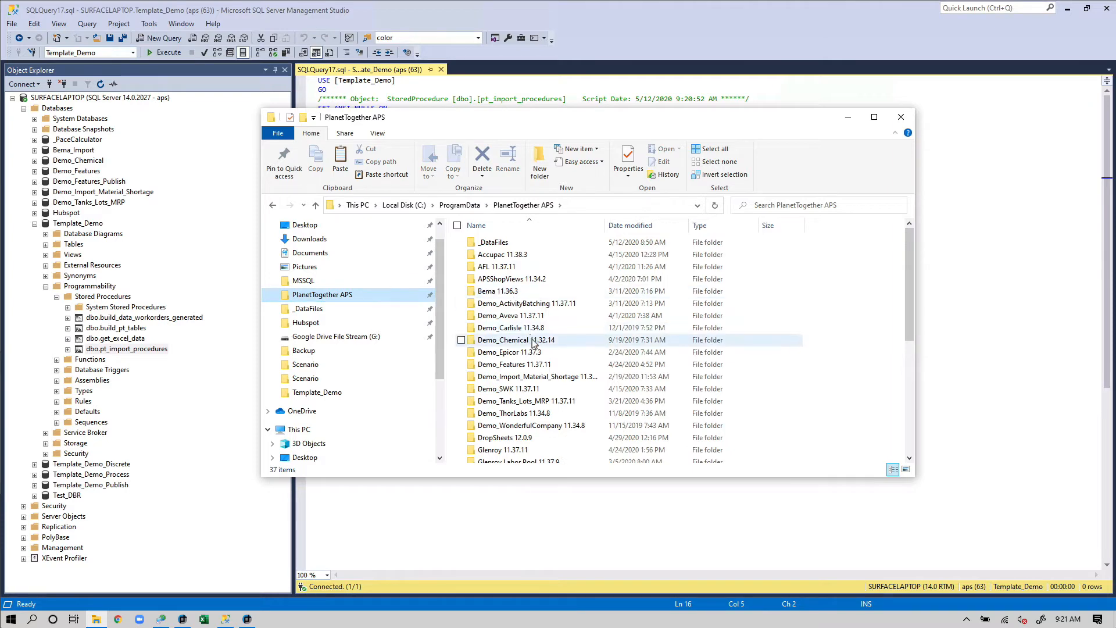
scroll(533, 343, "down", 6)
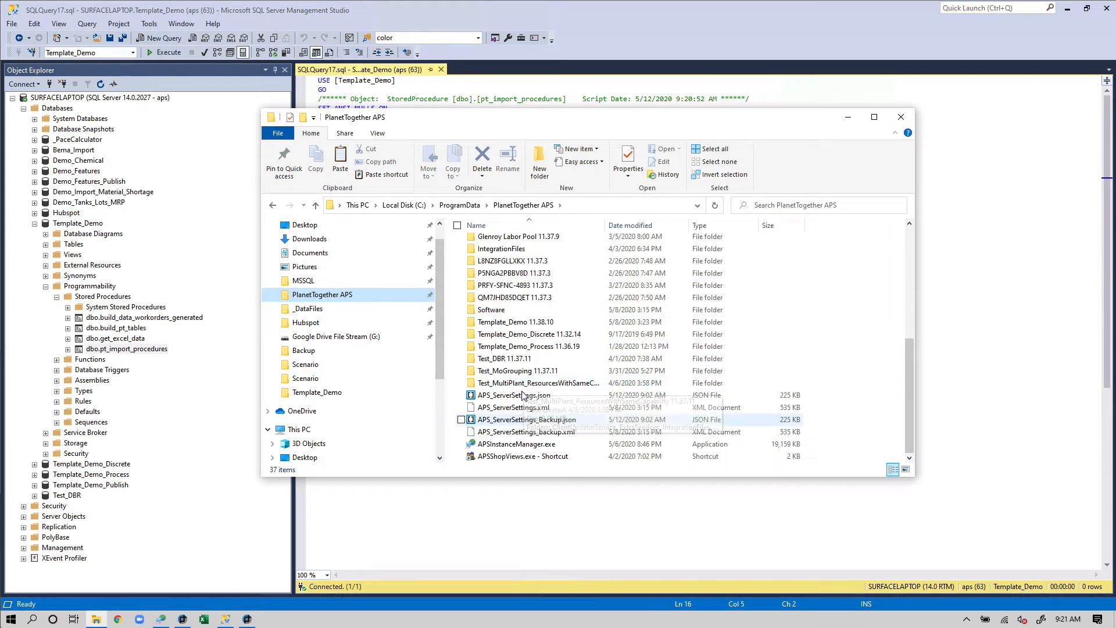
double_click(530, 322)
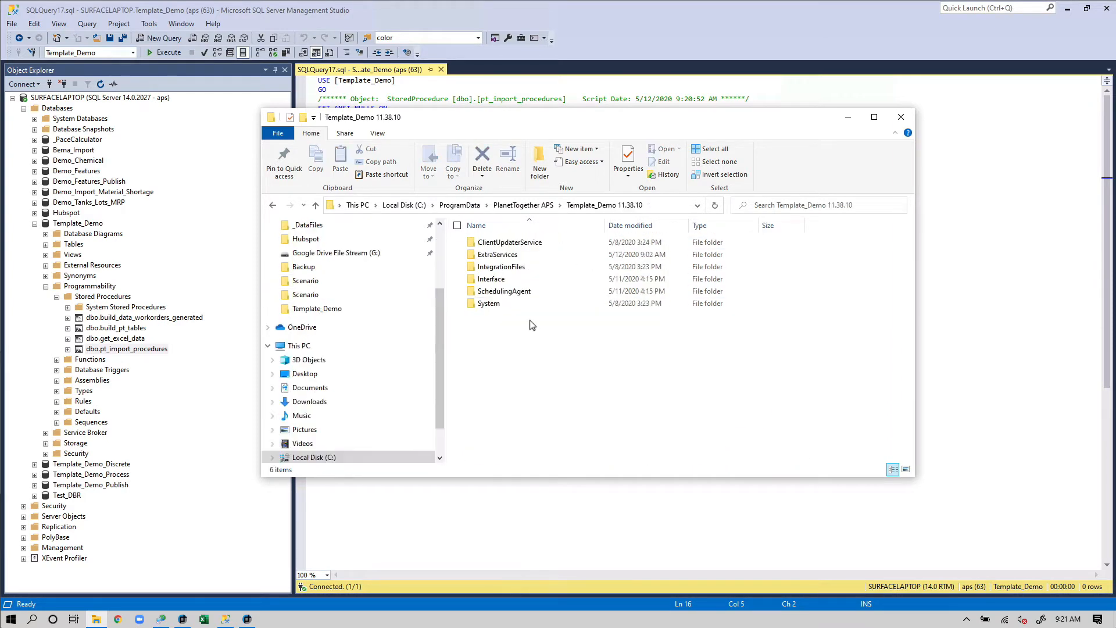
left_click(547, 268)
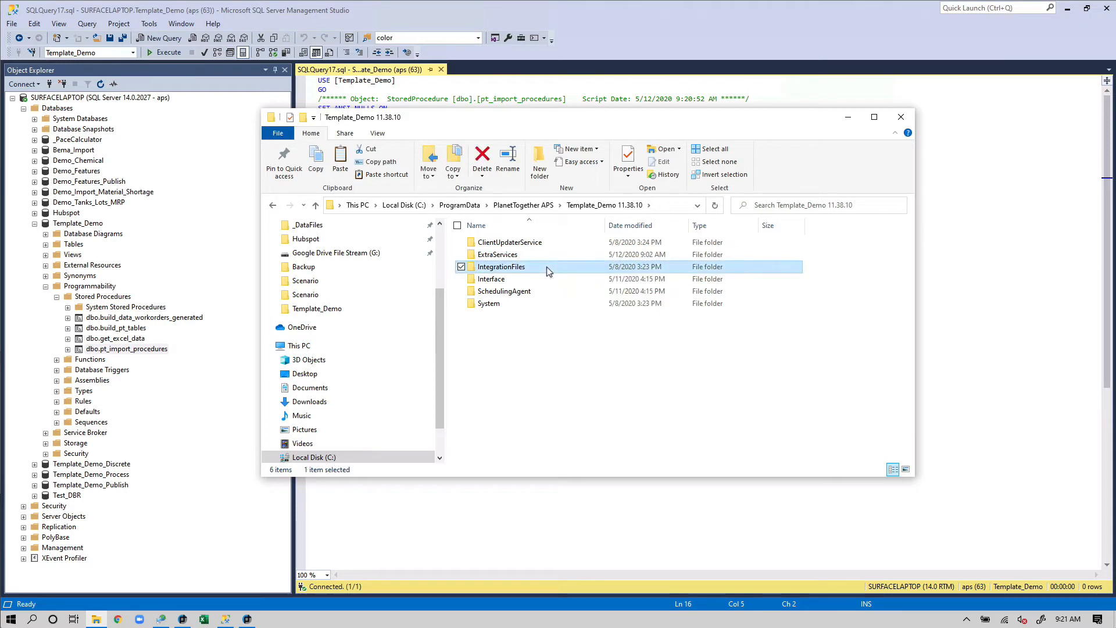
double_click(547, 269)
left_click(551, 269)
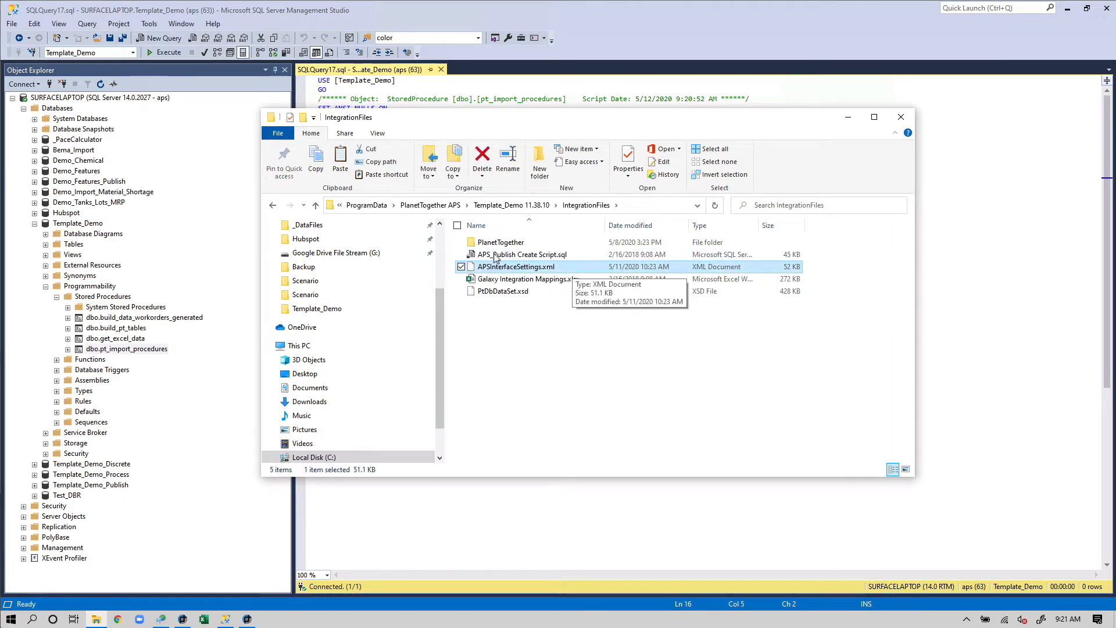
Return to the Template_Demo folder on the desktop, point out scenarios.dat and open Template_Demo_WithData.xlsx
left_click(273, 207)
left_click(273, 207)
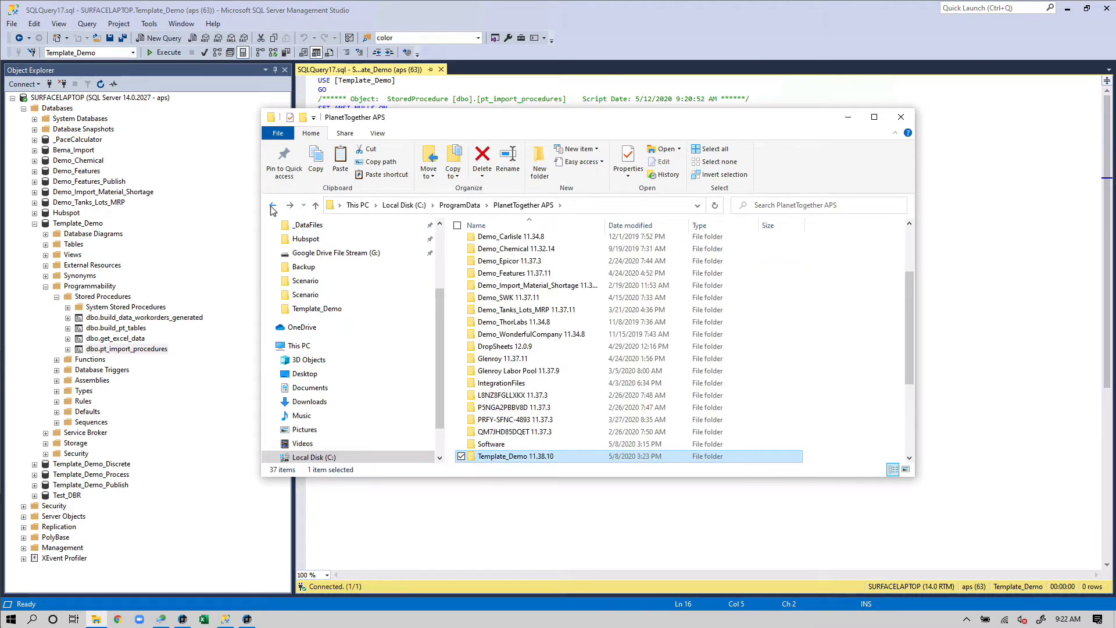
left_click(272, 206)
left_click(549, 256)
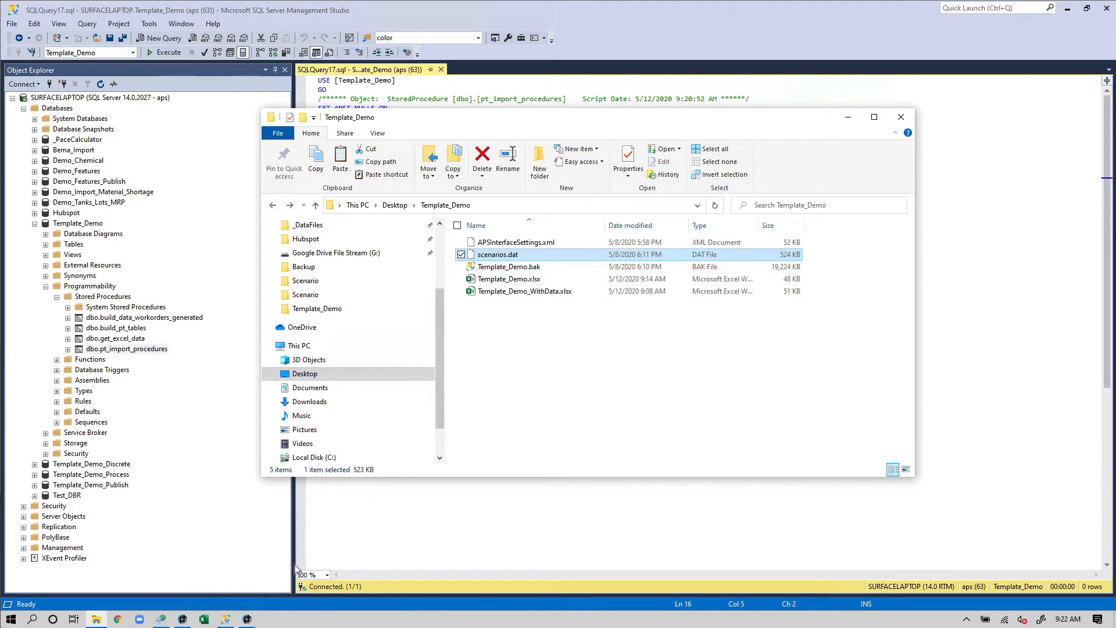
double_click(554, 291)
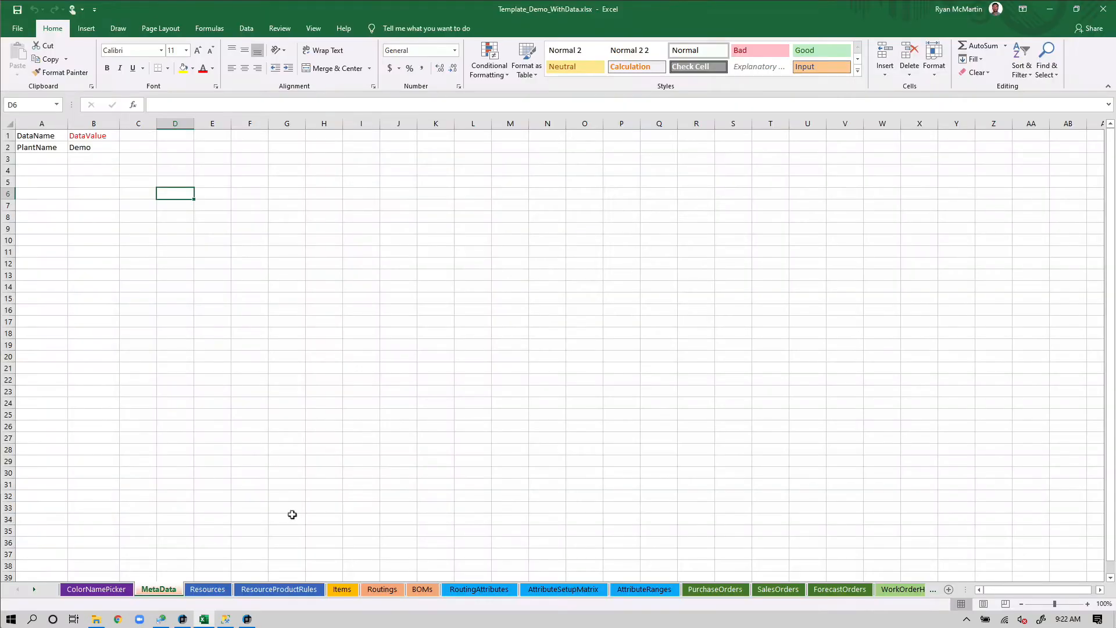
View job WO-568-002 on the PlanetTogether APS Gantt, and examine the resource rows on the Resources sheet of Template_Demo_WithData.xlsx
left_click(249, 619)
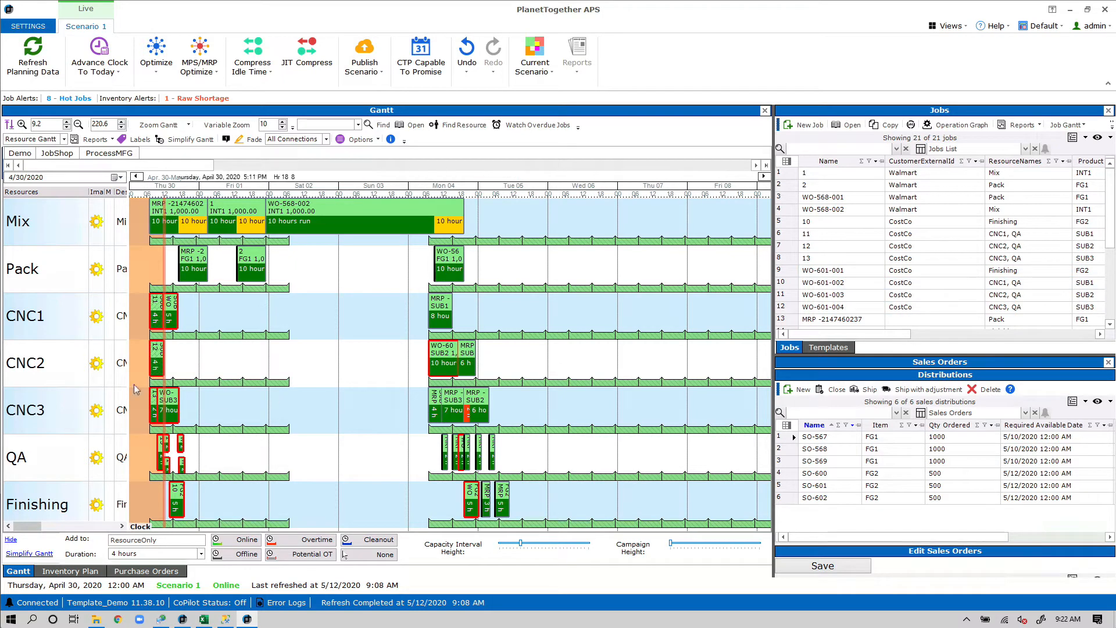
left_click(340, 219)
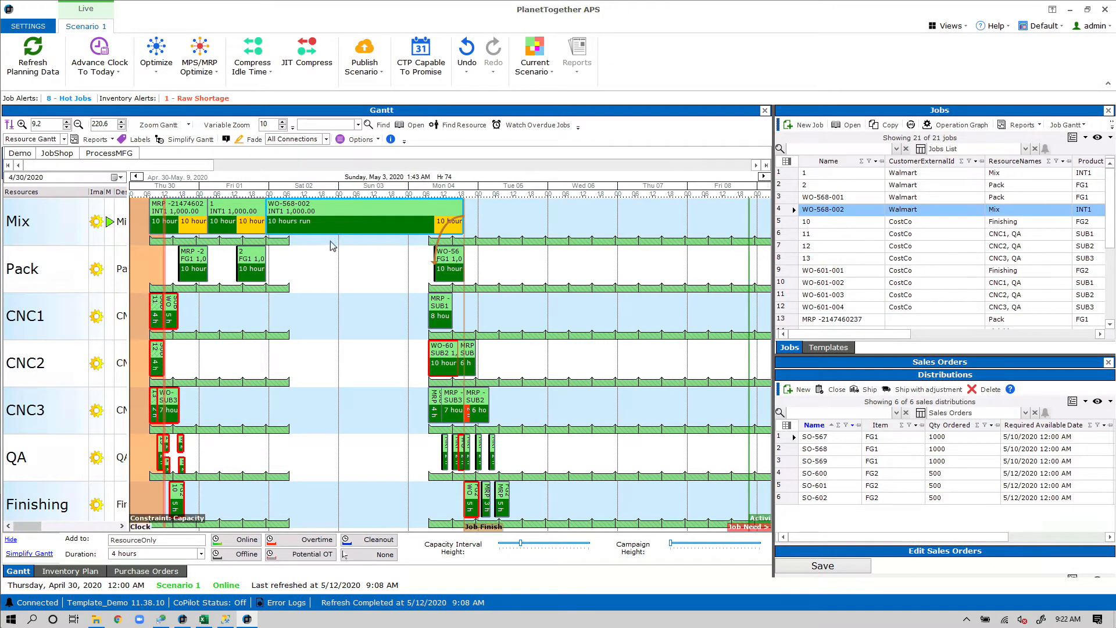
left_click(204, 620)
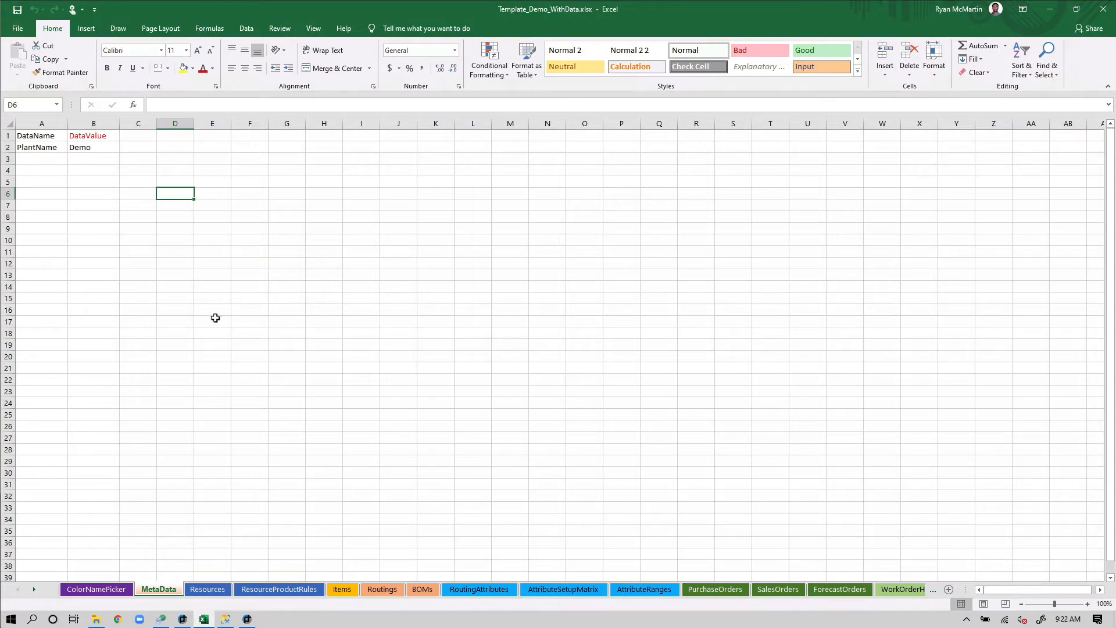
left_click(208, 589)
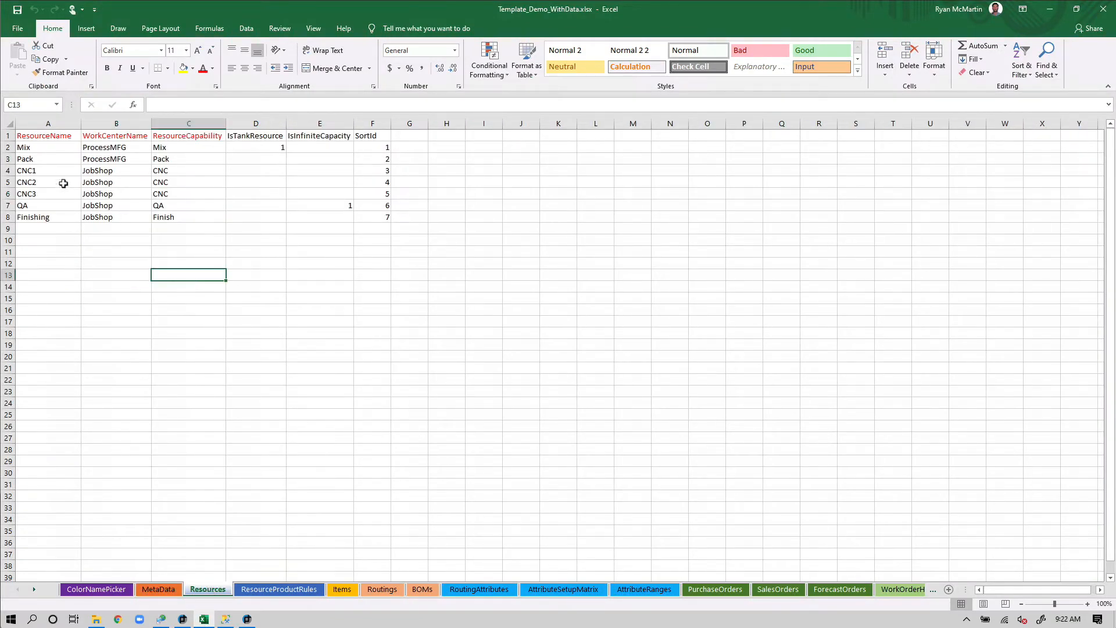
left_click_drag(53, 148, 462, 231)
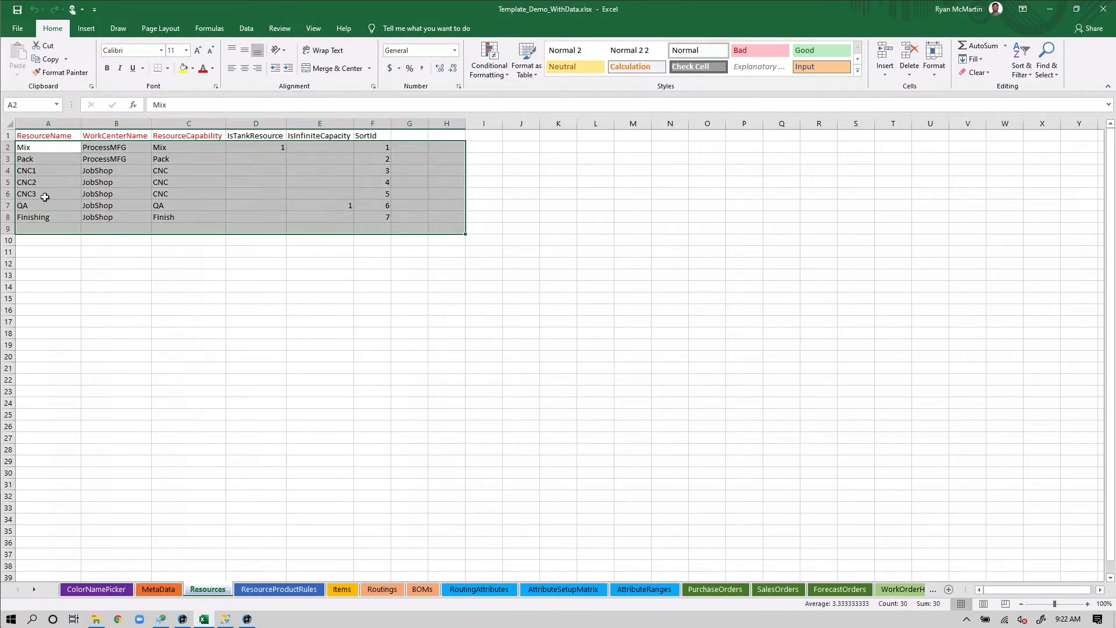
In PlanetTogether APS, clear the scenario's plants, capabilities, setup code tables, attribute code tables, product rules, warehouses, items and jobs
left_click(257, 621)
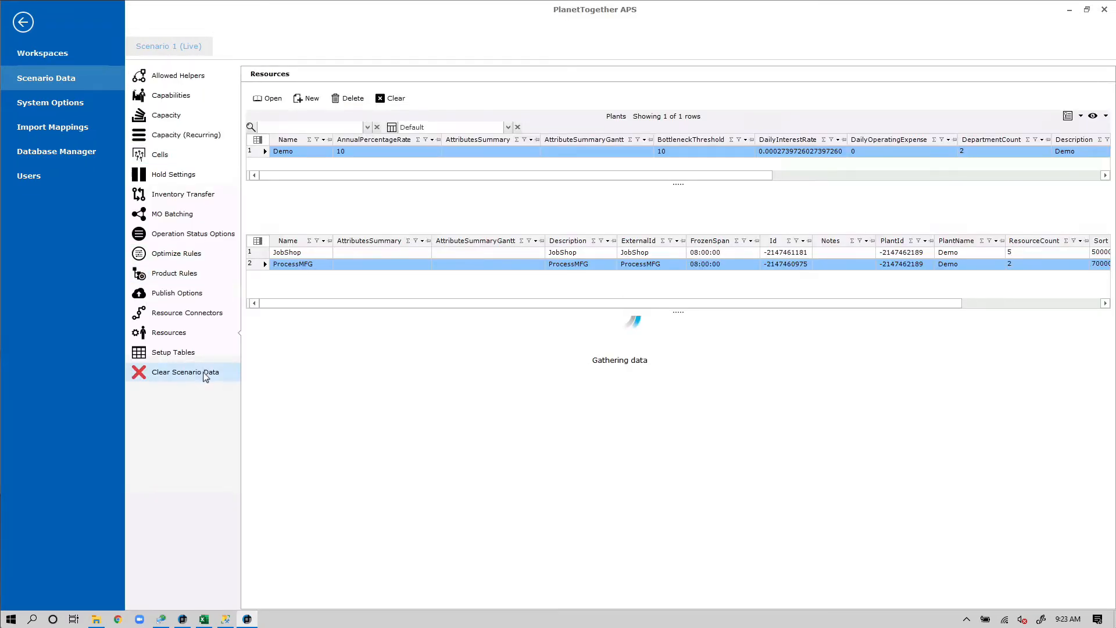
left_click(207, 375)
left_click(283, 124)
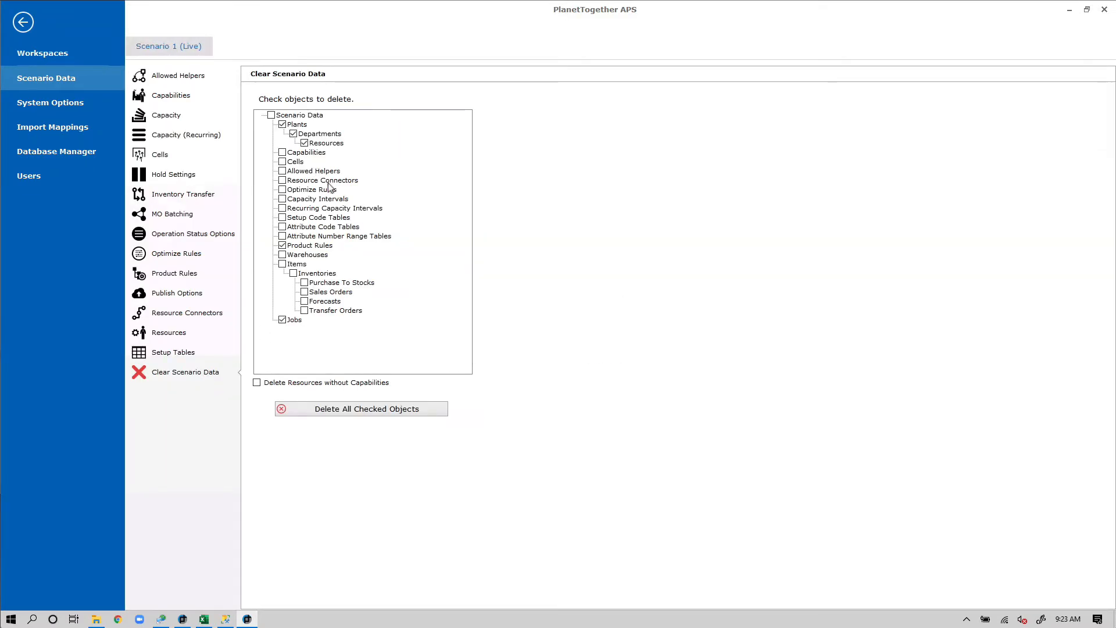
left_click(283, 152)
left_click(283, 255)
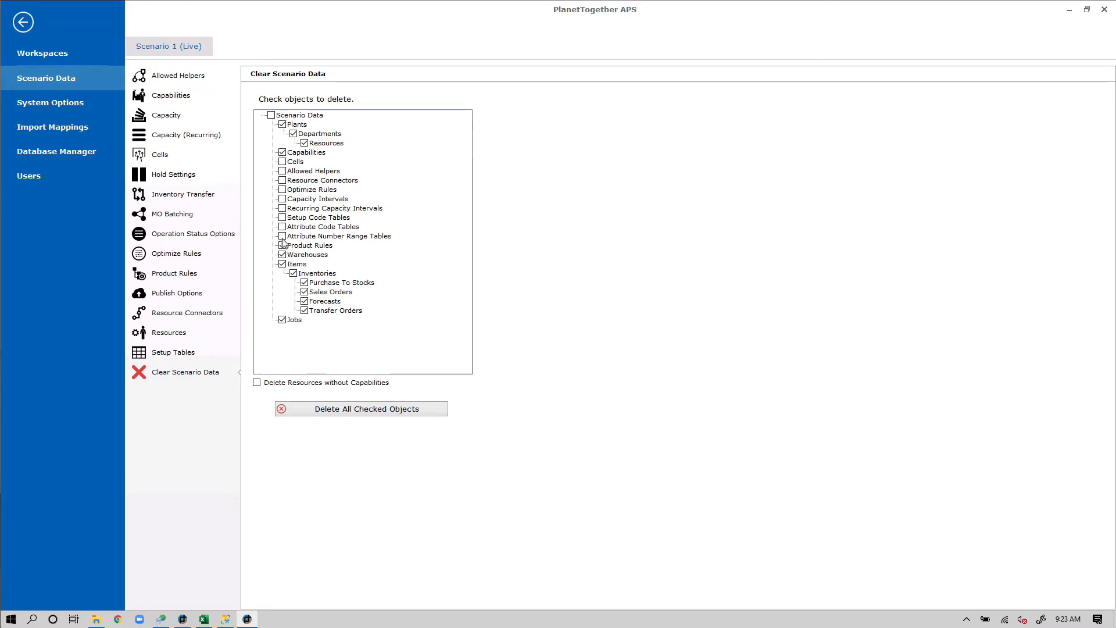
left_click(283, 227)
left_click(283, 218)
left_click(376, 409)
left_click(314, 238)
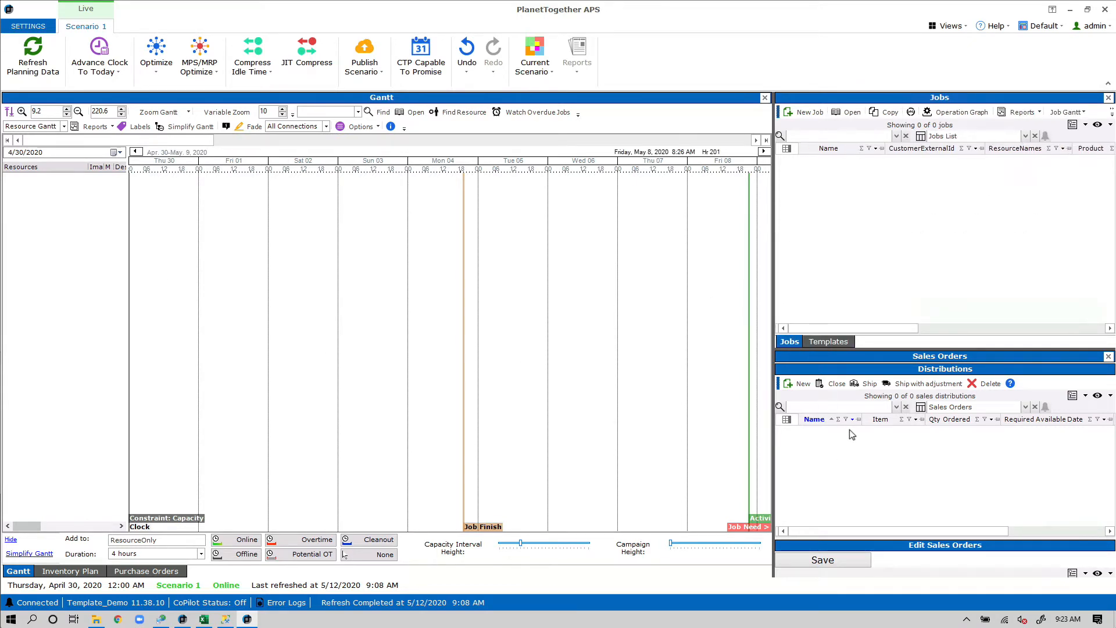
Switch to Excel and close the Template_Demo_WithData.xlsx workbook
left_click(204, 620)
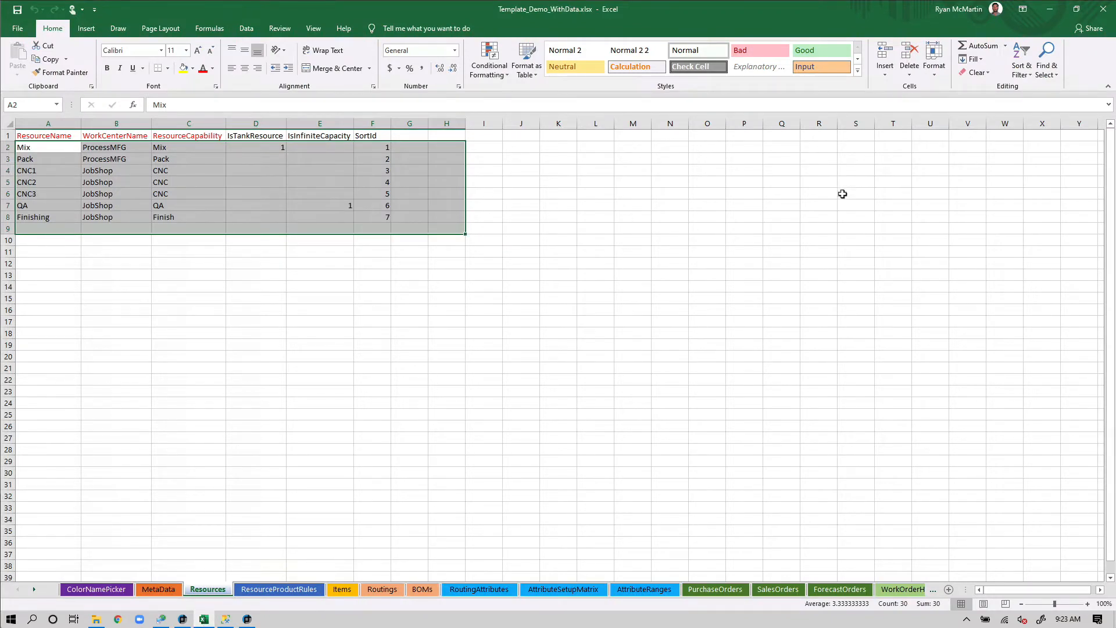
left_click(1101, 9)
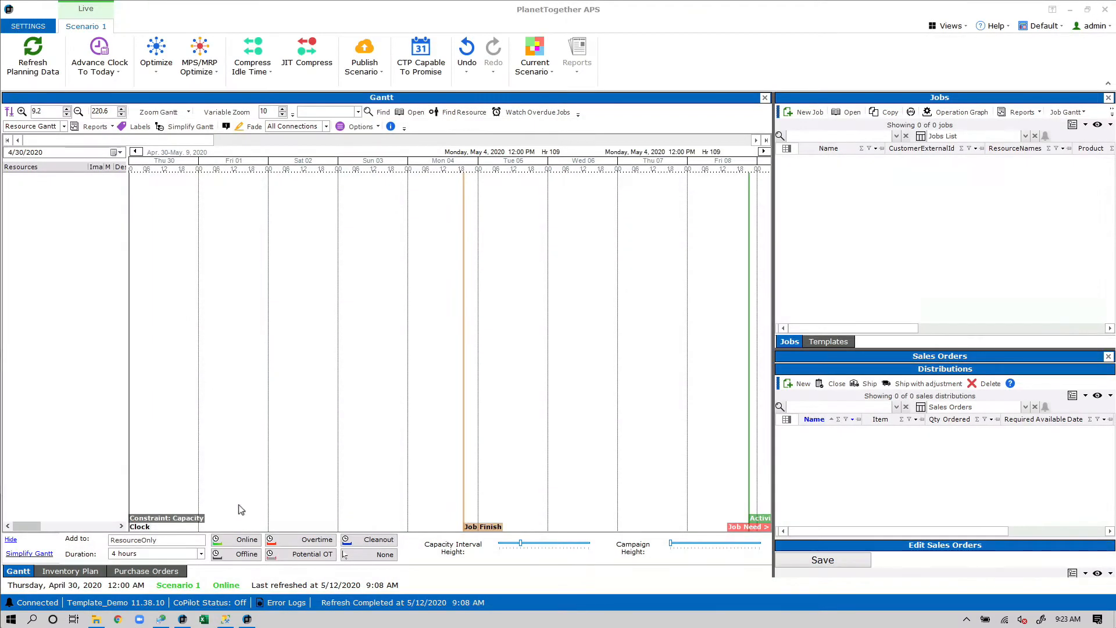
Open the Template_Demo.xlsx workbook and examine the available color names on the ColorNamePicker sheet
left_click(95, 620)
left_click(525, 279)
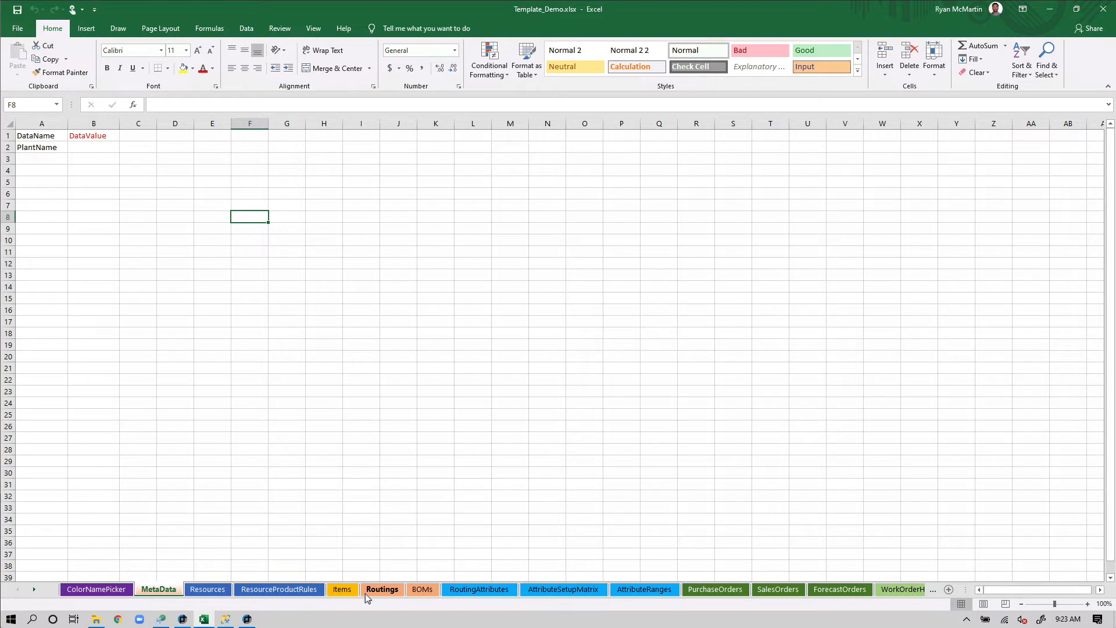
left_click(111, 591)
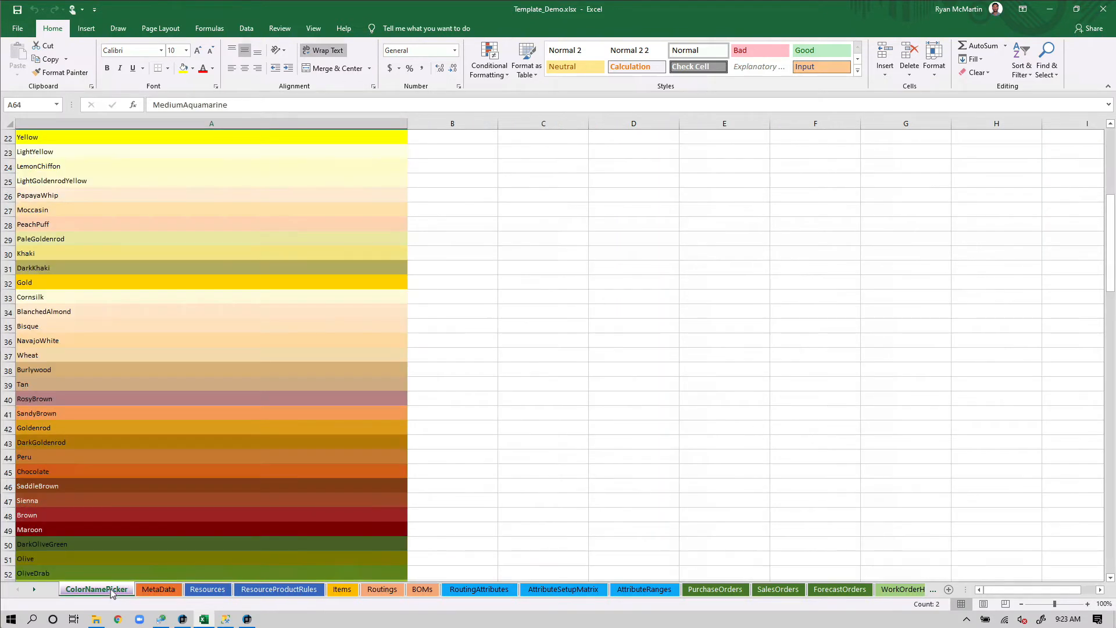
scroll(193, 443, "down", 11)
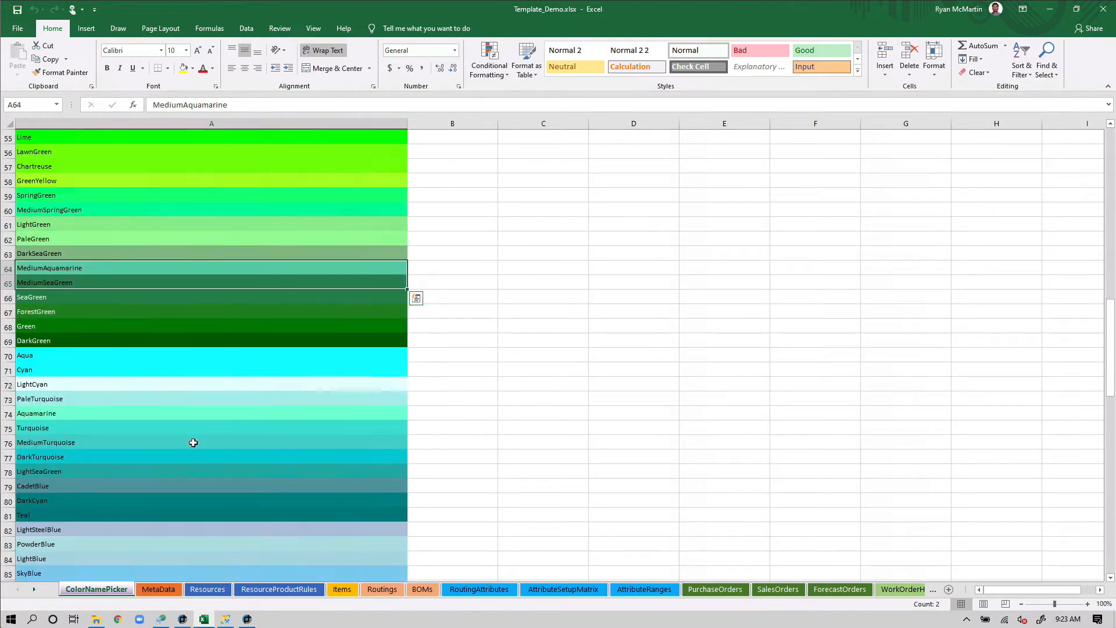
scroll(194, 444, "down", 1)
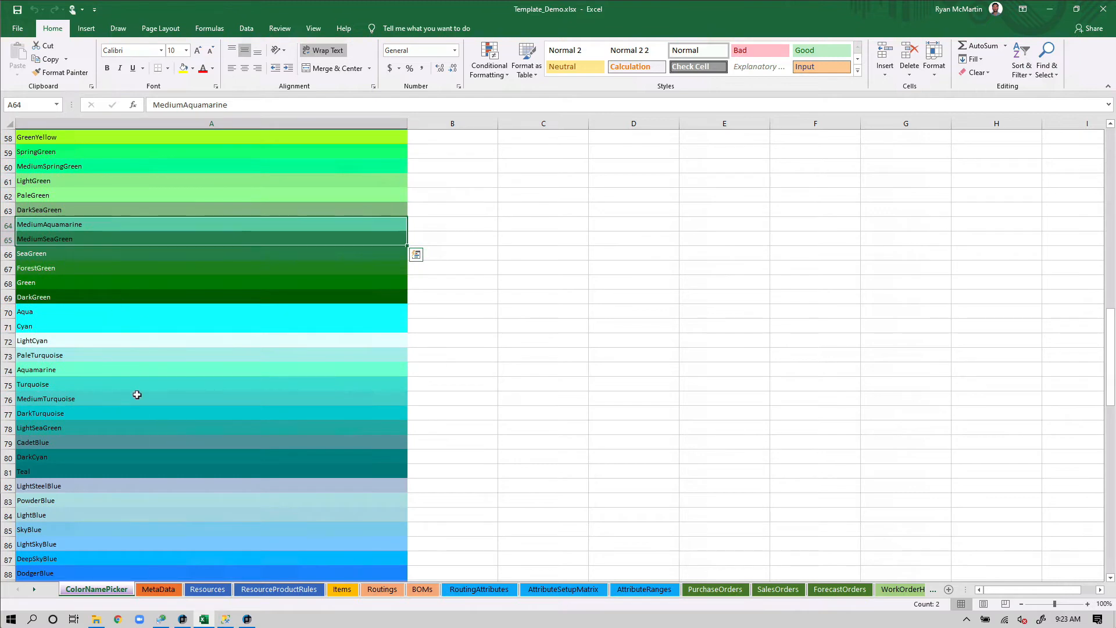
scroll(137, 401, "down", 12)
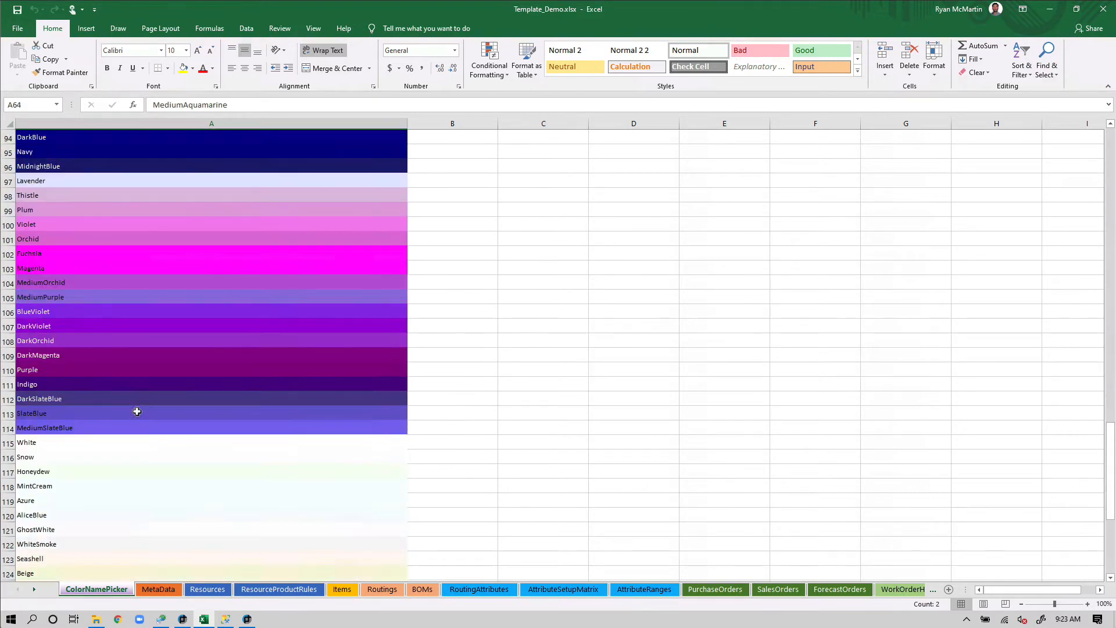
scroll(138, 419, "down", 8)
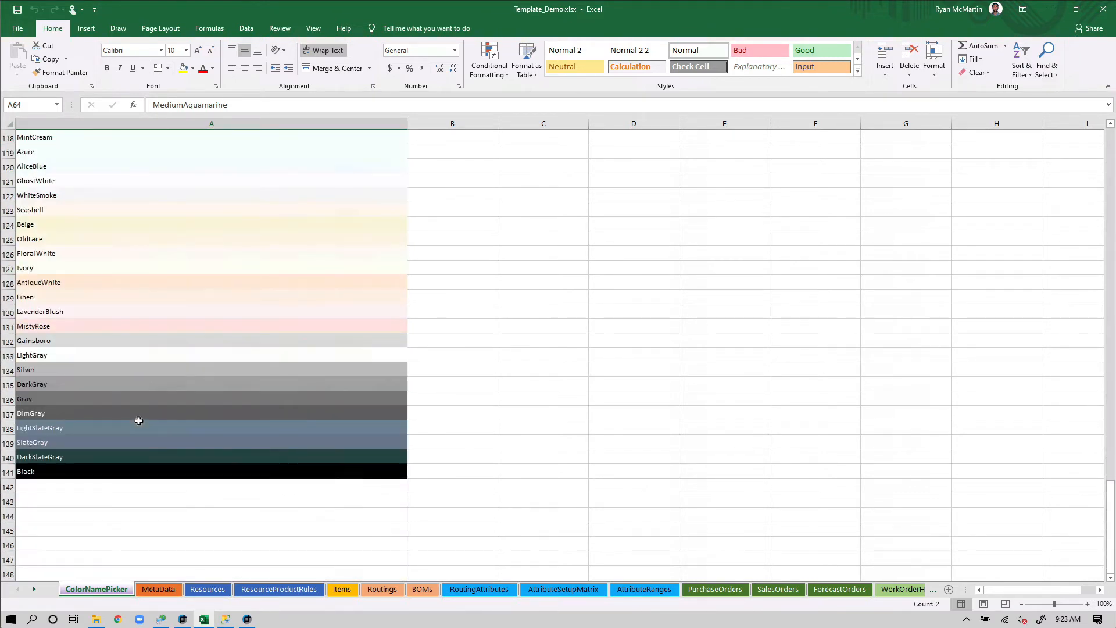
scroll(139, 421, "up", 20)
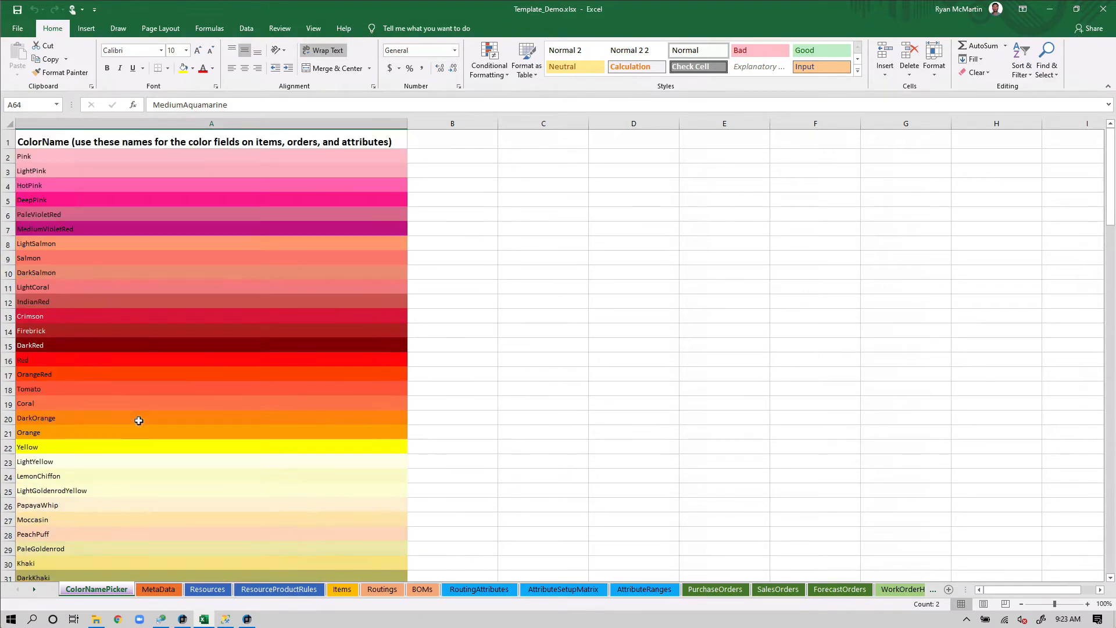
On the MetaData sheet, enter Demo as the DataValue for PlantName
left_click(168, 591)
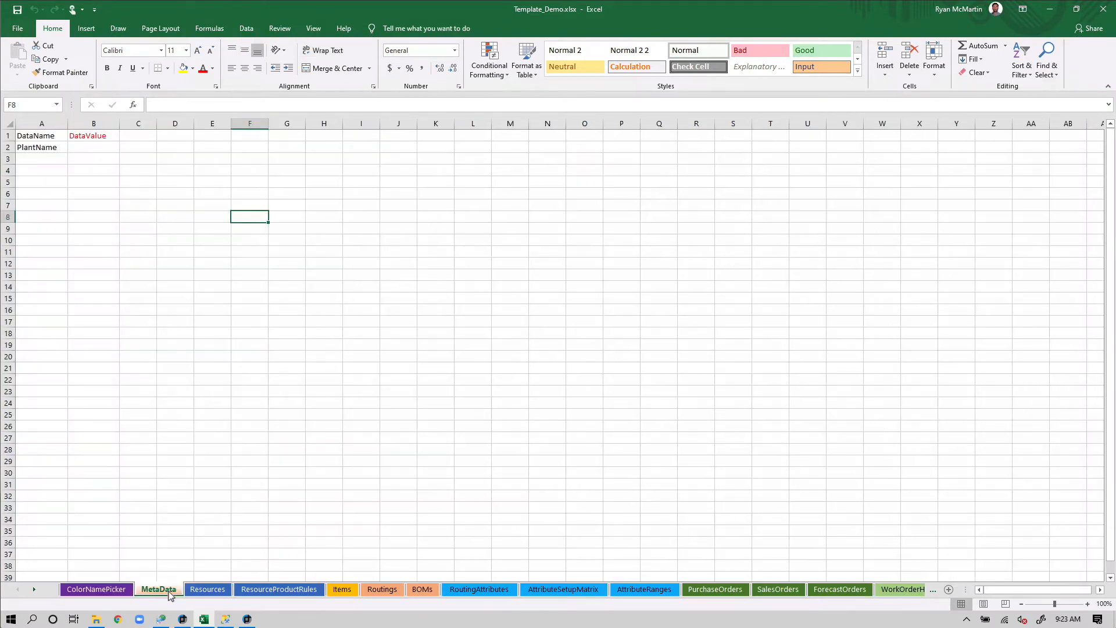
left_click(90, 150)
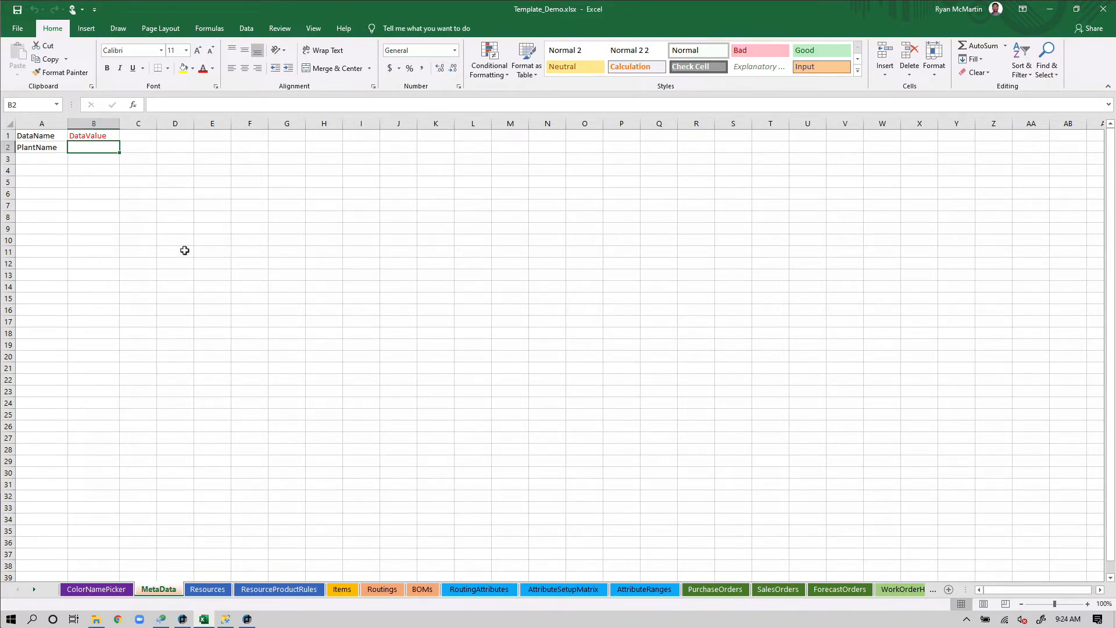
type("Demo")
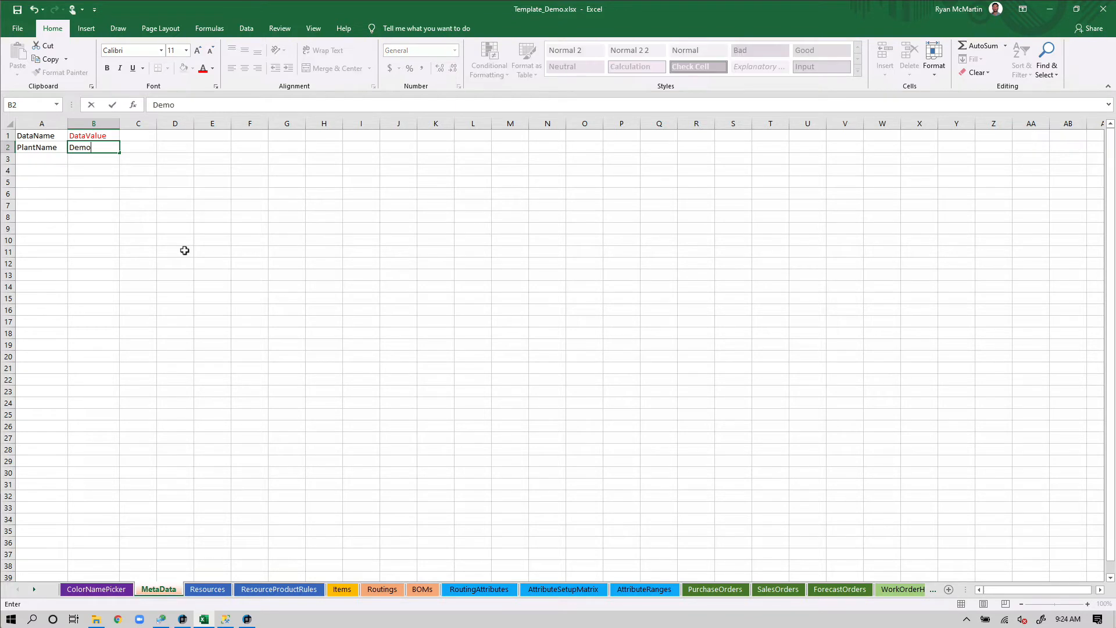
left_click(184, 250)
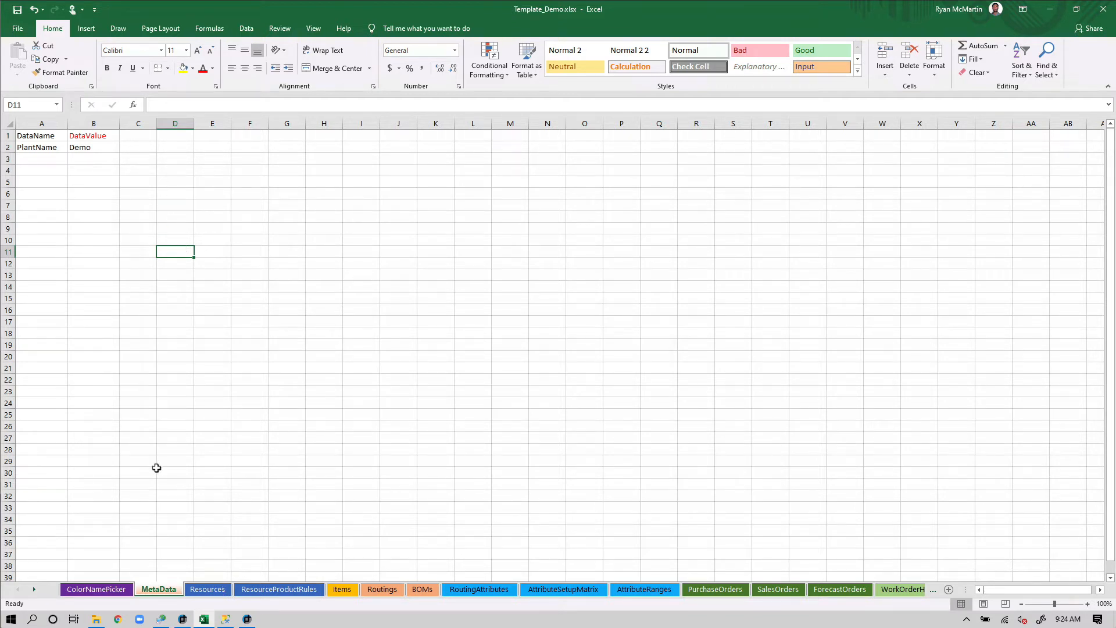
Open the Resources sheet and select the first empty ResourceName cell
left_click(207, 589)
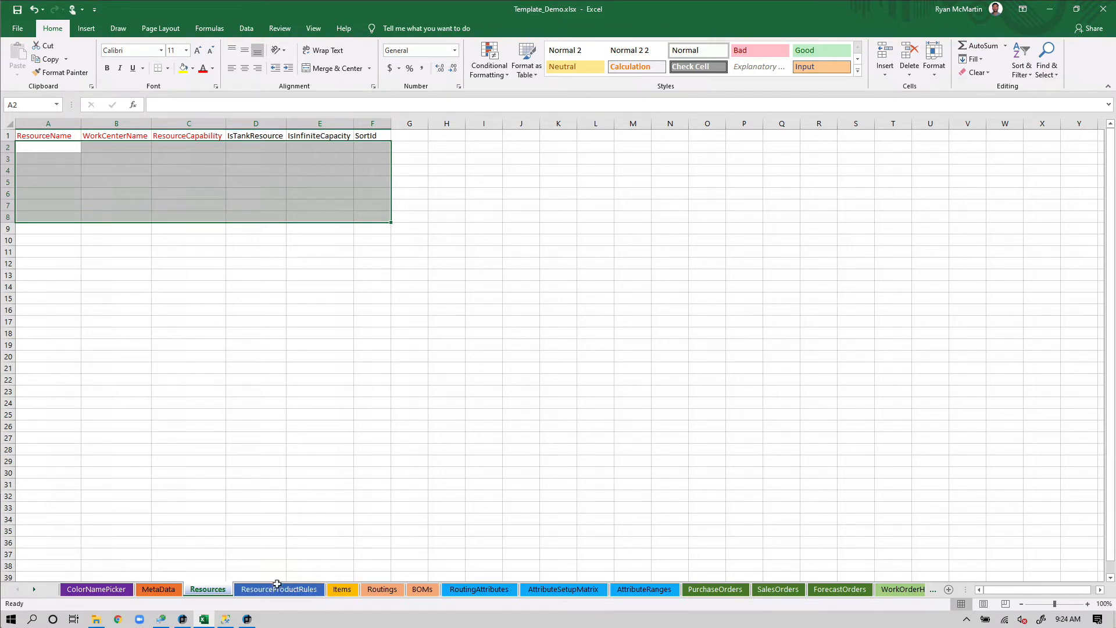
left_click(234, 254)
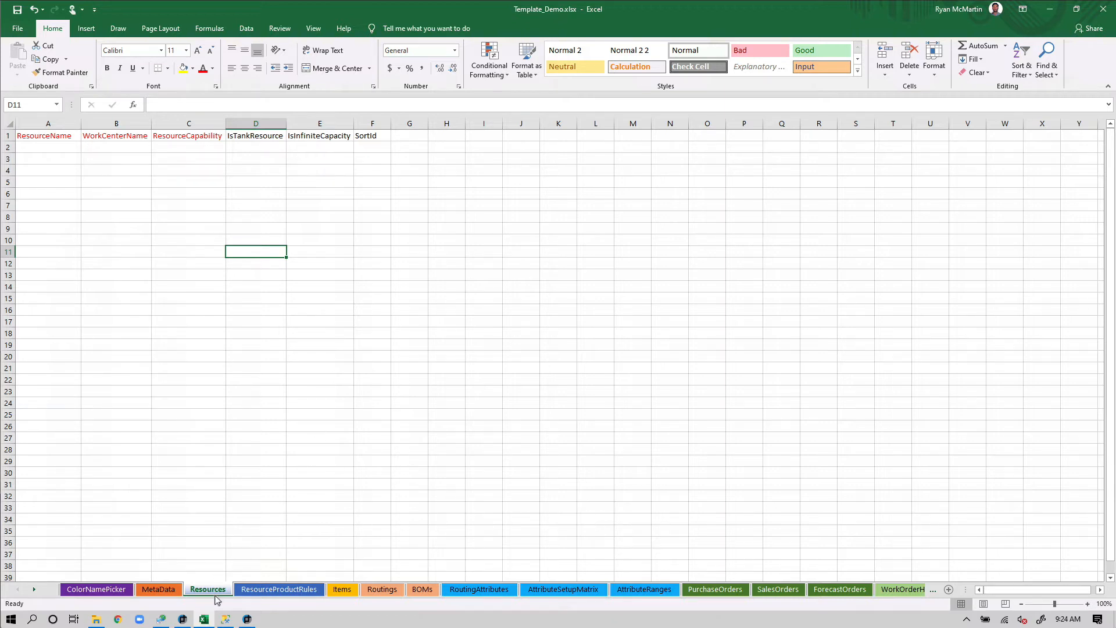
left_click(58, 148)
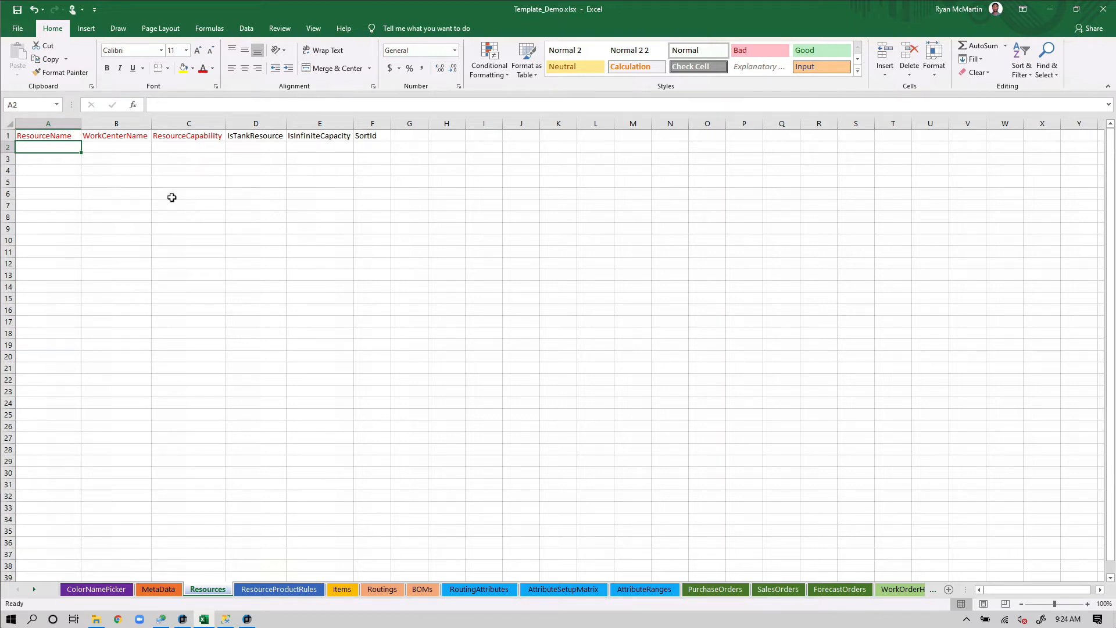
left_click(135, 146)
type("Proc")
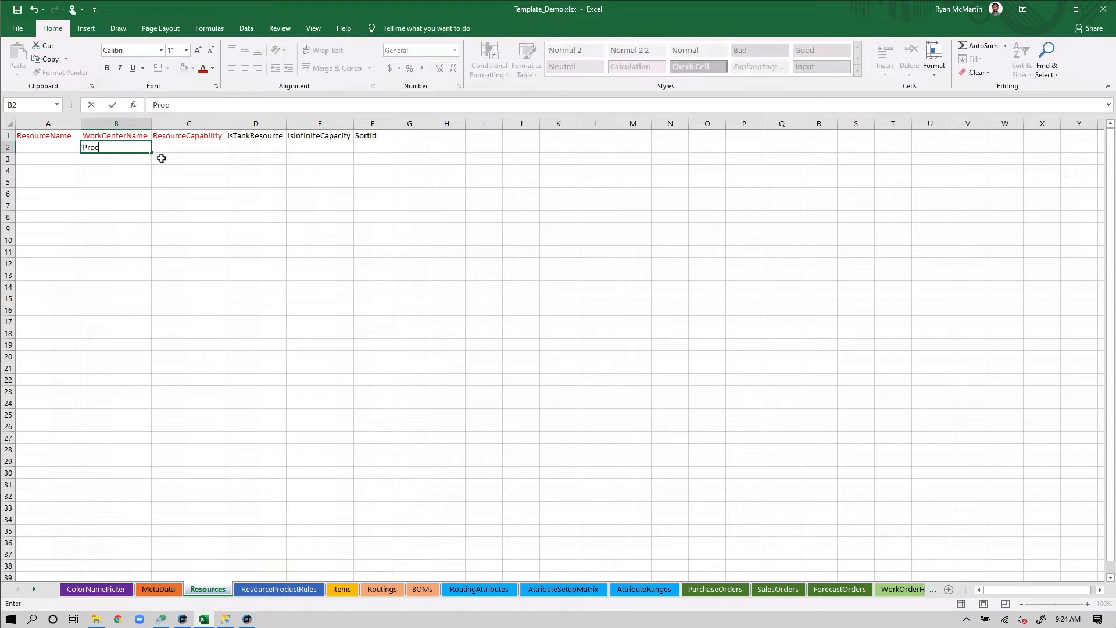
type("essing")
key("Return")
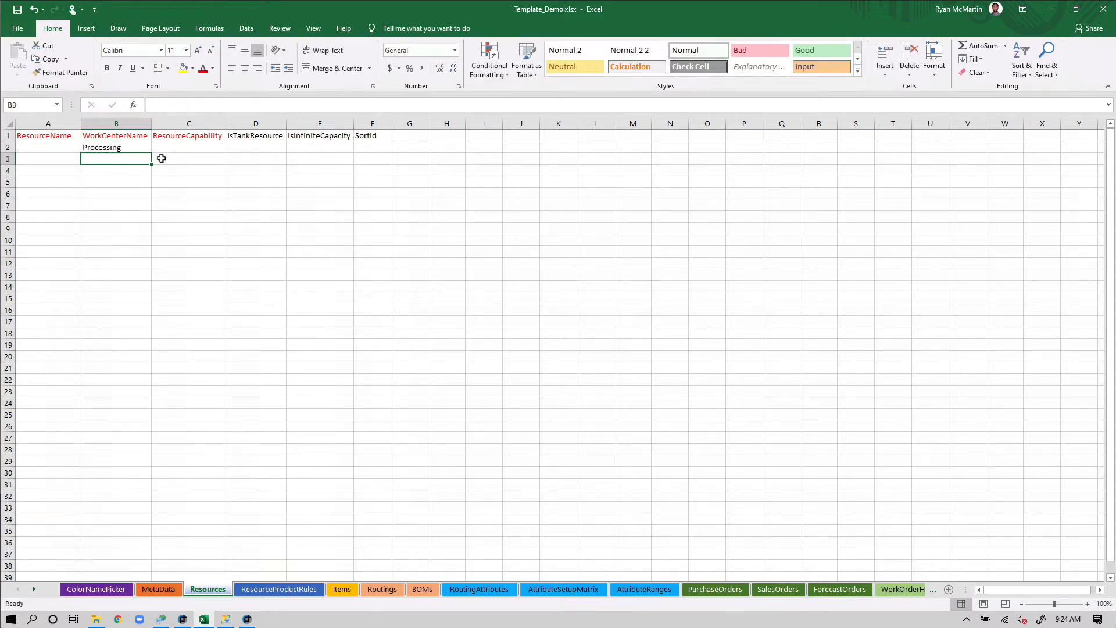
left_click(139, 147)
key("ctrl+c")
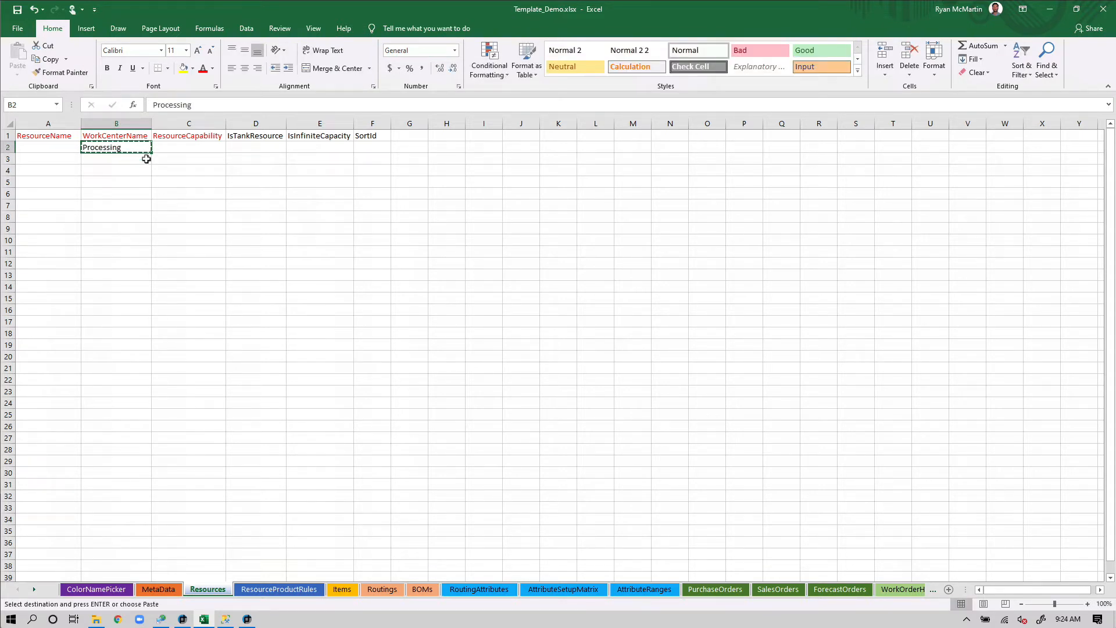
Enter MixPack as the WorkCenterName in the first two resource rows of the Resources sheet
type("Mix")
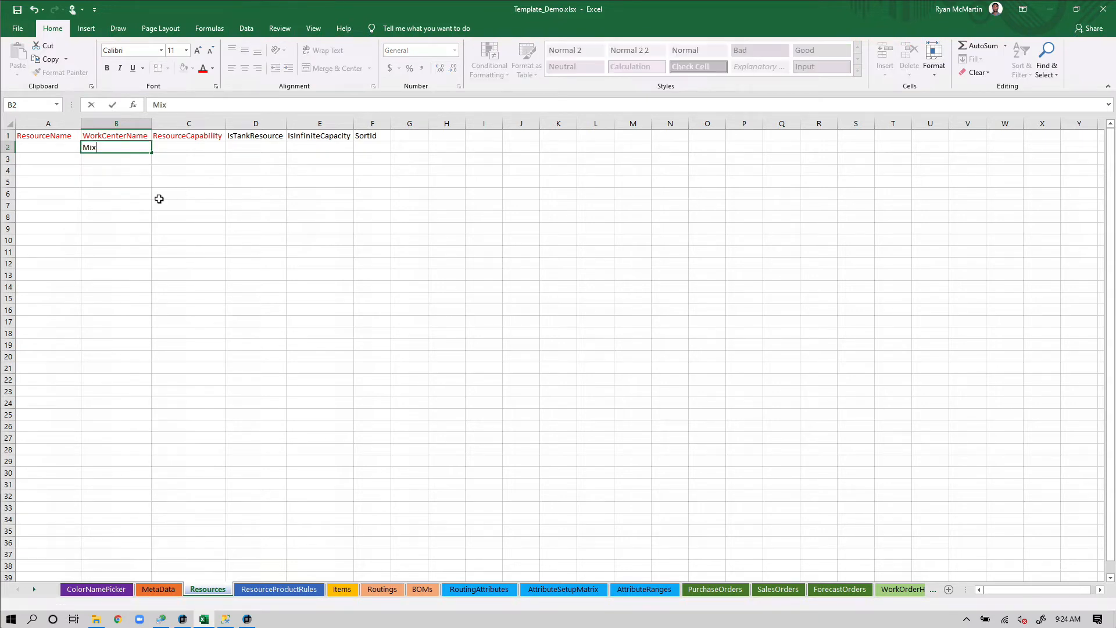
left_click(158, 195)
double_click(121, 147)
type("Pack")
key("Return")
type("Mix")
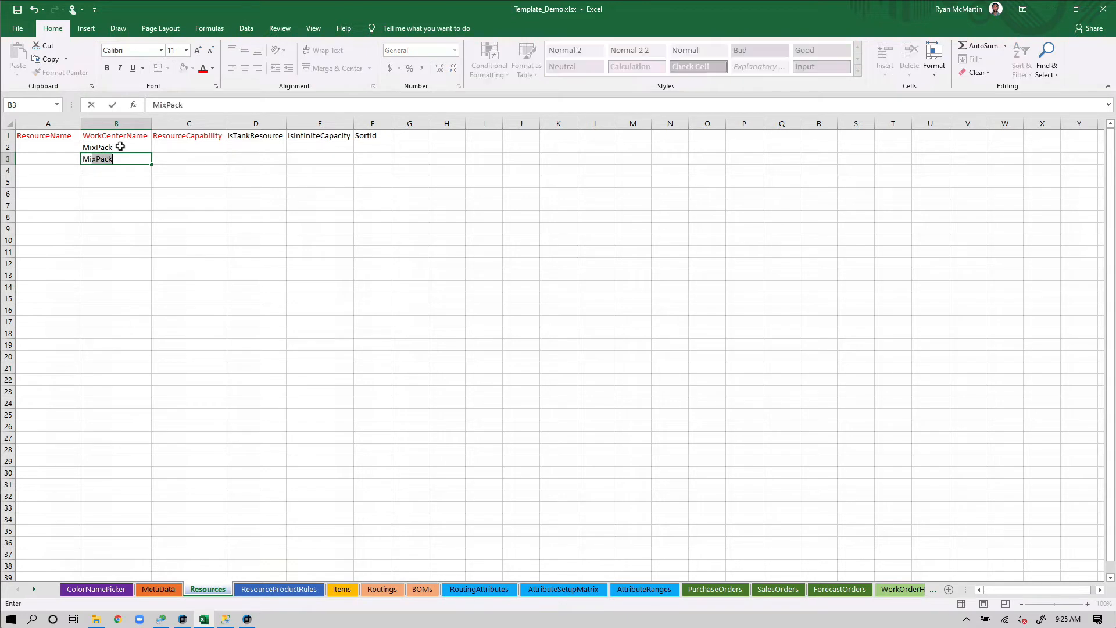
key("Return")
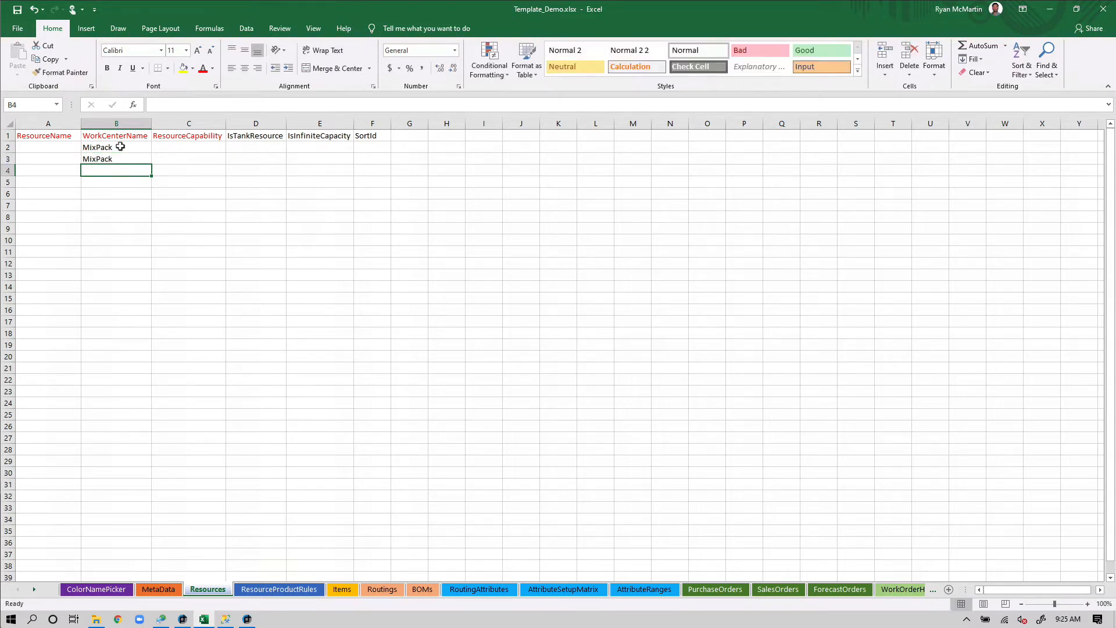
Name the two resources Mixer1 and Pack1 in the ResourceName column
left_click(58, 147)
type("Mi")
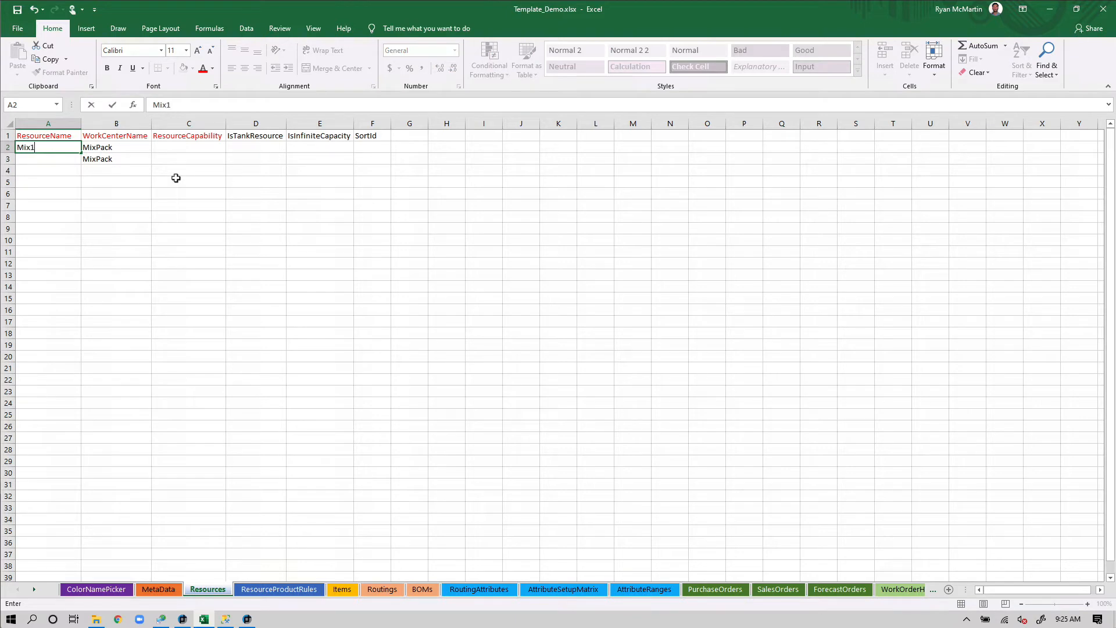
type("xer1")
key("Return")
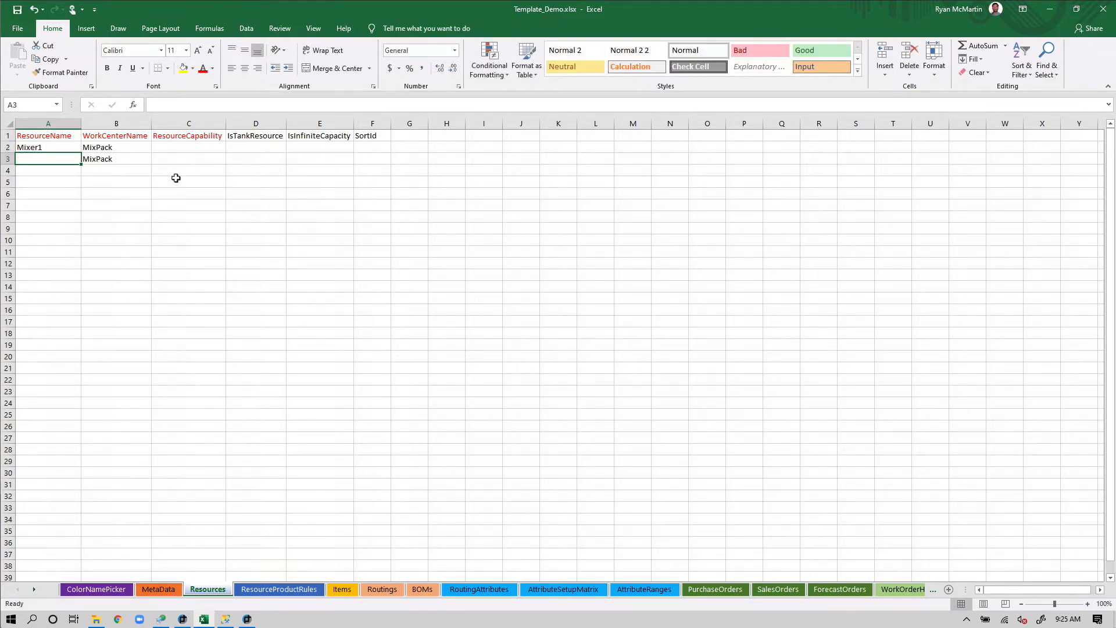
type("Pack")
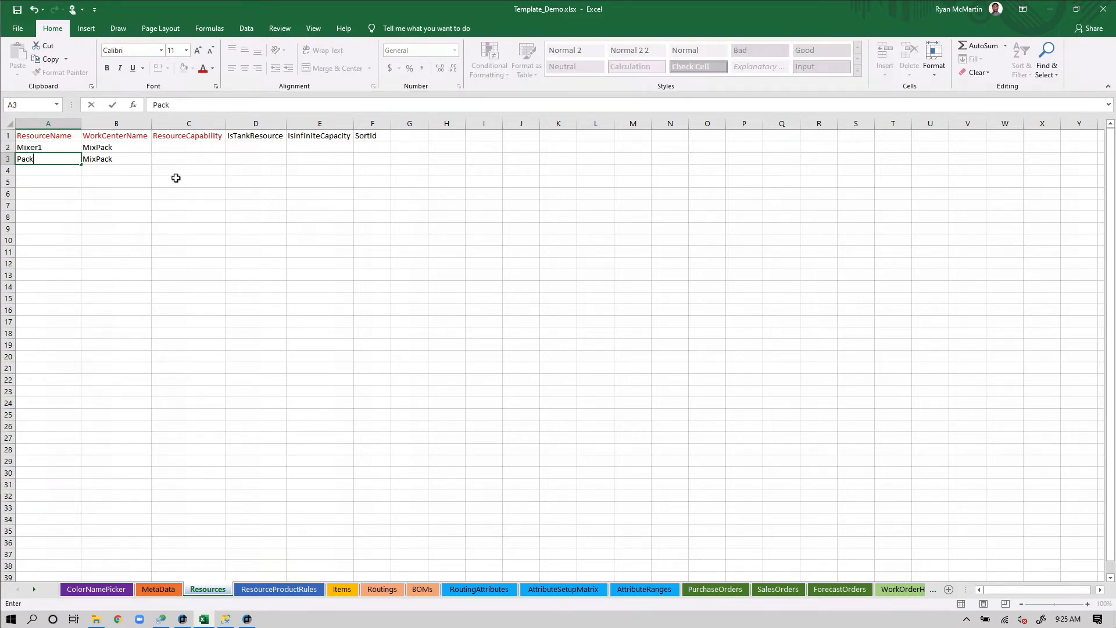
type("1")
key("Tab")
Set the ResourceCapability to Mix for Mixer1 and to Pack for Pack1
left_click(185, 149)
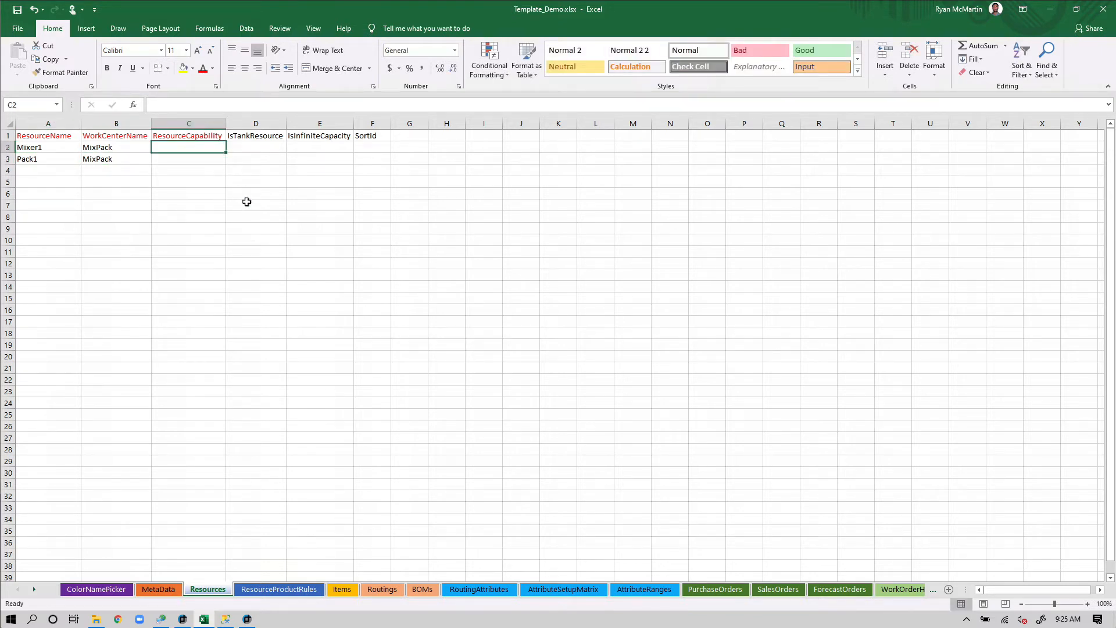
type("Mix")
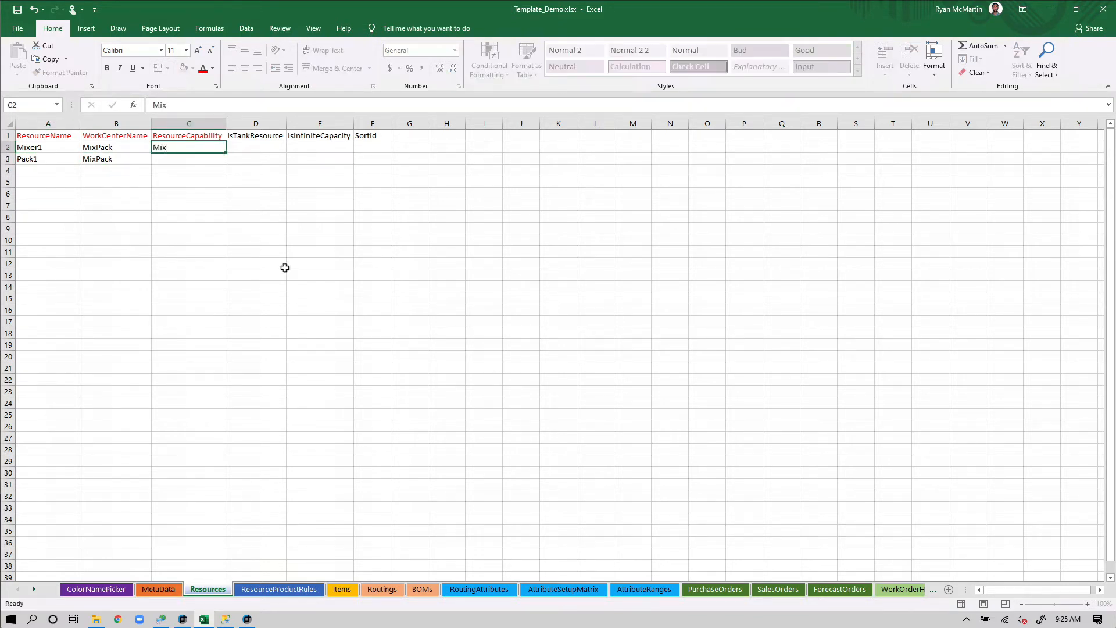
key("Return")
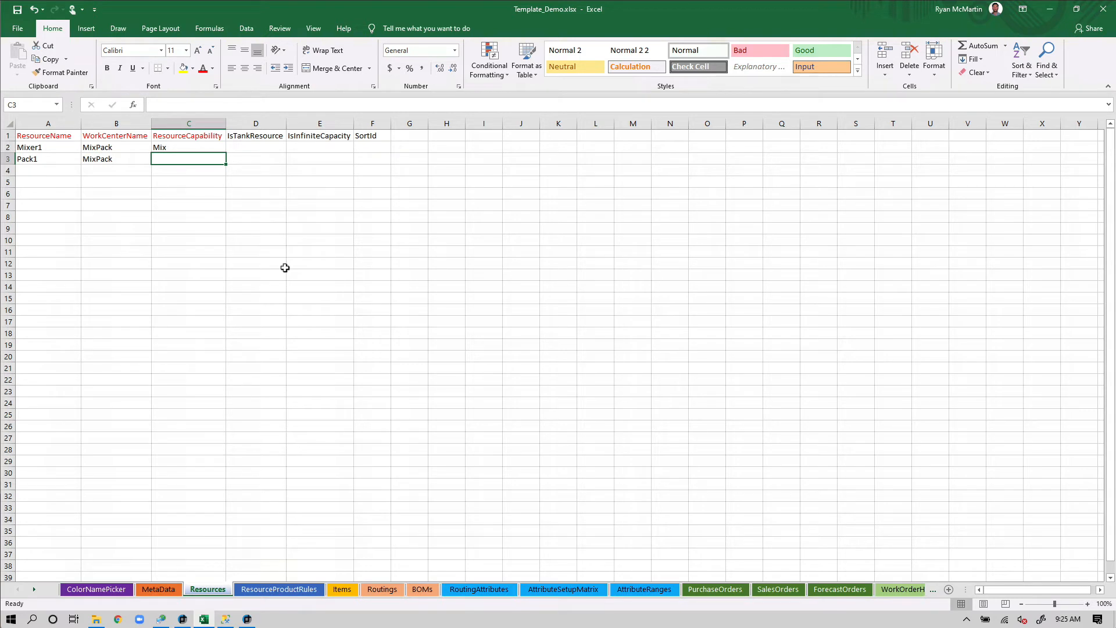
type("Pack")
key("Tab")
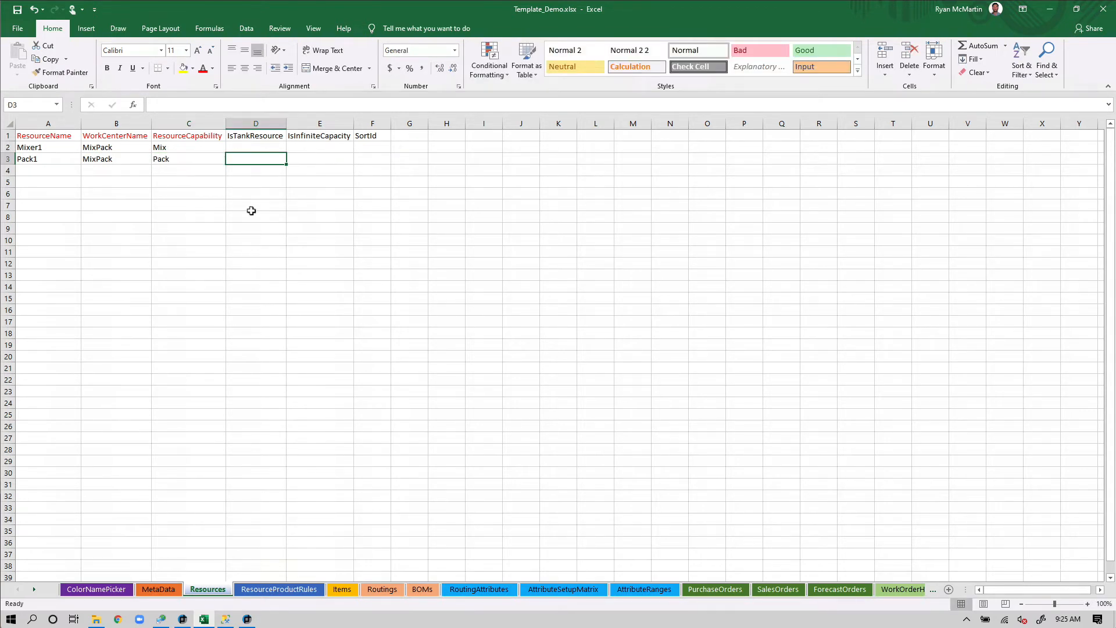
Set IsTankResource to 1 for Mixer1 and leave IsInfiniteCapacity blank for both resources
left_click(242, 147)
type("1")
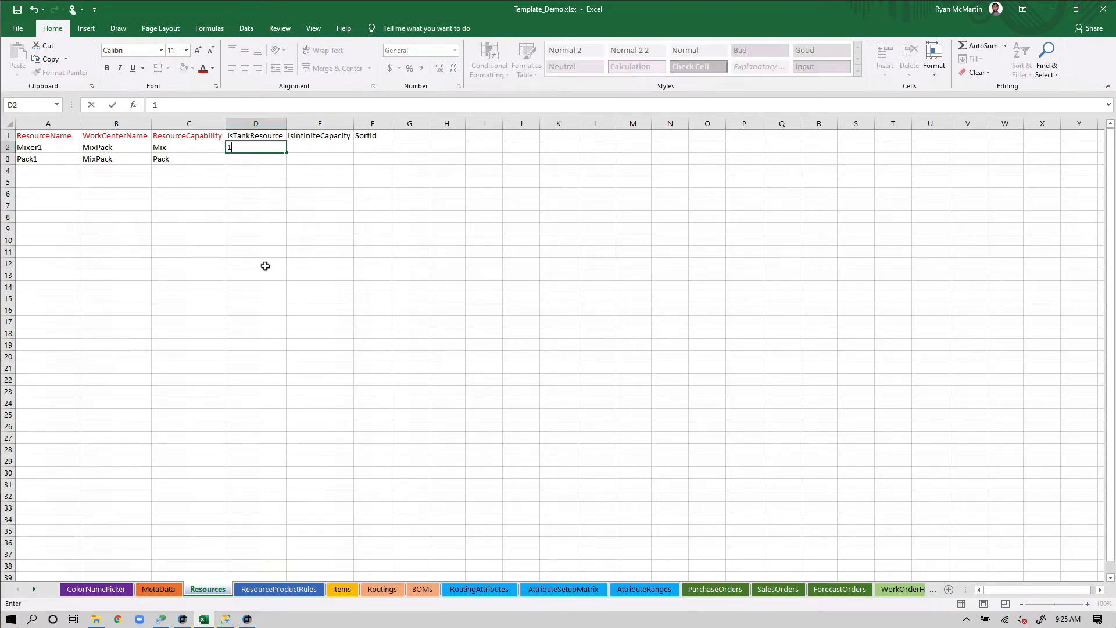
left_click(285, 225)
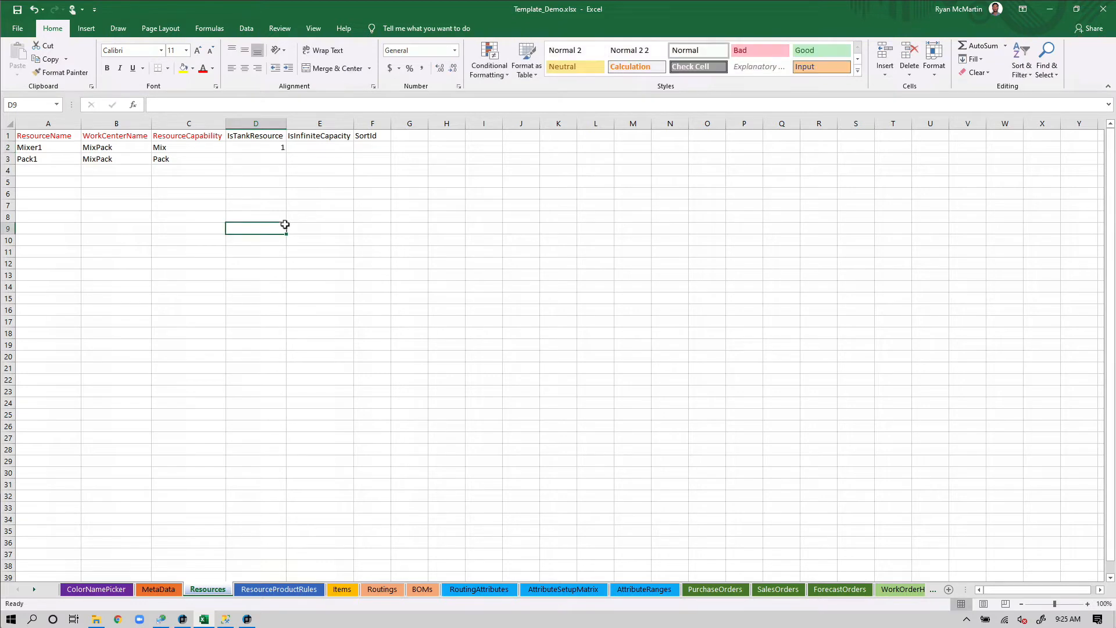
left_click(327, 150)
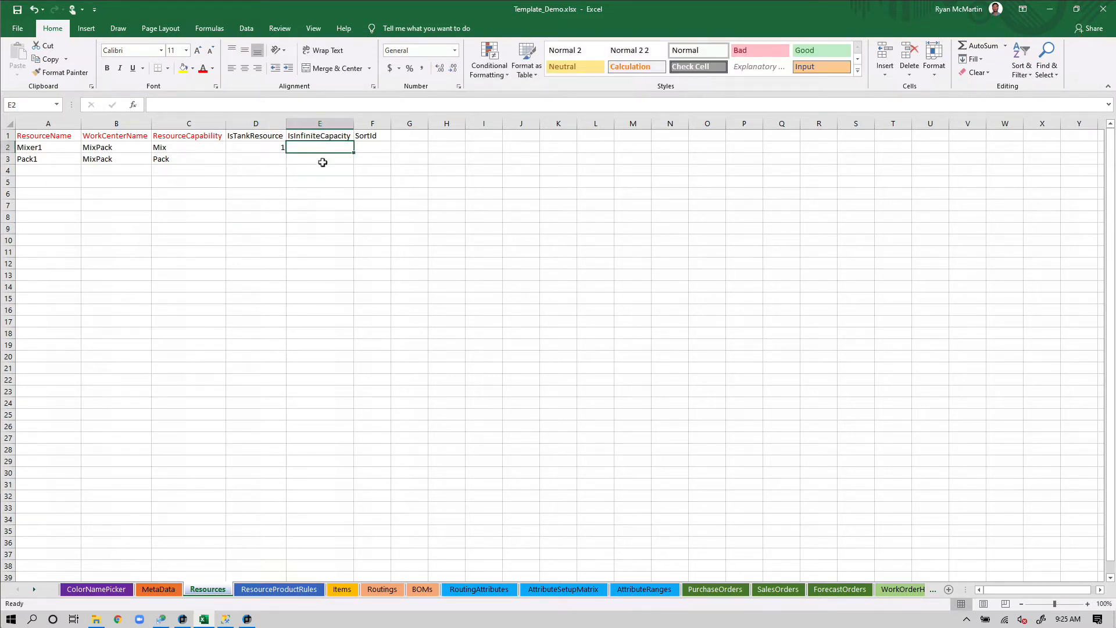
left_click(323, 159)
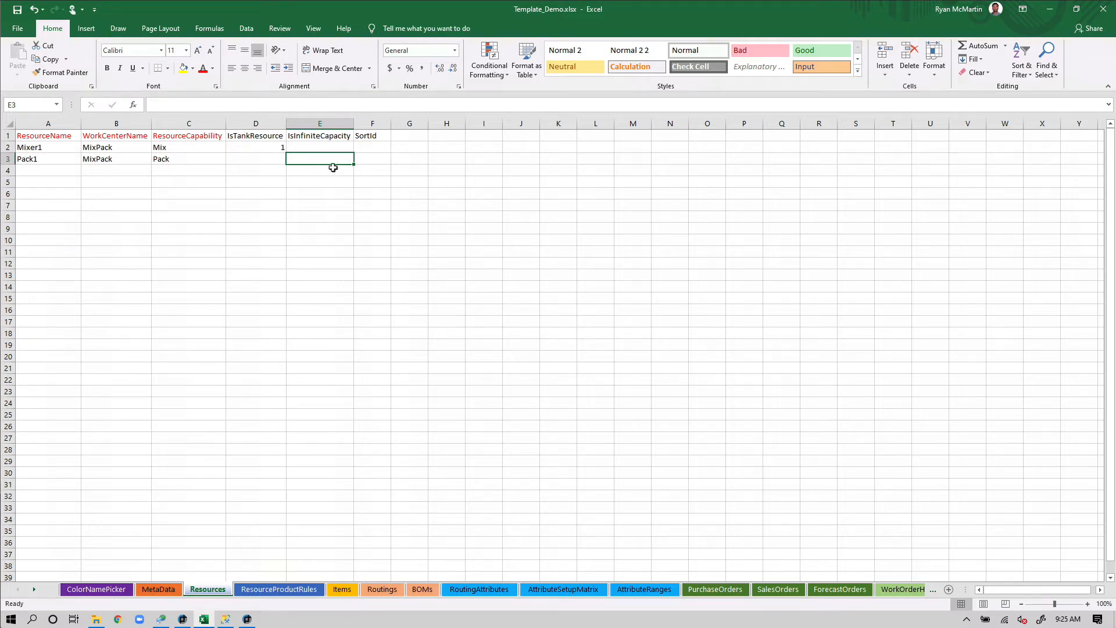
Set the SortId to 1 for Mixer1 and 2 for Pack1
left_click(372, 150)
type("1")
key("Return")
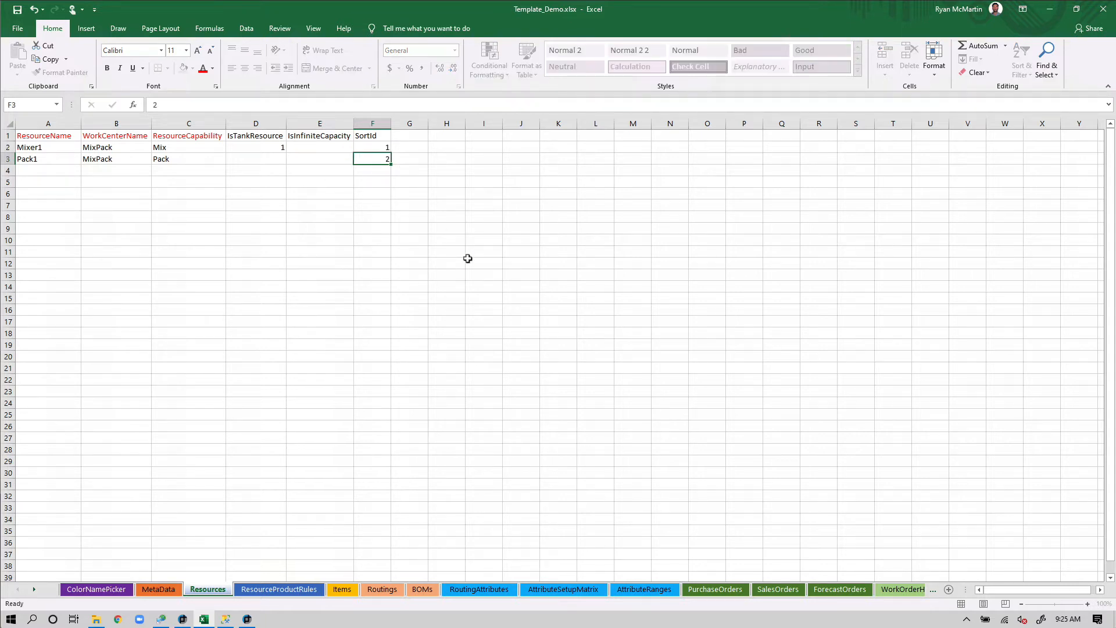
type("2")
key("Return")
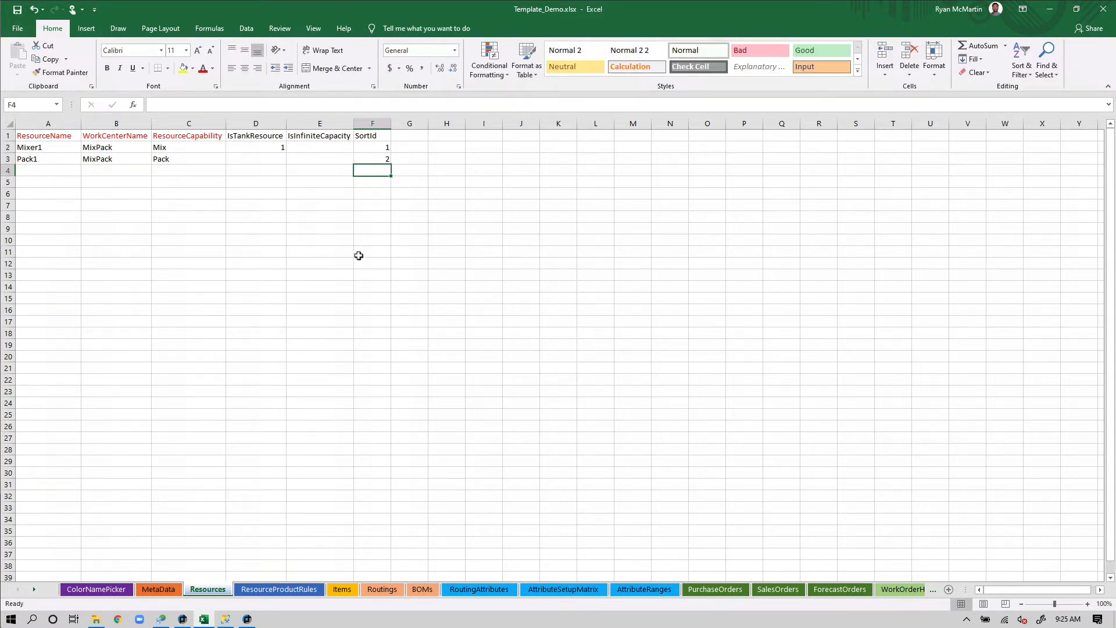
left_click(57, 182)
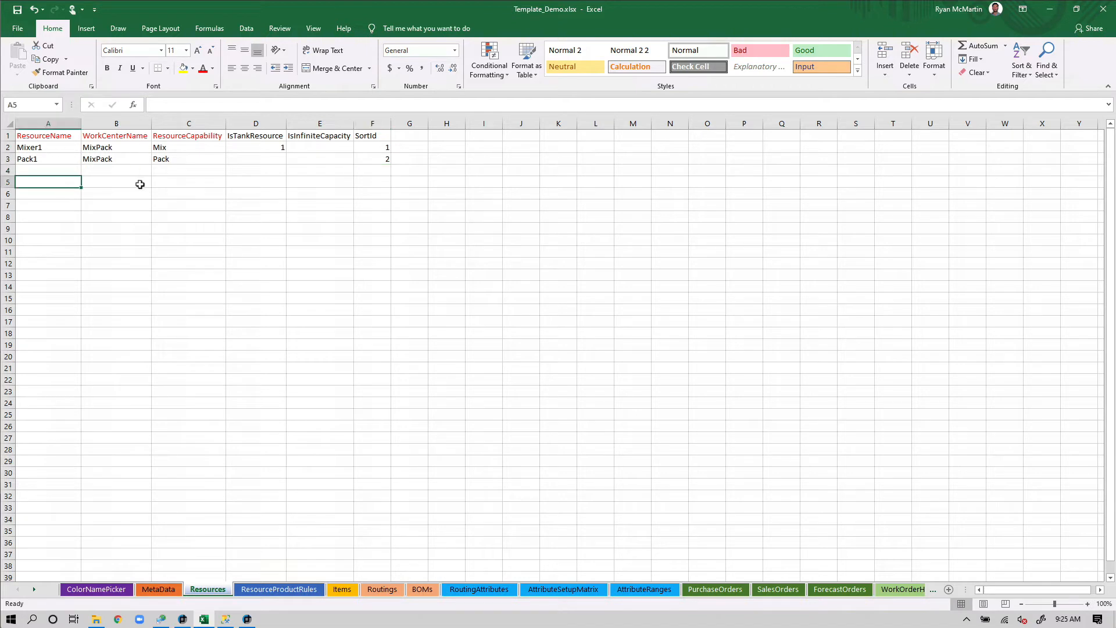
left_click(119, 181)
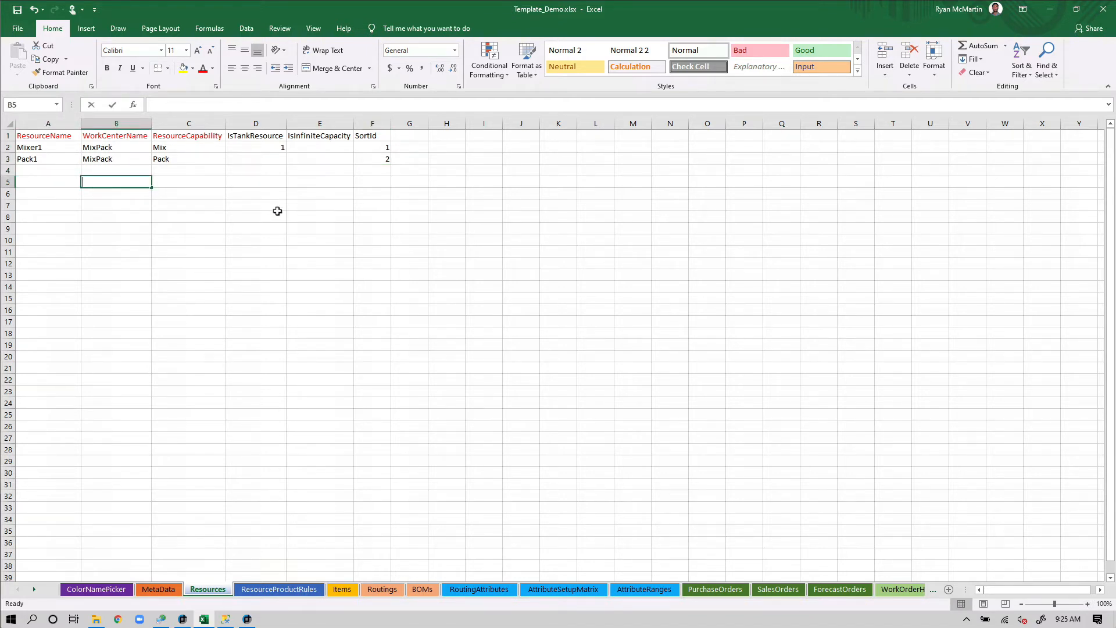
Begin a second resource group in row 5 with WorkCenterName JobShop and ResourceName CNC1
type("JobShop")
key("Return")
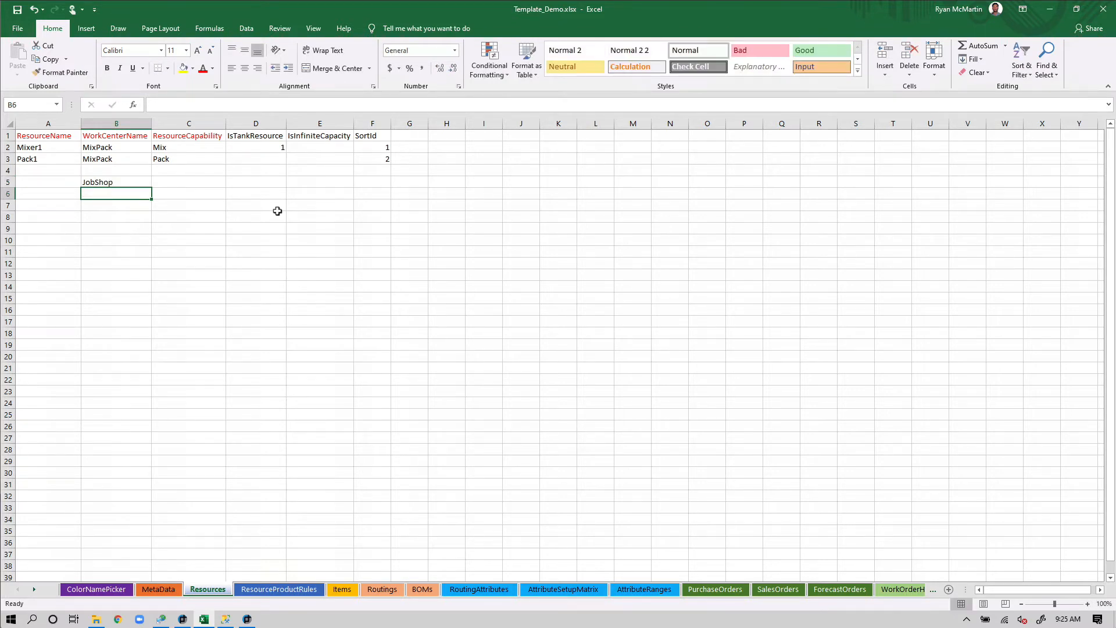
left_click(63, 183)
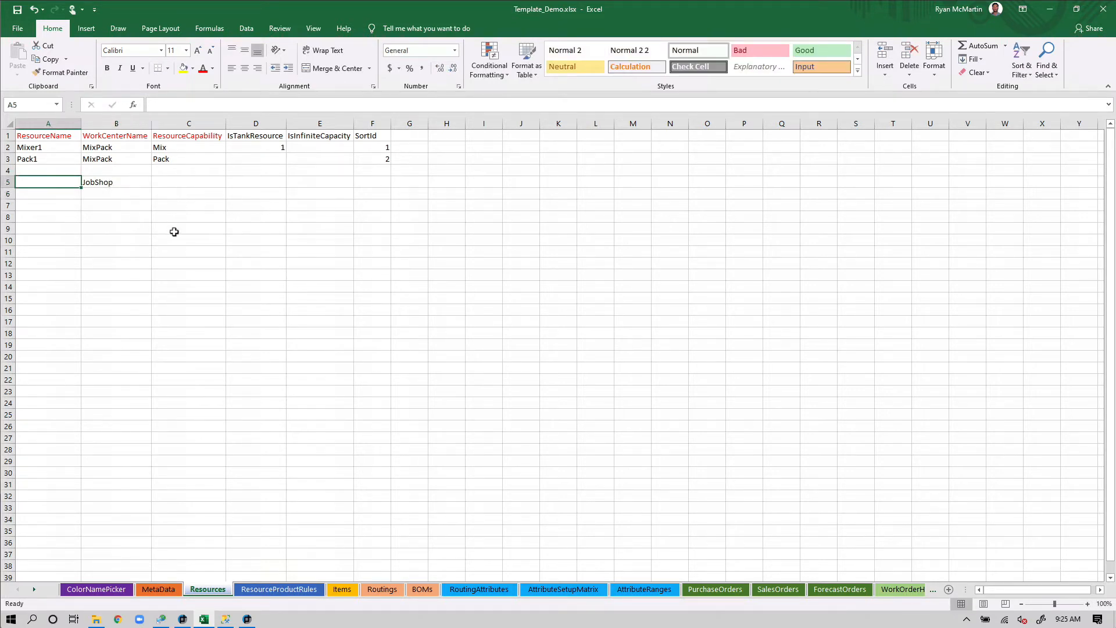
type("CNC1")
key("Return")
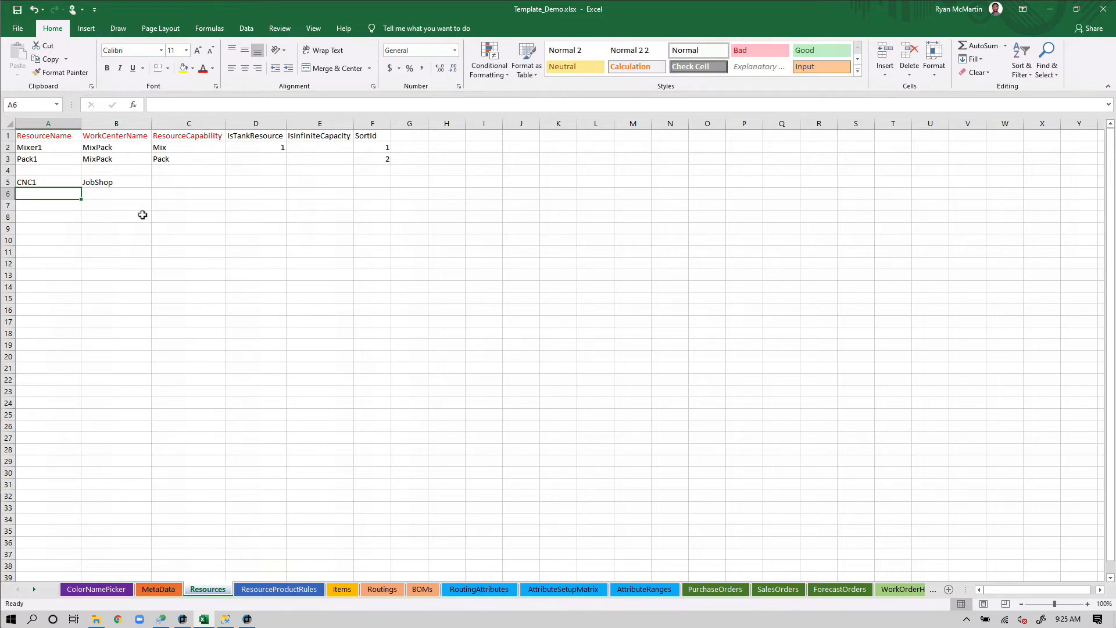
Continue the resource names below CNC1 with CNC2, CNC3, QA and Assembly
left_click(74, 184)
left_click_drag(81, 189, 81, 216)
left_click(75, 217)
type("QA")
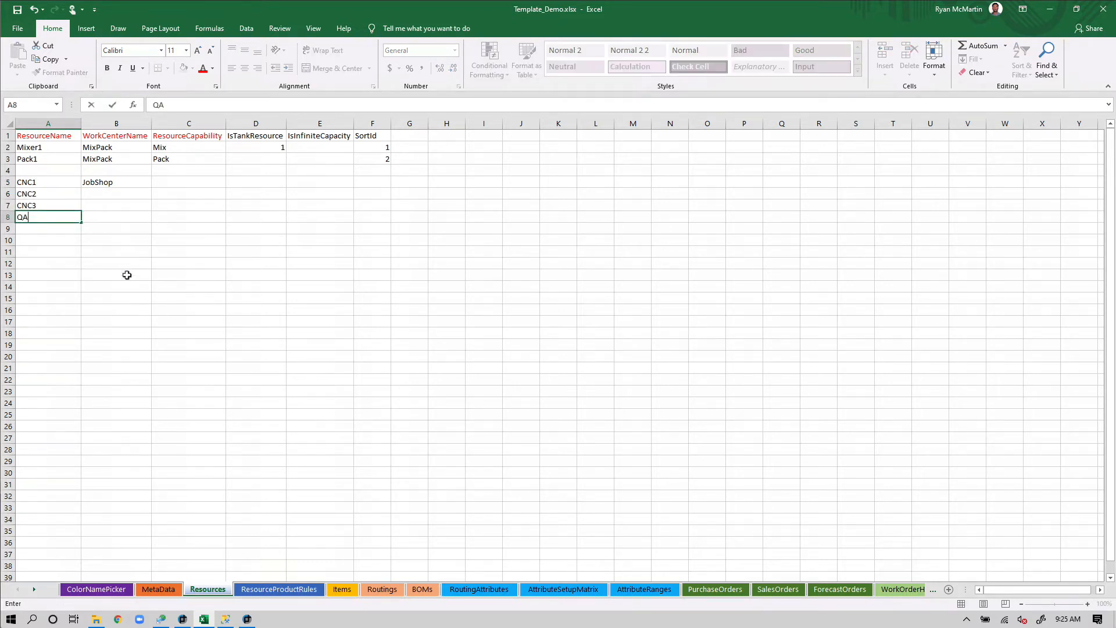
key("Return")
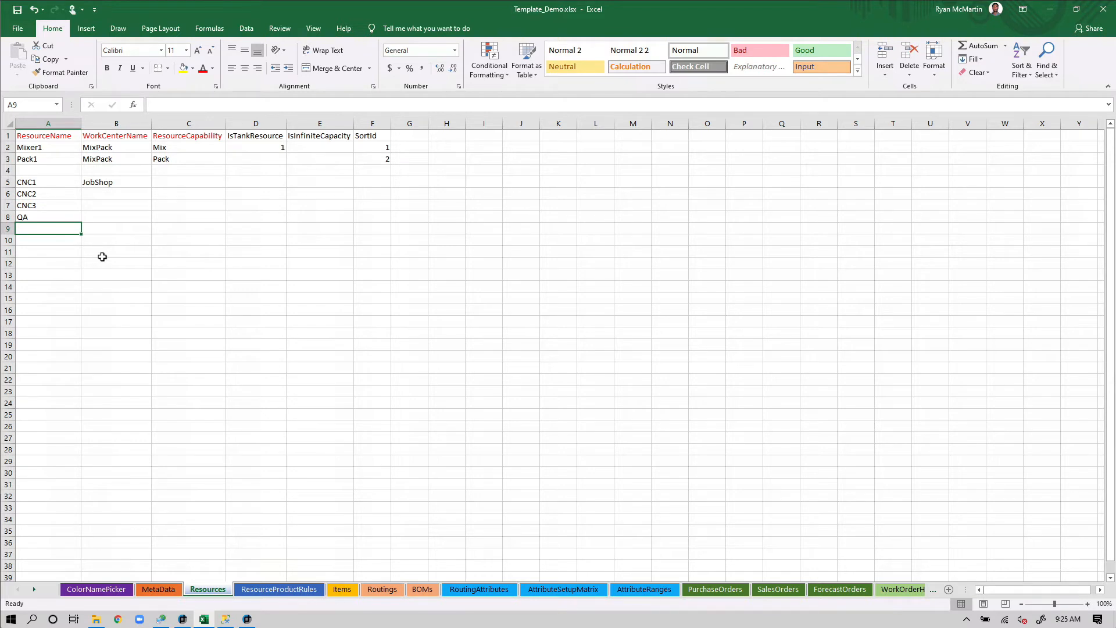
type("Assembly")
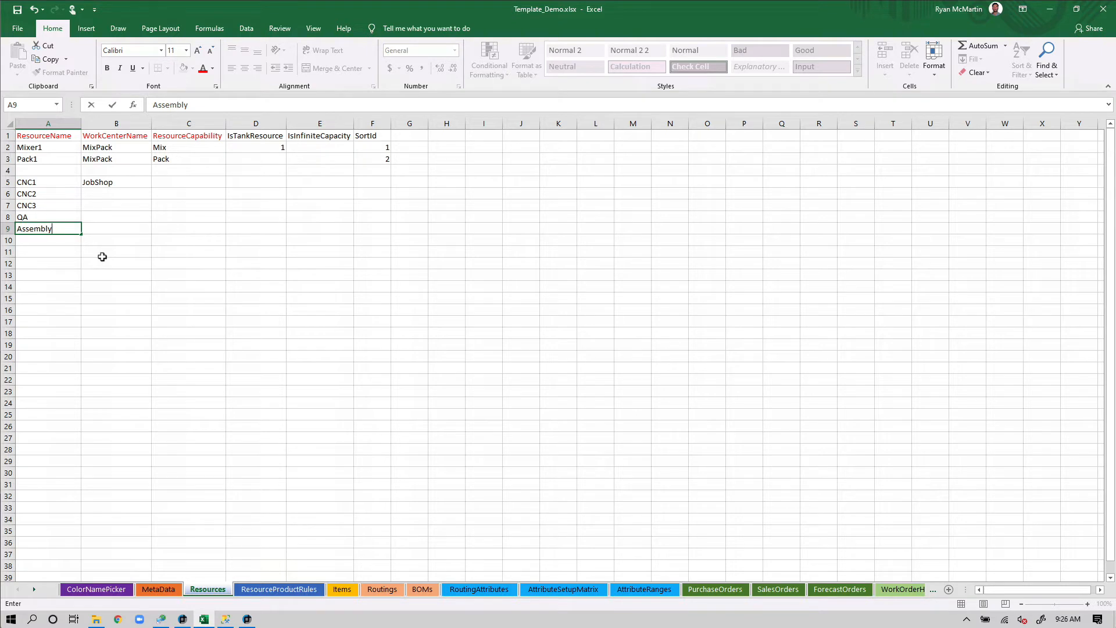
left_click(102, 256)
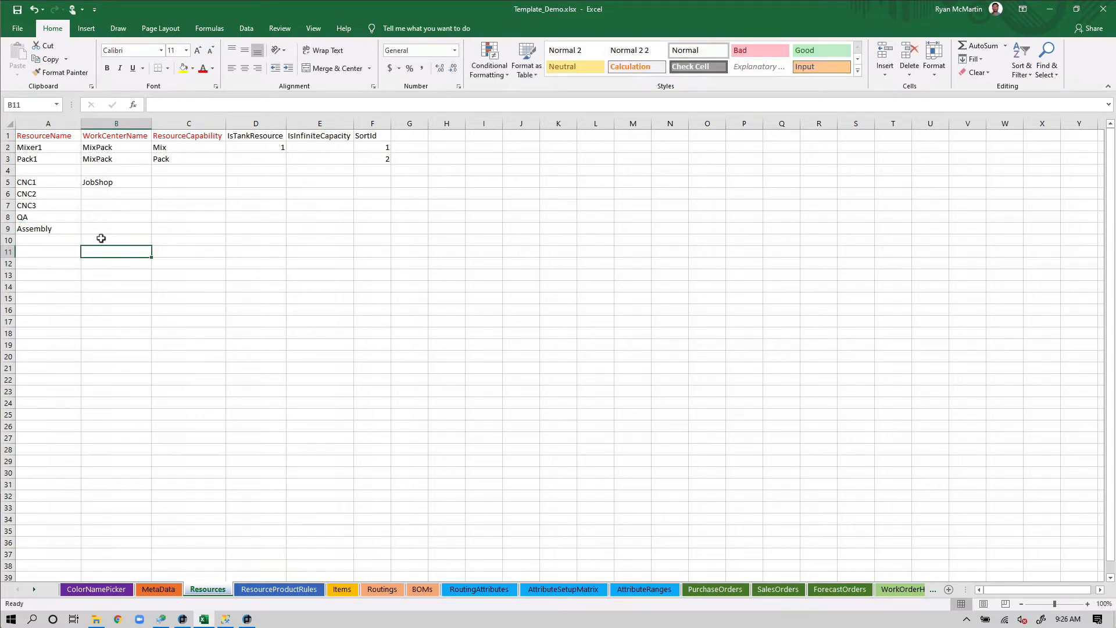
Copy the JobShop work center to CNC2, CNC3, QA and Assembly
left_click(111, 182)
key("ctrl+c")
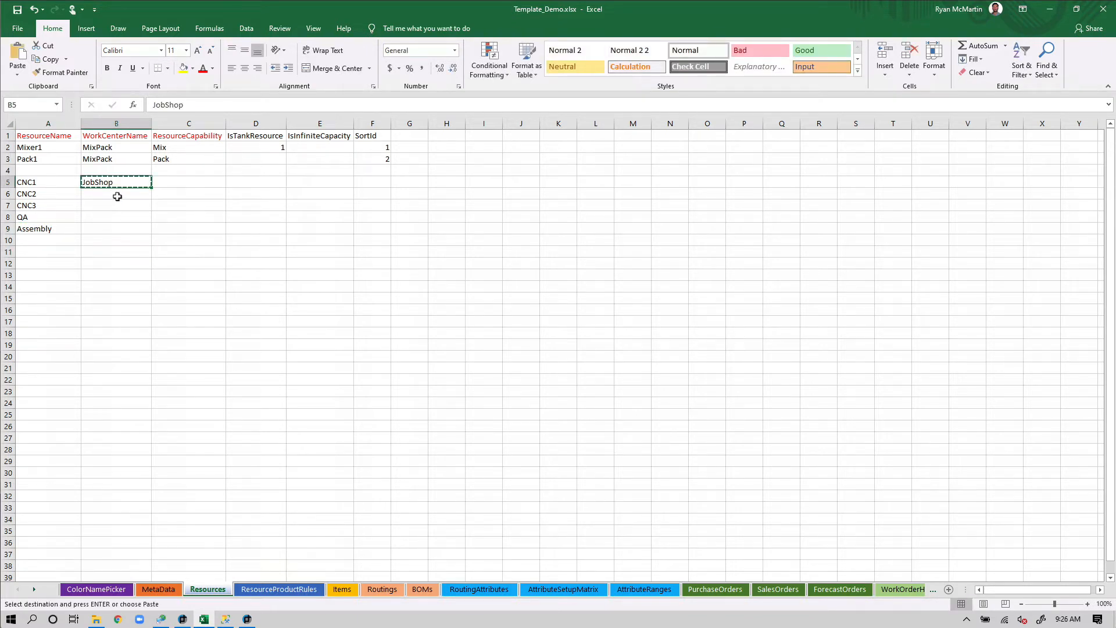
left_click_drag(114, 193, 114, 228)
key("ctrl+v")
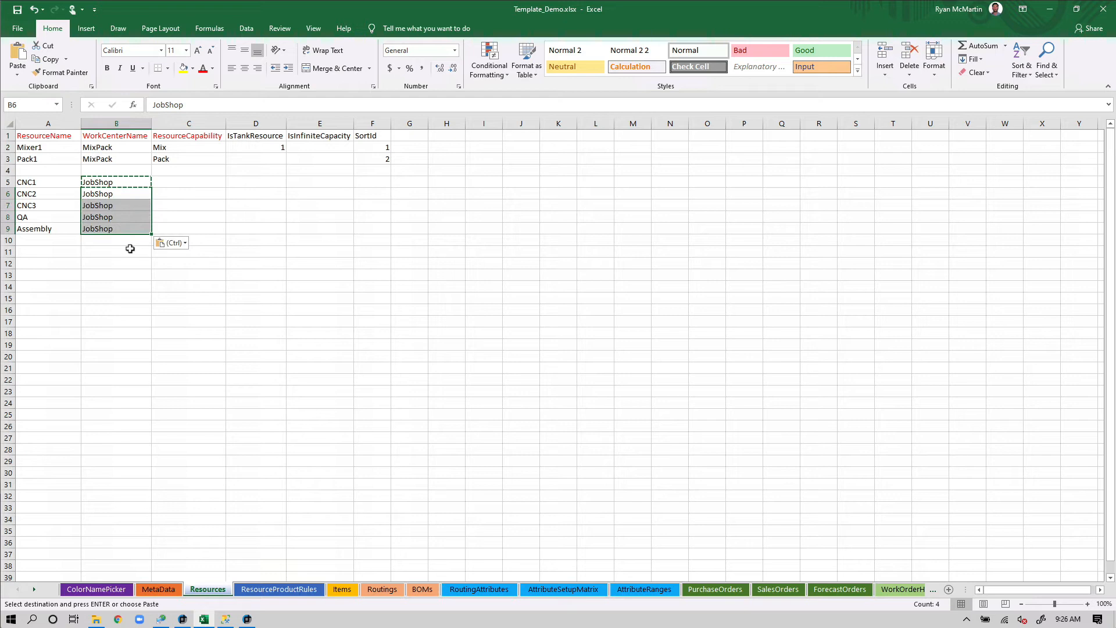
left_click(125, 217)
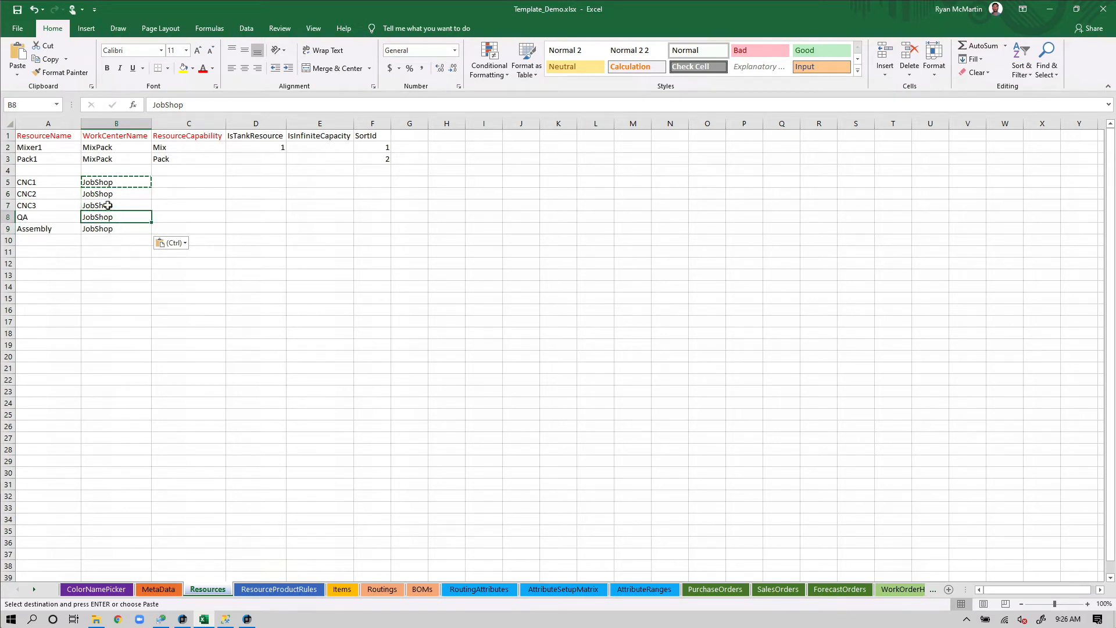
Set the ResourceCapability to CNC for CNC1, CNC2 and CNC3
left_click(188, 182)
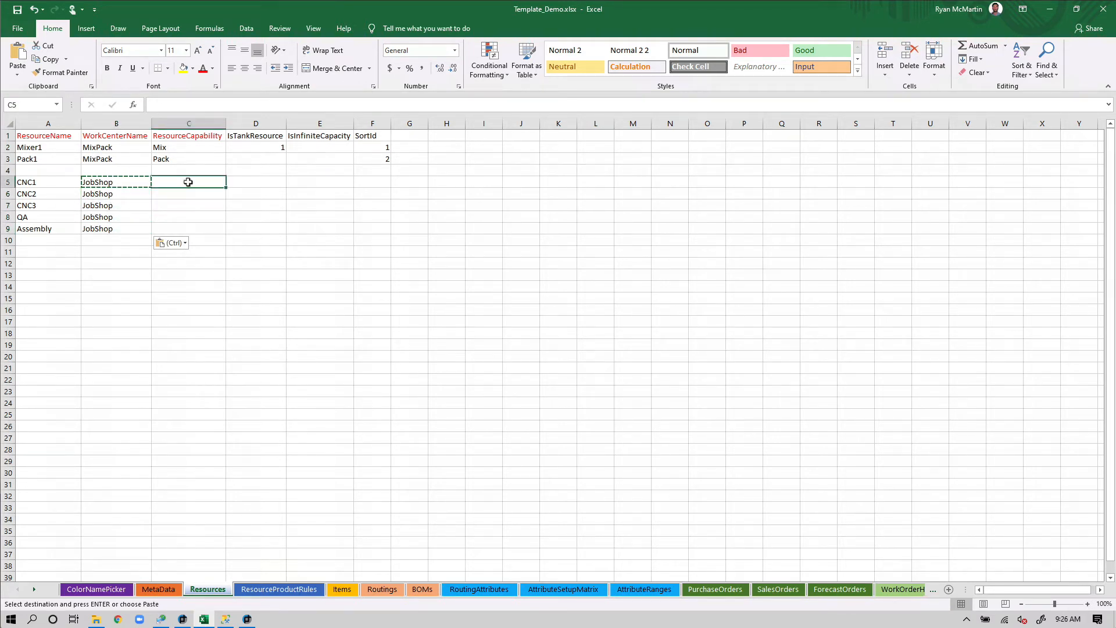
type("CNC")
key("Return")
left_click(188, 182)
key("ctrl+c")
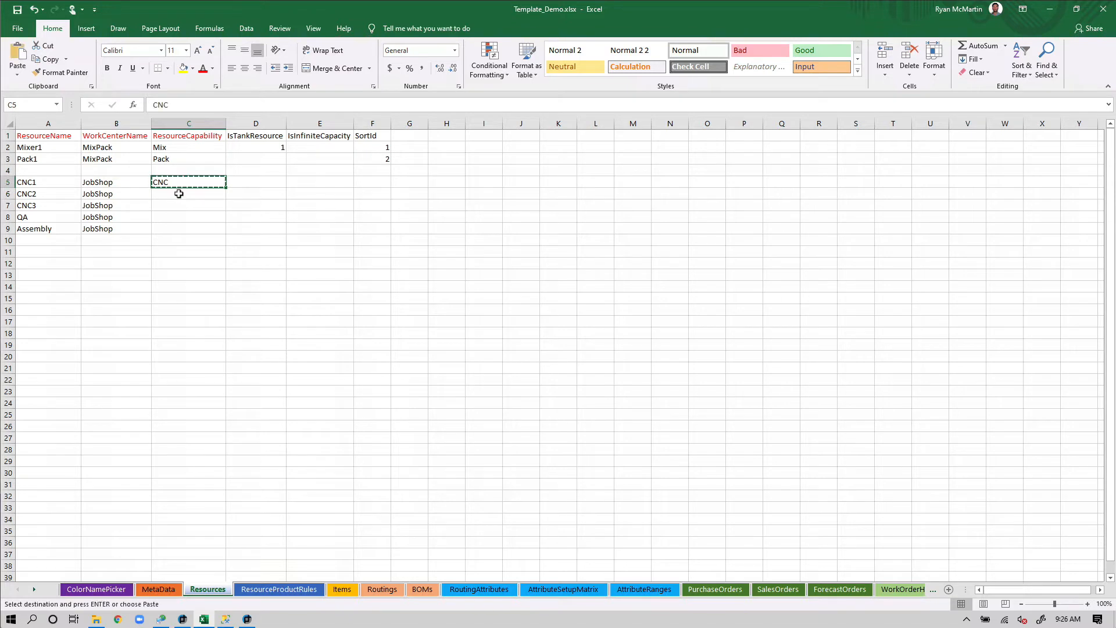
left_click_drag(179, 194, 175, 204)
key("ctrl+v")
Set the ResourceCapability to QA for the QA resource and to Assembly for the Assembly resource
left_click(174, 218)
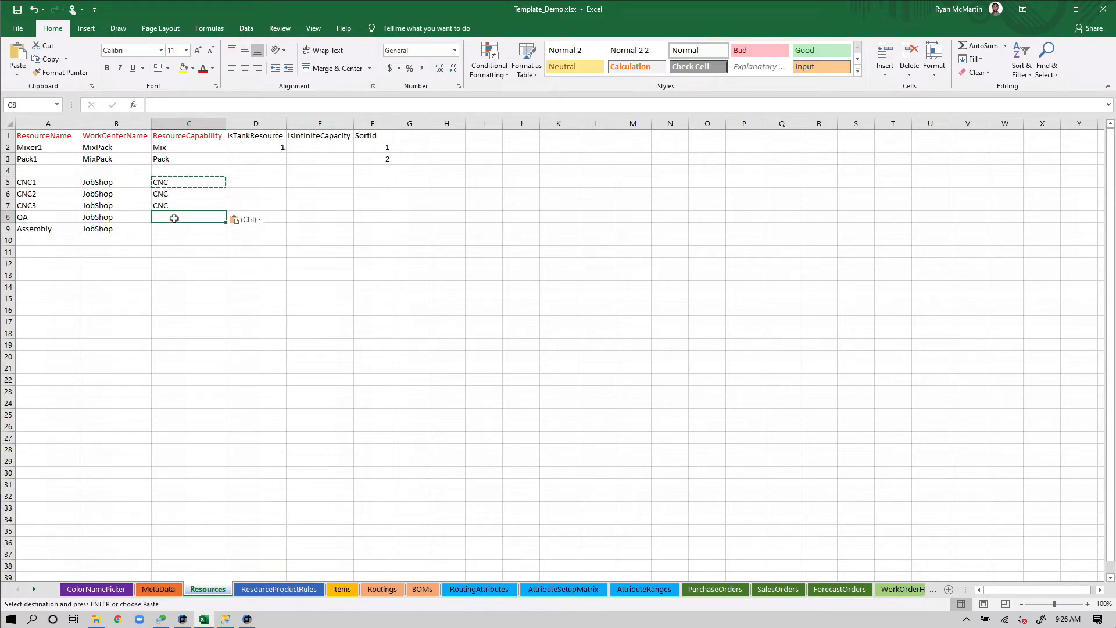
type("QA")
left_click(175, 227)
type("Ass")
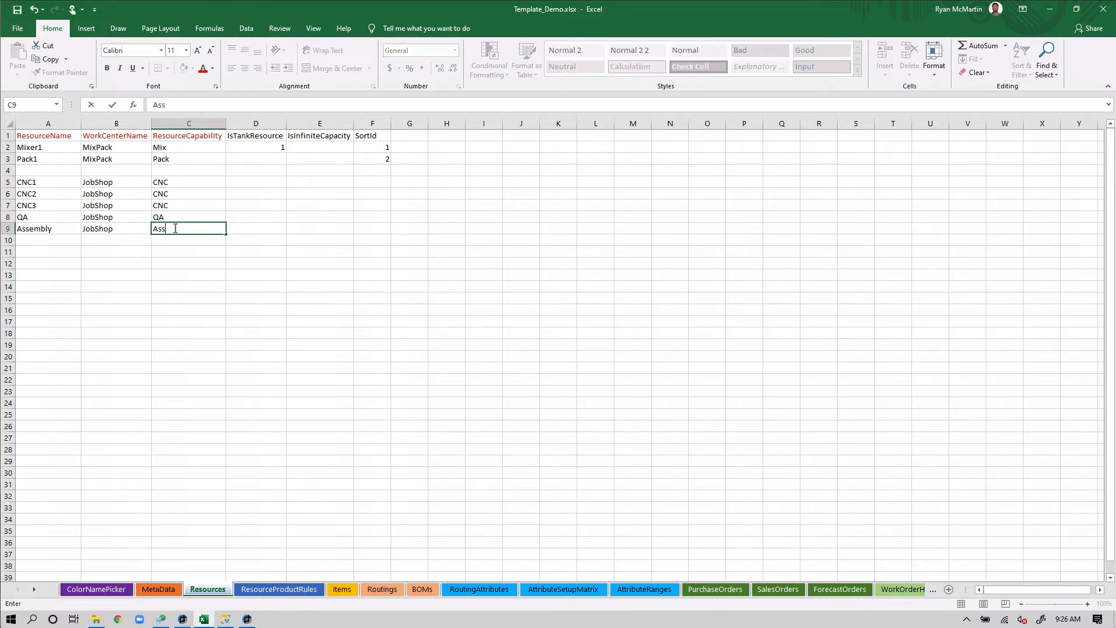
type("embly")
key("Return")
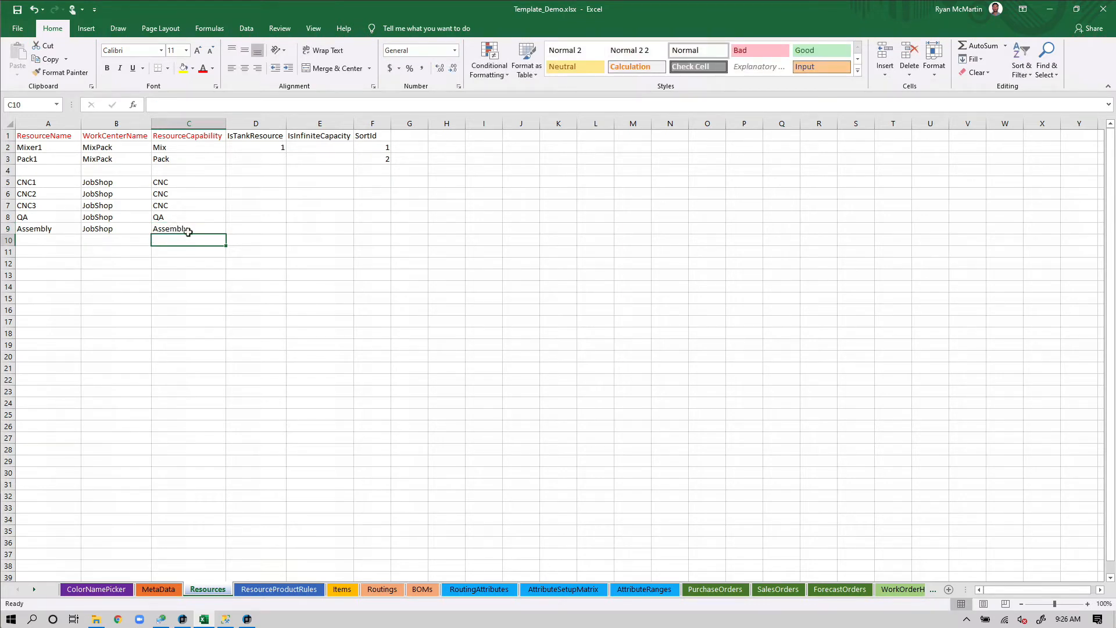
Number the SortId of the five JobShop resources consecutively from 10 to 14
left_click(378, 180)
type("10")
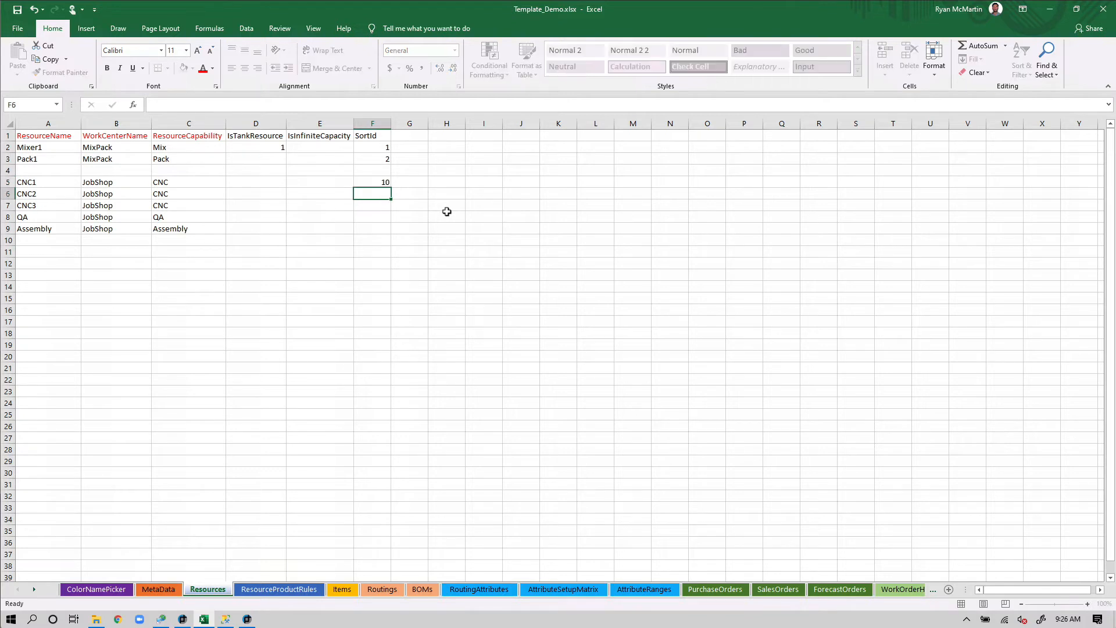
key("Return")
type("11")
key("Return")
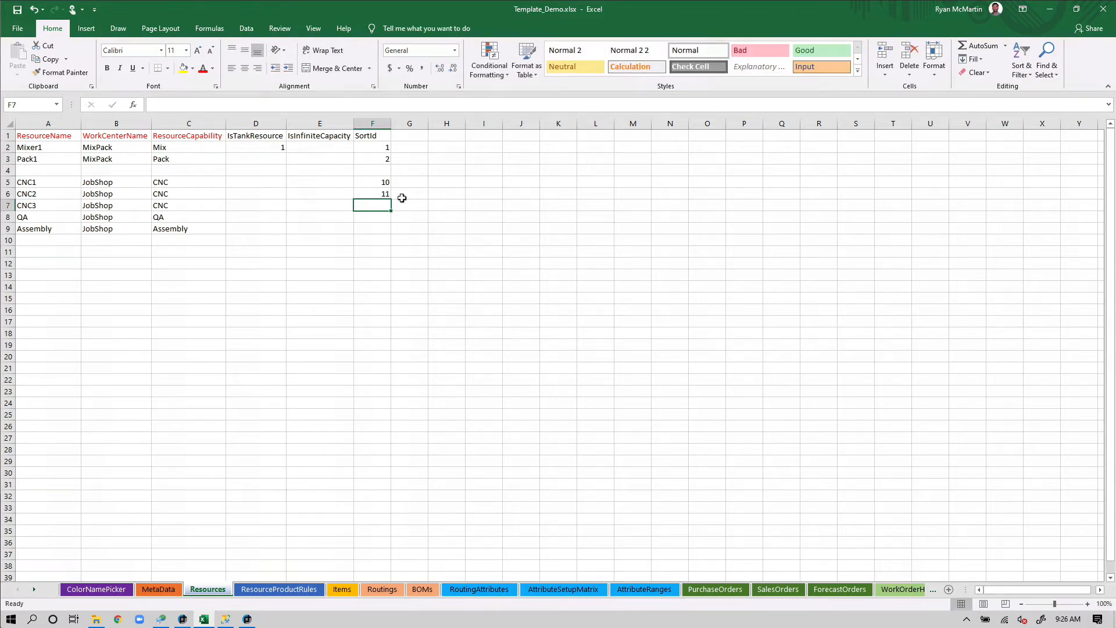
left_click_drag(387, 187, 387, 233)
left_click(382, 252)
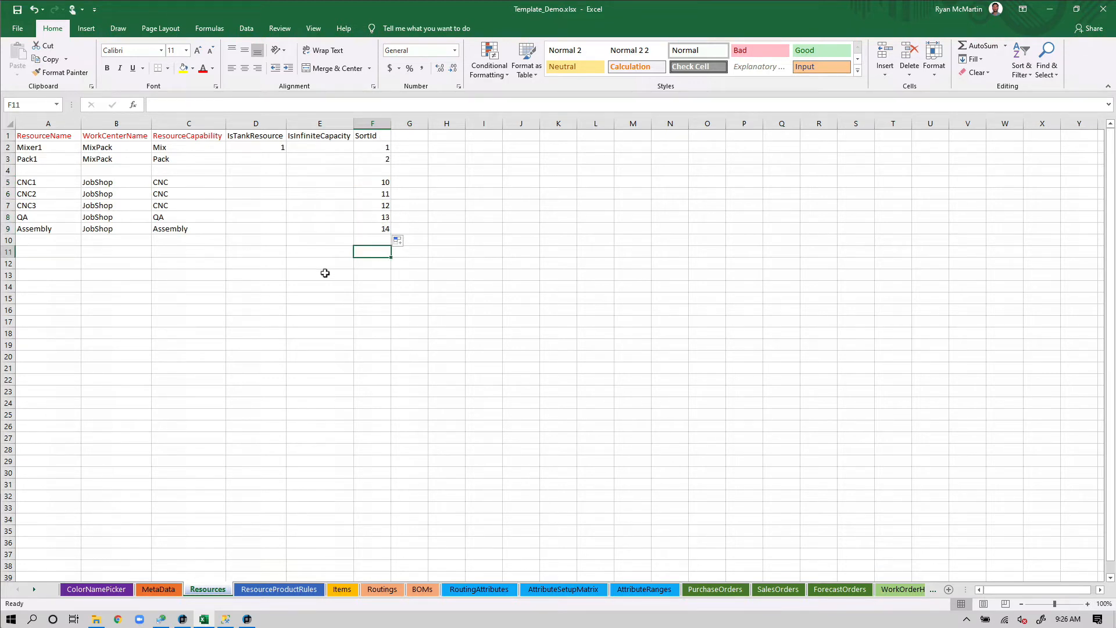
Leave the ResourceProductRules sheet blank and enter FG1 and INT1 as the first item names on the Items sheet
left_click(283, 589)
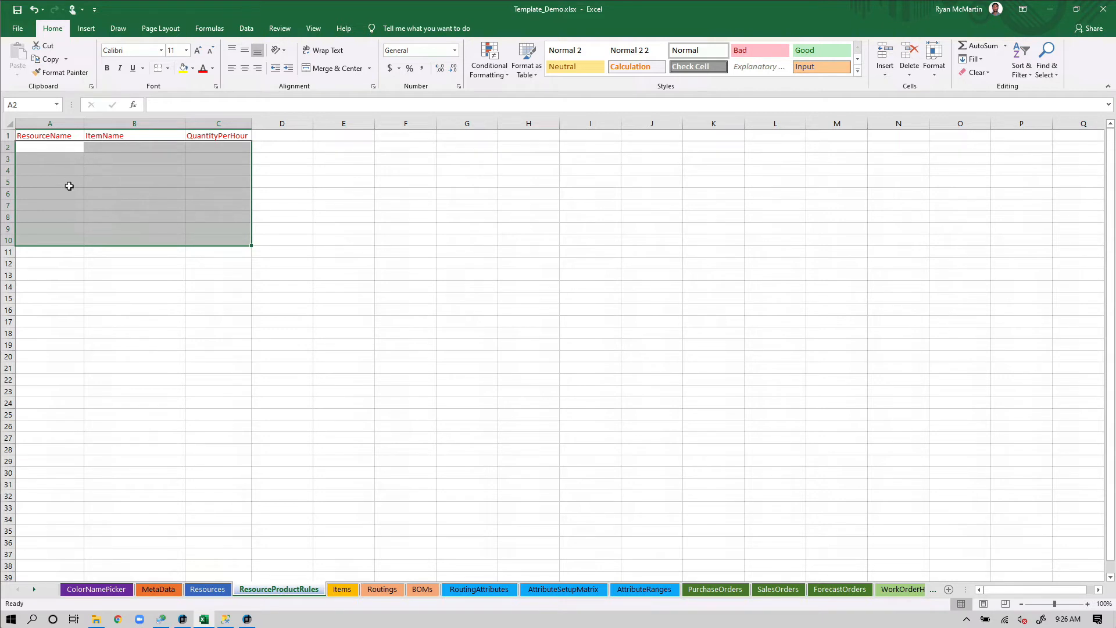
left_click(209, 590)
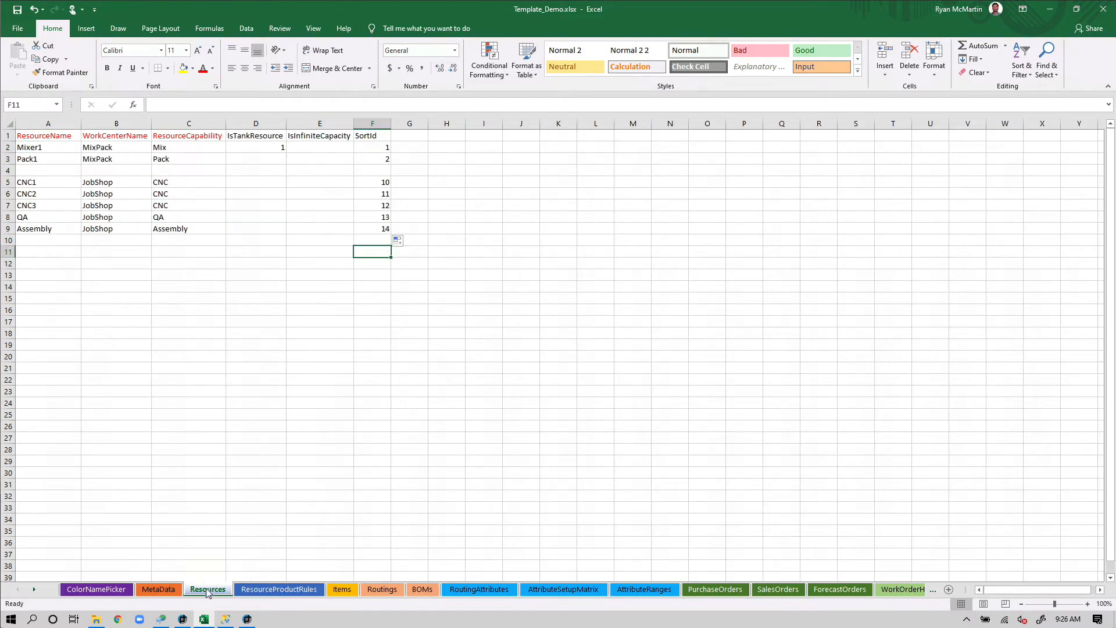
left_click(342, 590)
left_click(232, 423)
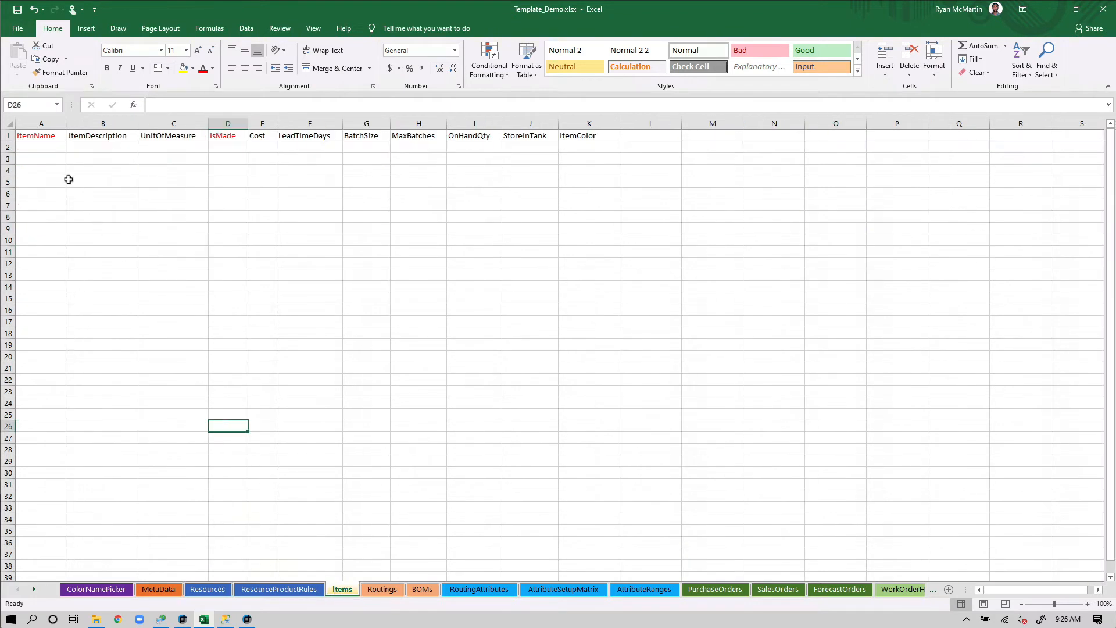
left_click(42, 150)
type("FG1")
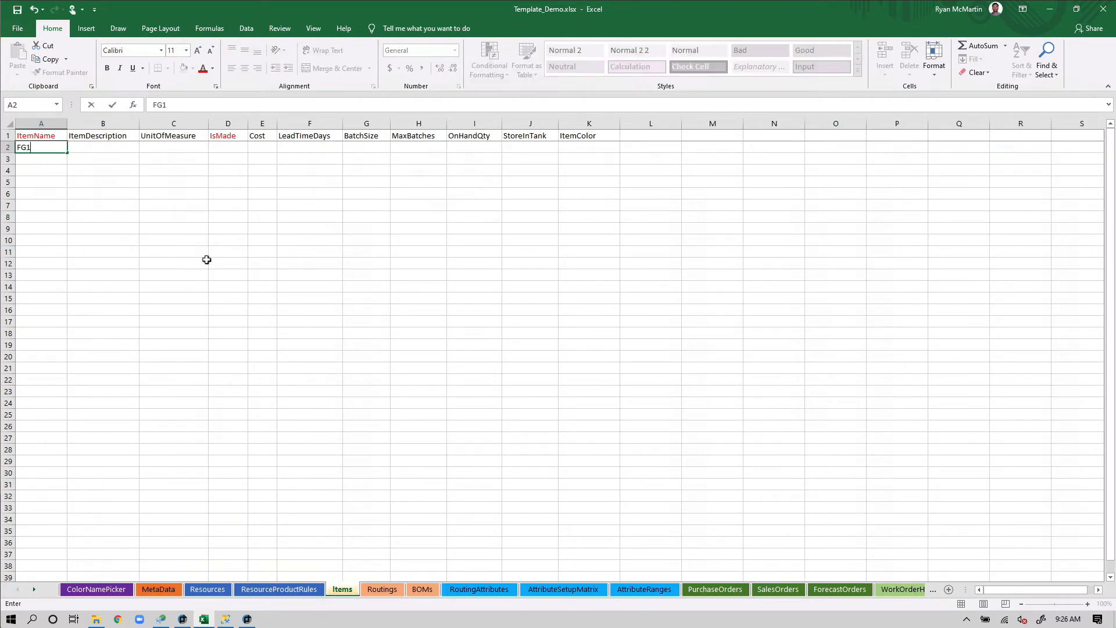
key("Return")
type("INT")
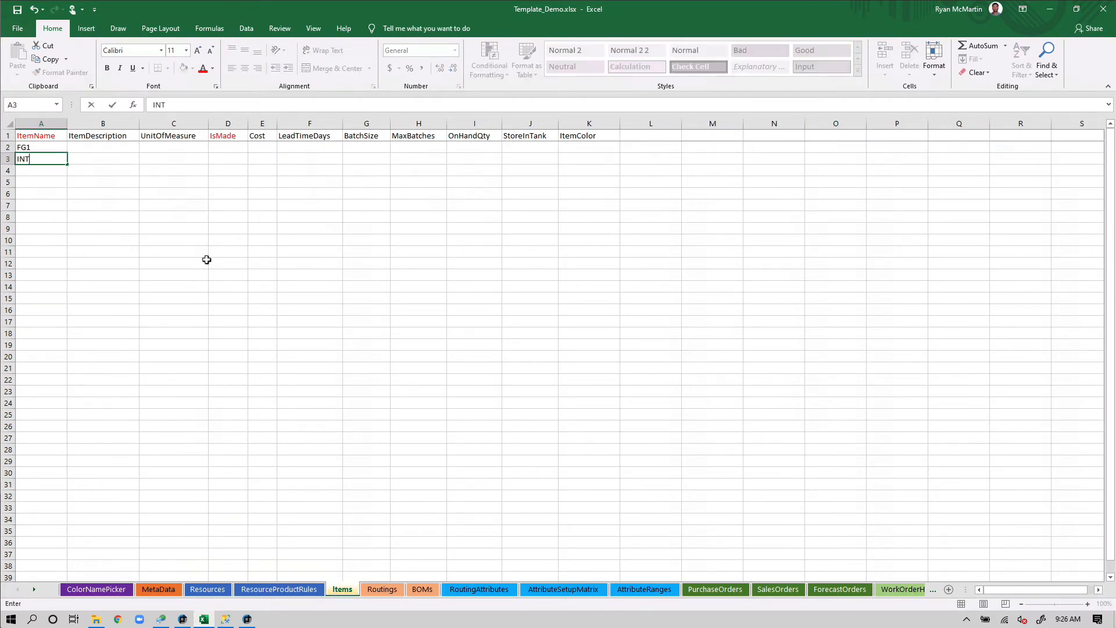
key("Return")
key("Return")
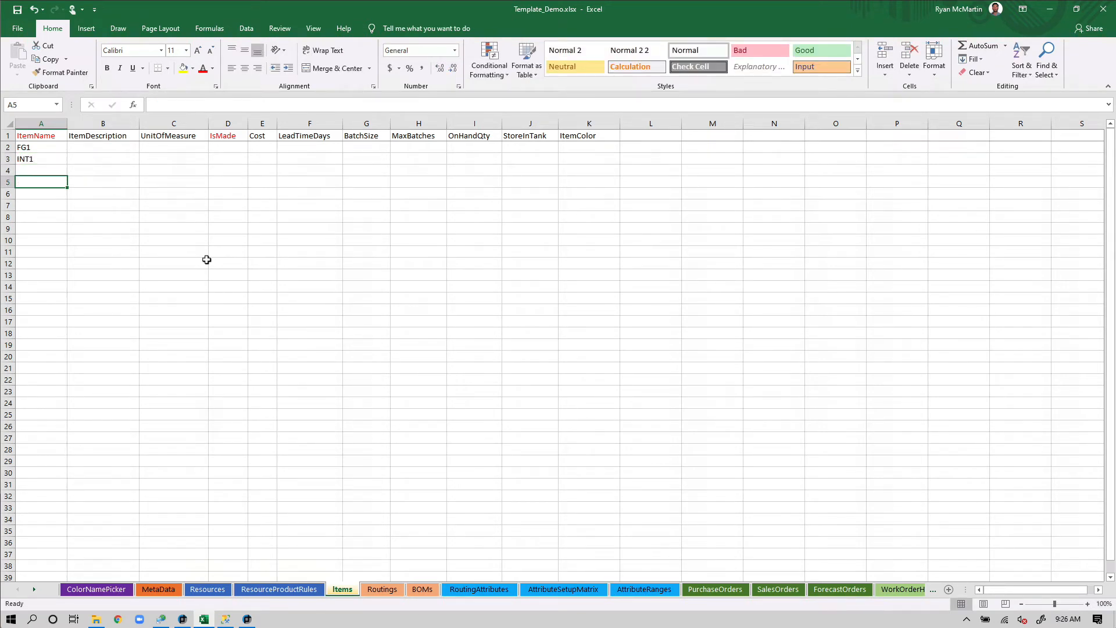
Enter the item names FG2, SUB1 and SUB2 in rows 5 to 7, leaving row 4 blank
type("FG2")
key("Return")
type("SUB1")
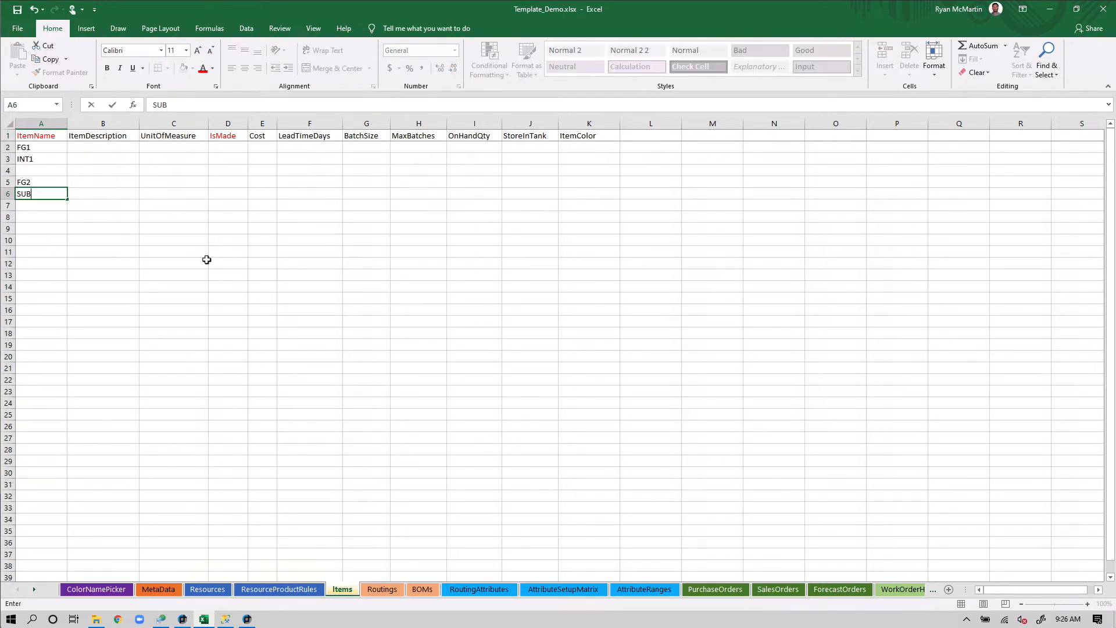
key("Return")
left_click(64, 194)
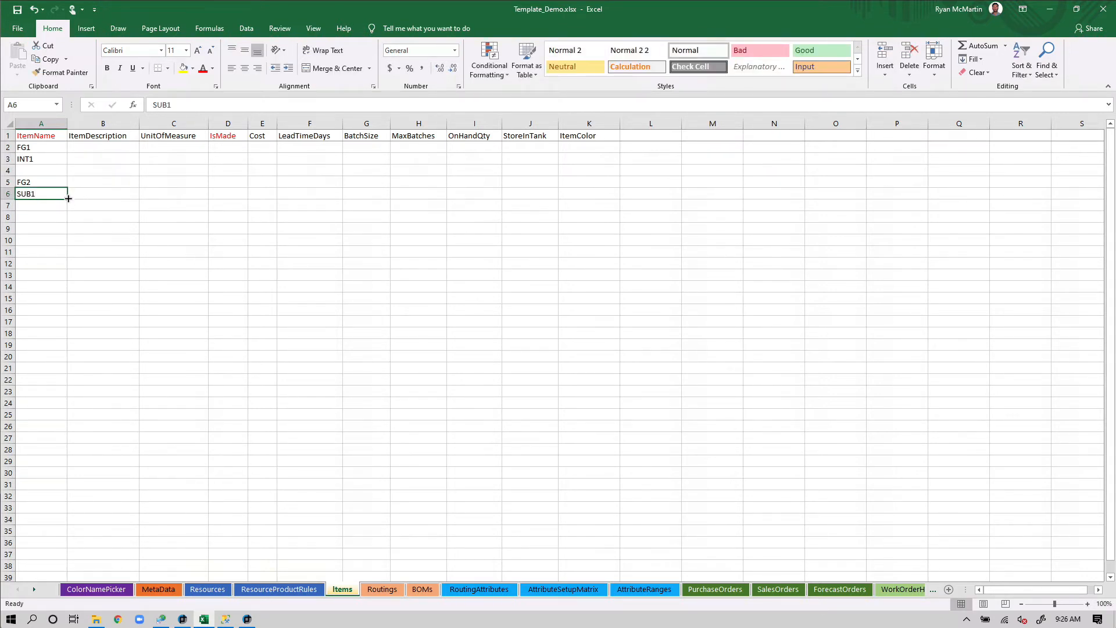
left_click_drag(68, 199, 61, 214)
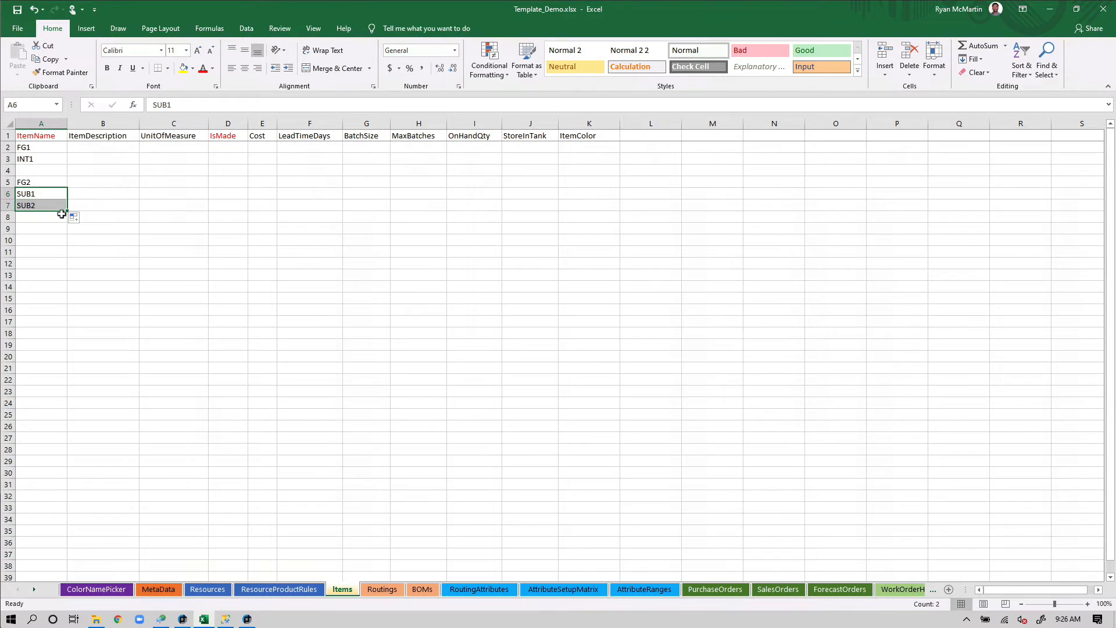
left_click(146, 268)
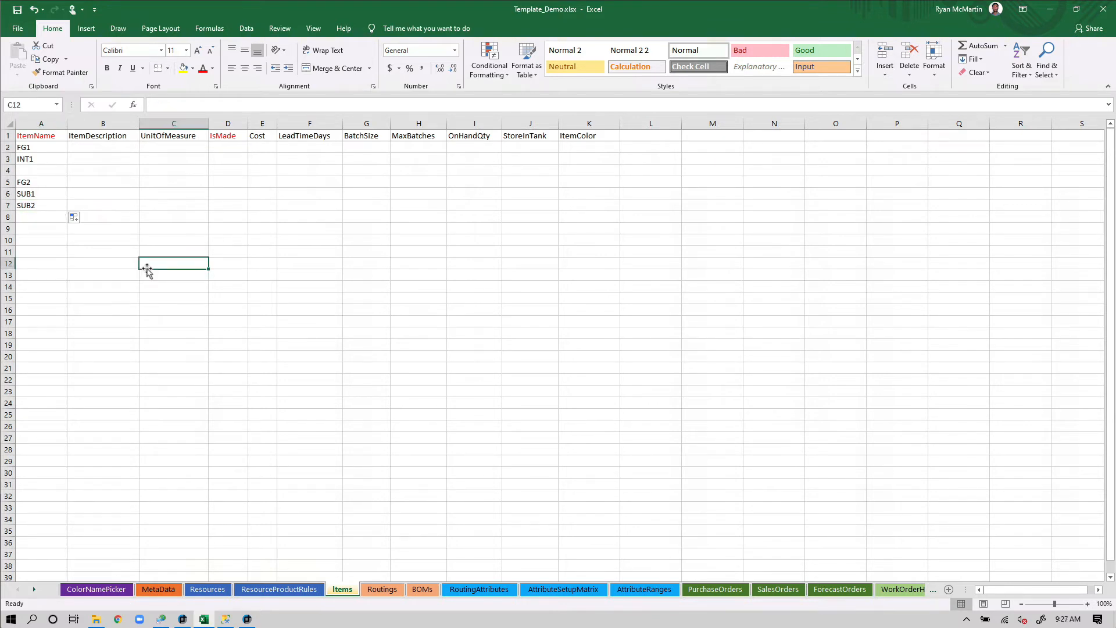
Move the FG2, SUB1 and SUB2 items down one row and add item RAW1 directly below INT1
left_click_drag(38, 184, 41, 220)
left_click(40, 171)
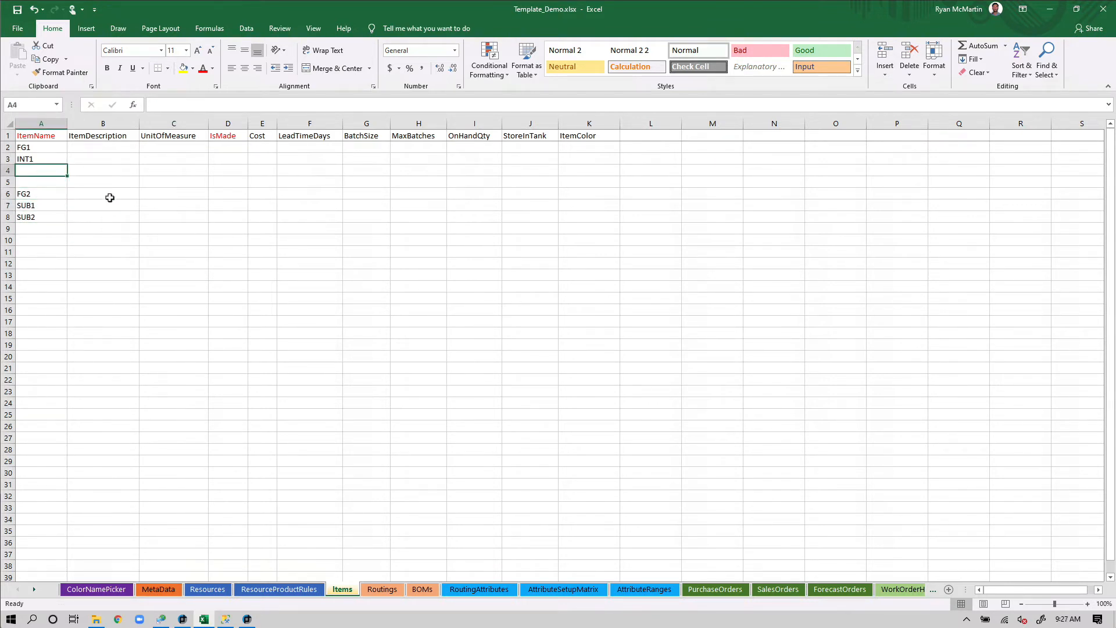
type("Raw2")
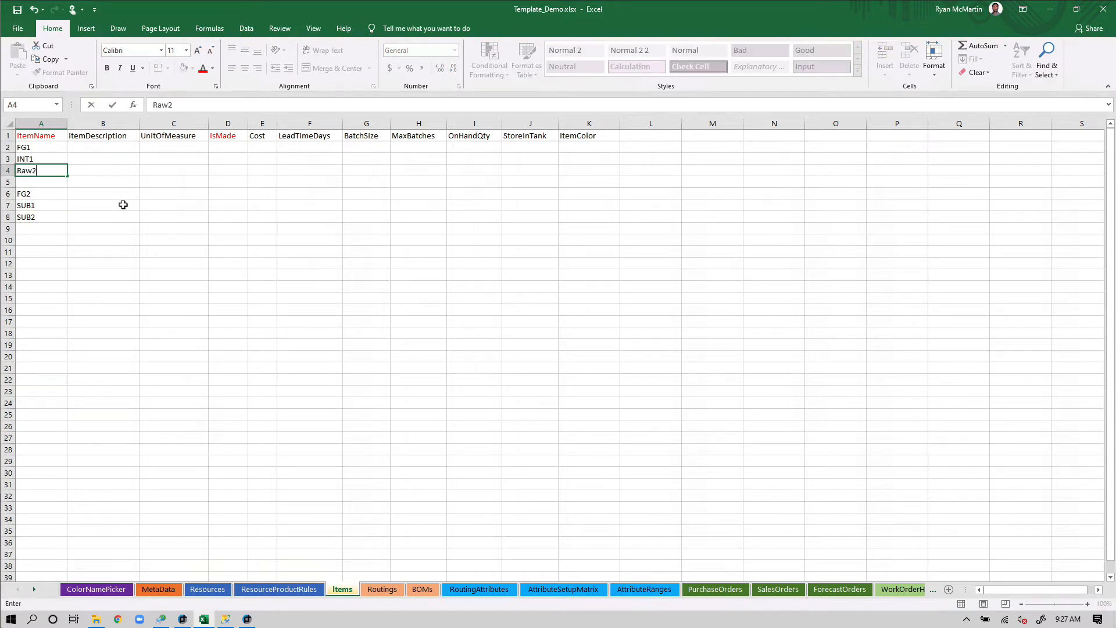
key("BackSpace")
key("BackSpace")
key("BackSpace")
type("AW2")
type("1")
key("Return")
Add the item name RAW2 directly below SUB2
left_click(54, 228)
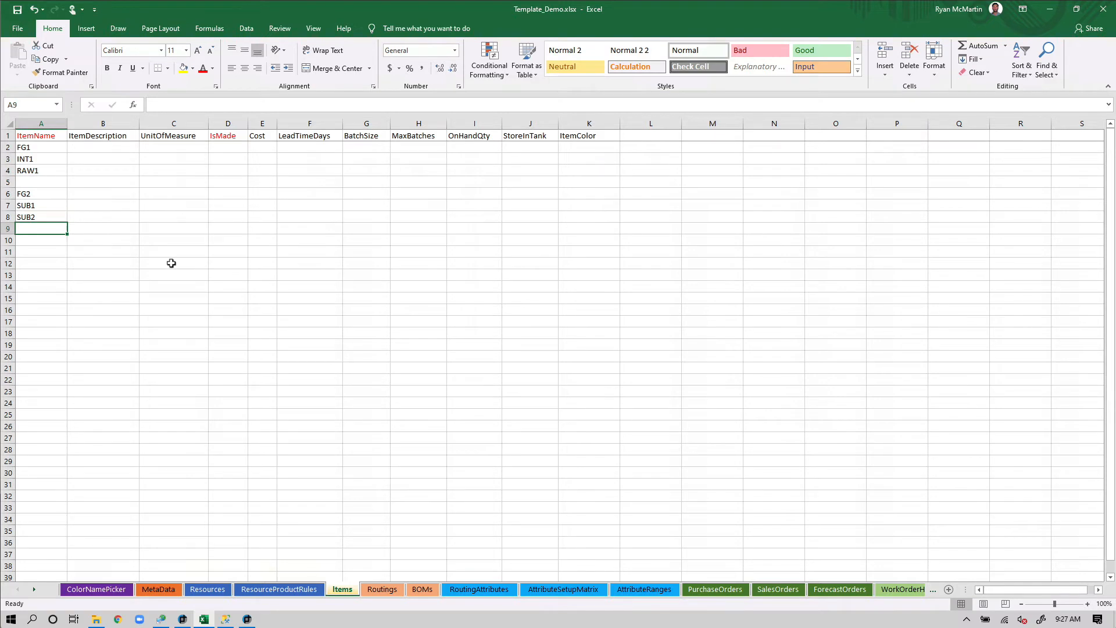
type("RAW2")
key("Return")
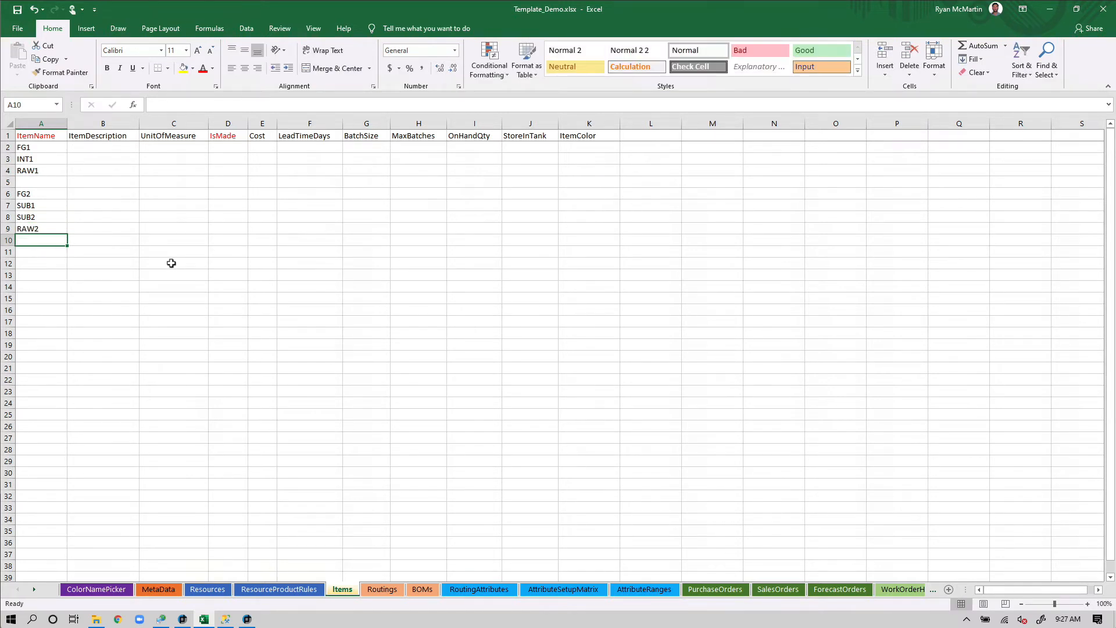
Copy all the item names from FG1 through RAW2 into the ItemDescription column
left_click_drag(57, 150, 51, 232)
key("ctrl+c")
left_click(115, 147)
key("ctrl+v")
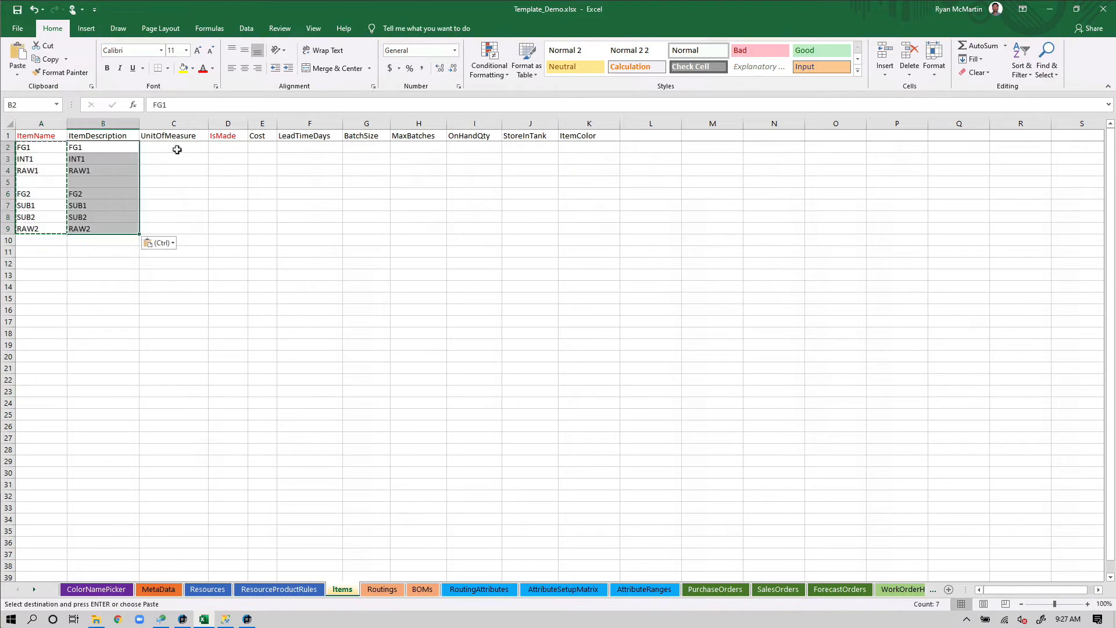
Set the UnitOfMeasure of FG1 to LB
left_click(177, 150)
type("E")
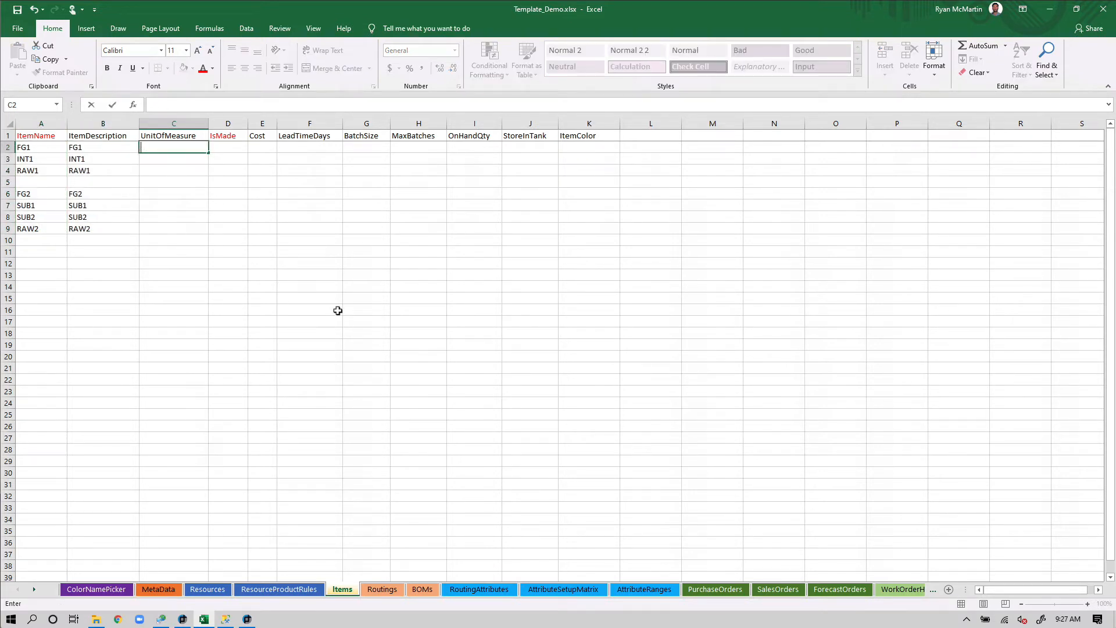
type("B")
key("Return")
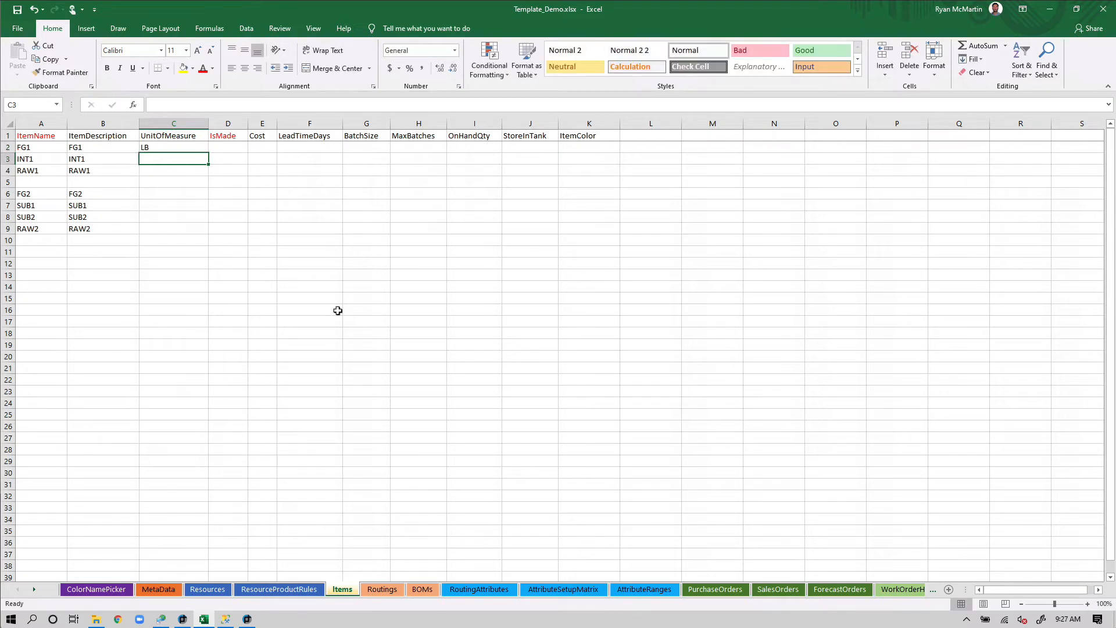
Copy FG1's LB unit of measure to the INT1 and RAW1 items
left_click(164, 148)
key("ctrl+c")
left_click(173, 157)
key("ctrl+v")
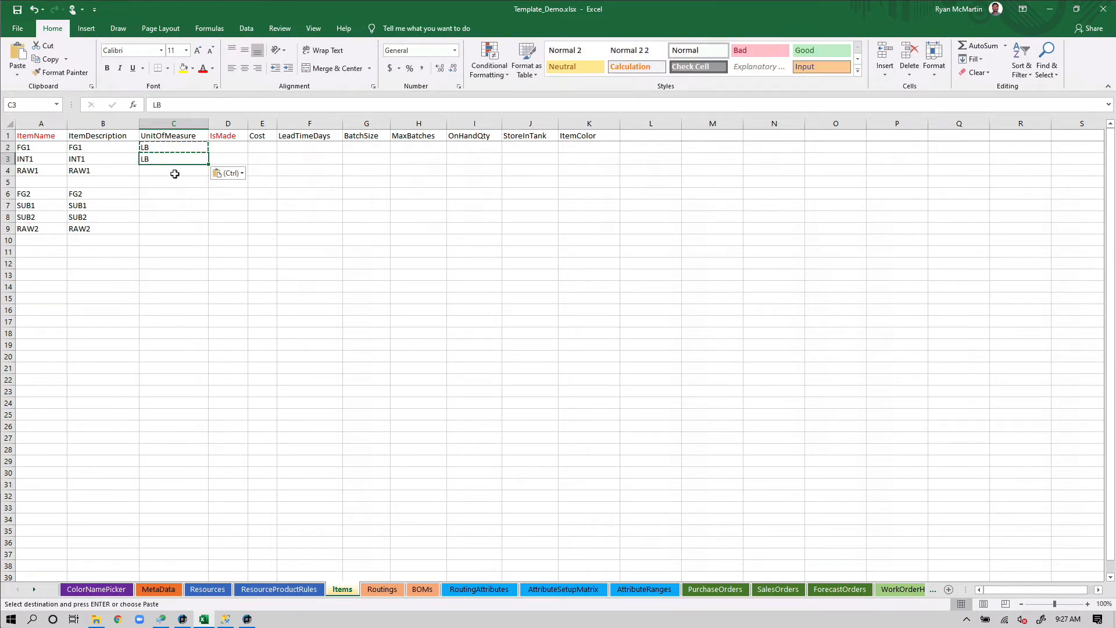
left_click(174, 173)
key("ctrl+v")
Set the UnitOfMeasure of FG2, SUB1 and SUB2 to EACH
left_click(166, 192)
type("E")
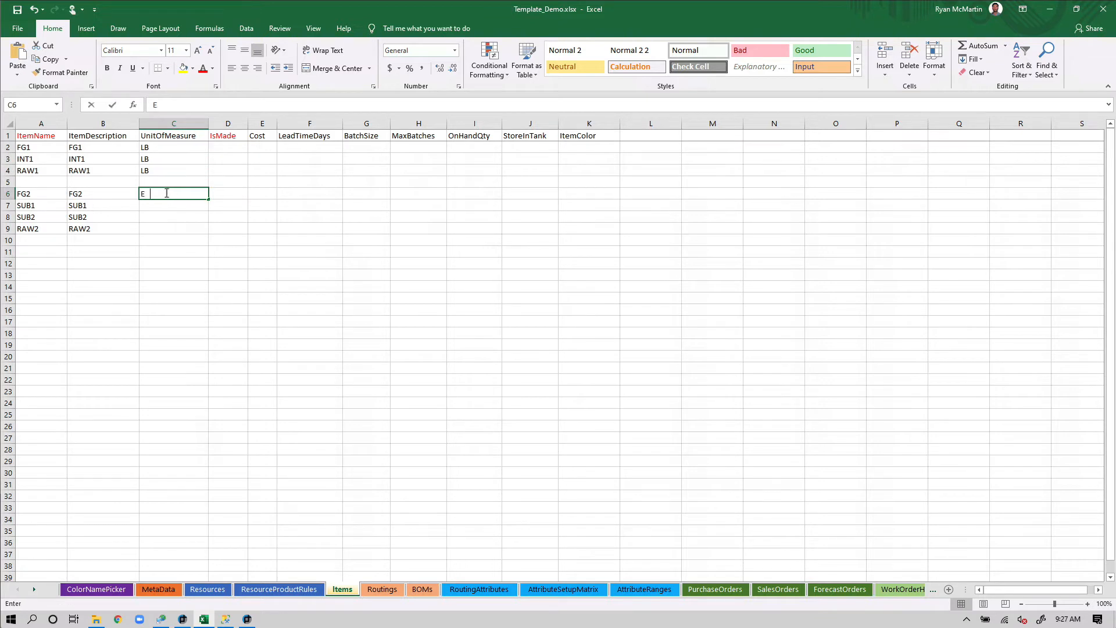
type("ACH")
key("Return")
left_click(164, 194)
key("ctrl+c")
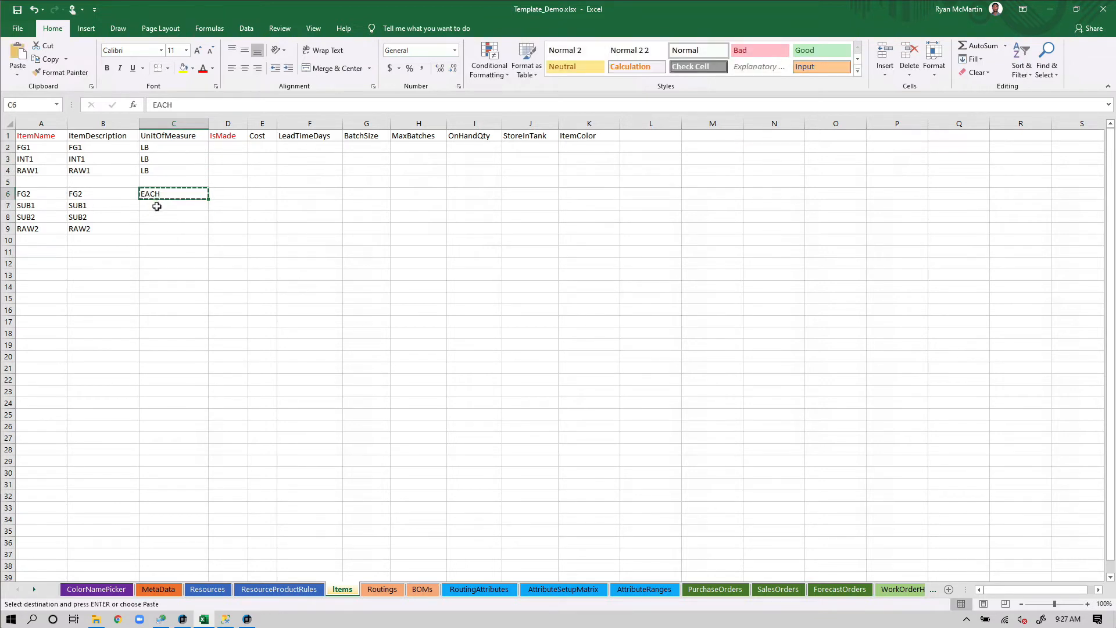
left_click(156, 206)
key("ctrl+v")
left_click(155, 218)
key("ctrl+v")
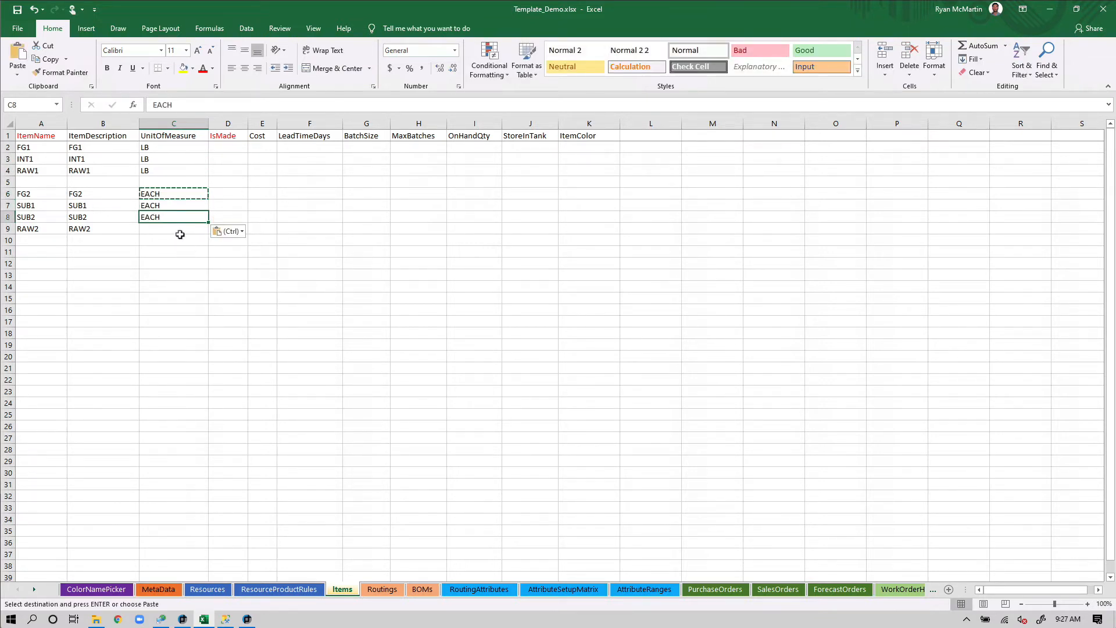
Set the UnitOfMeasure of RAW2 to LB
left_click(189, 232)
type("LB")
key("Return")
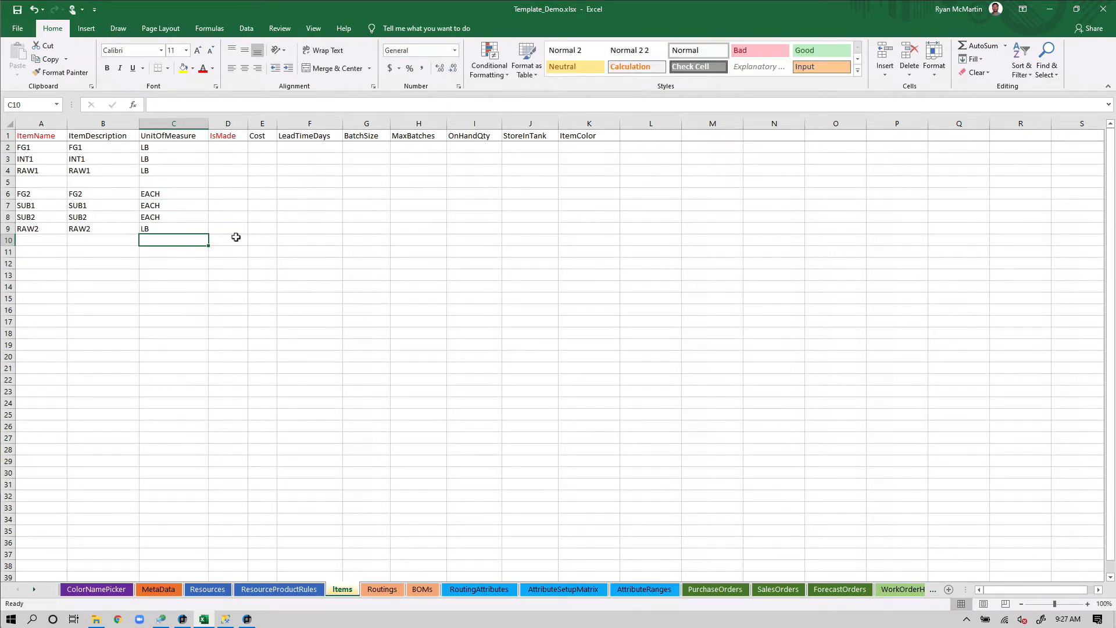
Set IsMade to 1 for FG1, INT1, FG2, SUB1 and SUB2, leaving both raw materials blank
left_click(235, 149)
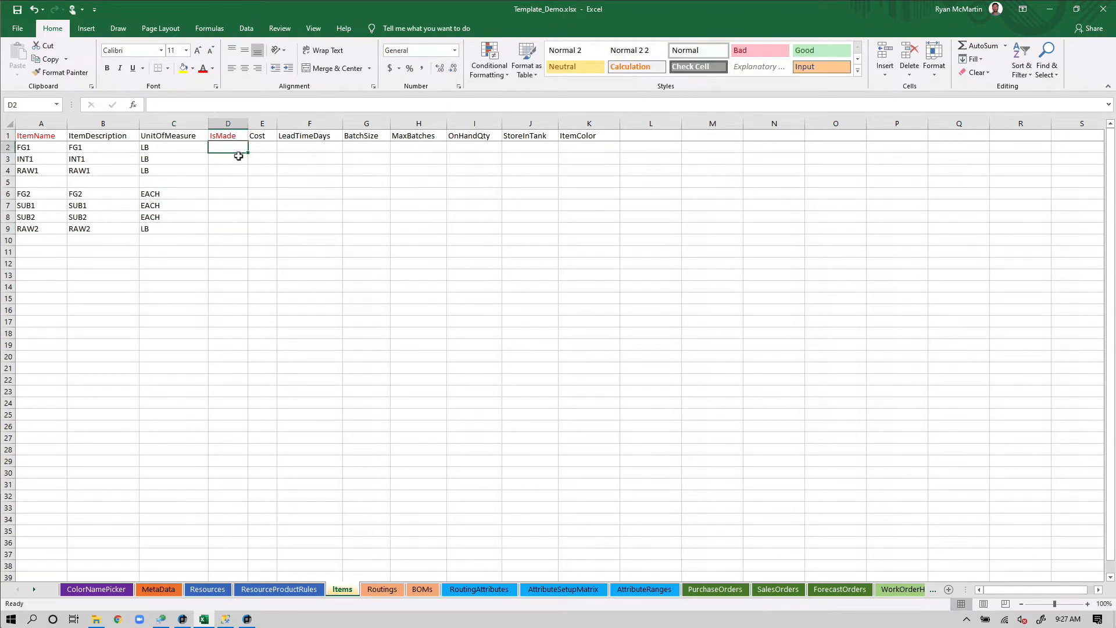
type("1")
key("Return")
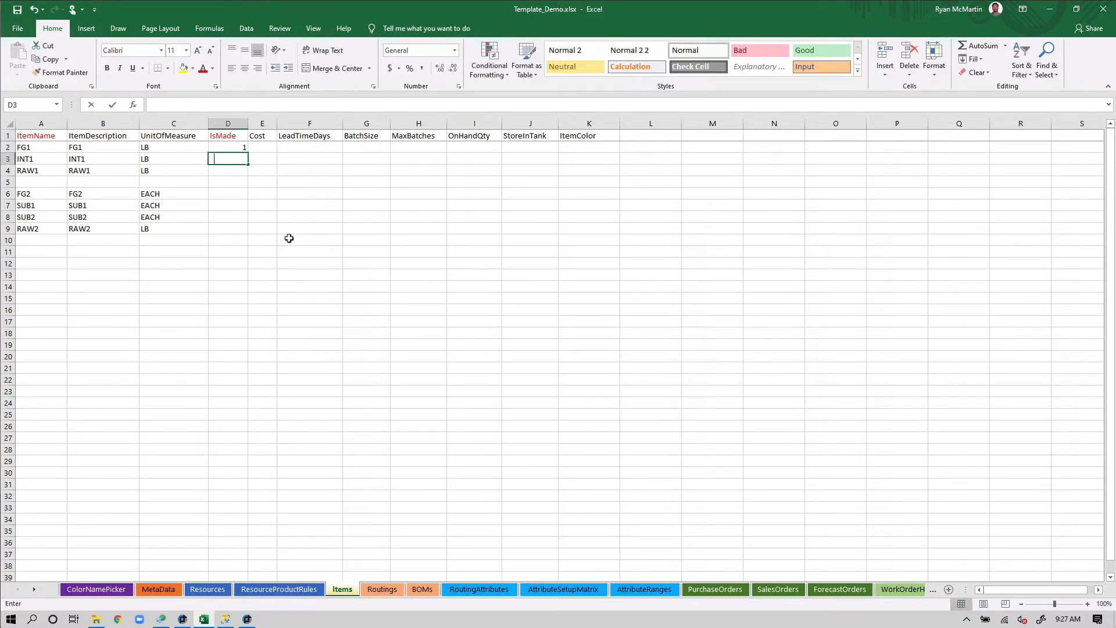
type("1")
key("Return")
key("Return")
key("Return")
type("1")
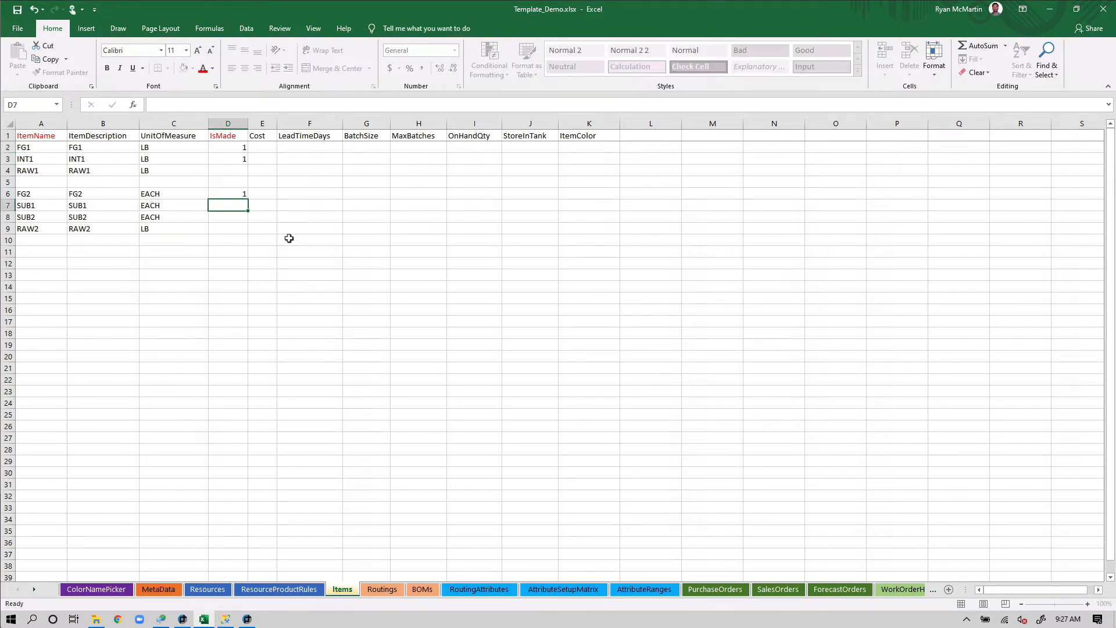
key("Return")
type("1")
key("Return")
type("1")
key("Return")
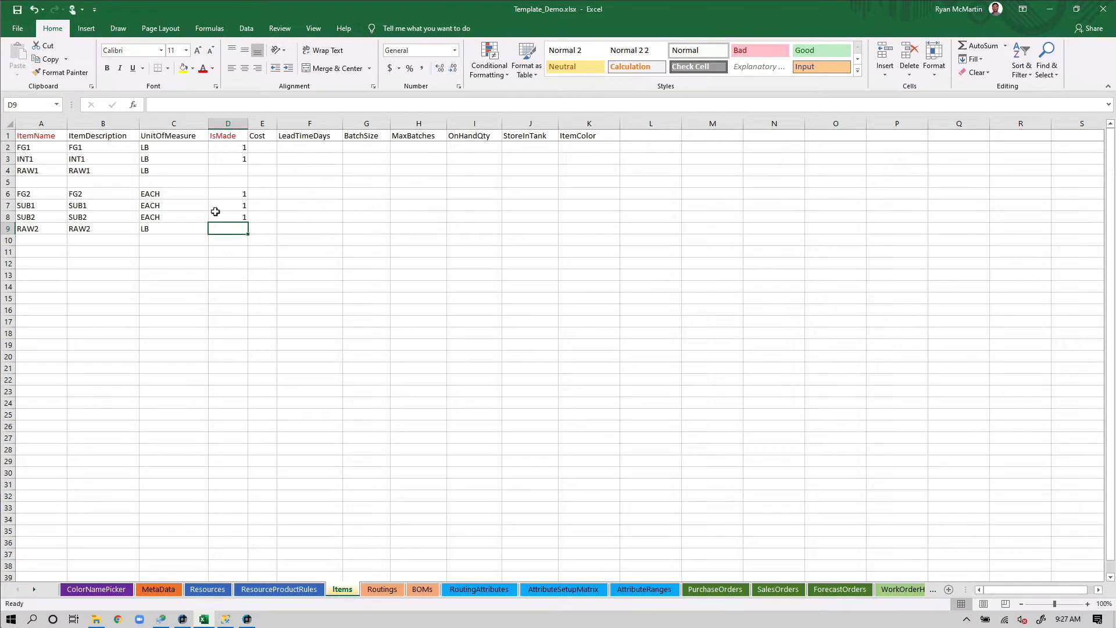
Set the Cost of FG1, INT1 and RAW1 to 1
left_click(267, 147)
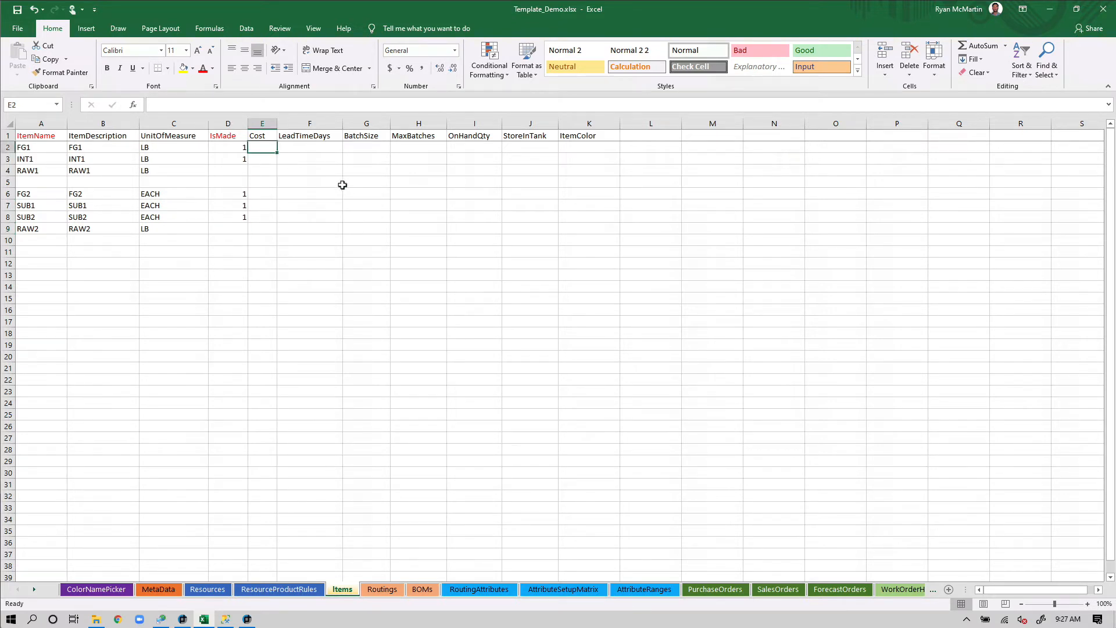
type("1")
key("Return")
type("1")
key("Return")
type("1")
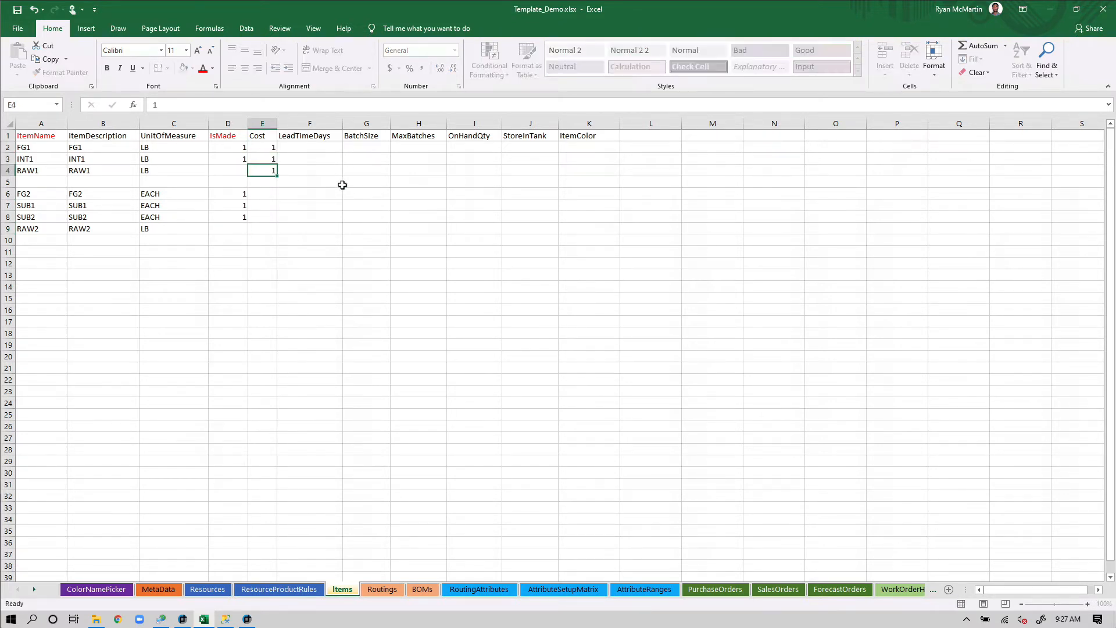
key("Return")
Set the Cost of FG2, SUB1, SUB2 and RAW2 to 2
key("Return")
type("2")
key("Return")
type("2")
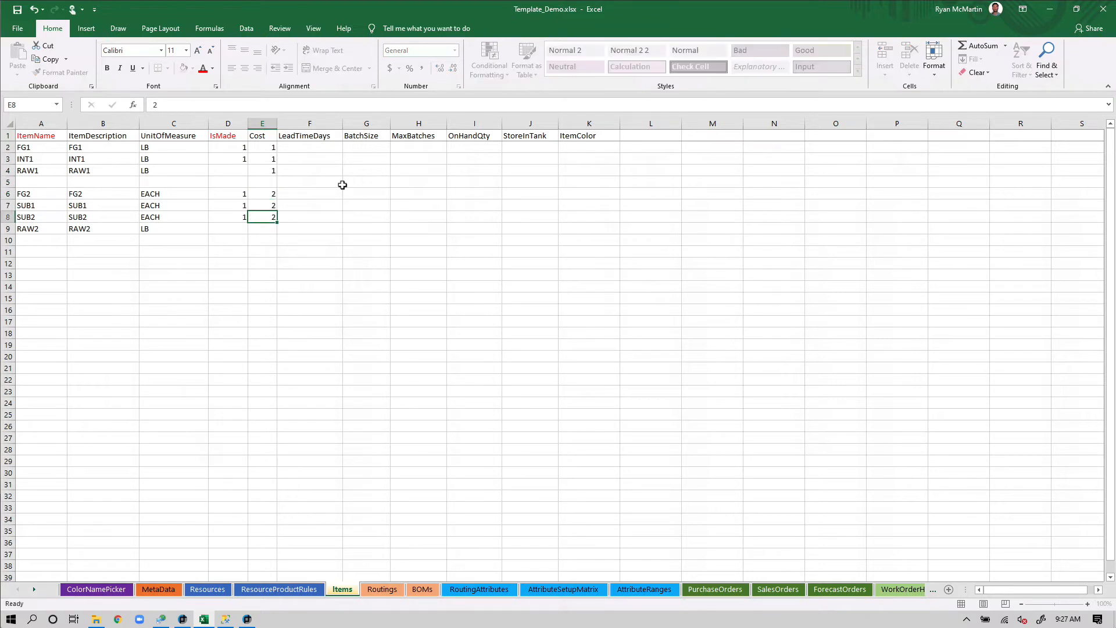
key("Return")
type("2")
key("Return")
type("2")
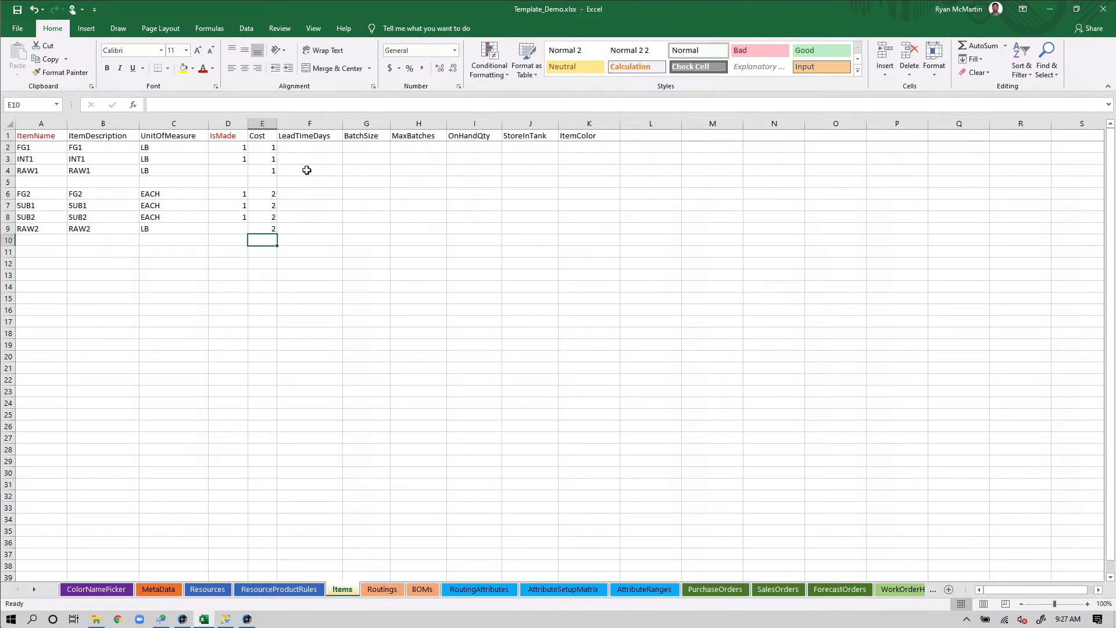
Set LeadTimeDays to 5 for RAW1 and 4 for RAW2
left_click(308, 172)
type("5")
key("Return")
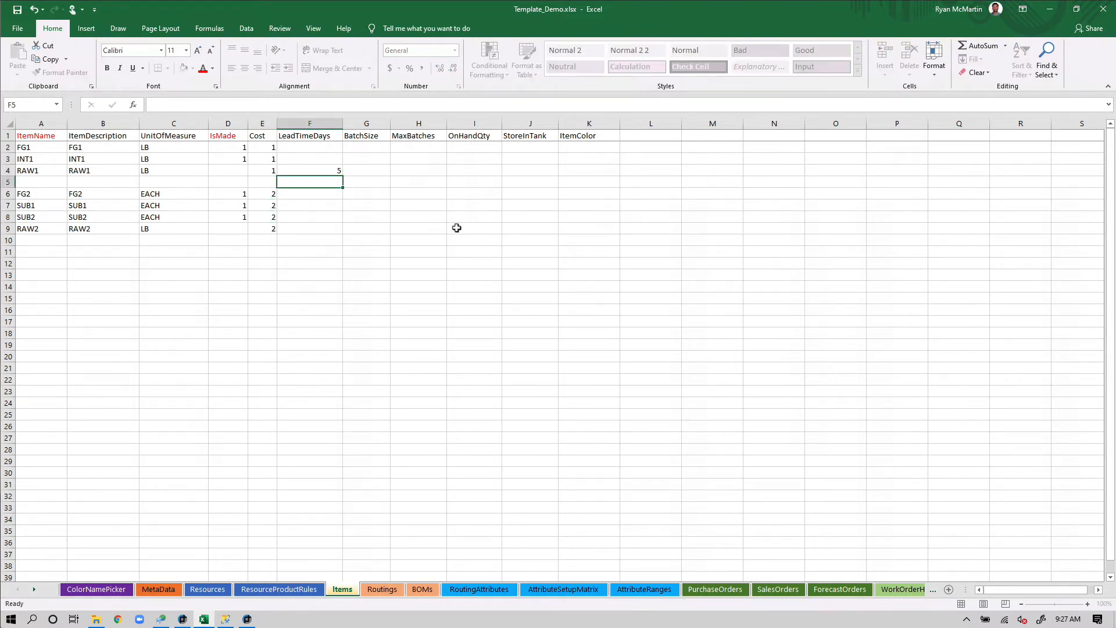
left_click(315, 226)
type("4")
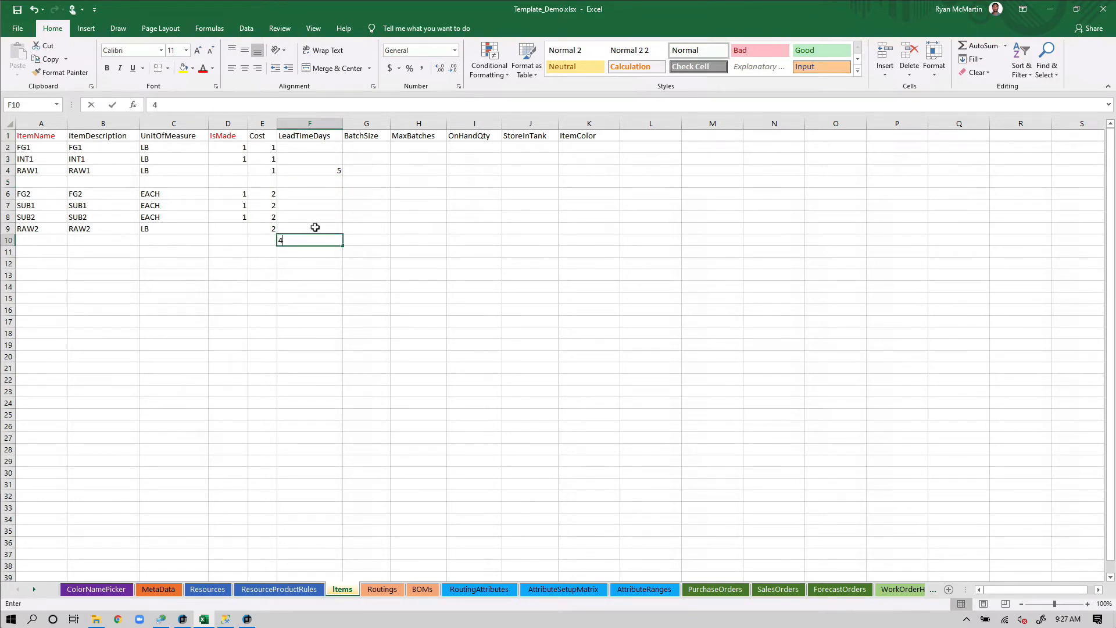
key("Return")
key("BackSpace")
left_click(375, 262)
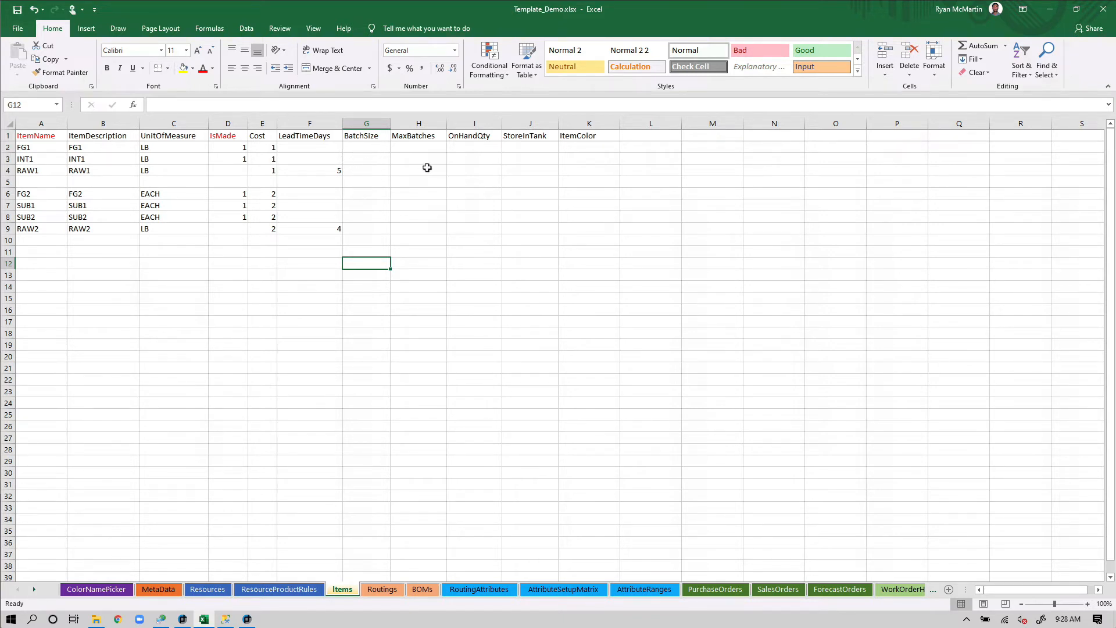
Enter a BatchSize of 1 and a MaxBatches value of 1000 for INT1
left_click(367, 159)
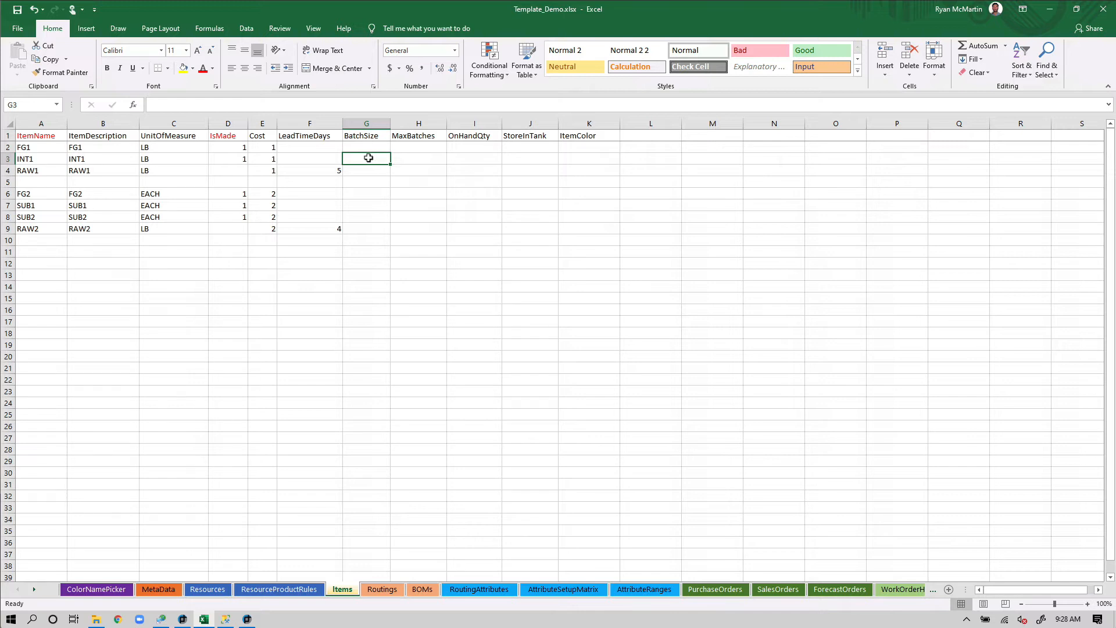
left_click(415, 160)
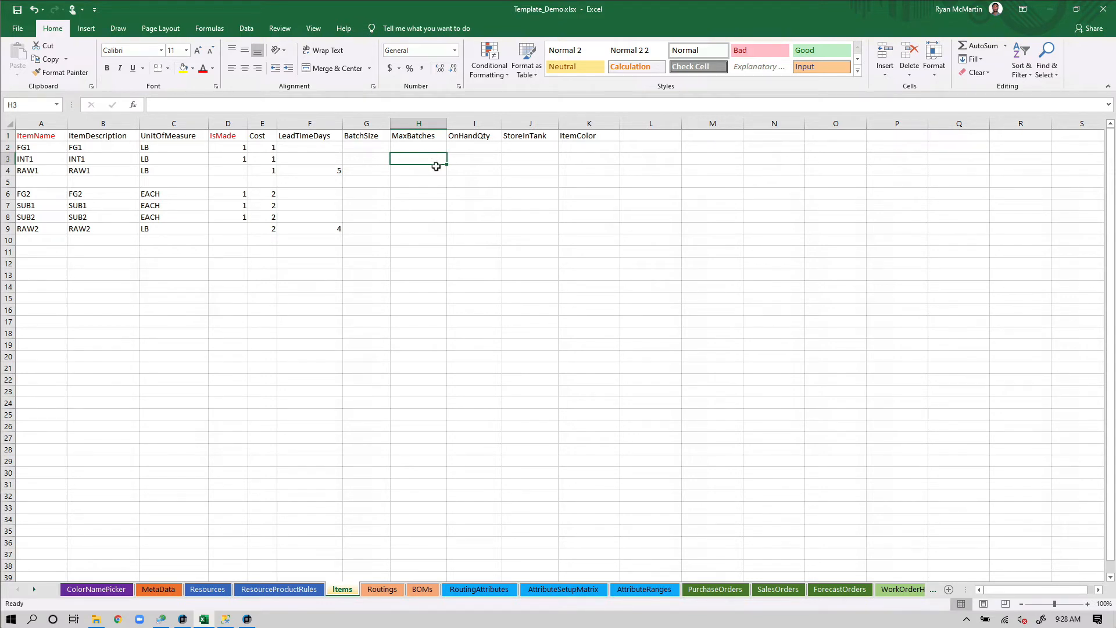
double_click(374, 157)
type("1")
key("Tab")
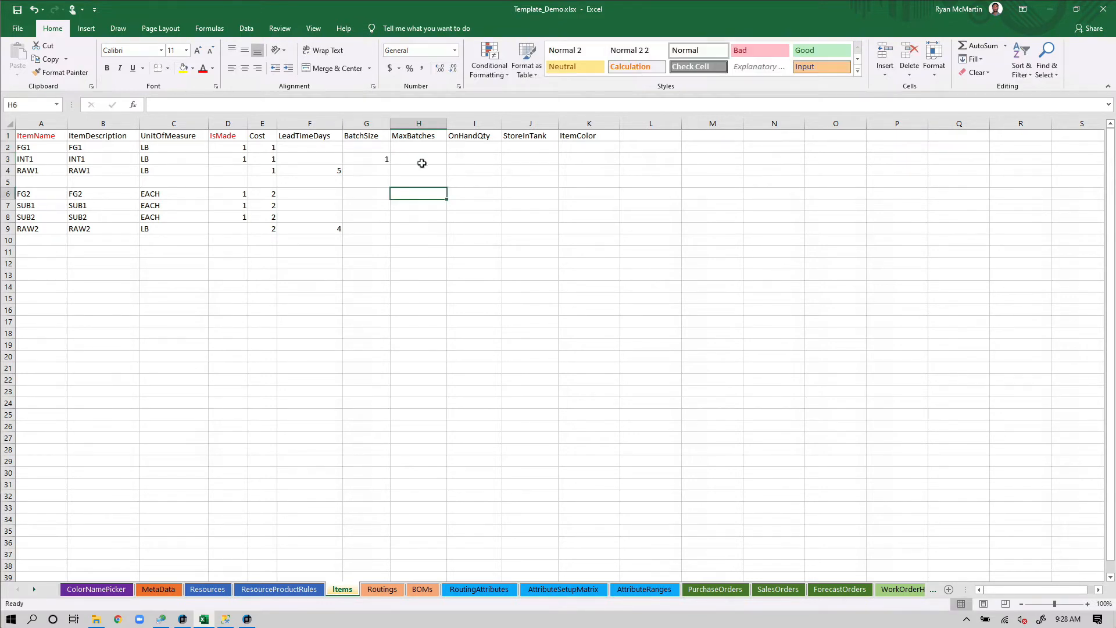
type("1000")
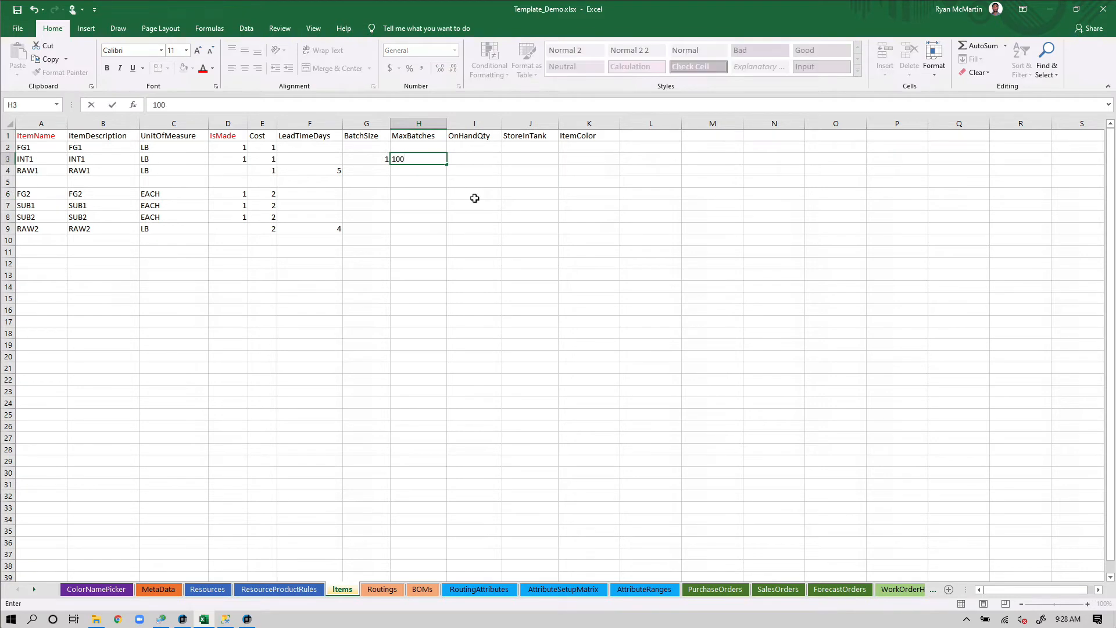
key("Return")
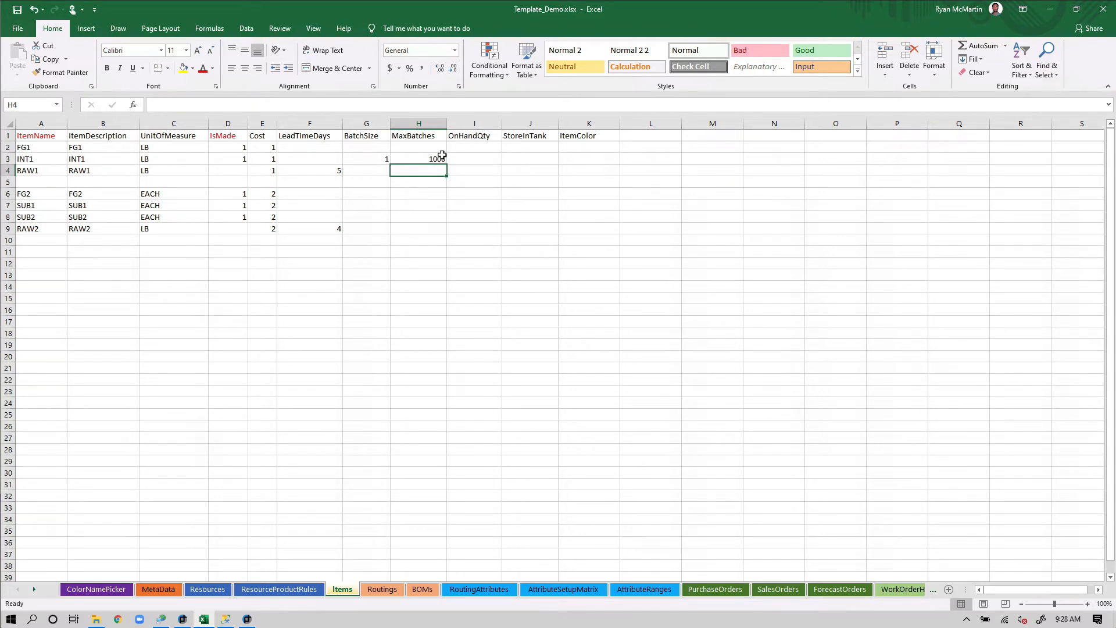
Clear the MaxBatches and BatchSize values of INT1
left_click(366, 158)
left_click(433, 159)
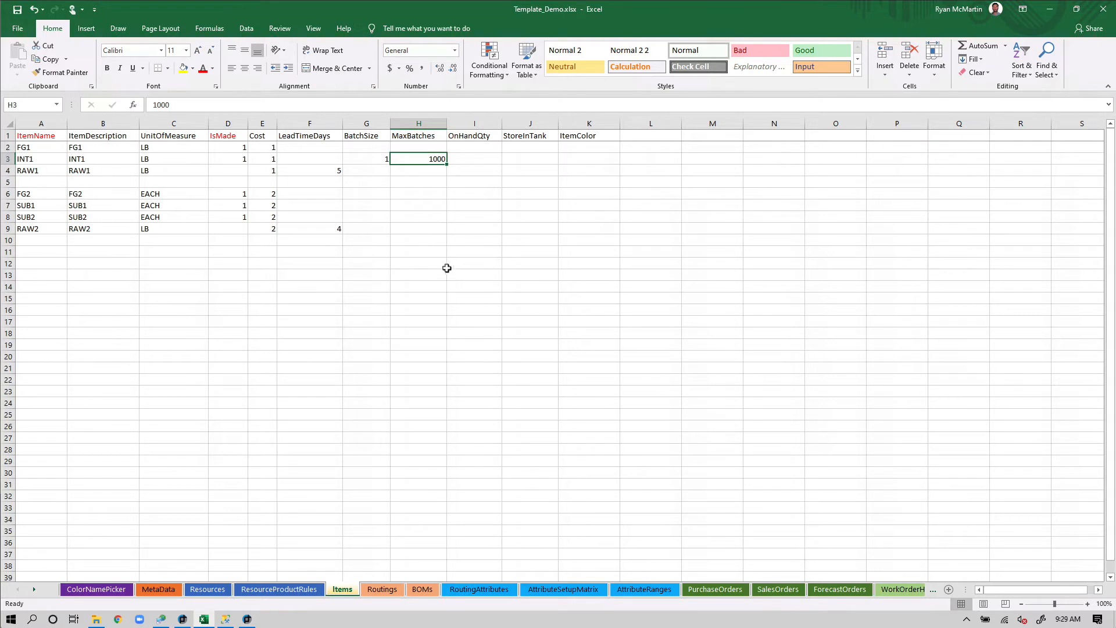
key("BackSpace")
left_click(371, 158)
key("BackSpace")
left_click(406, 196)
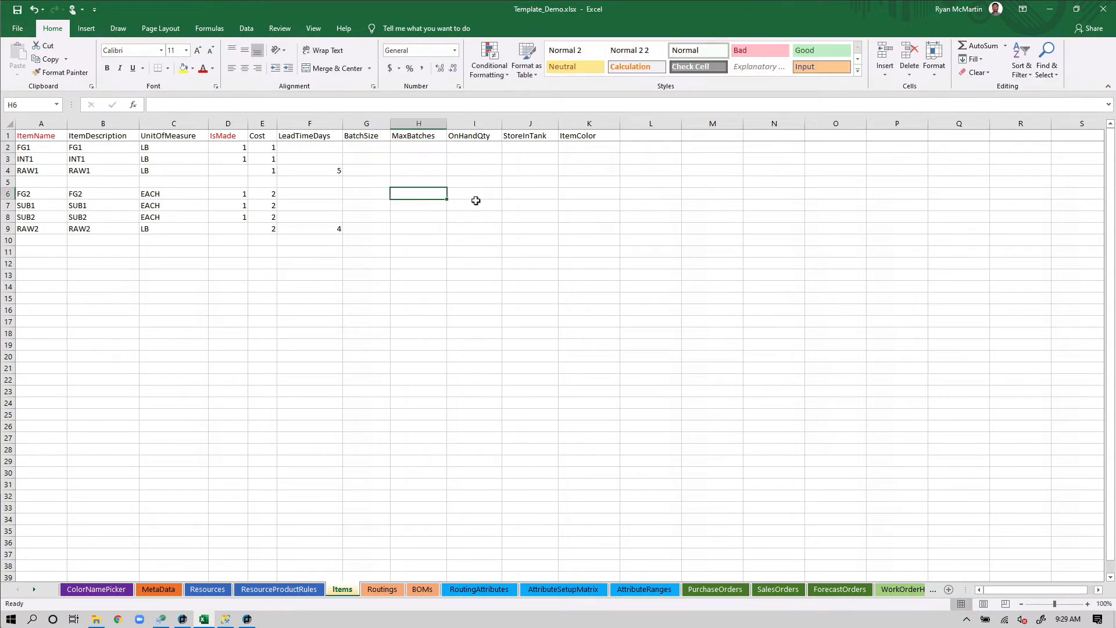
Set OnHandQty to 1000 for RAW1 and 2000 for RAW2
left_click(474, 171)
type("1")
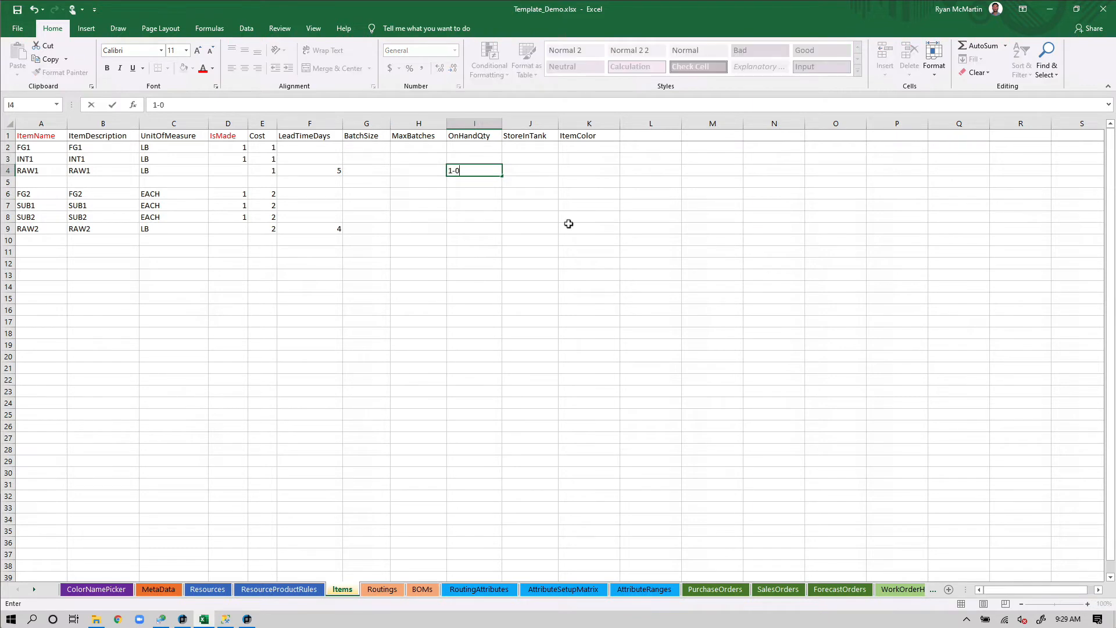
type("000")
key("Return")
key("Return")
key("Return")
key("Return")
key("Return")
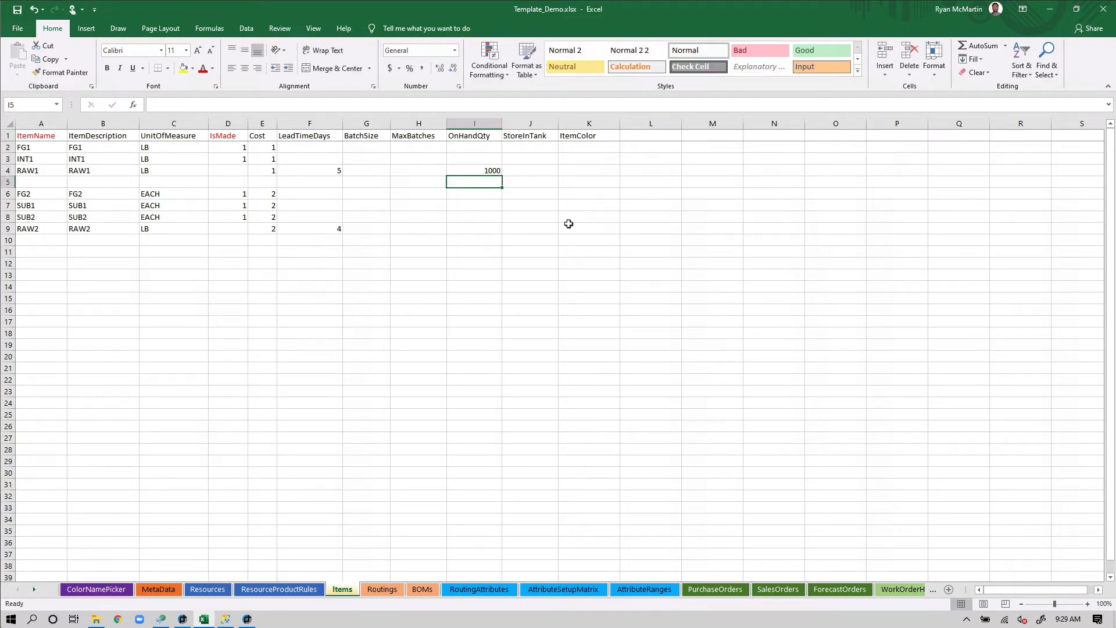
type("2")
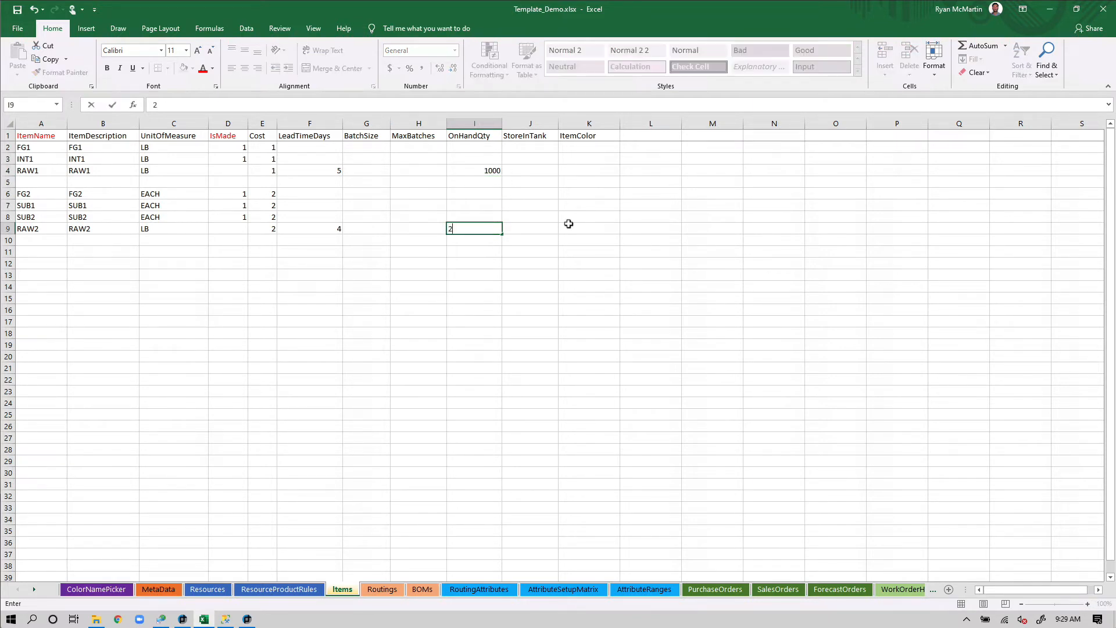
type("000")
key("Return")
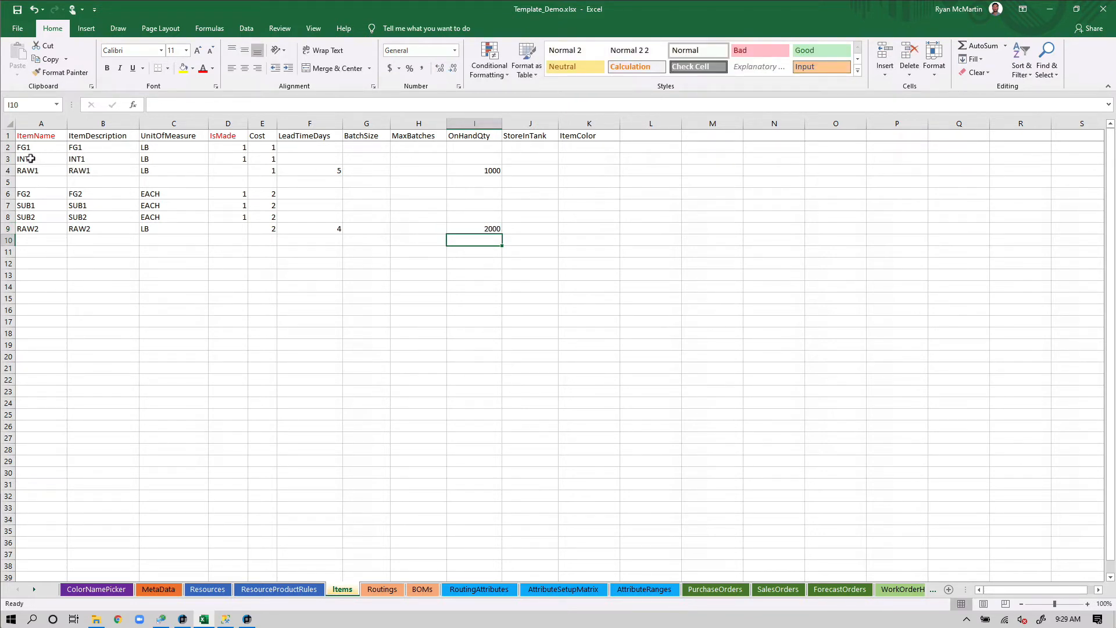
Set StoreInTank to 1 for the INT1 item
left_click_drag(27, 158, 128, 160)
left_click(544, 160)
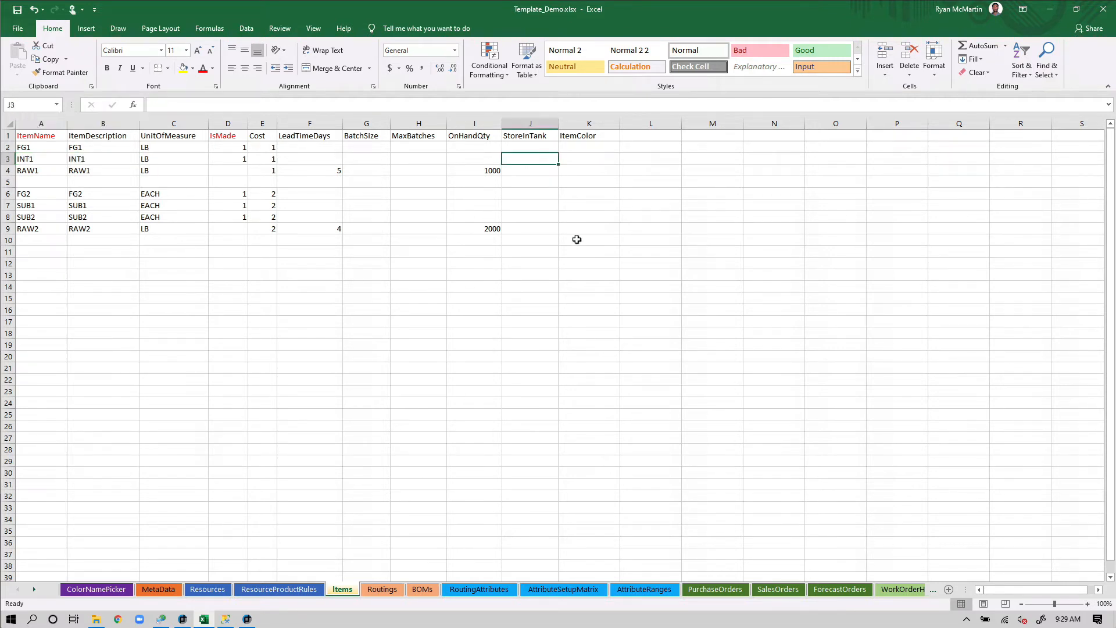
type("1")
left_click(578, 274)
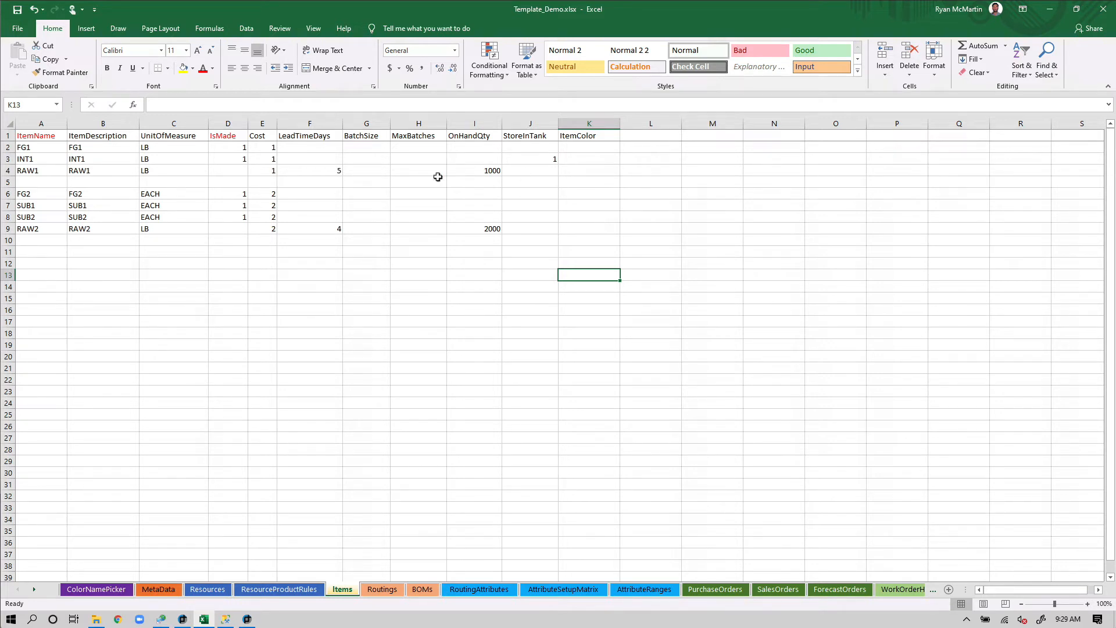
Copy the color names DarkSalmon through Orange from the ColorNamePicker sheet into the Items sheet's ItemColor column, starting at FG1
left_click(108, 589)
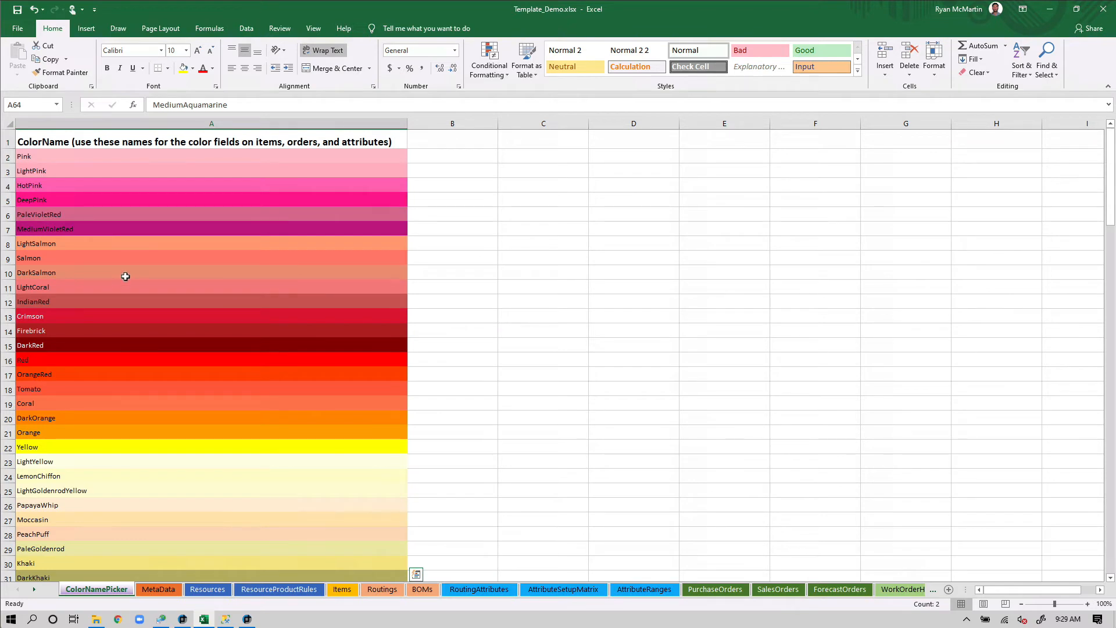
left_click_drag(125, 274, 111, 424)
key("ctrl+c")
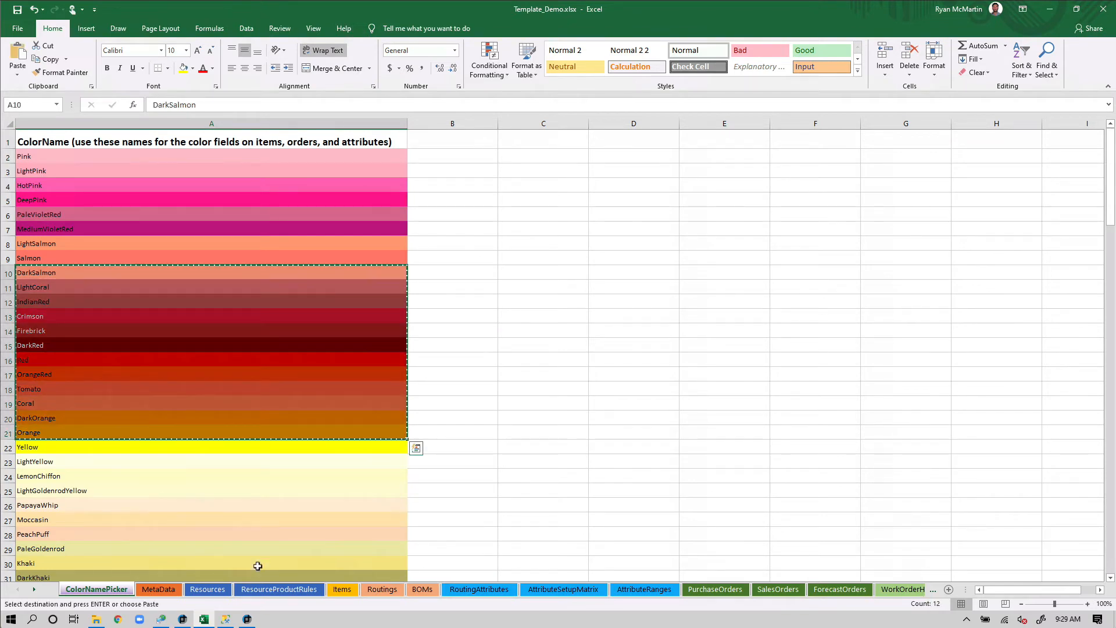
left_click(342, 589)
left_click(594, 149)
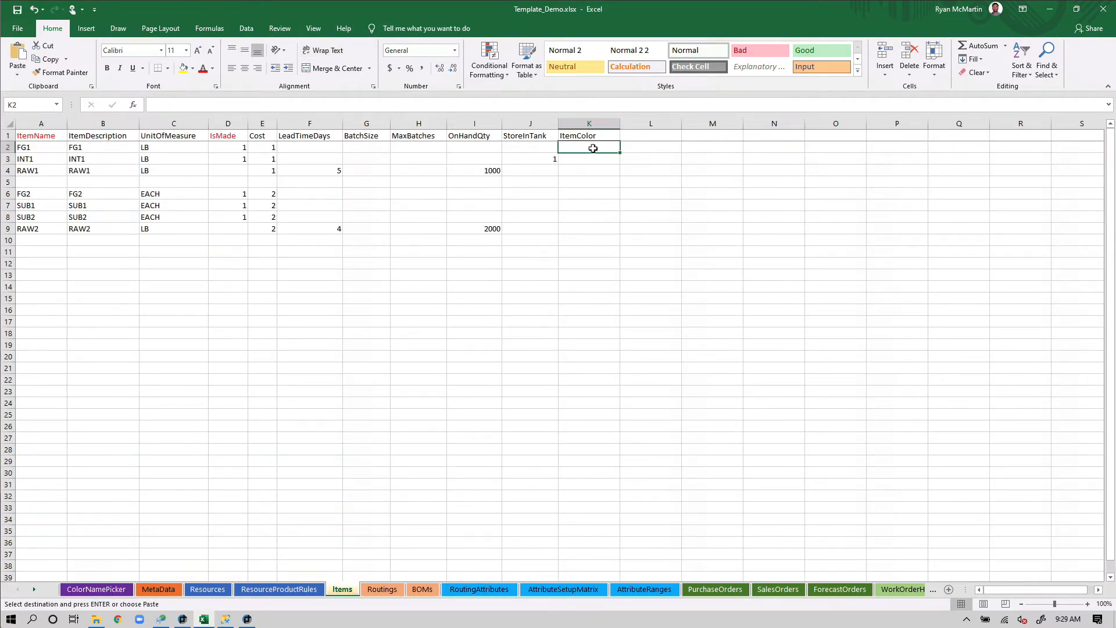
key("ctrl+v")
Clear the contents and formatting of the four surplus ItemColor cells below RAW2's row
left_click(584, 251)
left_click_drag(581, 241, 580, 275)
key("Delete")
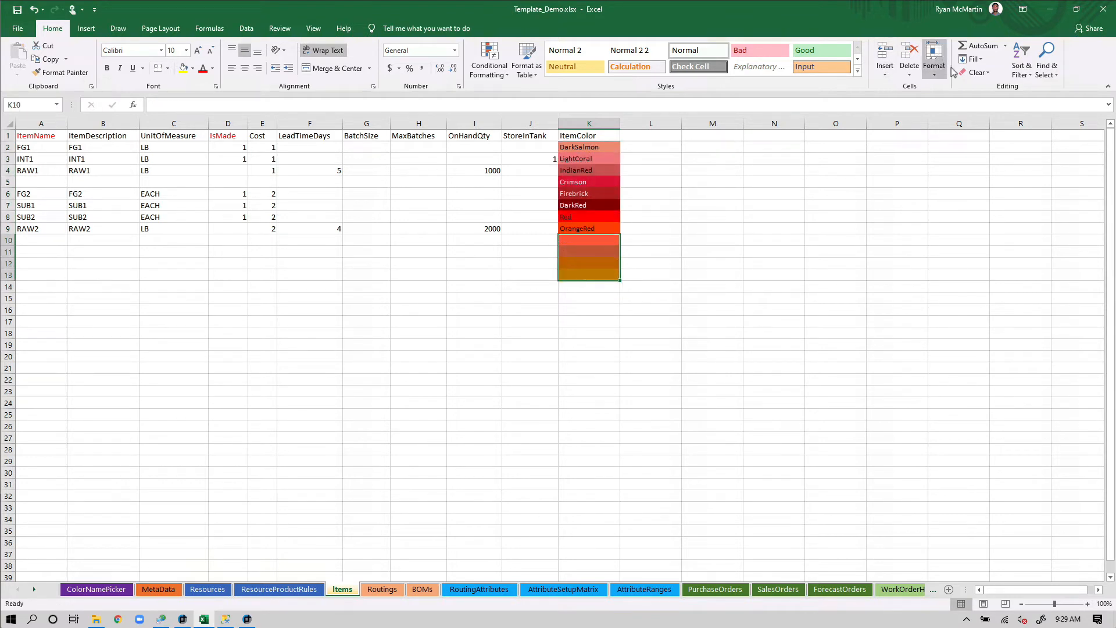
left_click(977, 72)
left_click(976, 100)
left_click(838, 205)
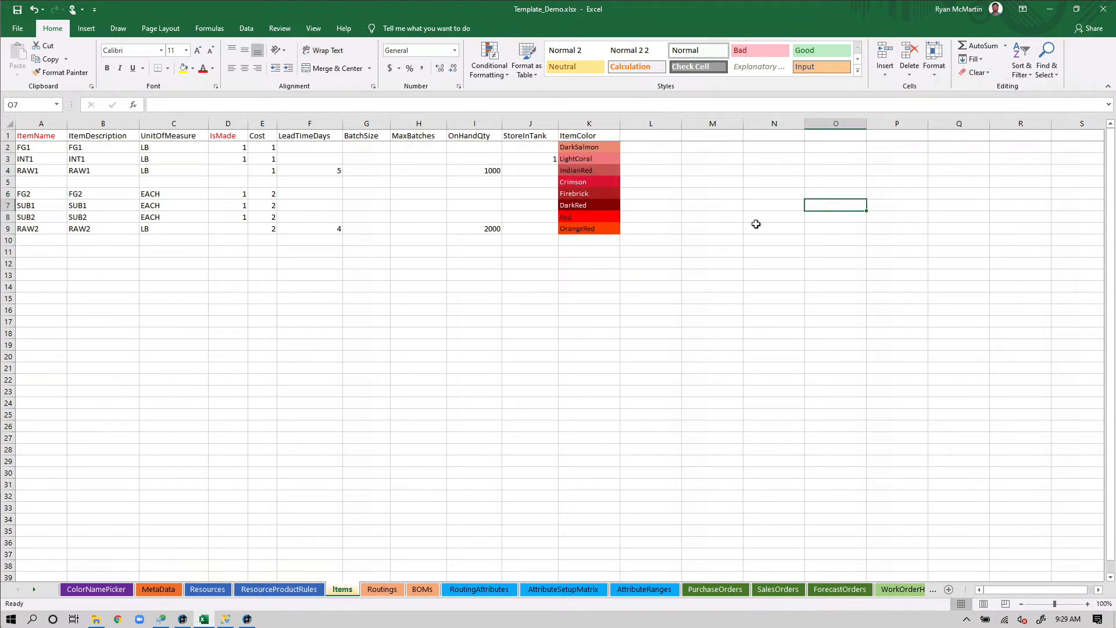
Clear the formatting and contents of the Crimson ItemColor cell in the blank row between RAW1 and FG2
left_click(585, 183)
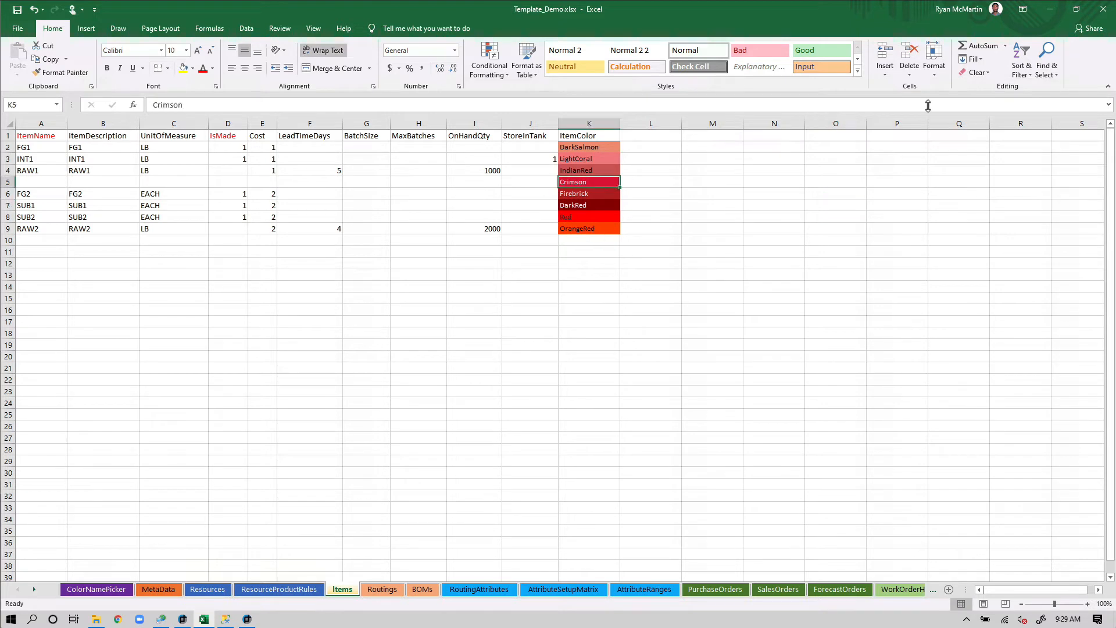
left_click(977, 72)
left_click(983, 100)
left_click(716, 170)
left_click(610, 182)
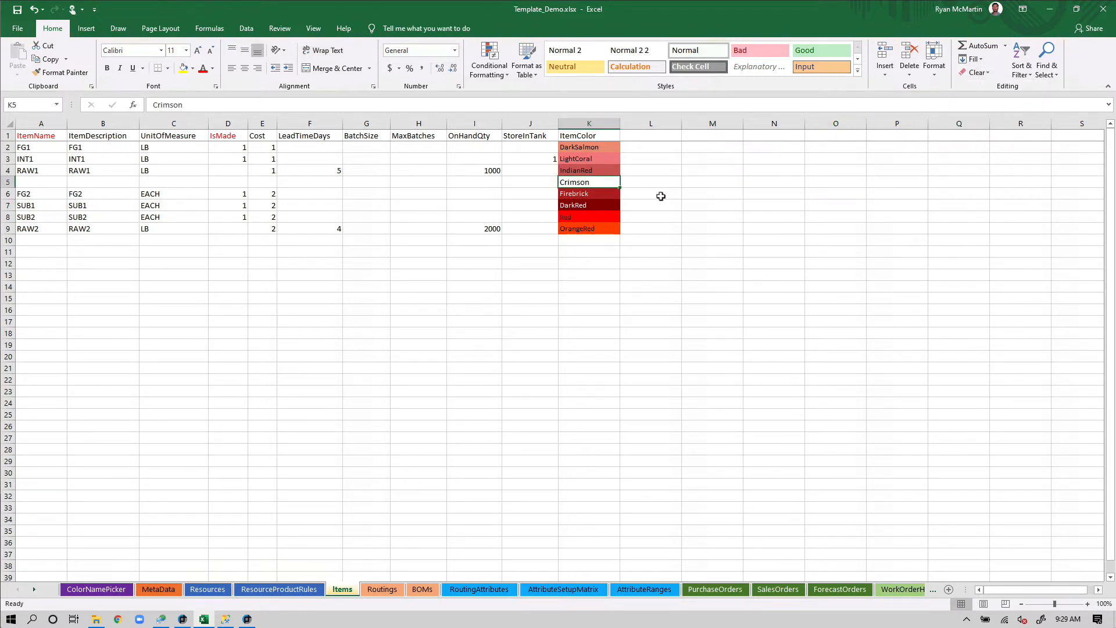
key("Delete")
left_click(660, 195)
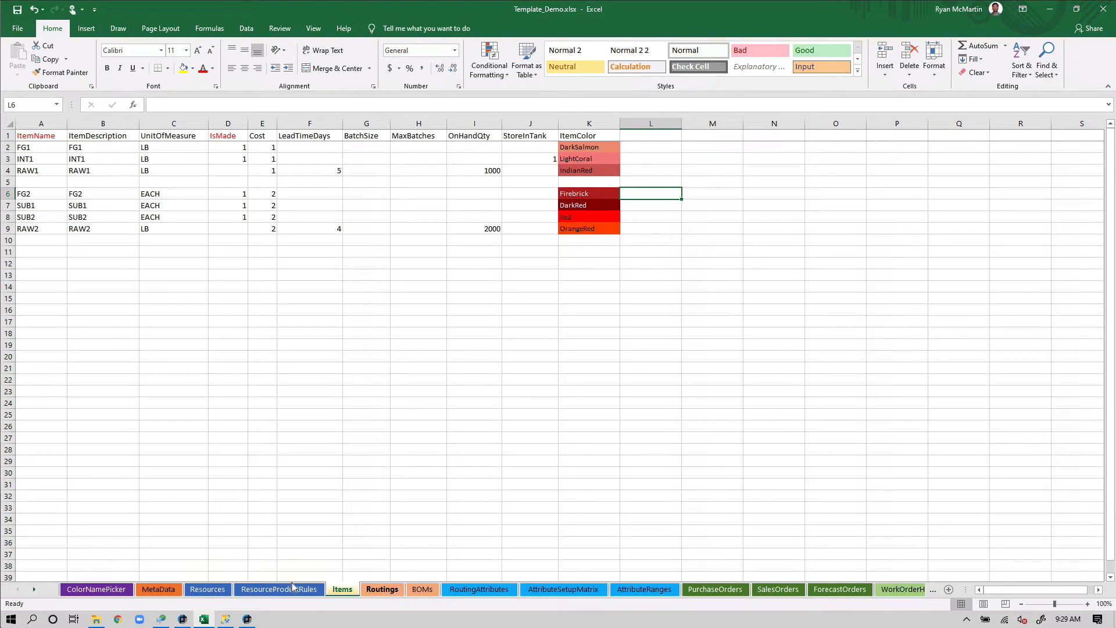
Copy all the item names FG1 through RAW2 from the Items sheet into the ItemName column of the Routings sheet
left_click(382, 589)
left_click(164, 370)
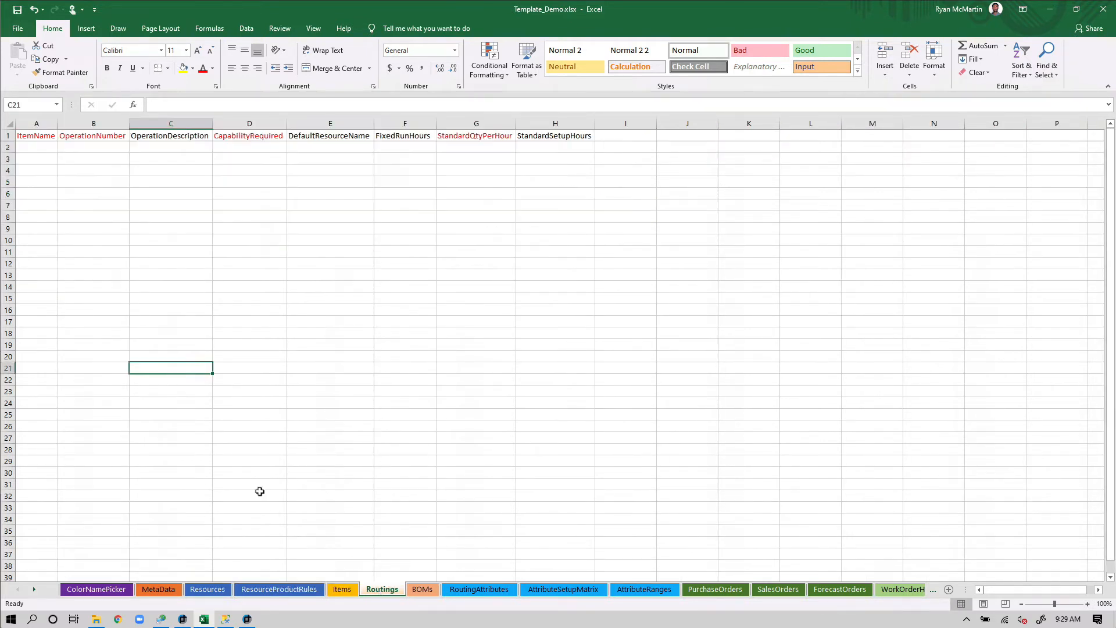
left_click(339, 588)
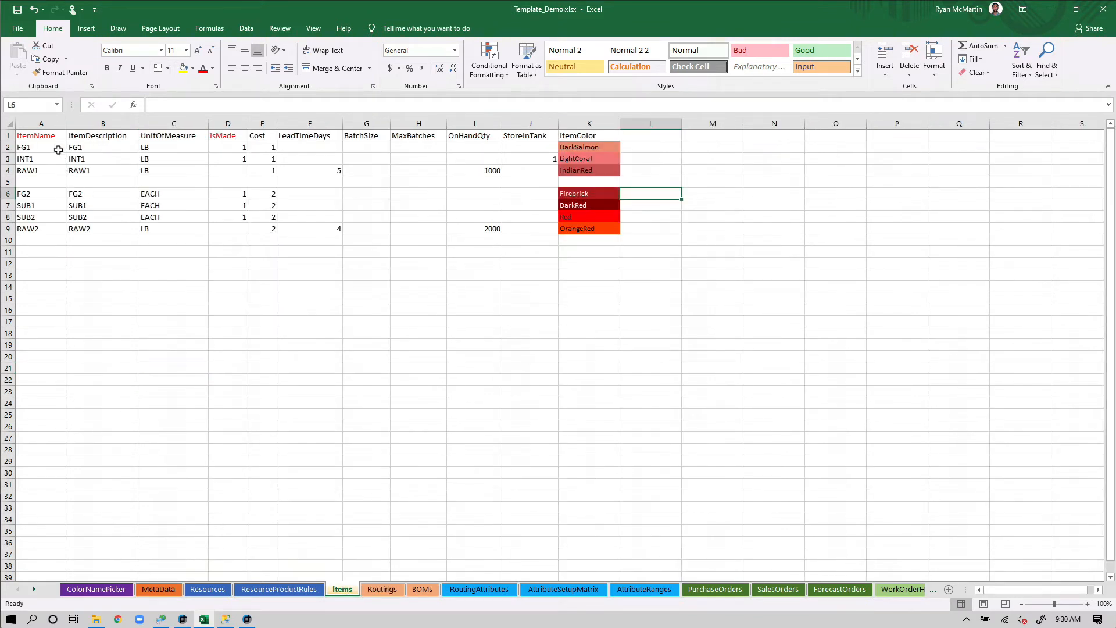
left_click_drag(57, 148, 54, 229)
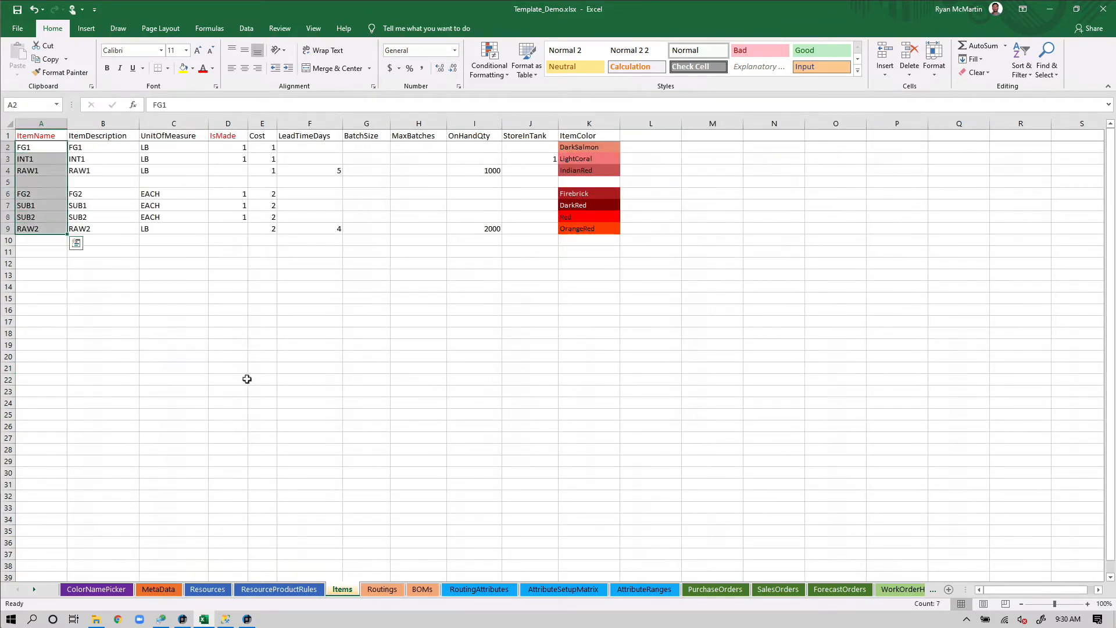
key("ctrl+c")
left_click(367, 591)
left_click(47, 147)
key("ctrl+v")
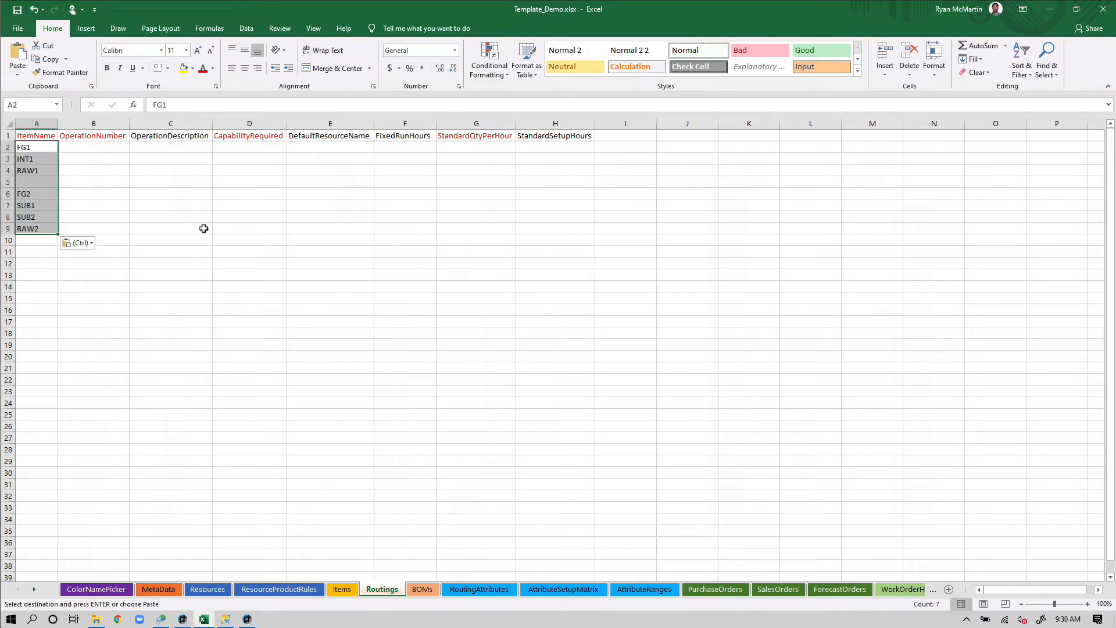
left_click(205, 229)
Delete the RAW1 and RAW2 rows from the Routings sheet
left_click(9, 171)
right_click(9, 171)
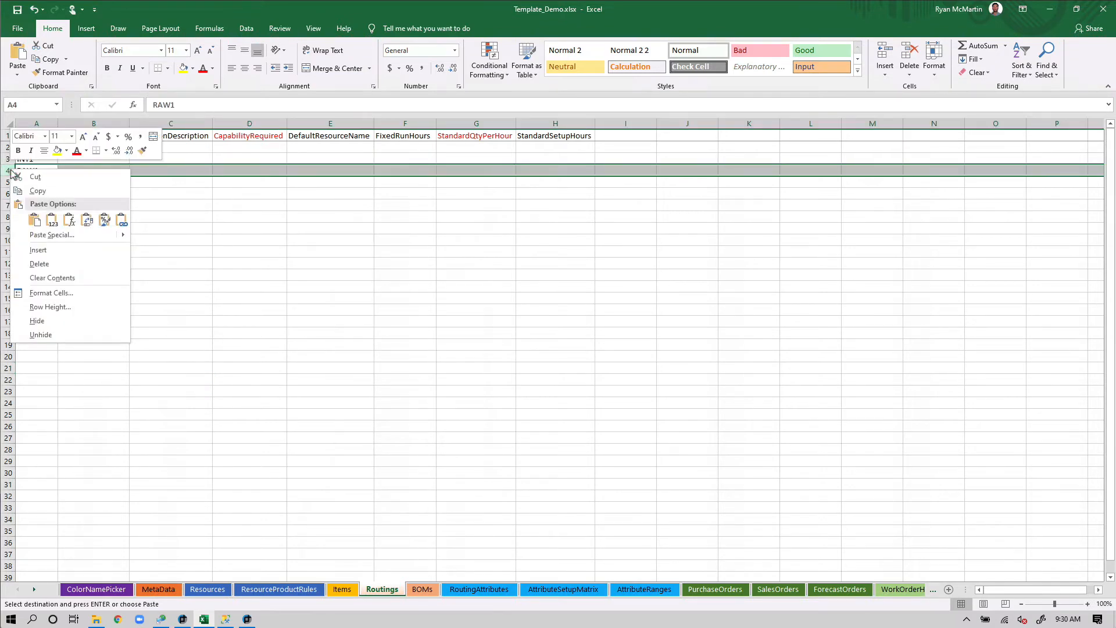
left_click(36, 264)
left_click(11, 217)
right_click(12, 217)
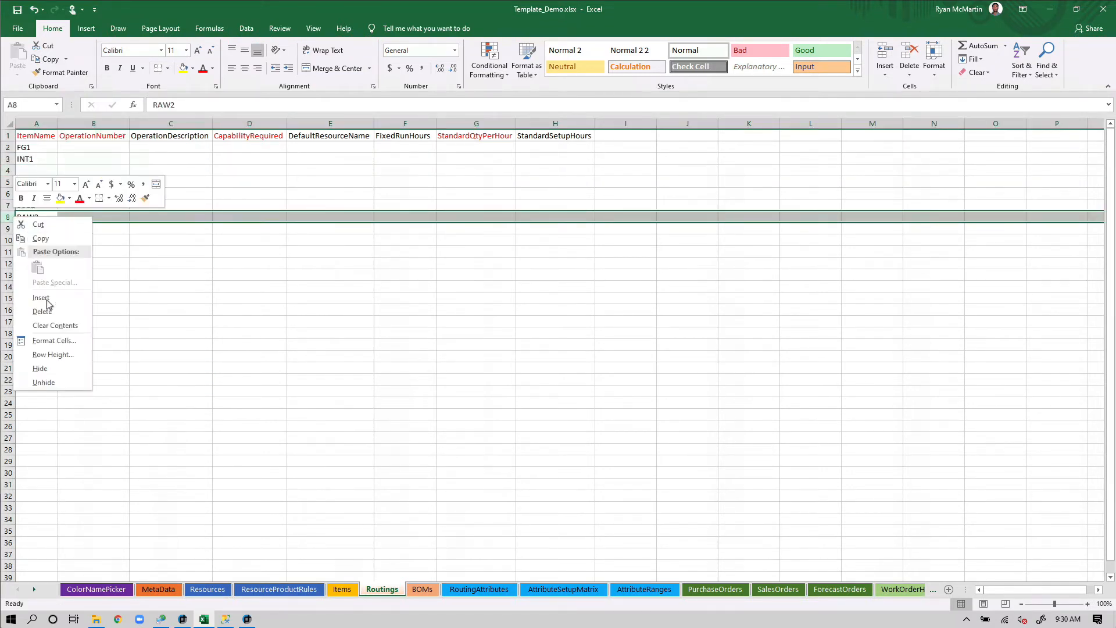
left_click(51, 314)
left_click(173, 311)
Set OperationNumber to 10 for FG1, INT1 and FG2
left_click(107, 150)
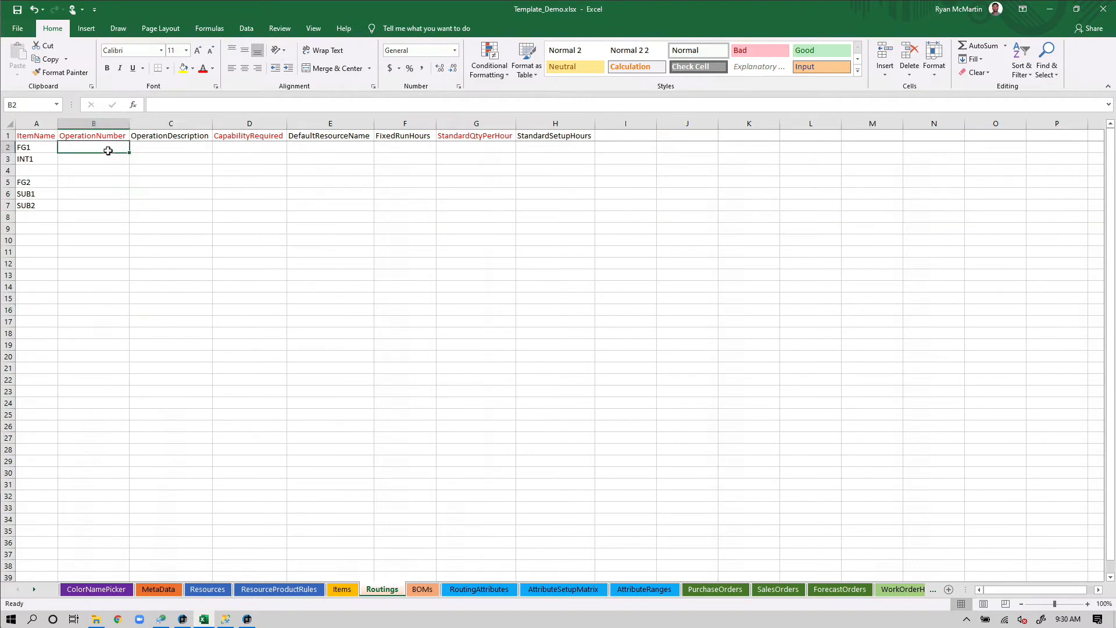
type("10")
key("Return")
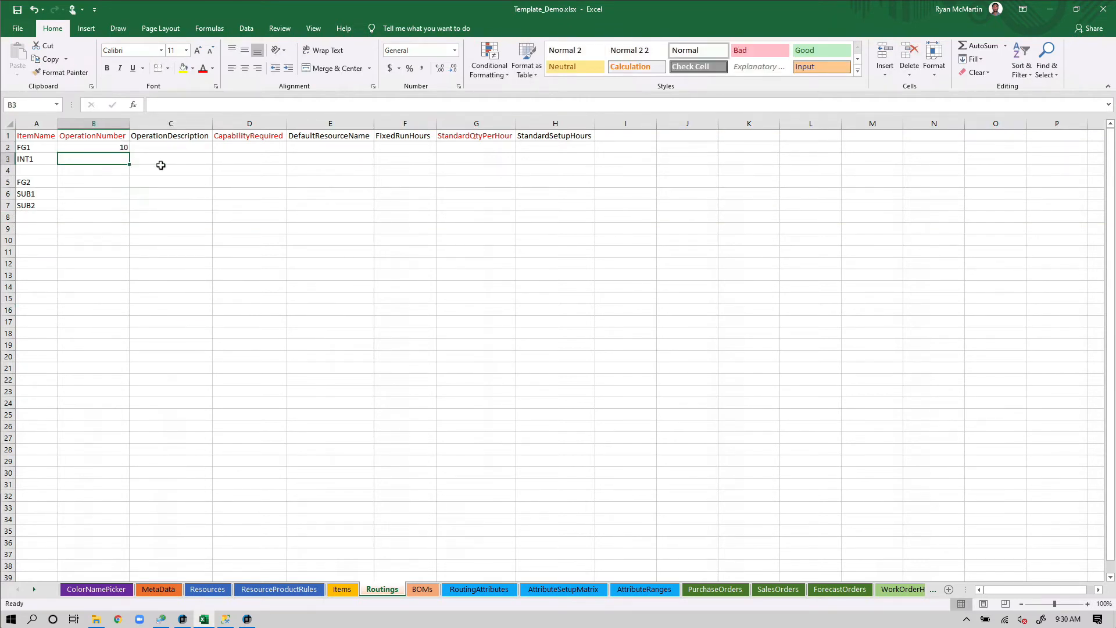
type("10")
key("Return")
key("Return")
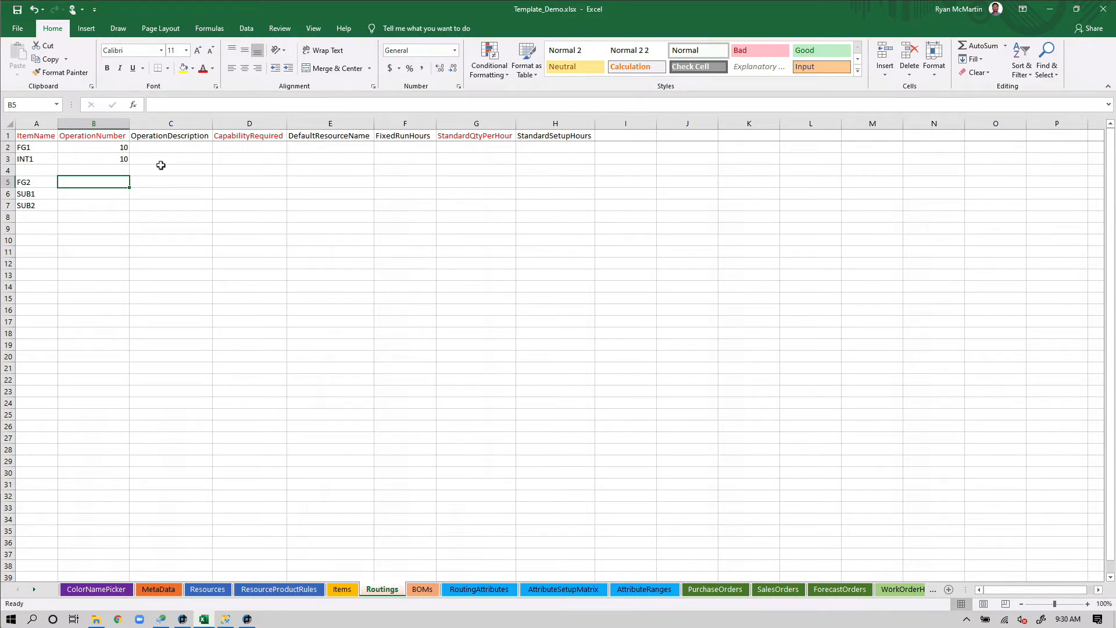
type("10")
key("Return")
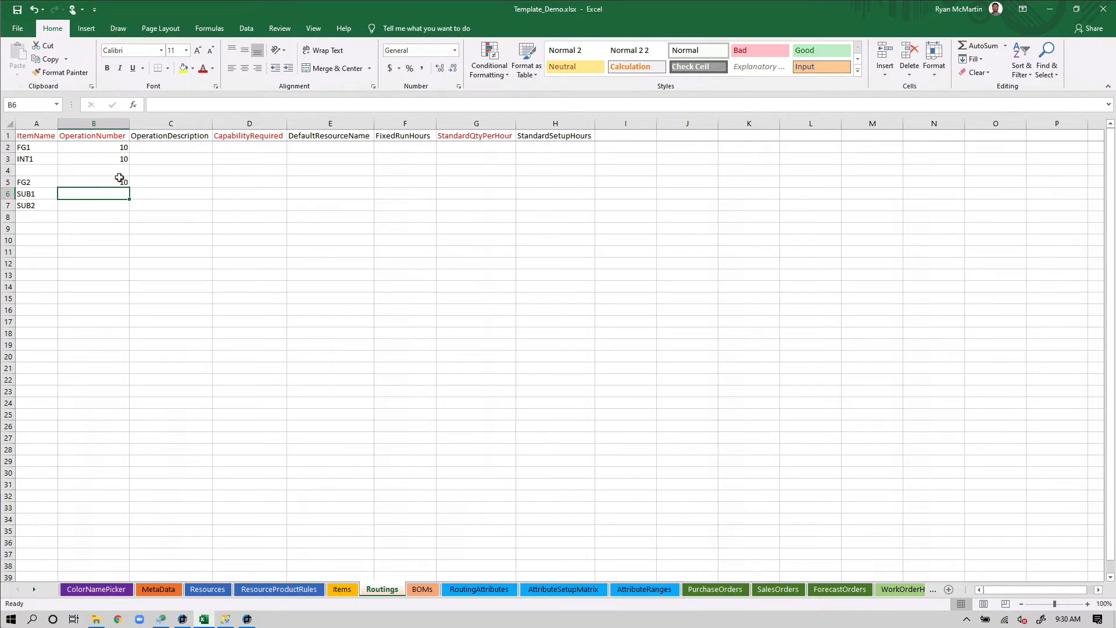
Move the SUB2 item name down one row and enter operation numbers 10 and 20 for SUB1
left_click(27, 207)
left_click_drag(33, 213, 65, 229)
left_click(87, 194)
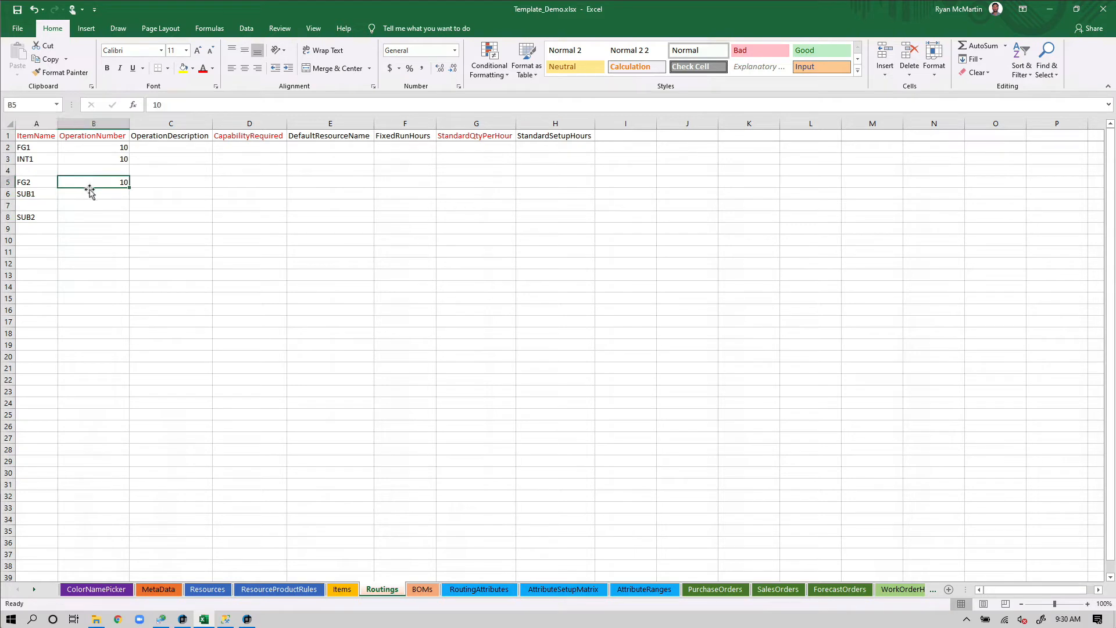
type("10")
key("Return")
type("20")
key("Return")
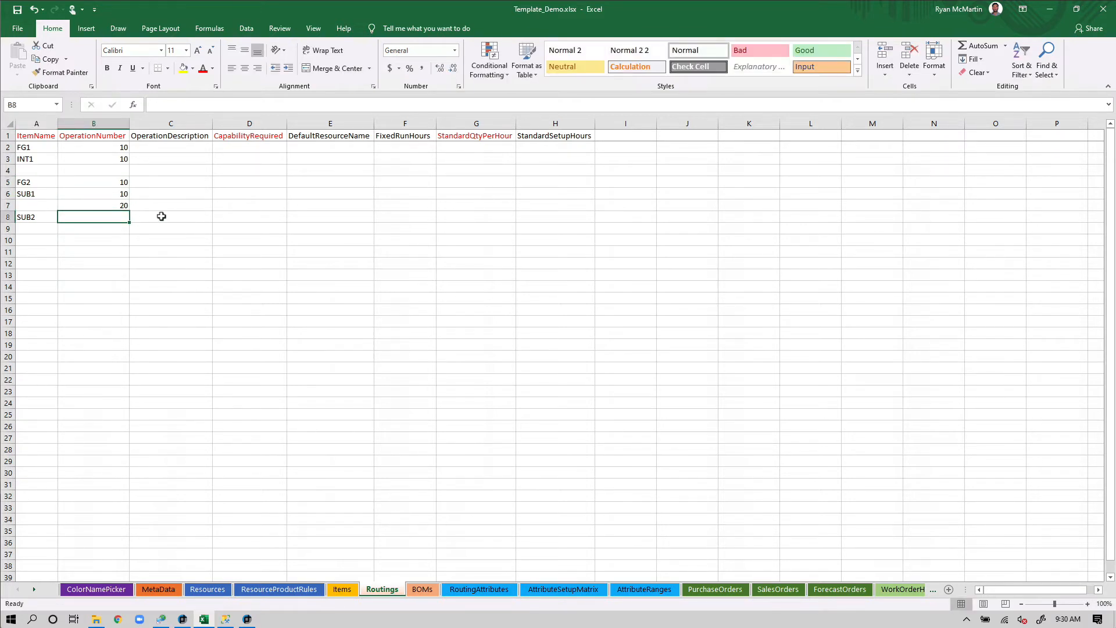
Enter operation numbers 10 and 20 for SUB2 in its own row and the row below
type("10")
key("Return")
type("20")
key("Return")
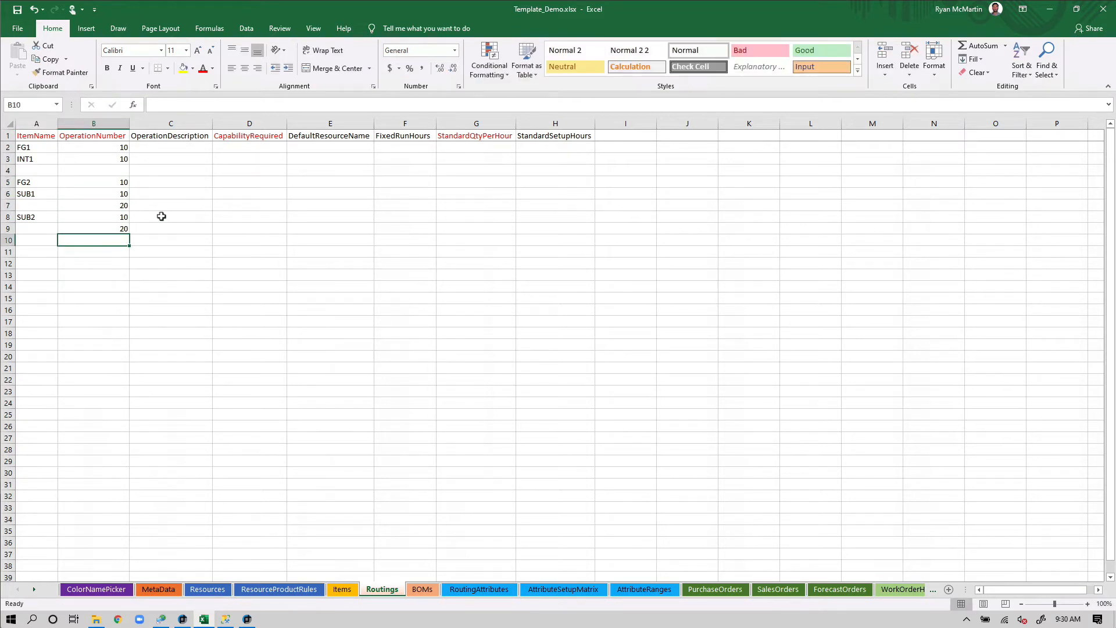
Copy the SUB1 and SUB2 item names into the blank ItemName cells of their operation 20 rows
left_click(37, 194)
key("ctrl+c")
left_click(37, 205)
key("ctrl+v")
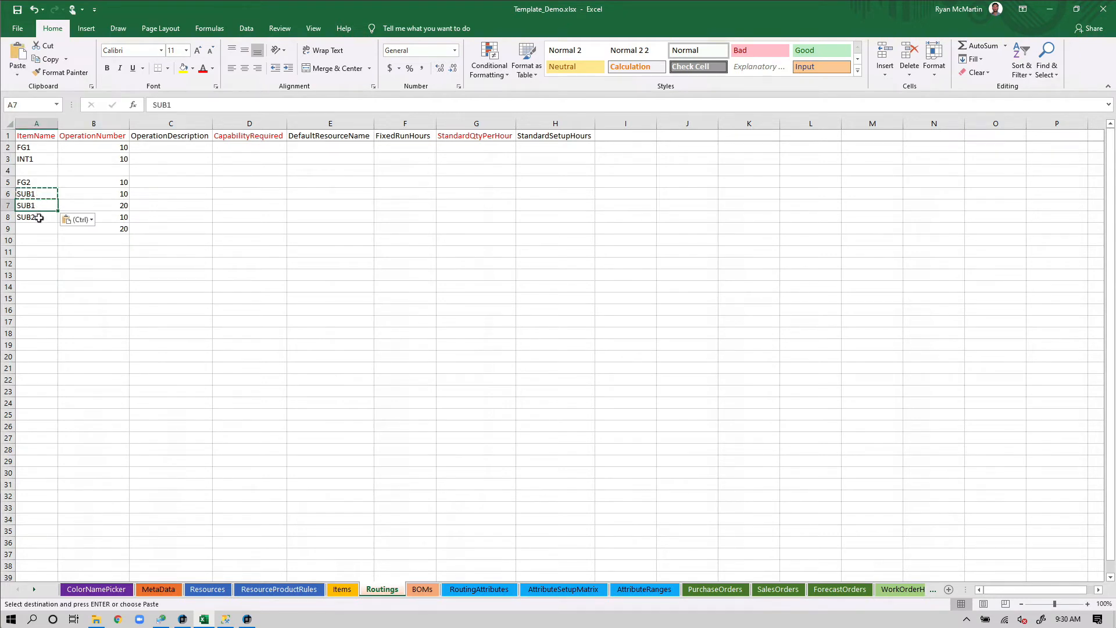
left_click(38, 219)
key("Escape")
key("ctrl+c")
left_click(38, 229)
key("ctrl+v")
left_click(186, 262)
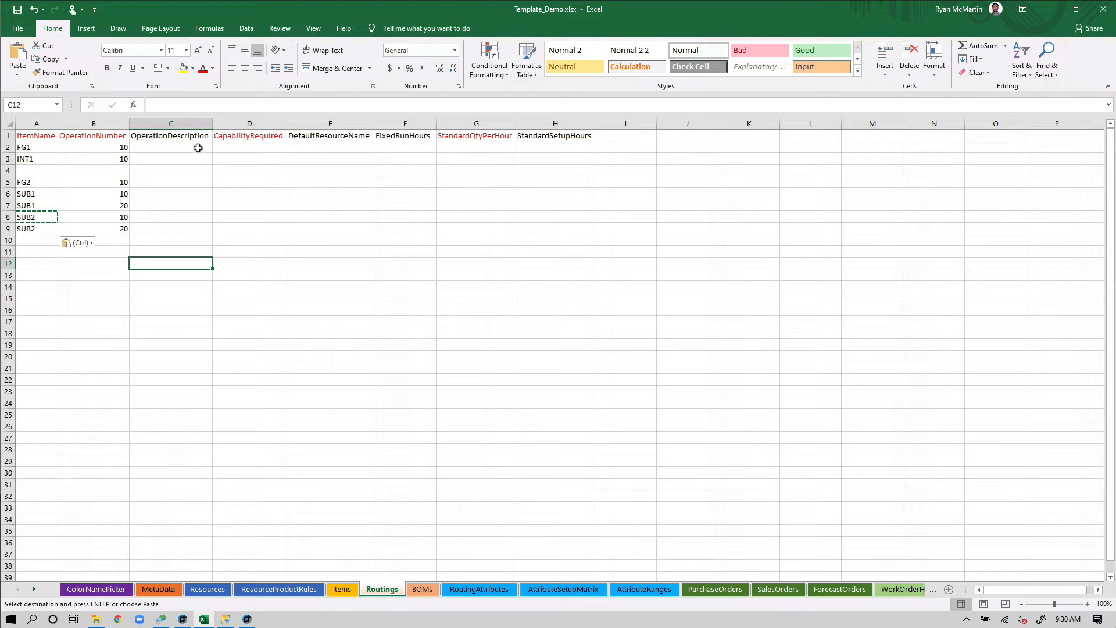
Set CapabilityRequired to Pack for FG1, Mix for INT1 and Assembly for FG2
left_click(260, 147)
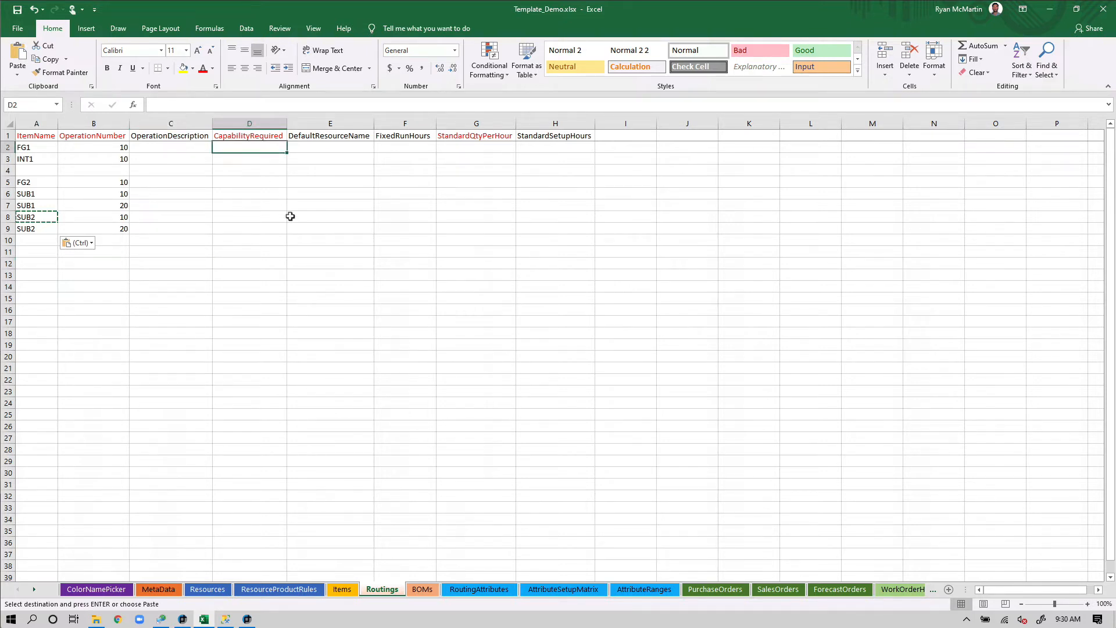
type("Pack")
key("Return")
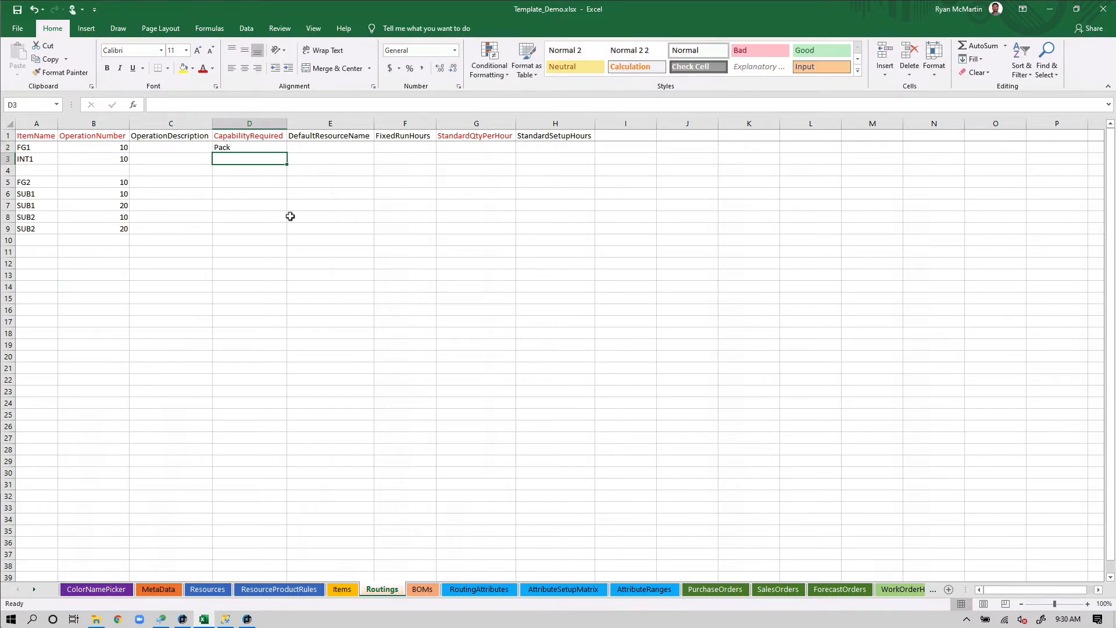
type("Mix")
key("Return")
key("Return")
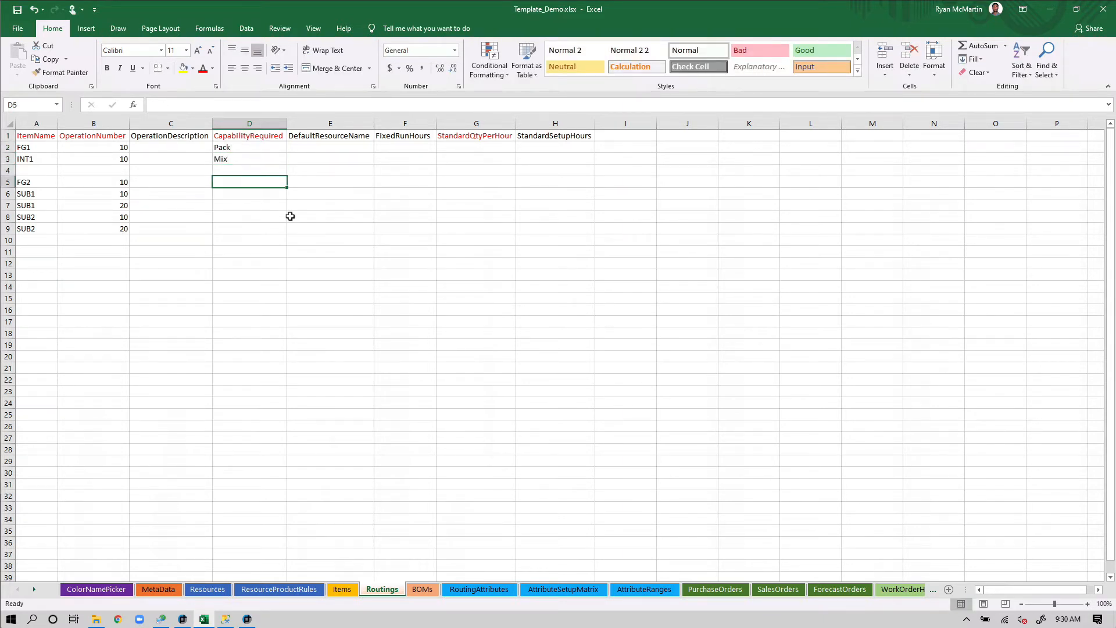
type("Assembly")
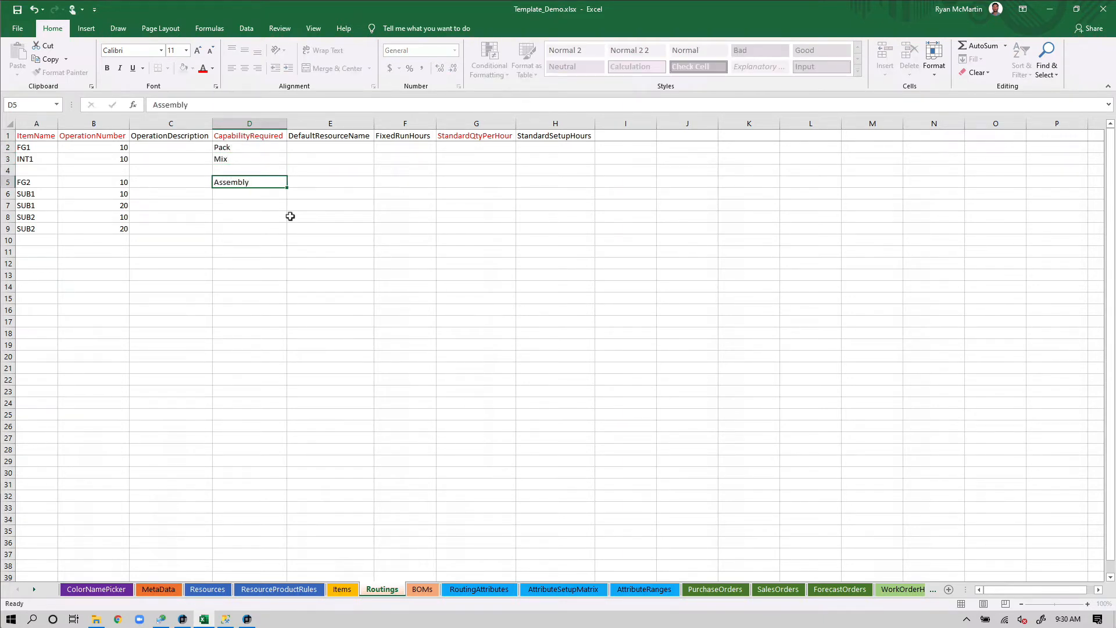
key("Return")
Set CapabilityRequired to CNC and QA for SUB1's operations 10 and 20, and copy both values to SUB2's operations
type("CNC")
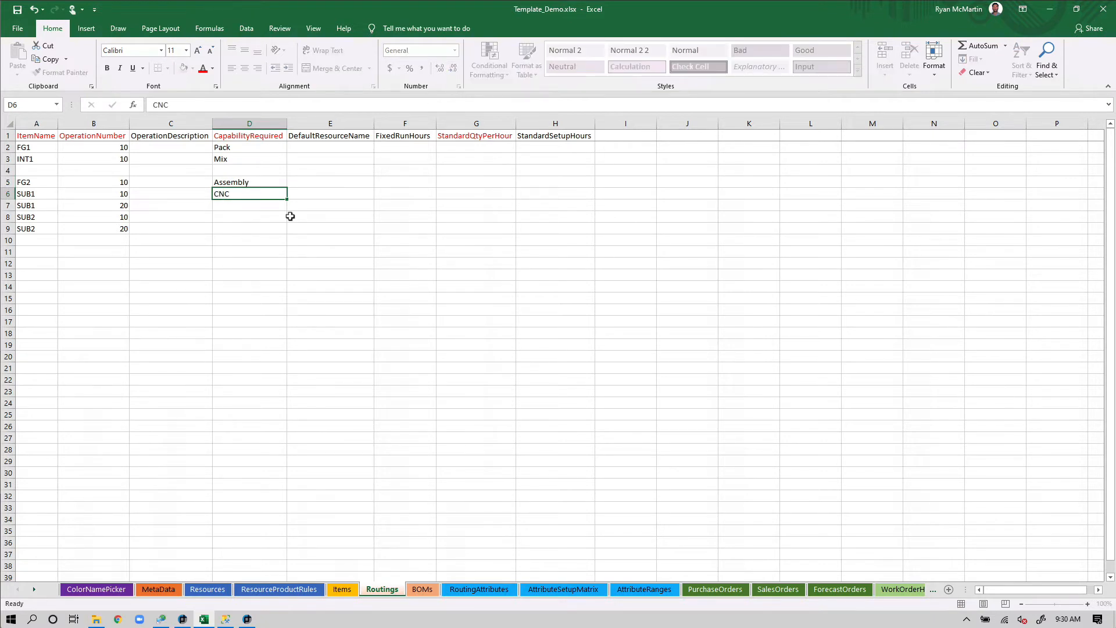
key("Return")
type("QA")
key("Return")
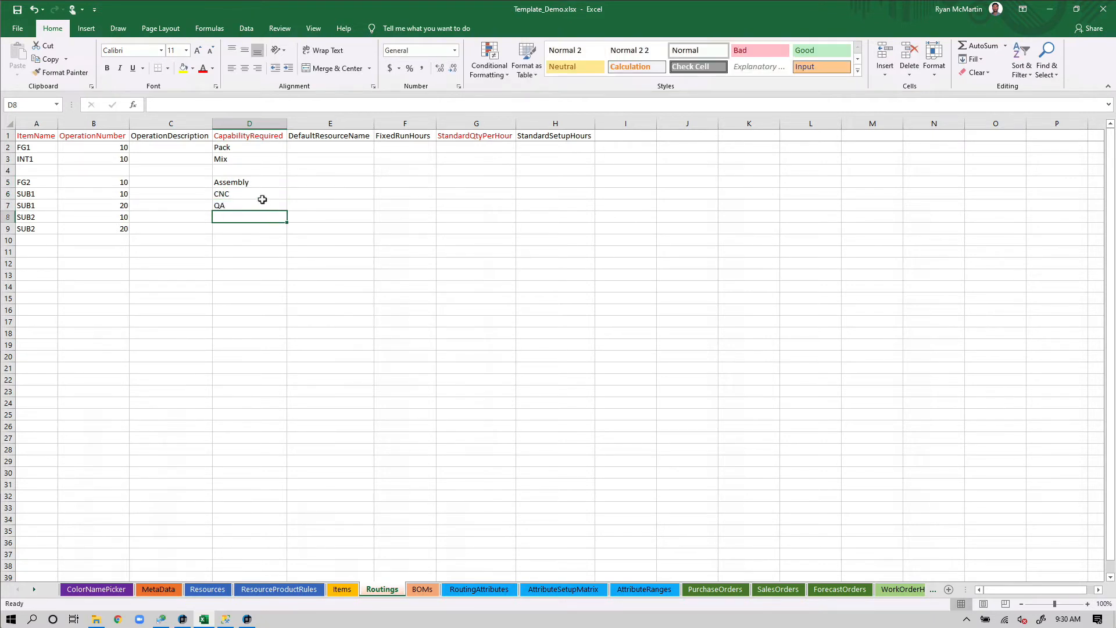
left_click_drag(260, 196, 257, 207)
key("ctrl+c")
left_click(258, 220)
key("ctrl+v")
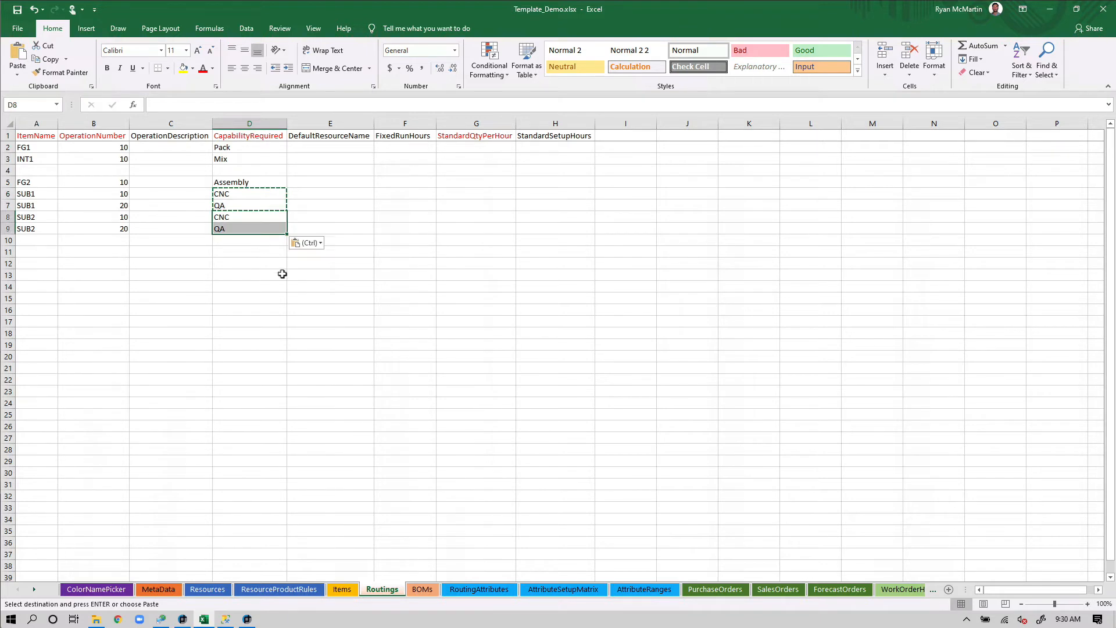
left_click(283, 275)
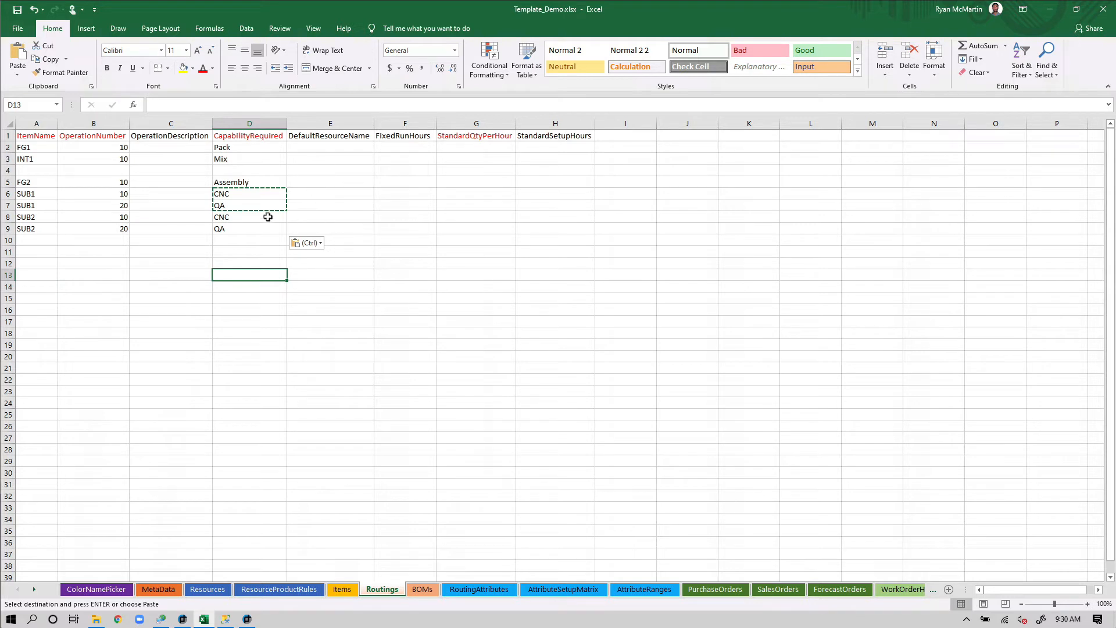
Copy the resource name CNC3 from the Resources sheet into DefaultResourceName for SUB1's operation 10 on the Routings sheet
left_click(40, 196)
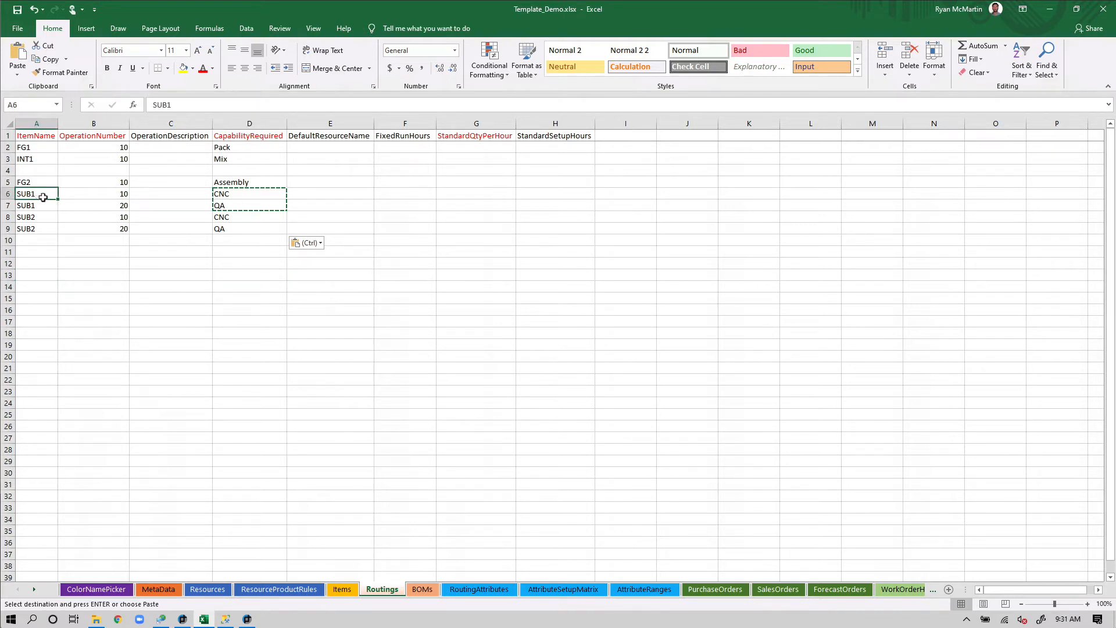
left_click(208, 589)
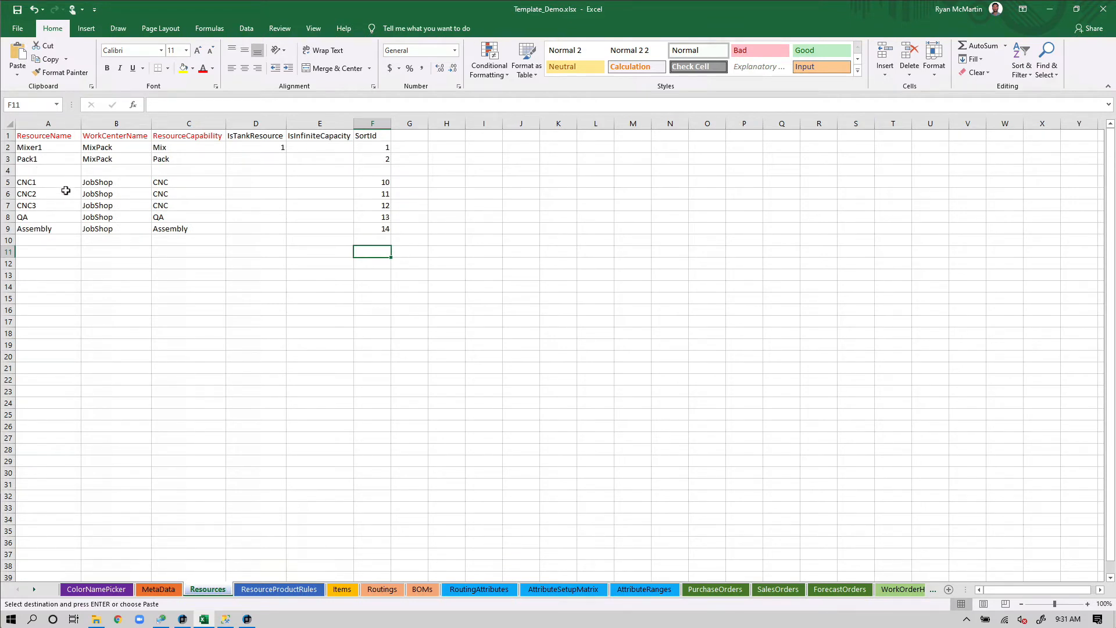
left_click(56, 206)
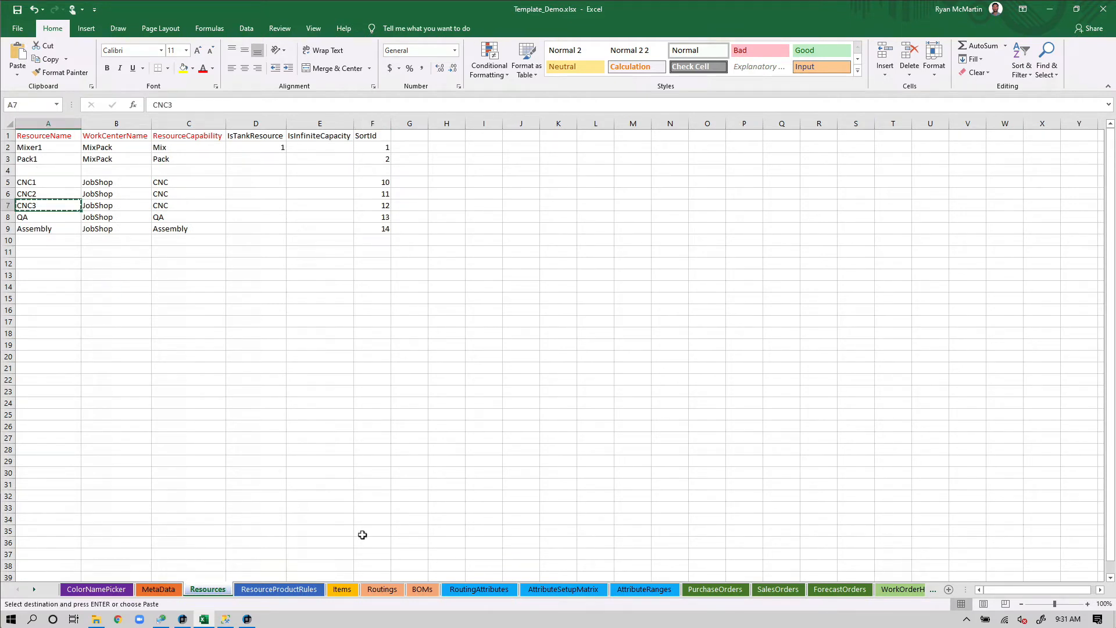
left_click(382, 589)
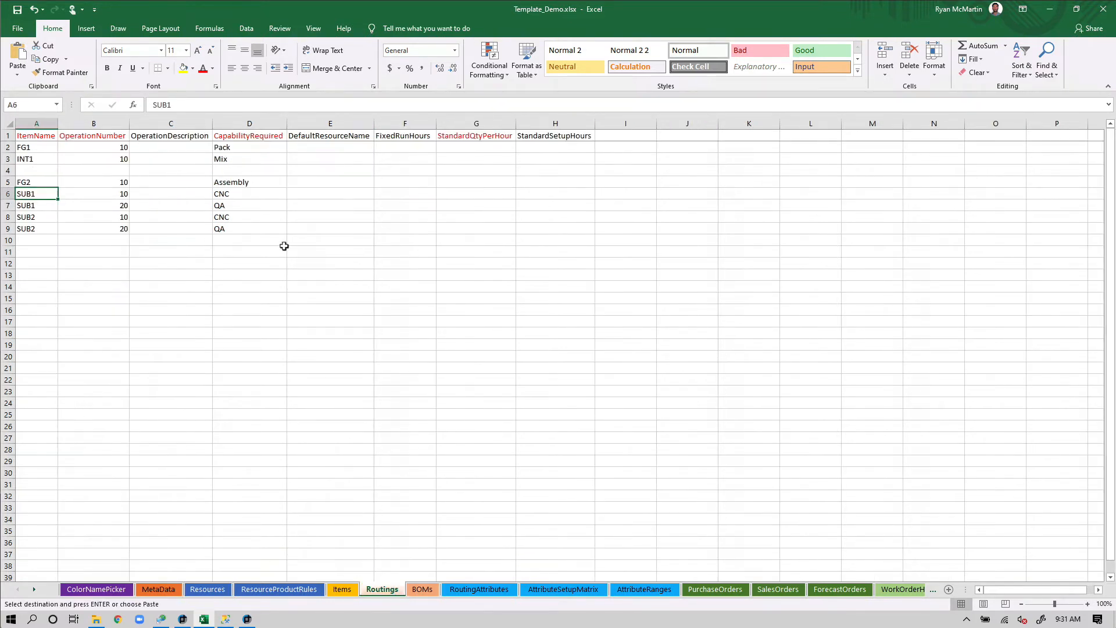
left_click(338, 194)
key("ctrl+v")
left_click(326, 218)
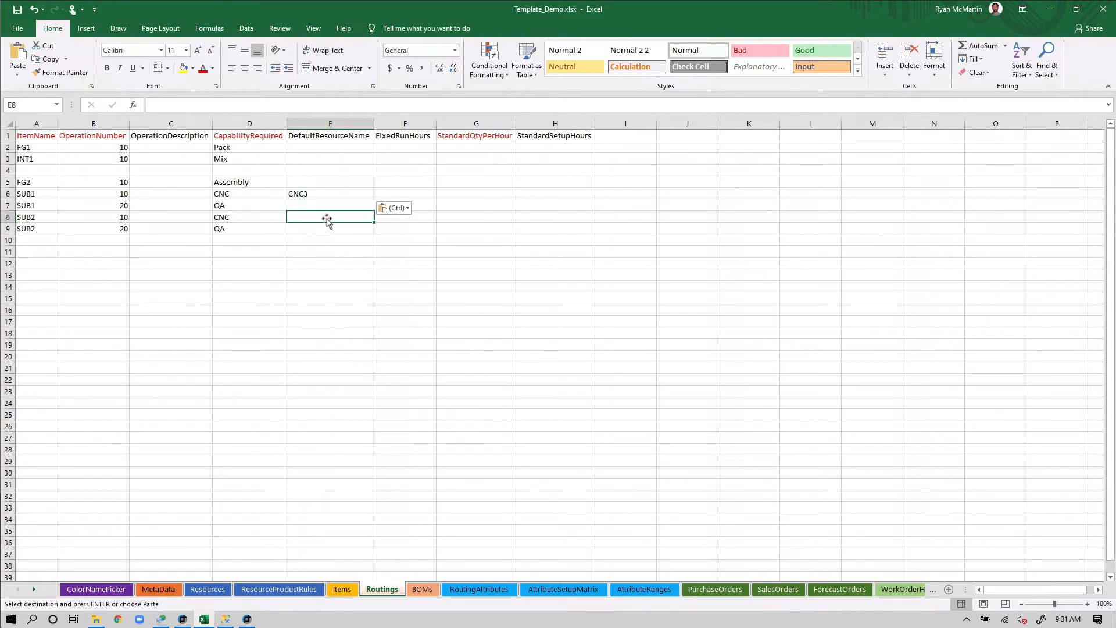
Clear the DefaultResourceName entry for SUB1's operation 10
left_click(323, 194)
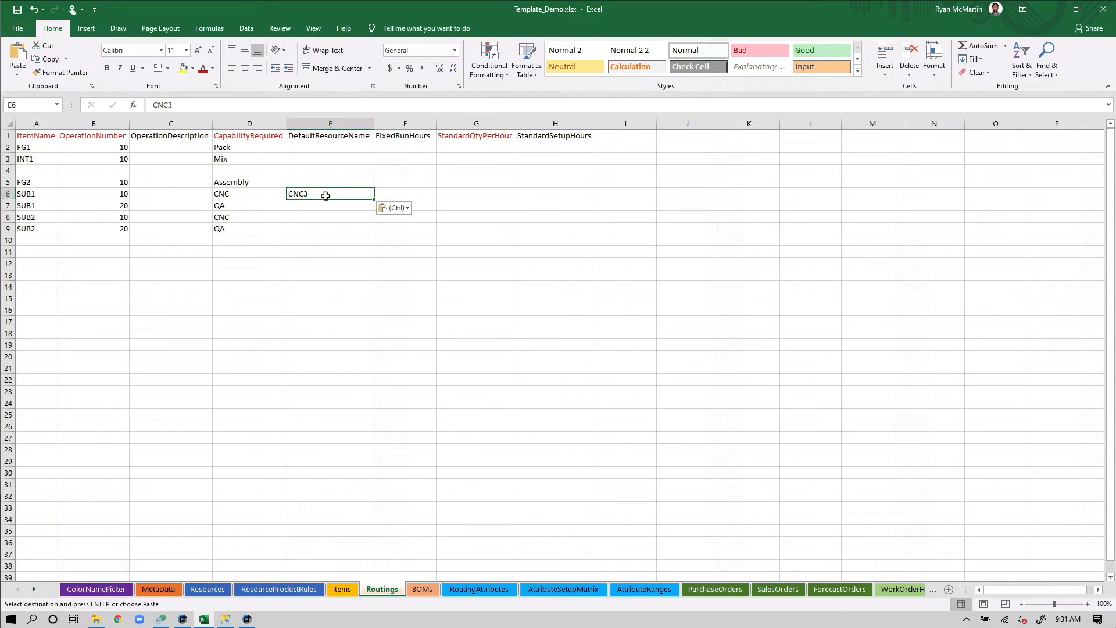
left_click(323, 214)
left_click(325, 196)
key("Delete")
left_click(387, 258)
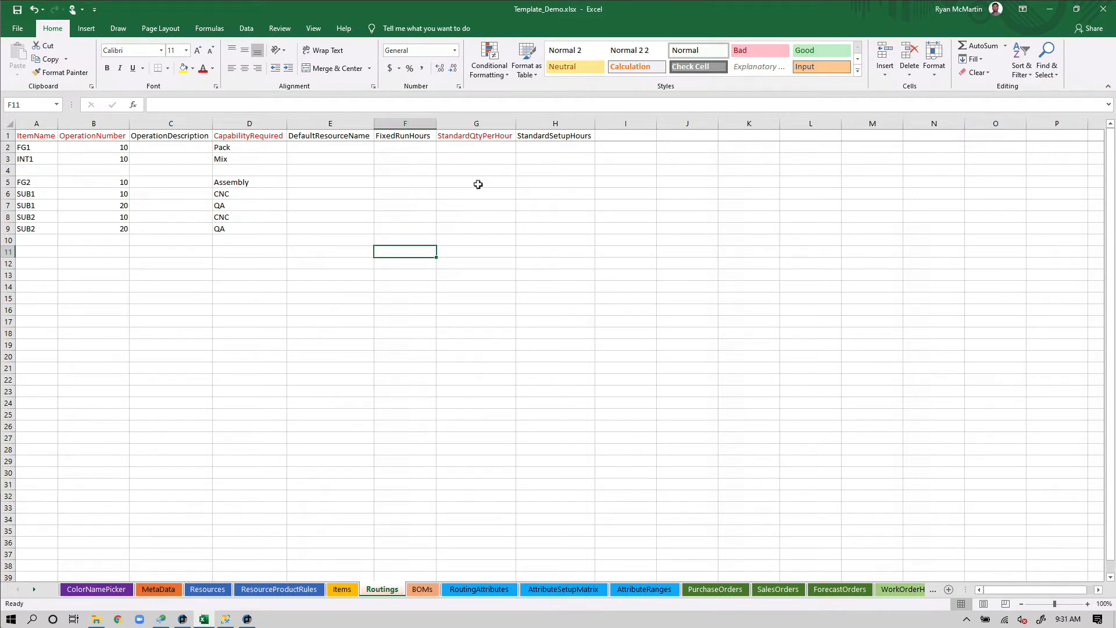
Set StandardQtyPerHour to 10 for FG1's Pack operation
left_click(476, 146)
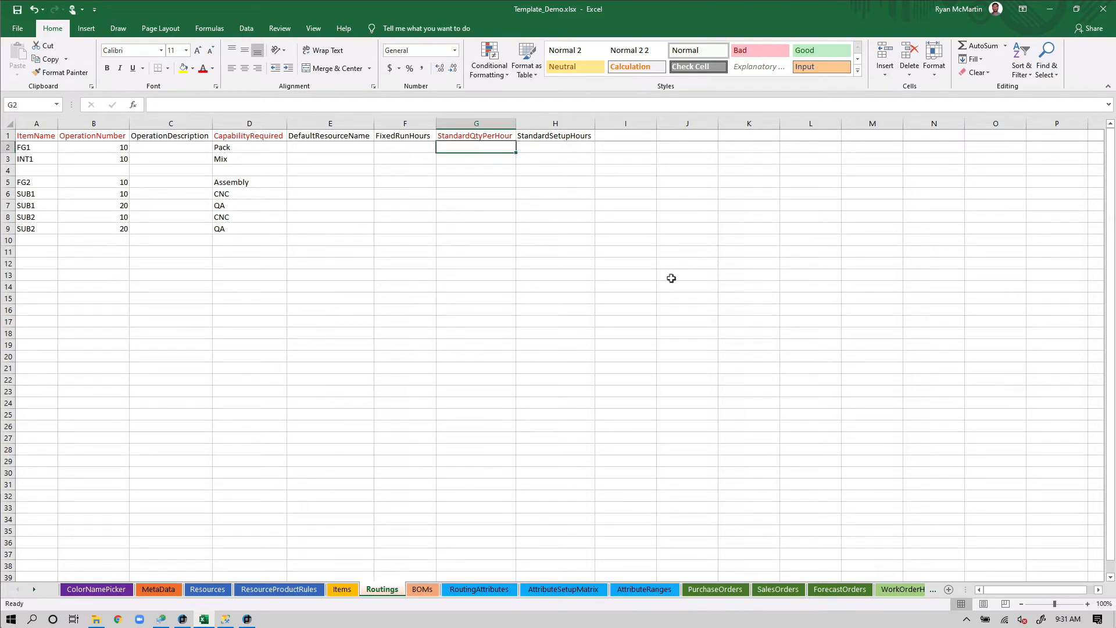
type("10")
key("Return")
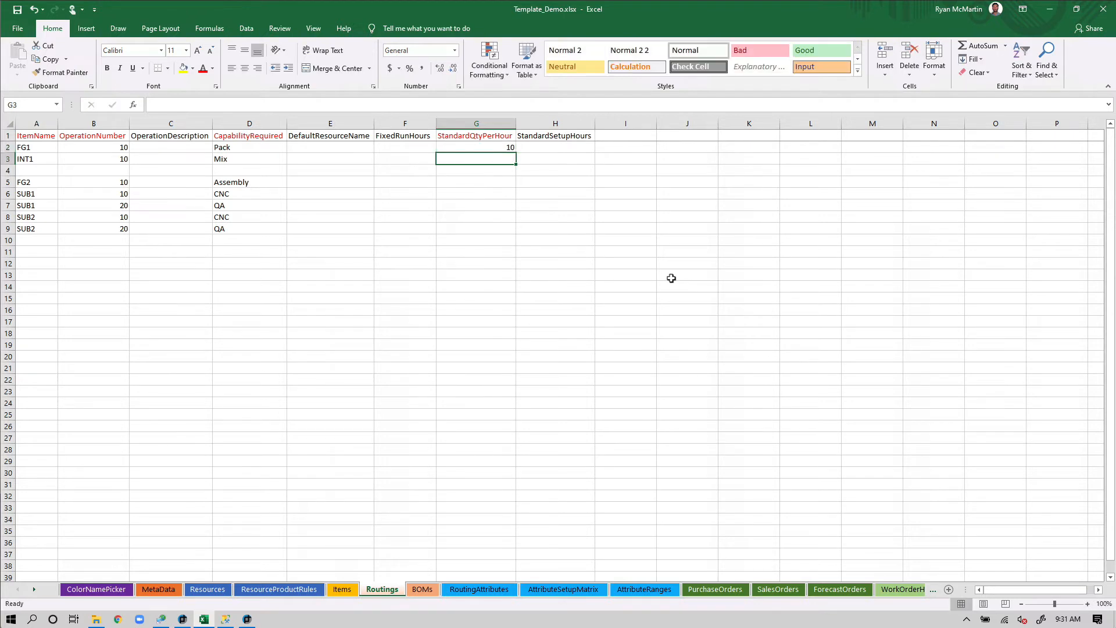
Set StandardQtyPerHour to 100 for FG1's Pack operation and INT1's Mix operation on the Routings sheet
key("Up")
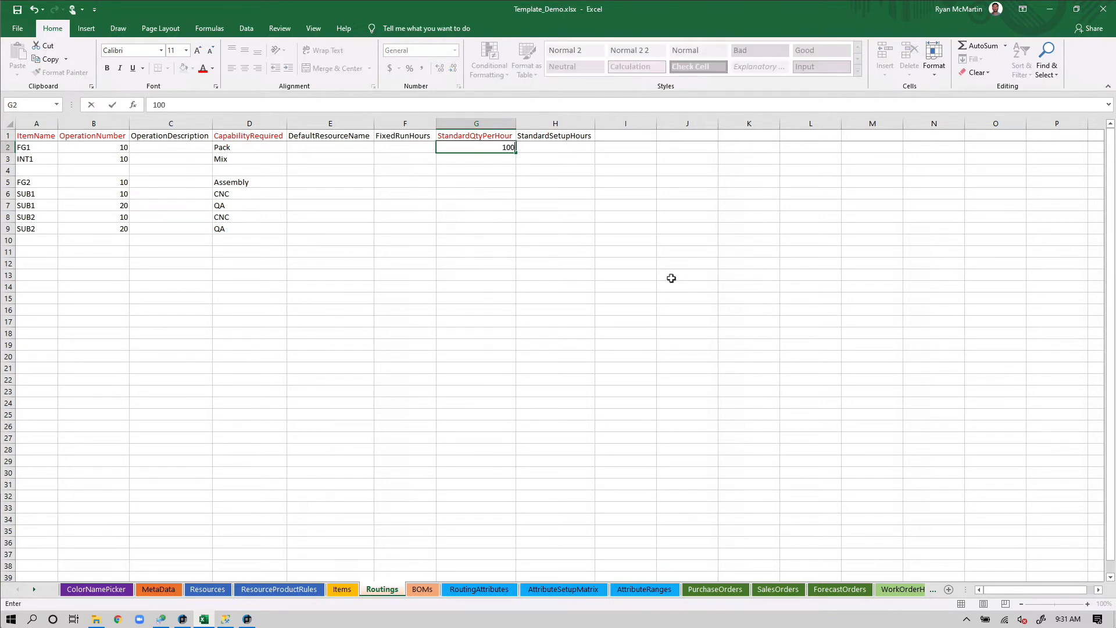
key("Return")
key("Return")
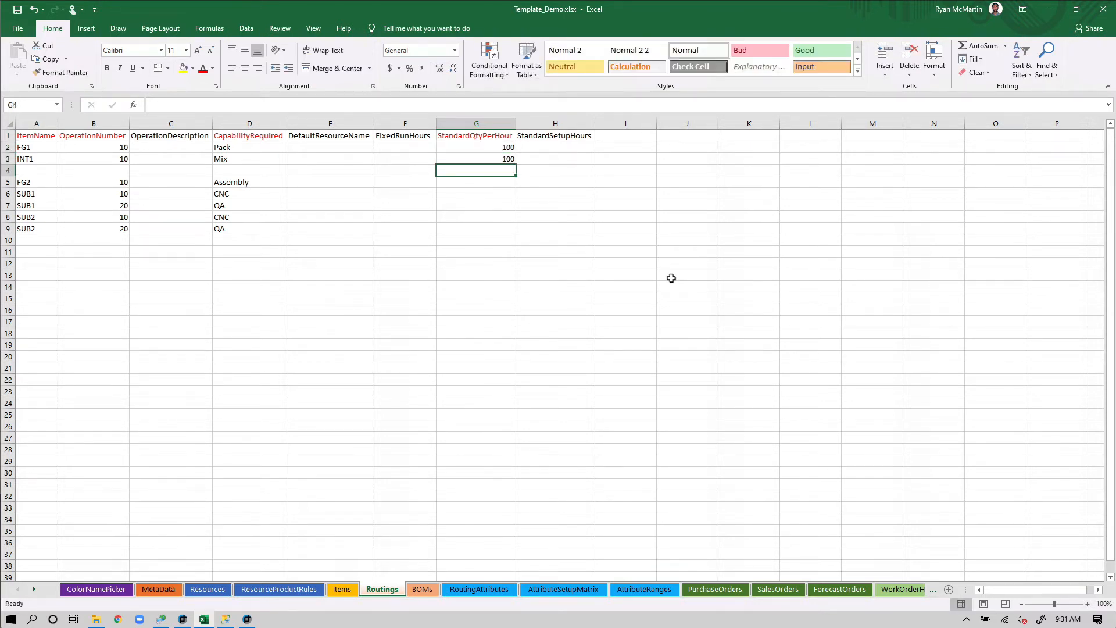
key("Return")
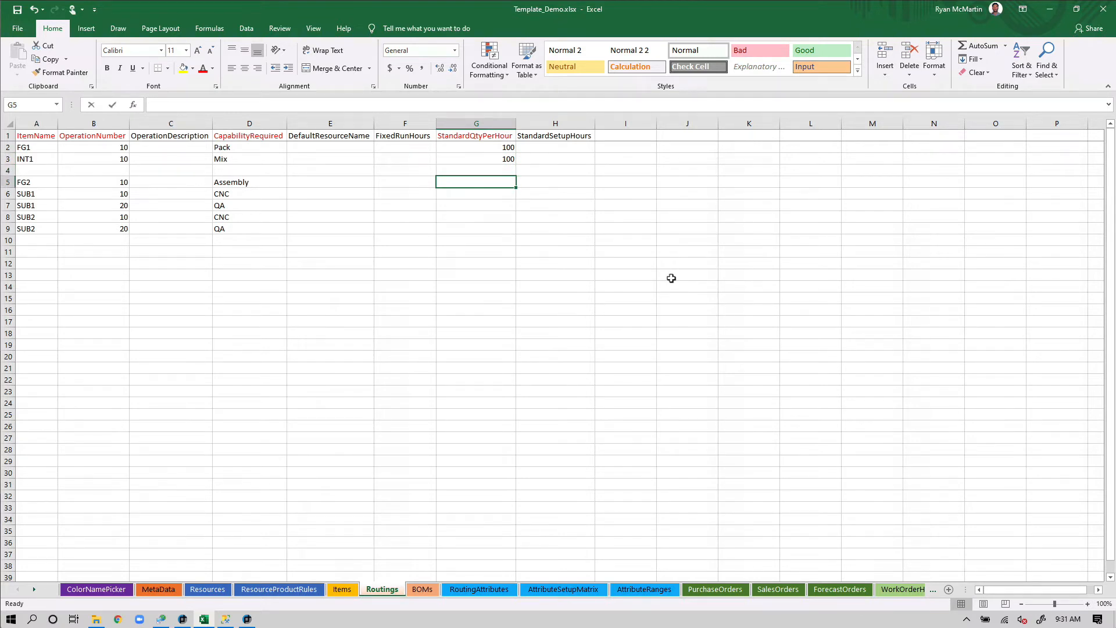
Set StandardQtyPerHour to 100 for FG2's Assembly operation and for all SUB1 and SUB2 operations
type("100")
key("Return")
type("100")
key("Return")
type("100")
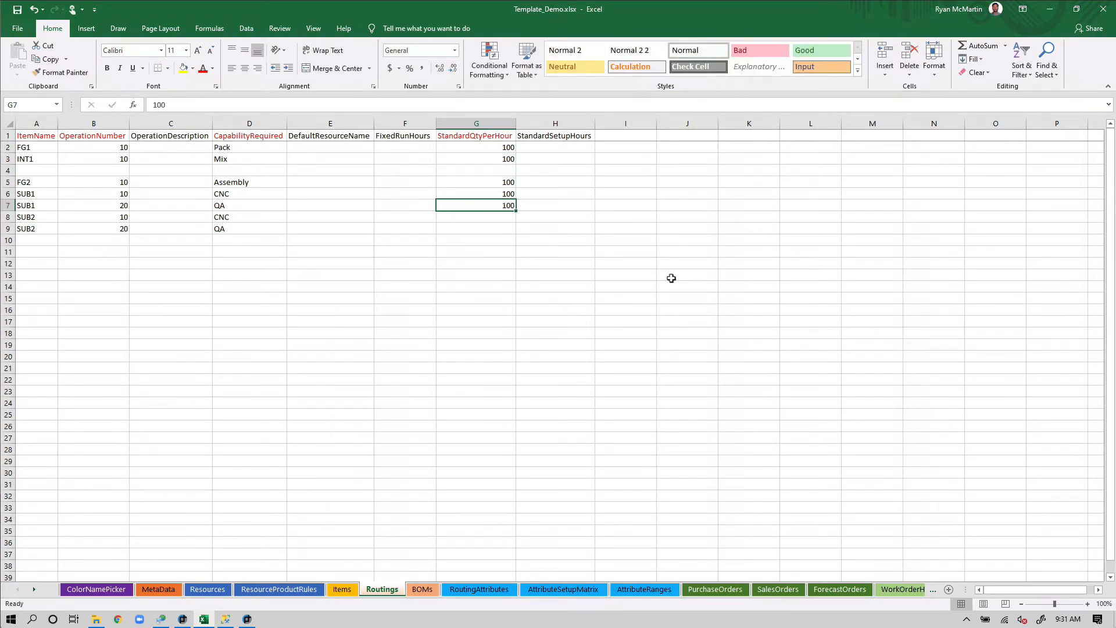
key("Return")
type("100")
key("Return")
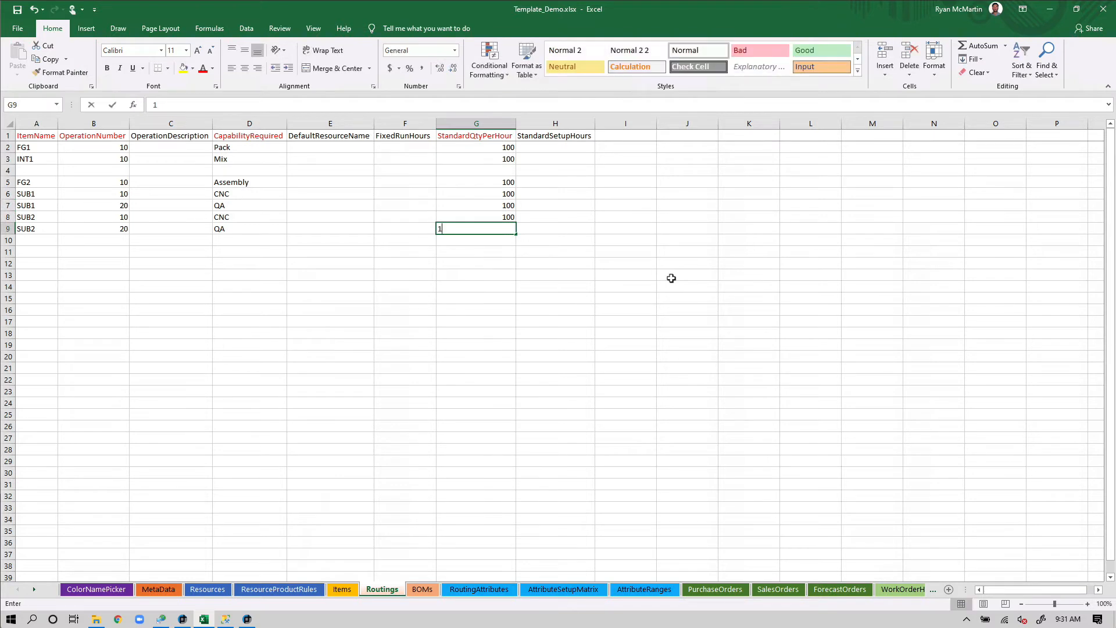
type("100")
key("Return")
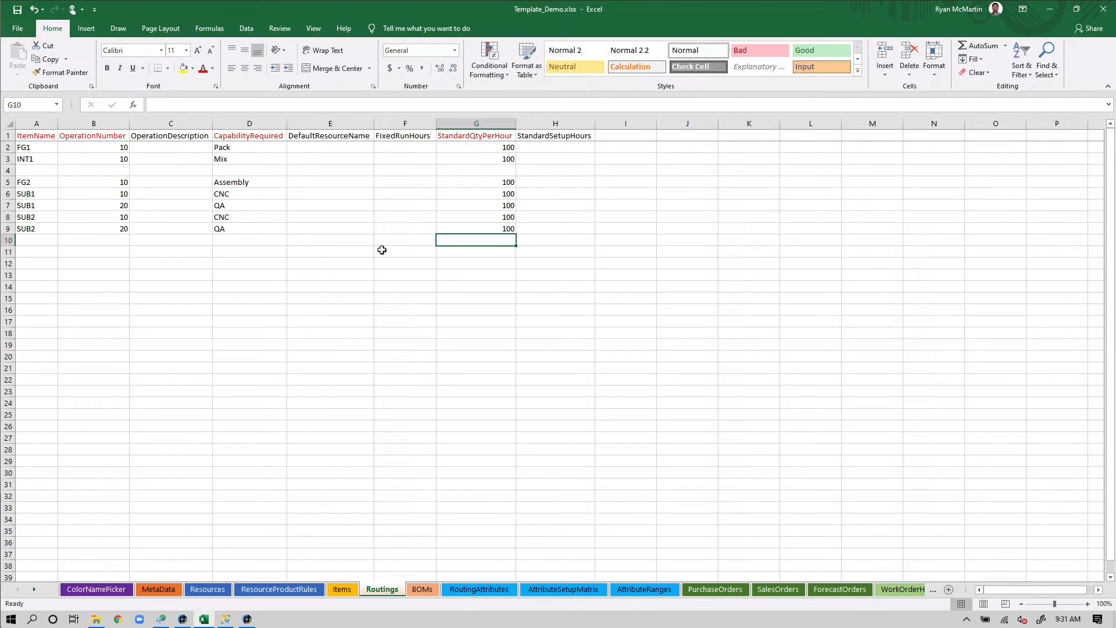
Set FixedRunHours to 1 for the QA operations of SUB1 and SUB2
left_click(234, 205)
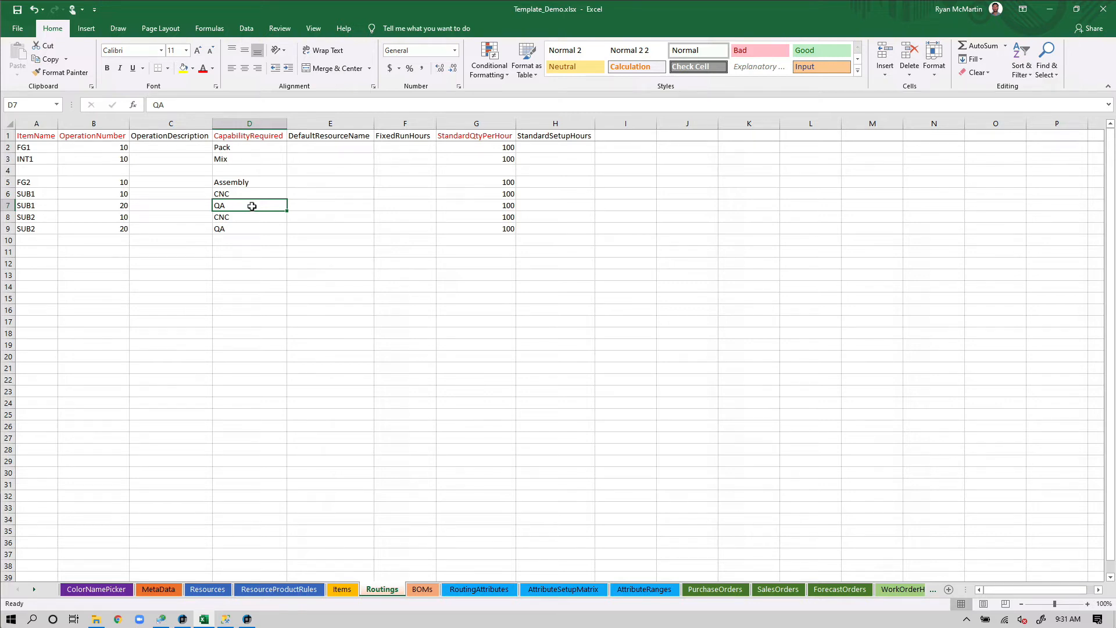
left_click(511, 206)
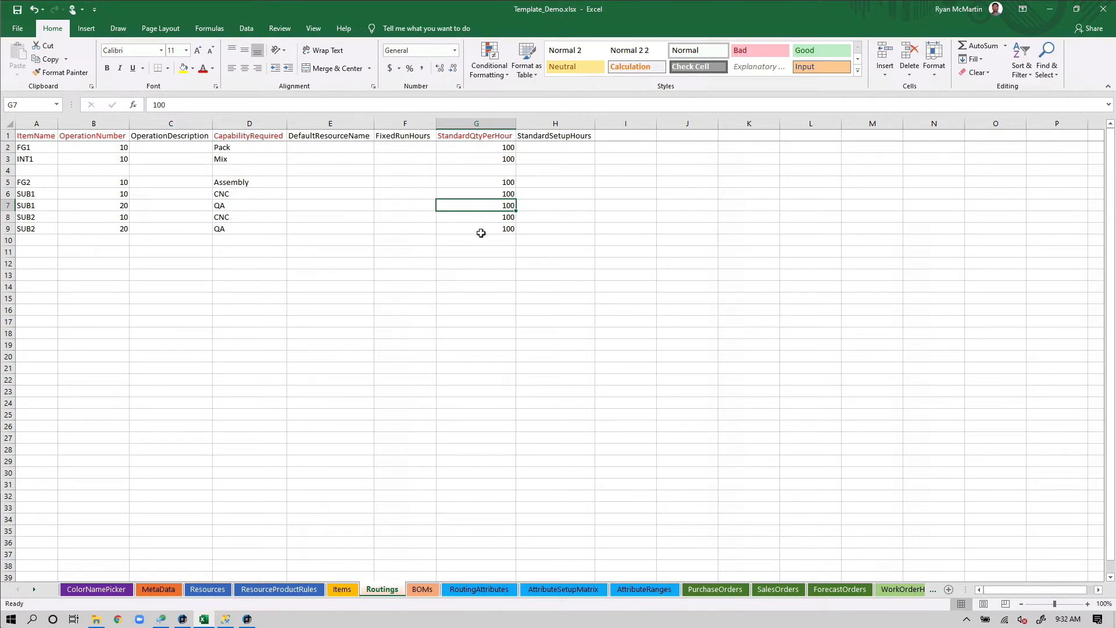
left_click(409, 206)
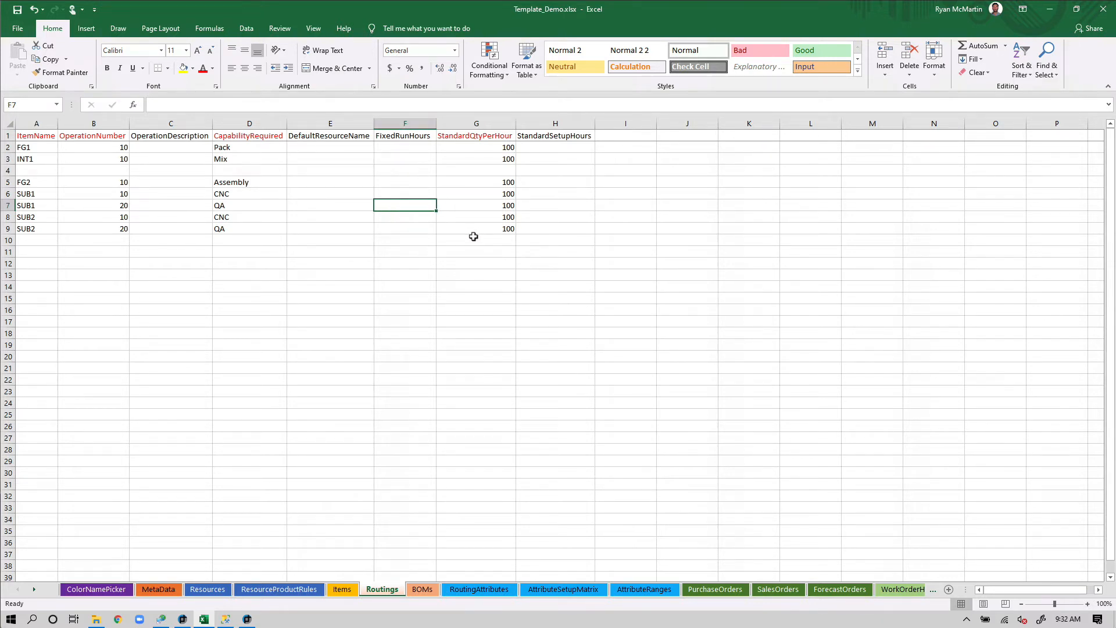
type("1")
key("Return")
key("Down")
type("1")
key("Return")
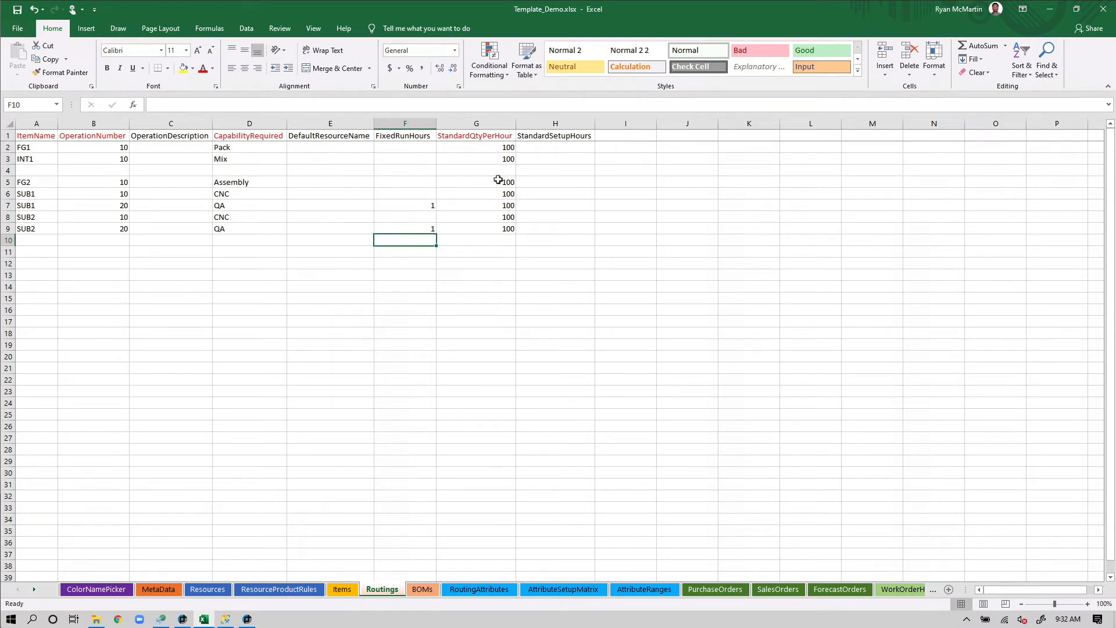
Copy all ItemName and OperationNumber entries from the Routings sheet into the same columns of the BOMs sheet, starting at A2
left_click_drag(547, 146, 548, 233)
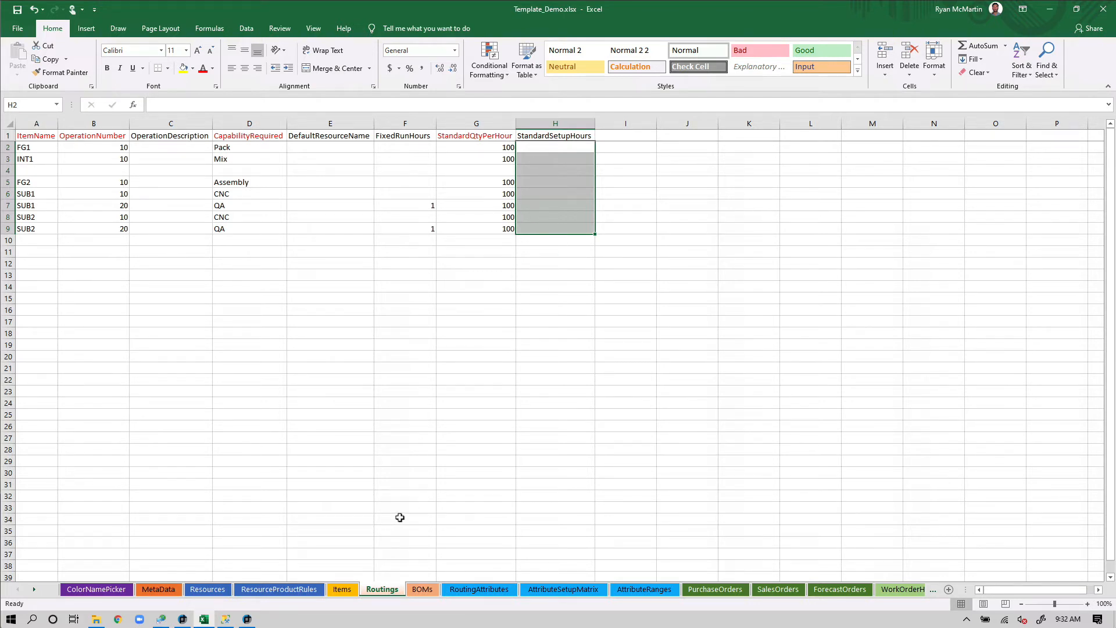
left_click_drag(34, 147, 116, 228)
key("ctrl+c")
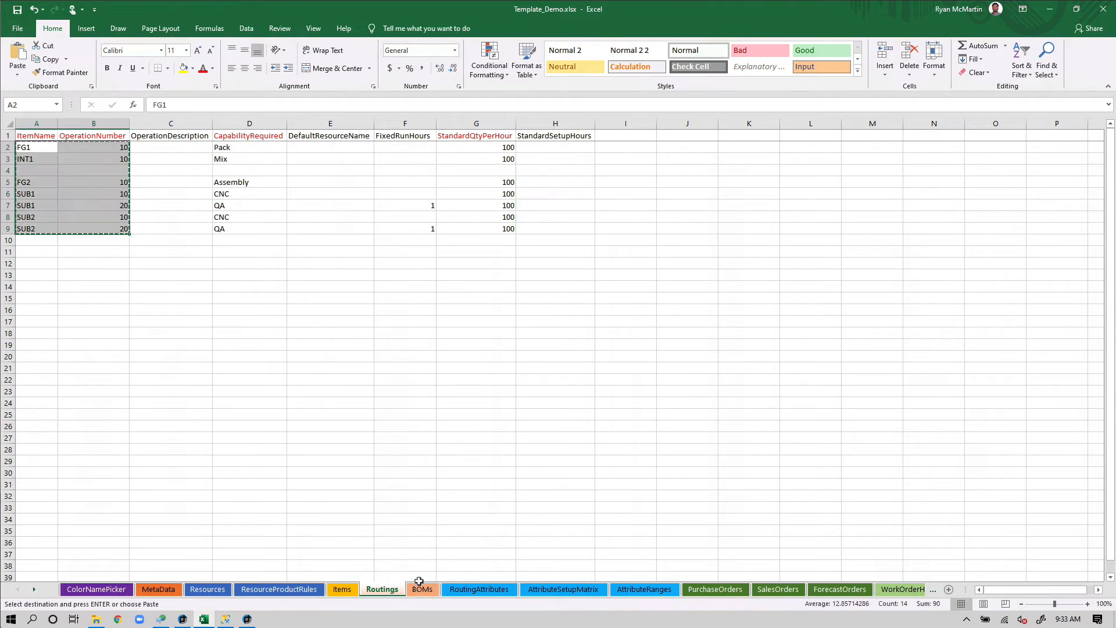
left_click(423, 589)
left_click(46, 150)
key("ctrl+v")
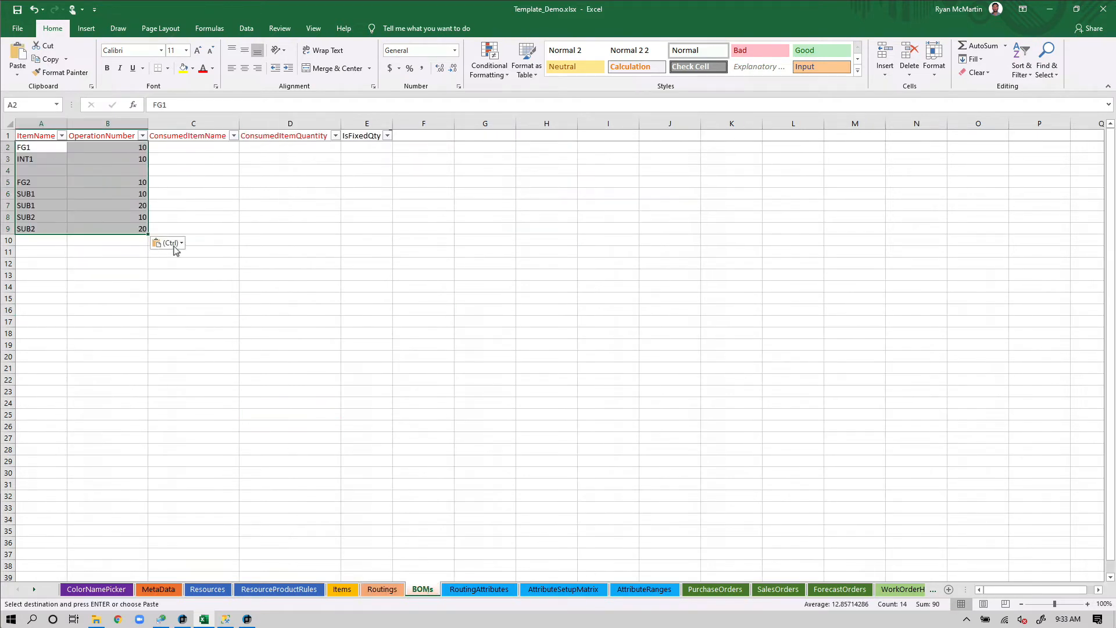
left_click(266, 265)
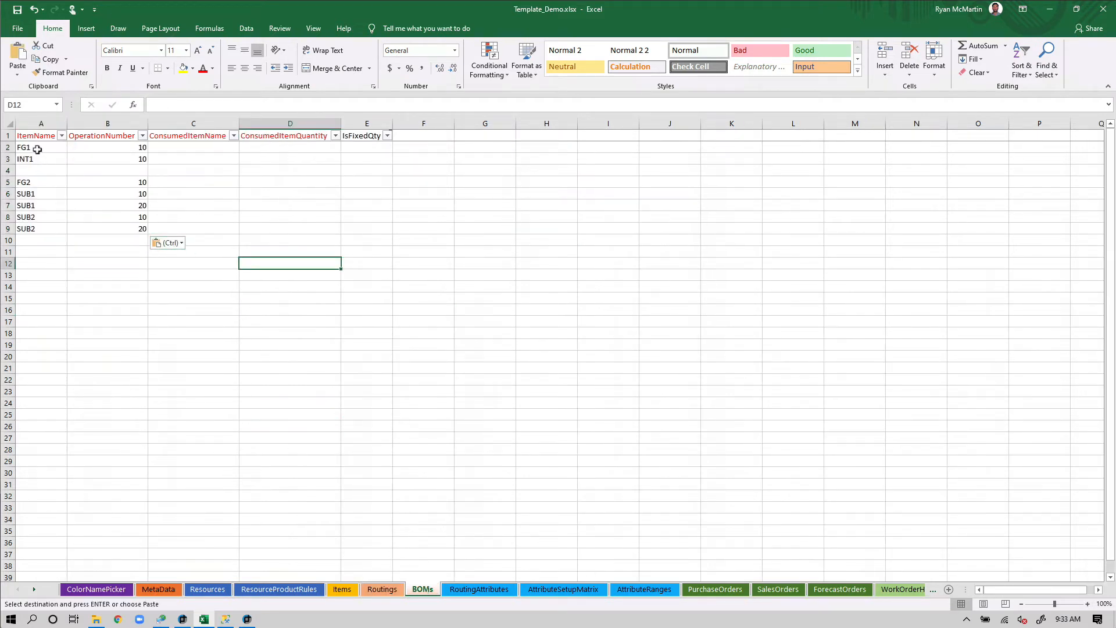
Copy INT1 into ConsumedItemName for FG1 and set its ConsumedItemQuantity to 1
left_click(160, 147)
left_click(27, 159)
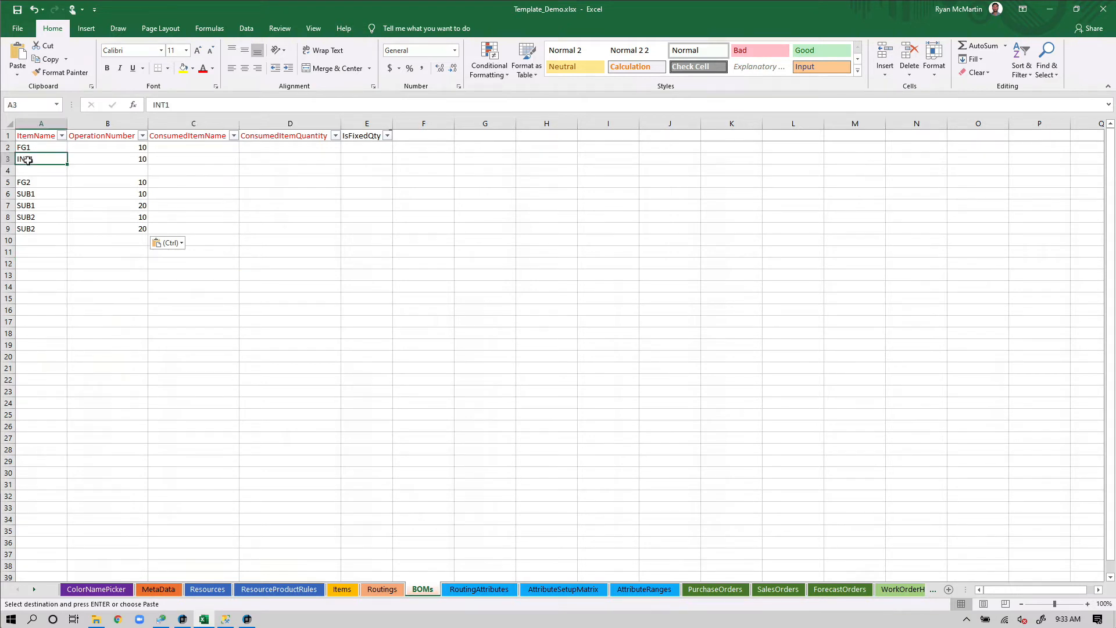
key("ctrl+c")
left_click(172, 147)
key("ctrl+v")
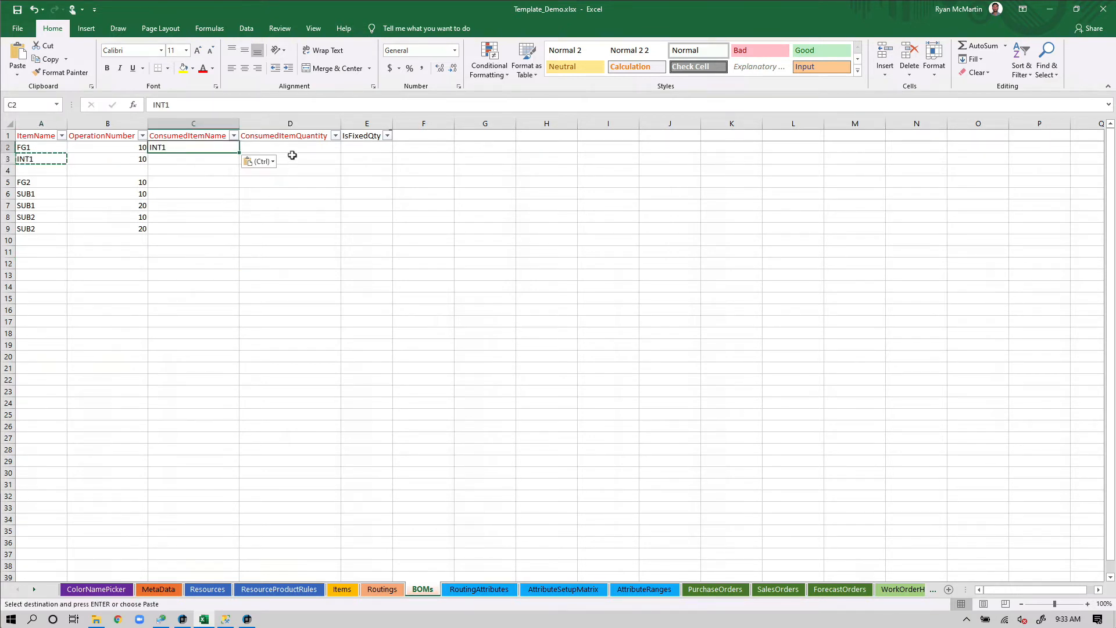
key("Tab")
type("1")
key("Tab")
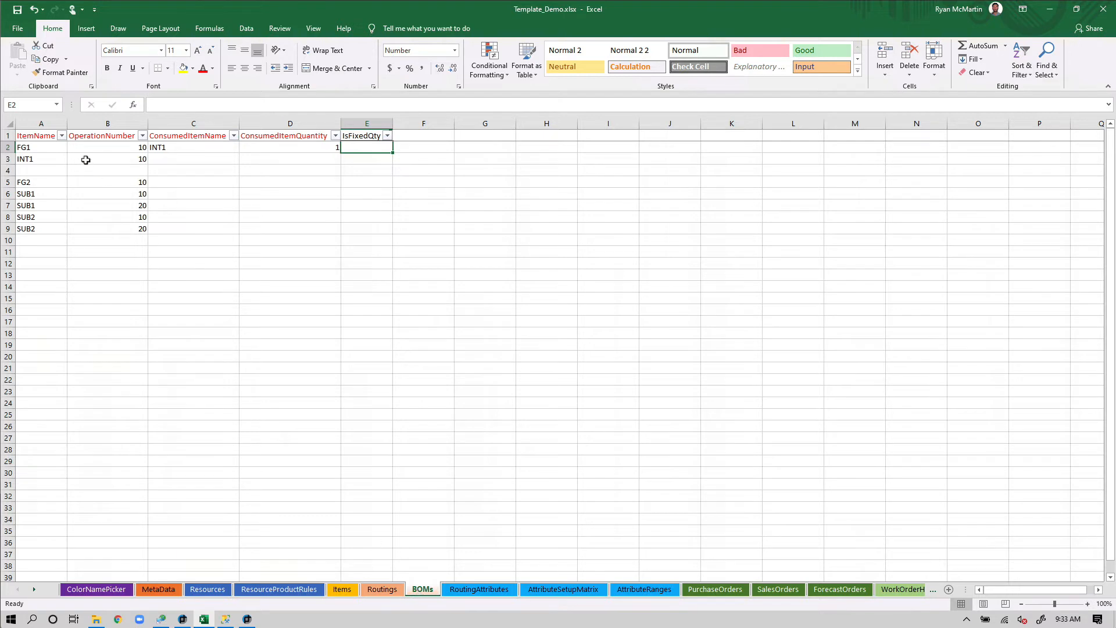
Set INT1's ConsumedItemName to RAW1 and its ConsumedItemQuantity to 0.8
left_click(167, 159)
type("RAW1")
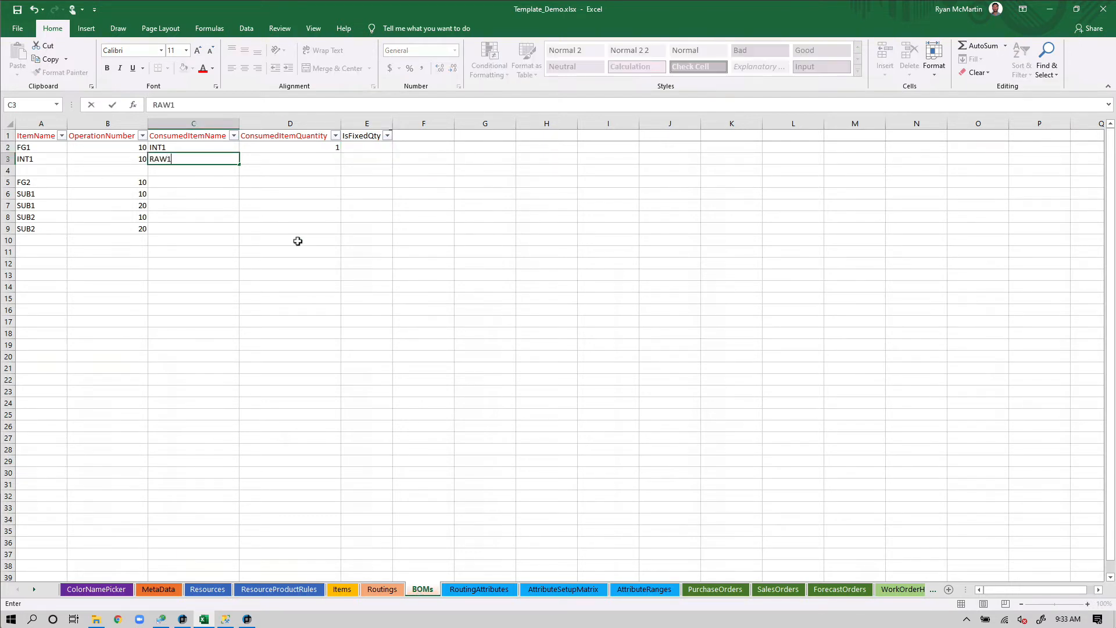
left_click(291, 231)
left_click(299, 159)
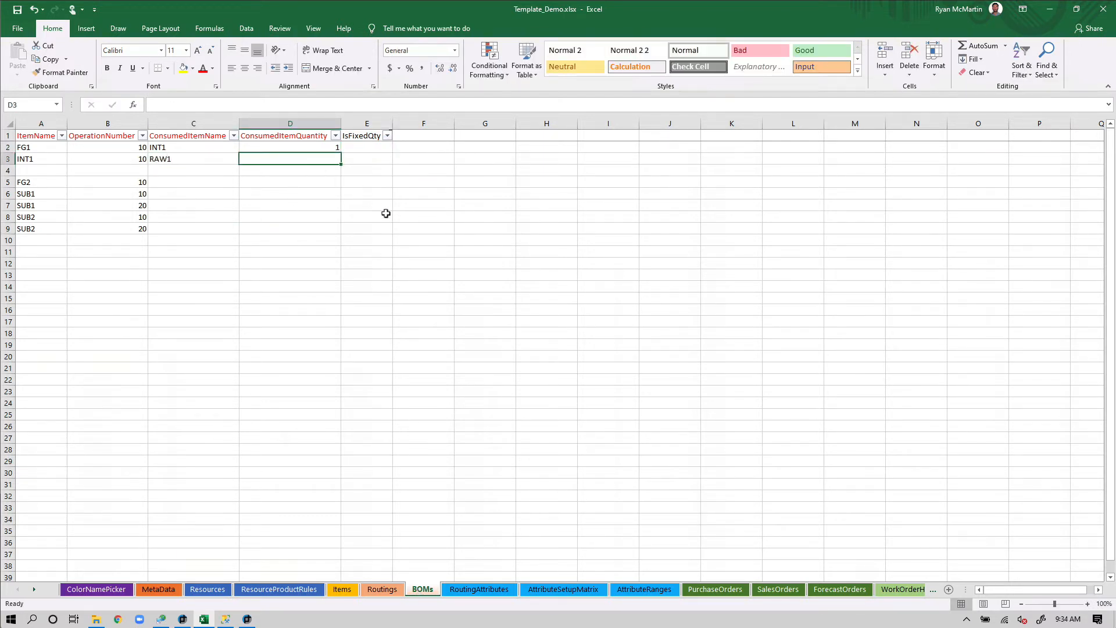
type("0.8")
key("Return")
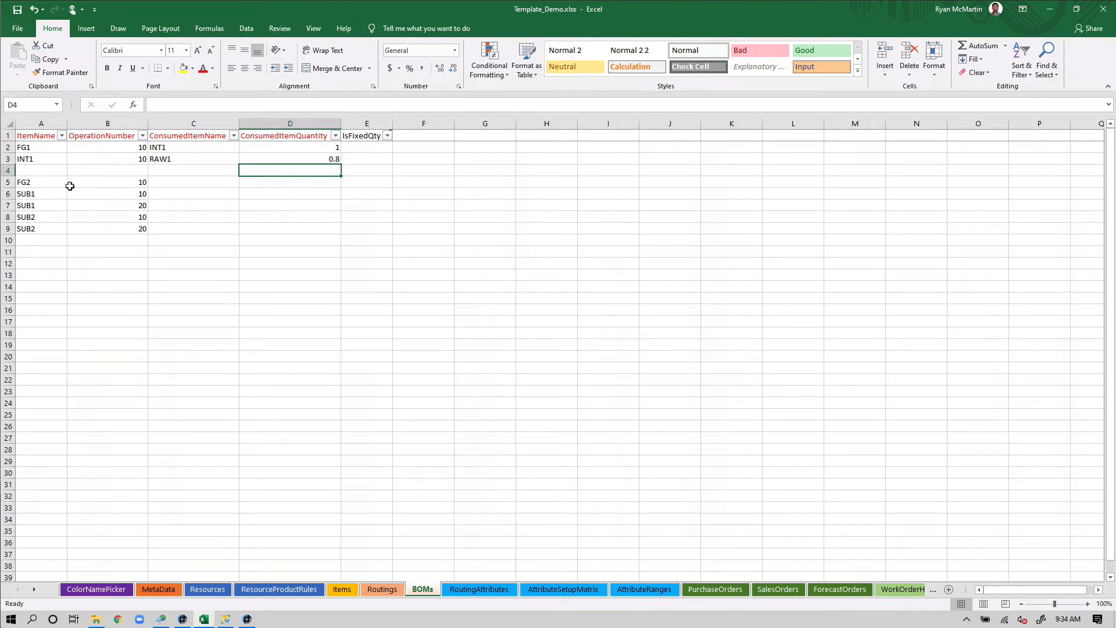
Move the block of SUB1 and SUB2 entries down one row to leave an empty row under FG2
left_click_drag(27, 194, 118, 231)
left_click(117, 238)
left_click_drag(49, 192, 117, 246)
Duplicate FG2 and its operation number 10 into the empty row below it
left_click(55, 182)
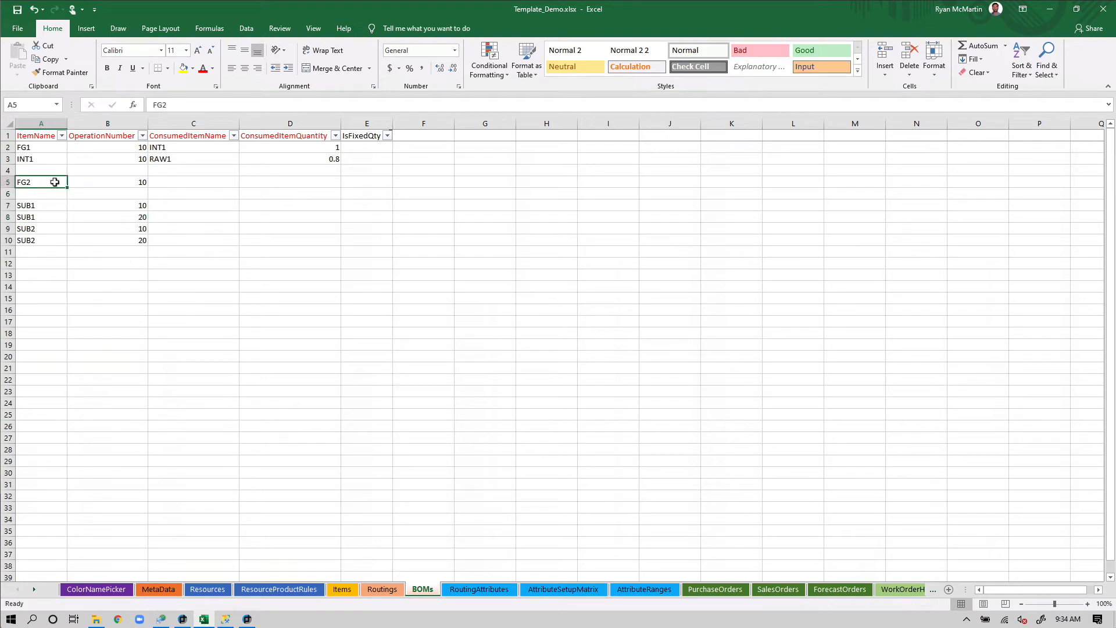
key("ctrl+c")
key("Down")
key("ctrl+v")
left_click(123, 182)
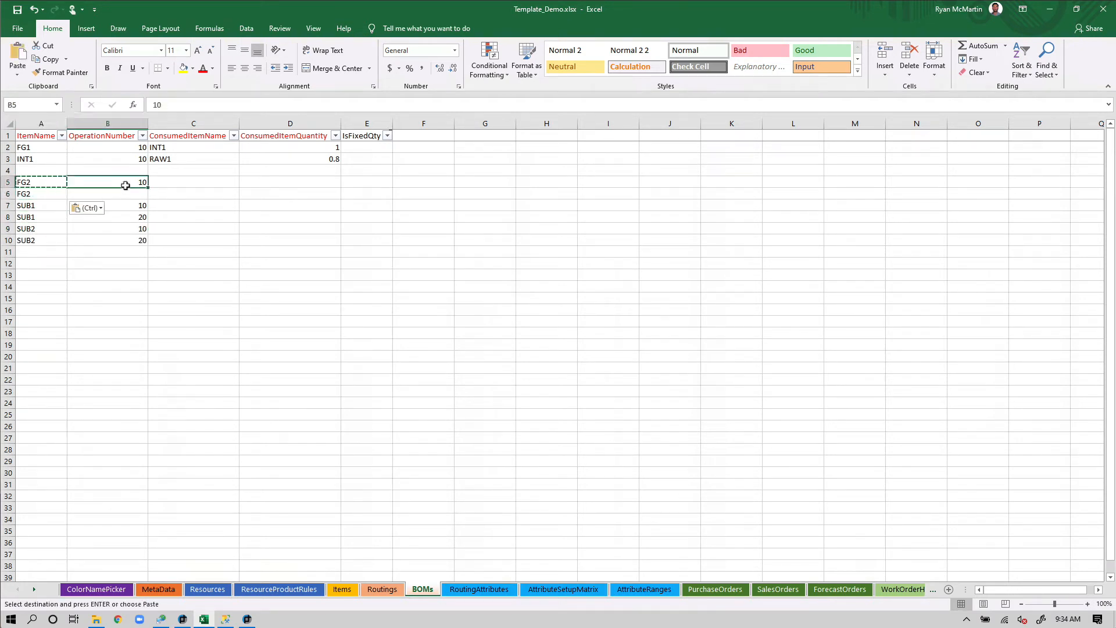
key("ctrl+c")
left_click(124, 192)
key("ctrl+v")
Copy SUB1 and SUB2 into ConsumedItemName for the first and second FG2 rows
left_click(189, 182)
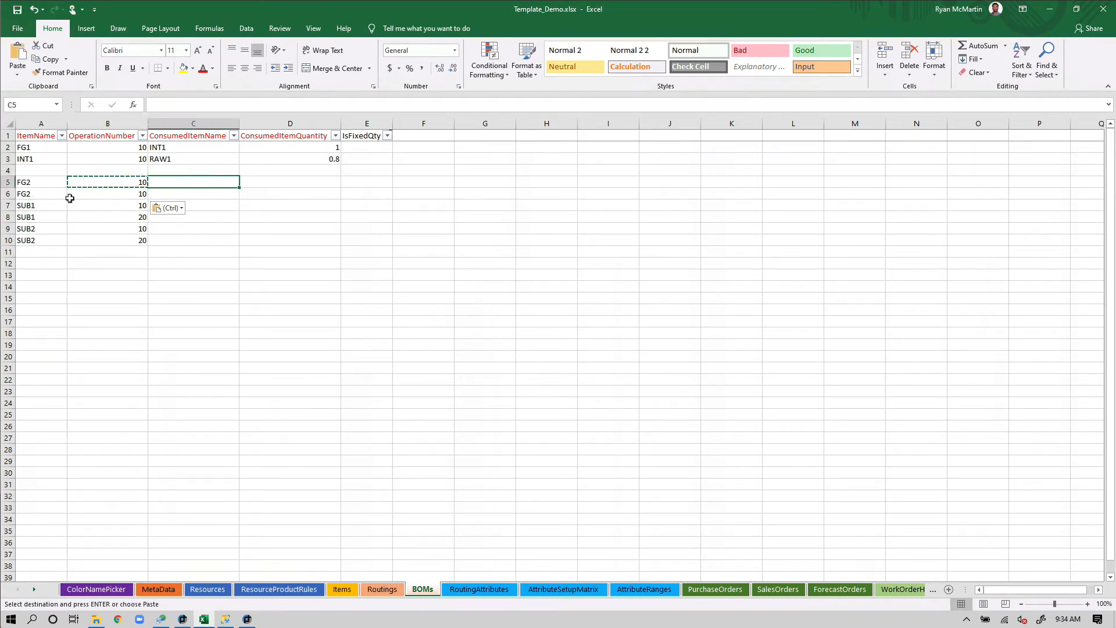
left_click(52, 206)
key("ctrl+c")
left_click(175, 183)
key("ctrl+v")
left_click(40, 229)
key("ctrl+c")
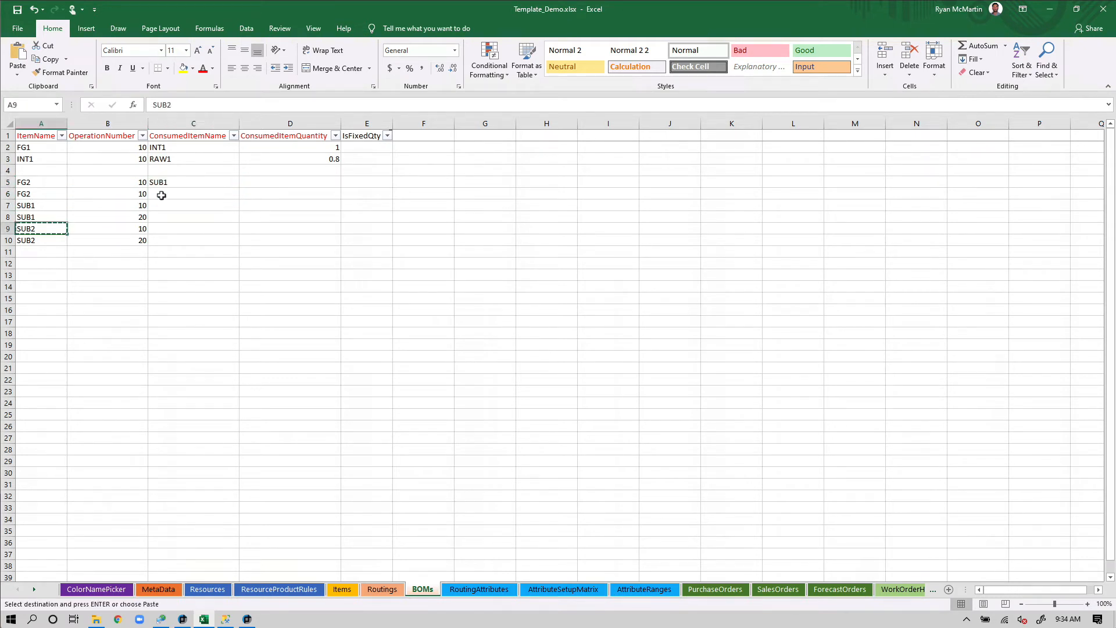
left_click(160, 194)
key("ctrl+v")
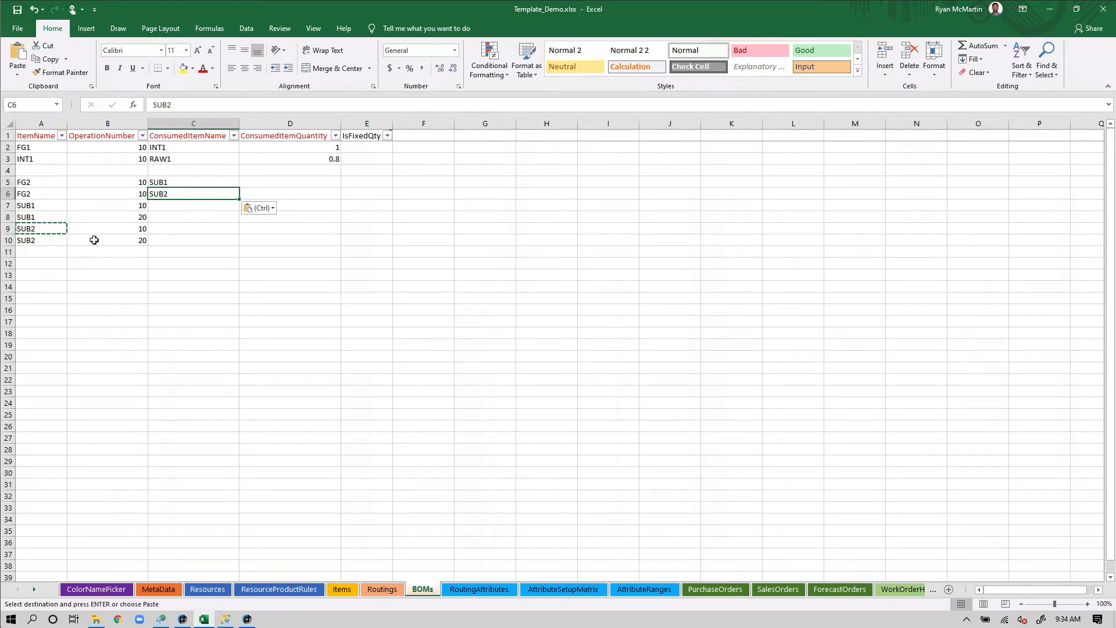
Delete the operation 20 rows of SUB1 and SUB2 from the BOMs sheet
left_click(8, 217)
right_click(9, 217)
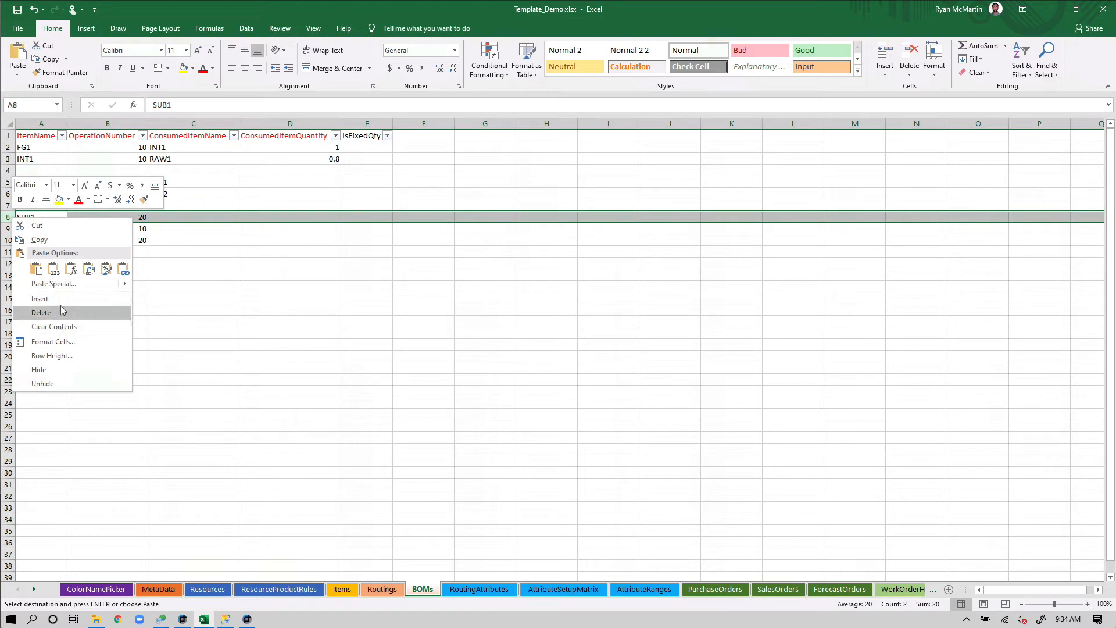
left_click(41, 312)
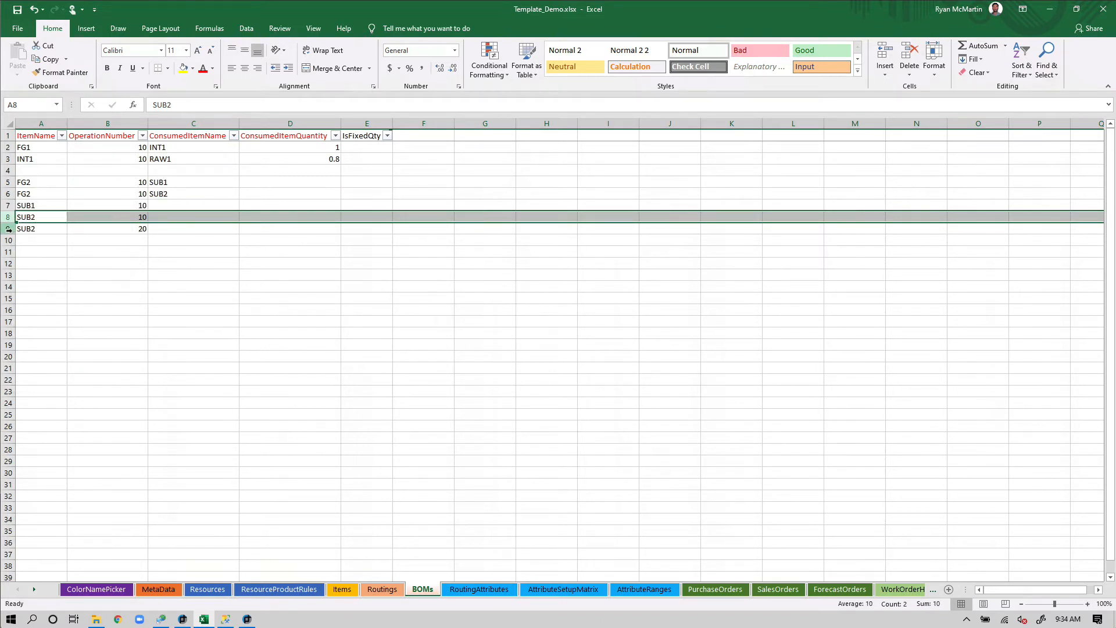
right_click(8, 229)
left_click(41, 324)
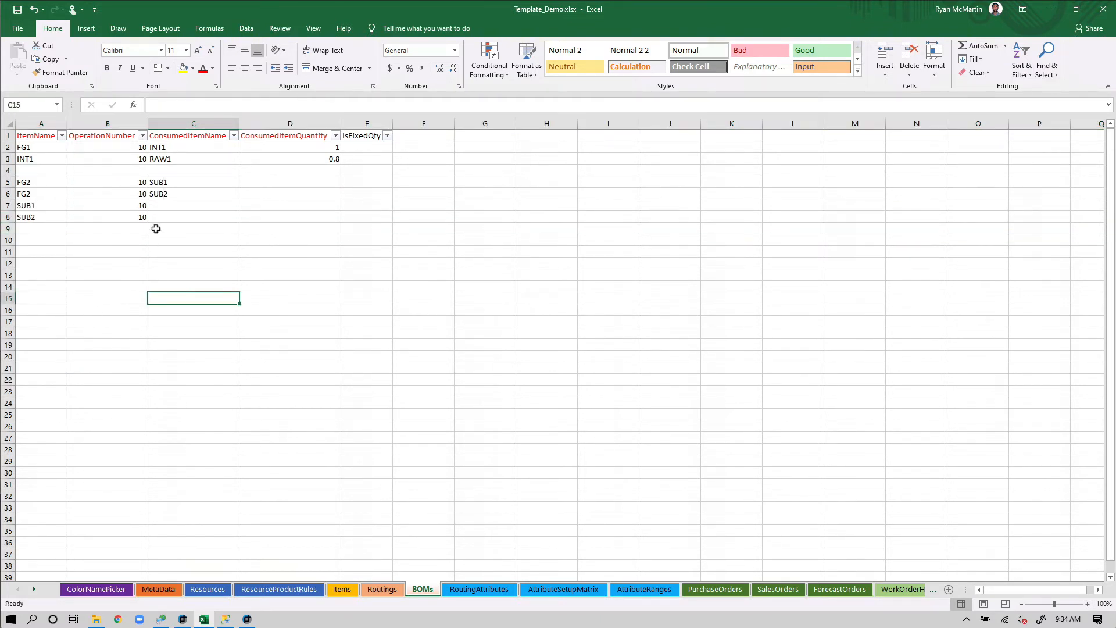
Set ConsumedItemName to RAW2 for both SUB1 and SUB2
left_click(170, 207)
type("RAW2")
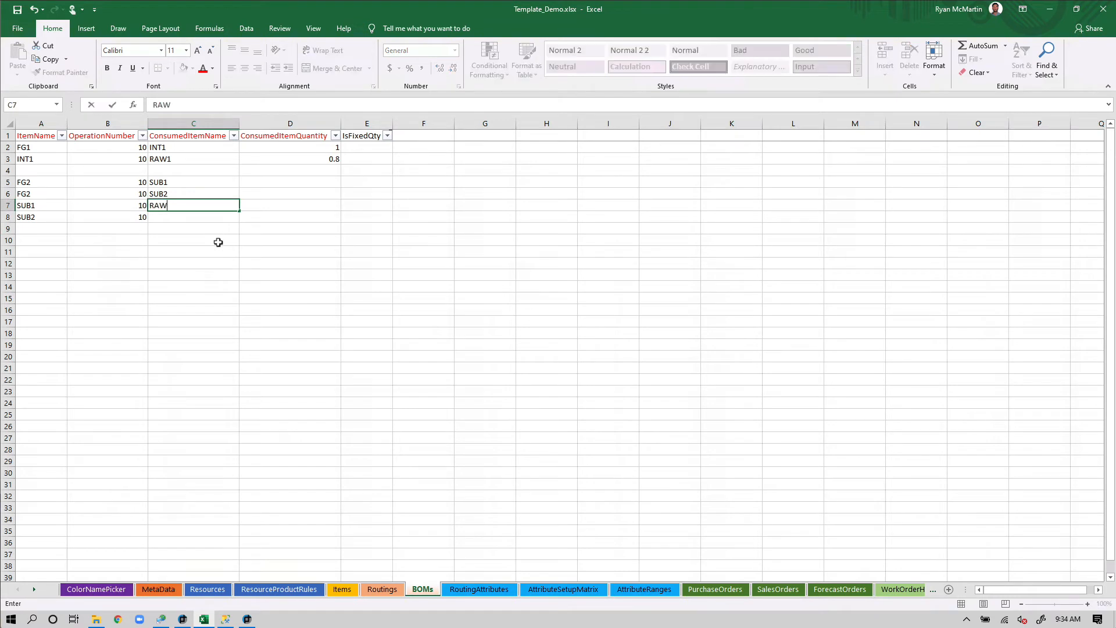
left_click(187, 220)
type("RAW2")
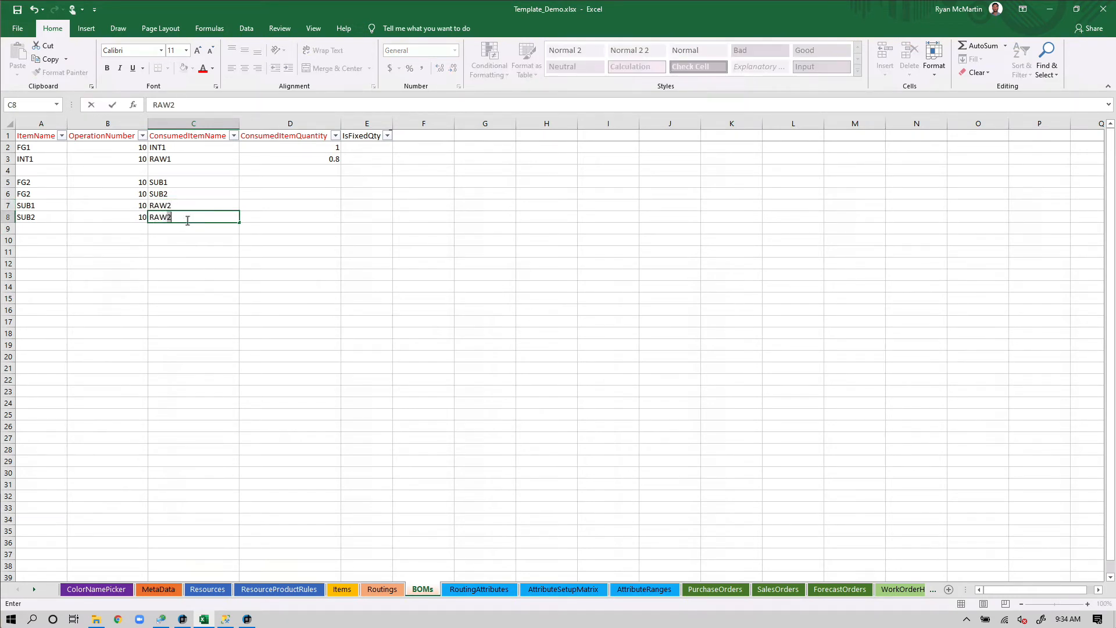
left_click(226, 256)
Set ConsumedItemQuantity to 1 for both of FG2's consumed items, SUB1 and SUB2
left_click(299, 184)
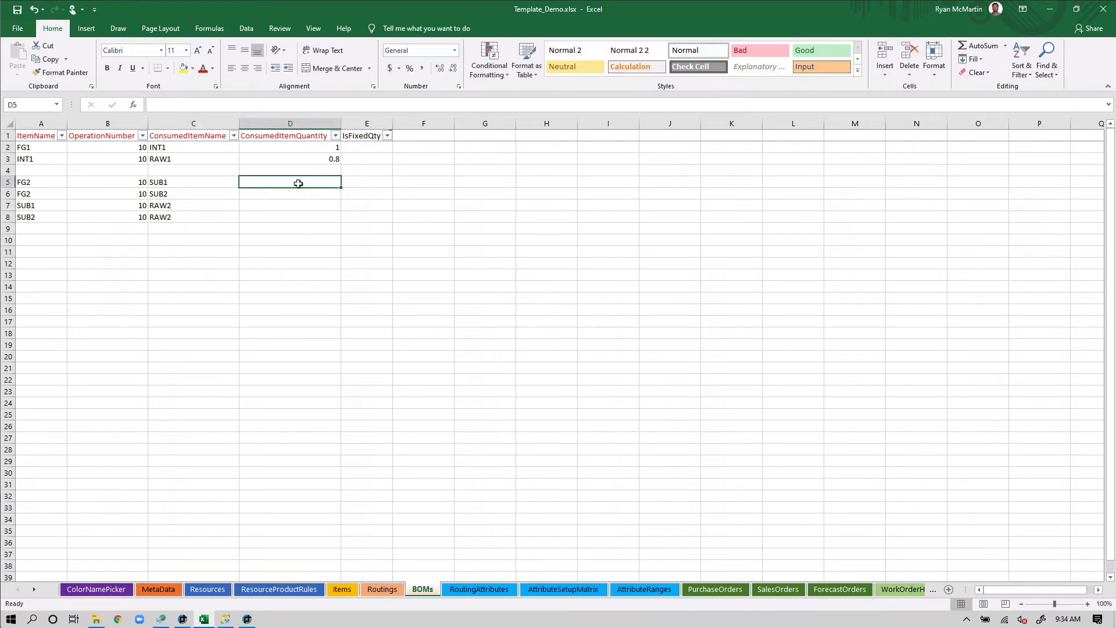
type("1")
left_click(291, 195)
type("1")
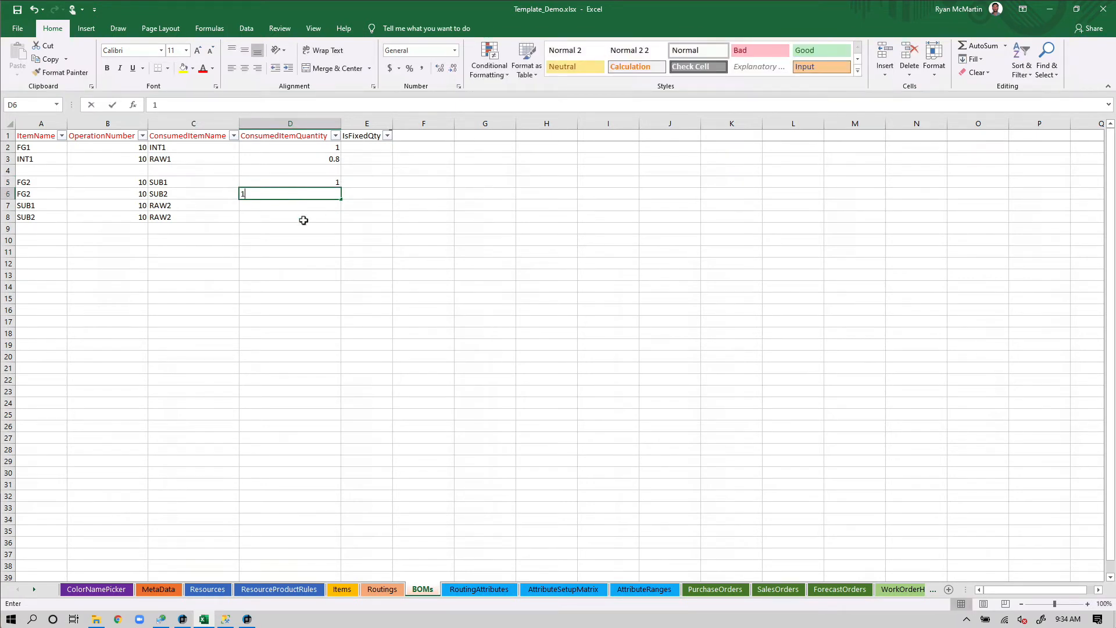
left_click(300, 220)
Set ConsumedItemQuantity to 2 for the RAW2 consumed by SUB1 and SUB2
left_click(294, 207)
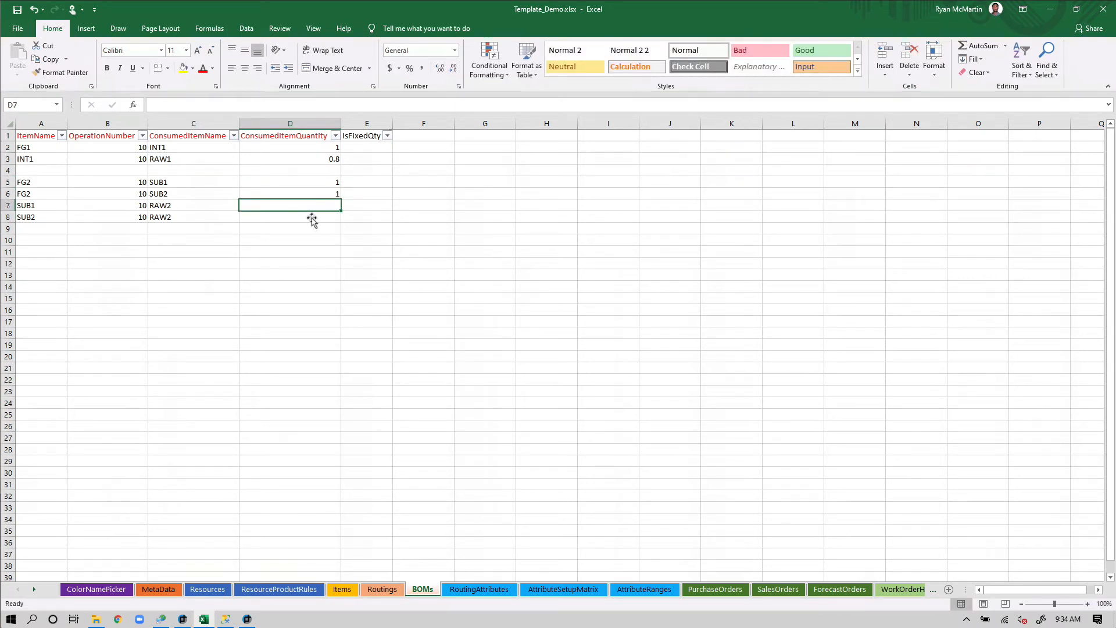
key("Return")
type("2")
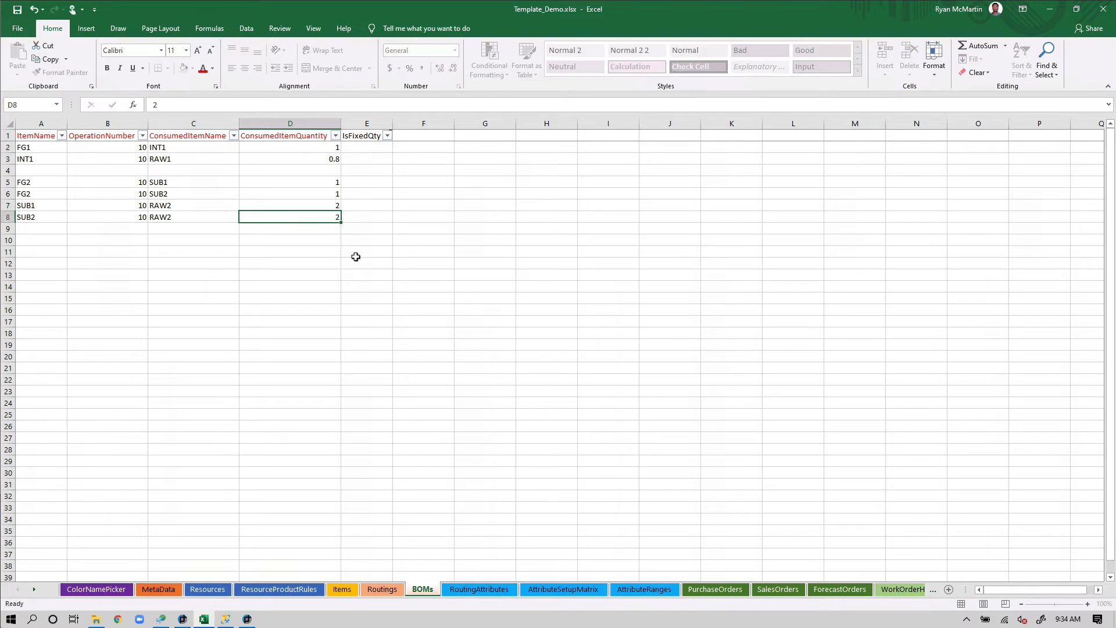
key("Return")
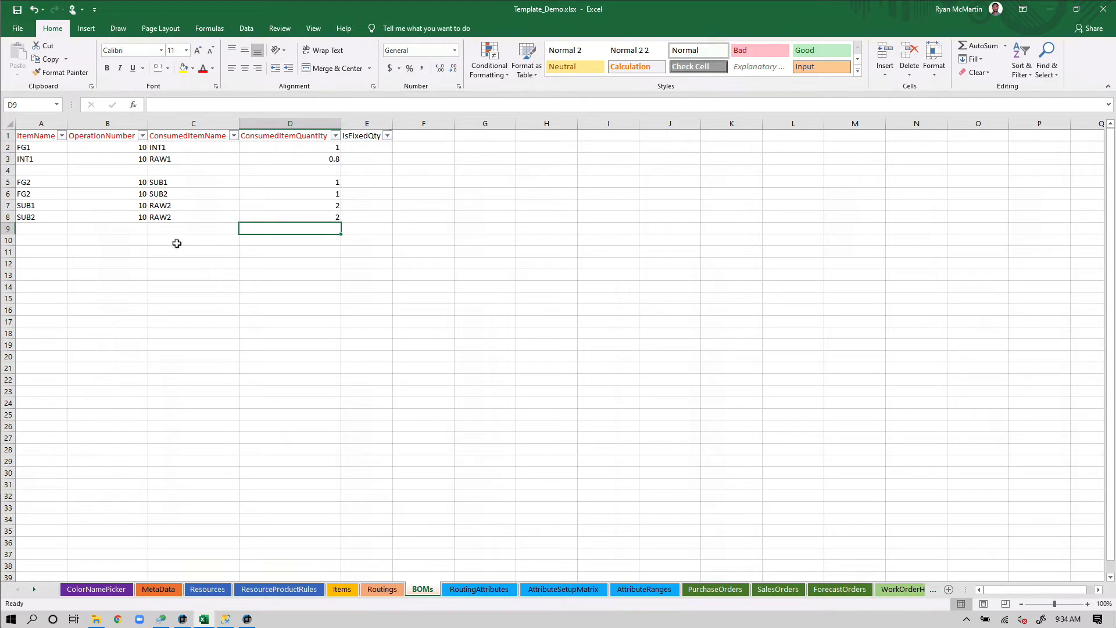
Set IsFixedQty to 100 for the RAW2 consumed by SUB2 in the BOMs sheet
left_click(361, 192)
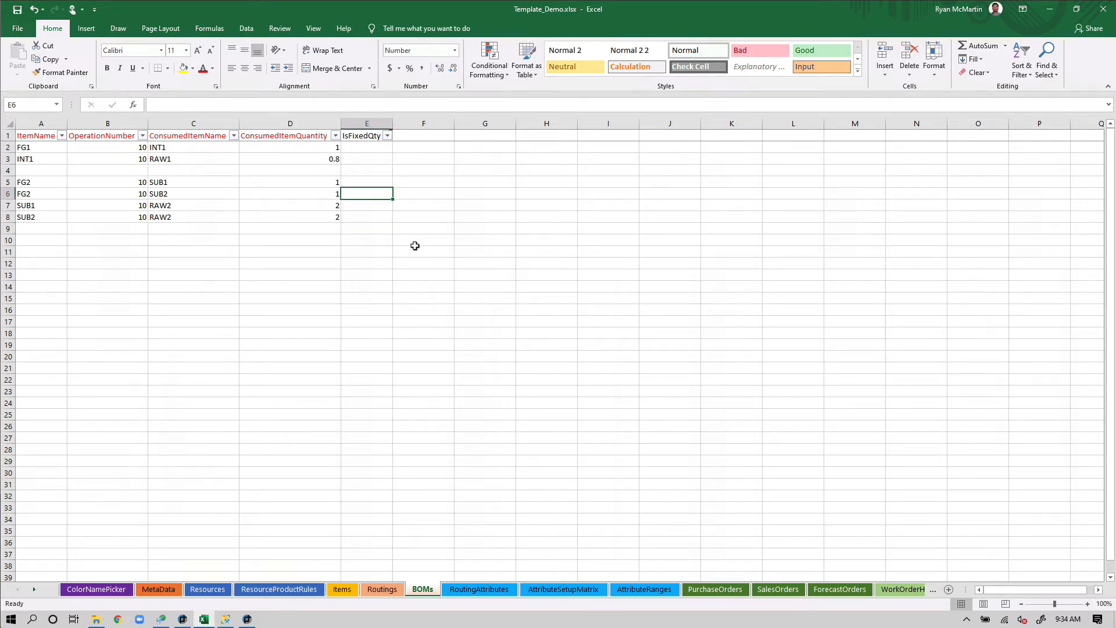
left_click(39, 184)
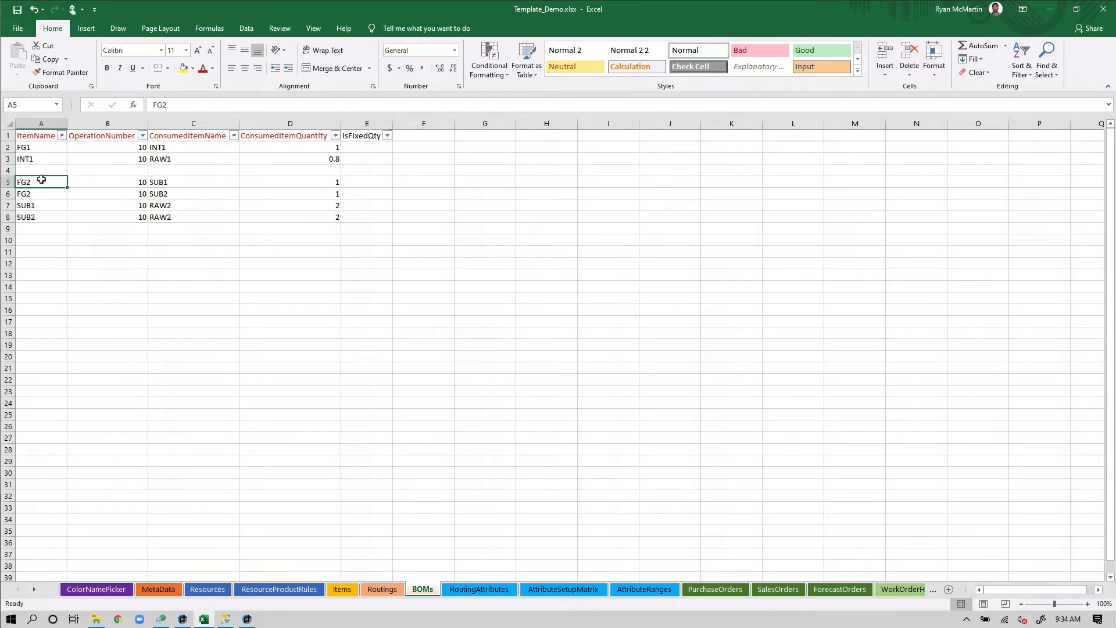
left_click(366, 182)
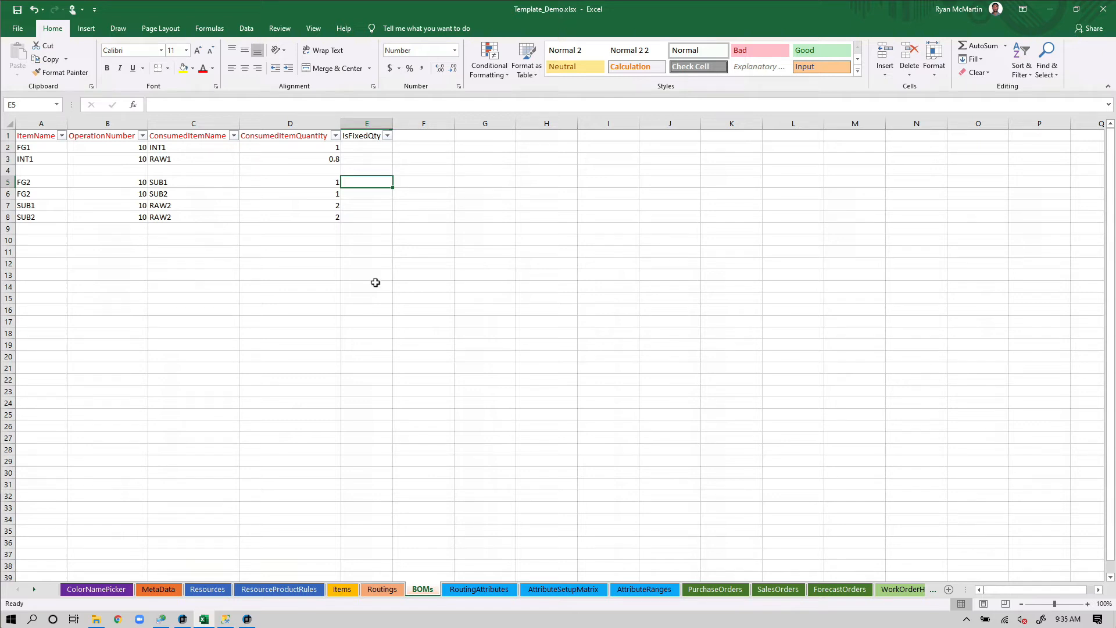
left_click(360, 215)
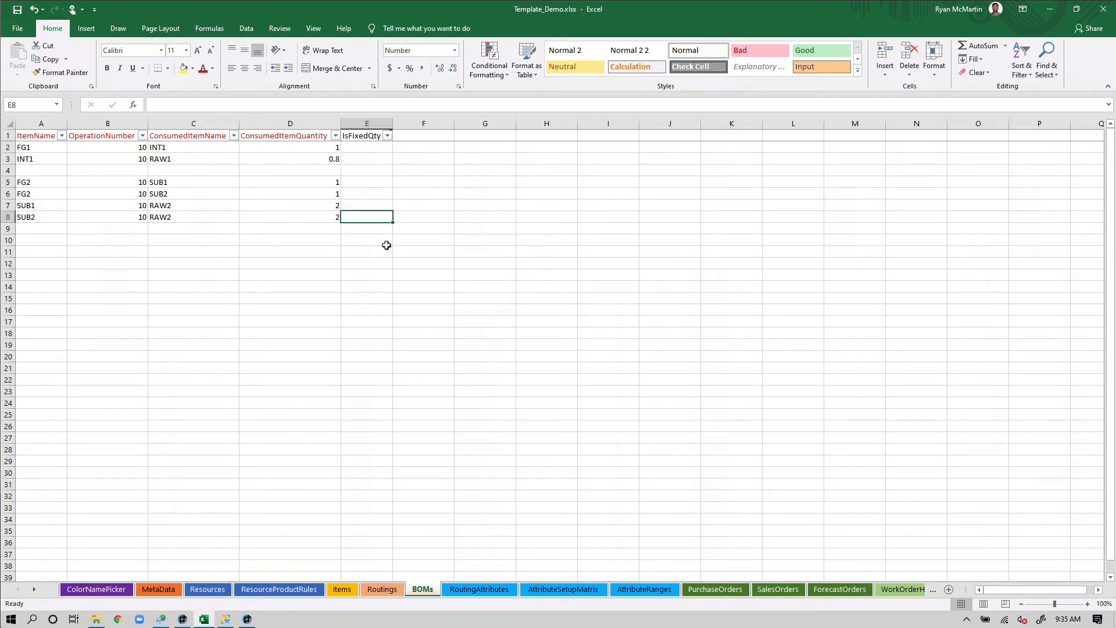
type("1")
left_click(395, 261)
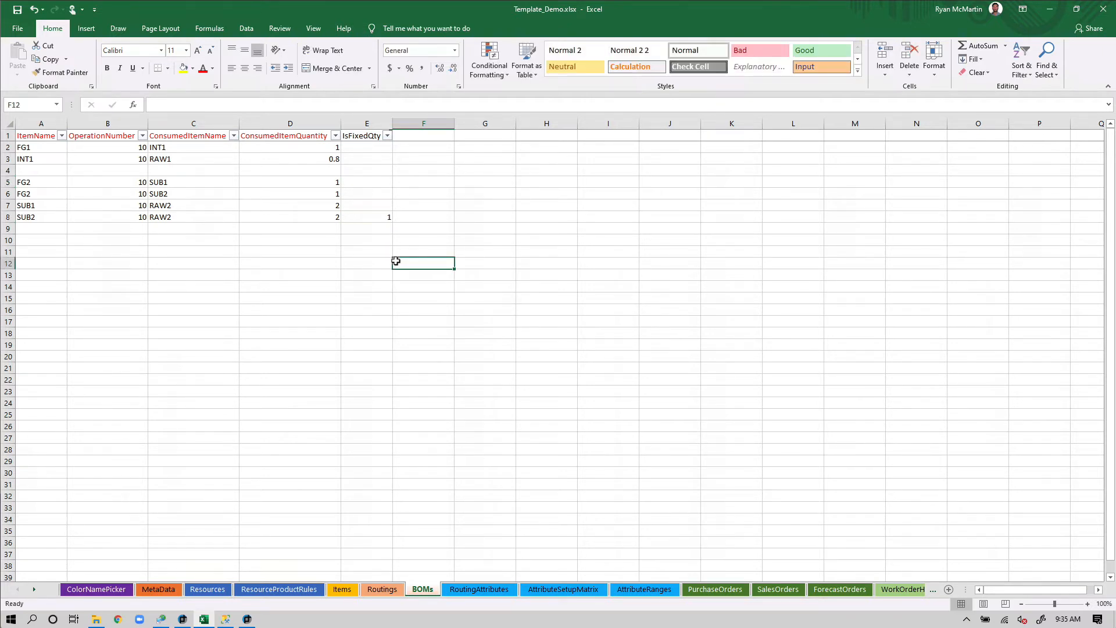
left_click(376, 215)
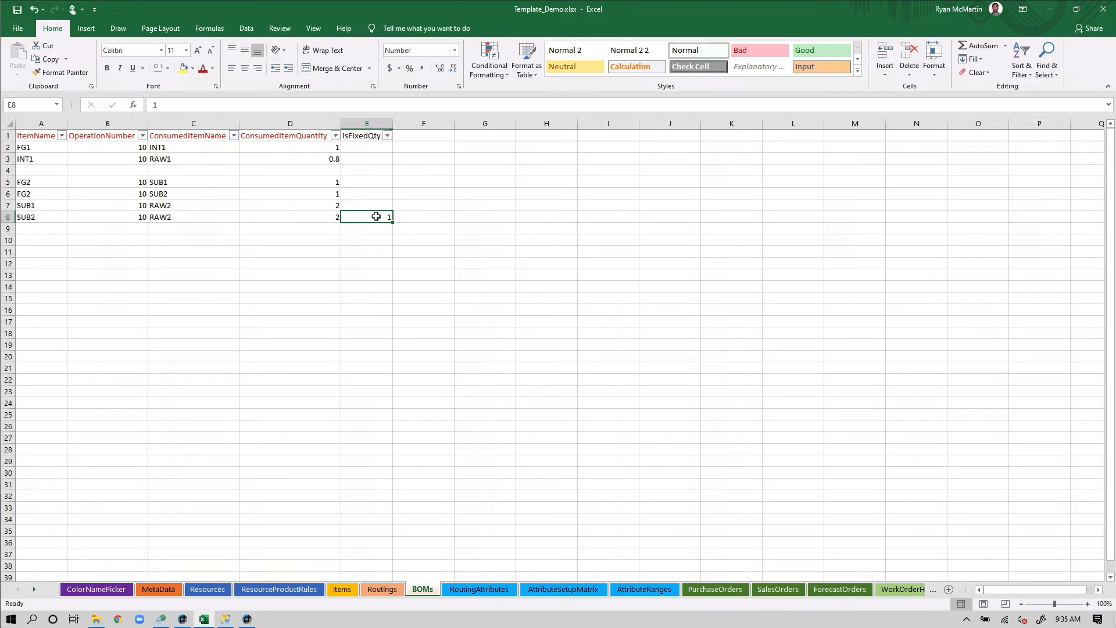
type("100")
key("Return")
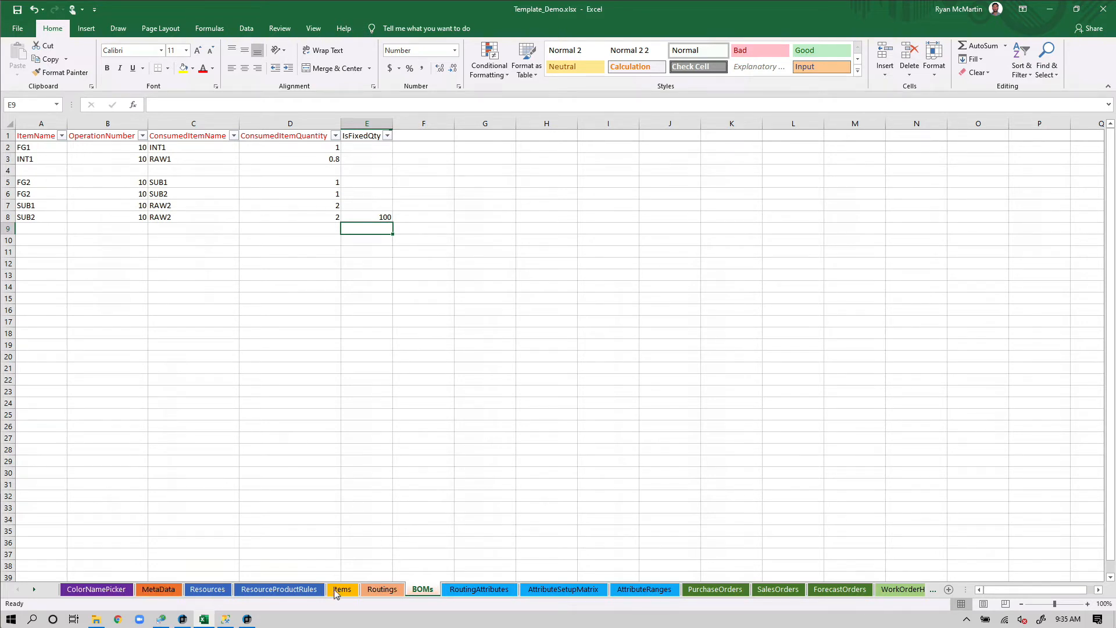
Look through the attribute, purchase order, sales order, forecast order and work order header sheets to review their columns
left_click(479, 589)
left_click(563, 589)
left_click(661, 590)
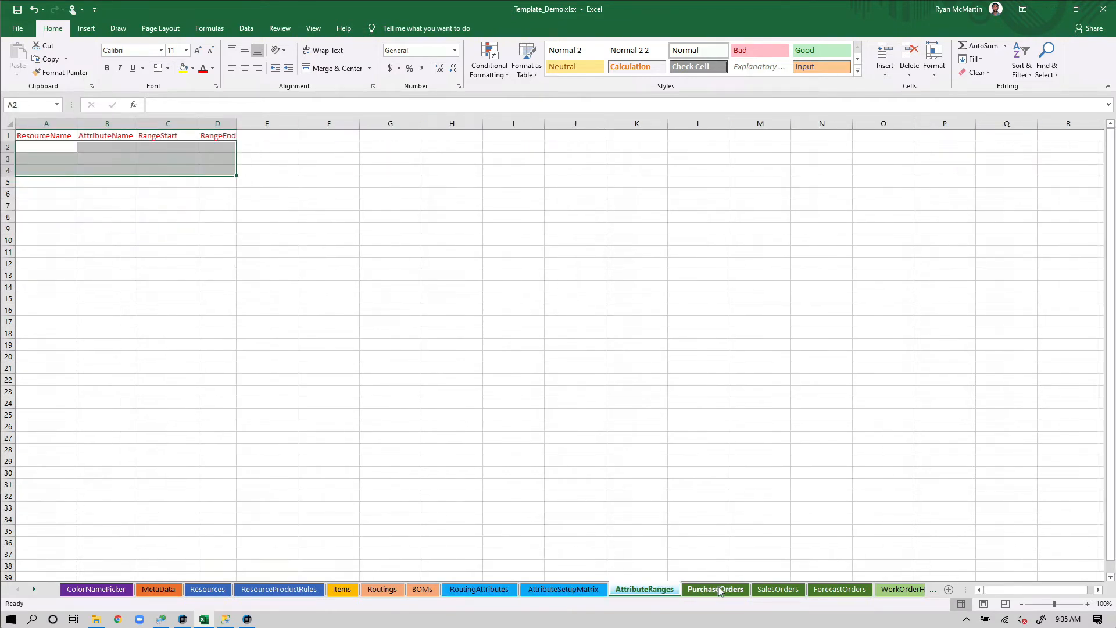
left_click(716, 589)
left_click(778, 589)
left_click(842, 589)
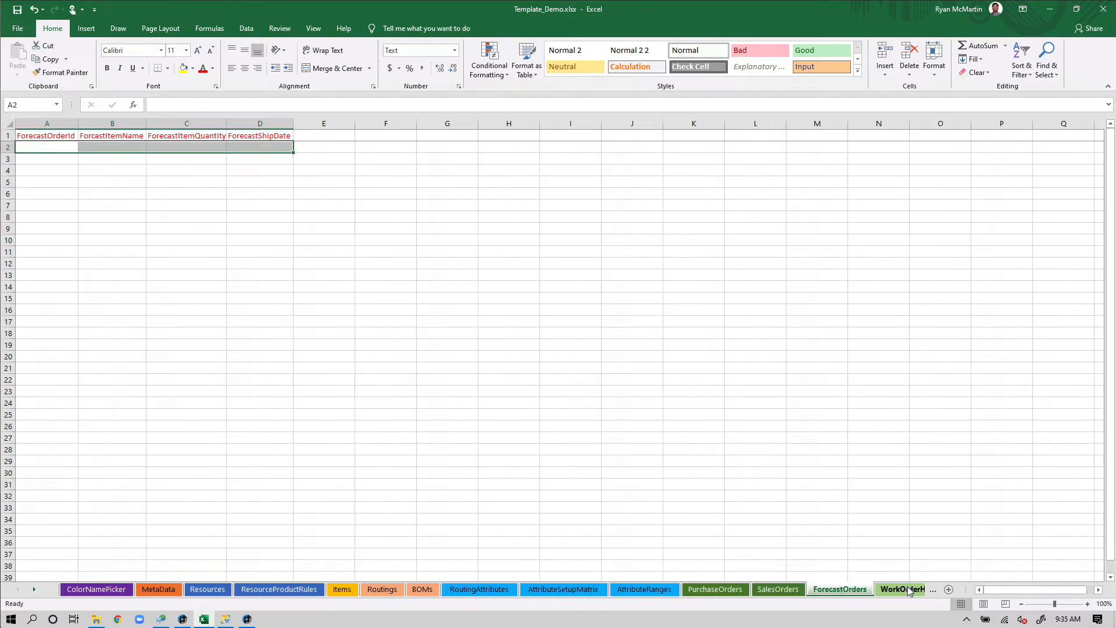
left_click(905, 589)
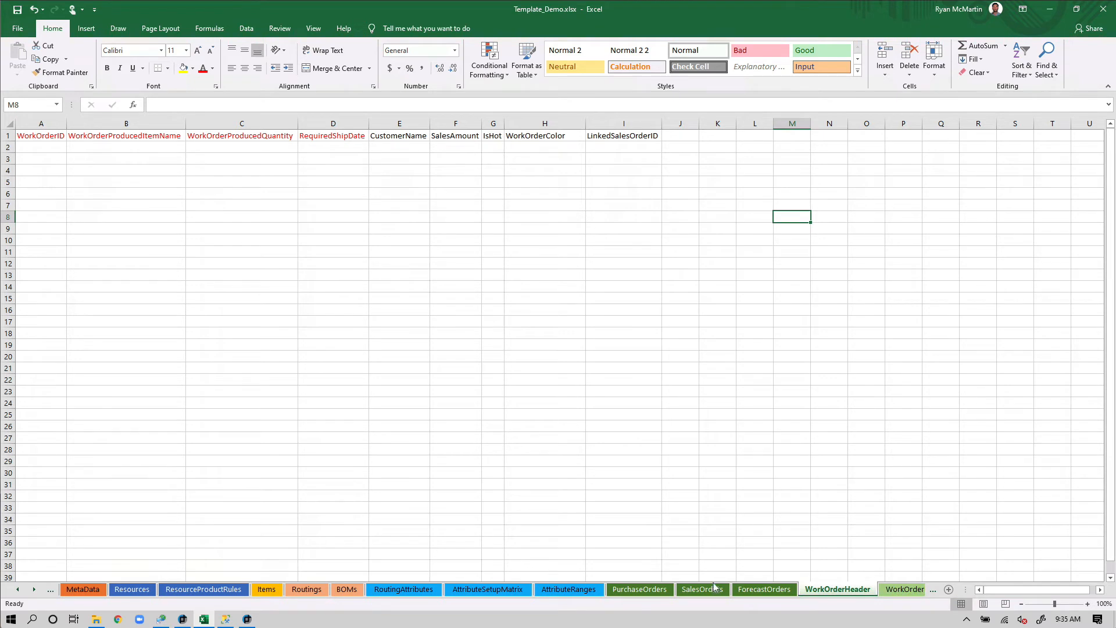
left_click(763, 589)
left_click(213, 379)
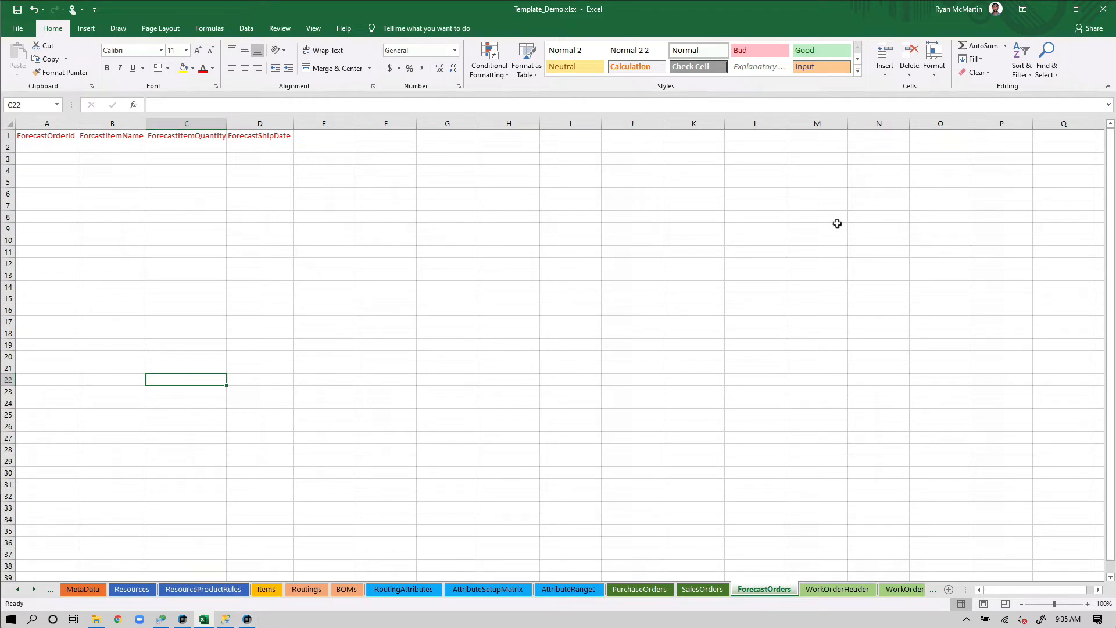
Close Template_Demo.xlsx with its changes saved and refresh the planning data in PlanetTogether APS
left_click(1104, 9)
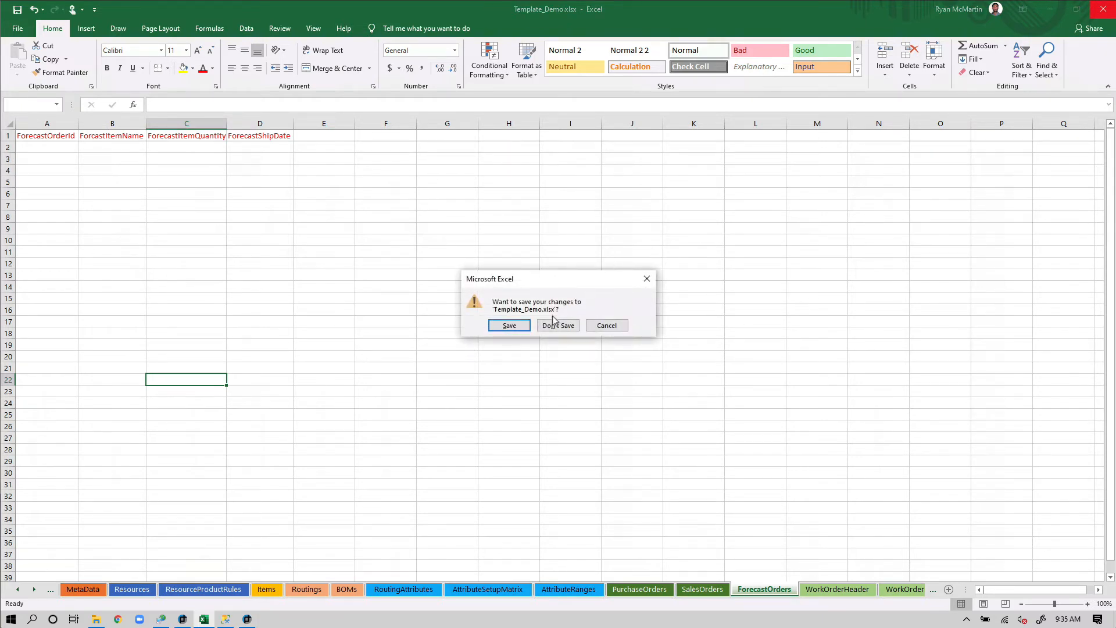
left_click(505, 325)
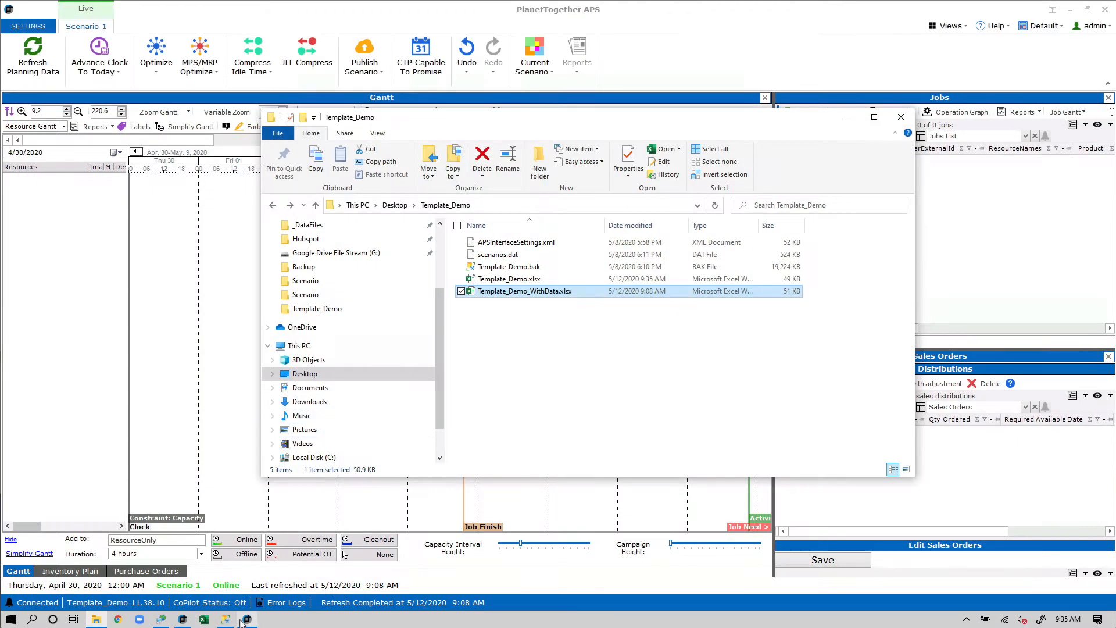
double_click(272, 117)
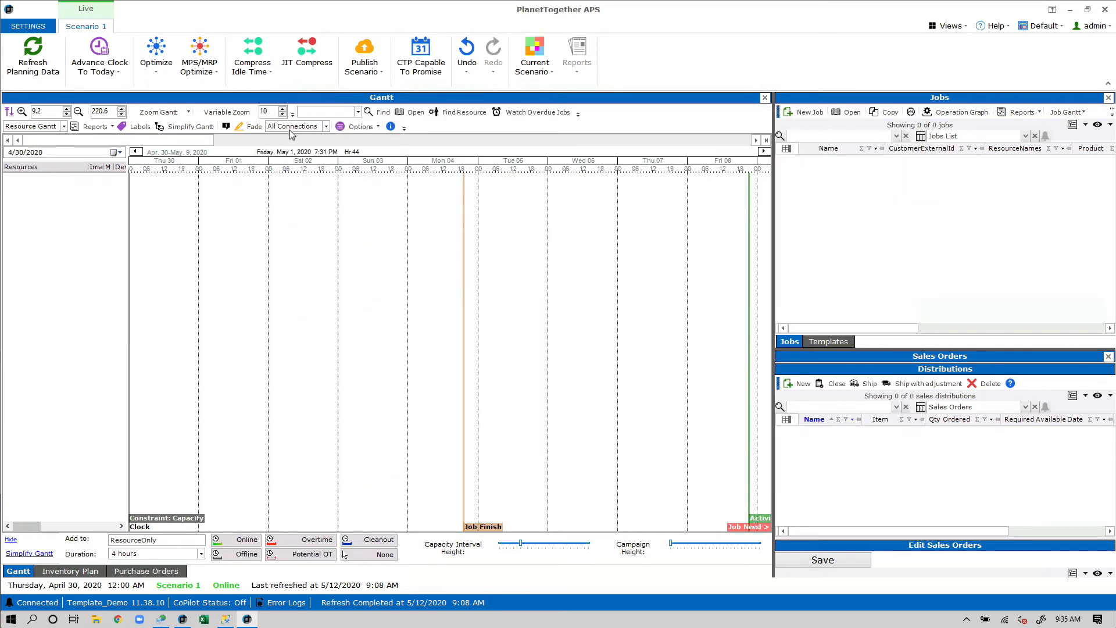
left_click(28, 52)
left_click(36, 77)
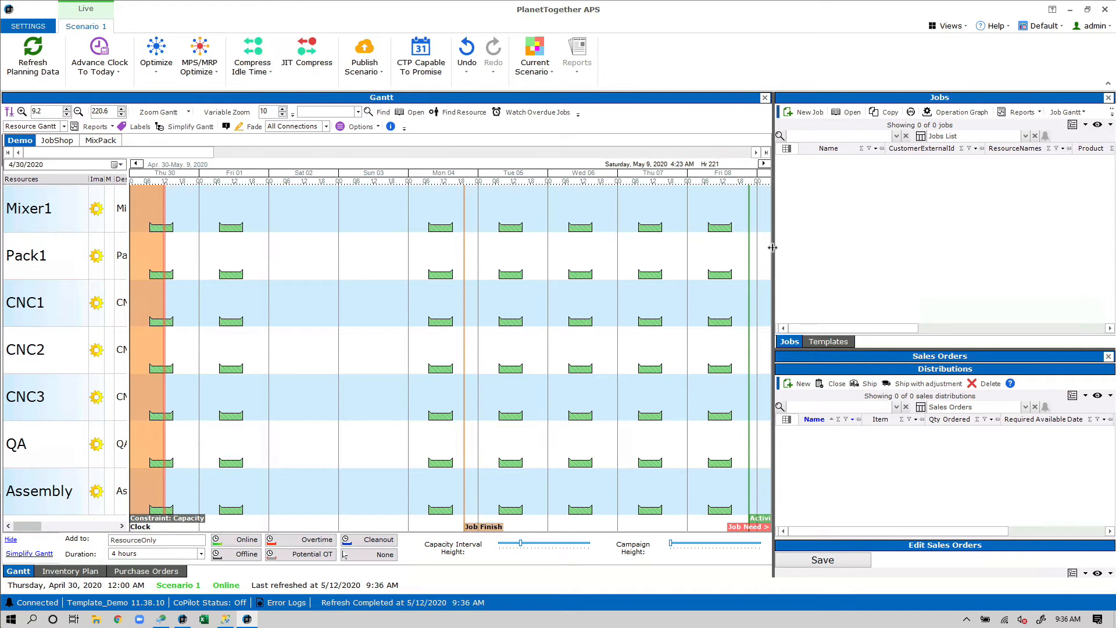
Examine the imported templates and the Mixer1 resource's work assignment, optimization, display and capacity settings
left_click_drag(773, 251, 732, 253)
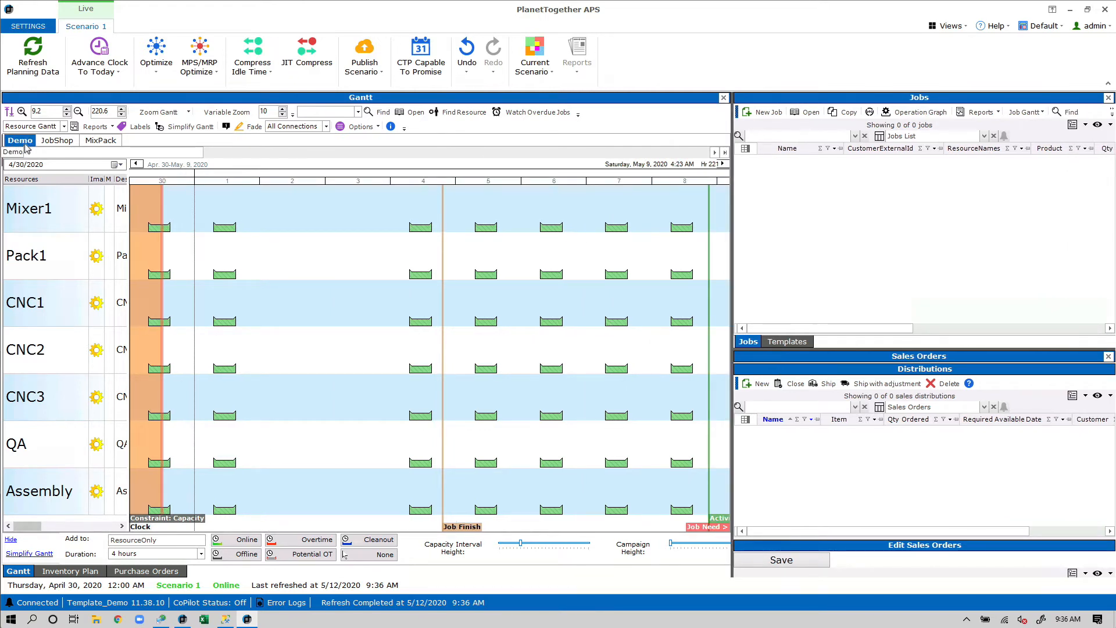
left_click(787, 342)
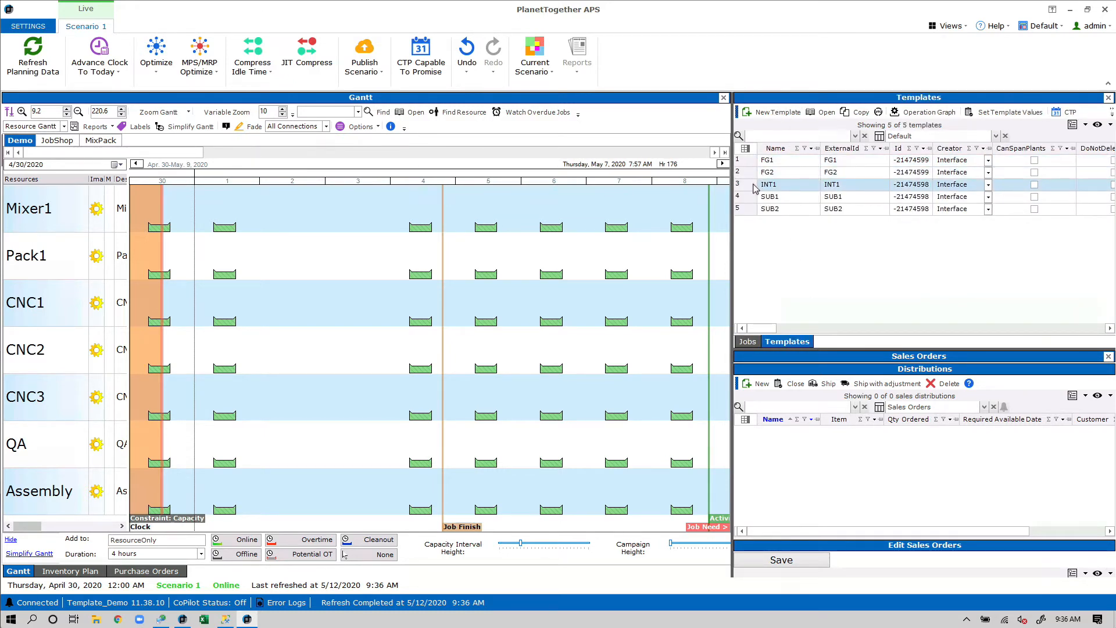
left_click(62, 210)
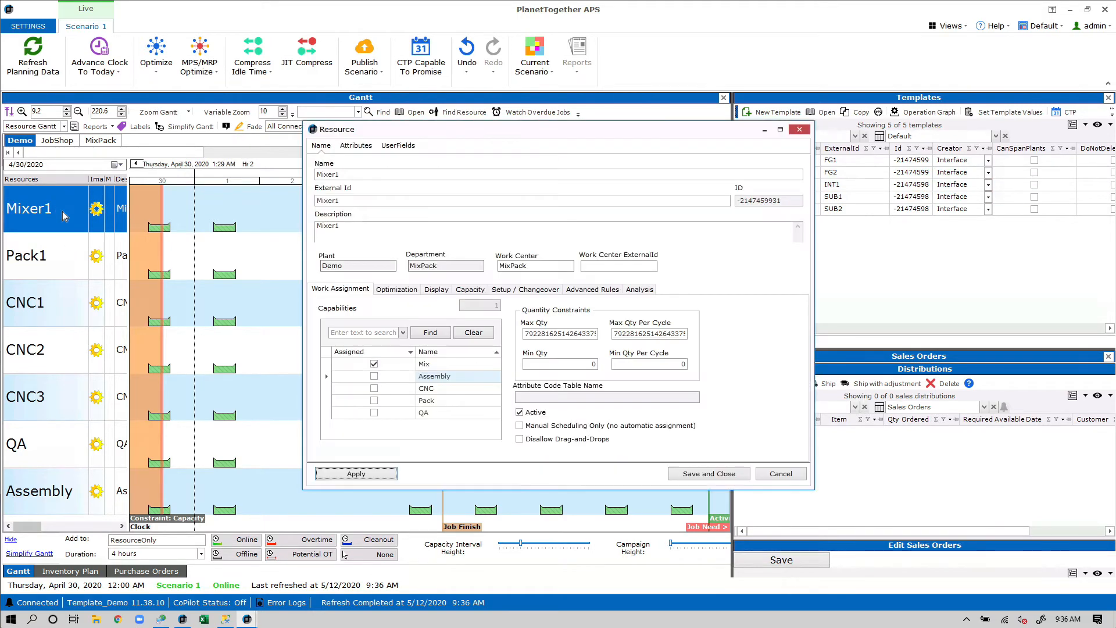
left_click(401, 290)
left_click(436, 289)
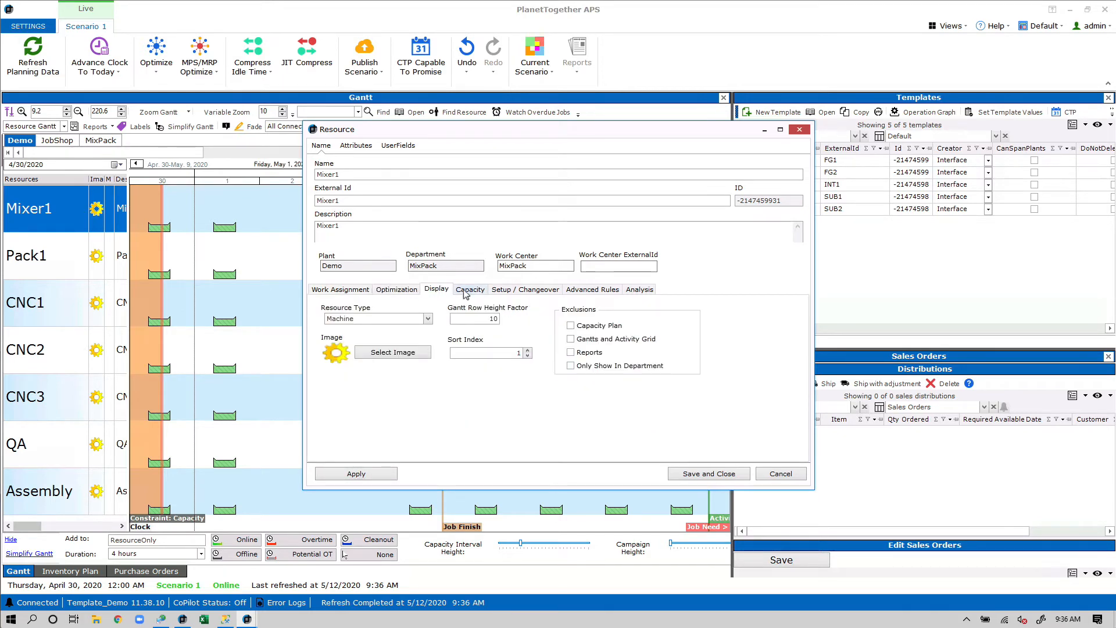
left_click(470, 289)
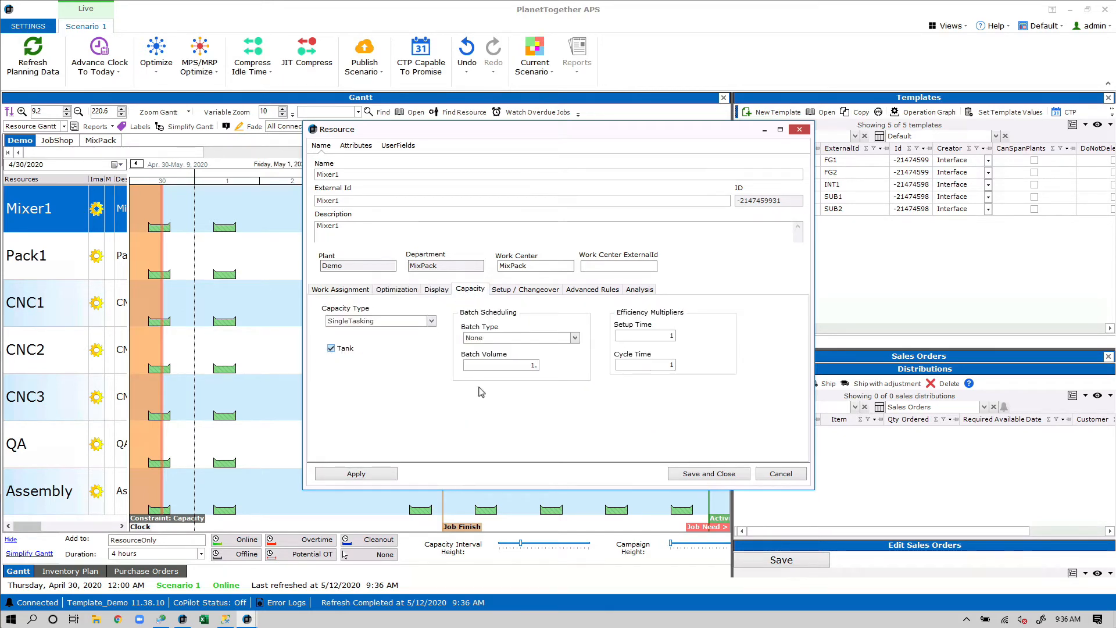
left_click(776, 474)
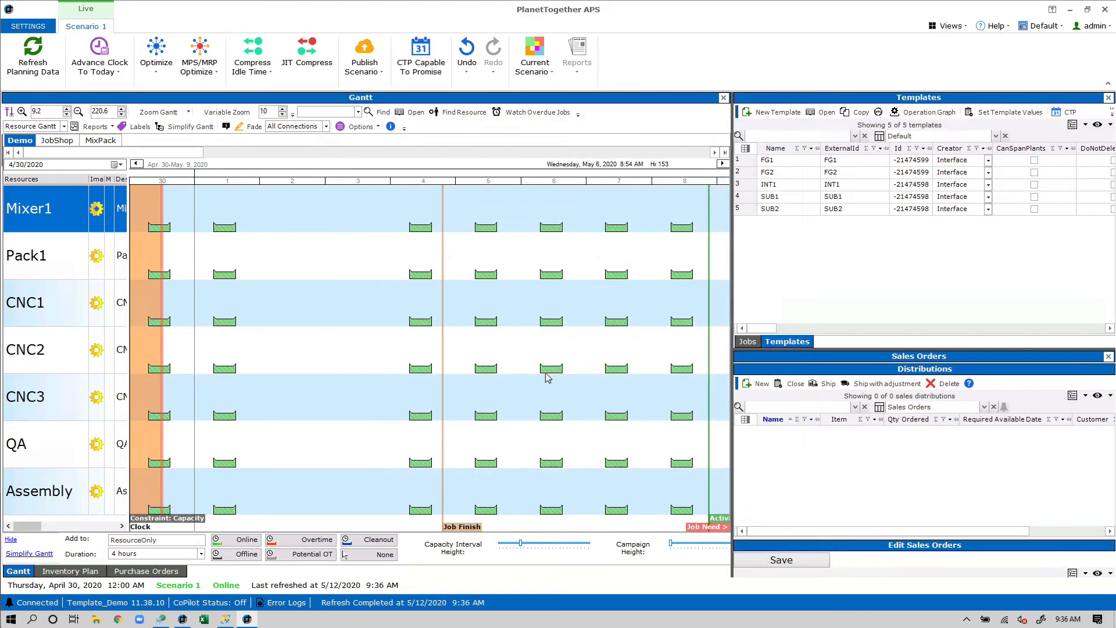
Reopen Template_Demo.xlsx in Excel and go to the SalesOrders sheet
right_click(204, 619)
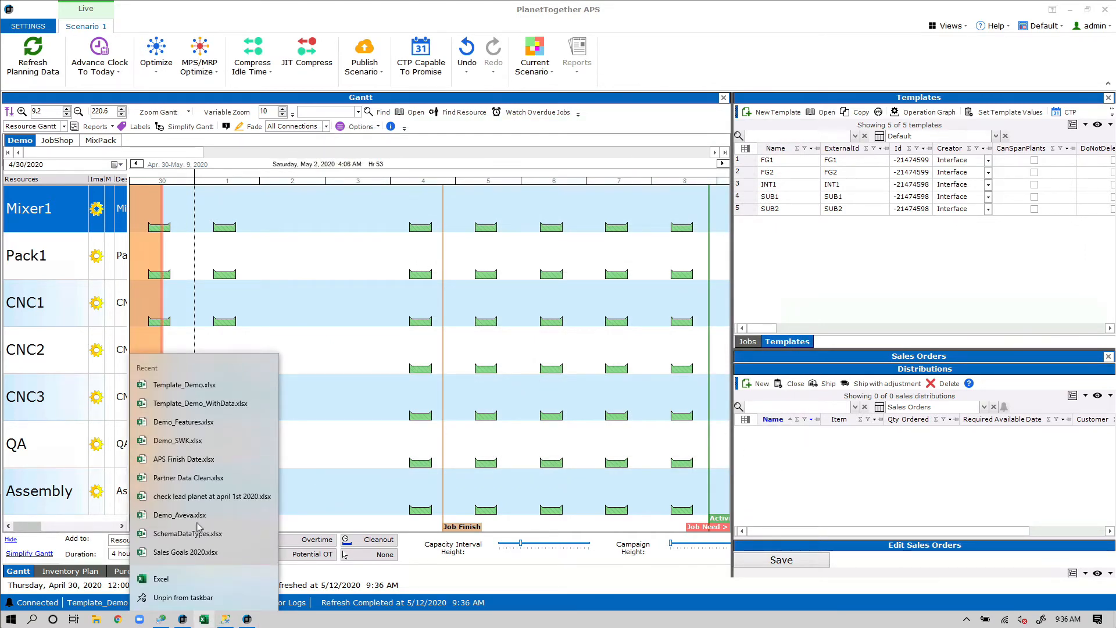
left_click(218, 385)
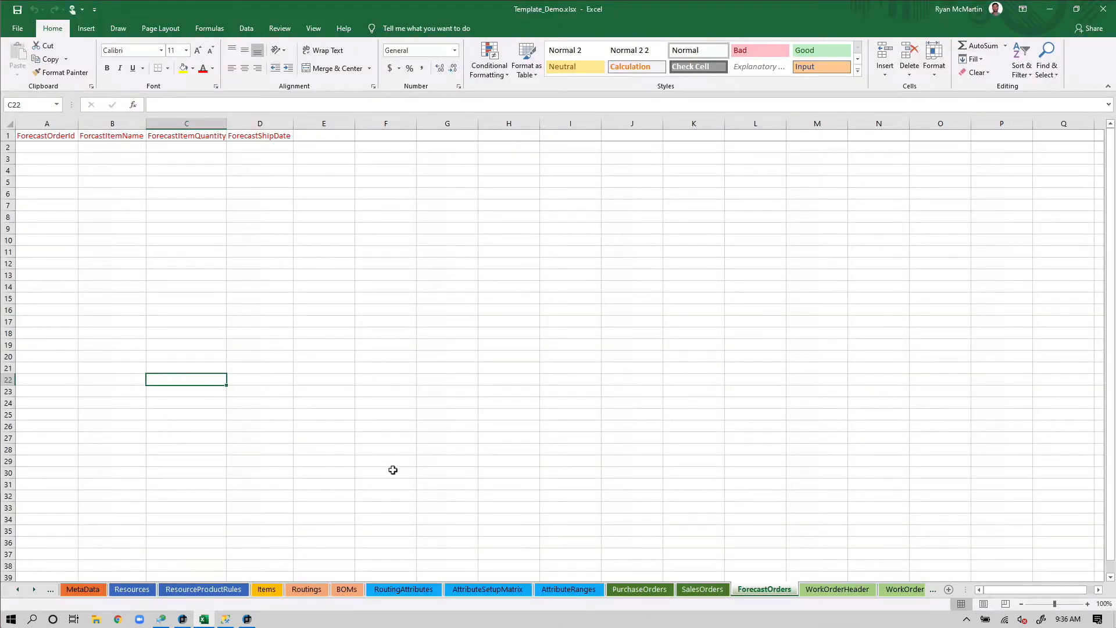
left_click(702, 591)
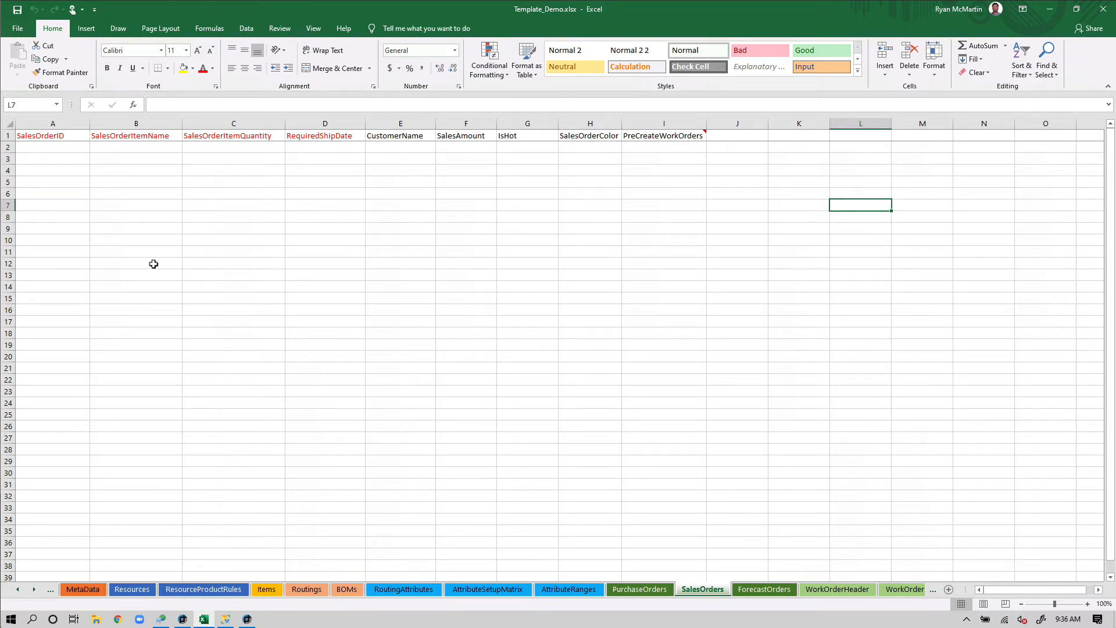
Enter the first sales order's ID with item FG1, quantity 1000 and required ship date 5/10
left_click(63, 150)
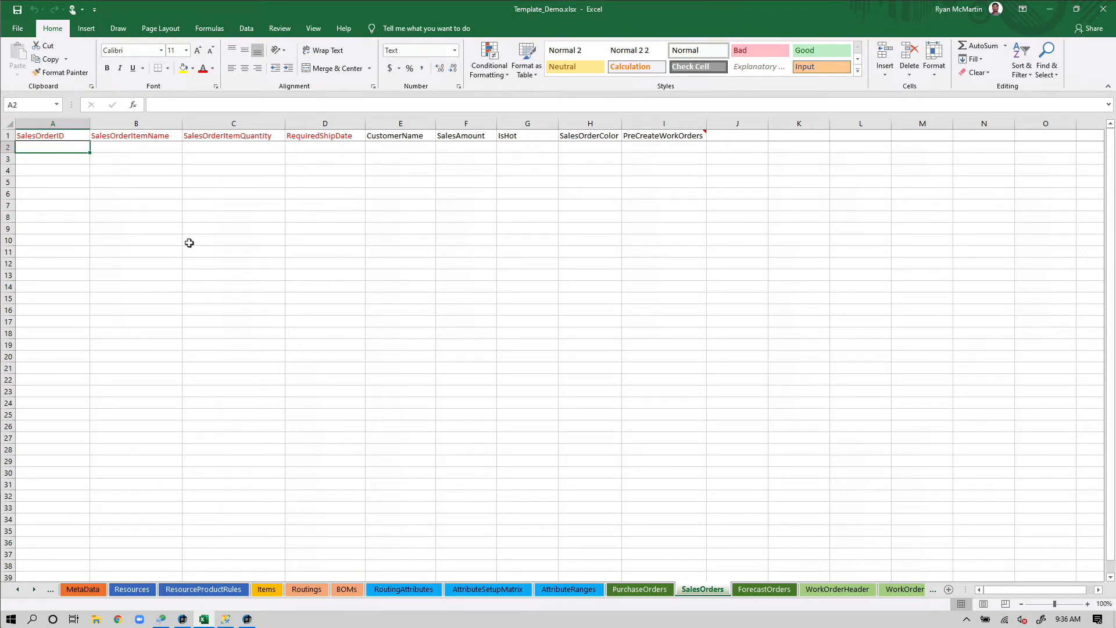
type("1")
key("Tab")
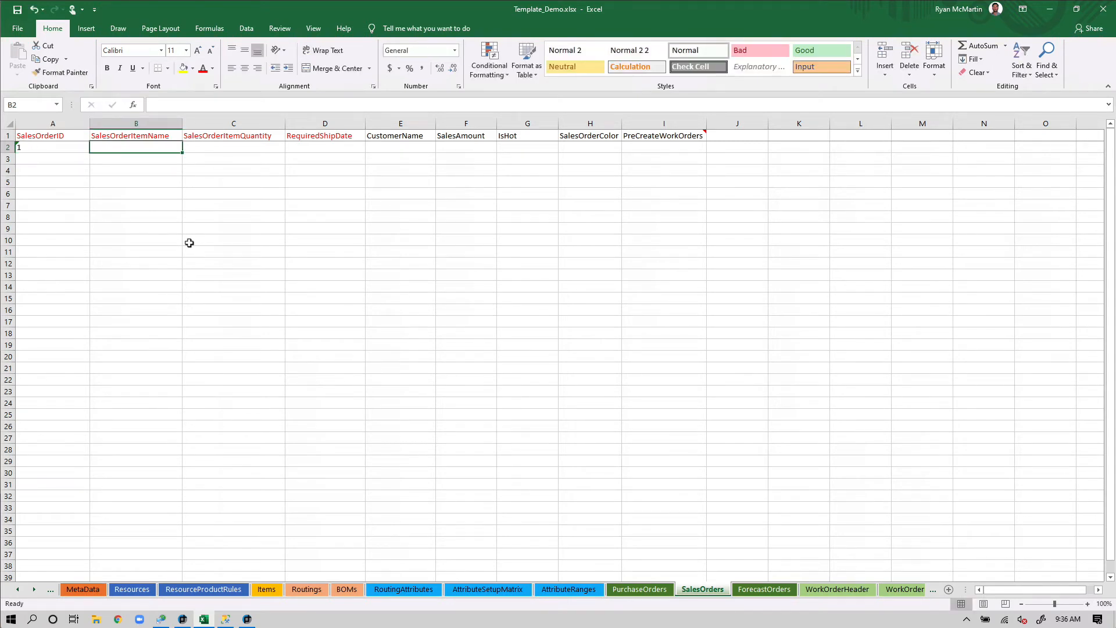
type("FG1")
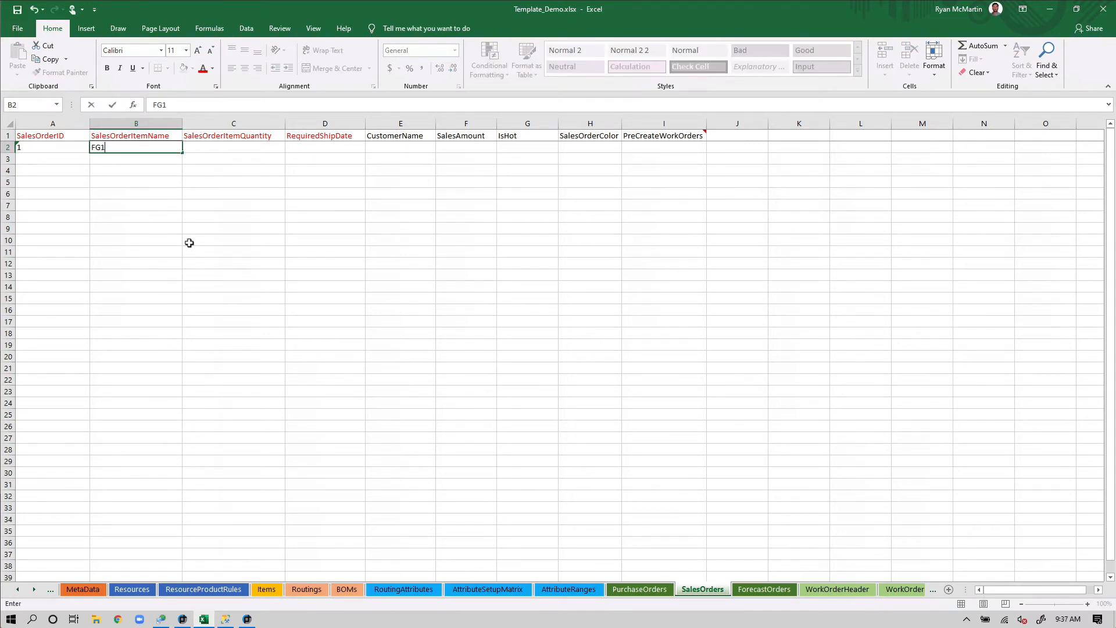
key("Tab")
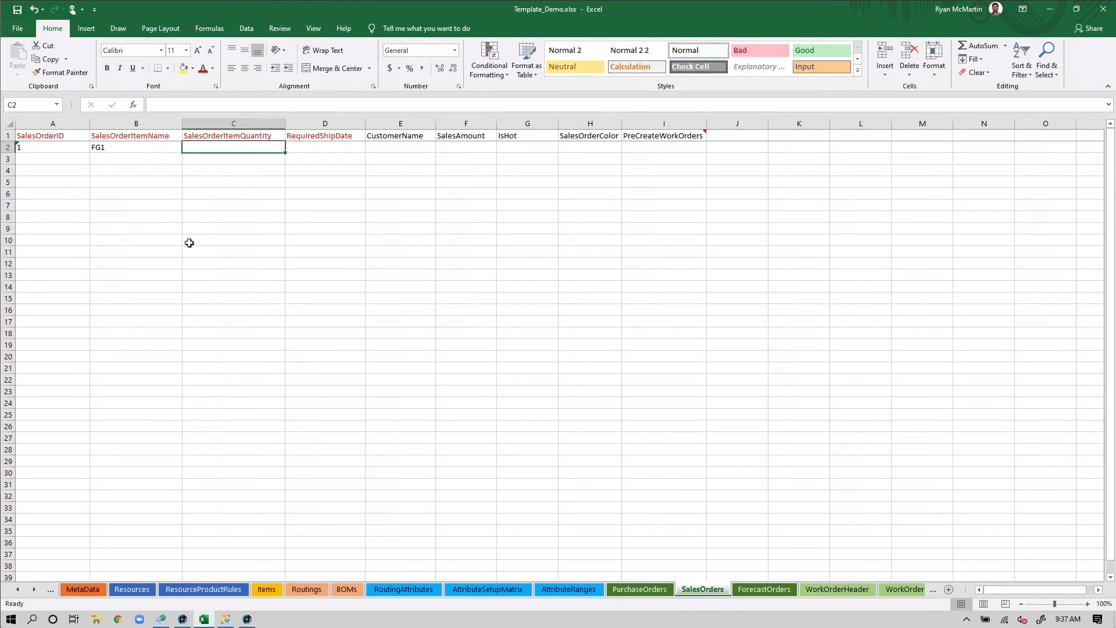
type("1000")
key("Tab")
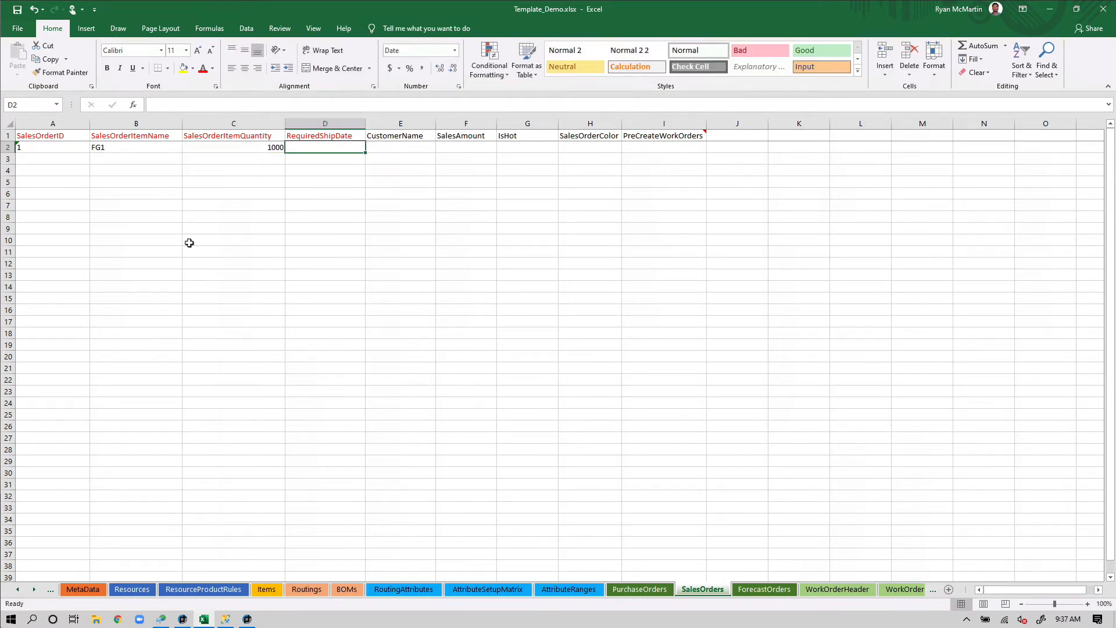
type("5/10")
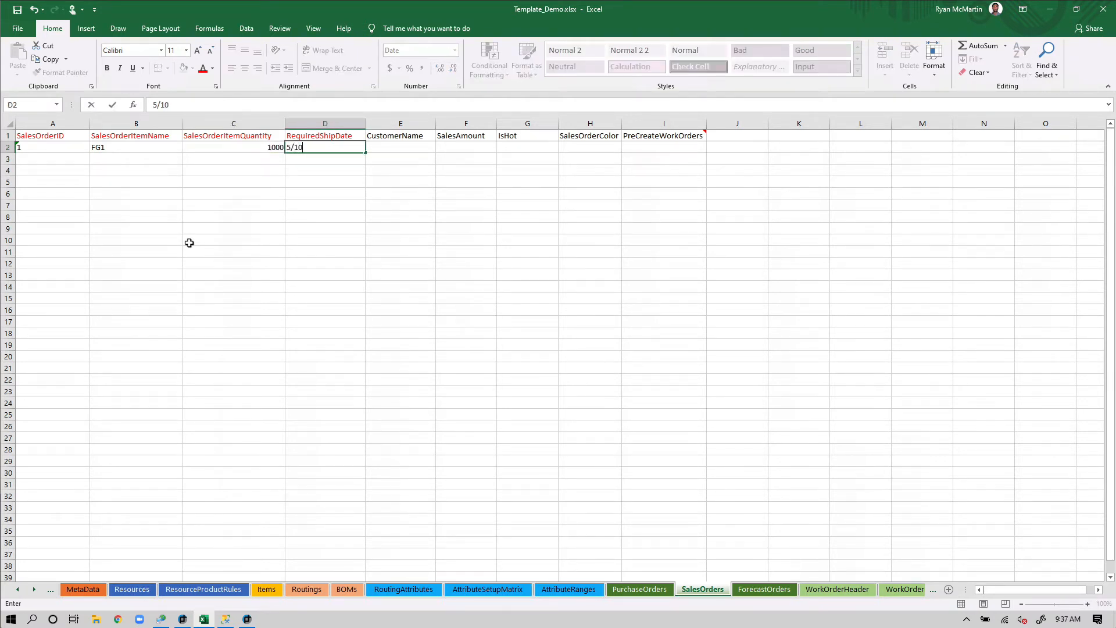
key("Tab")
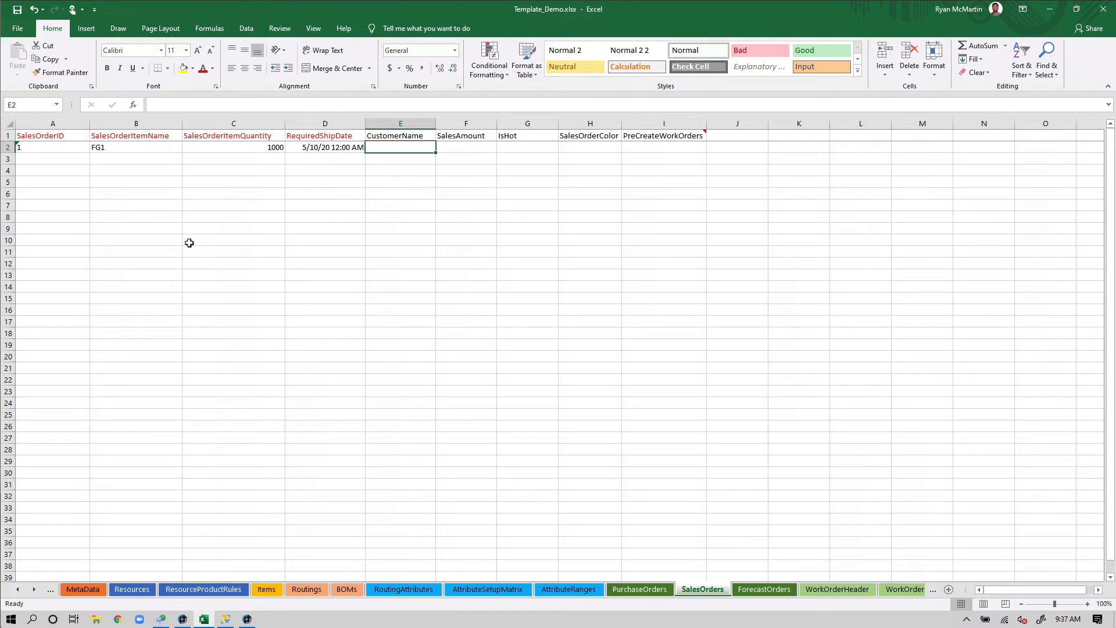
Set the FG1 sales order's CustomerName to Walmart and SalesAmount to 1000, skipping IsHot
type("Walmart")
key("Tab")
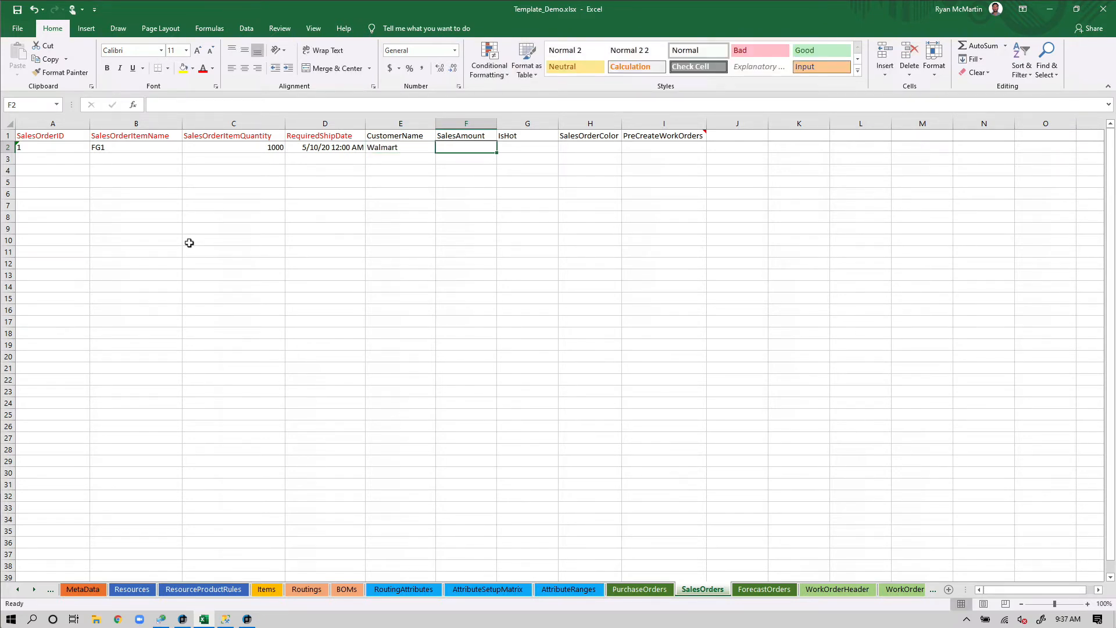
type("1000")
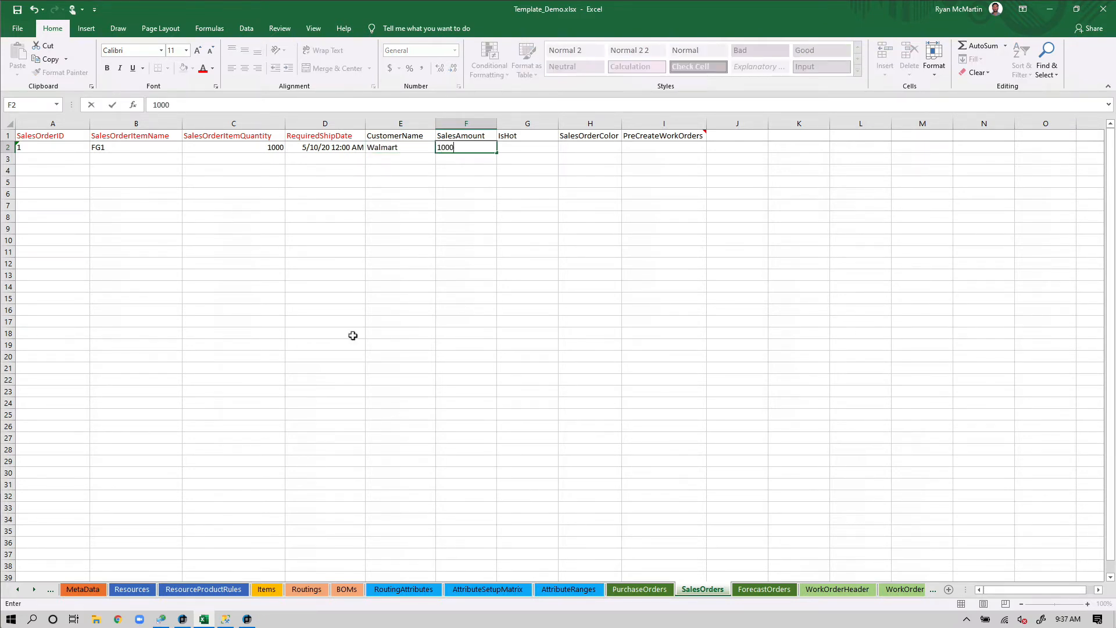
key("Tab")
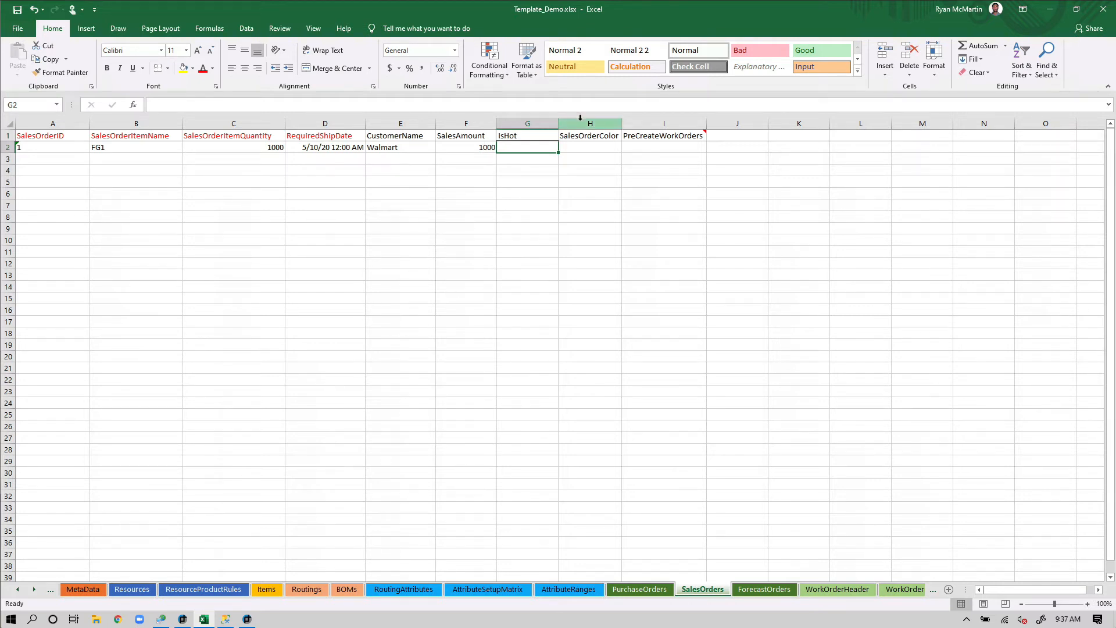
left_click(597, 150)
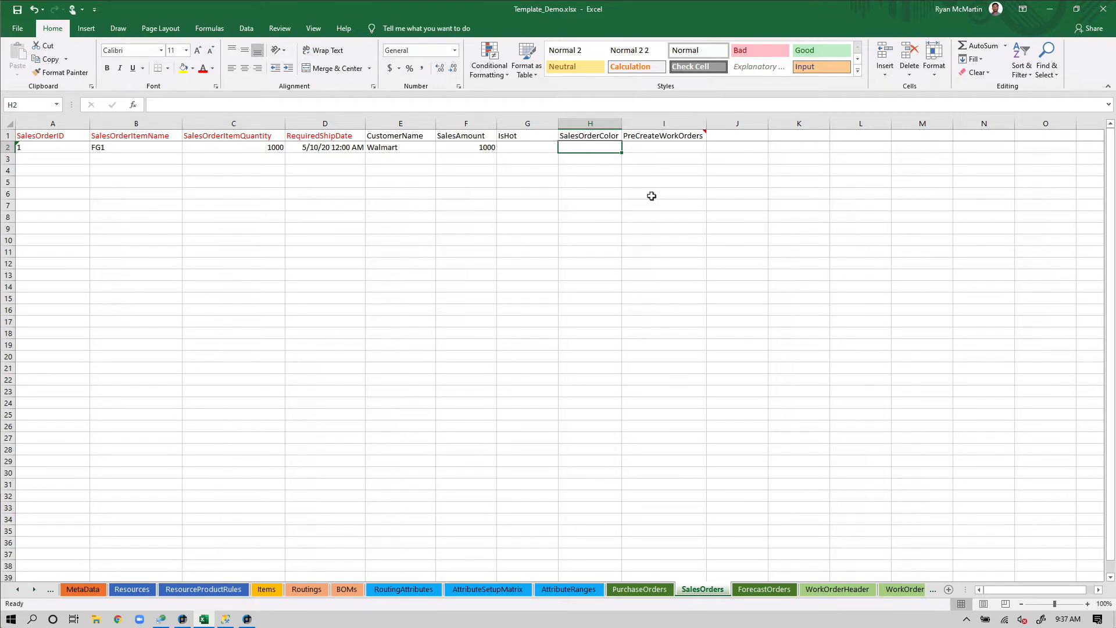
Enter the second sales order's ID with item FG2 and quantity 1000
mouse_move(660, 137)
left_click(74, 158)
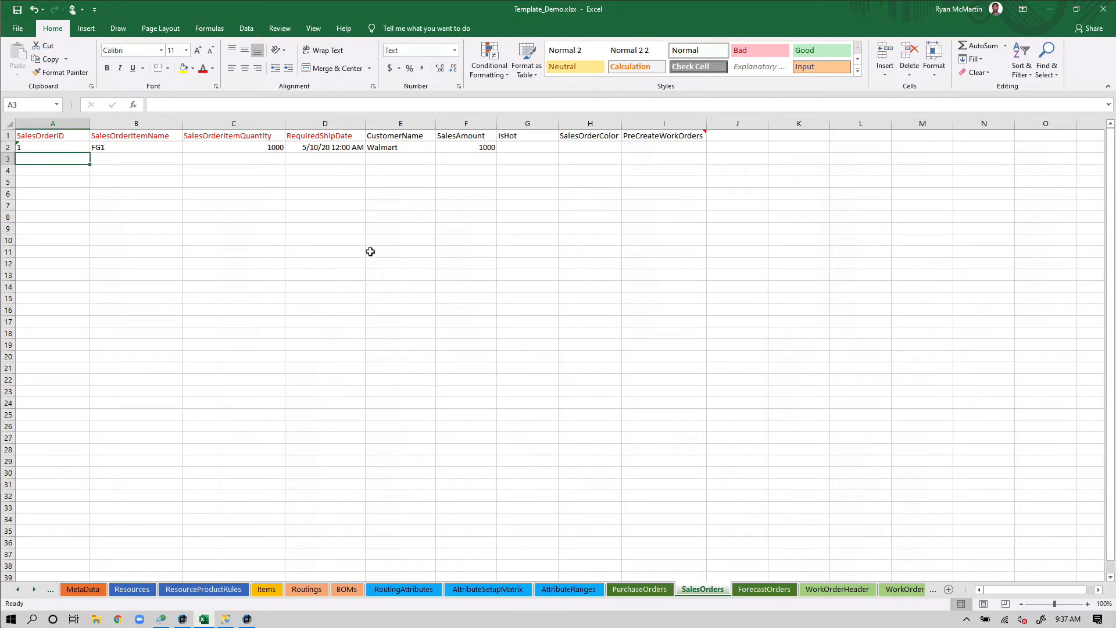
type("2")
key("Tab")
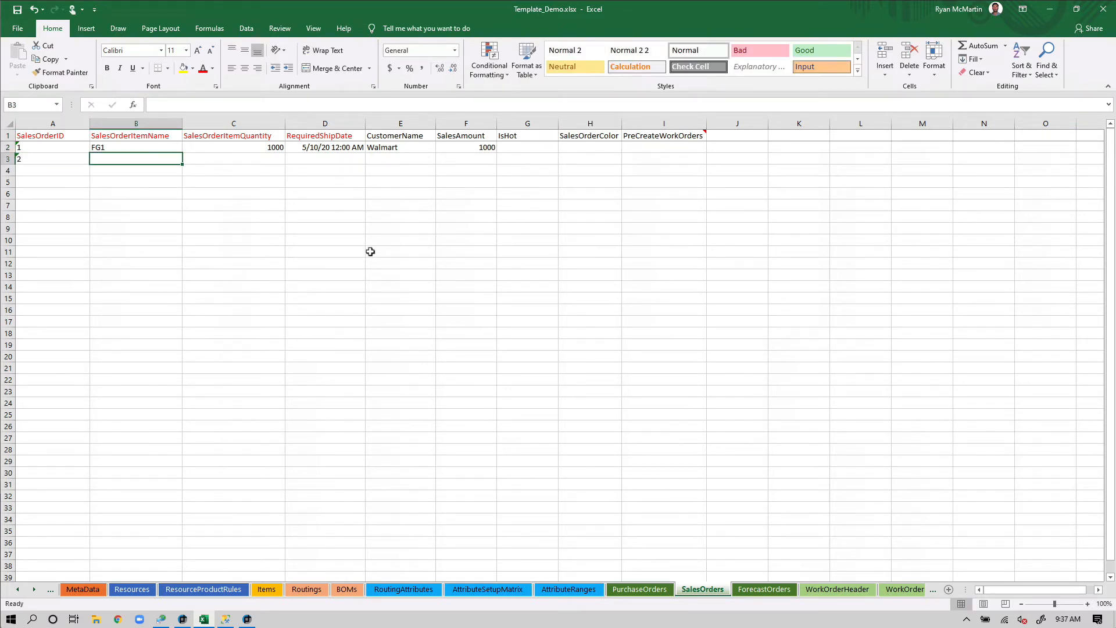
type("FG2")
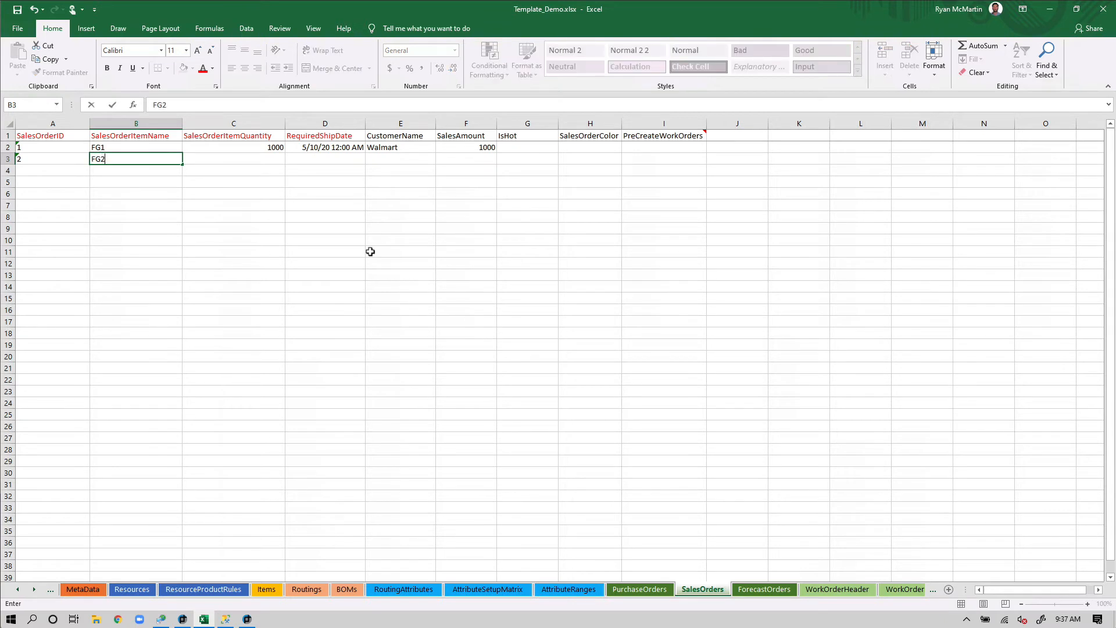
key("Tab")
type("1000")
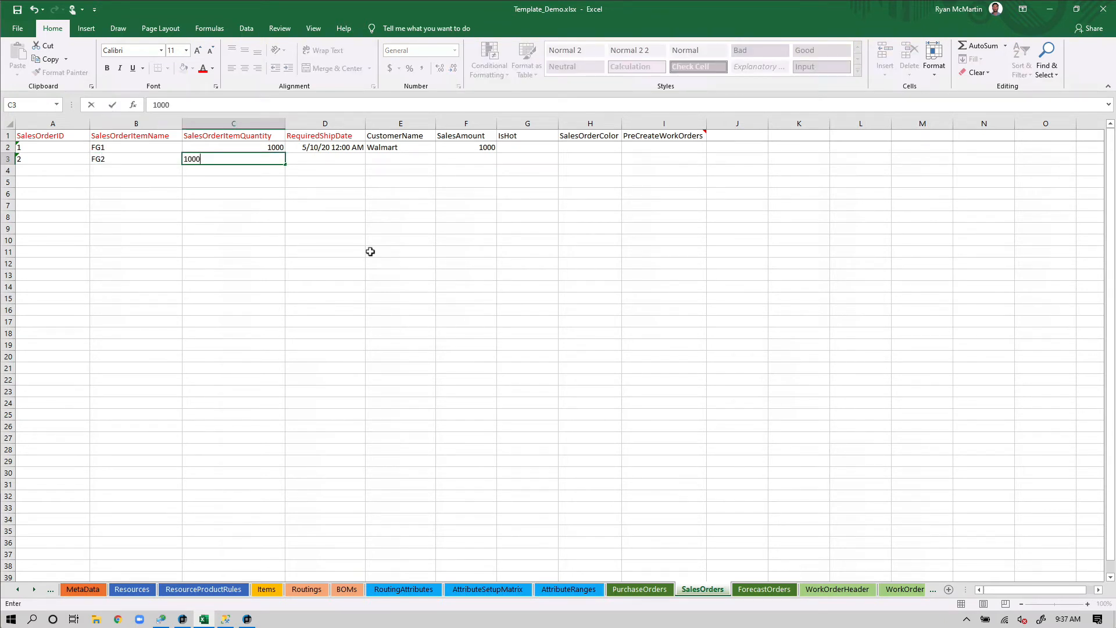
key("Tab")
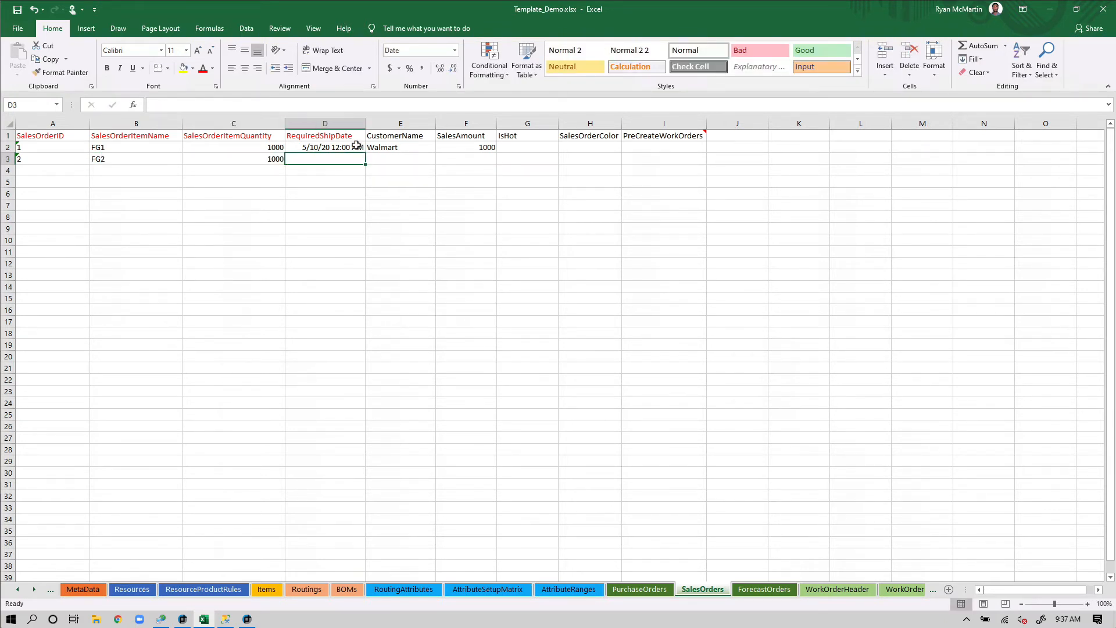
Copy the first order's RequiredShipDate, CustomerName and SalesAmount into the FG2 sales order row
left_click_drag(360, 150, 443, 151)
key("ctrl+c")
left_click(344, 160)
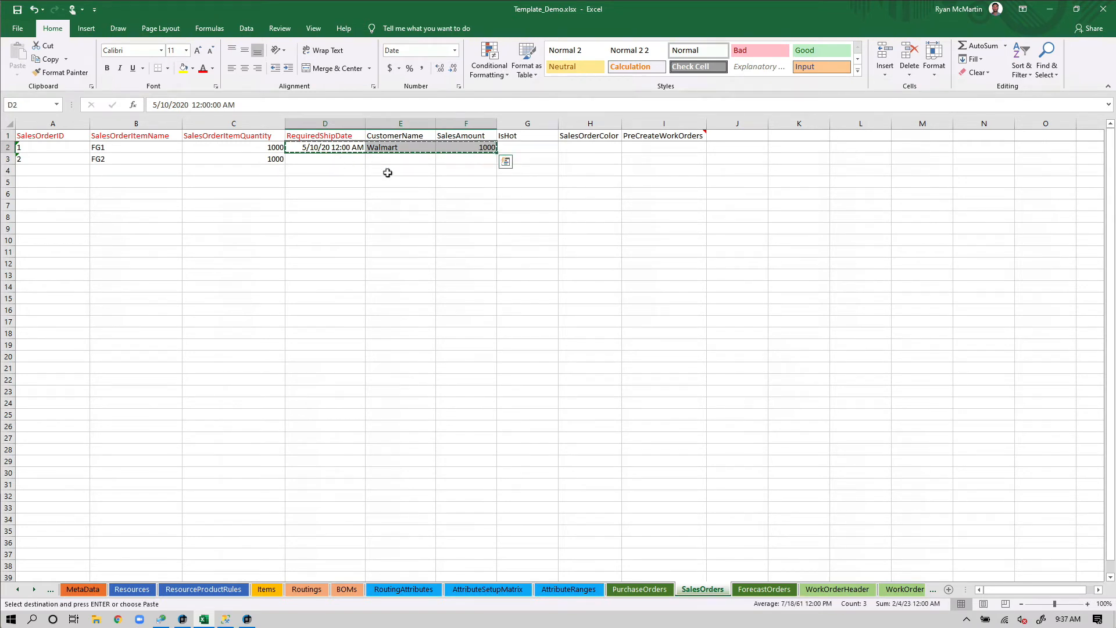
key("ctrl+v")
left_click(442, 204)
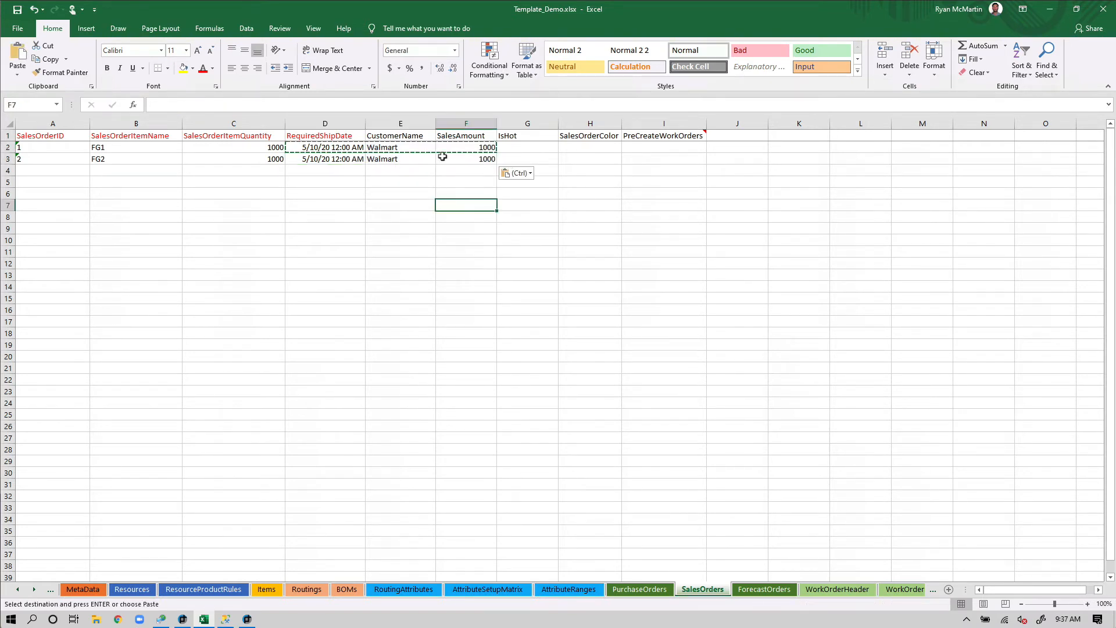
Set both IsHot and PreCreateWorkOrders to 1 for the FG2 sales order
left_click(518, 158)
type("1")
key("Tab")
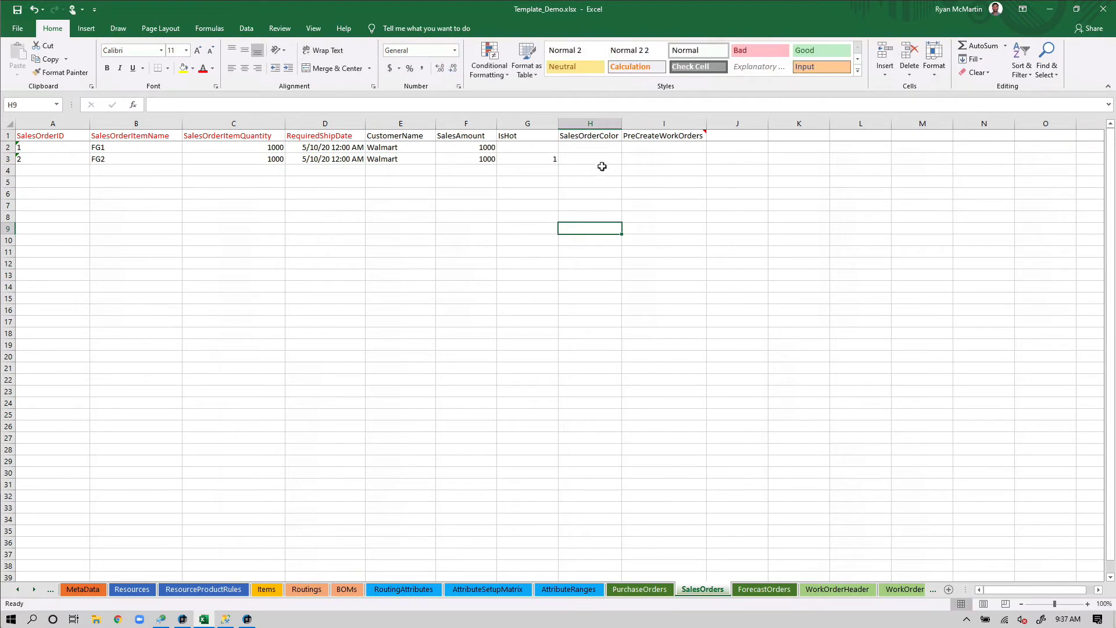
left_click(666, 157)
type("1")
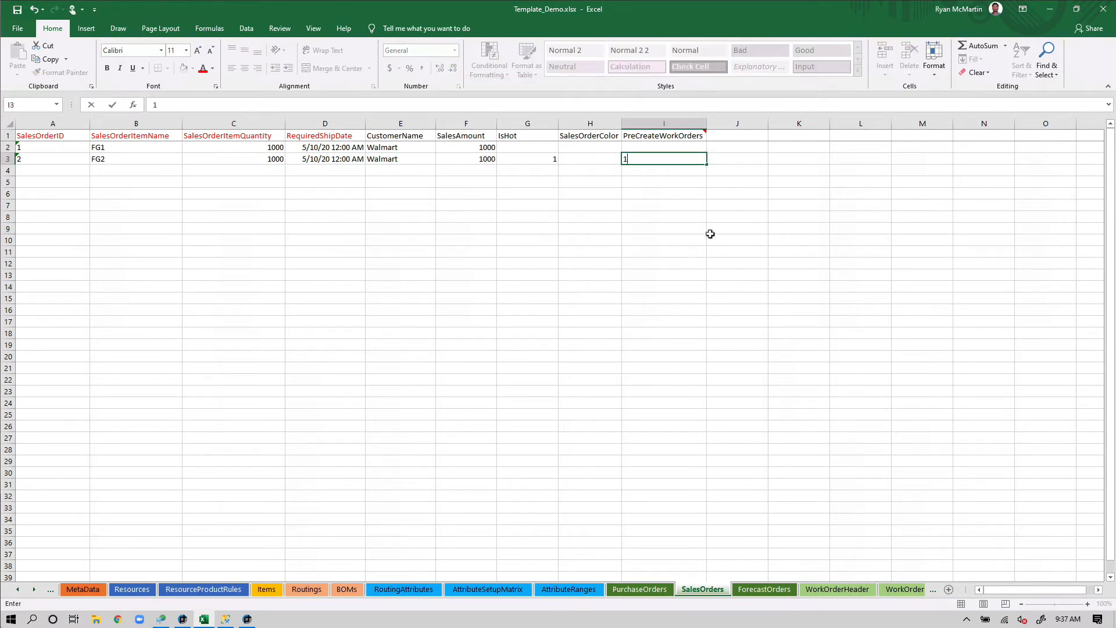
left_click(716, 238)
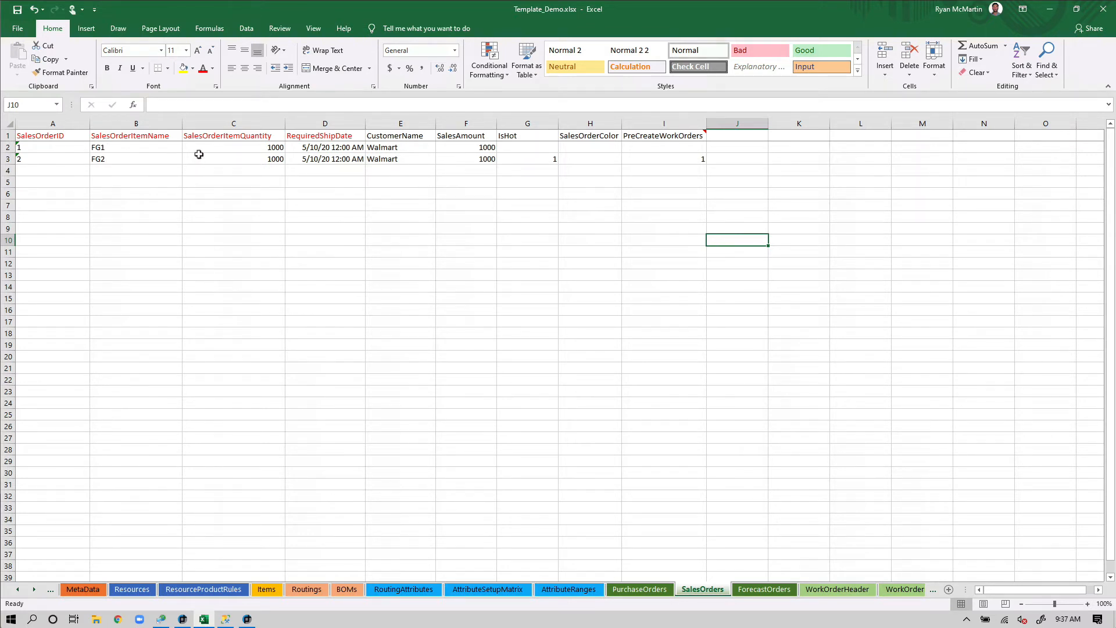
Save and close Template_Demo.xlsx, and refresh the planning data in PlanetTogether APS
left_click(662, 148)
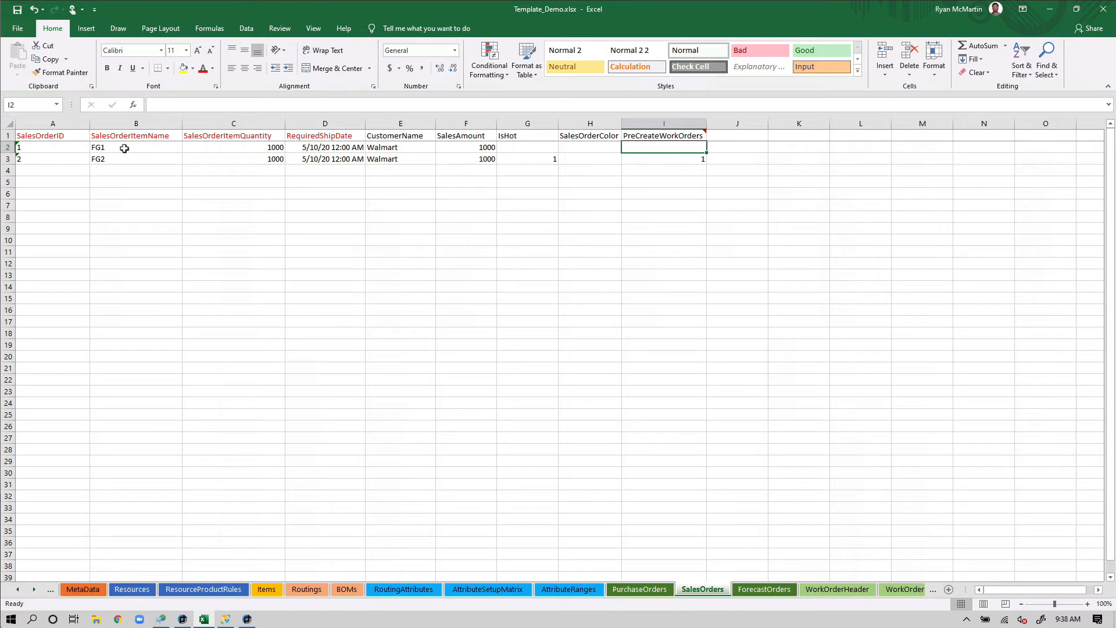
left_click(8, 159)
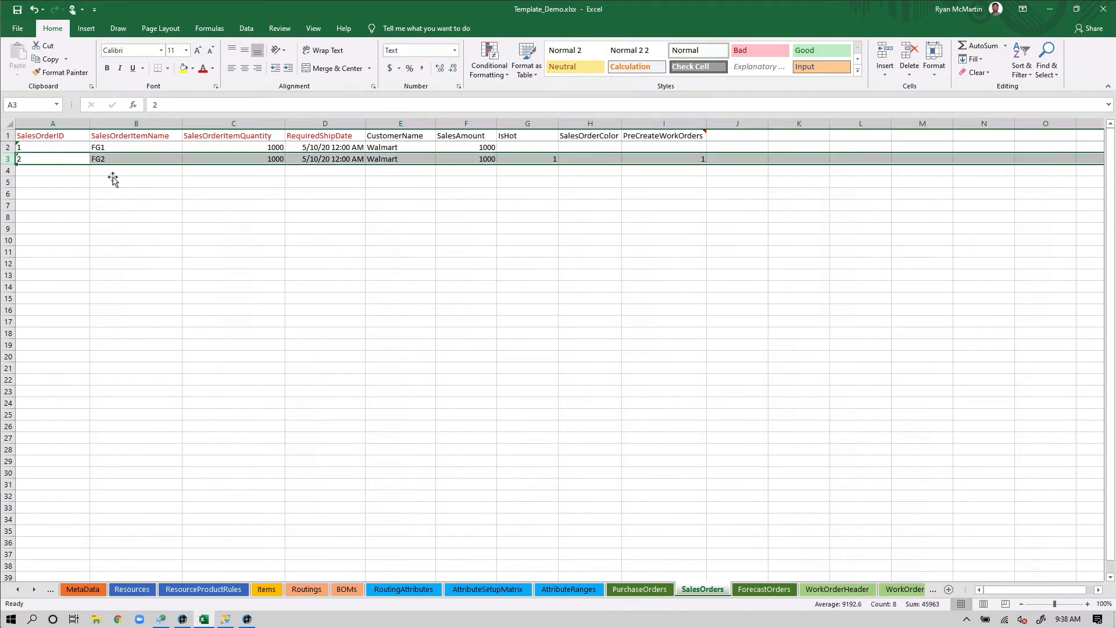
left_click(693, 159)
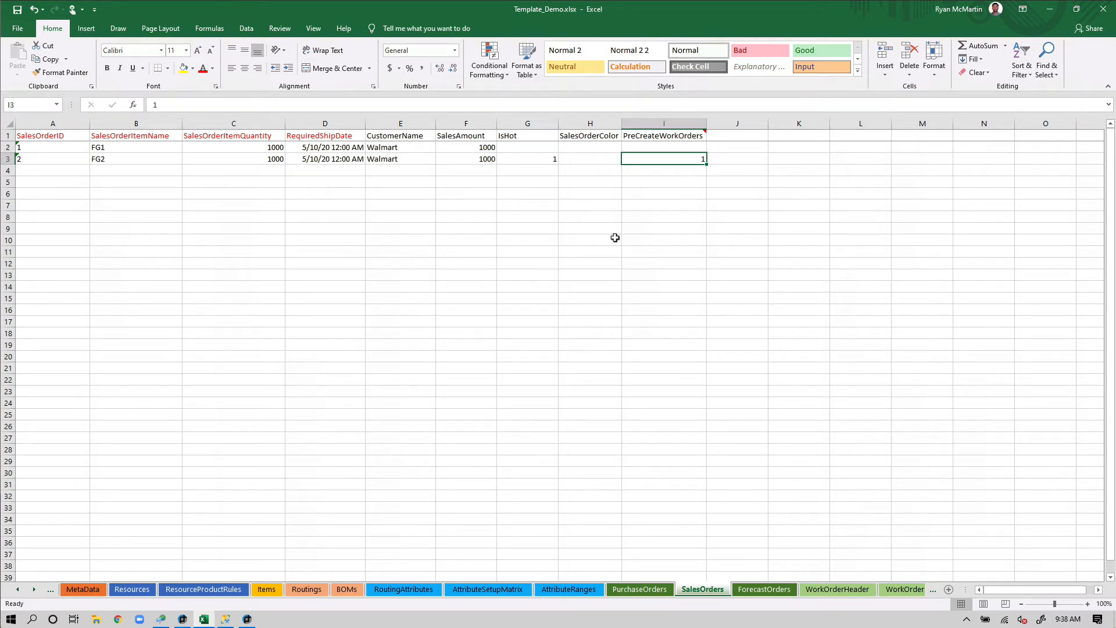
key("ctrl+s")
left_click(1103, 15)
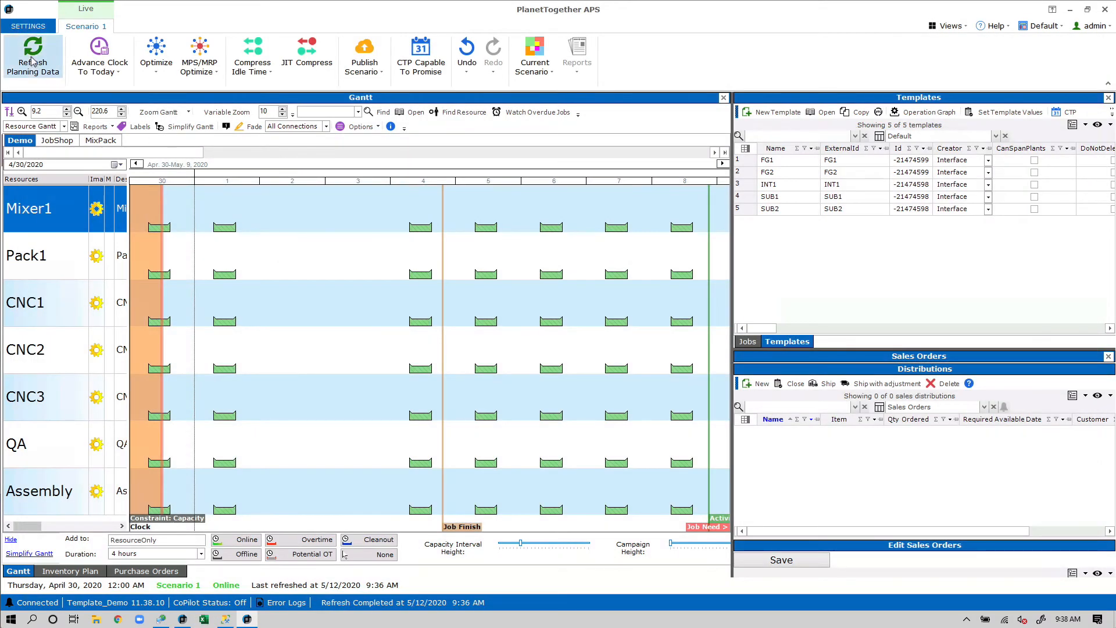
left_click(32, 62)
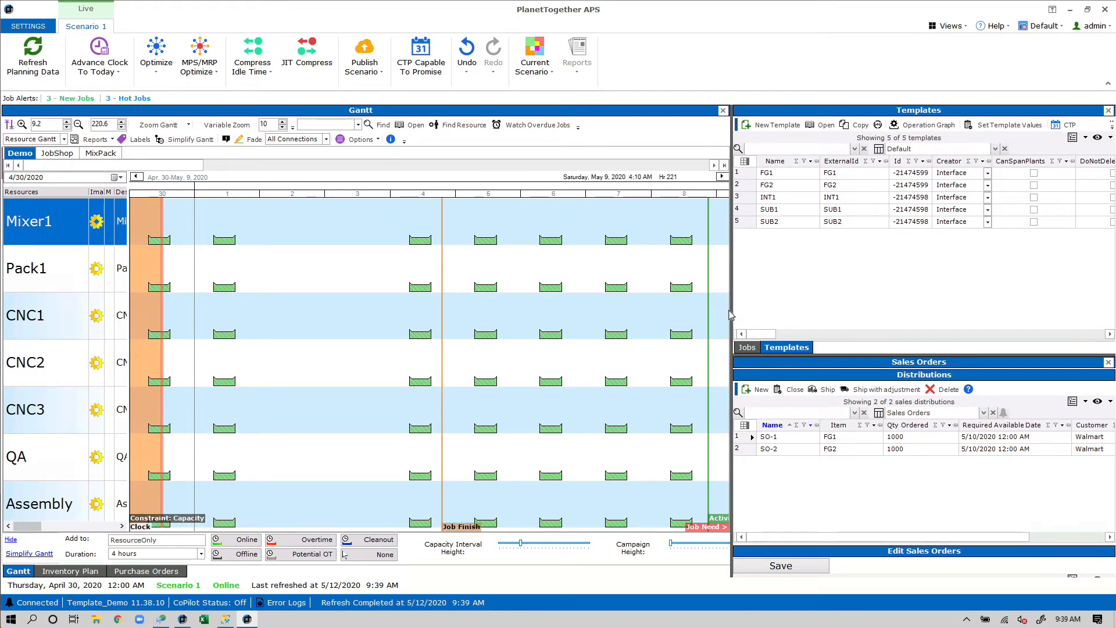
Enlarge the Sales Orders area, compare the lot codes of the FG1 and FG2 orders, and show the jobs list
left_click_drag(720, 312, 527, 313)
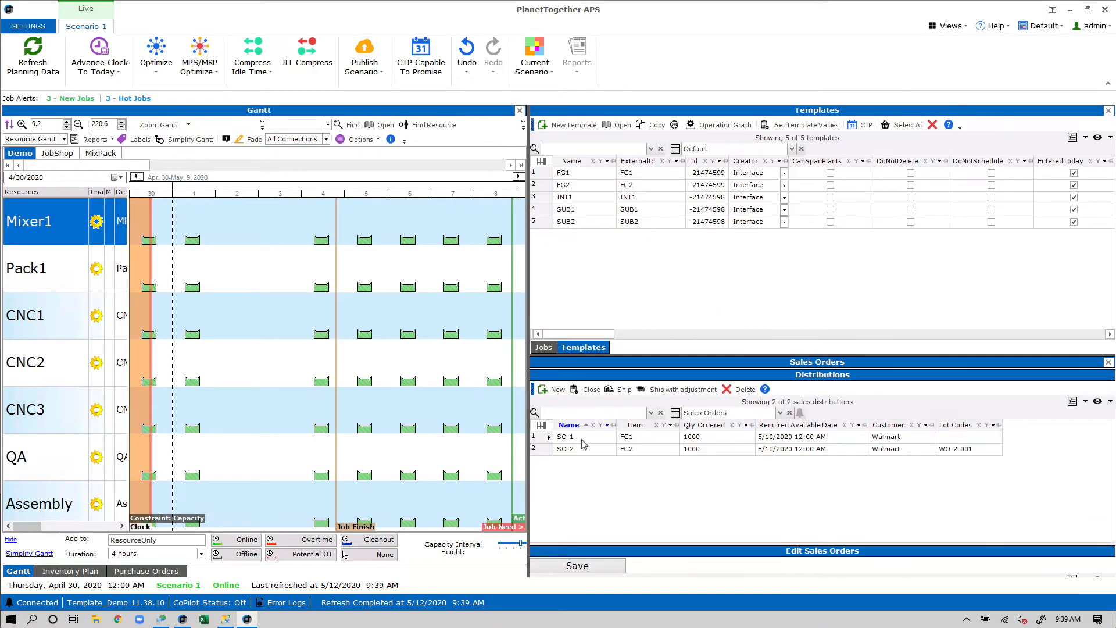
left_click(582, 439)
left_click(548, 439)
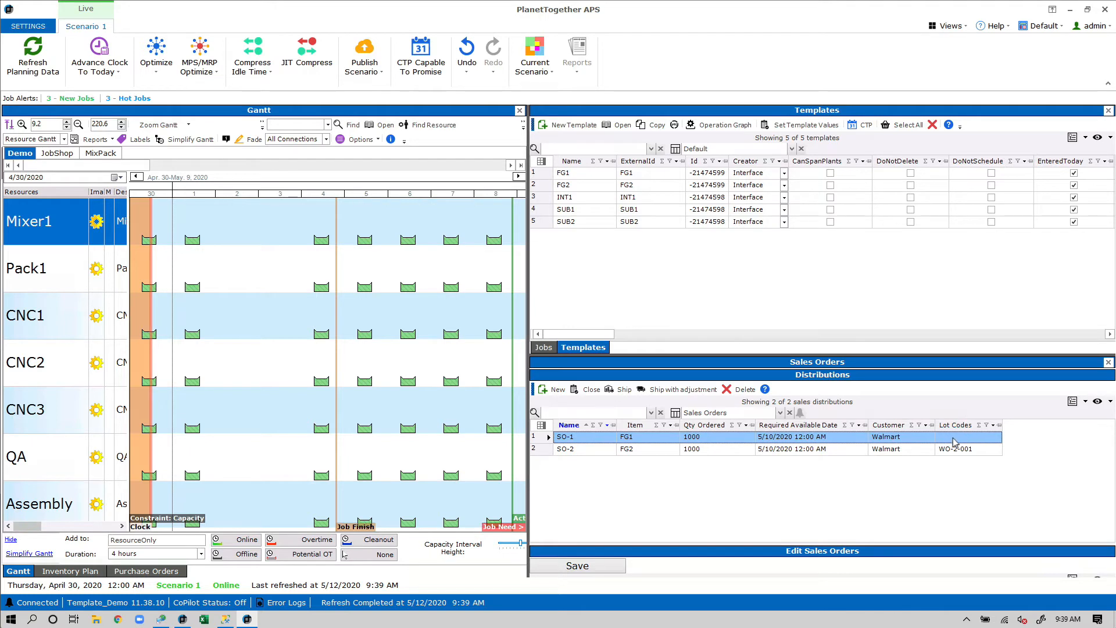
left_click(553, 451, "ctrl")
left_click(553, 451)
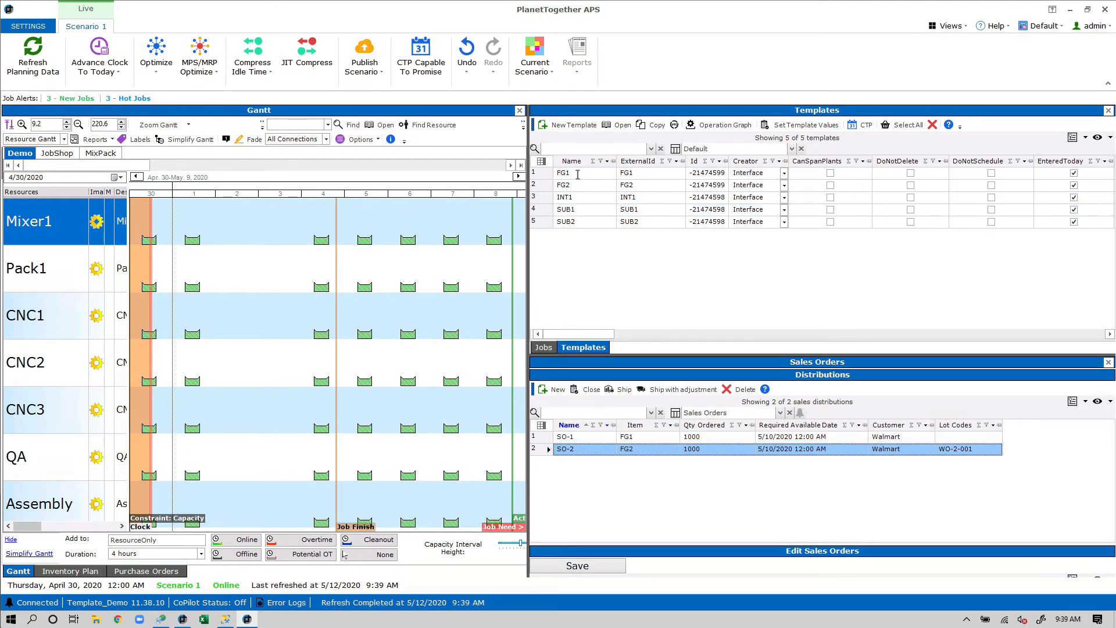
left_click(546, 348)
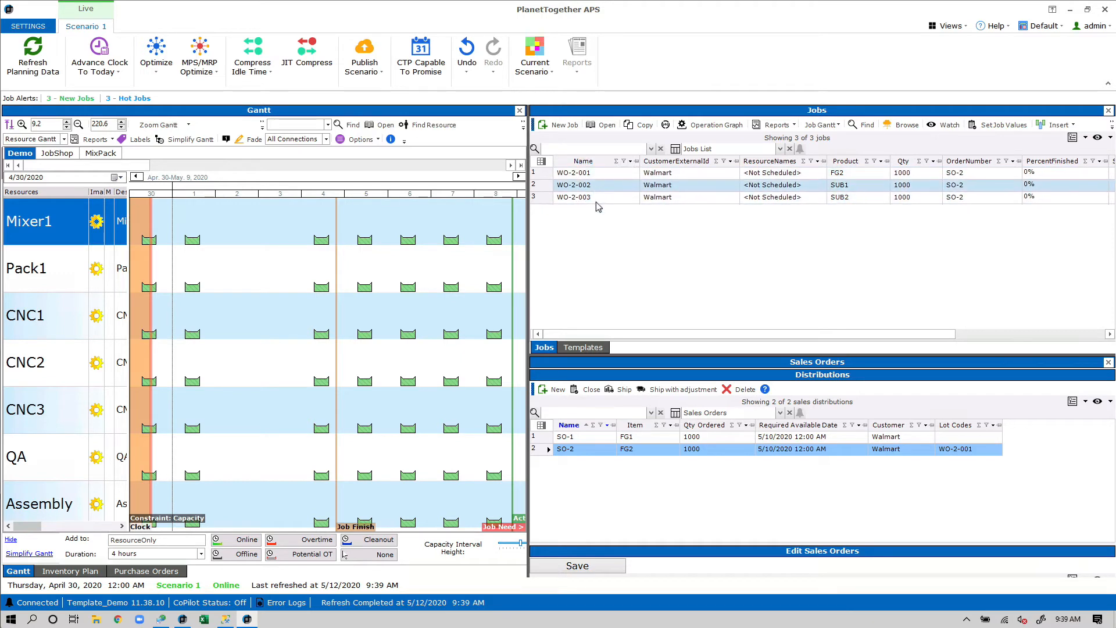
Optimize the schedule and check the SUB1 job on CNC1 and the SUB2 job on CNC2 in the Gantt
left_click(159, 52)
left_click(166, 312)
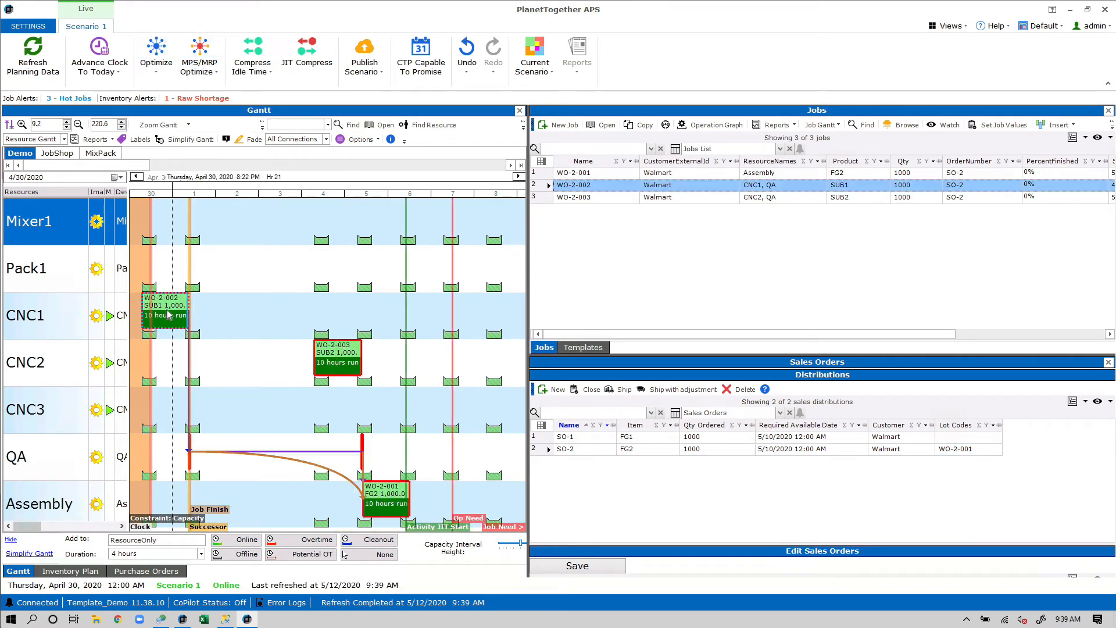
left_click(343, 427)
left_click(345, 367)
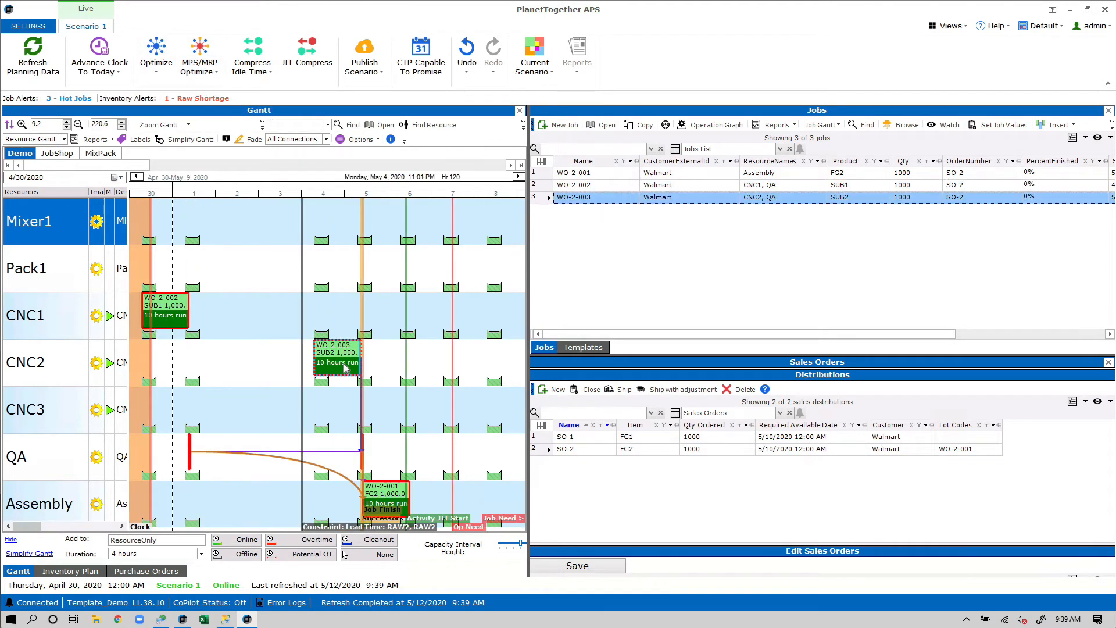
left_click(383, 407)
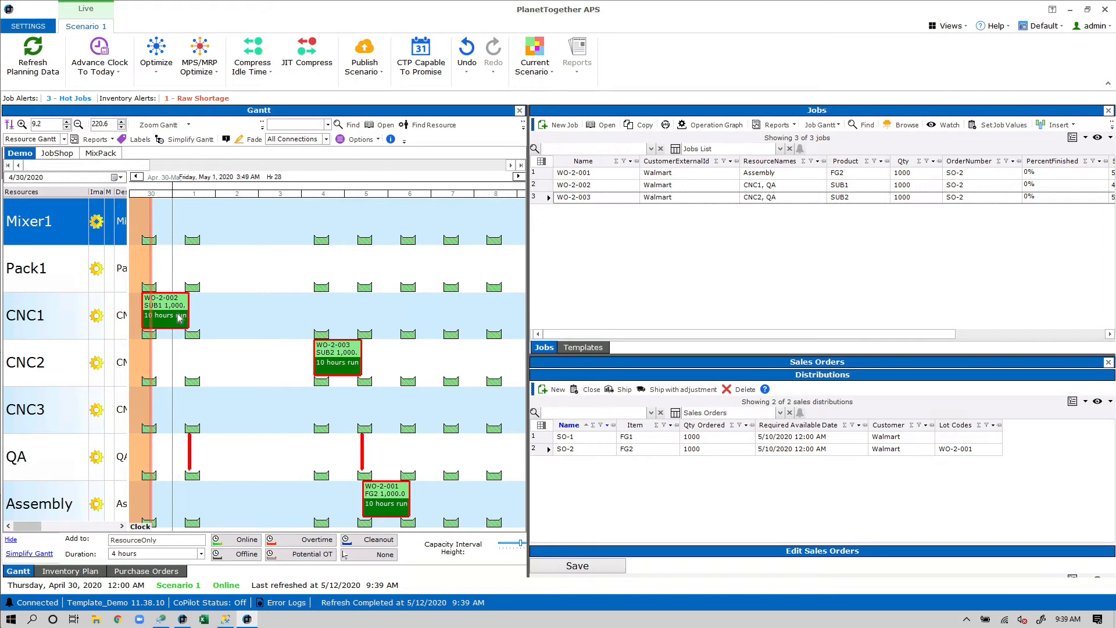
Trace the SUB1 job from CNC1 through QA, and examine the SUB2 job on CNC2 and the FG2 job on Assembly
left_click(178, 317)
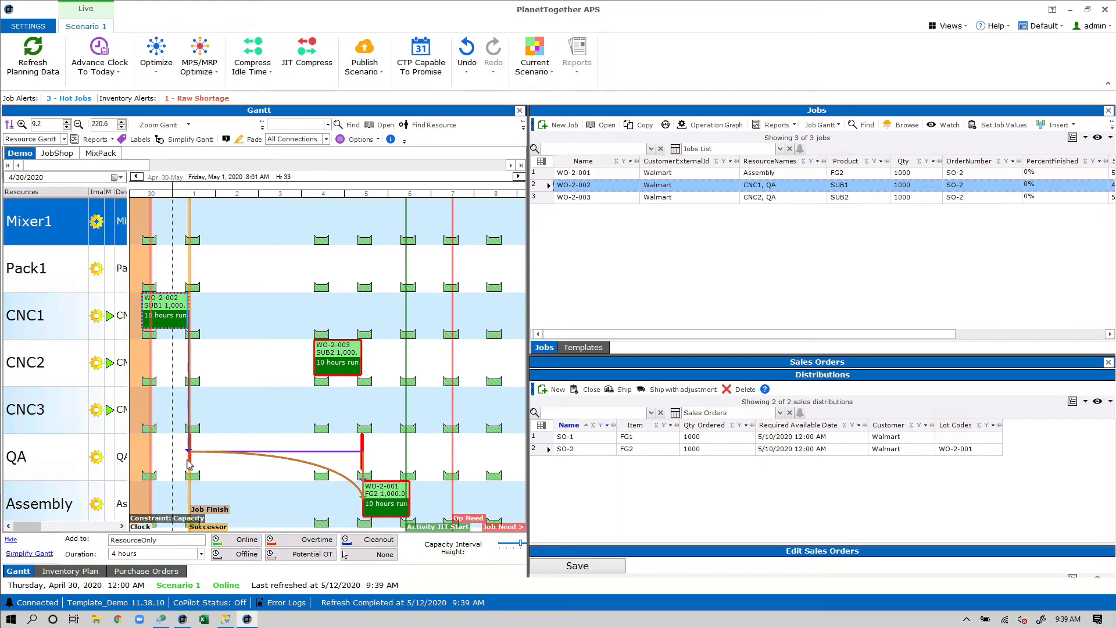
scroll(189, 450, "up", 3)
scroll(180, 460, "up", 4)
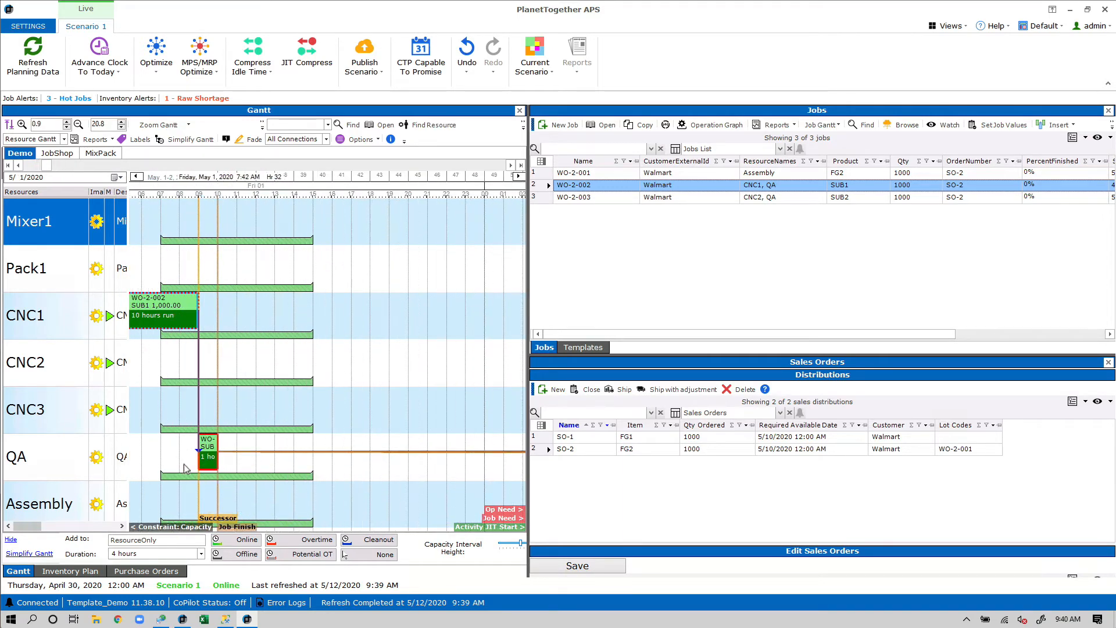
scroll(162, 410, "down", 3)
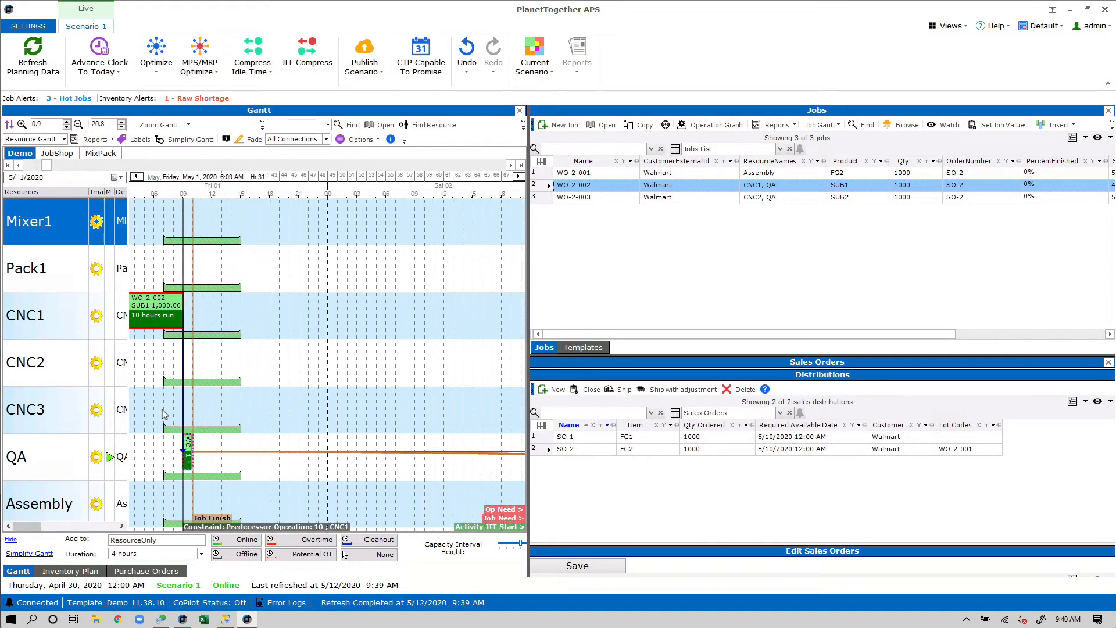
scroll(178, 415, "down", 1)
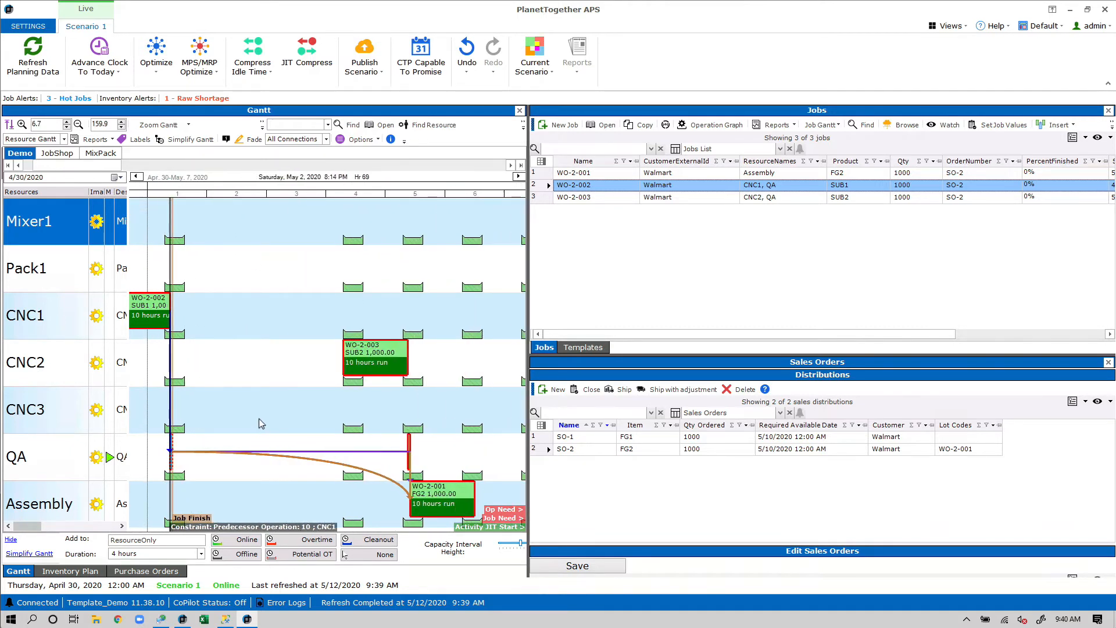
scroll(257, 424, "down", 1)
left_click(392, 357)
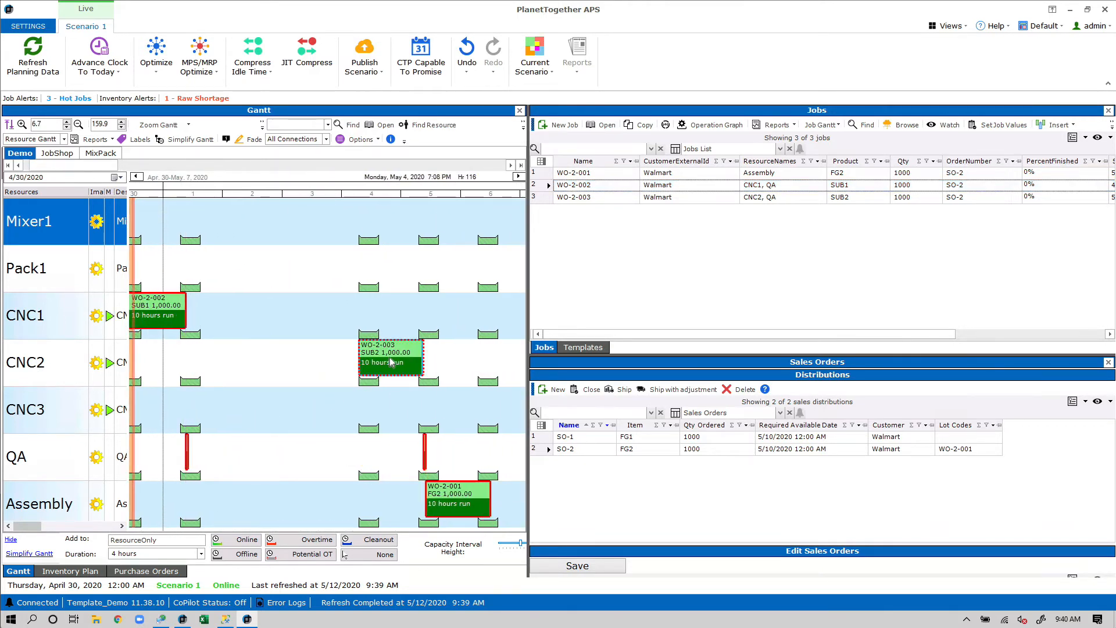
left_click_drag(447, 493, 451, 494)
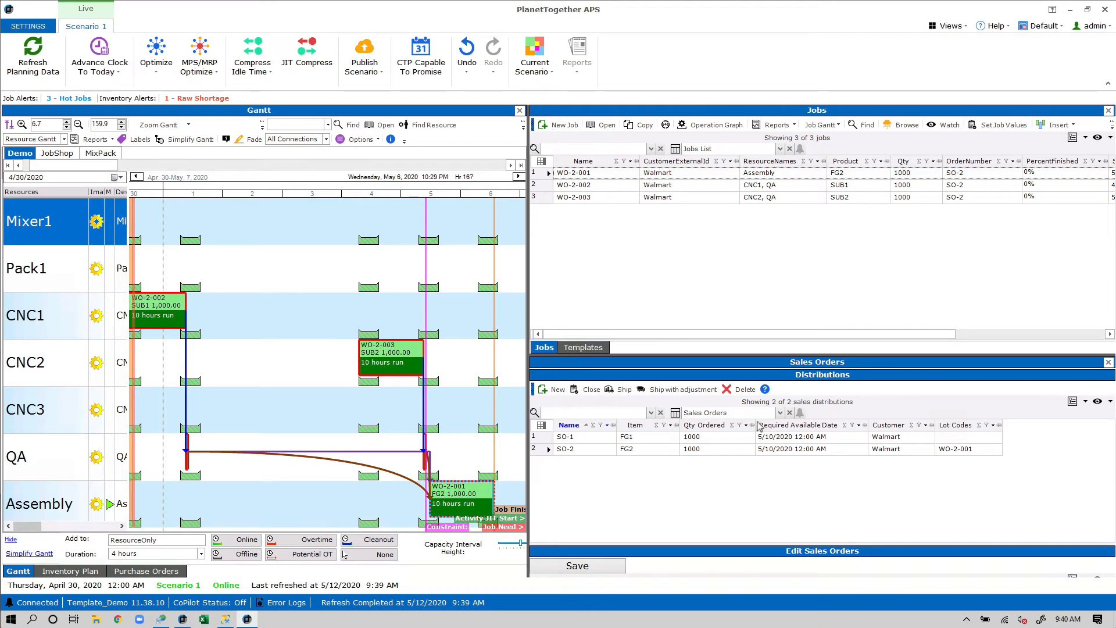
Select the FG1 sales order and run MPS/MRP Optimize to generate supply for it
left_click(564, 438)
left_click(550, 440)
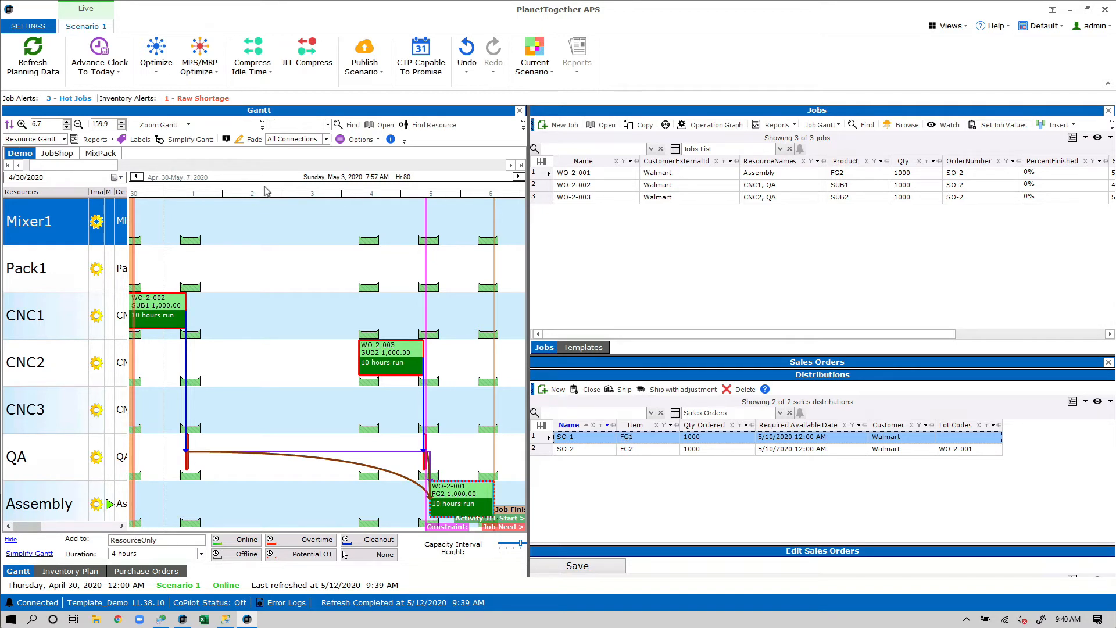
left_click(199, 54)
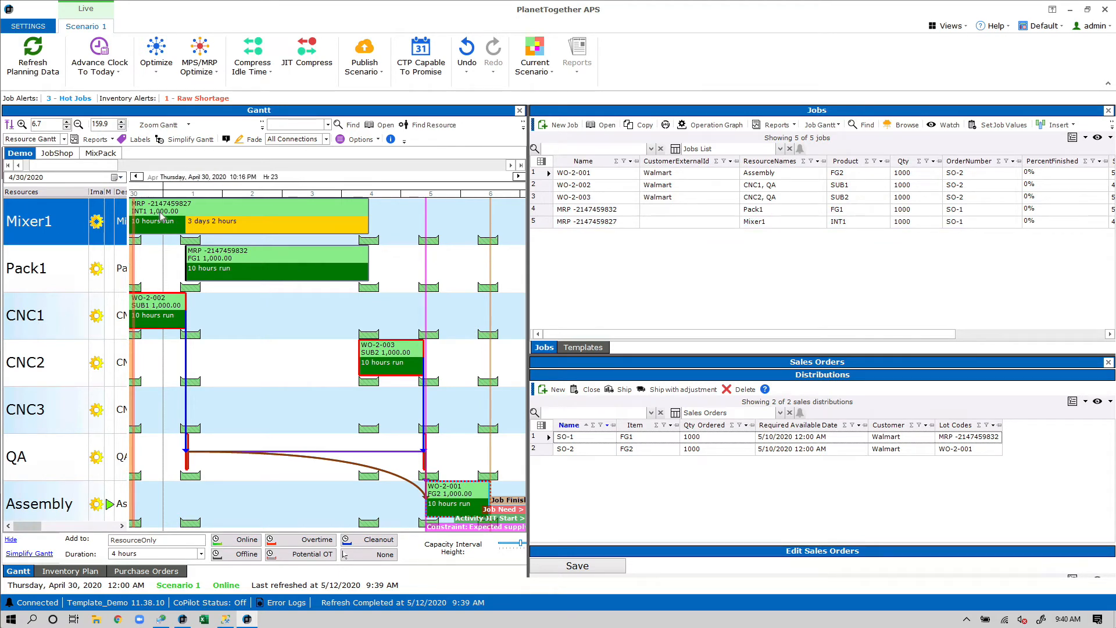
Move the FG1 job on Pack1 to May 4 and the INT1 job on Mixer1 to May 1
left_click(221, 257)
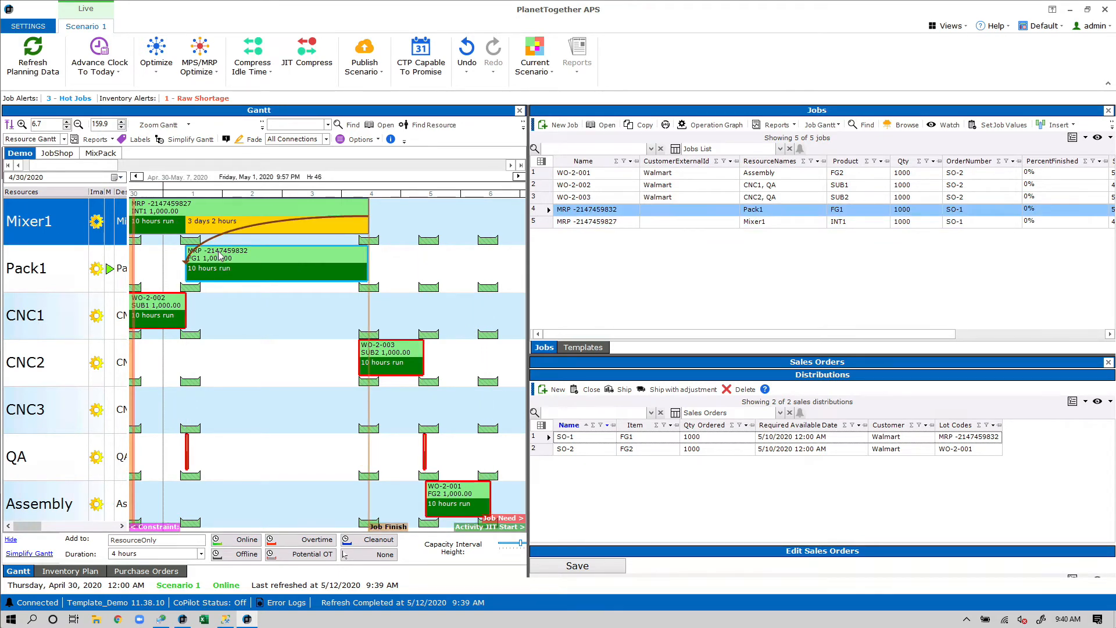
left_click_drag(228, 259, 391, 257)
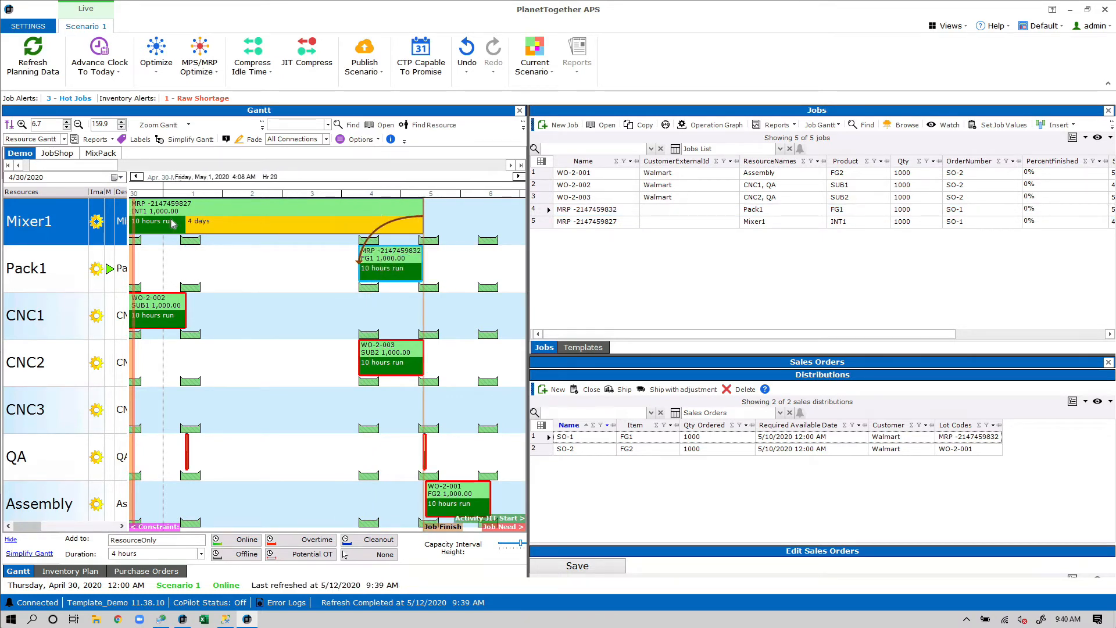
left_click_drag(157, 223, 216, 225)
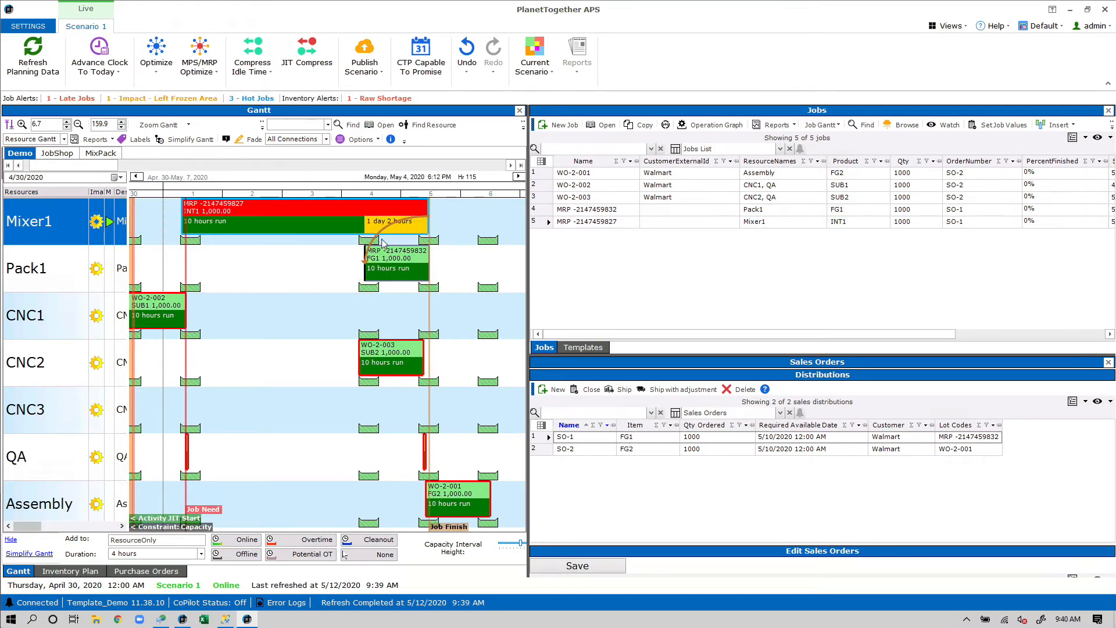
Move the INT1 job on Mixer1 back to April 30 and the FG1 job on Pack1 back to May 1
left_click_drag(405, 259, 363, 265)
left_click_drag(227, 232, 167, 228)
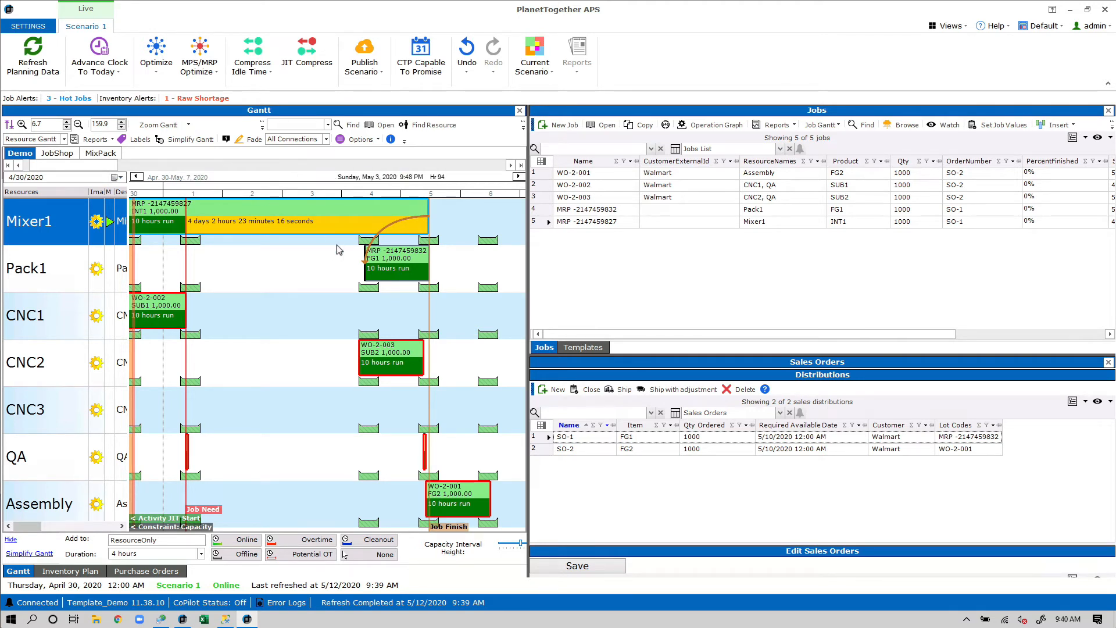
left_click_drag(401, 259, 227, 257)
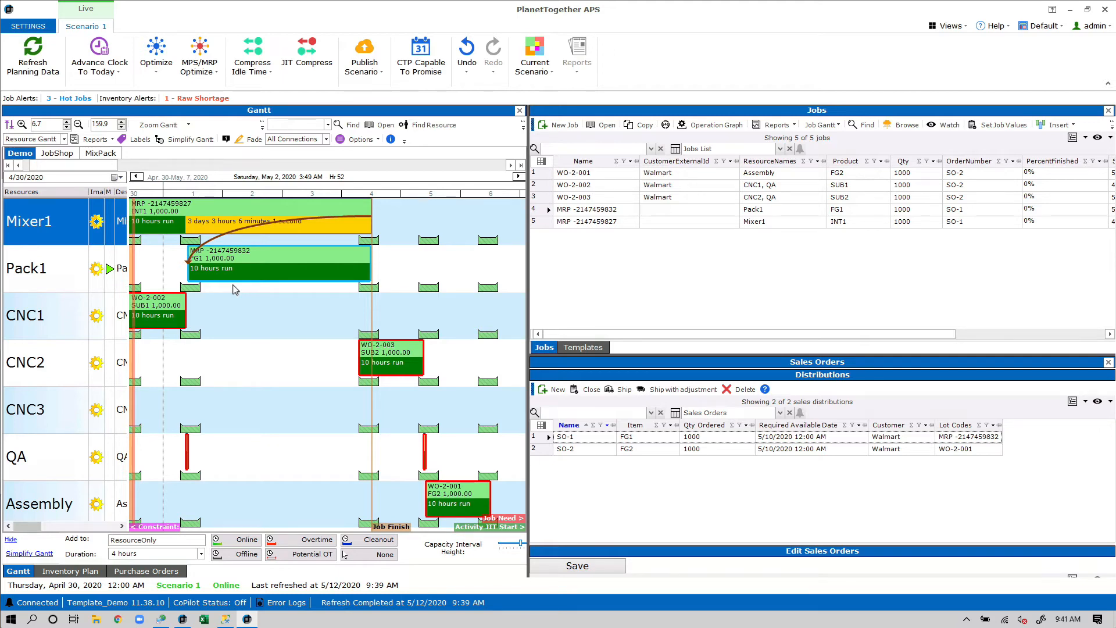
Switch to the Template_Demo.xlsx workbook in Excel and examine the columns of the WorkOrderHeader, WorkOrderRoutings, WorkOrderBOMs and WorkOrderActivityUpdates sheets, including ProductionStatus
left_click(205, 619)
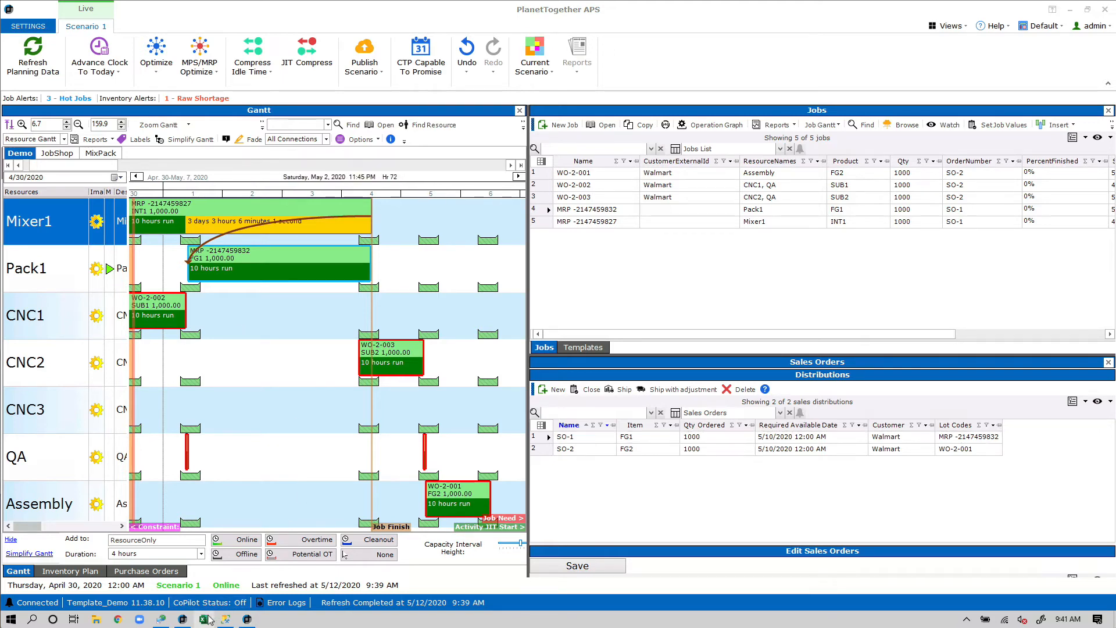
left_click(221, 388)
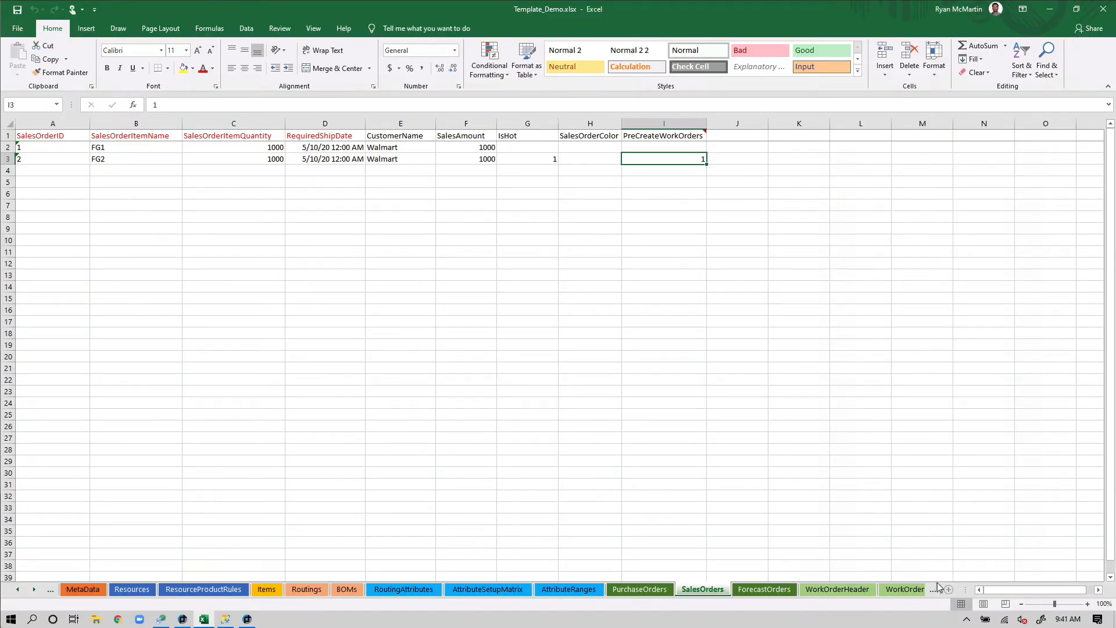
left_click(34, 588)
left_click(34, 588)
left_click(34, 588)
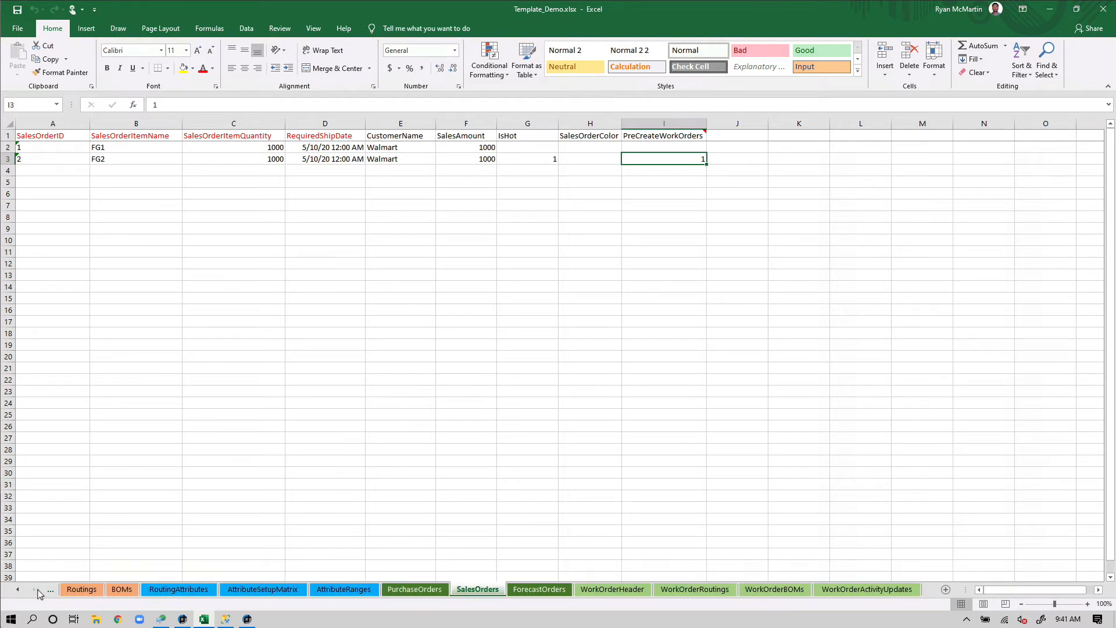
left_click(630, 591)
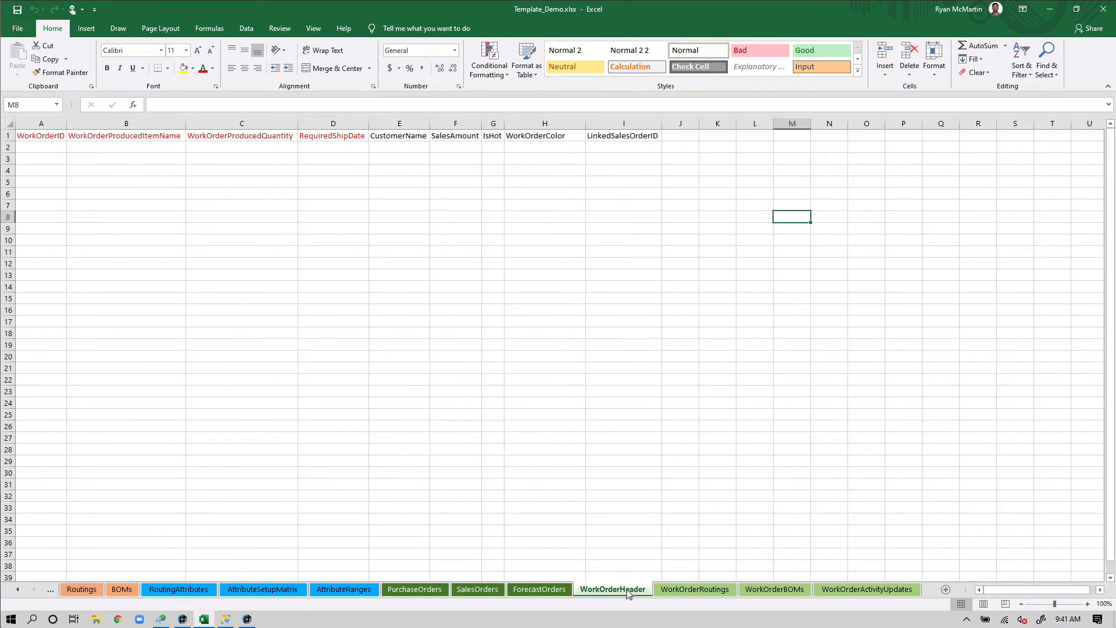
left_click(705, 590)
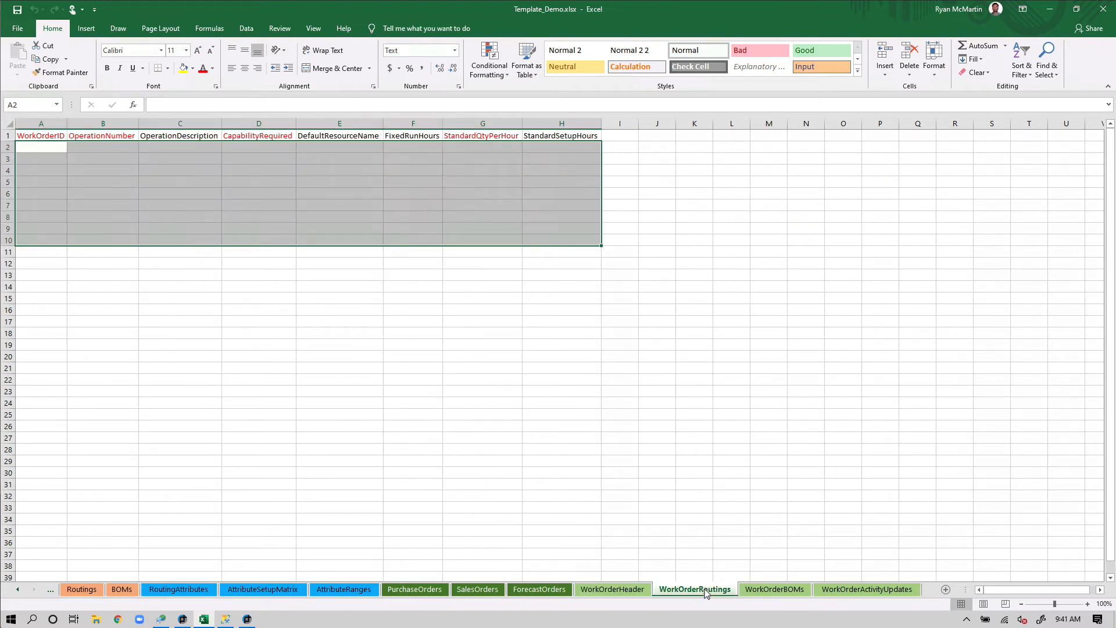
left_click(779, 591)
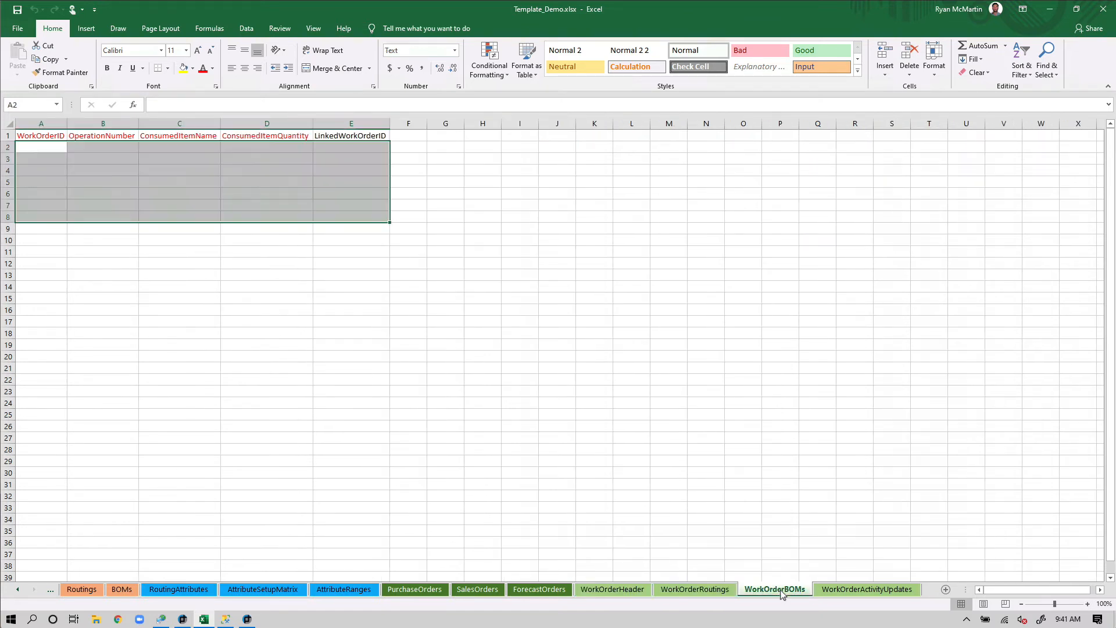
left_click(839, 588)
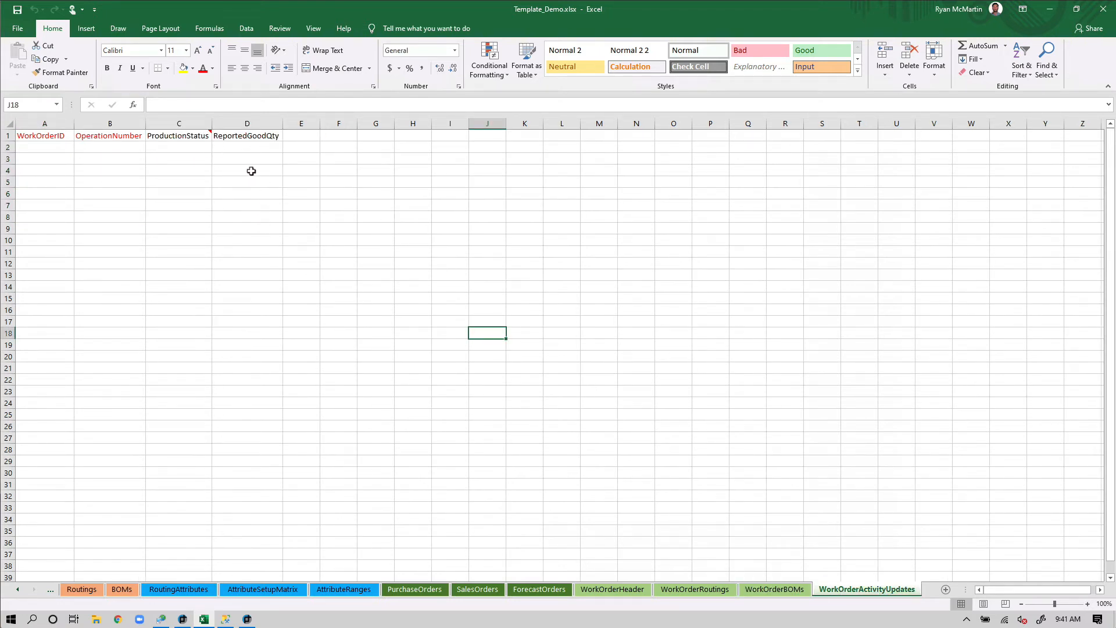
mouse_move(196, 136)
Go through the work order sheets again in order, from WorkOrderHeader to WorkOrderActivityUpdates
left_click(609, 588)
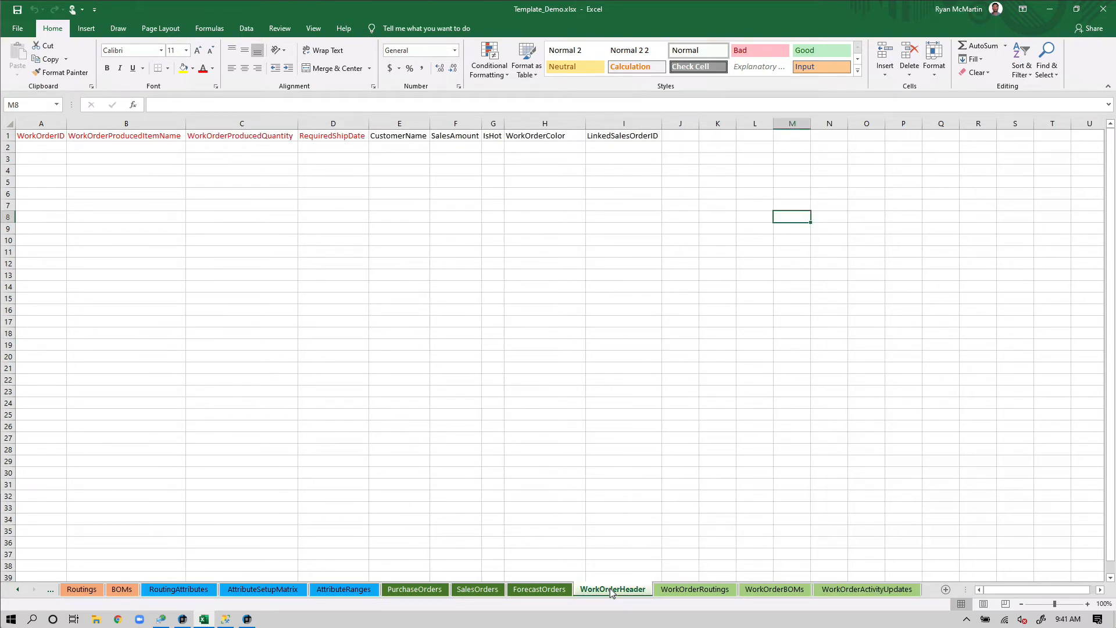
left_click(685, 592)
left_click(768, 589)
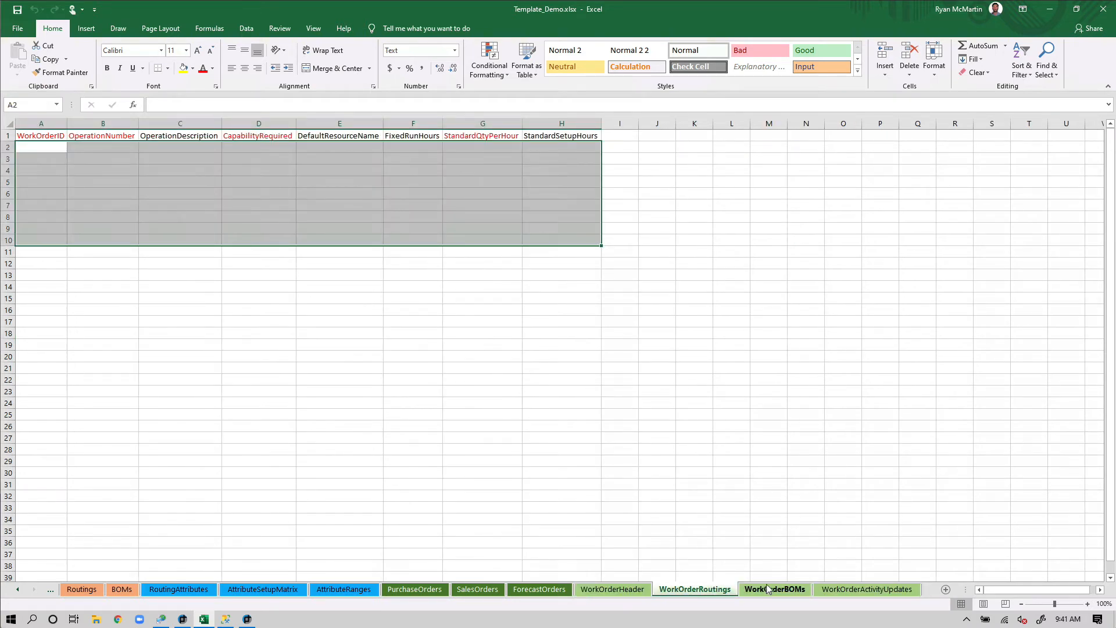
left_click(844, 590)
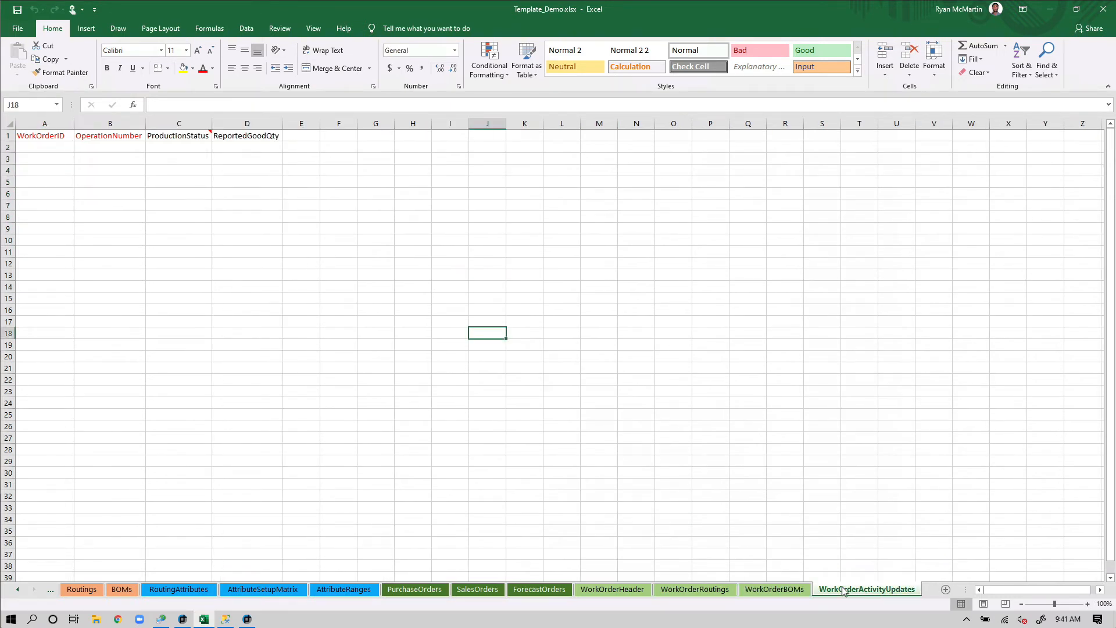
Revisit the WorkOrderRoutings sheet, and select the WorkOrderProducedItemName cells B2:B7 in the WorkOrderHeader sheet
left_click(715, 591)
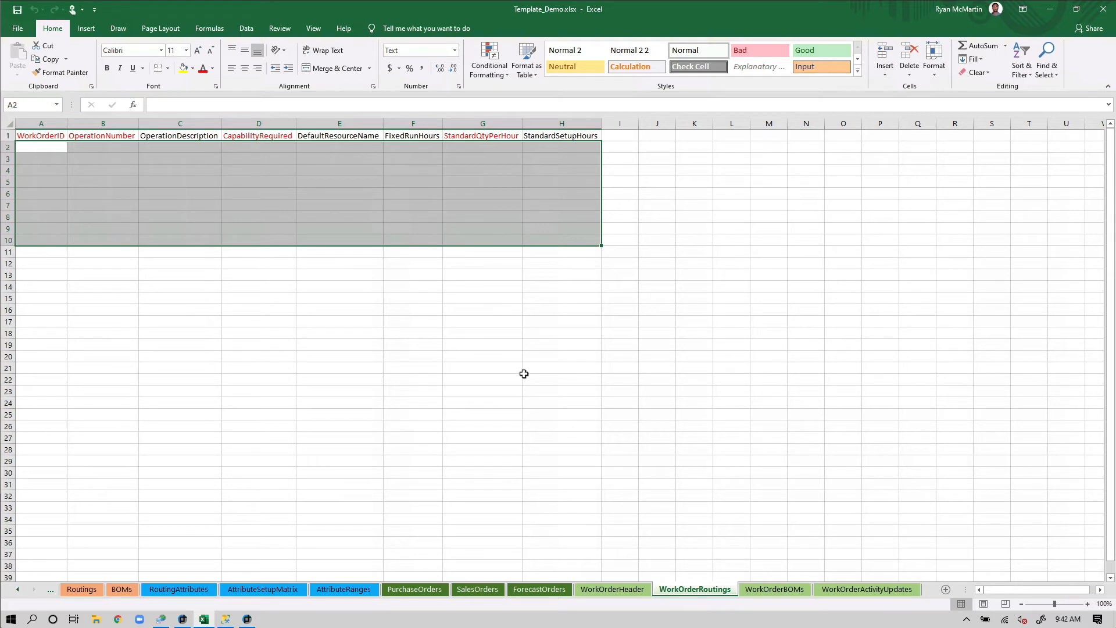
left_click(636, 591)
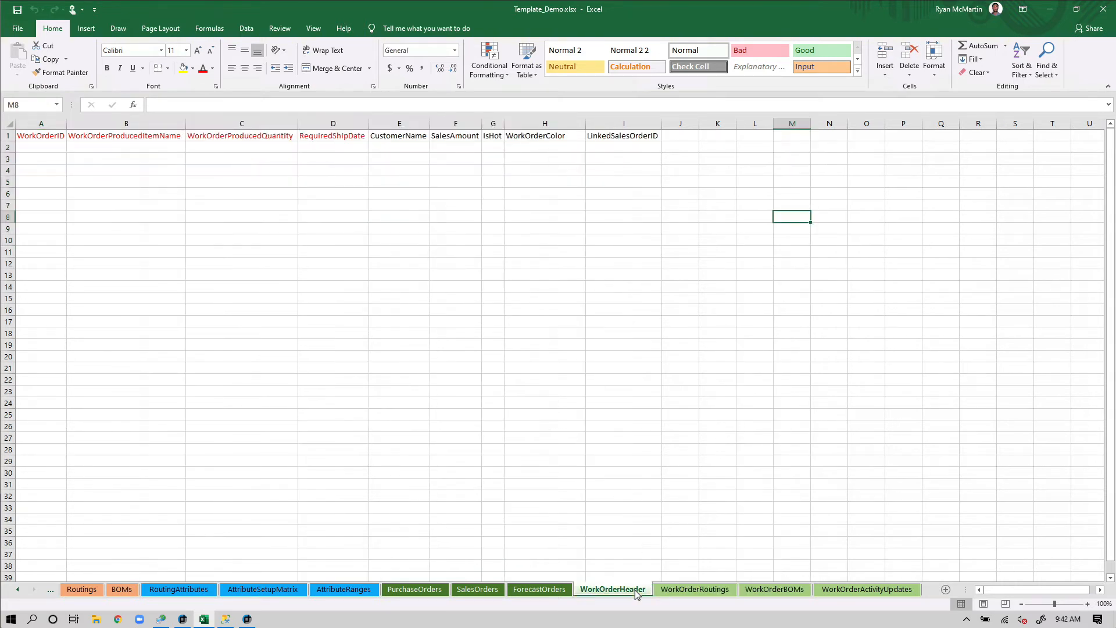
left_click_drag(165, 153, 160, 209)
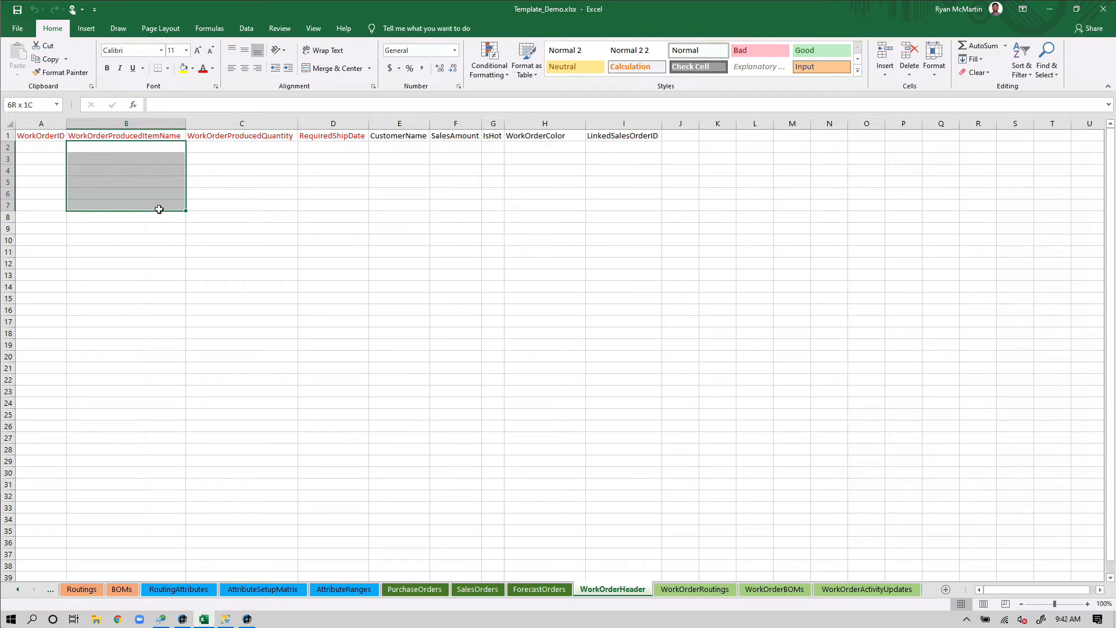
Open the ResourceProductRules sheet of the template workbook
left_click(19, 590)
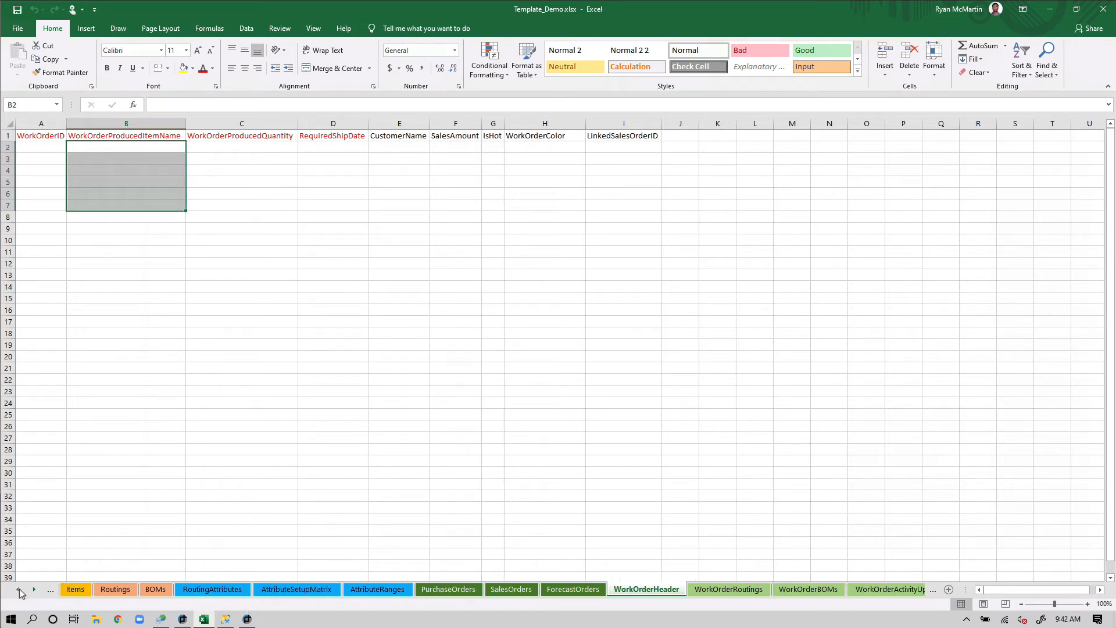
left_click(70, 589)
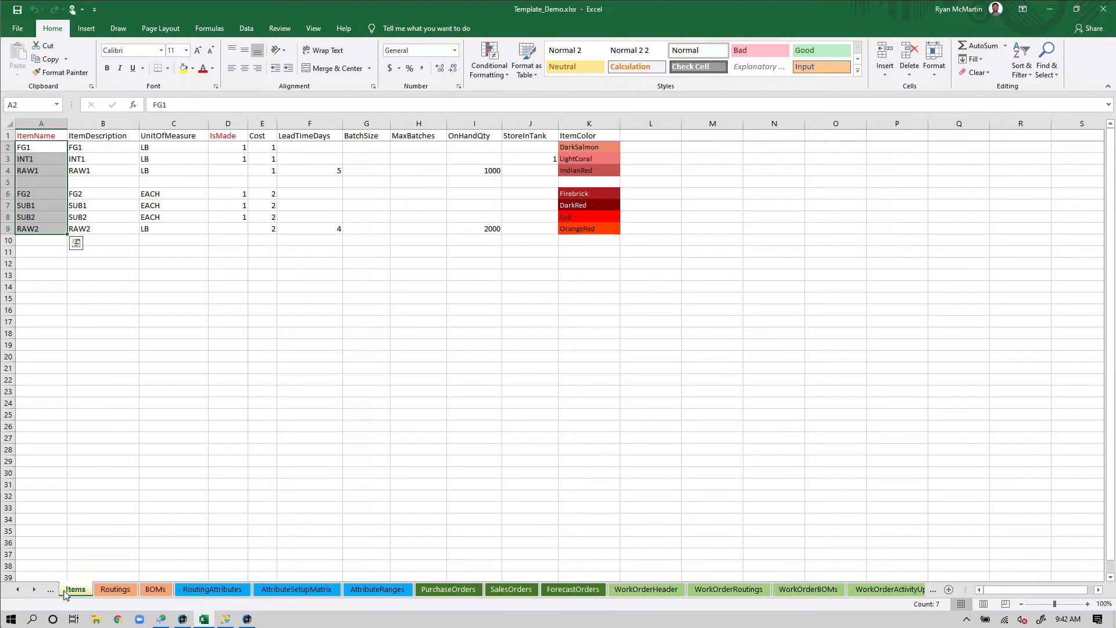
left_click(18, 590)
left_click(18, 590)
left_click(18, 590)
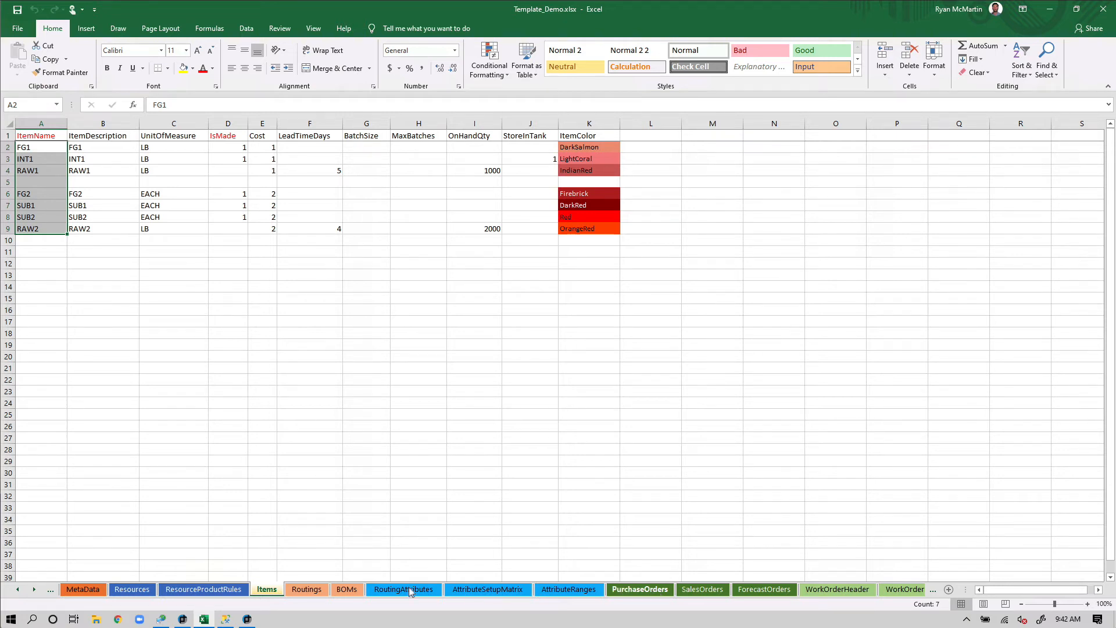
left_click(226, 590)
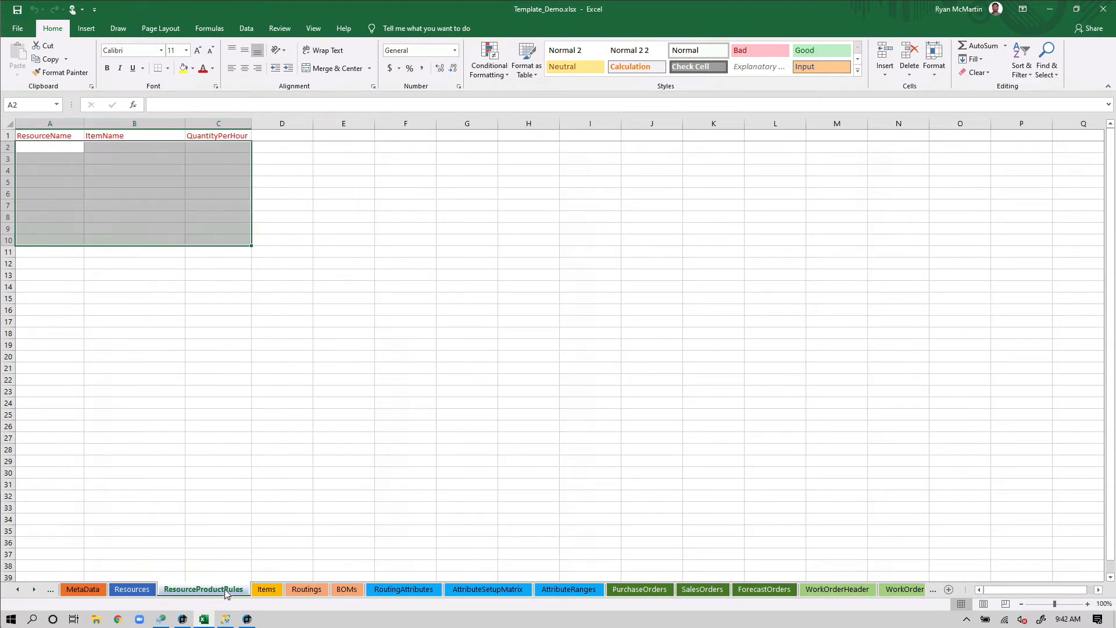
left_click(217, 543)
Copy resource names CNC1 to CNC3 from the Resources sheet into the ResourceName column of ResourceProductRules, starting at A2
left_click(18, 590)
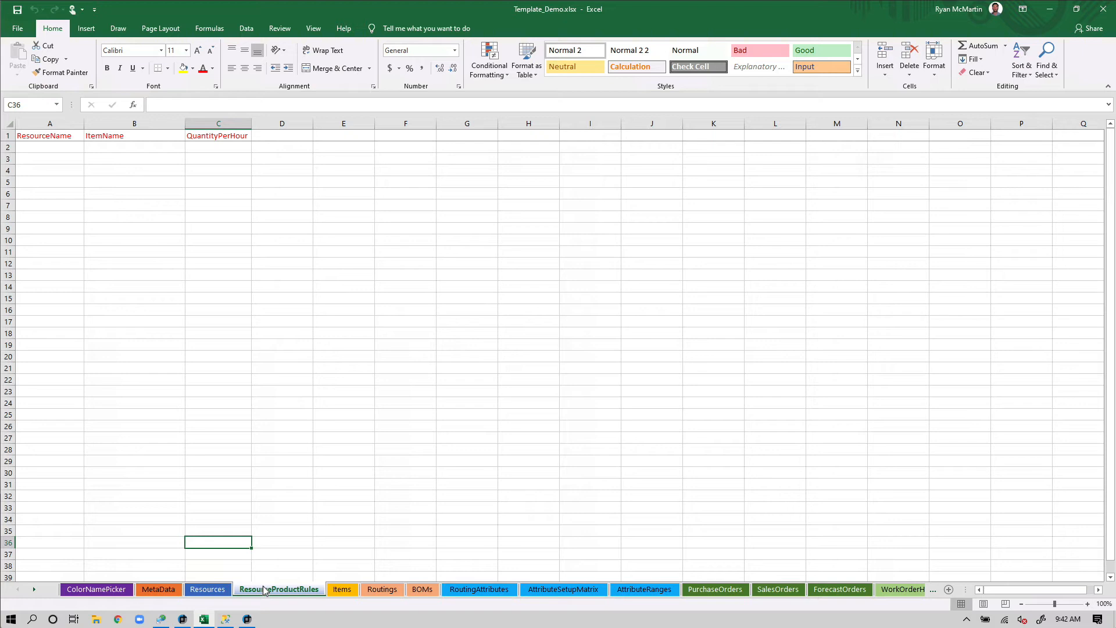
left_click(208, 589)
left_click_drag(46, 181, 46, 207)
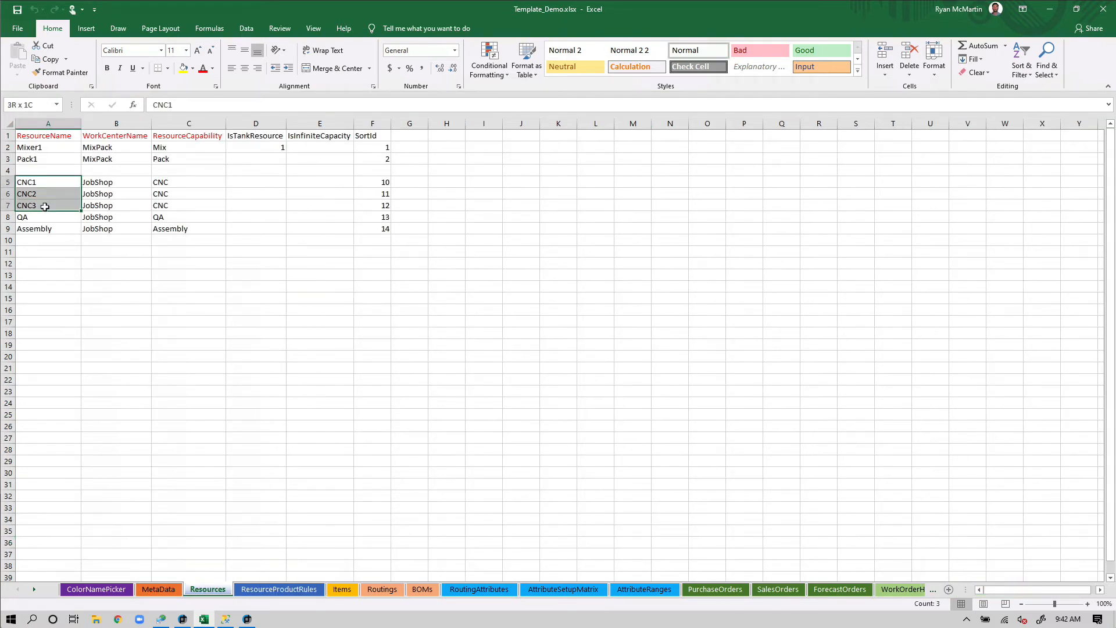
key("ctrl+c")
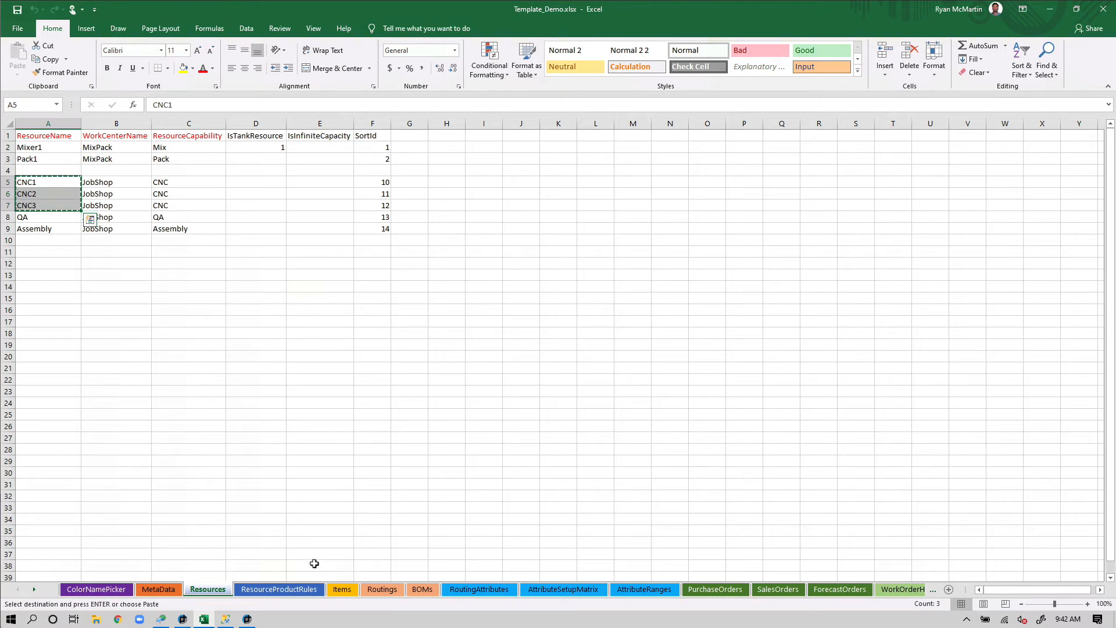
left_click(279, 589)
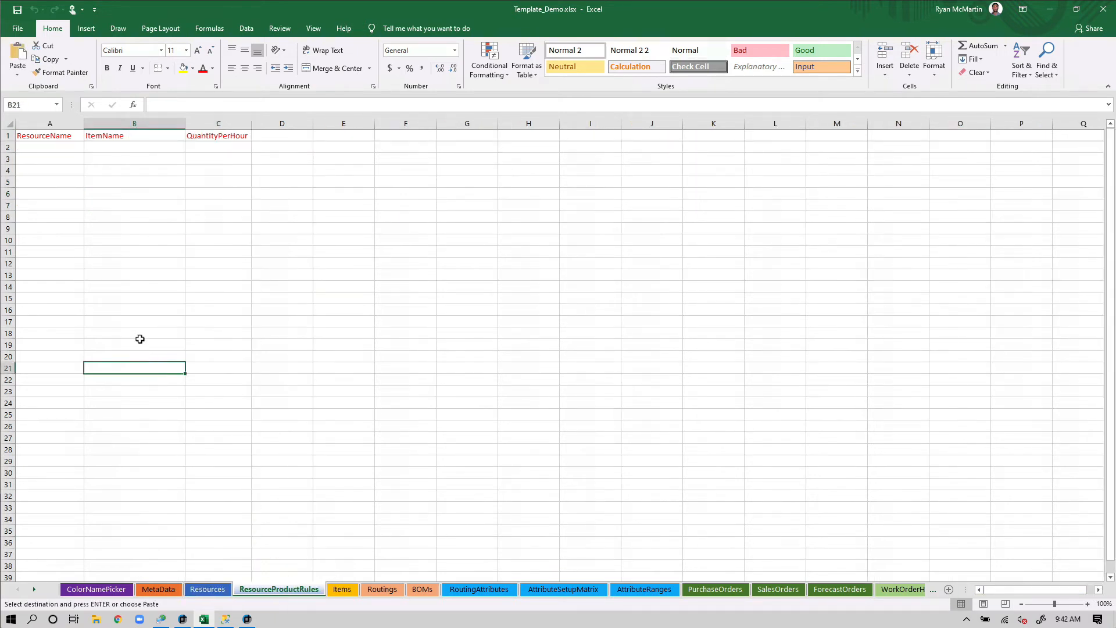
left_click(61, 147)
key("ctrl+v")
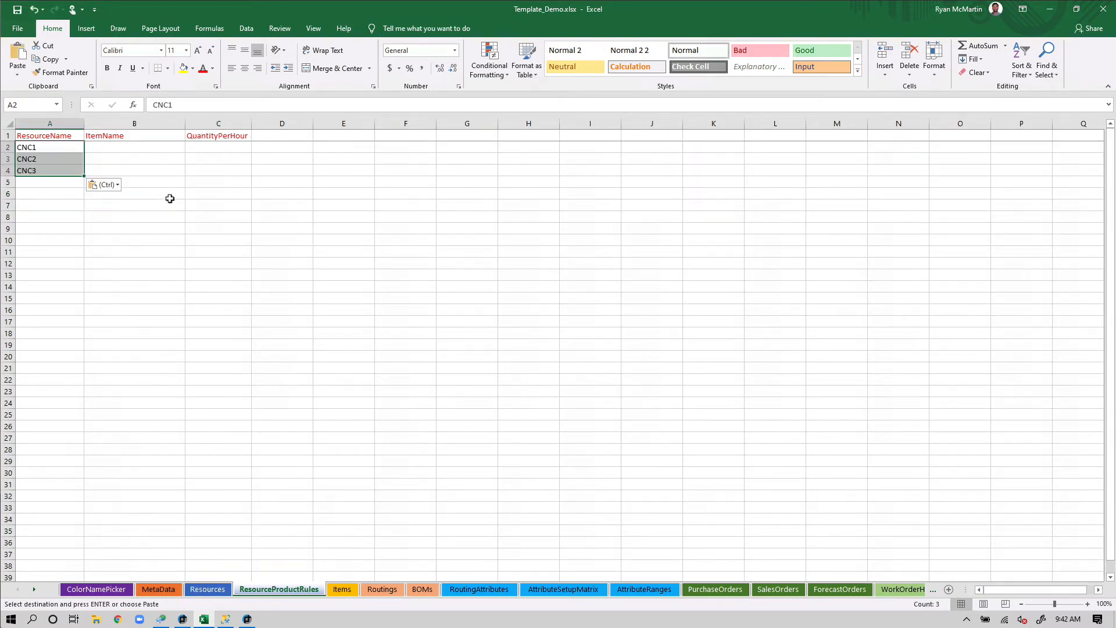
Copy item SUB1 from the Routings sheet into ItemName cells B2 to B4 of ResourceProductRules
left_click(342, 589)
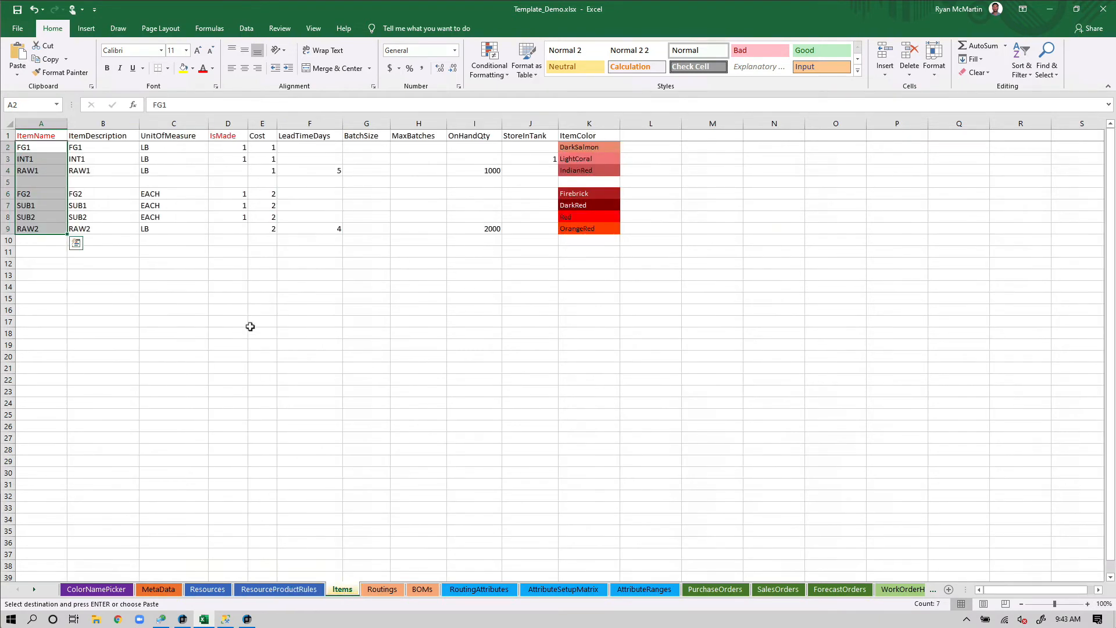
left_click(382, 589)
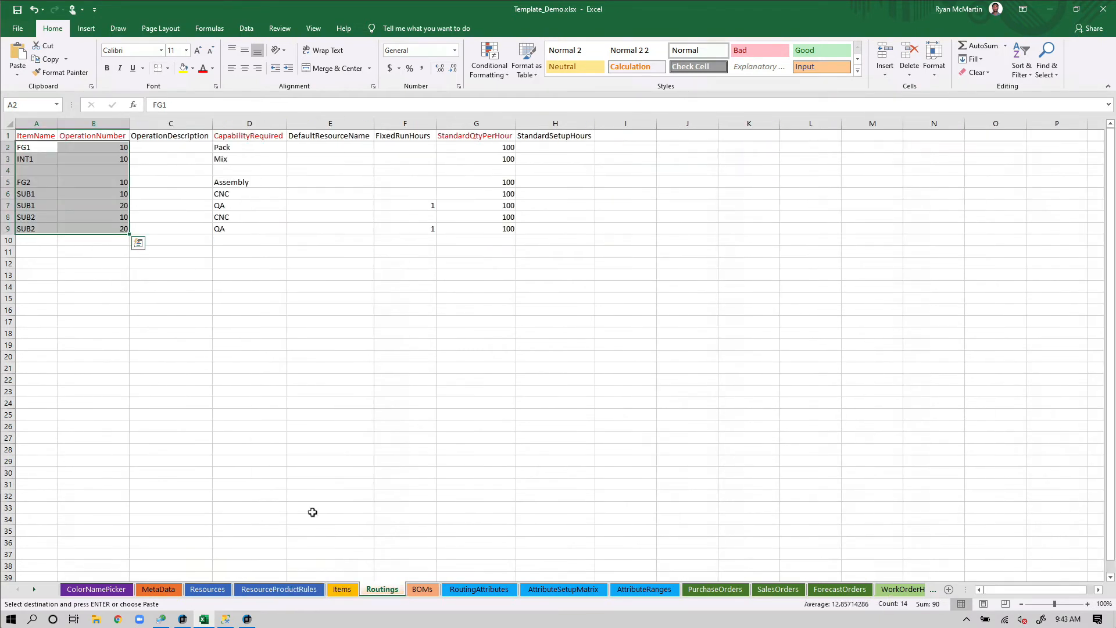
left_click(43, 194)
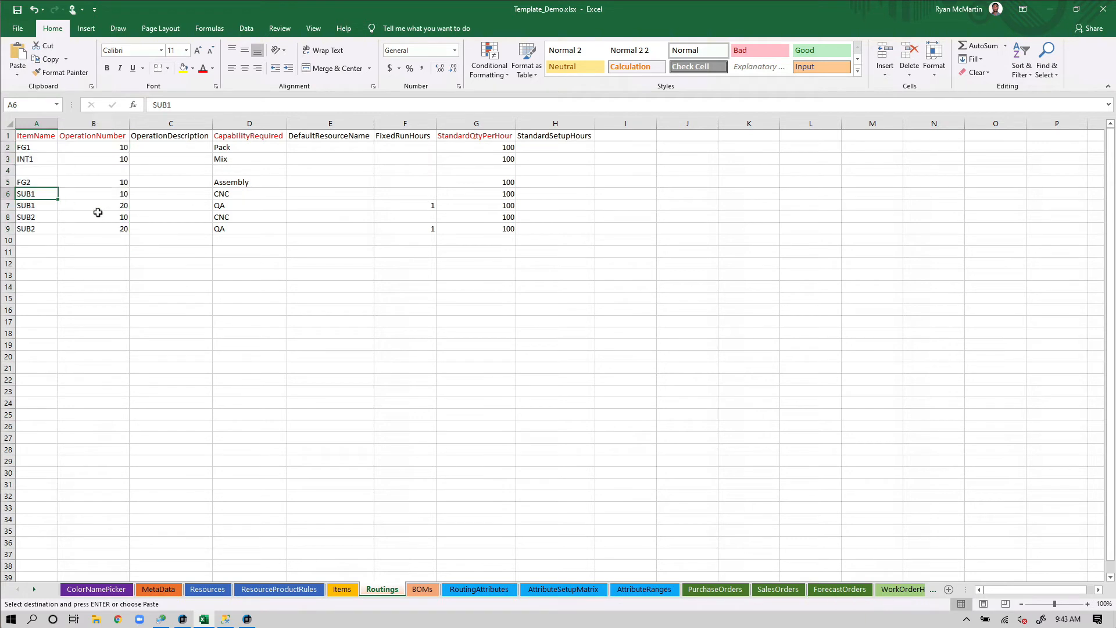
key("ctrl+c")
left_click(279, 589)
left_click(174, 298)
left_click(117, 149)
key("ctrl+v")
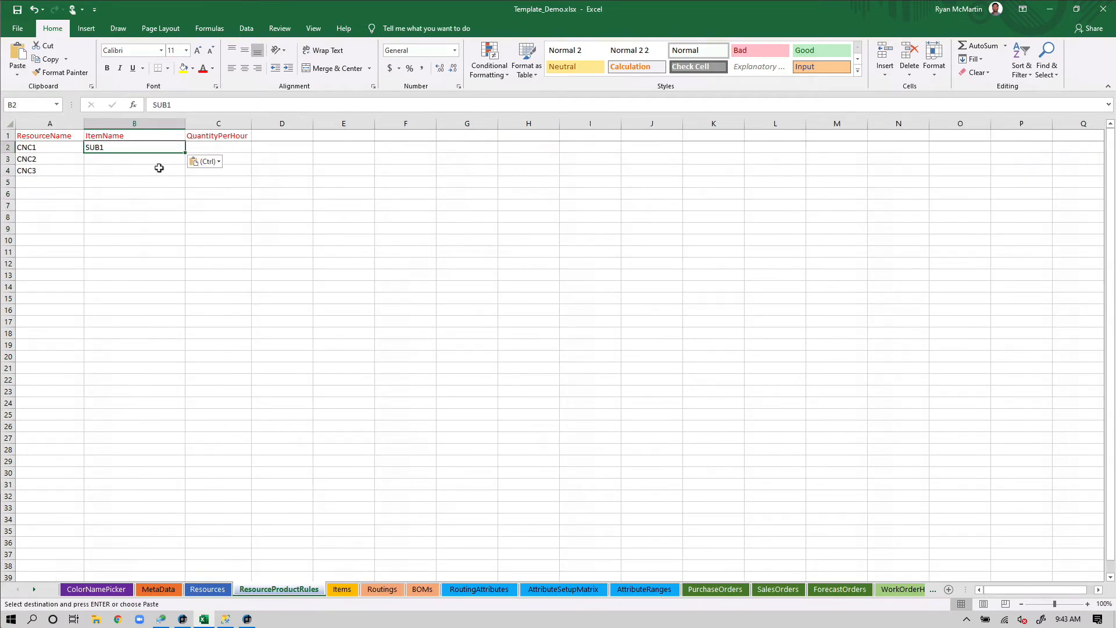
left_click(148, 160)
key("ctrl+v")
left_click(143, 172)
key("ctrl+v")
Fill ItemName cells B5 to B7 with SUB2
left_click(130, 184)
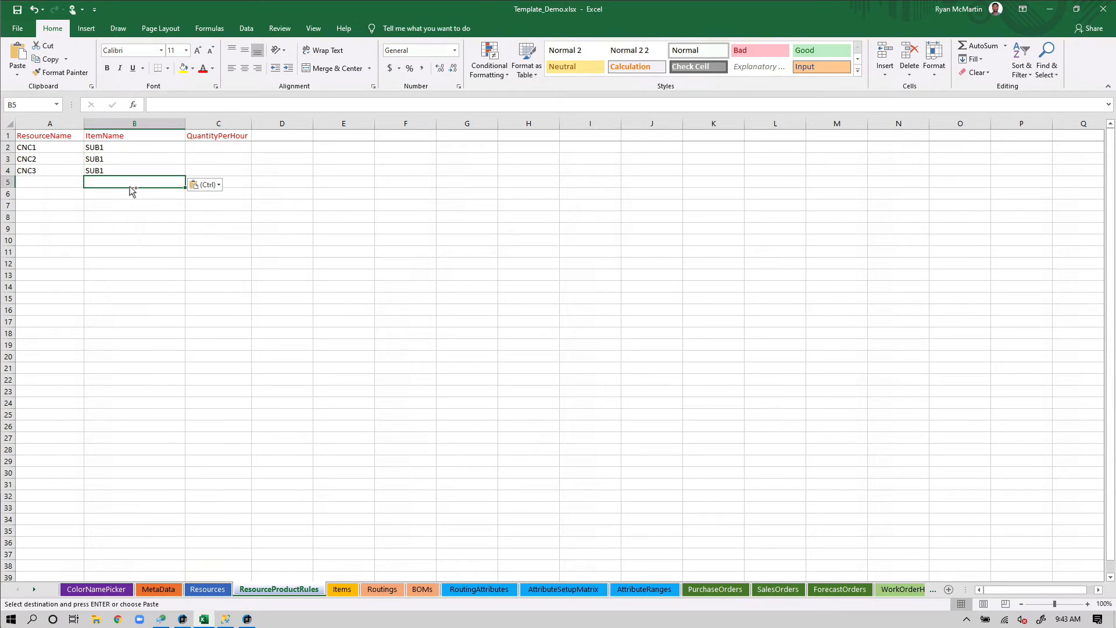
key("ctrl+v")
double_click(130, 184)
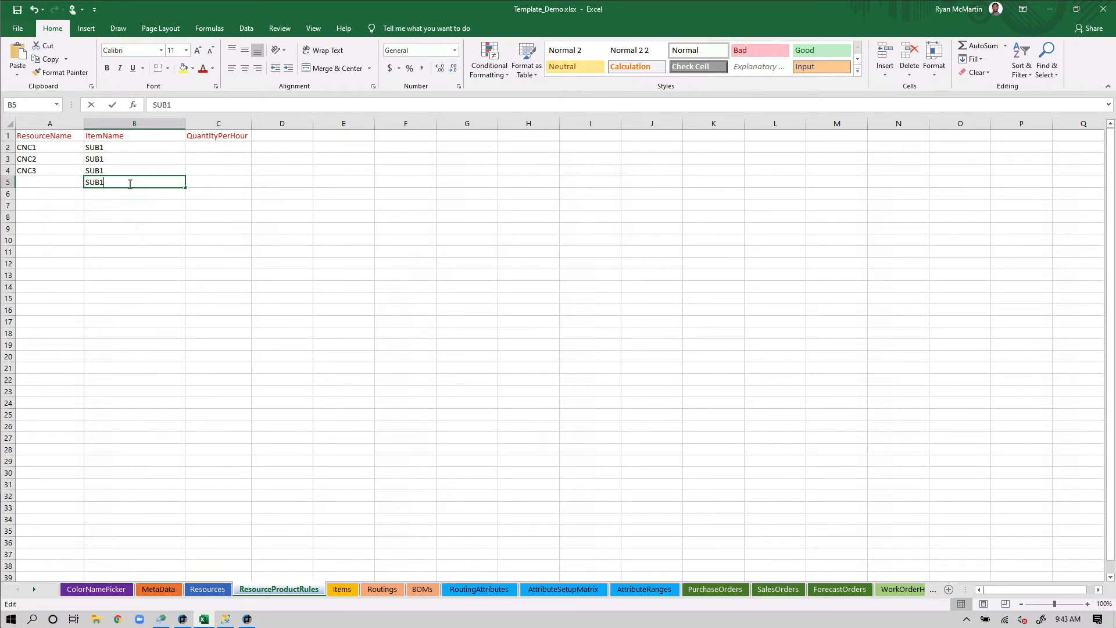
key("Return")
left_click(129, 184)
key("ctrl+c")
left_click_drag(128, 195, 127, 203)
key("ctrl+v")
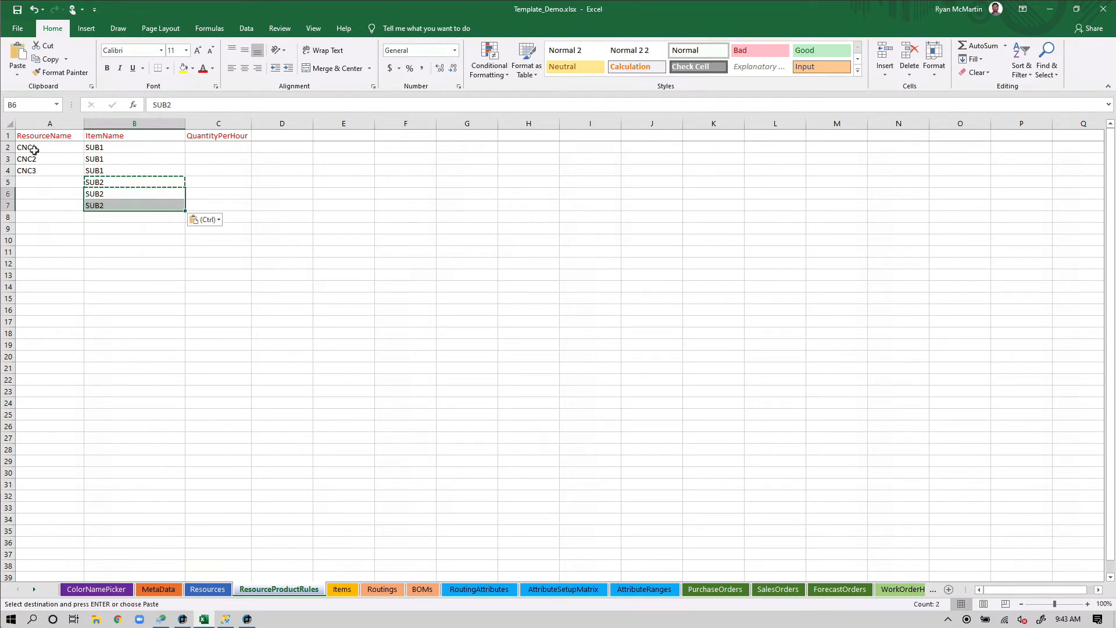
Copy CNC1 to CNC3 from A2:A4 into the ResourceName cells A5 to A7 beside the SUB2 rows
left_click_drag(32, 150, 32, 203)
key("ctrl+c")
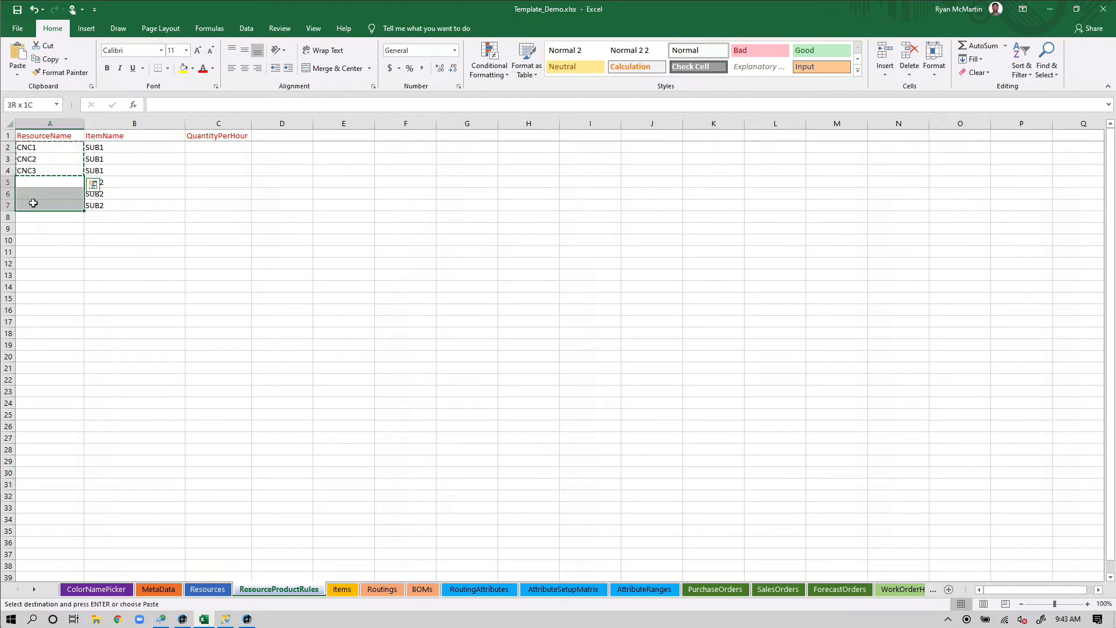
key("ctrl+v")
left_click(115, 256)
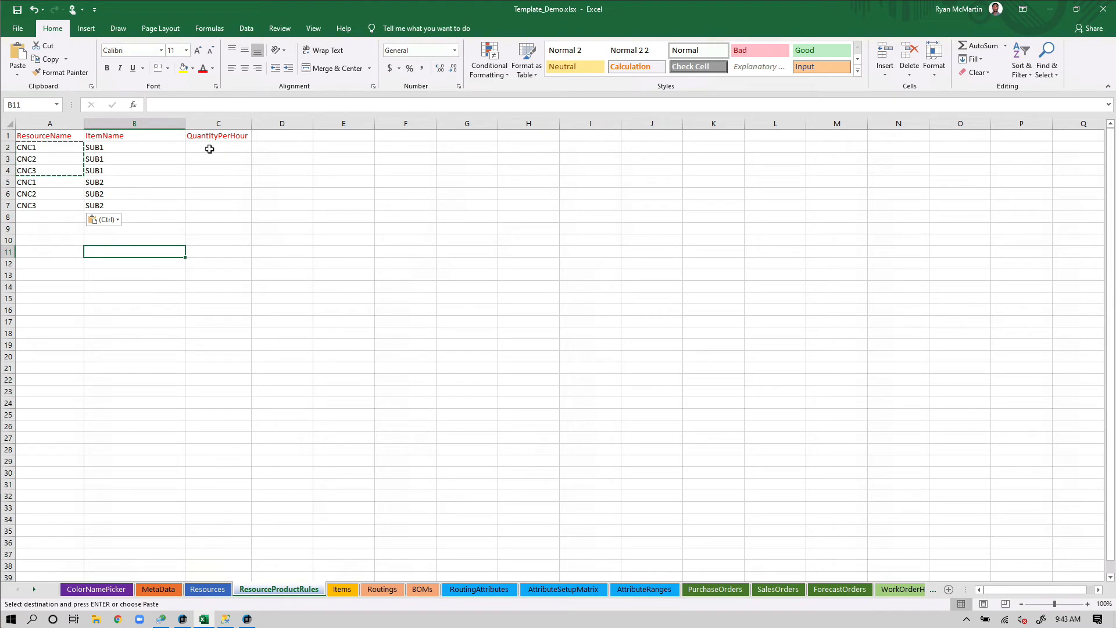
Check the standard rates on the Routings sheet and enter SUB1's QuantityPerHour in ResourceProductRules: CNC1 100, CNC2 50, CNC3 75
left_click(382, 589)
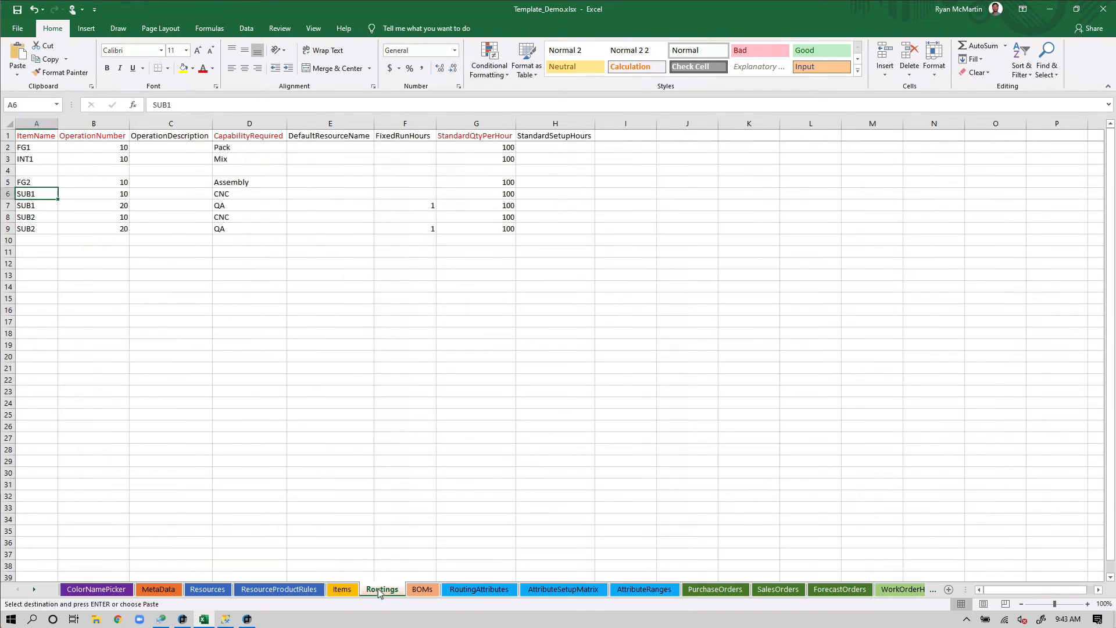
left_click_drag(492, 192, 492, 225)
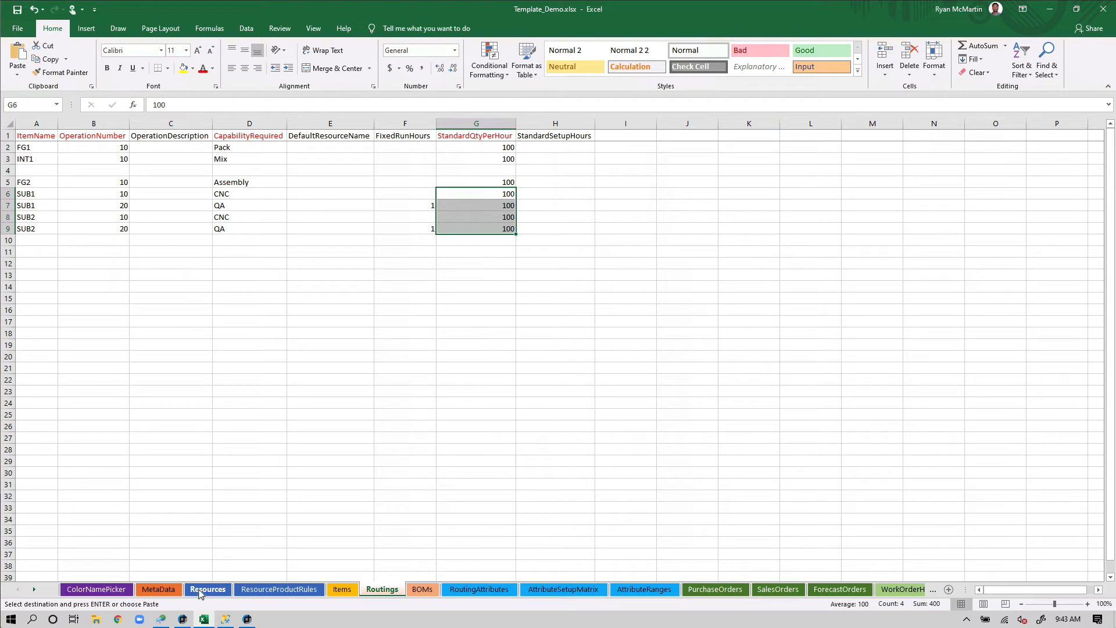
left_click(278, 589)
left_click(201, 386)
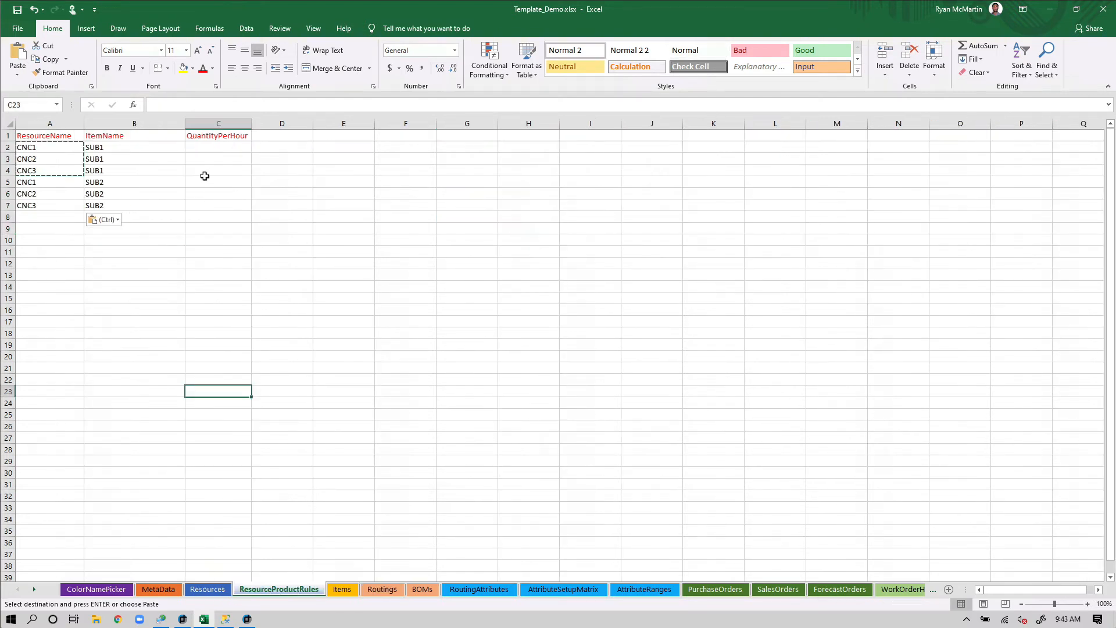
left_click(221, 149)
type("100")
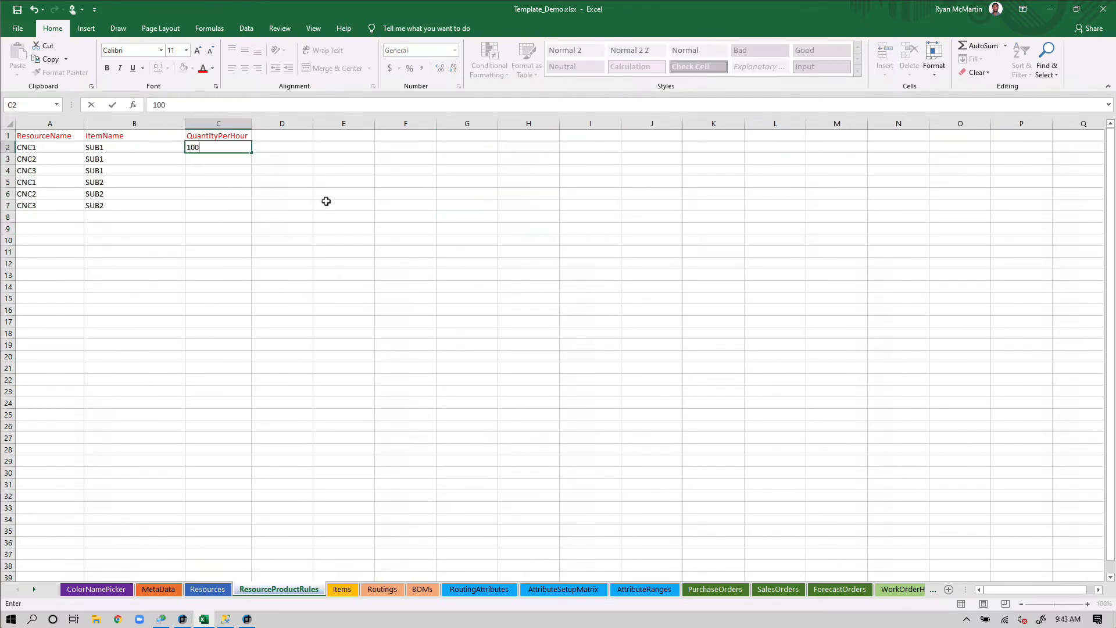
key("Return")
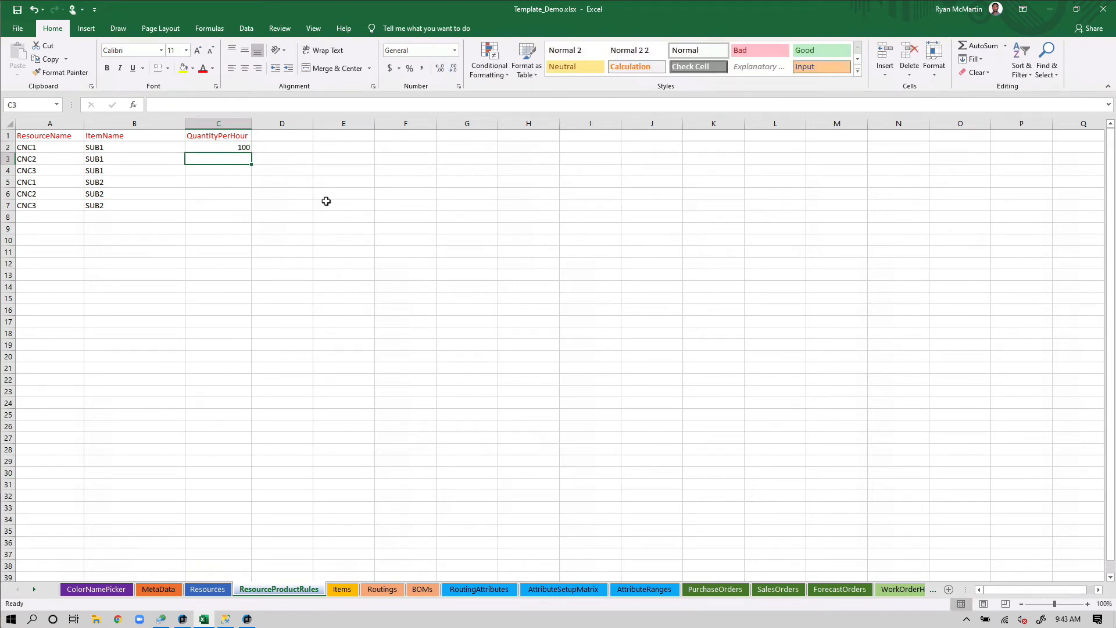
type("50")
key("Return")
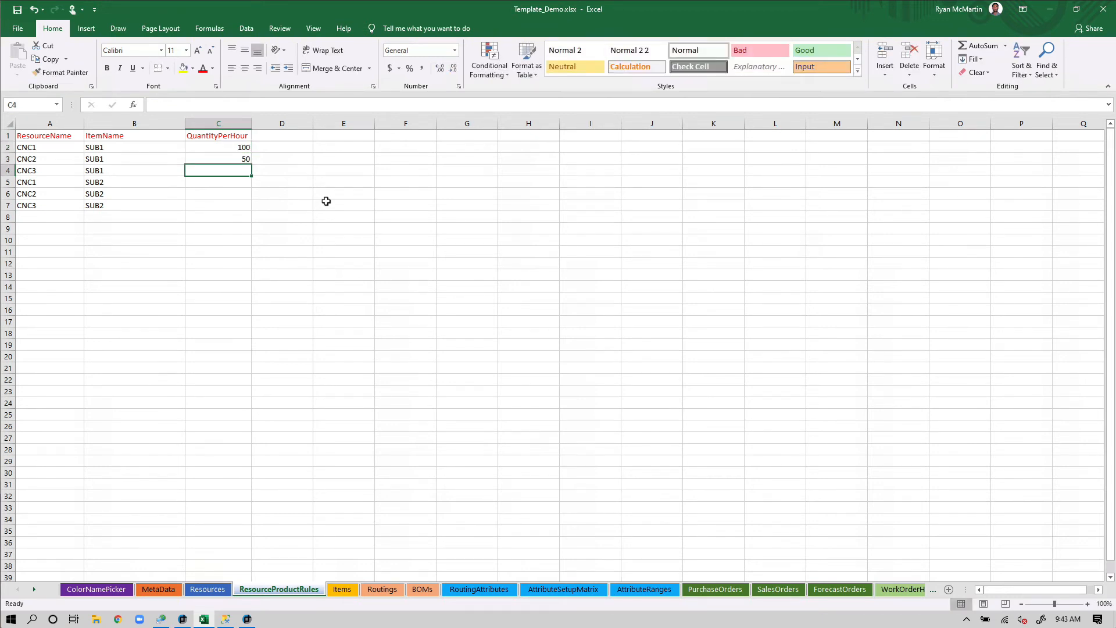
type("75")
key("Return")
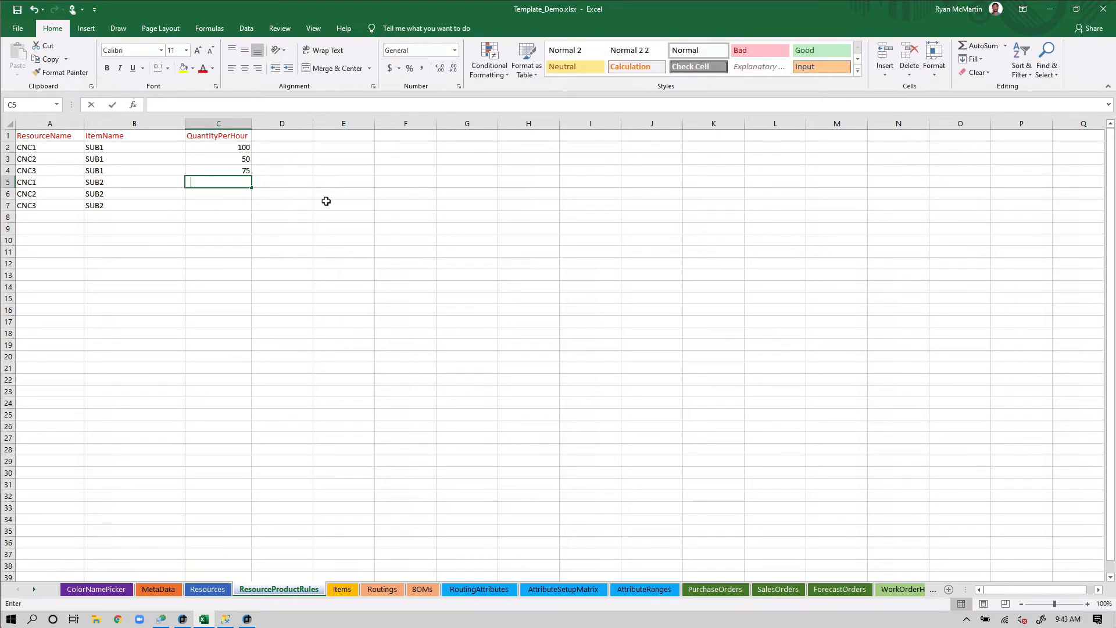
Enter SUB2's QuantityPerHour as 125 for CNC1, 100 for CNC2 and 150 for CNC3, and save the workbook
type("125")
key("Return")
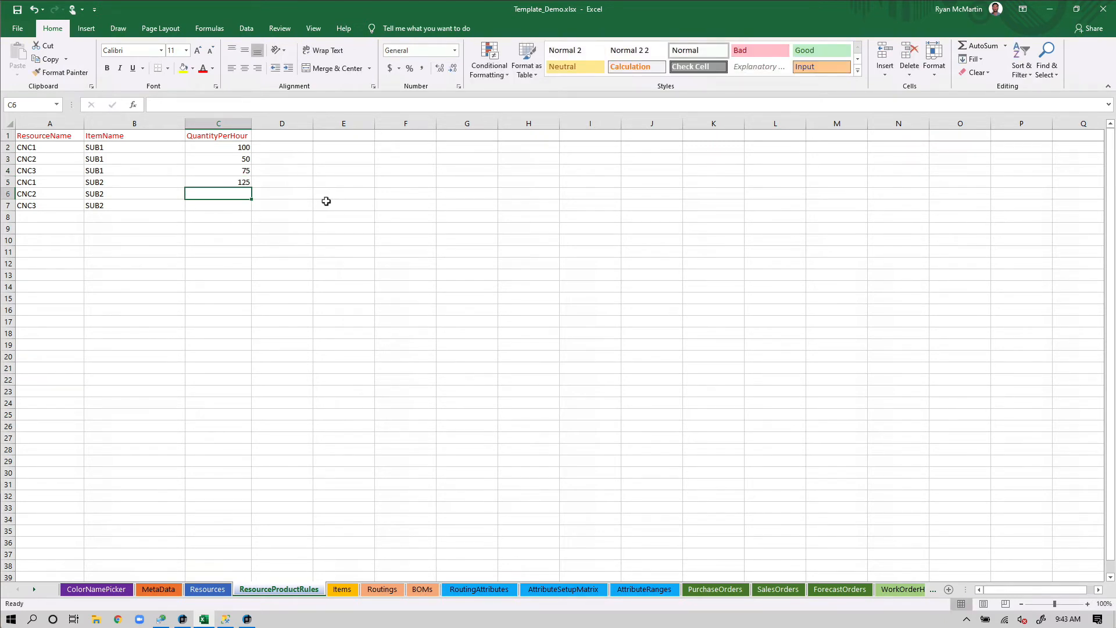
type("100")
key("Return")
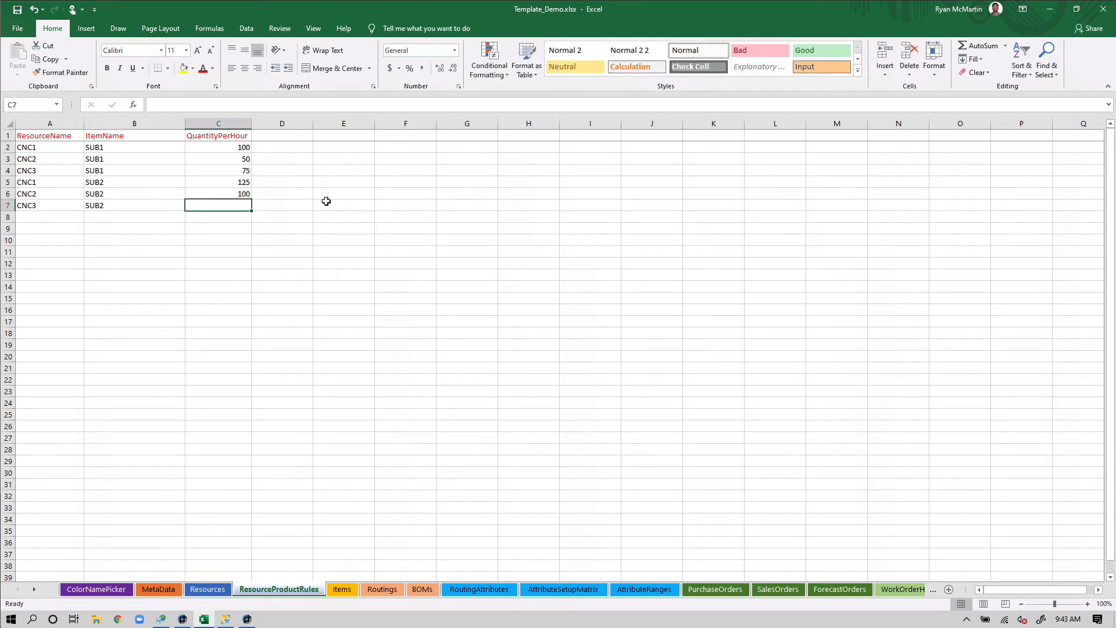
type("150")
key("Return")
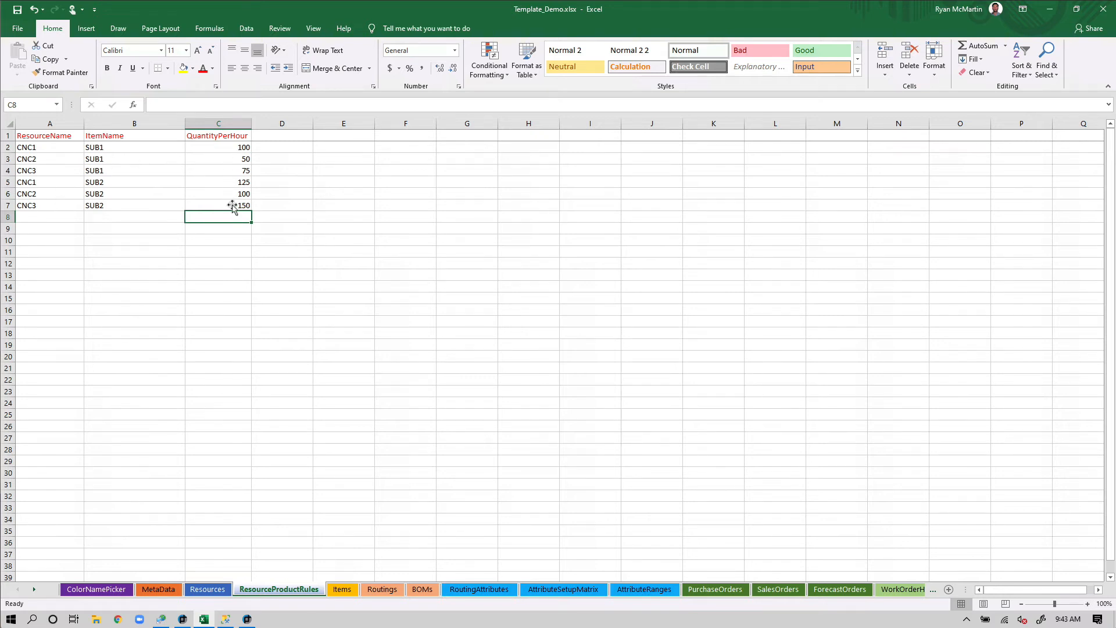
left_click(295, 236)
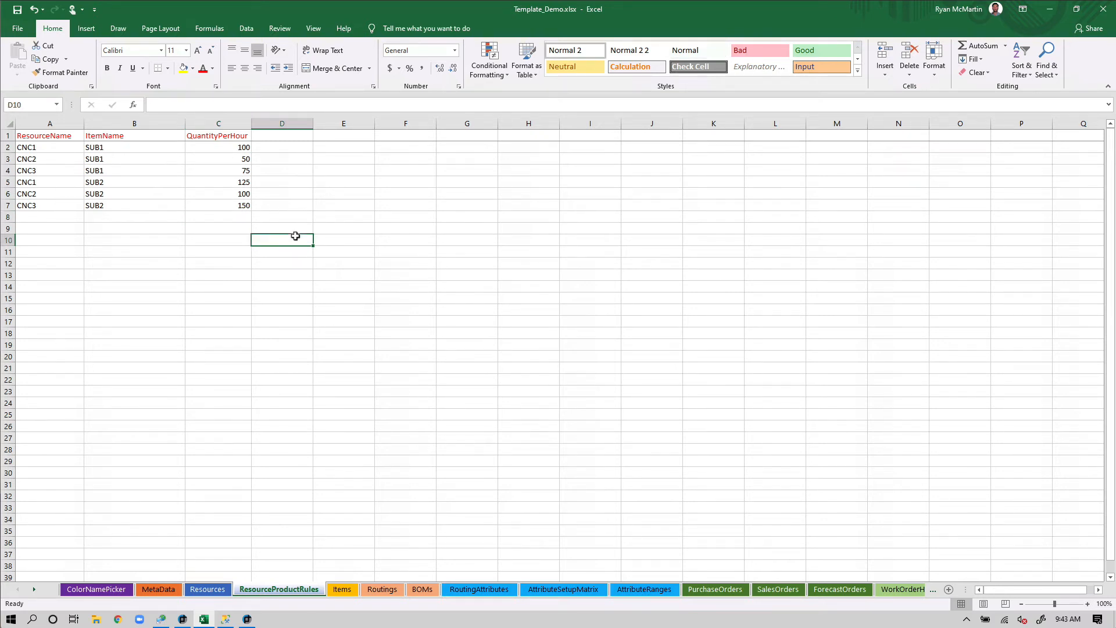
key("ctrl+s")
Switch to PlanetTogether APS, move the WO-2-002 SUB1 operation from CNC1 to CNC3, and refresh the planning data
left_click(1103, 13)
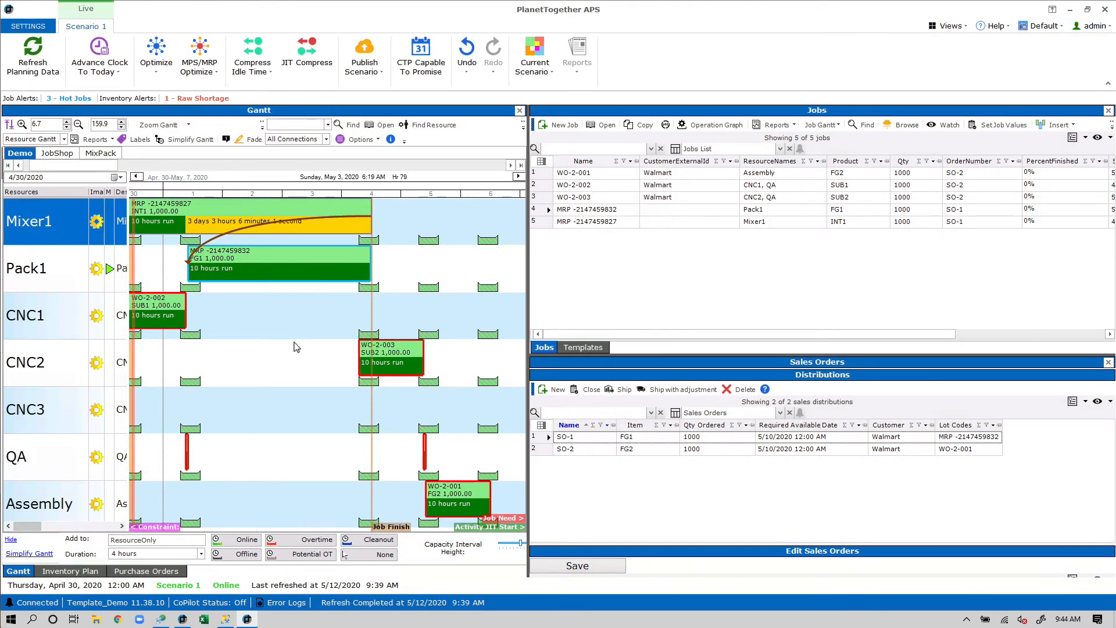
left_click(150, 313)
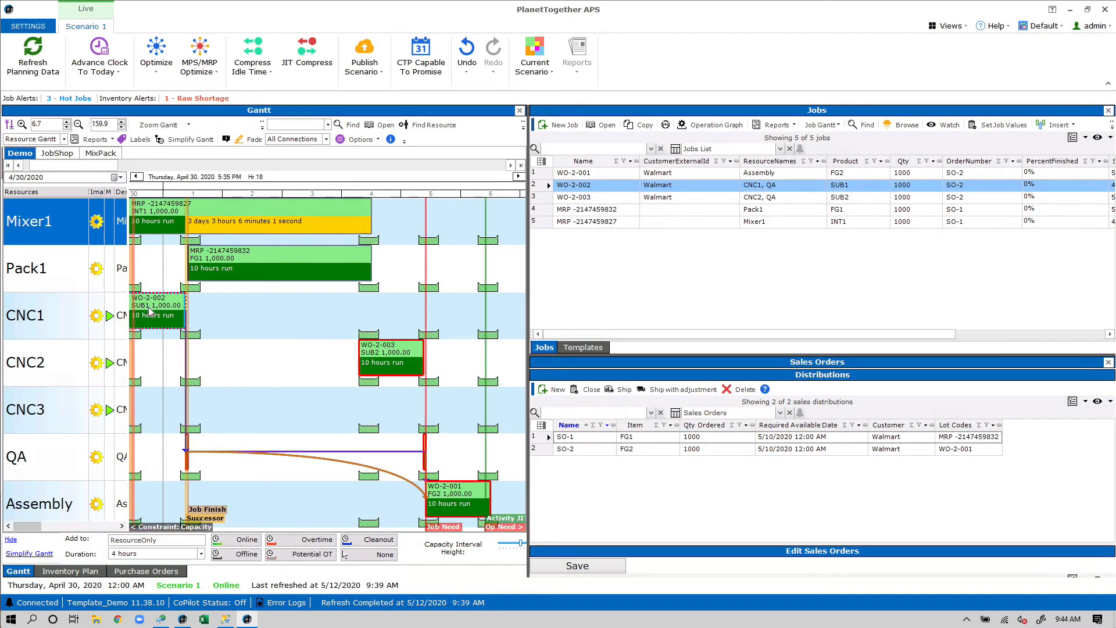
left_click_drag(150, 312, 150, 410)
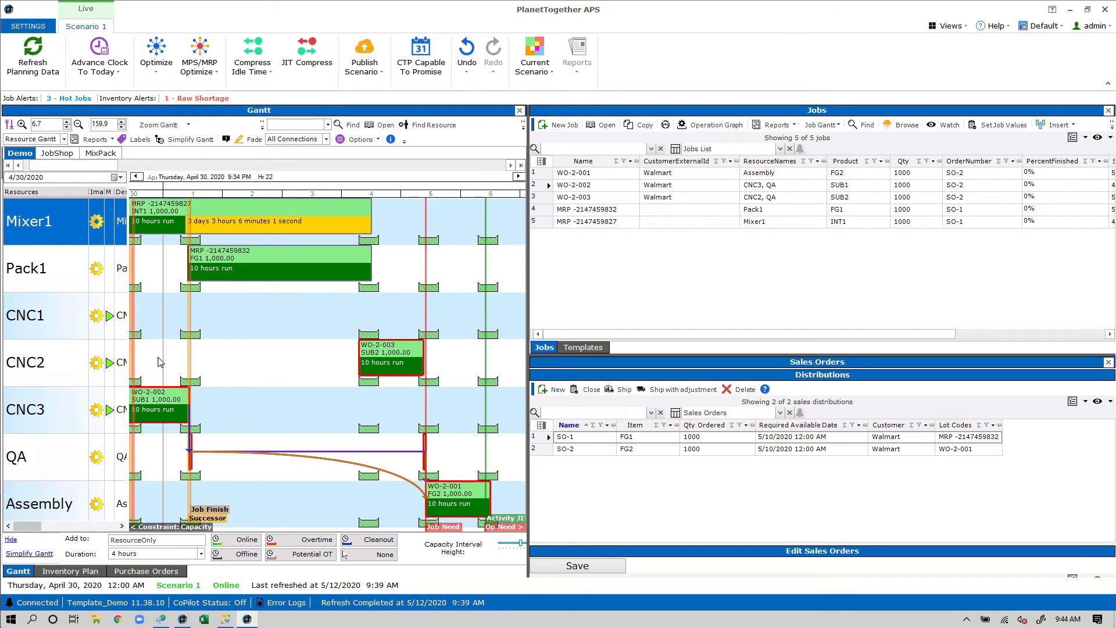
left_click(33, 59)
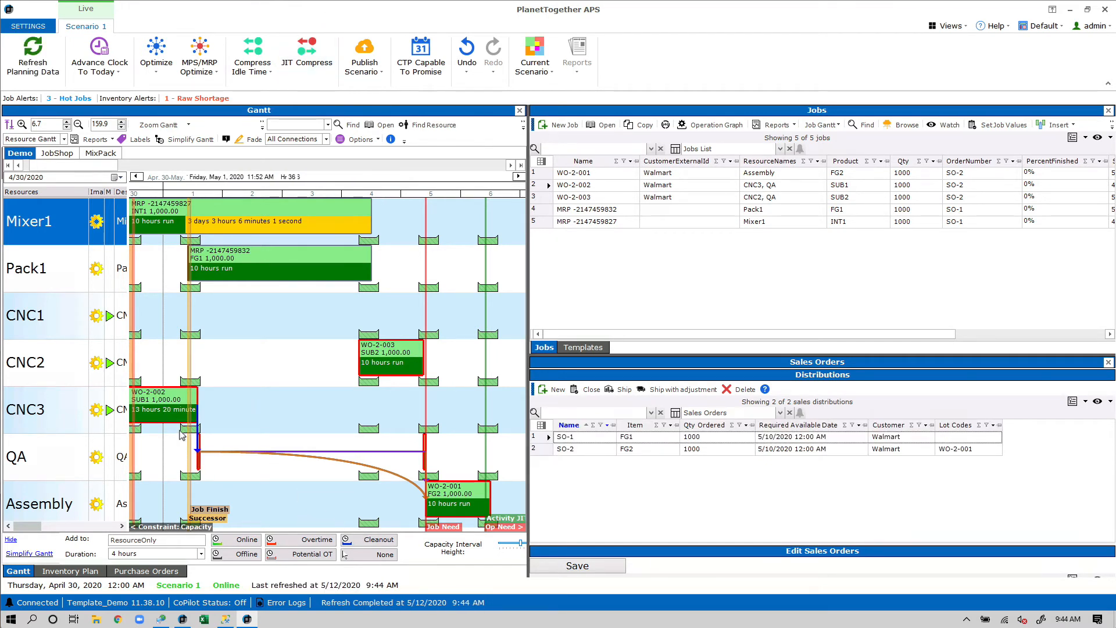
Move the WO-2-002 SUB1 operation to CNC1 and back to CNC3 in the Gantt to compare run times
left_click_drag(274, 196, 324, 196)
left_click_drag(161, 407, 165, 350)
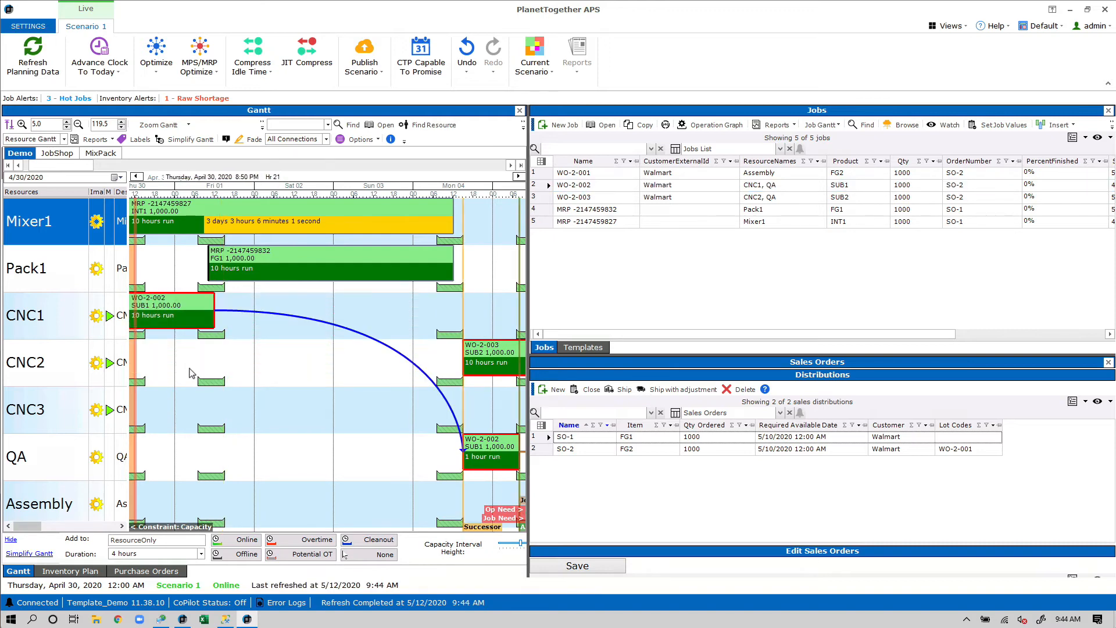
left_click_drag(164, 312, 164, 405)
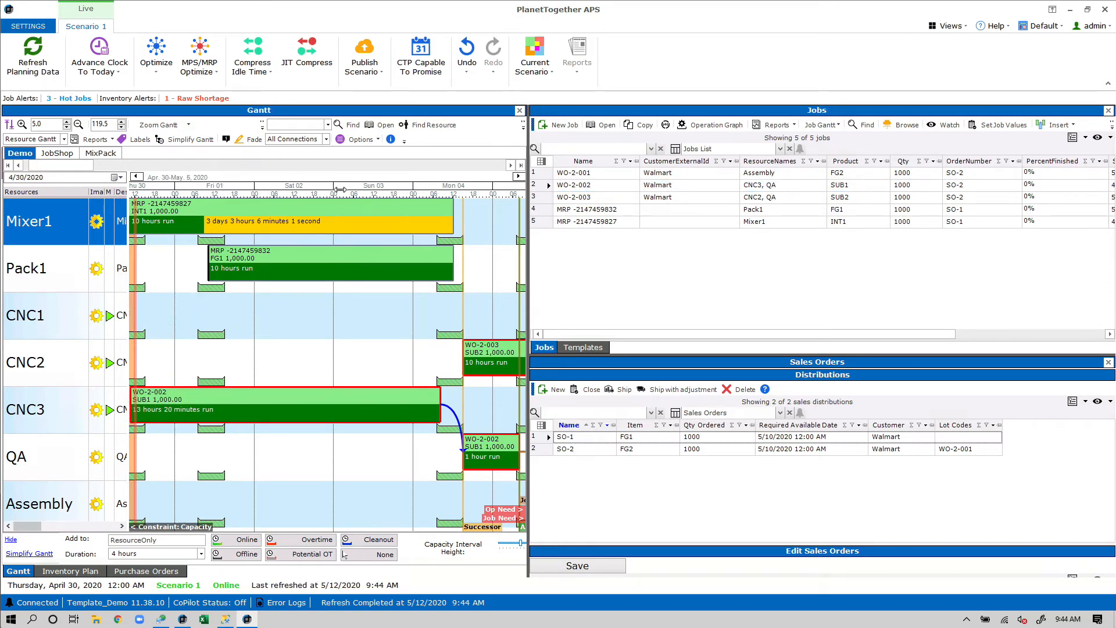
Switch to the Template_Demo.xlsx workbook in Excel and open the RoutingAttributes sheet
left_click_drag(343, 190, 277, 191)
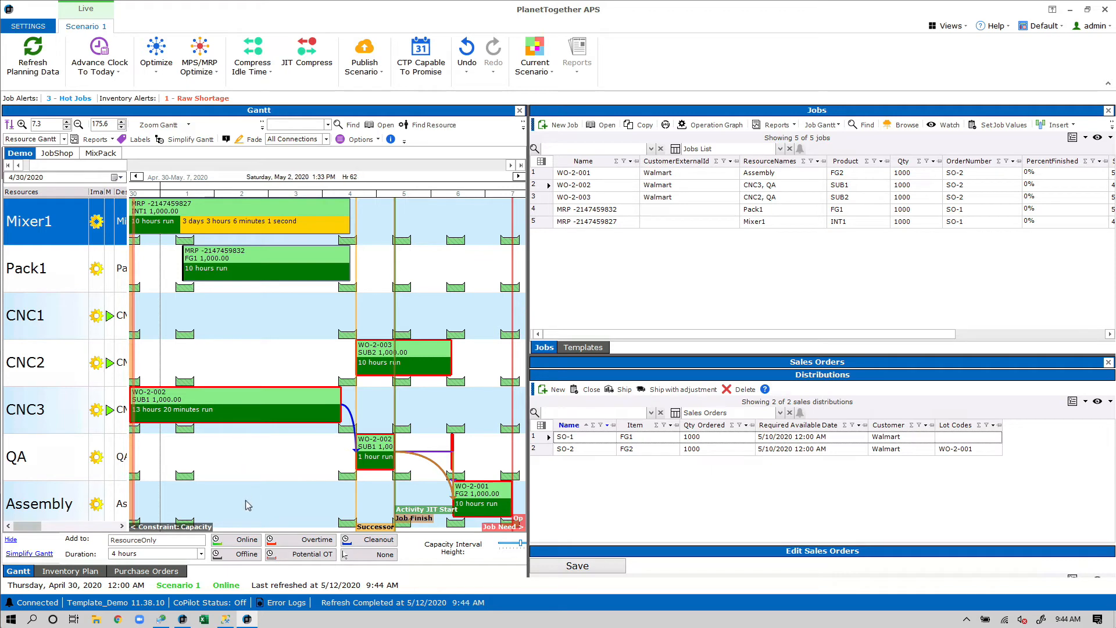
right_click(204, 618)
left_click(217, 387)
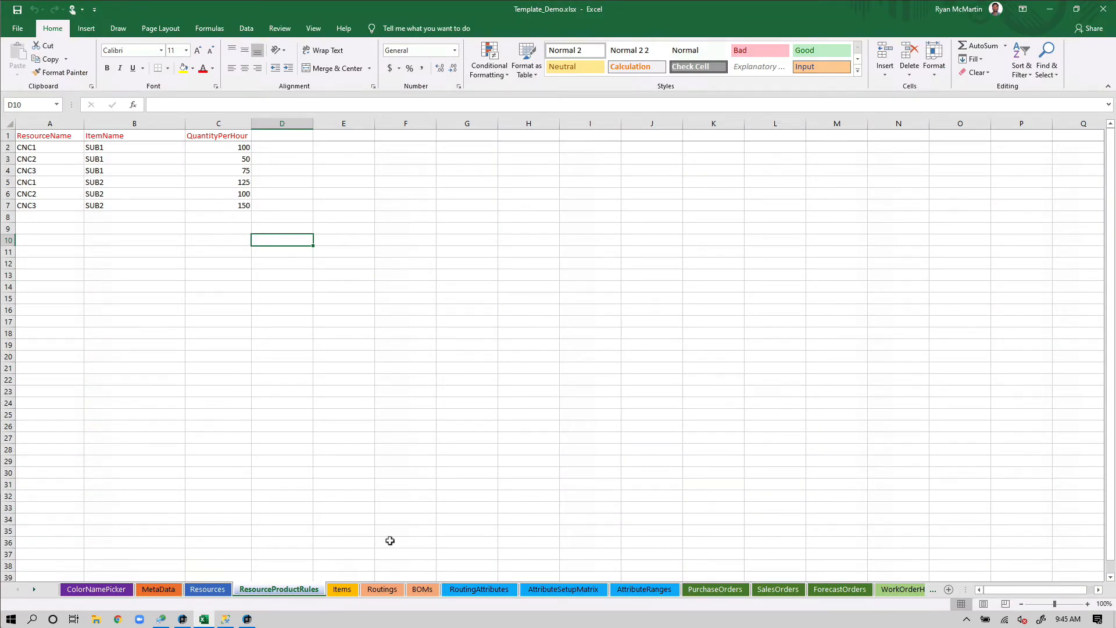
left_click(459, 589)
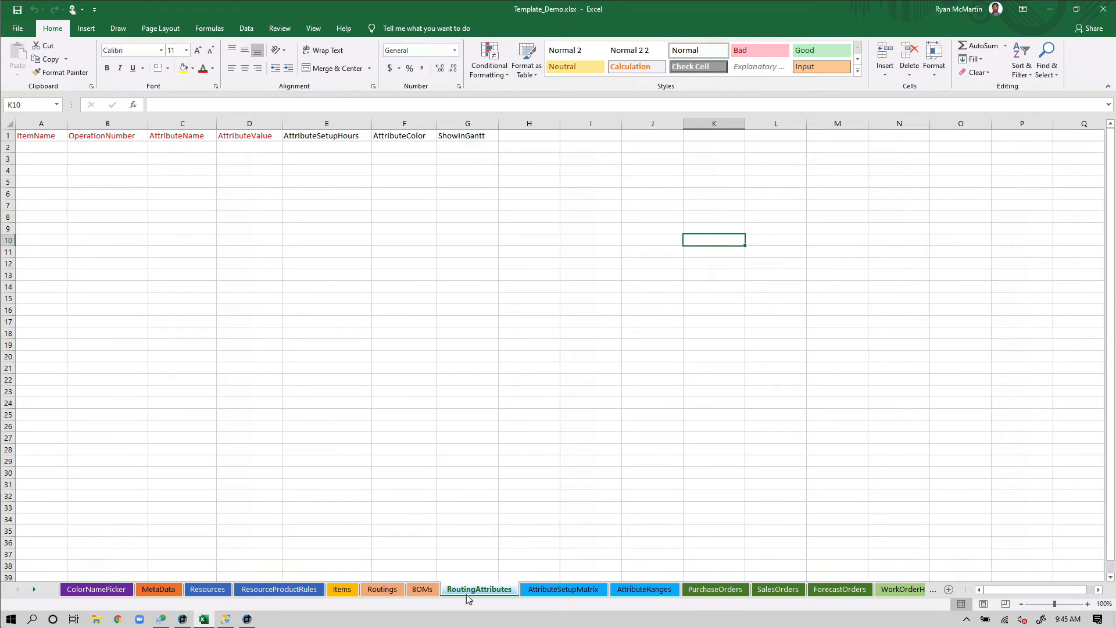
Copy SUB1 with operation number 10 from the Routings sheet into A2:B2 of the RoutingAttributes sheet
left_click(390, 589)
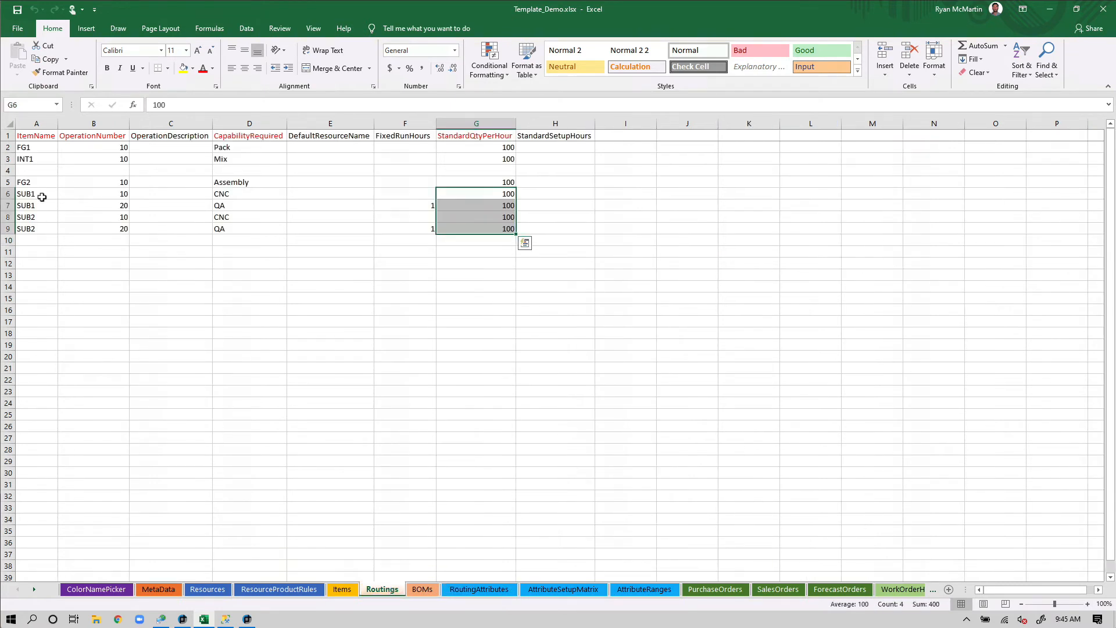
left_click_drag(42, 197, 78, 192)
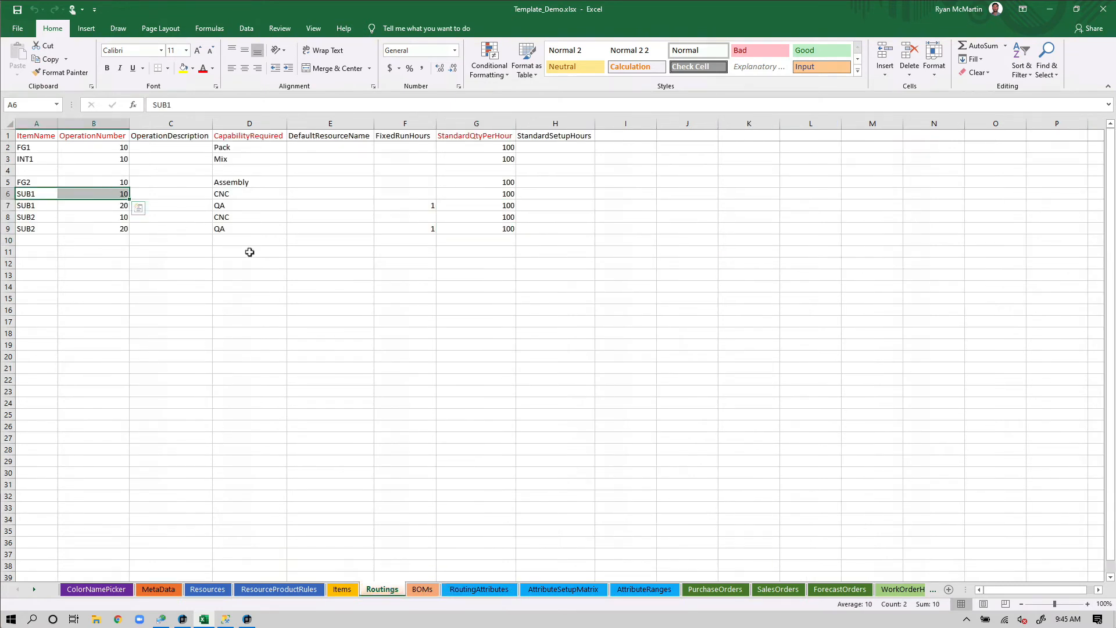
key("ctrl+c")
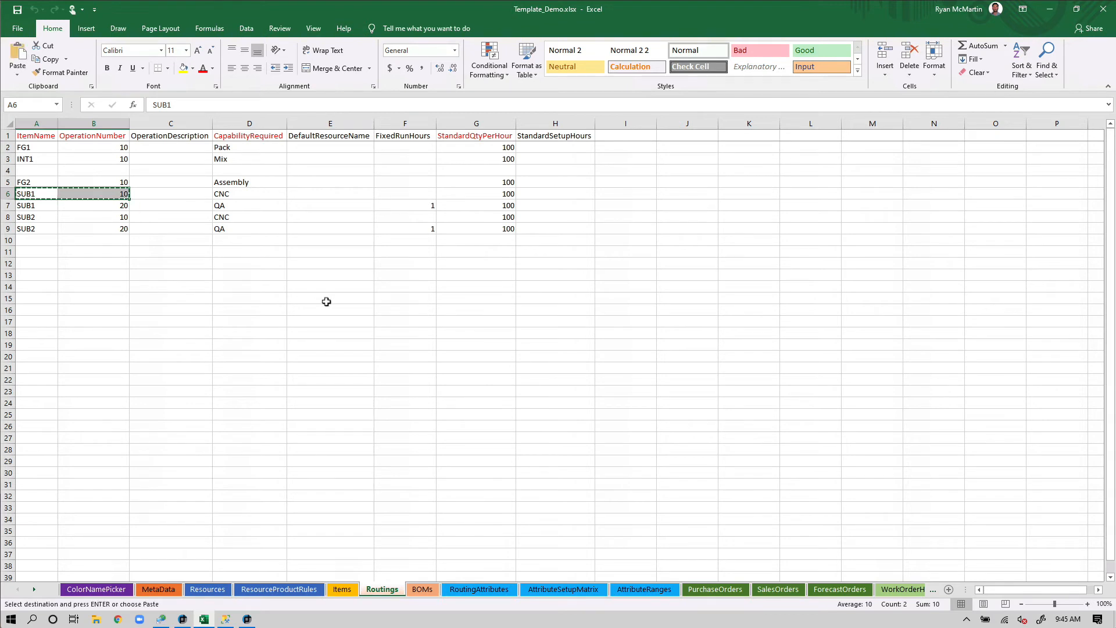
left_click(483, 589)
left_click(165, 253)
left_click(42, 146)
key("ctrl+v")
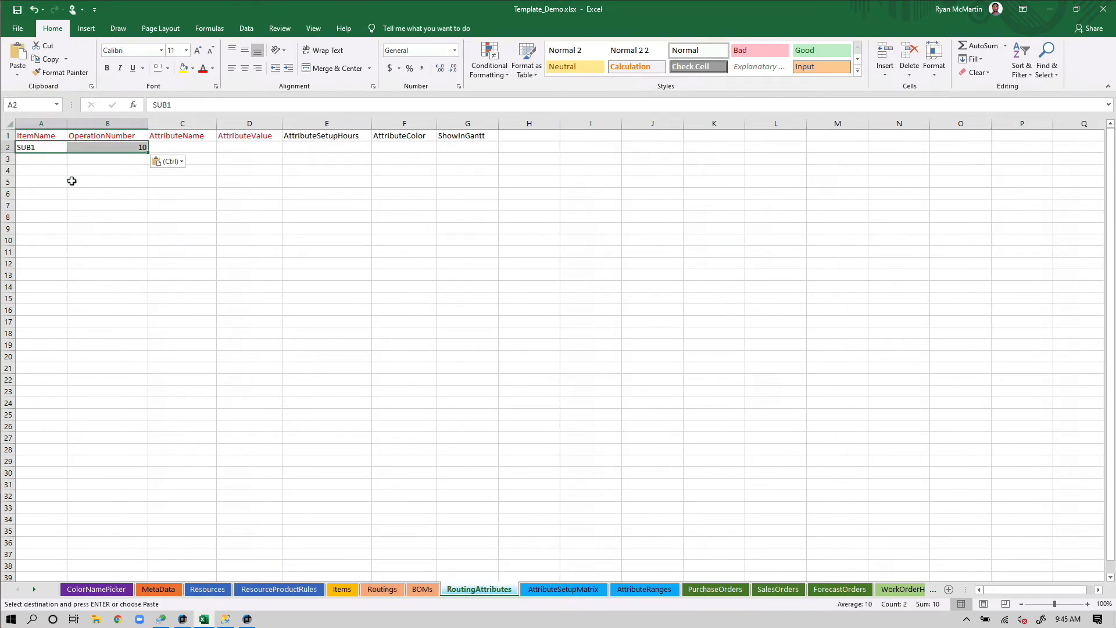
Enter SUB2 as the ItemName in cell A5
left_click(54, 150)
left_click_drag(67, 153, 47, 189)
left_click(49, 161)
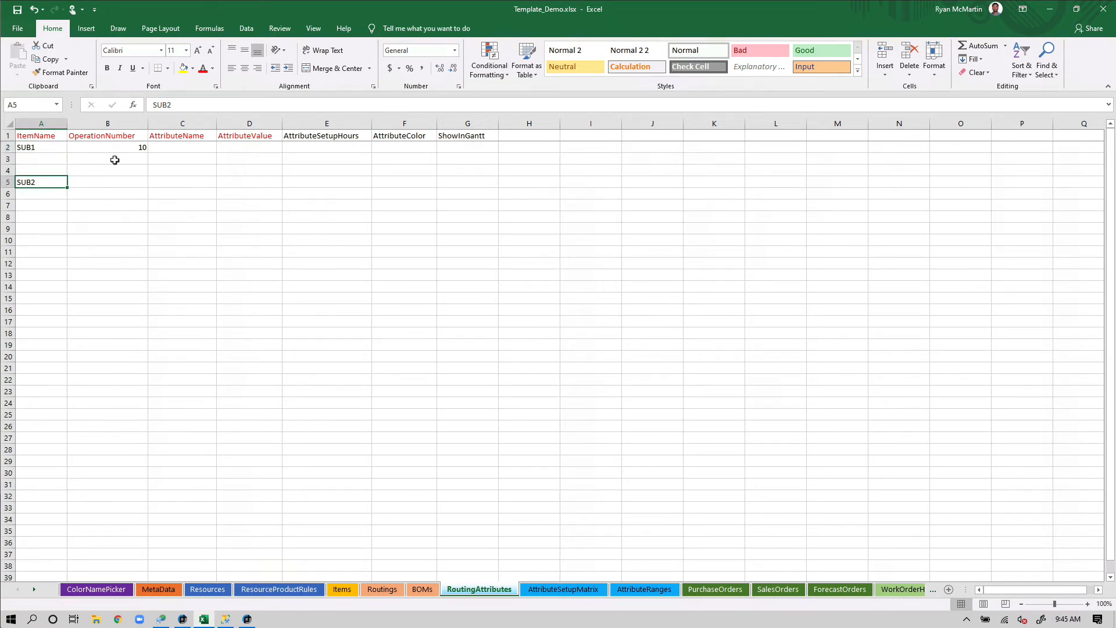
Copy operation number 10 from B2 into cells B3 to B7
left_click(117, 151)
key("ctrl+c")
left_click(123, 162)
key("ctrl+v")
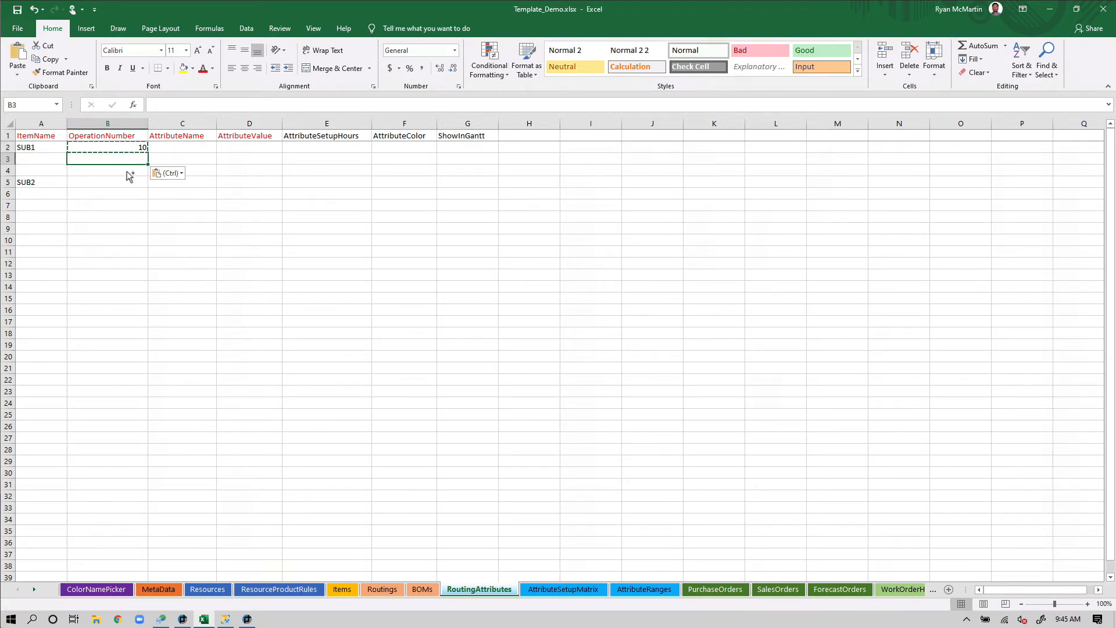
left_click(124, 171)
key("ctrl+v")
left_click(175, 206)
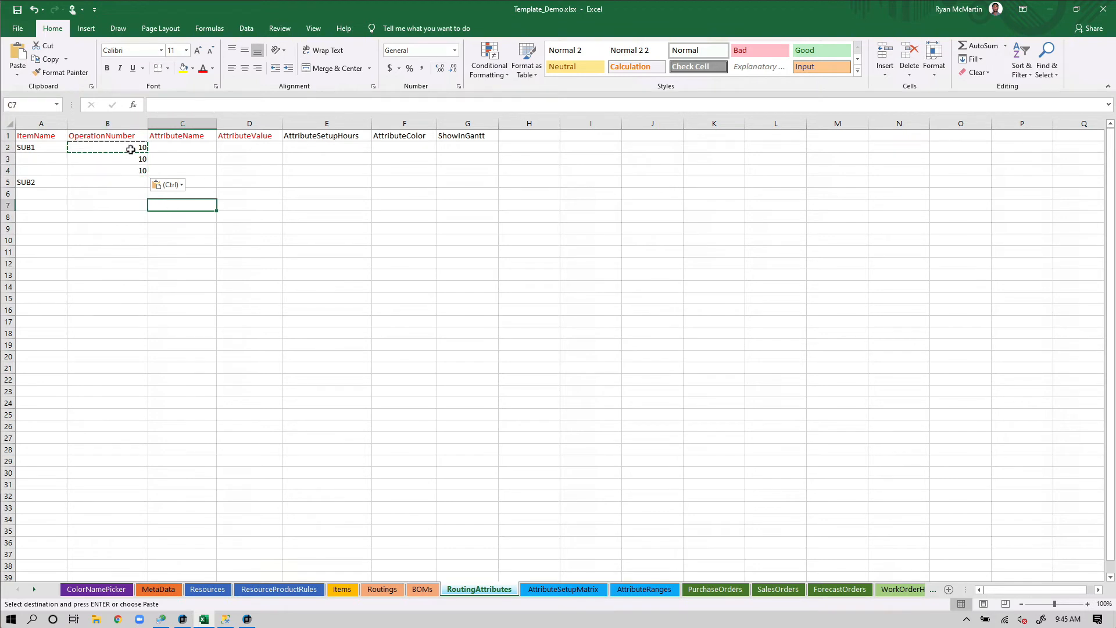
left_click_drag(134, 150, 130, 171)
key("ctrl+c")
left_click(127, 182)
key("ctrl+v")
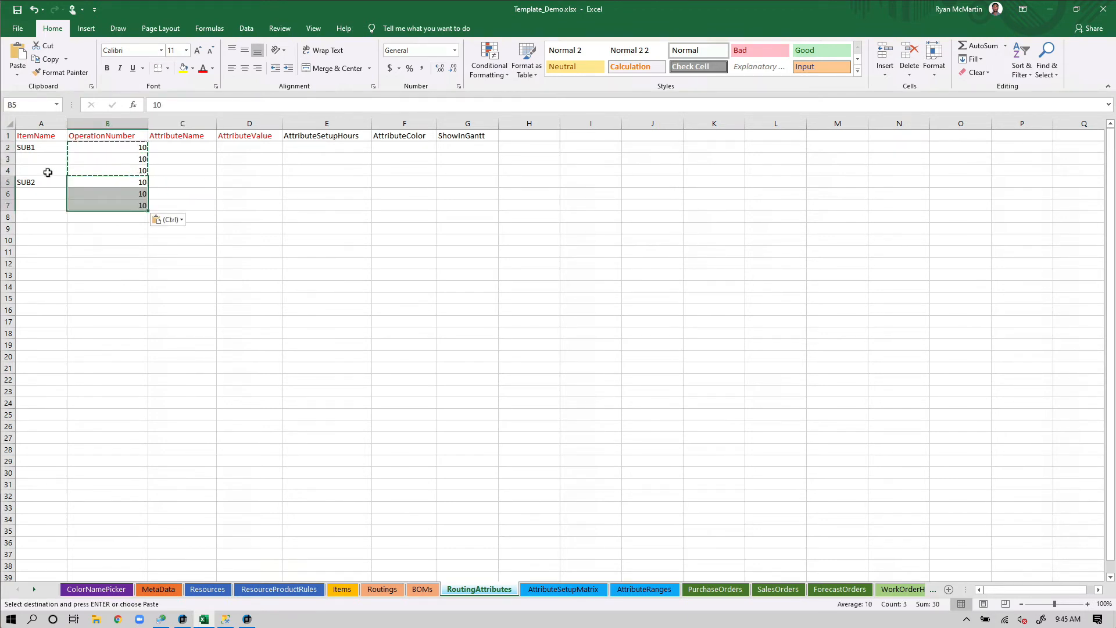
Complete the ItemName column with SUB1 in rows 3 and 4 and SUB2 in rows 6 and 7
left_click(42, 149)
key("ctrl+c")
left_click_drag(43, 158, 37, 205)
key("ctrl+v")
left_click(37, 182)
key("ctrl+c")
key("ctrl+v")
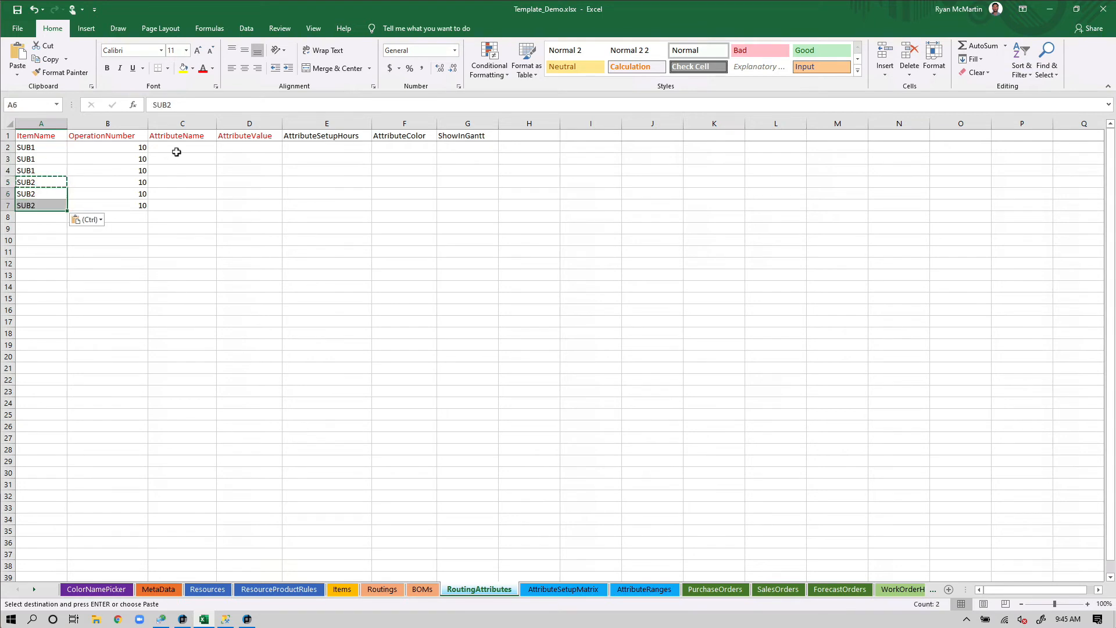
Enter Length, Color and Family as the AttributeName values for the three SUB1 rows
left_click(177, 150)
type("Length")
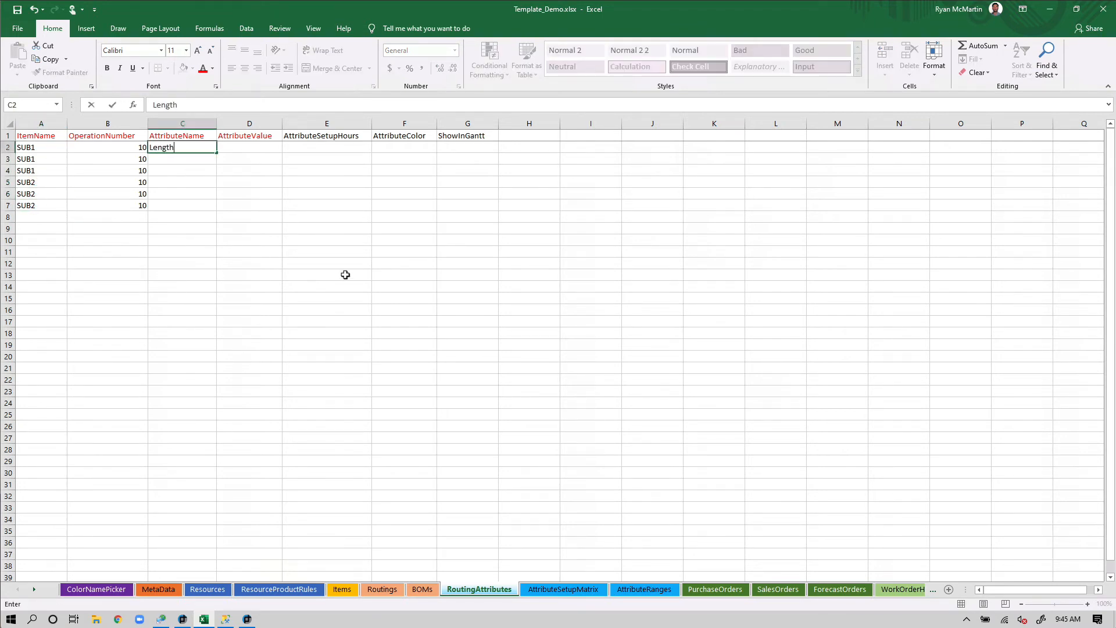
key("Return")
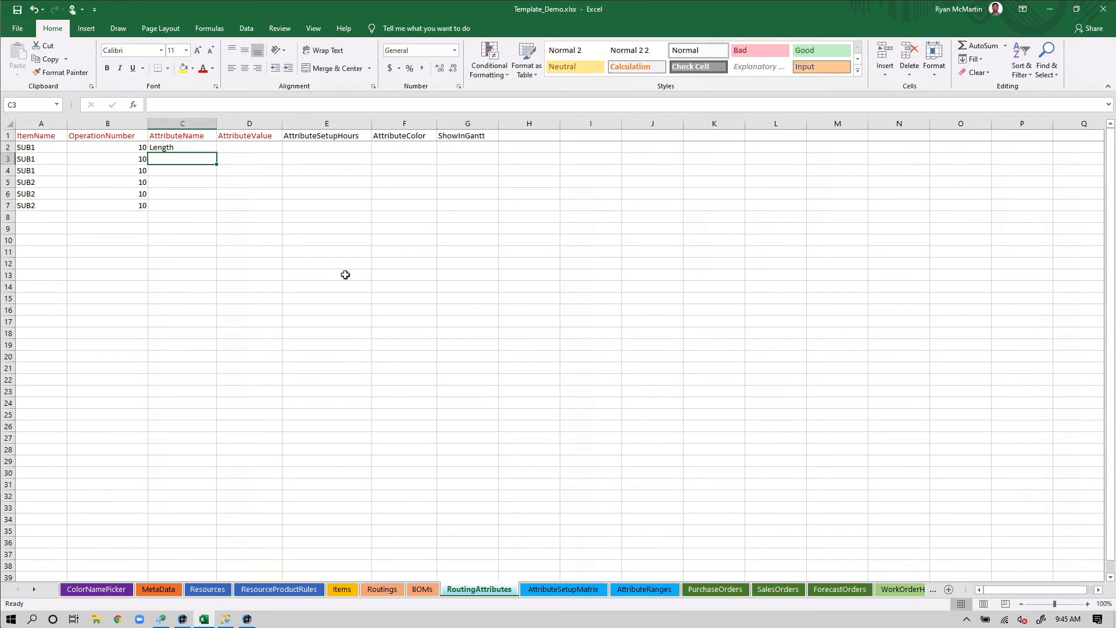
type("Color")
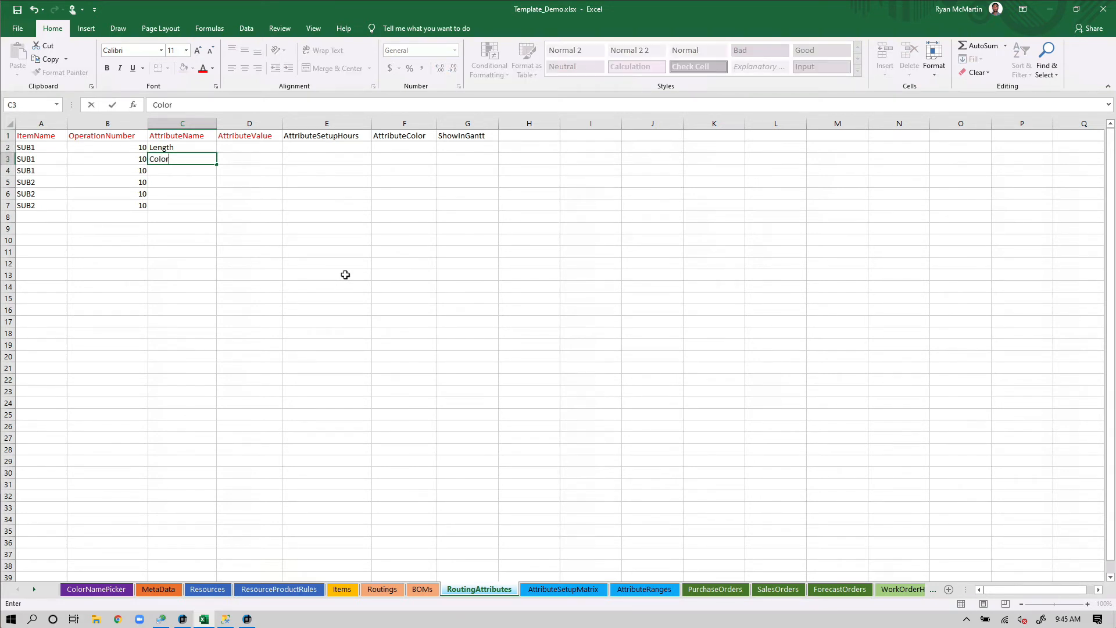
key("Return")
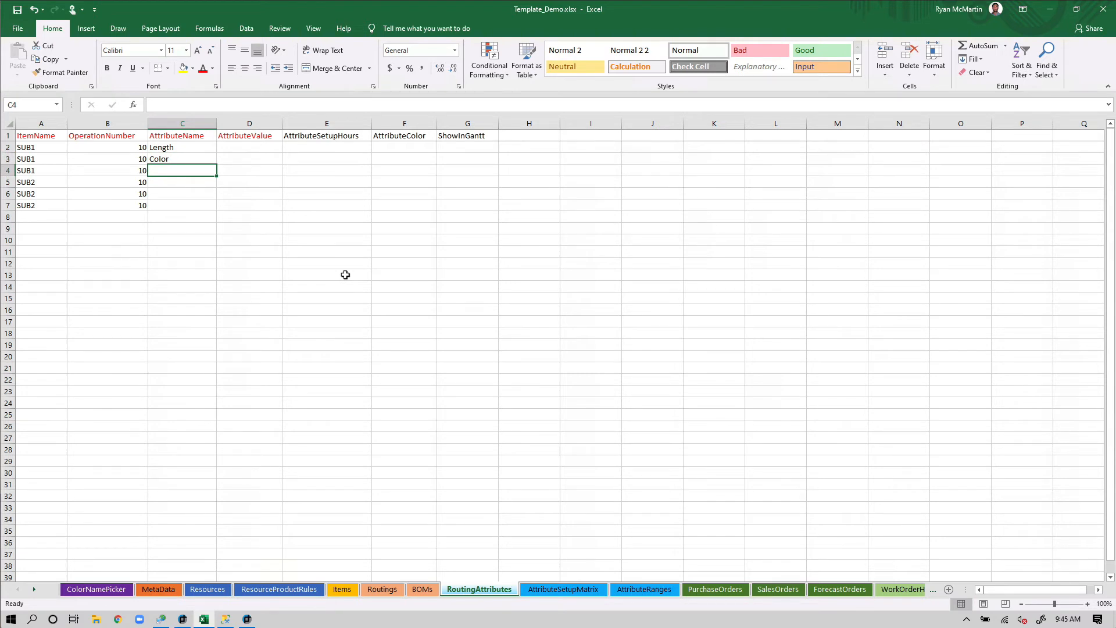
type("Family")
key("Return")
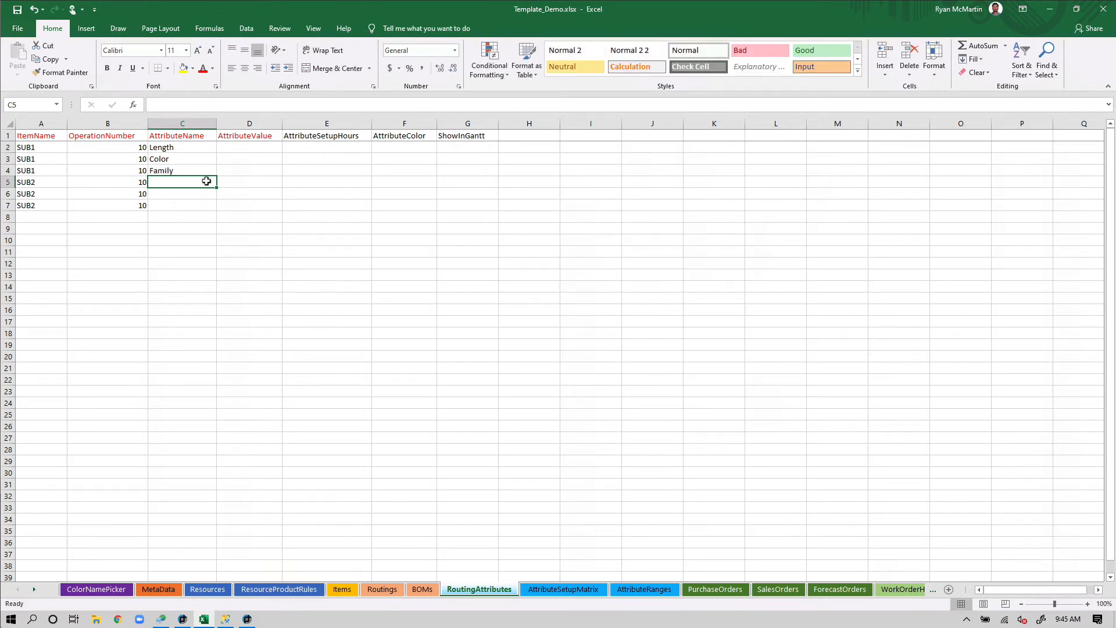
Copy the three SUB1 attribute names to the SUB2 rows, starting at C5
left_click_drag(186, 150, 190, 170)
key("ctrl+c")
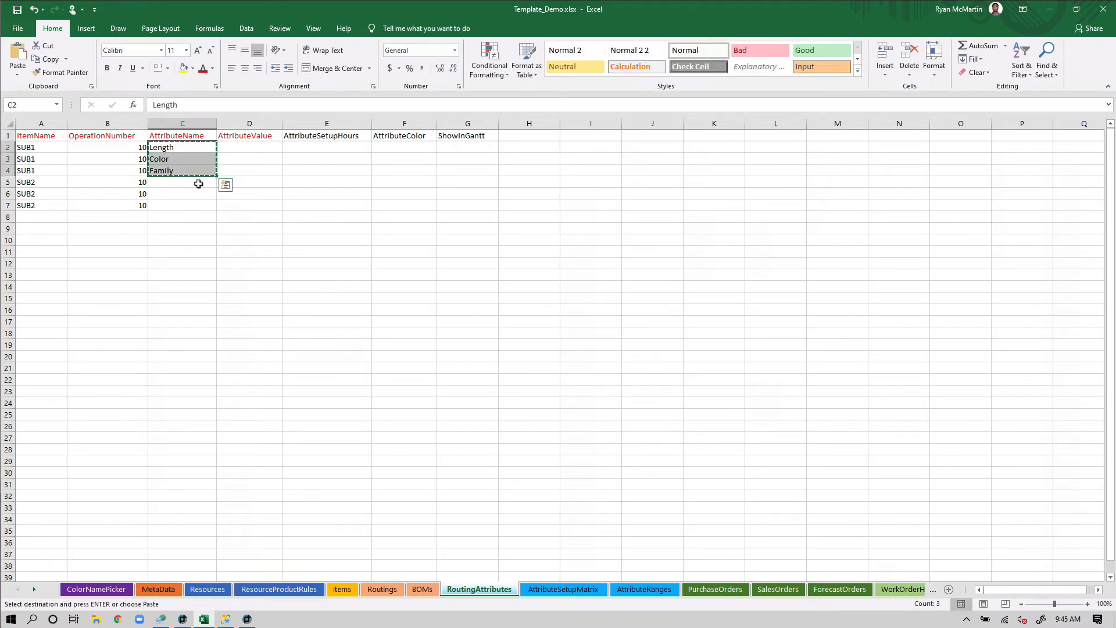
left_click(199, 182)
key("ctrl+v")
left_click(310, 247)
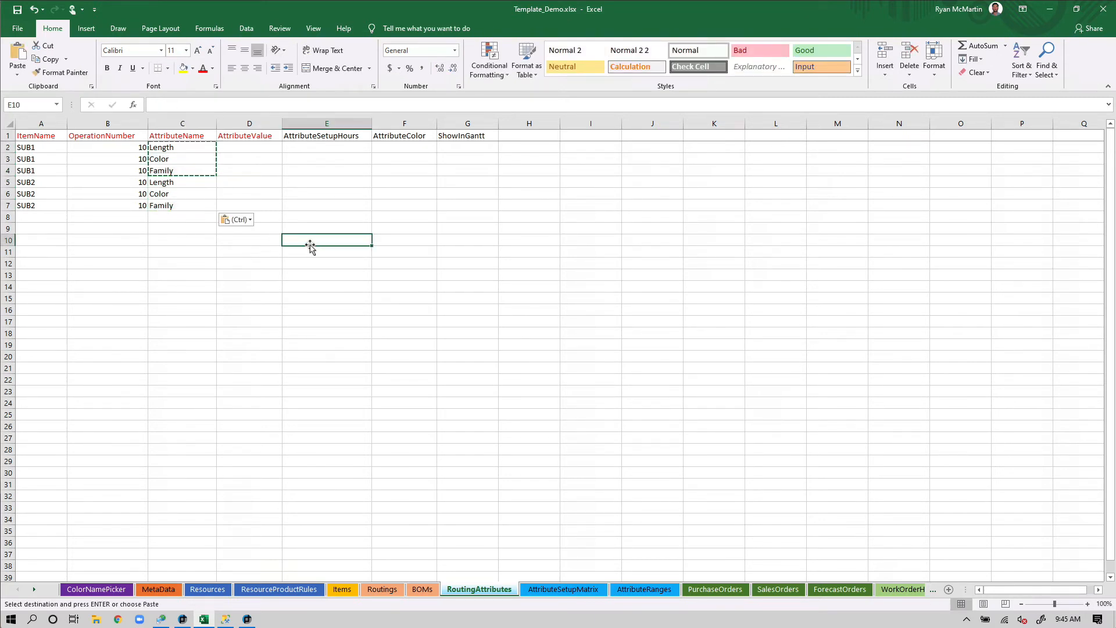
Set the Length AttributeValue to 10 for SUB1 and 20 for SUB2
left_click(250, 148)
type("10")
key("Return")
key("Return")
key("Return")
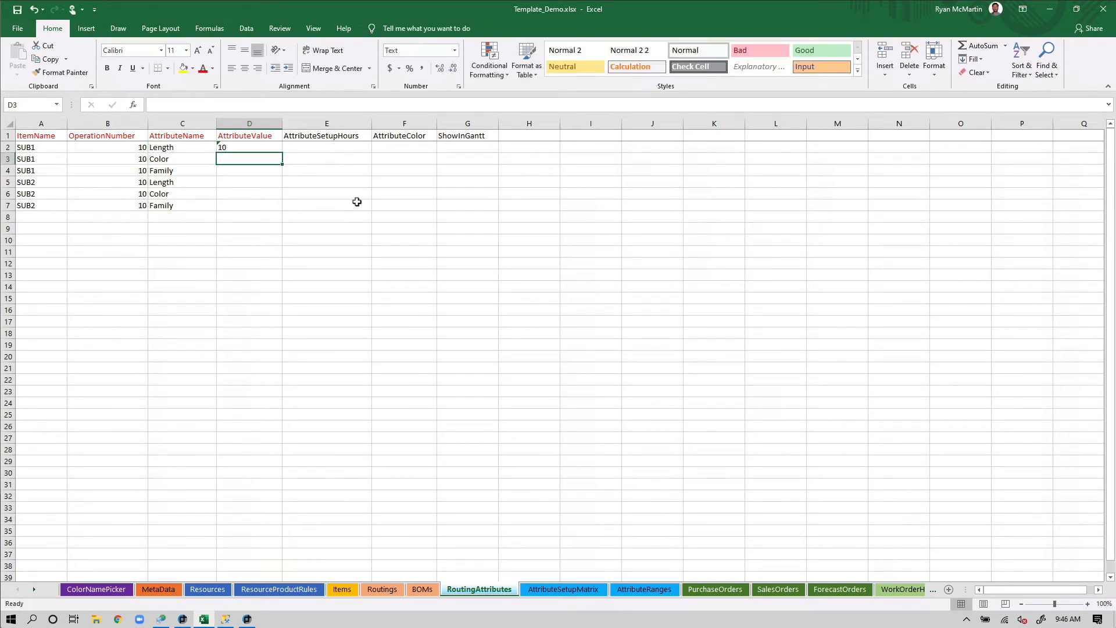
type("20")
key("Return")
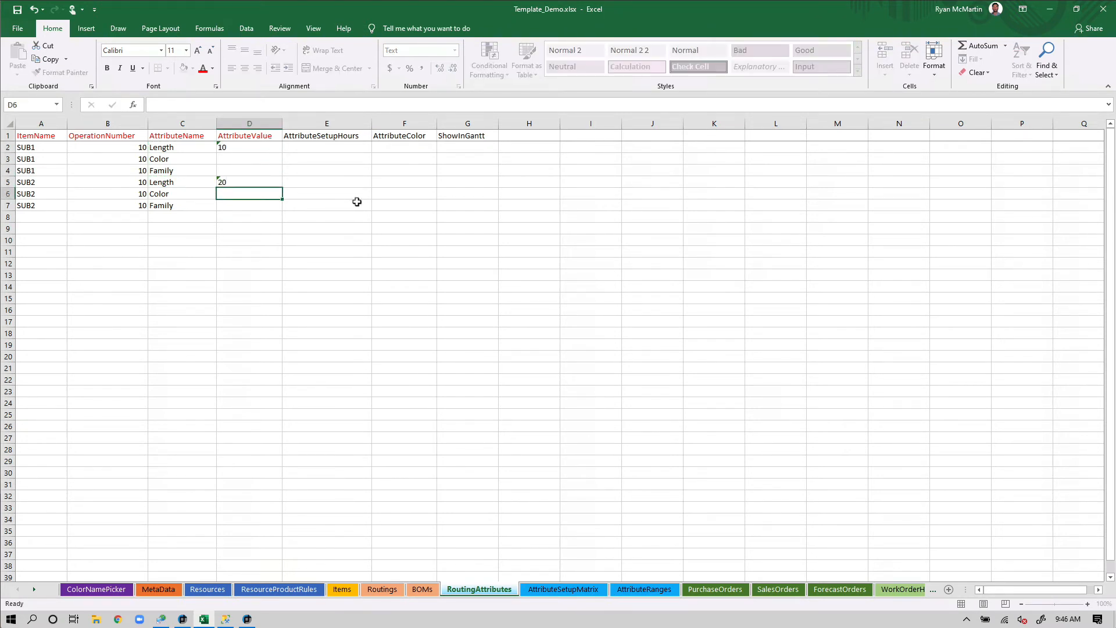
Copy the color name Orchid from the ColorNamePicker sheet into AttributeColor of SUB1's Color row
key("Up")
key("Up")
key("Up")
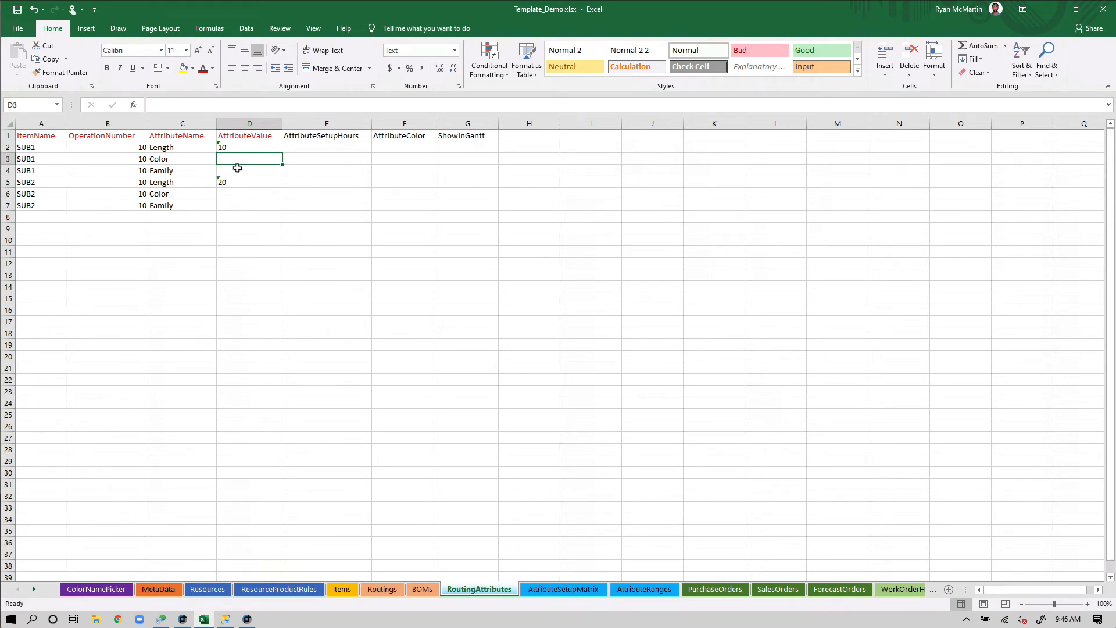
left_click(255, 193)
left_click(250, 162)
left_click(96, 589)
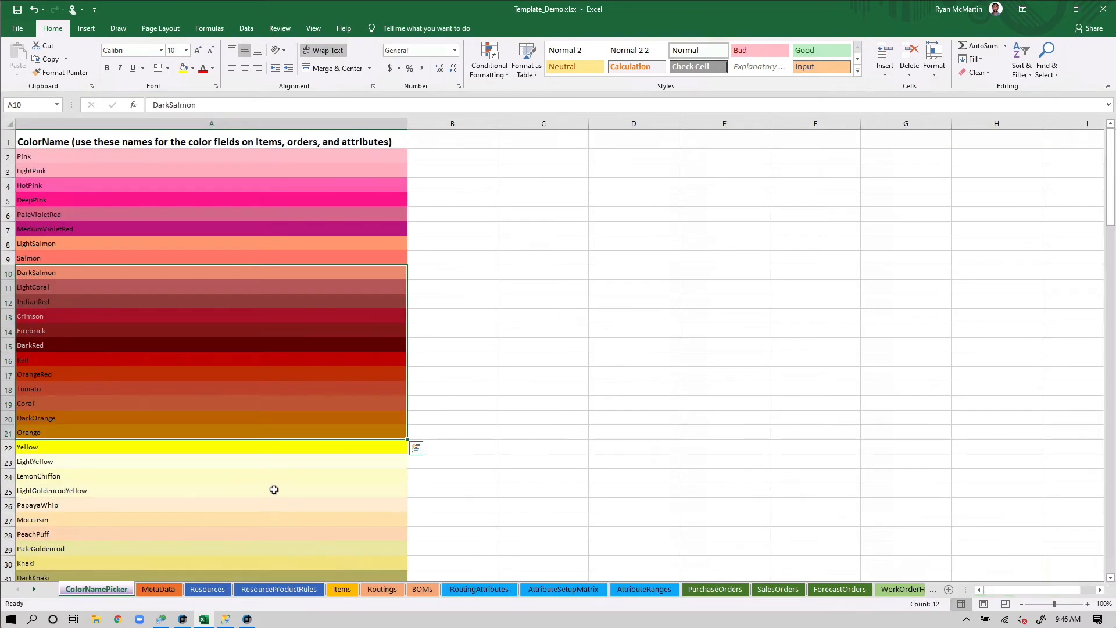
scroll(198, 426, "down", 6)
scroll(198, 426, "down", 4)
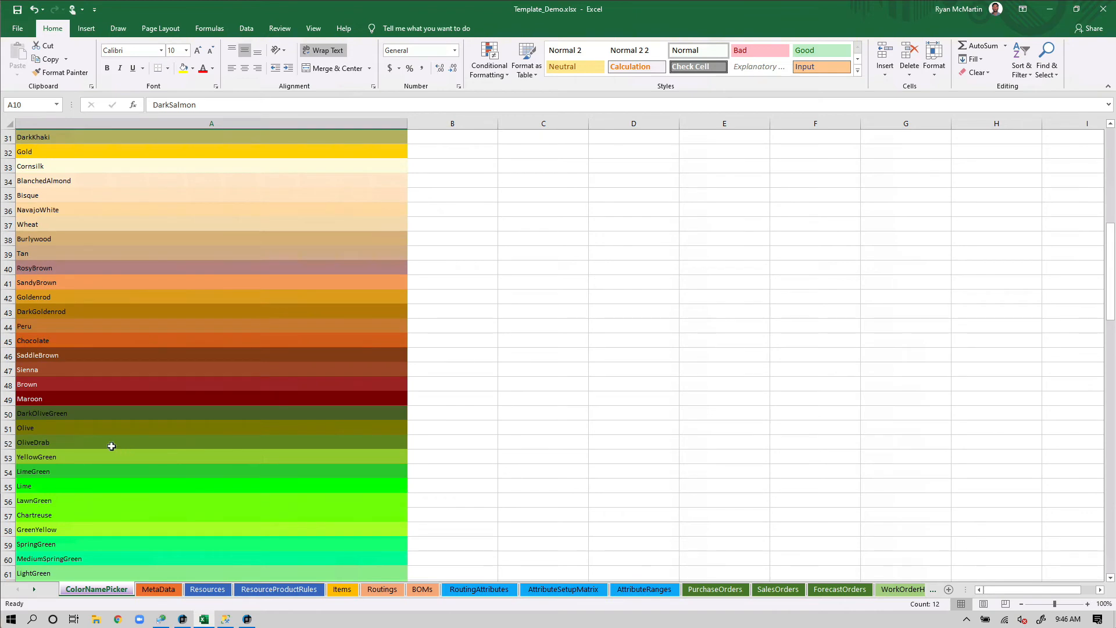
scroll(142, 431, "down", 18)
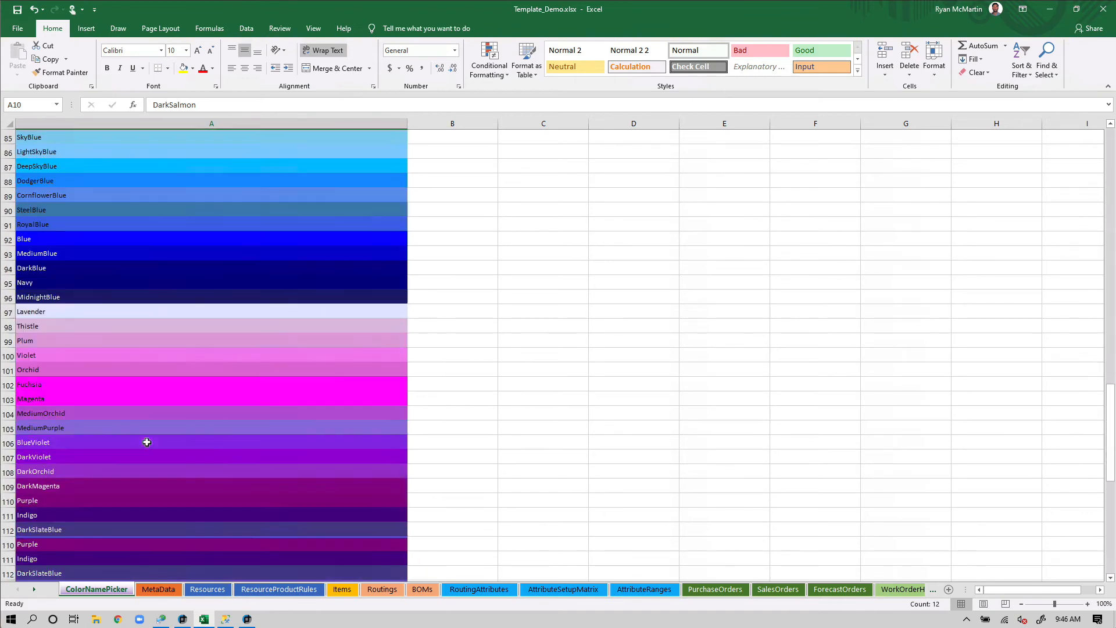
left_click(75, 387)
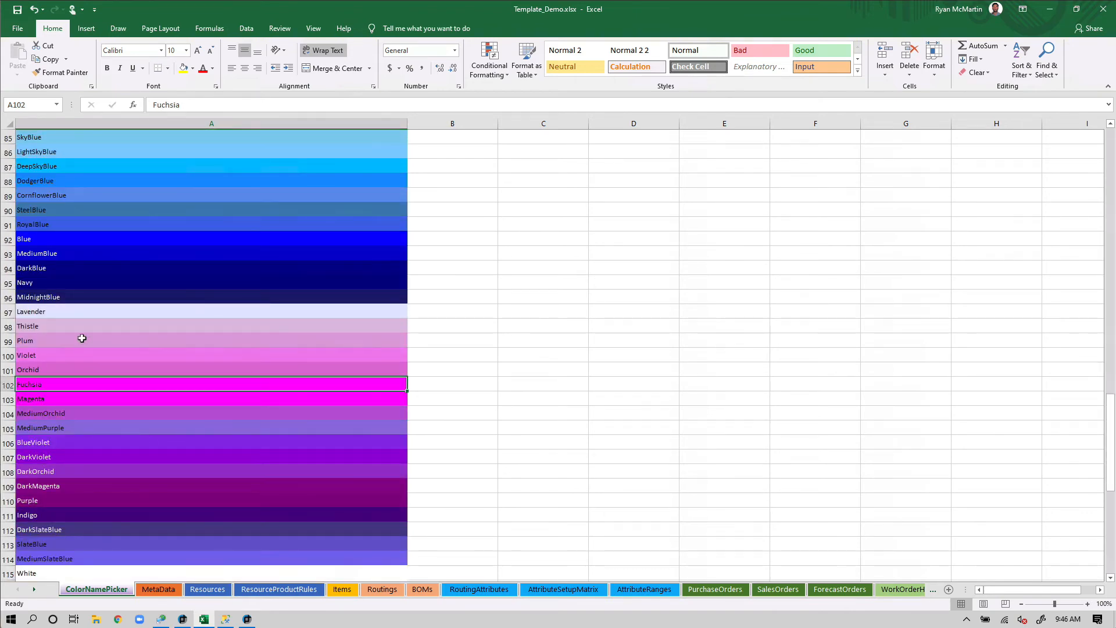
left_click(59, 369)
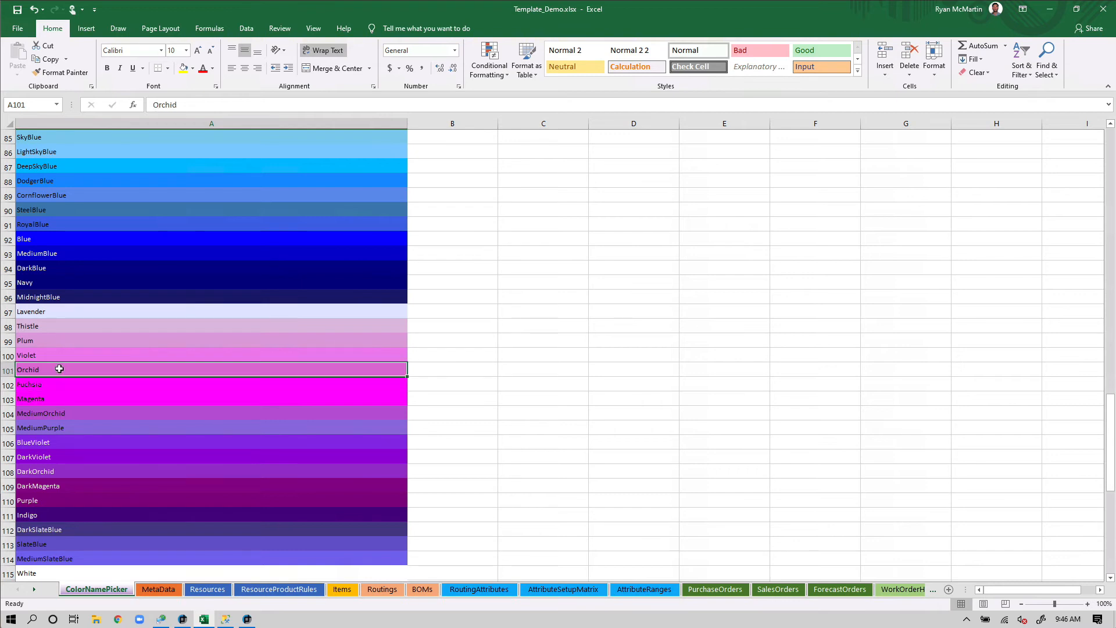
key("ctrl+c")
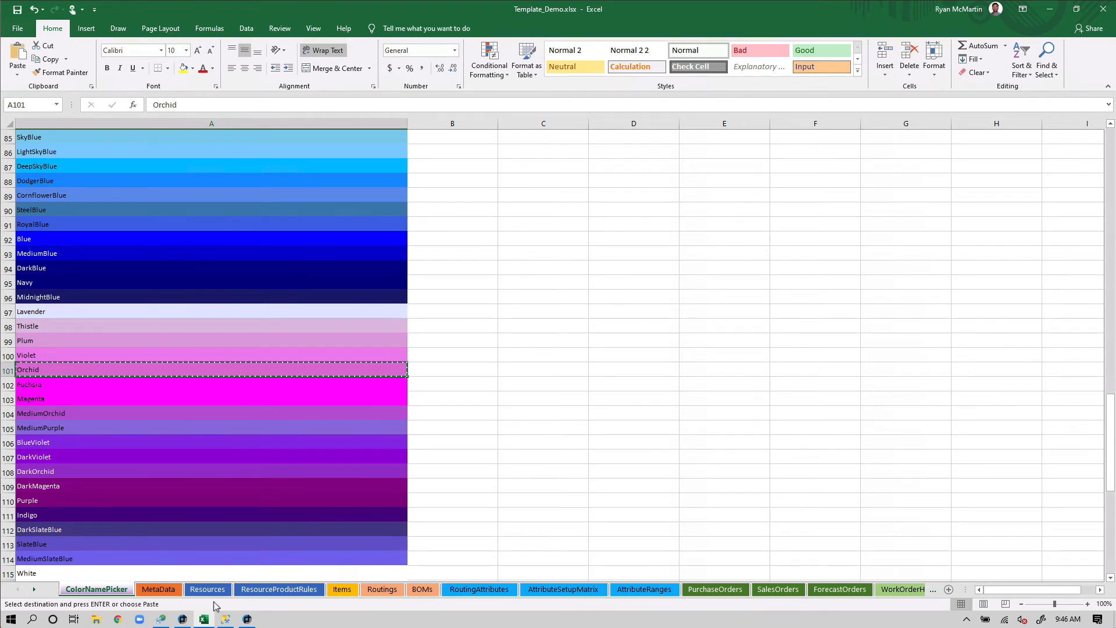
left_click(494, 591)
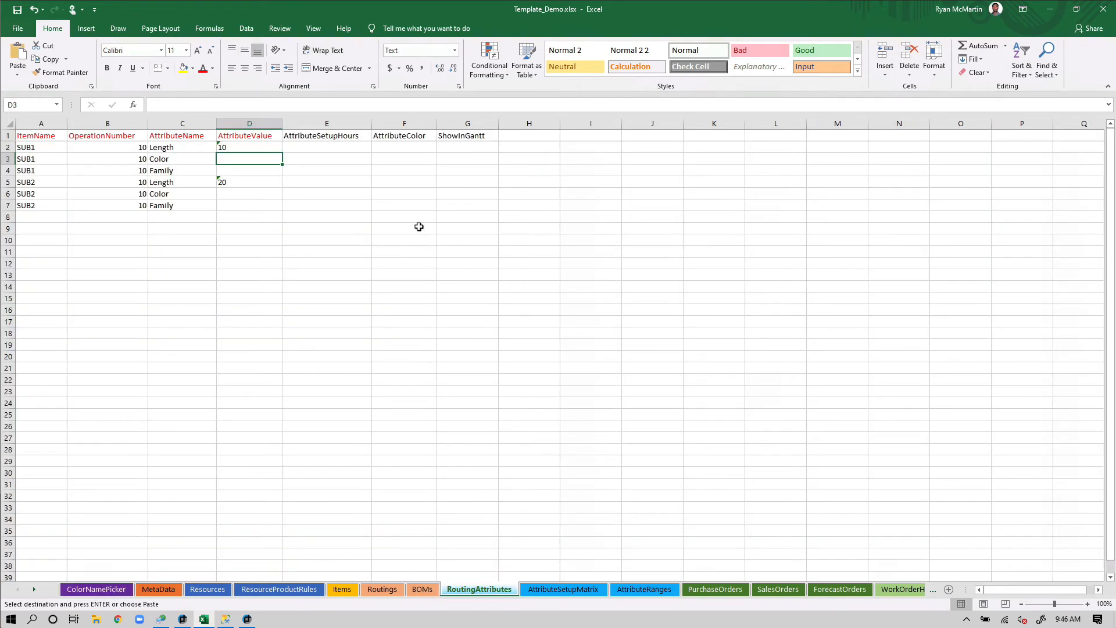
left_click(395, 160)
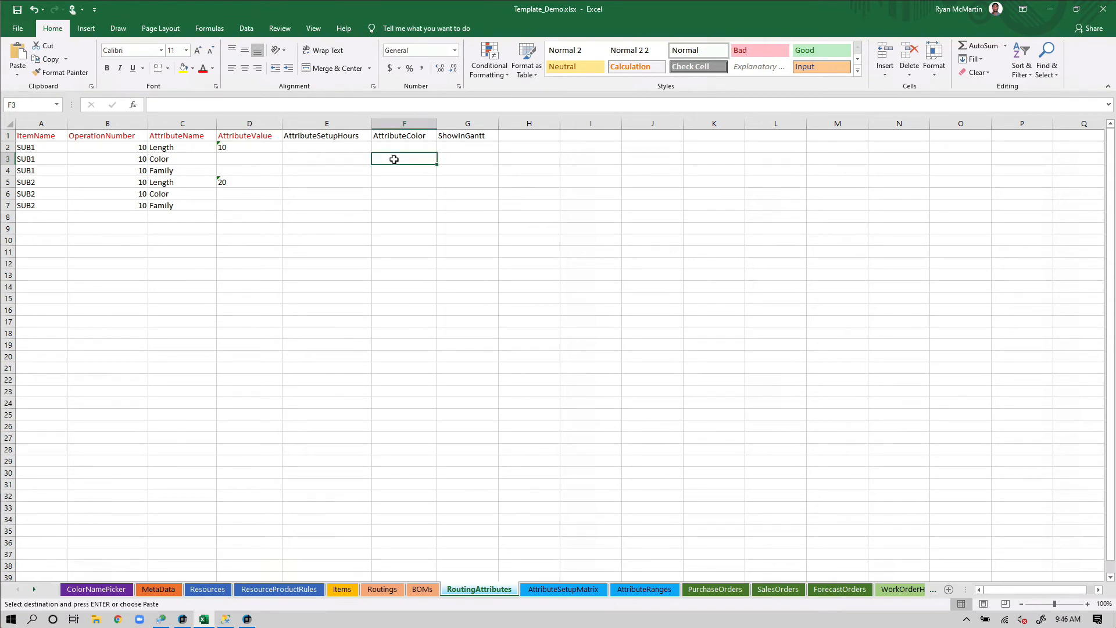
key("ctrl+v")
Copy the color name RoyalBlue from the ColorNamePicker sheet into AttributeColor of SUB2's Color row
left_click(96, 590)
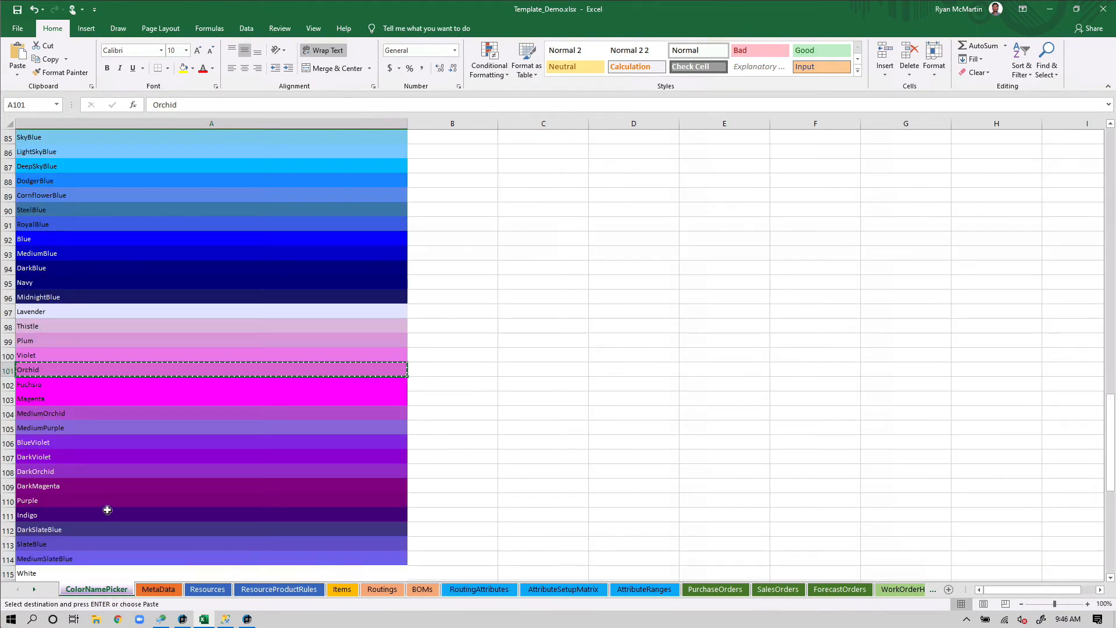
scroll(134, 401, "up", 4)
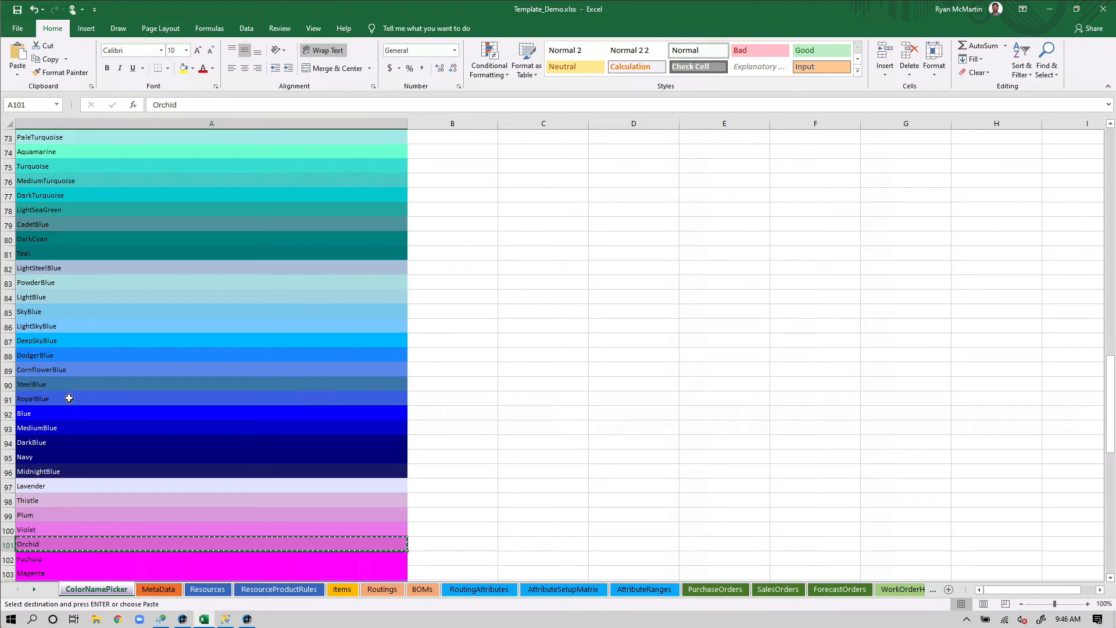
left_click(69, 398)
key("ctrl+c")
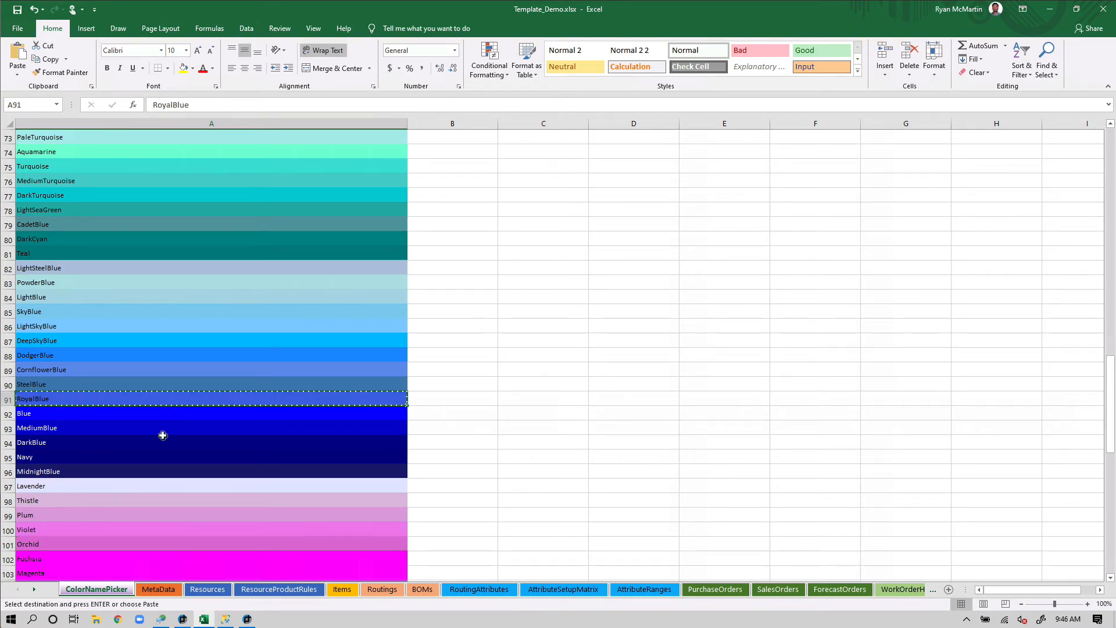
left_click(474, 591)
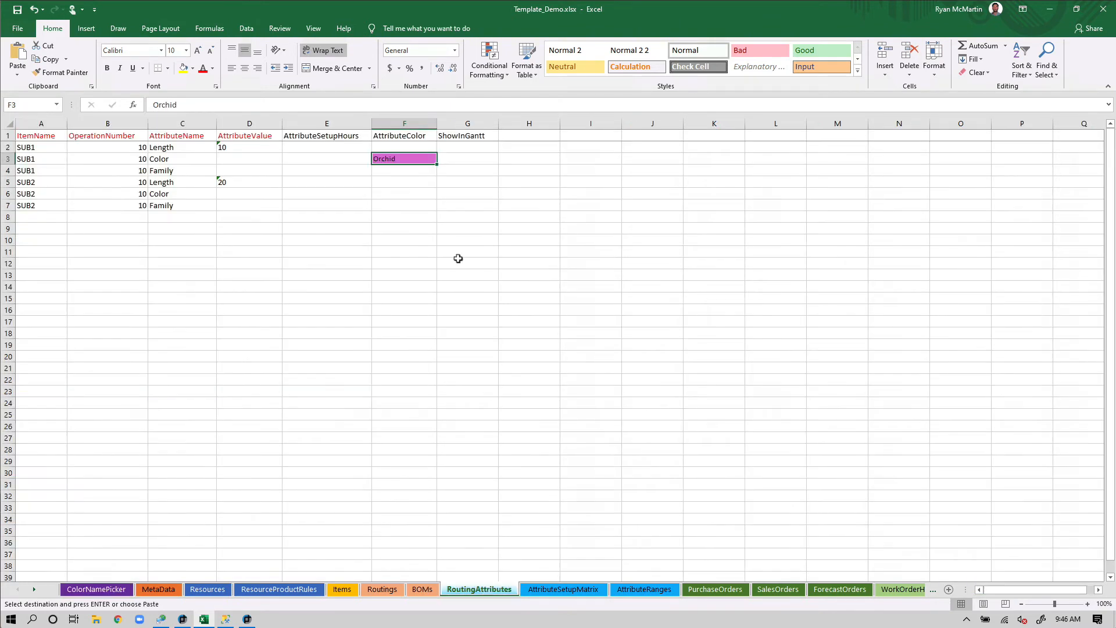
left_click(389, 196)
key("ctrl+v")
left_click(406, 239)
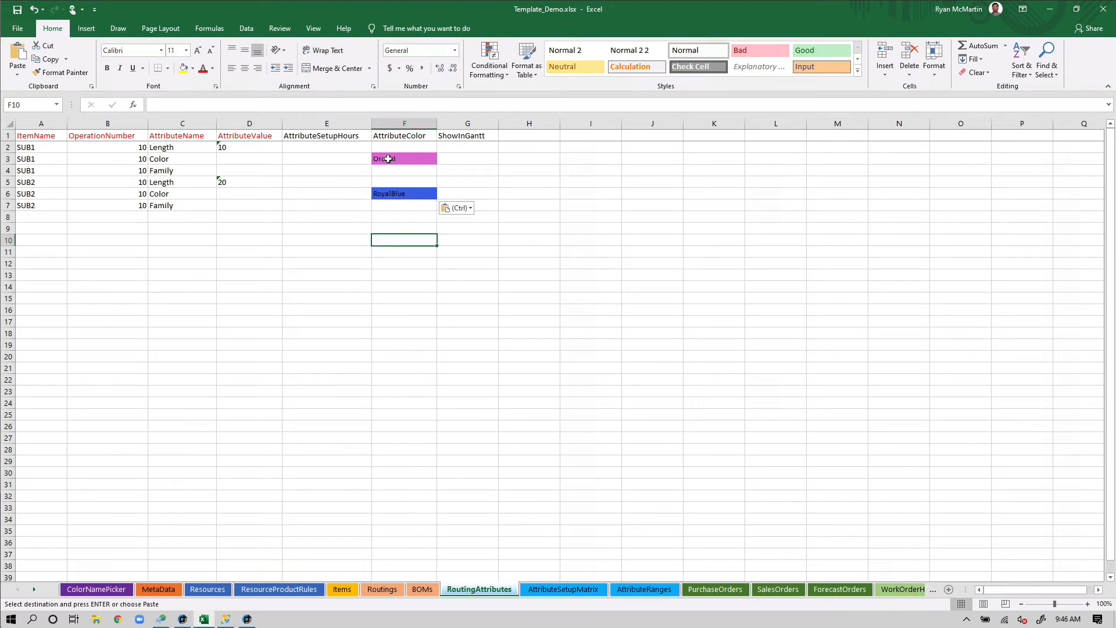
Set the Color AttributeValue to Orchid for SUB1 and RoyalBlue for SUB2
left_click(243, 158)
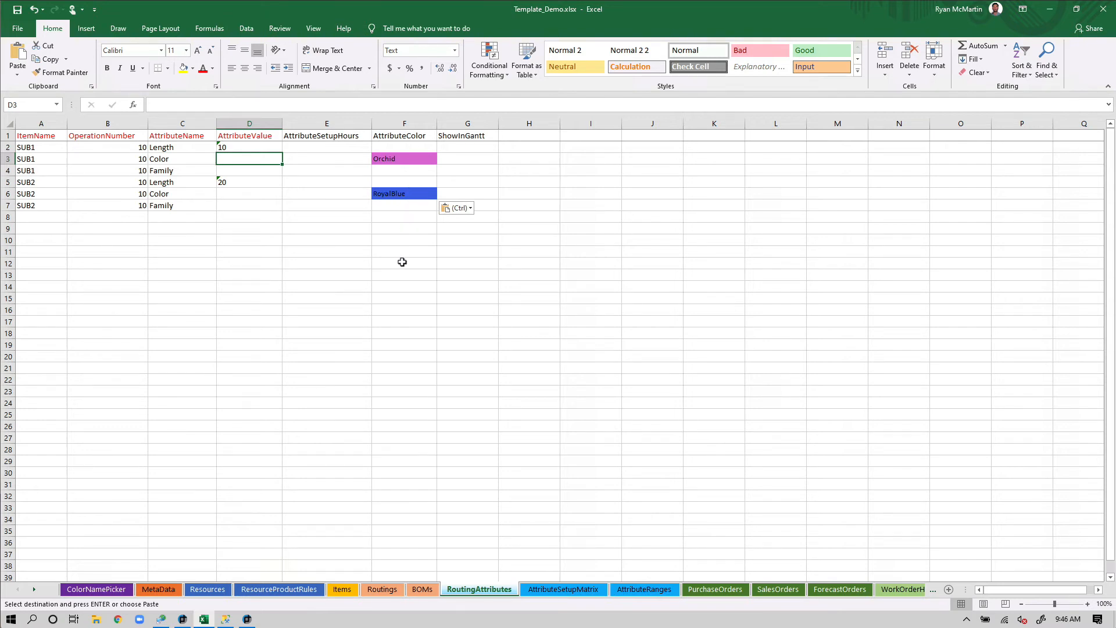
type("Orch")
key("Down")
key("Down")
key("Down")
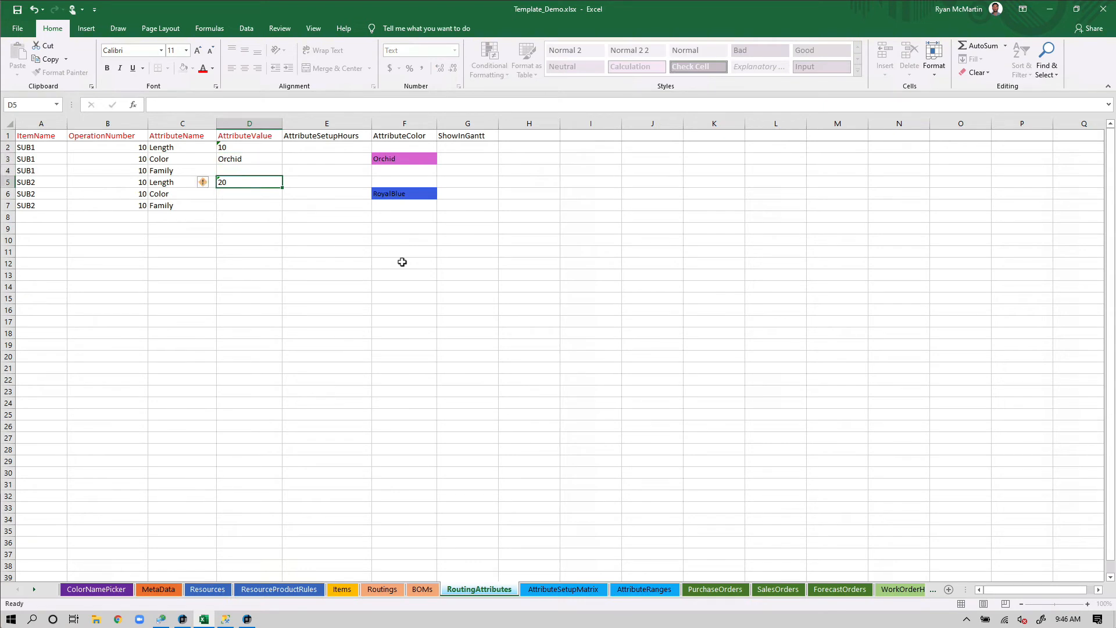
type("T")
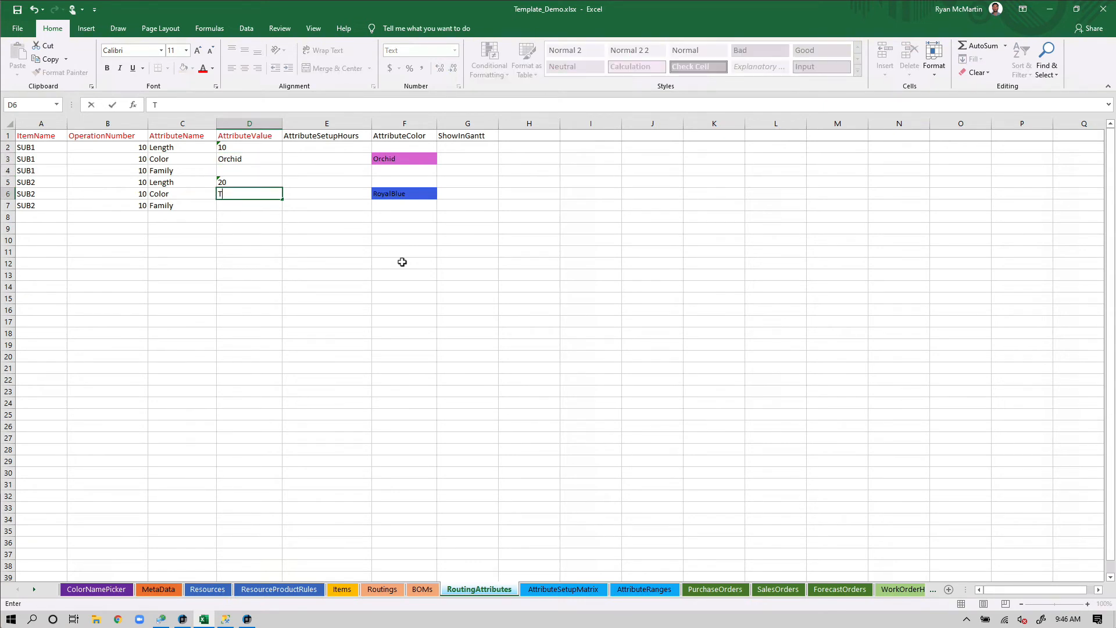
type("oyalBlue")
key("Return")
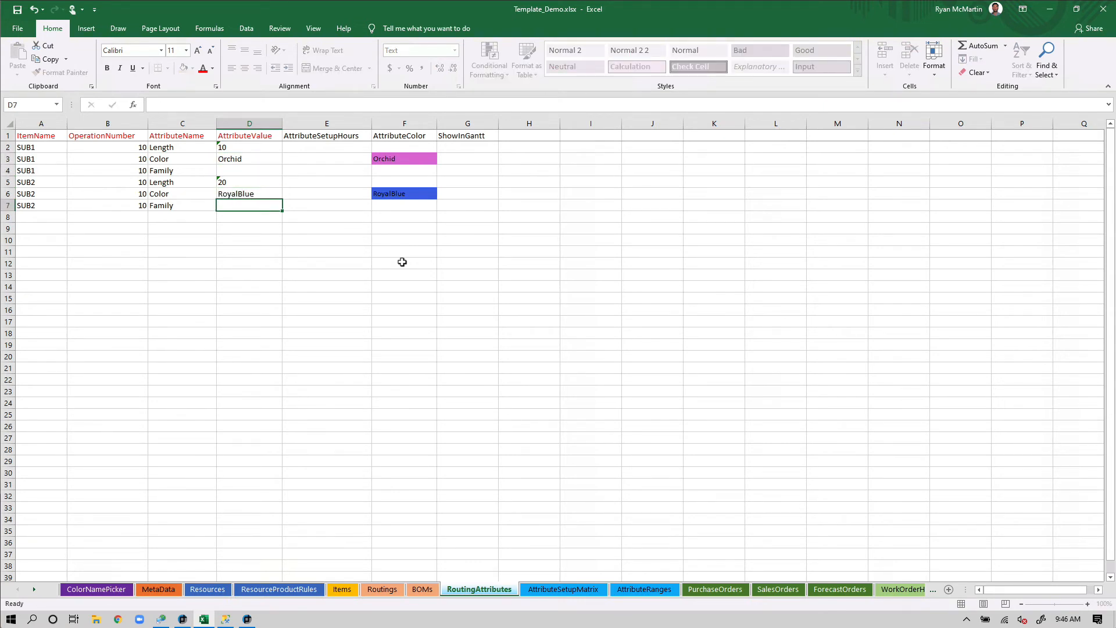
Set the Family AttributeValue to A for SUB1 and B for SUB2
key("Up")
key("Up")
key("Up")
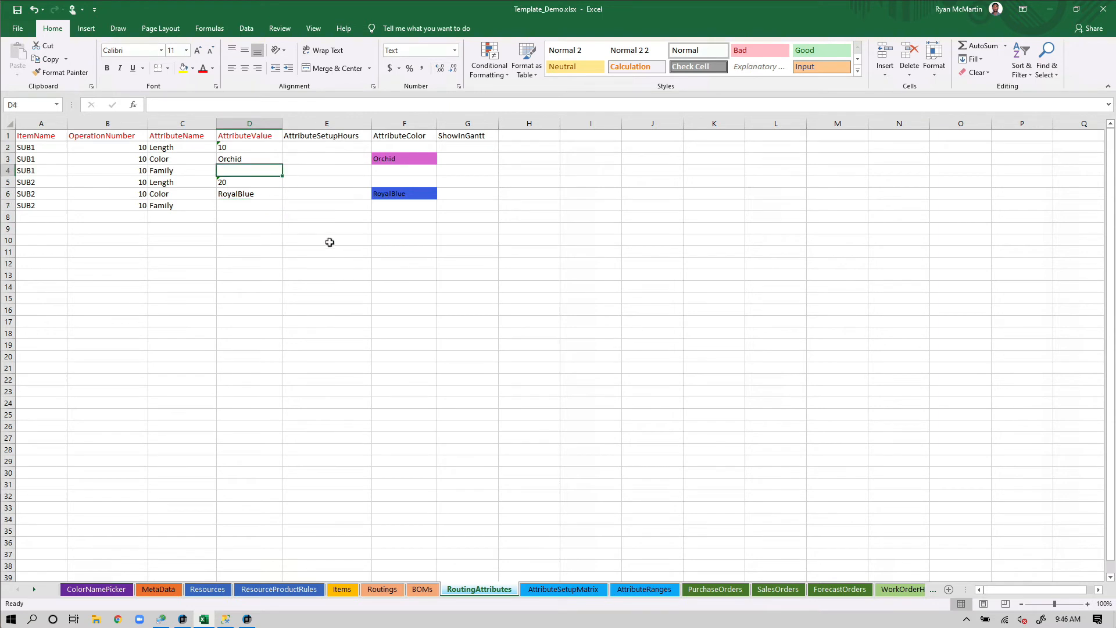
type("A")
left_click(250, 209)
type("B")
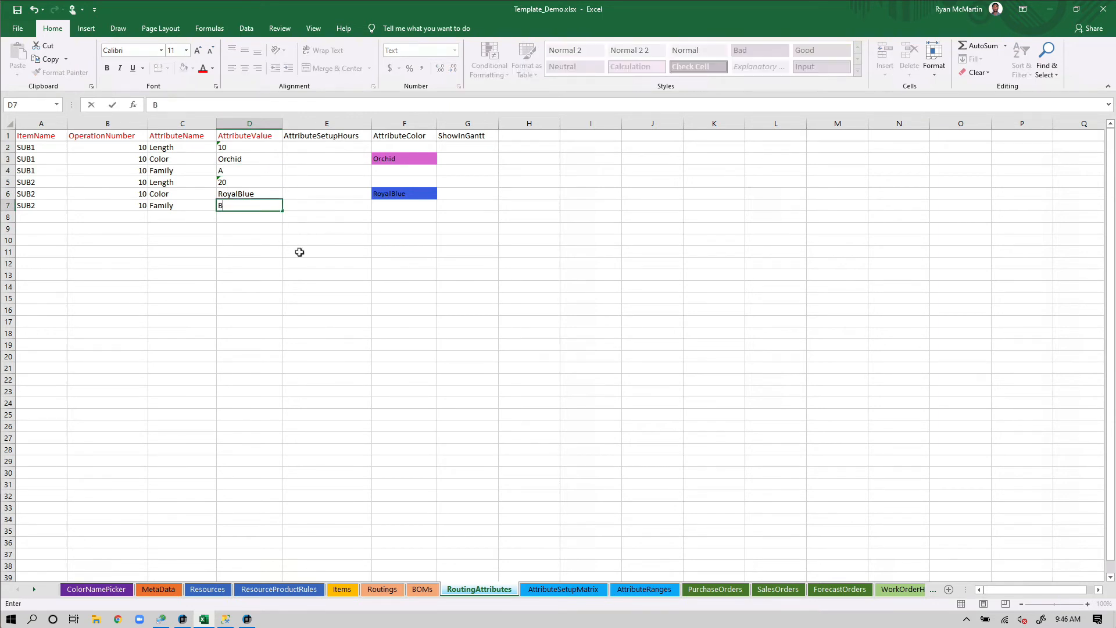
left_click(298, 252)
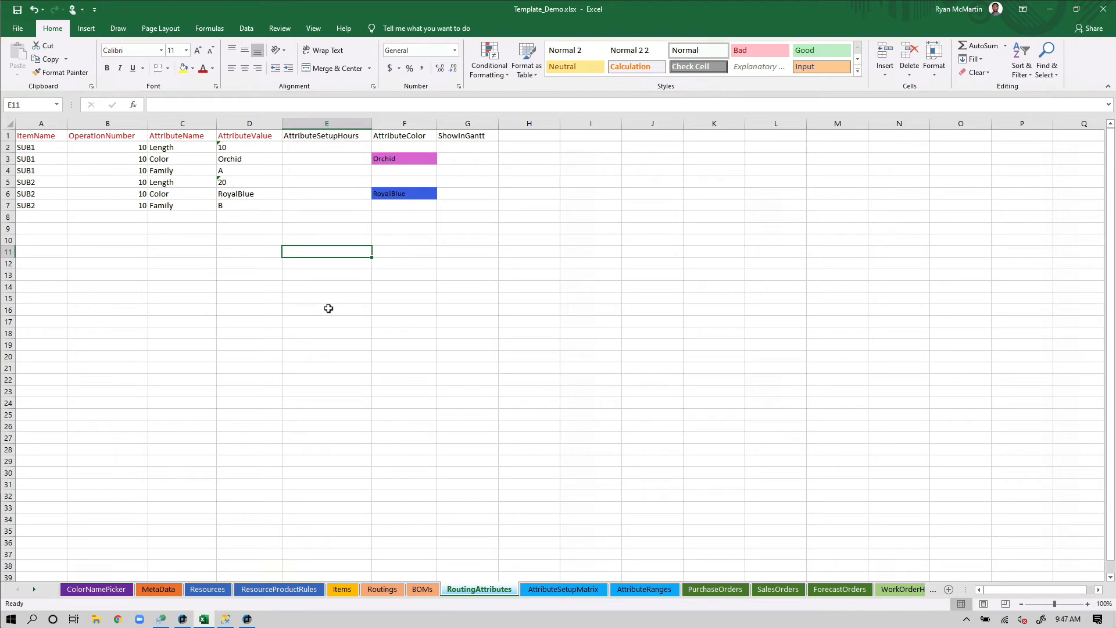
Set ShowInGantt to 1 in the Color rows of SUB1 and SUB2
left_click(453, 148)
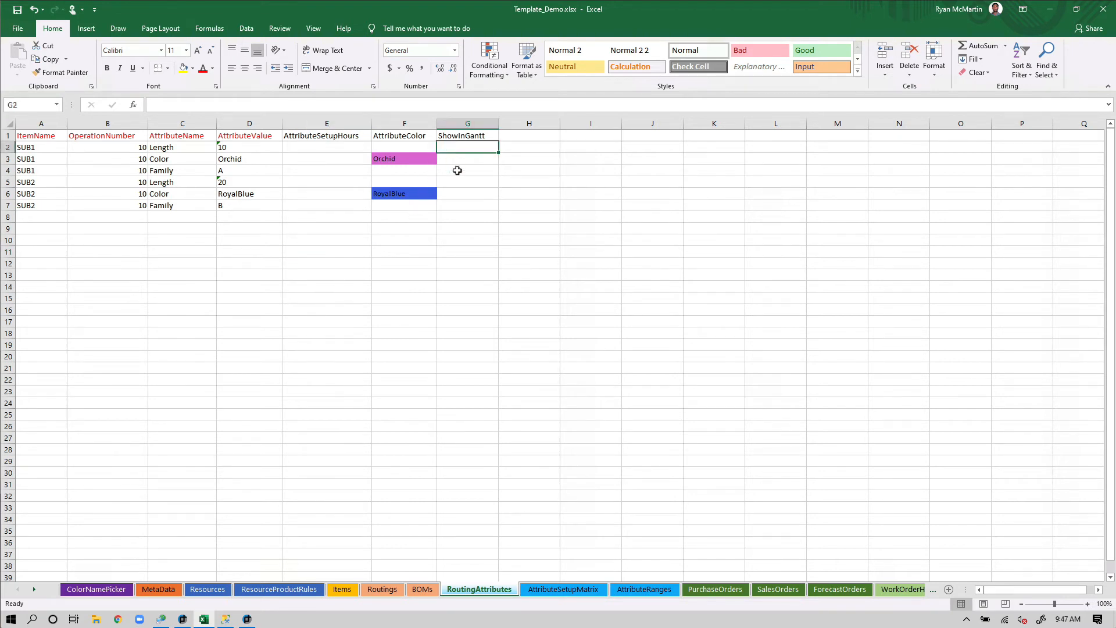
left_click(458, 208)
left_click(461, 161)
left_click(468, 193)
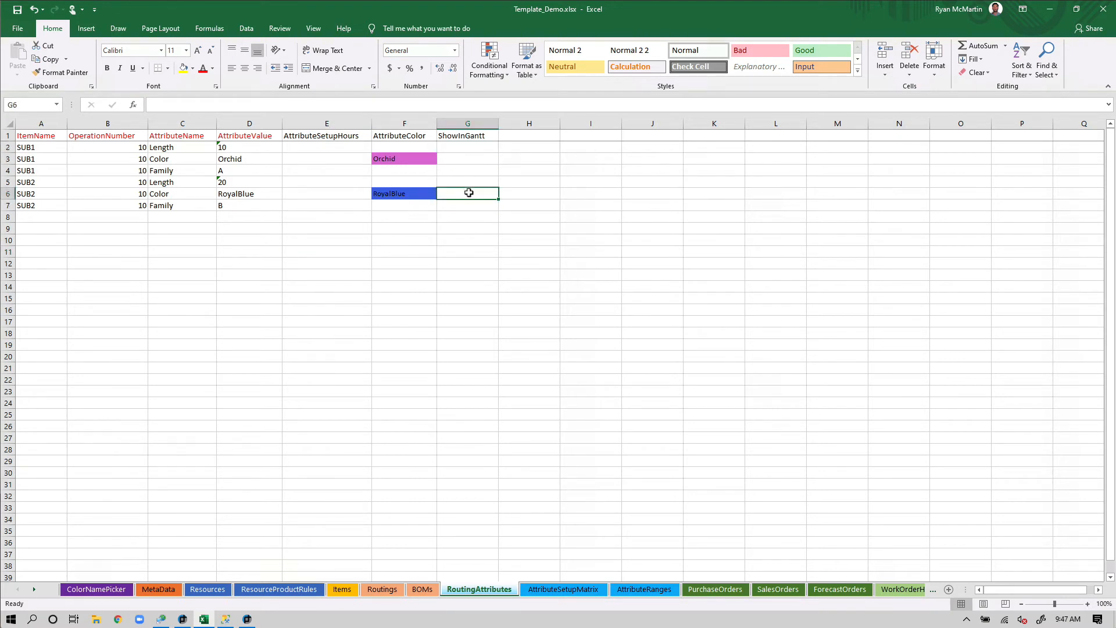
left_click(460, 160)
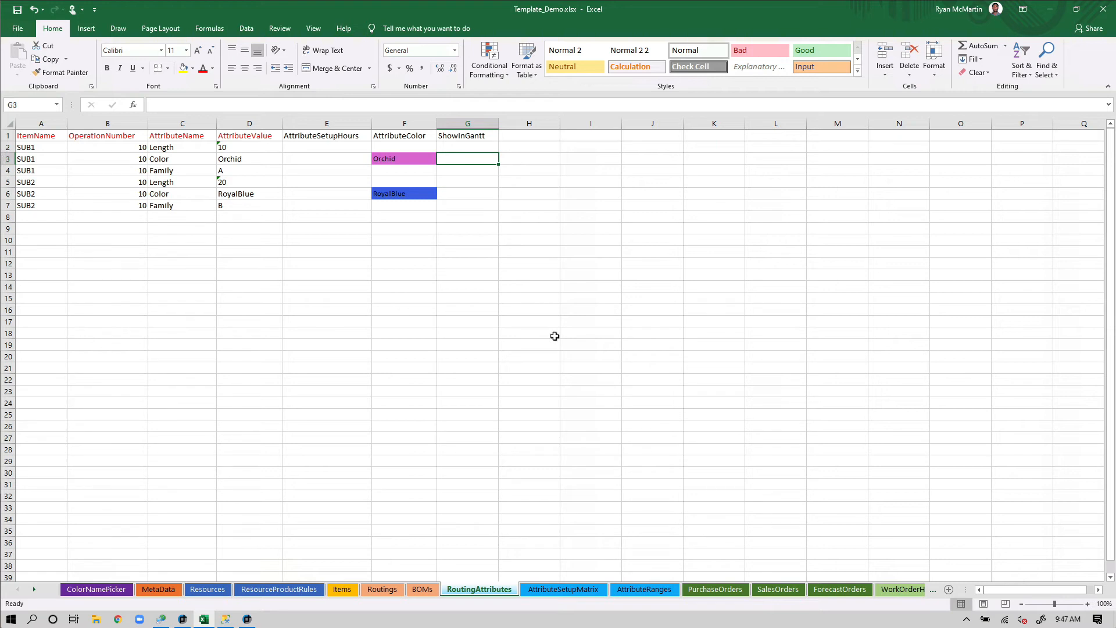
type("1")
key("Return")
key("Down")
key("Down")
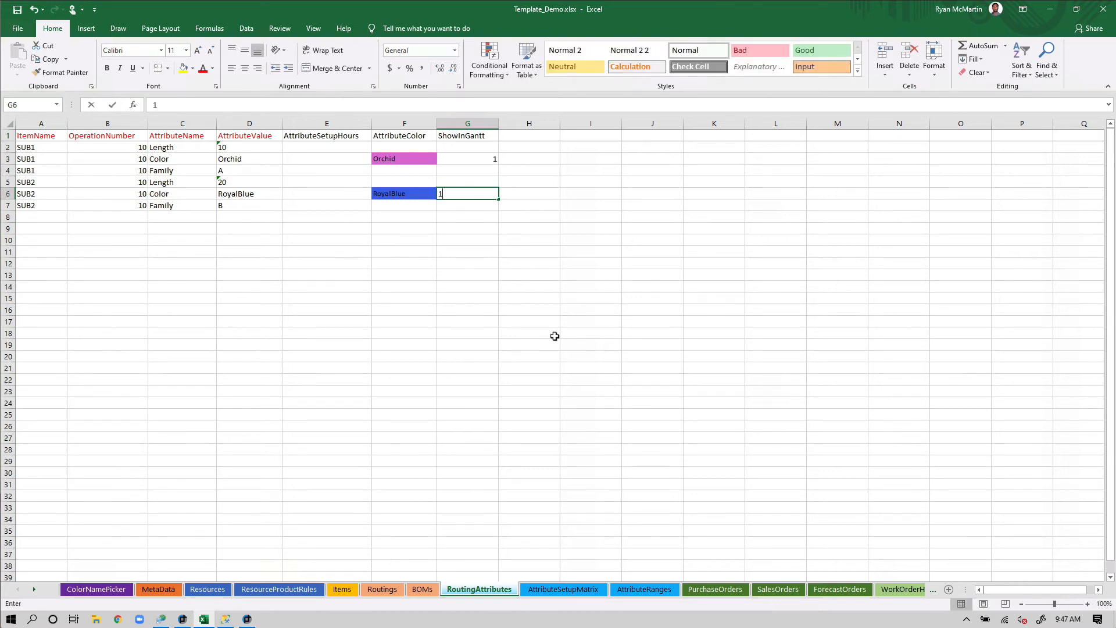
type("1")
left_click(555, 331)
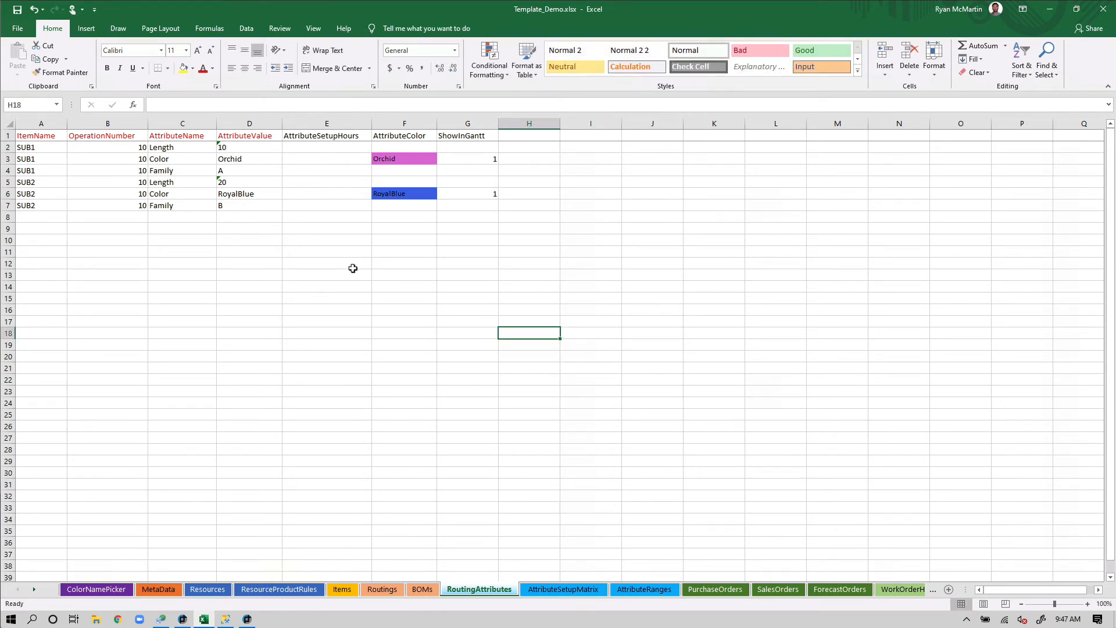
In PlanetTogether APS, show the Commitment, Attribute(s), Status and Material Status segments on the Gantt activities and make the resource rows taller
left_click(249, 620)
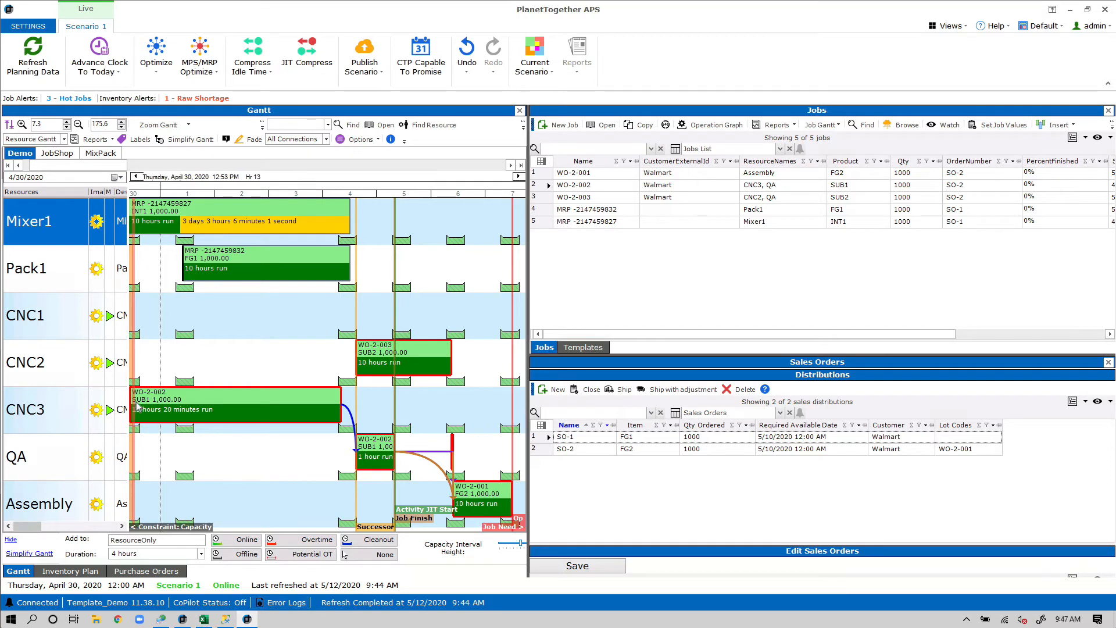
left_click(135, 139)
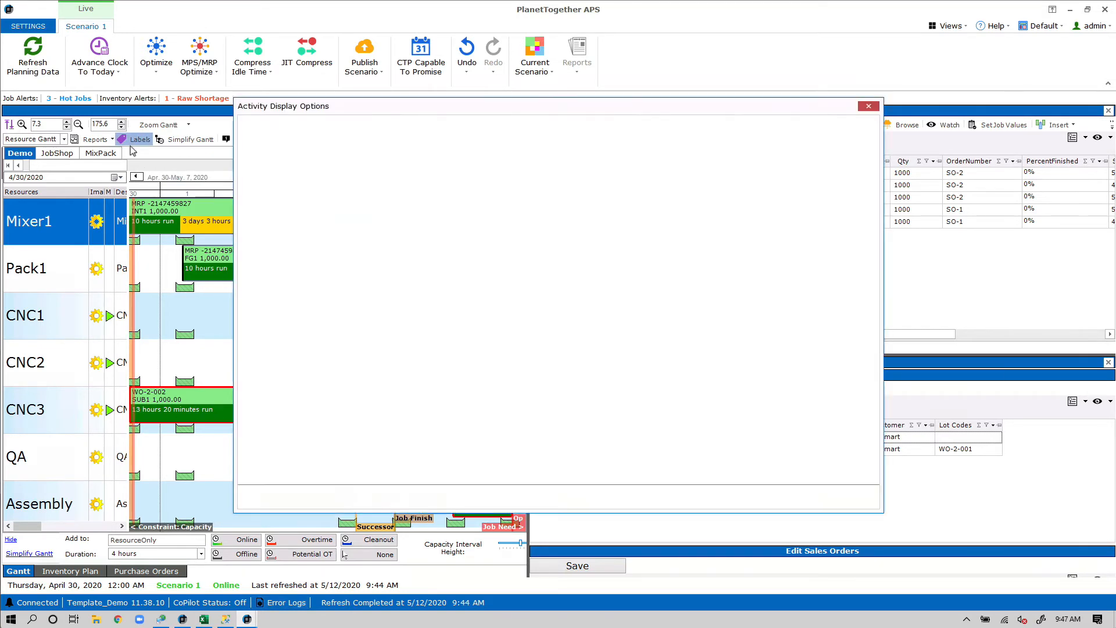
left_click(259, 255)
left_click(278, 277)
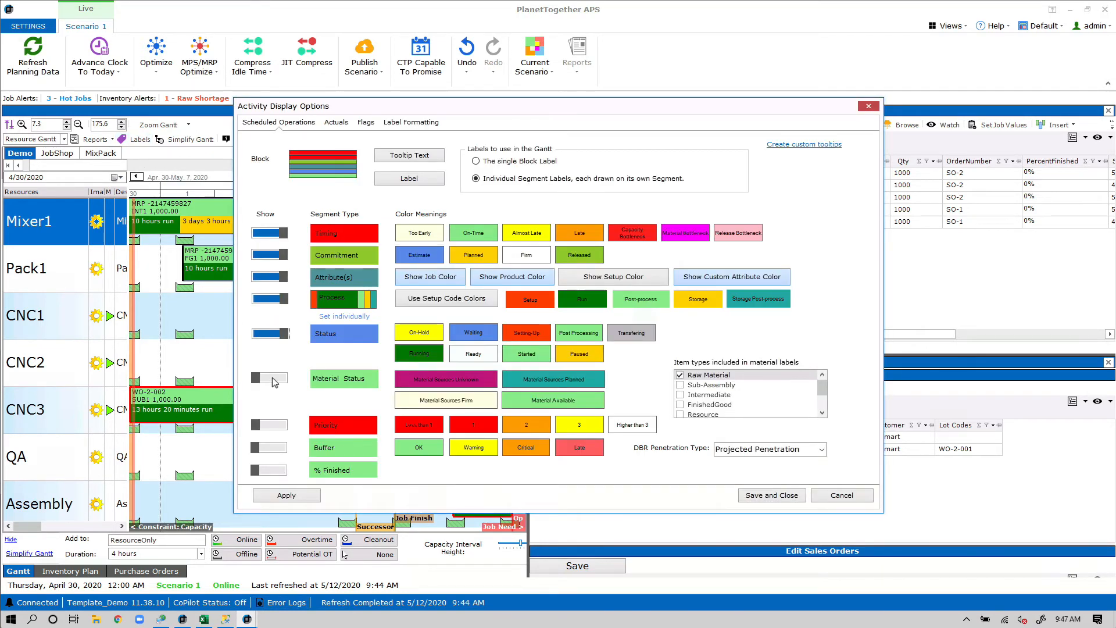
left_click(269, 378)
left_click(775, 495)
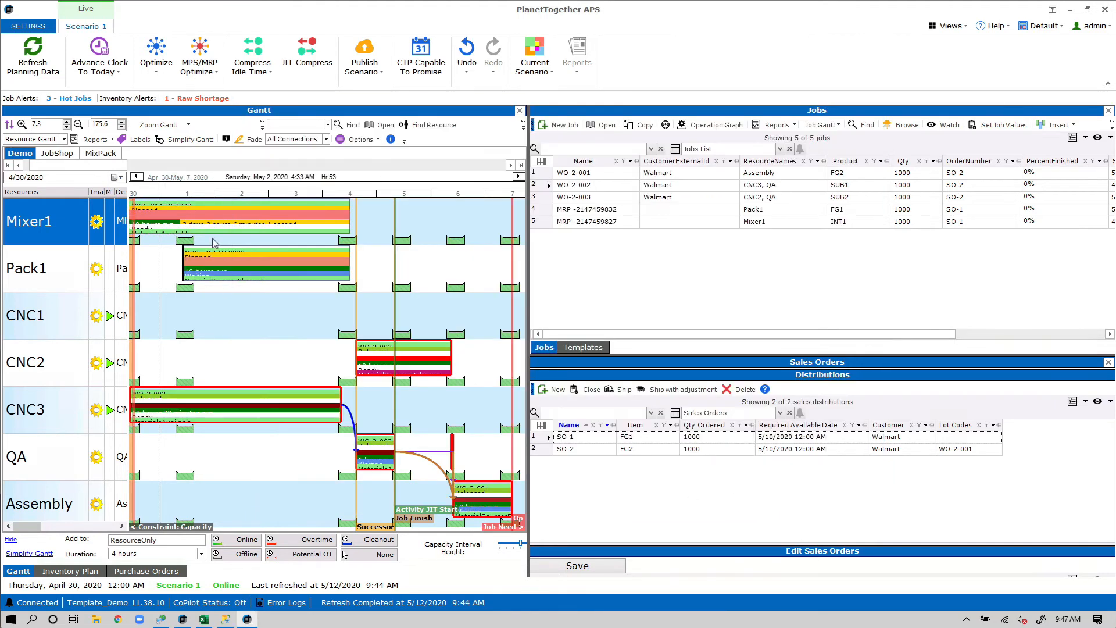
mouse_move(58, 245)
left_mouse_down()
mouse_move(54, 277)
mouse_move(54, 261)
left_mouse_up()
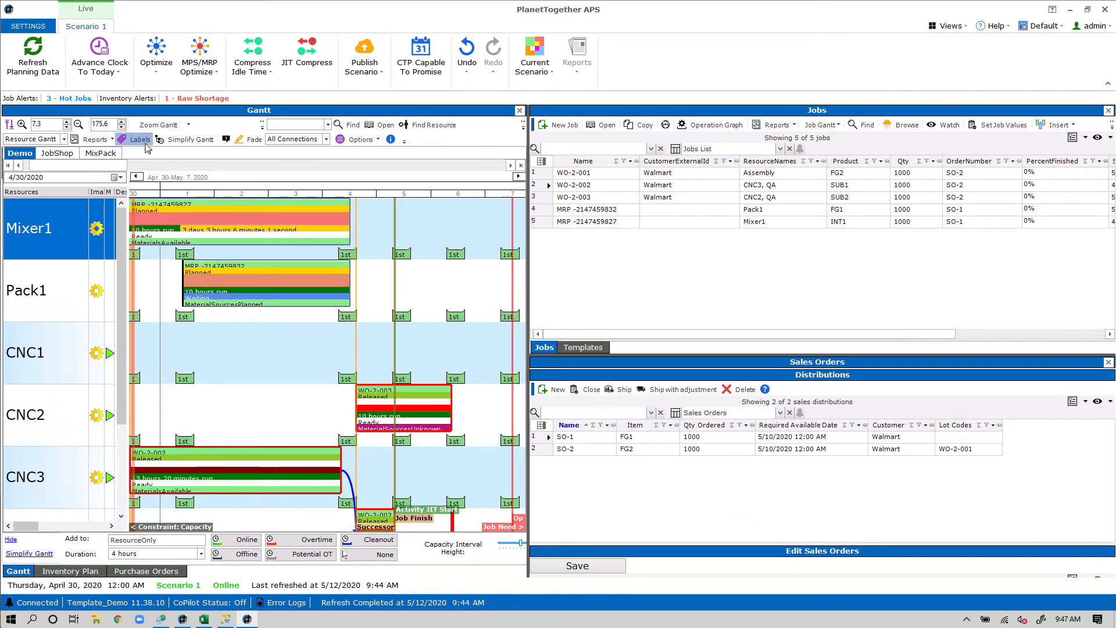
Hide the Commitment, Process and Status segments in the Gantt's activity display options and save the change
left_click(135, 140)
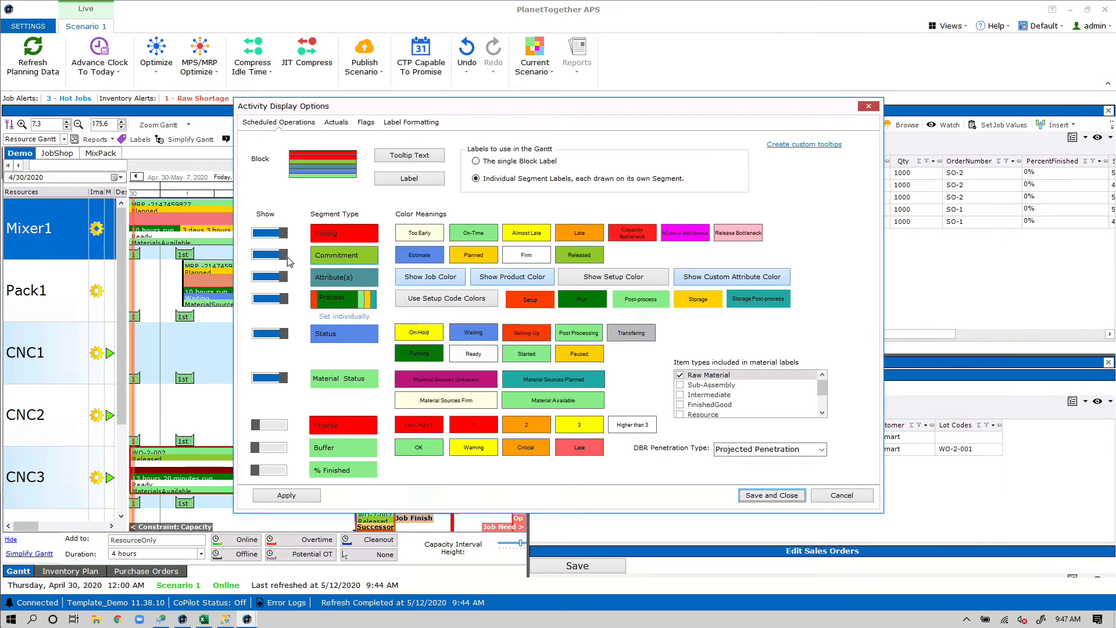
left_click(268, 256)
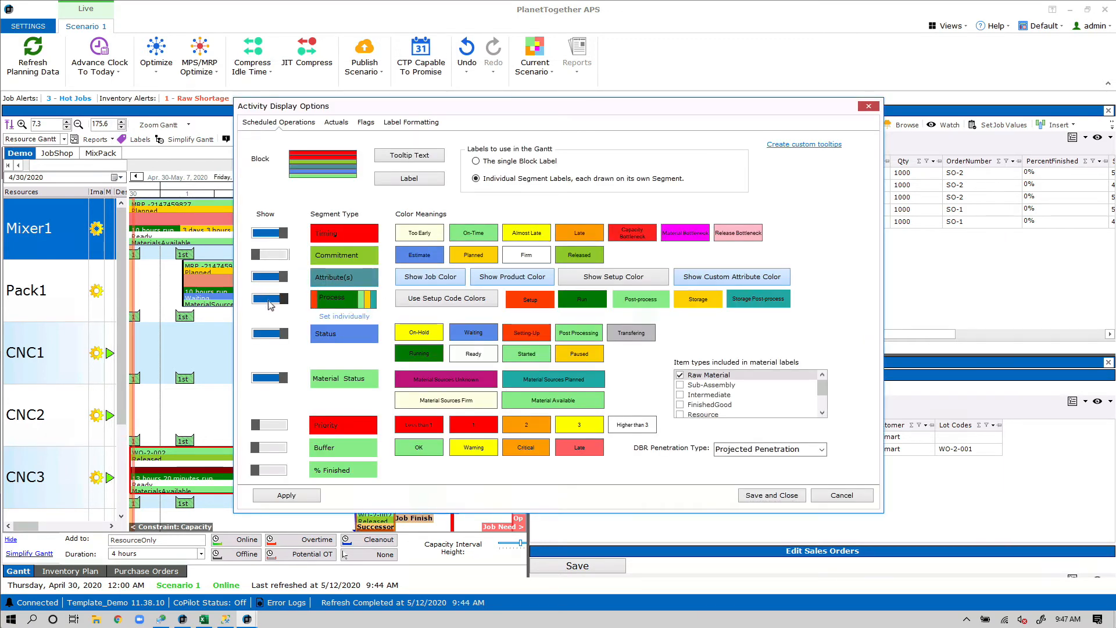
left_click(269, 299)
left_click(269, 334)
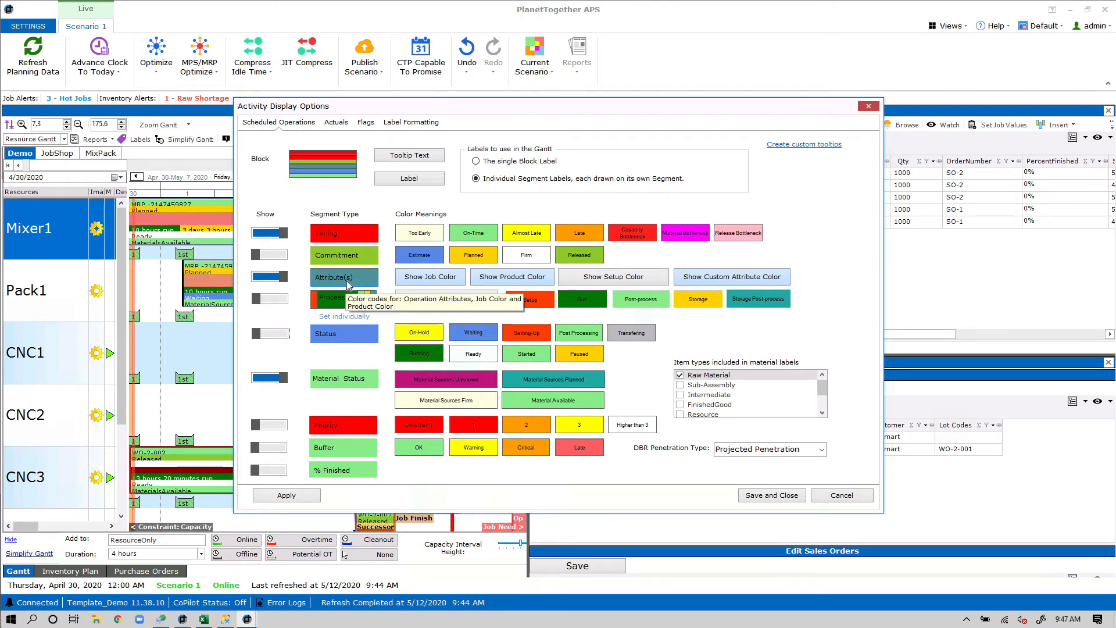
left_click(760, 496)
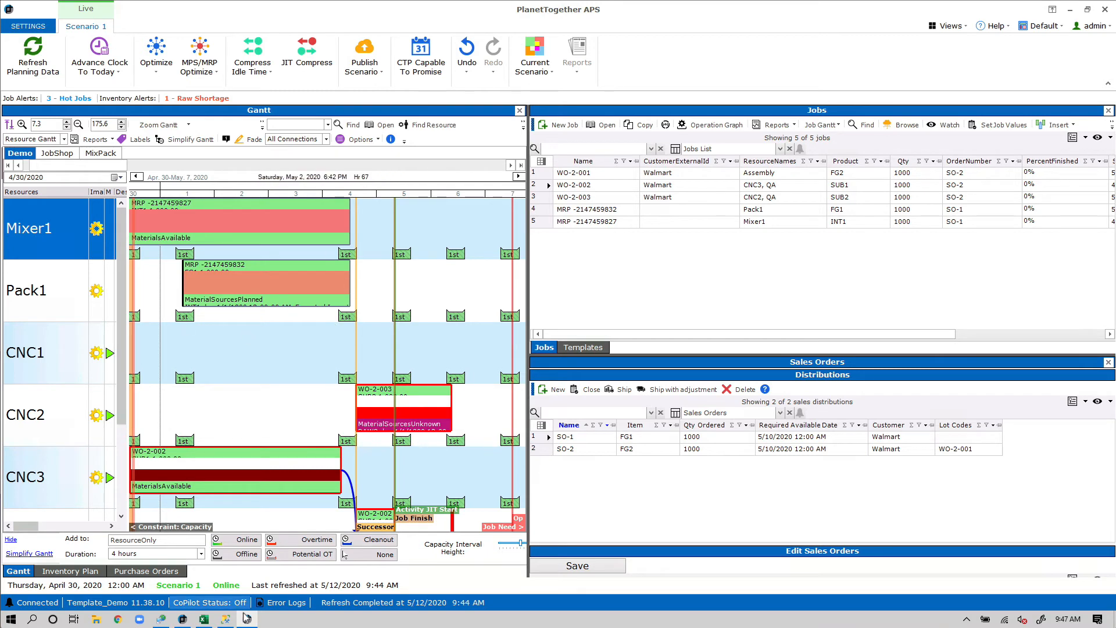
Switch back to the Excel template and review the AttributeValue and AttributeSetupHours cells for SUB1 and SUB2
left_click(203, 619)
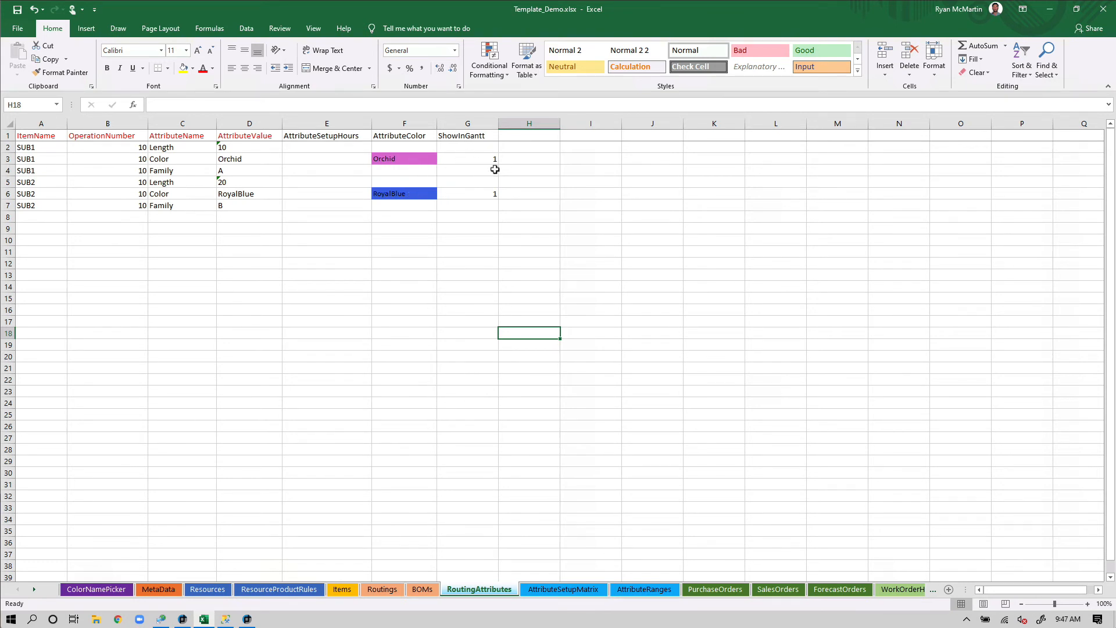
left_click(327, 149)
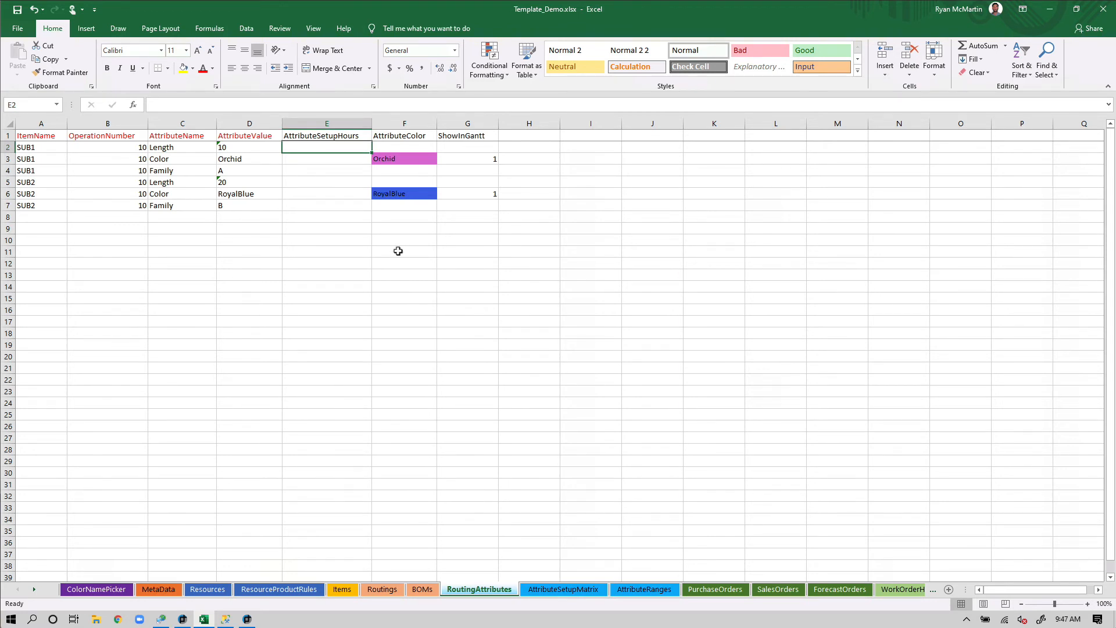
left_click(245, 148)
left_click_drag(246, 171, 248, 203)
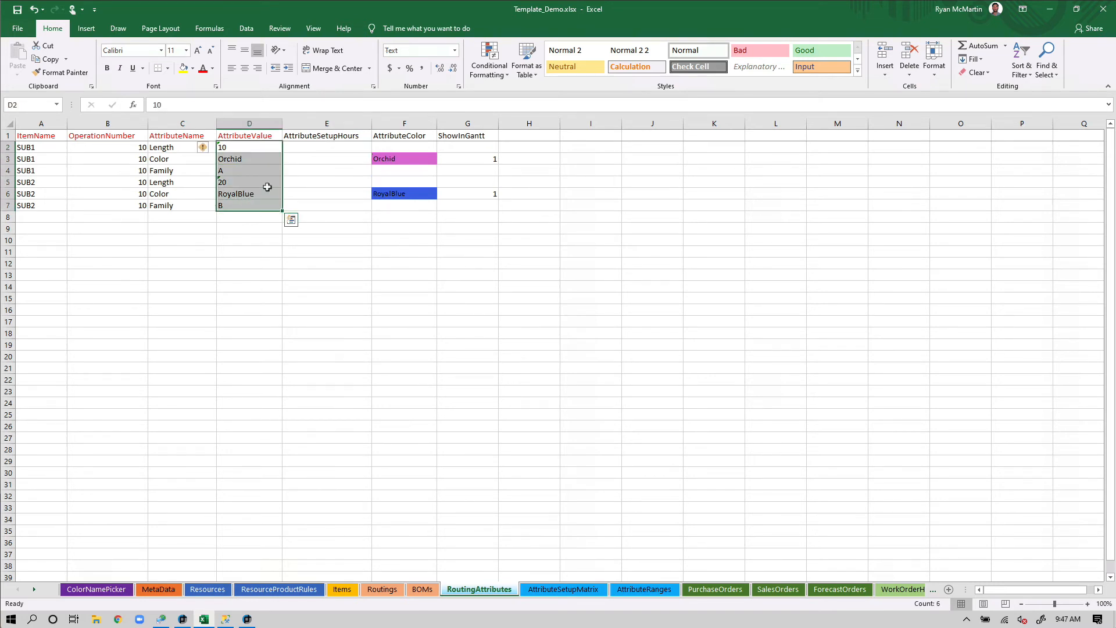
left_click_drag(326, 147, 331, 204)
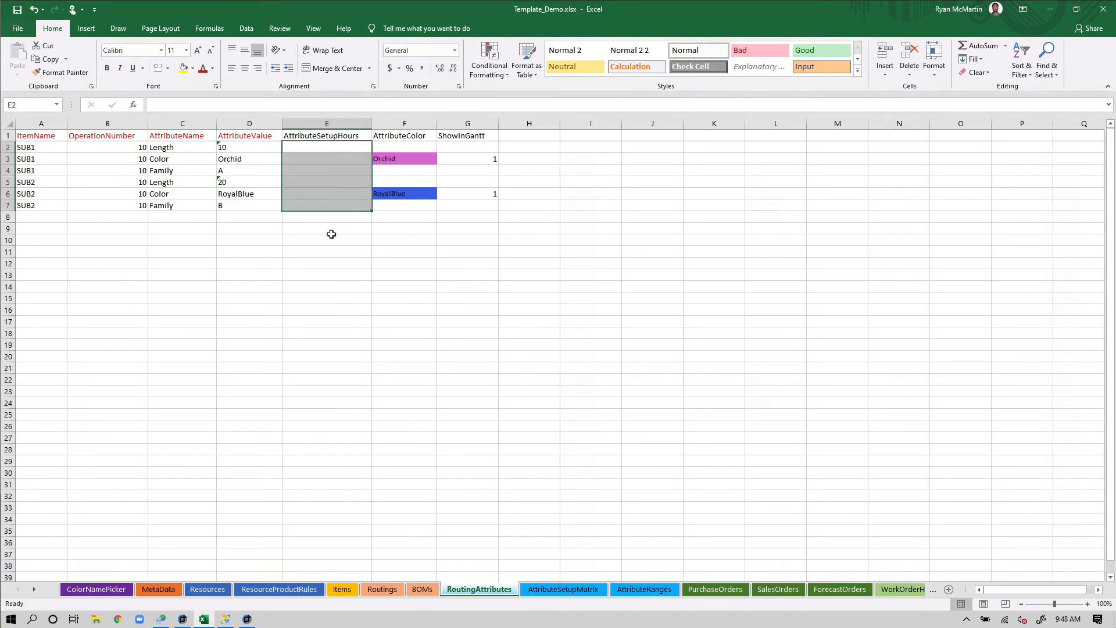
left_click(331, 229)
left_click(320, 146)
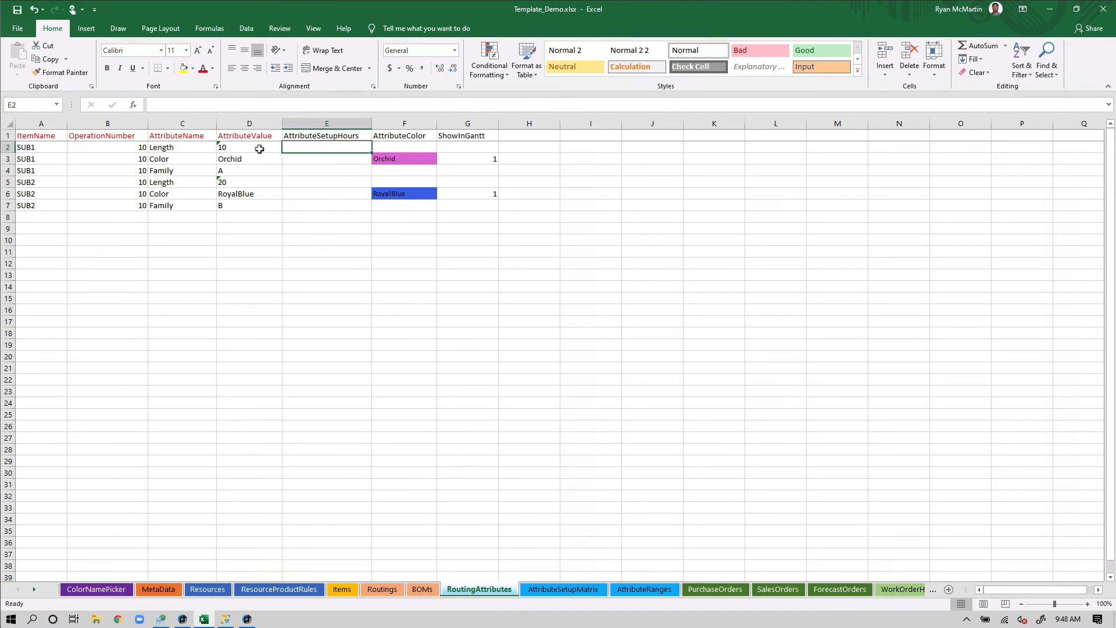
left_click(228, 145)
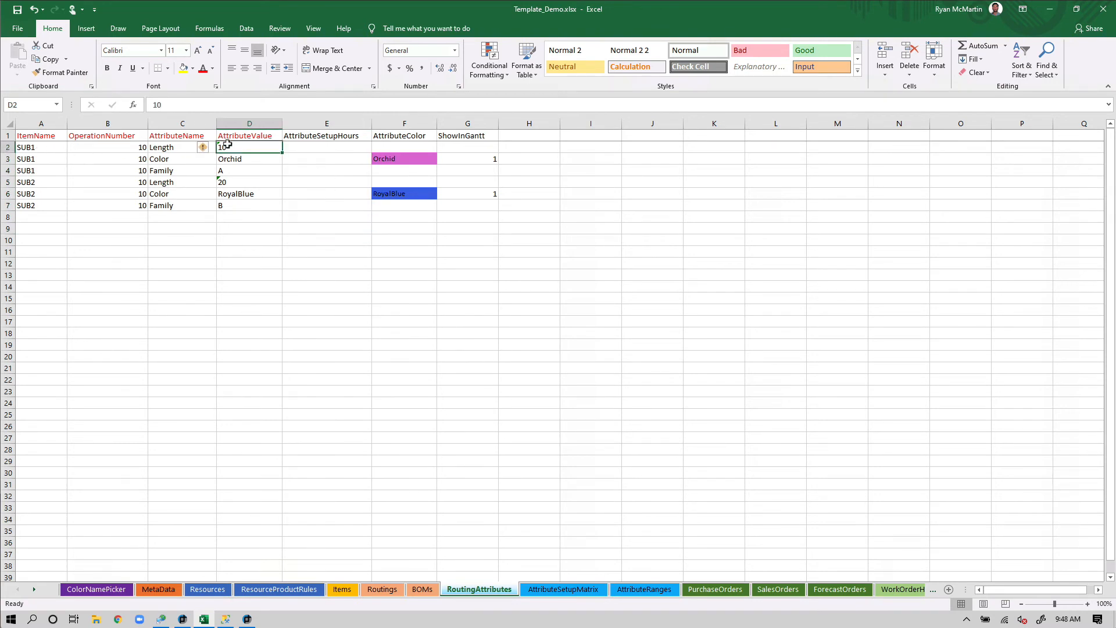
left_click(238, 181)
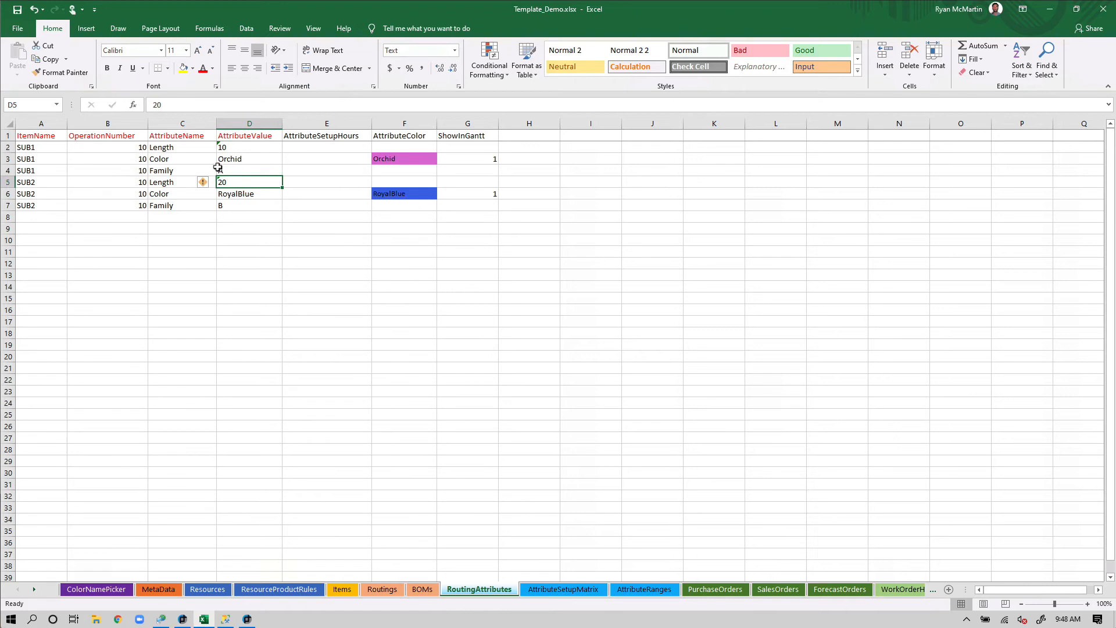
Set AttributeSetupHours to 1 in the Length rows of SUB1 and SUB2
left_click(320, 149)
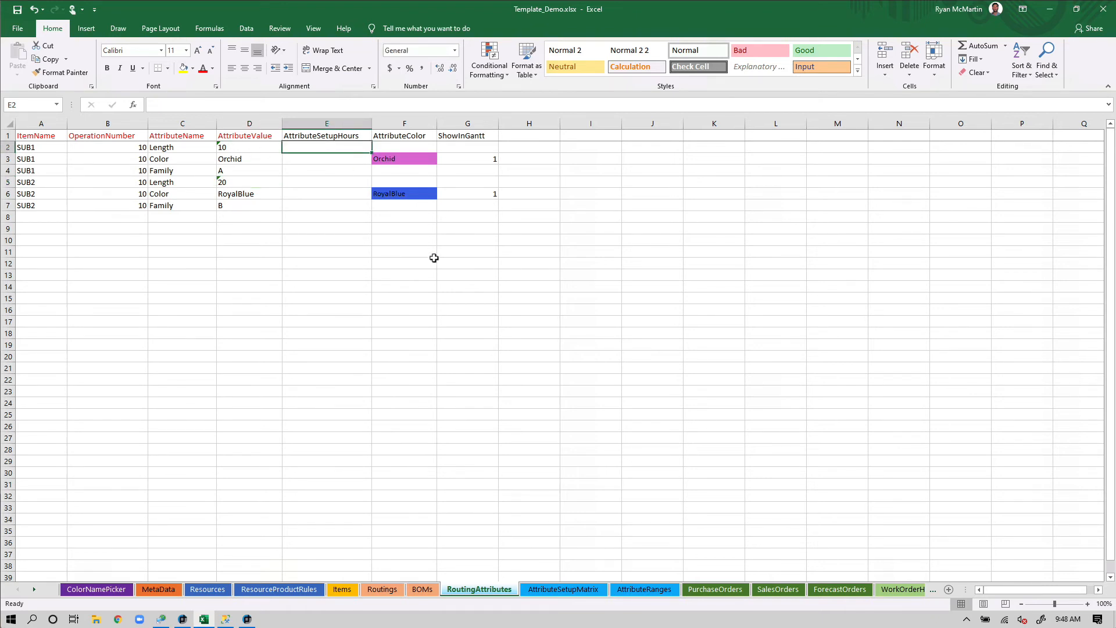
type("1")
key("Return")
key("Down")
key("Down")
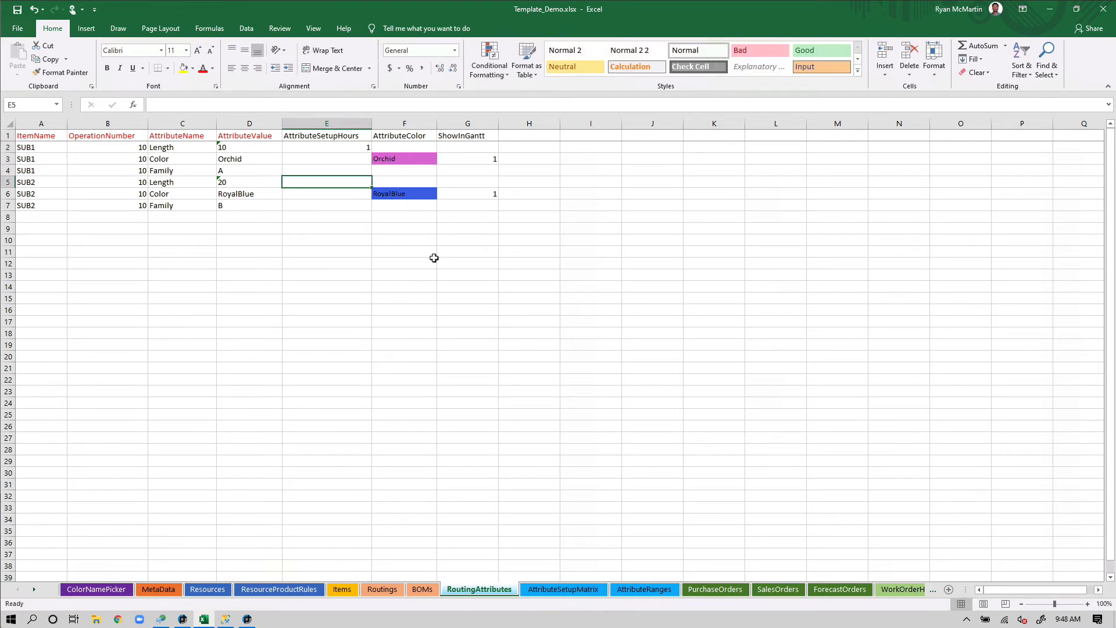
type("1")
key("Return")
Set AttributeSetupHours to 0.5 in the Color rows of SUB1 and SUB2
key("Up")
key("Up")
key("Up")
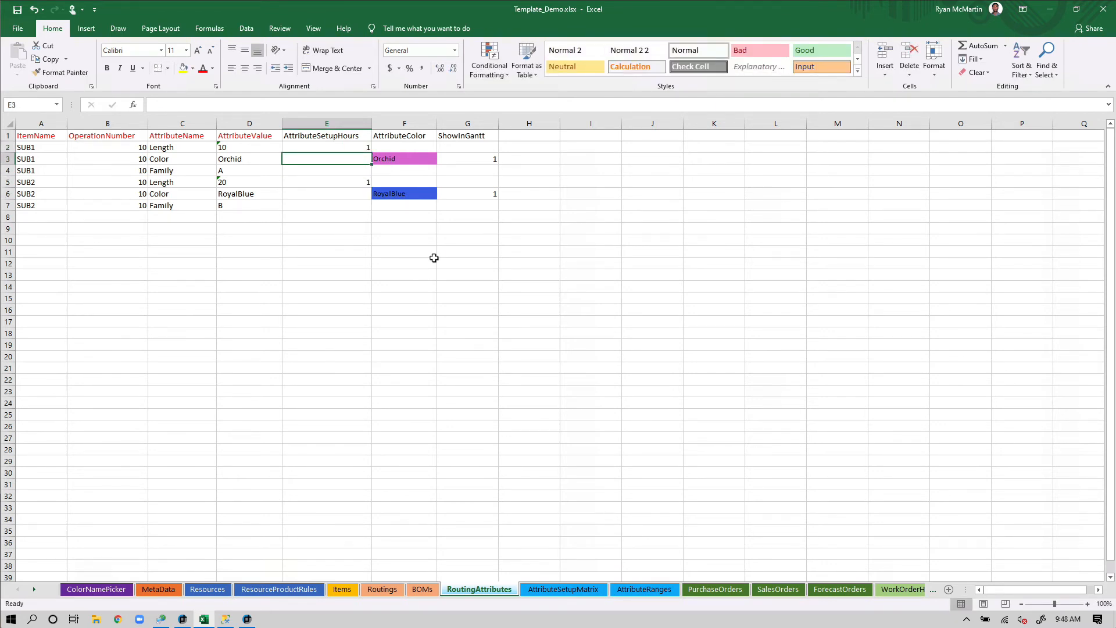
key("Down")
key("Down")
key("Up")
key("Up")
type("0.5")
key("Return")
key("Down")
key("Down")
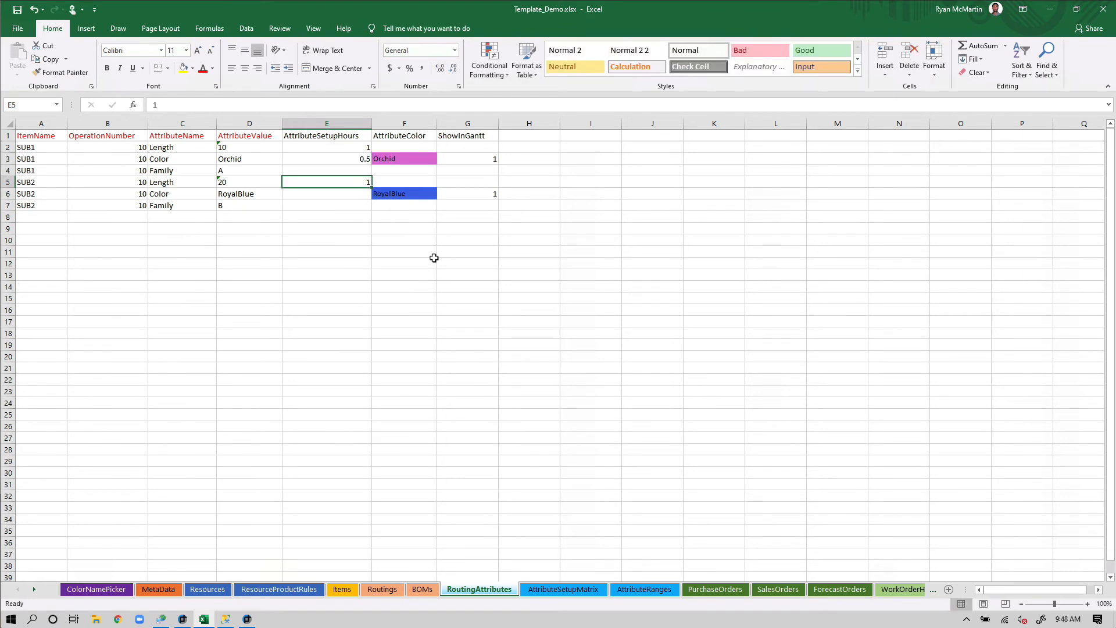
type("0.5")
key("Return")
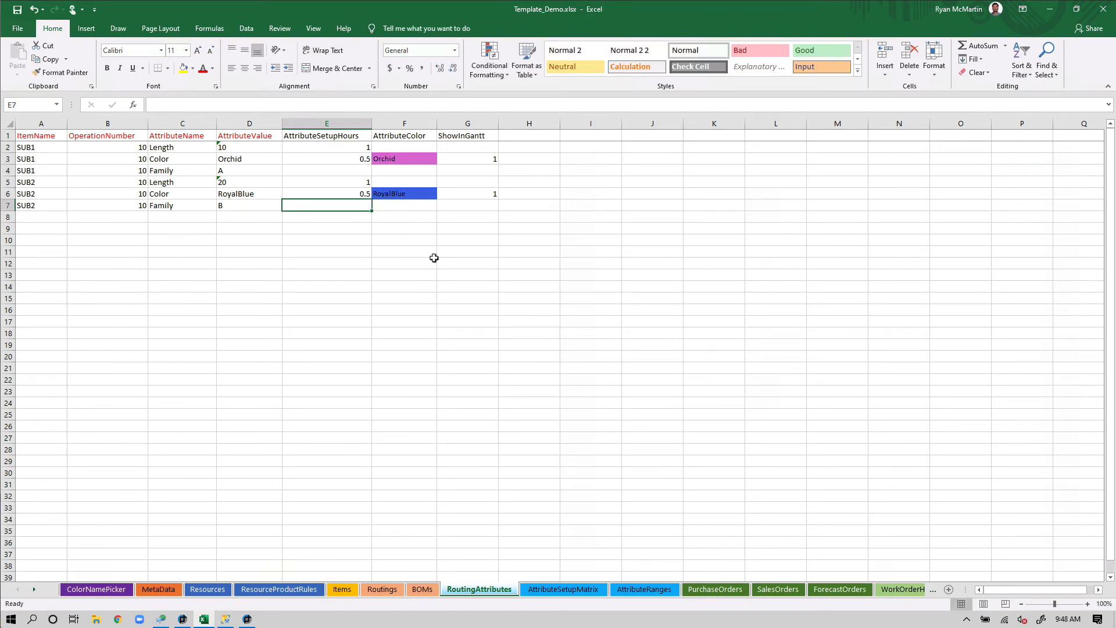
Set AttributeSetupHours to 1 in the Family rows of SUB1 and SUB2 and review SUB1's setup hours
left_click(320, 173)
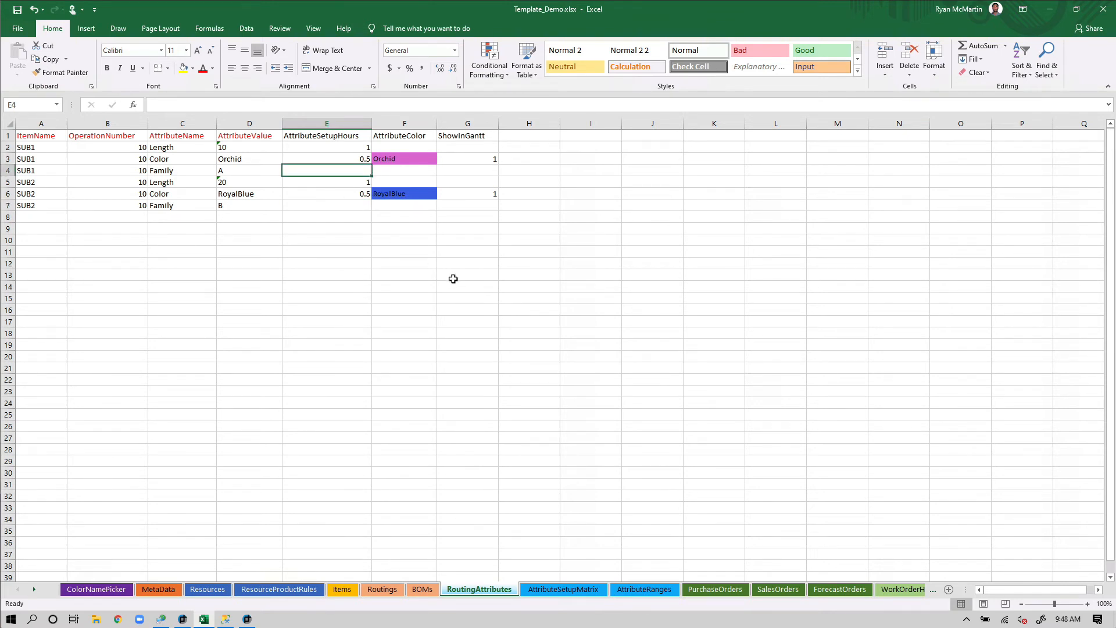
type("1")
key("Return")
key("Return")
key("Return")
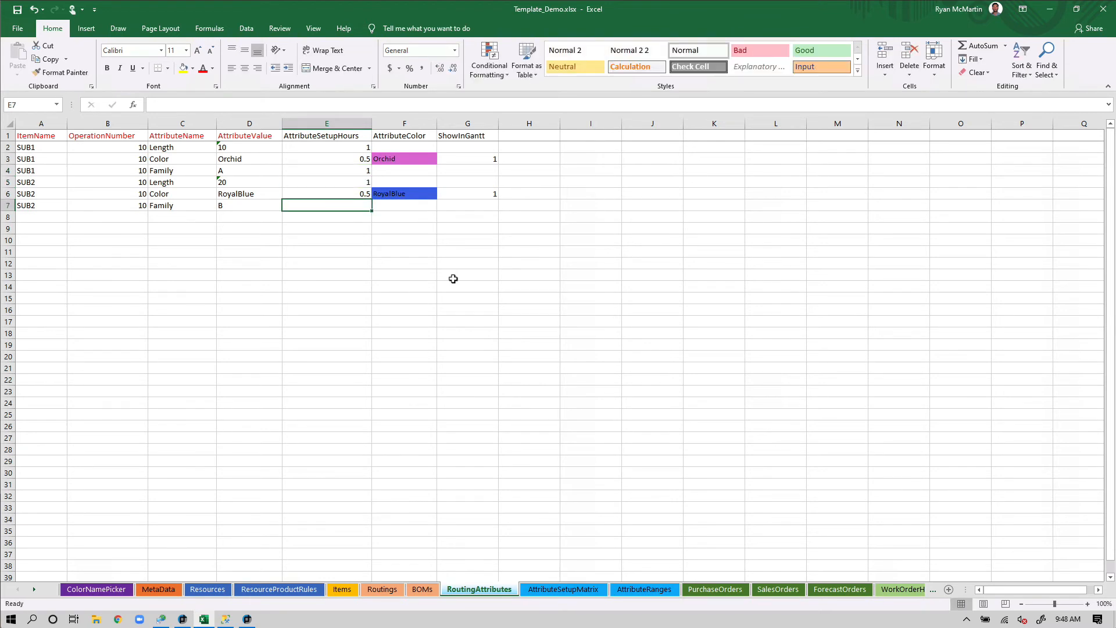
type("1")
key("Return")
left_click(454, 280)
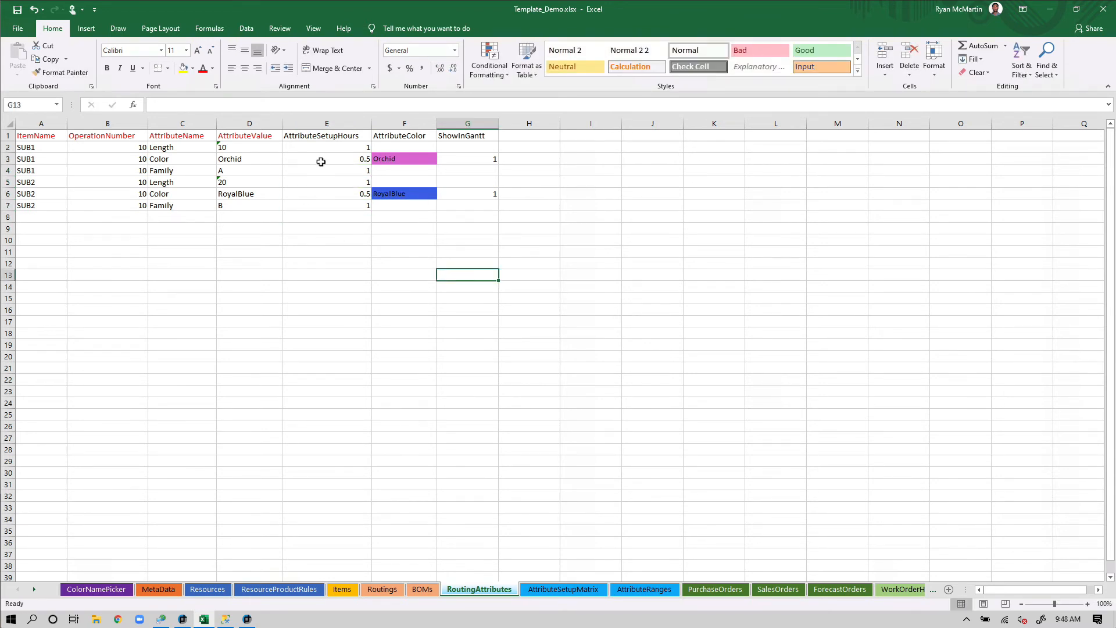
left_click_drag(336, 145, 338, 169)
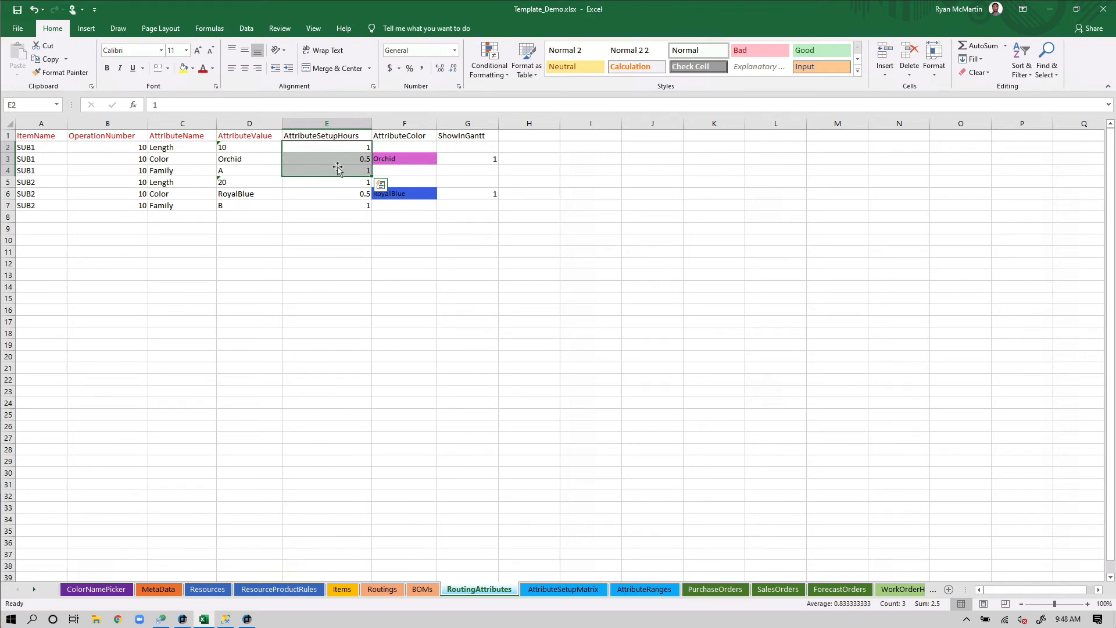
left_click(353, 231)
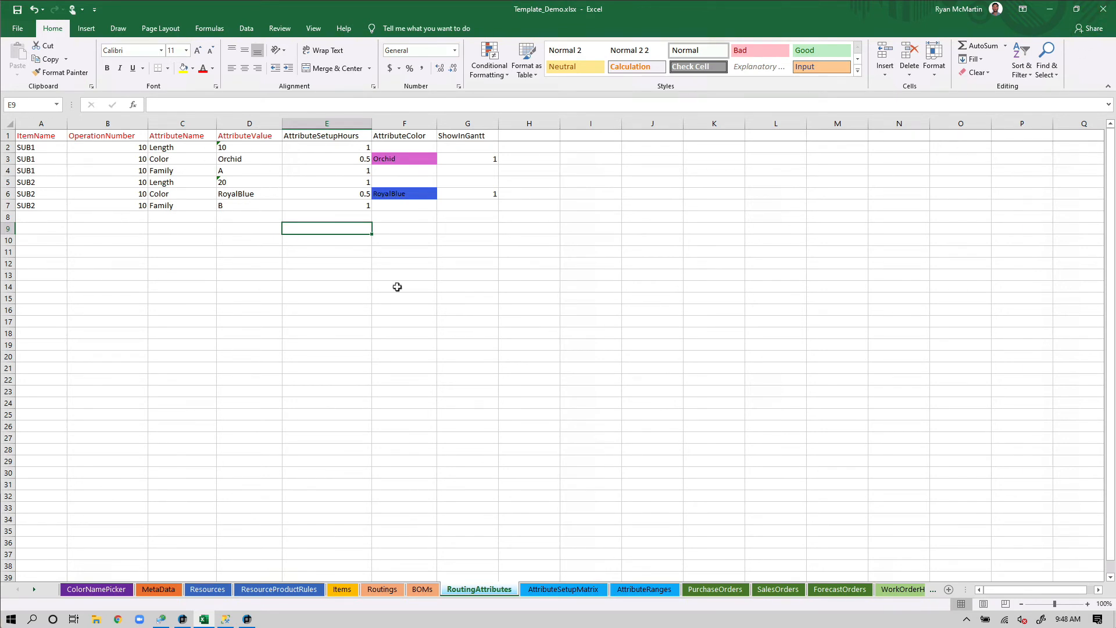
Add a third sales order in row 4 of the SalesOrders sheet, copying the FG2 order's remaining values from row 3
left_click(777, 589)
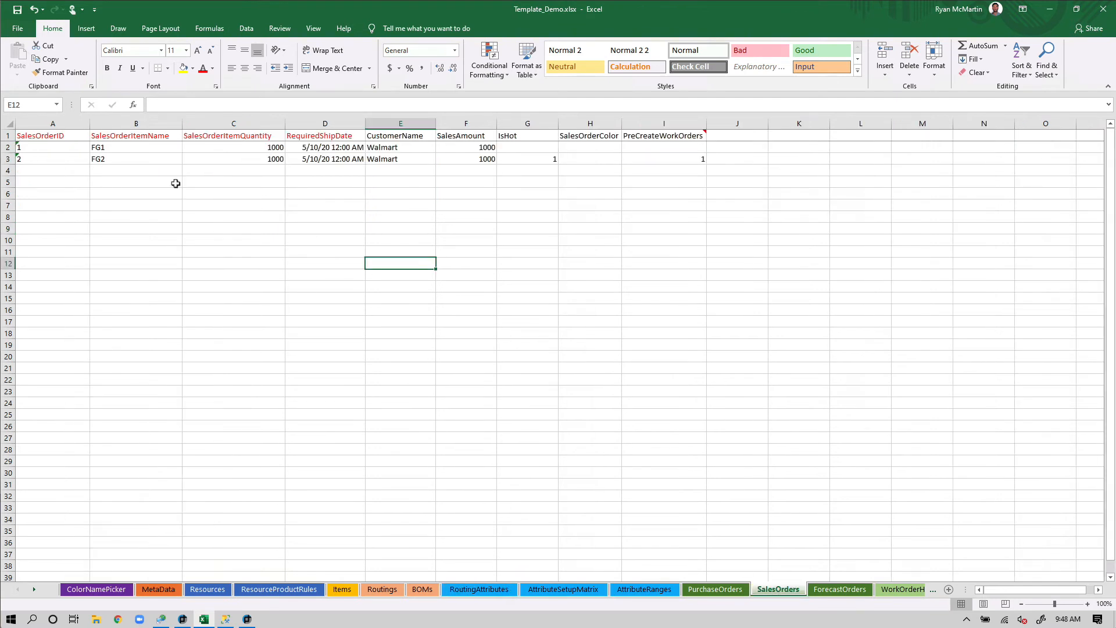
left_click(53, 171)
type("3")
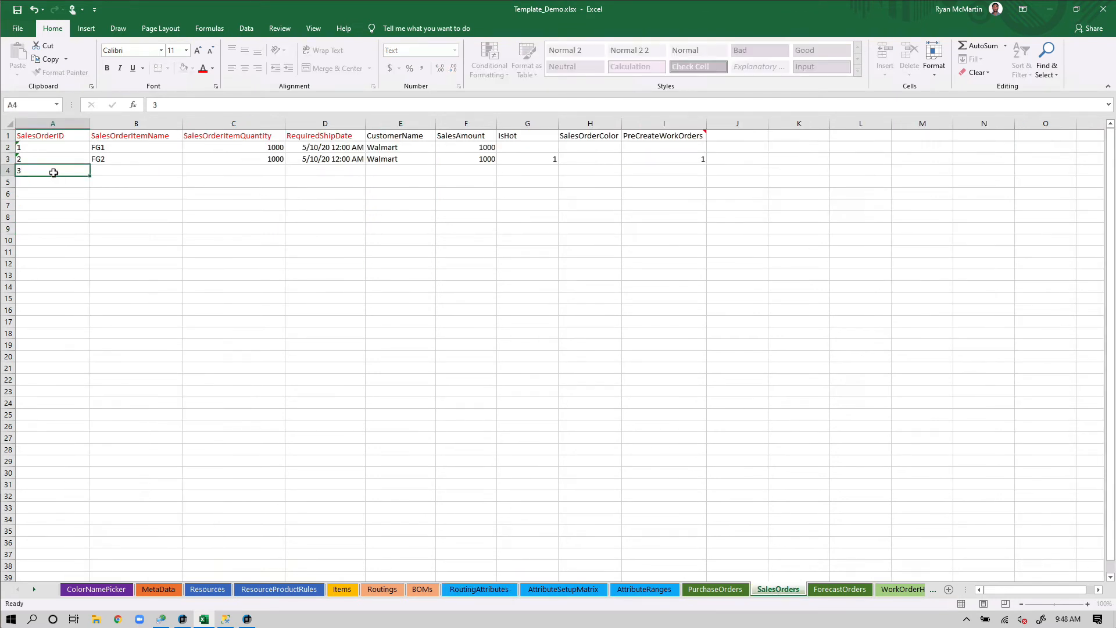
key("Tab")
left_click_drag(115, 160, 681, 163)
key("ctrl+c")
left_click(162, 170)
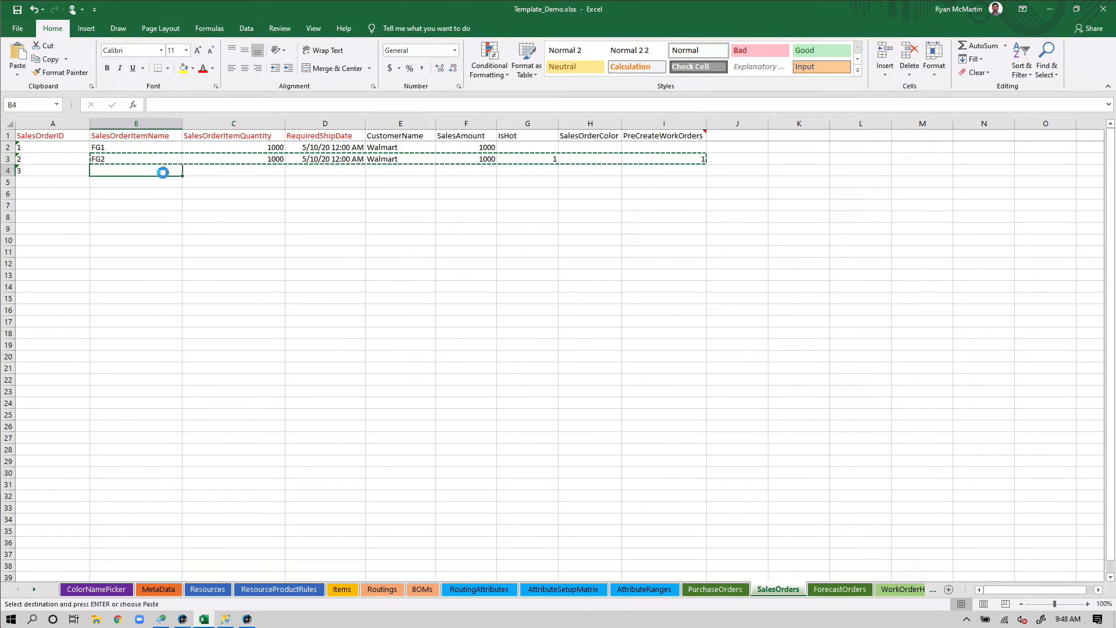
key("ctrl+v")
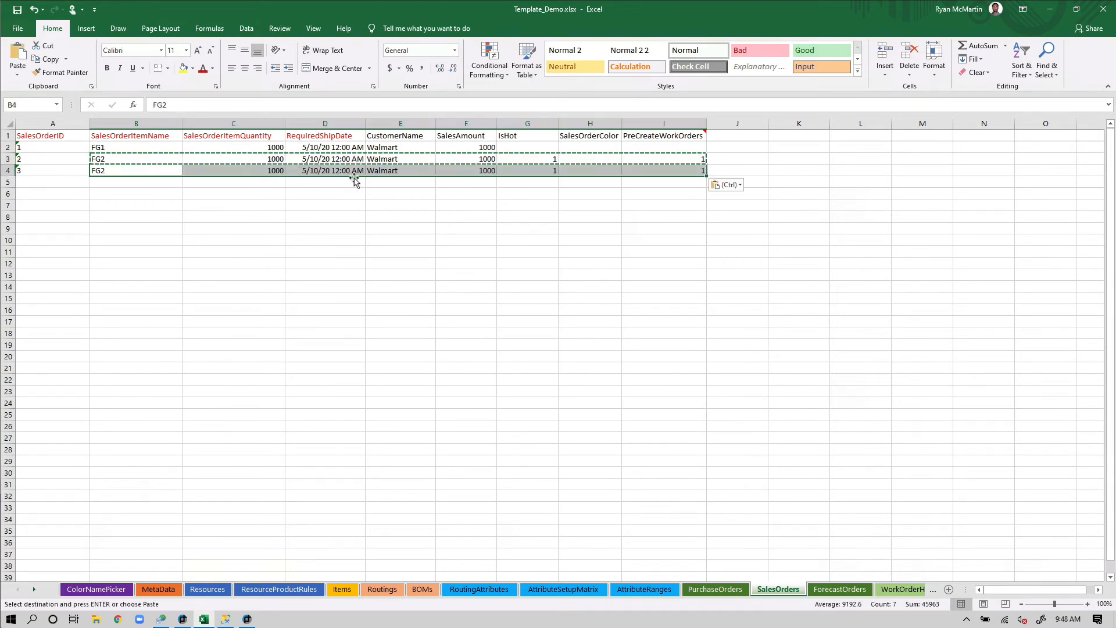
Clear the IsHot flag from both FG2 sales orders in rows 3 and 4
left_click(551, 161)
key("BackSpace")
left_click(534, 172)
key("BackSpace")
left_click(556, 209)
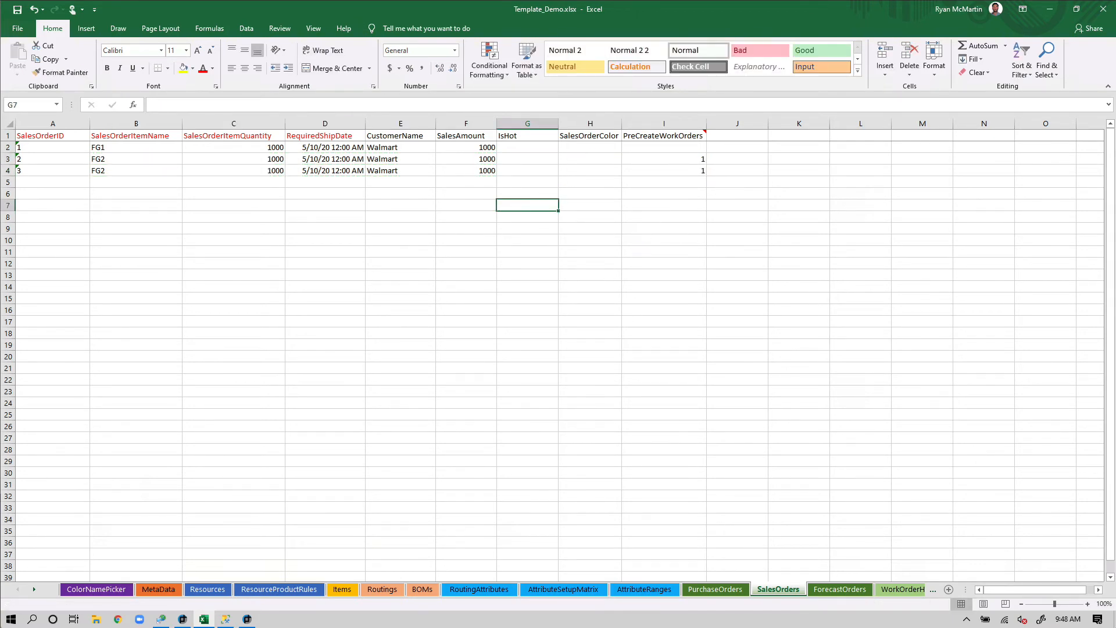
Close the workbook and refresh the planning data in PlanetTogether APS, showing the JobShop Gantt in a wider pane
left_click(1104, 11)
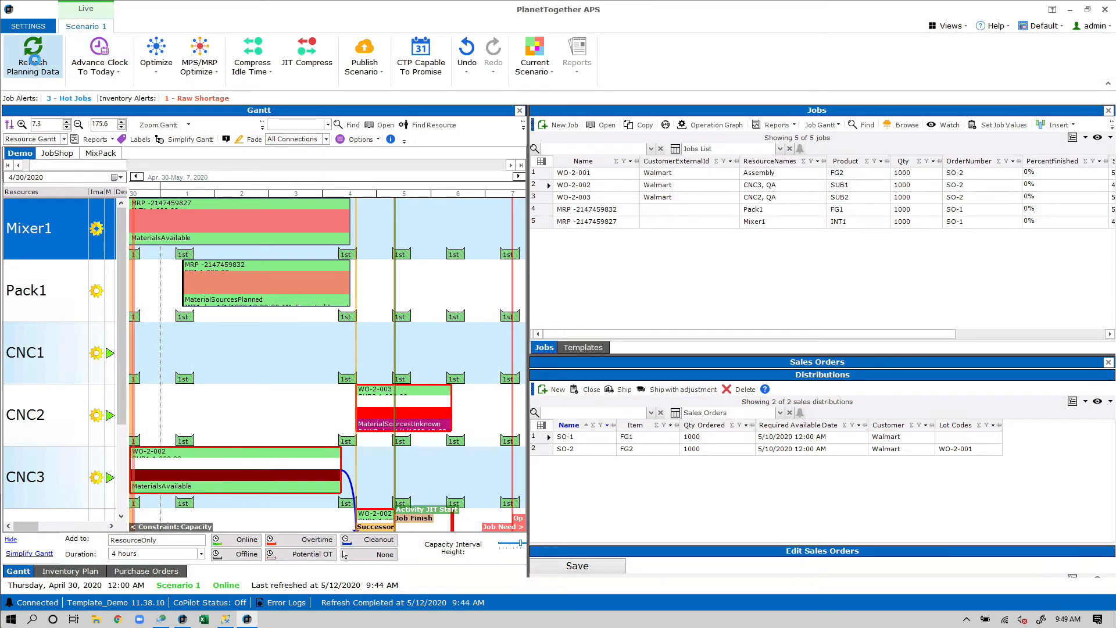
left_click(60, 151)
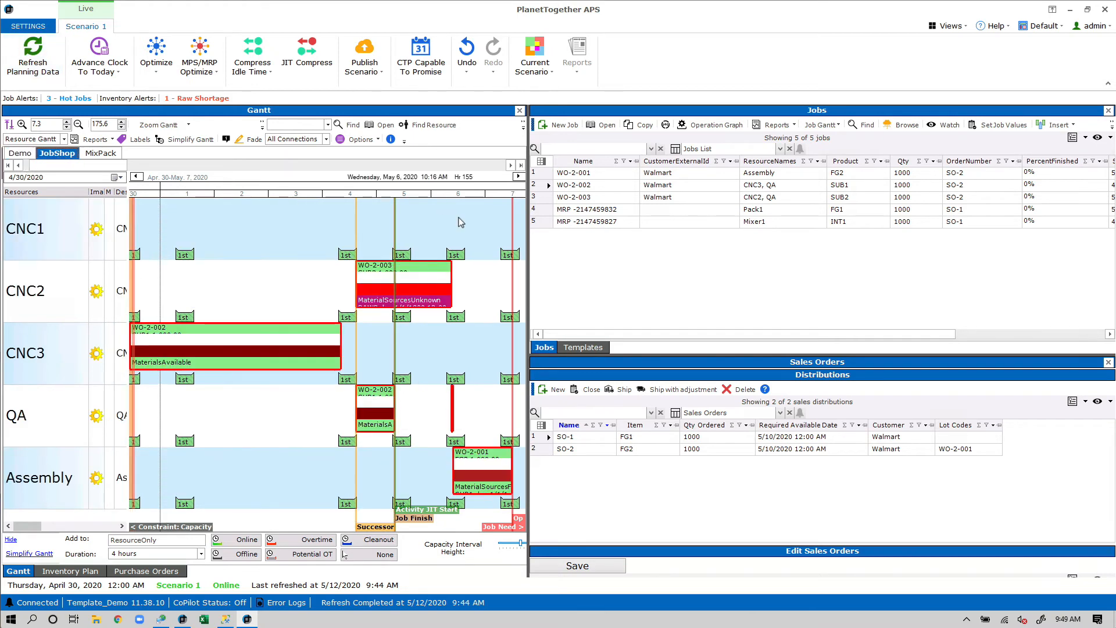
left_click_drag(527, 250, 704, 251)
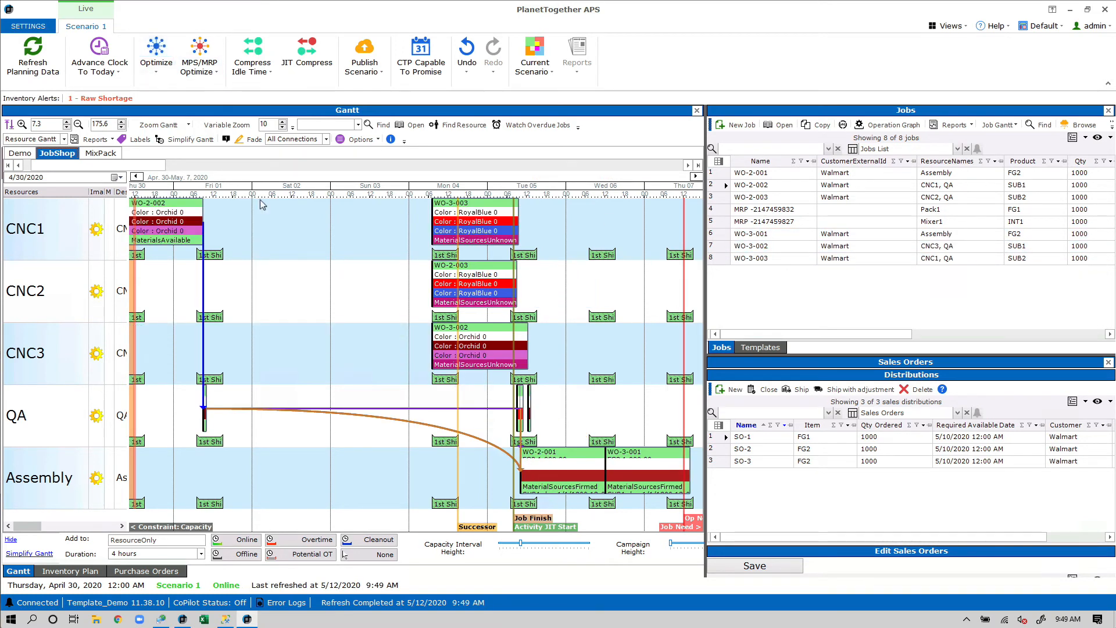
Save activity display options that show only custom attribute colors, with the Material Status segment hidden and the Process segment shown
left_click(124, 140)
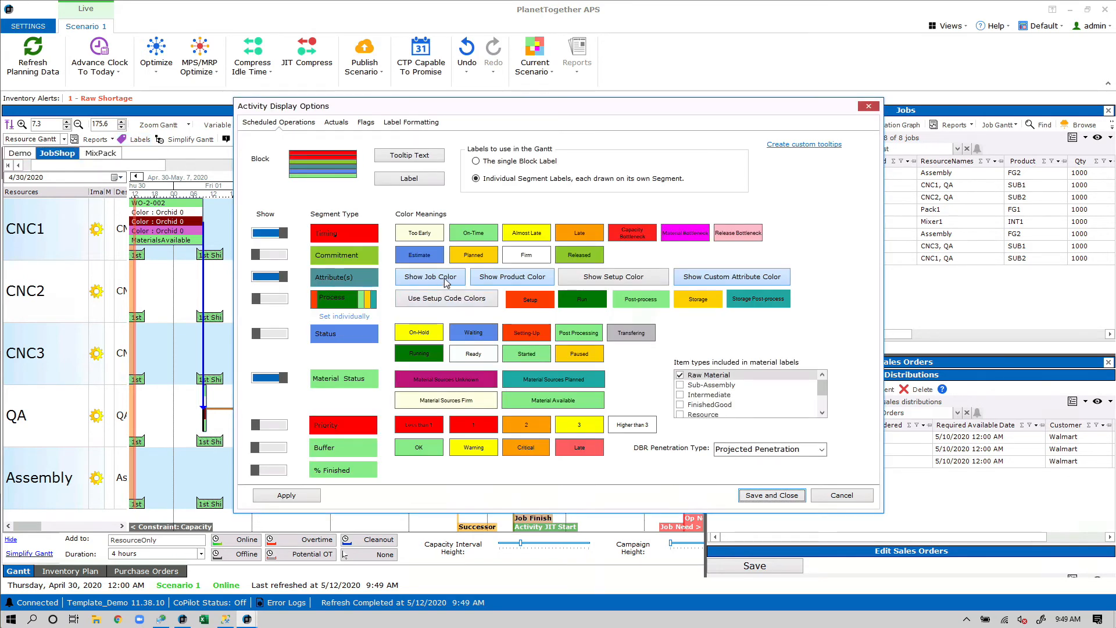
left_click(447, 282)
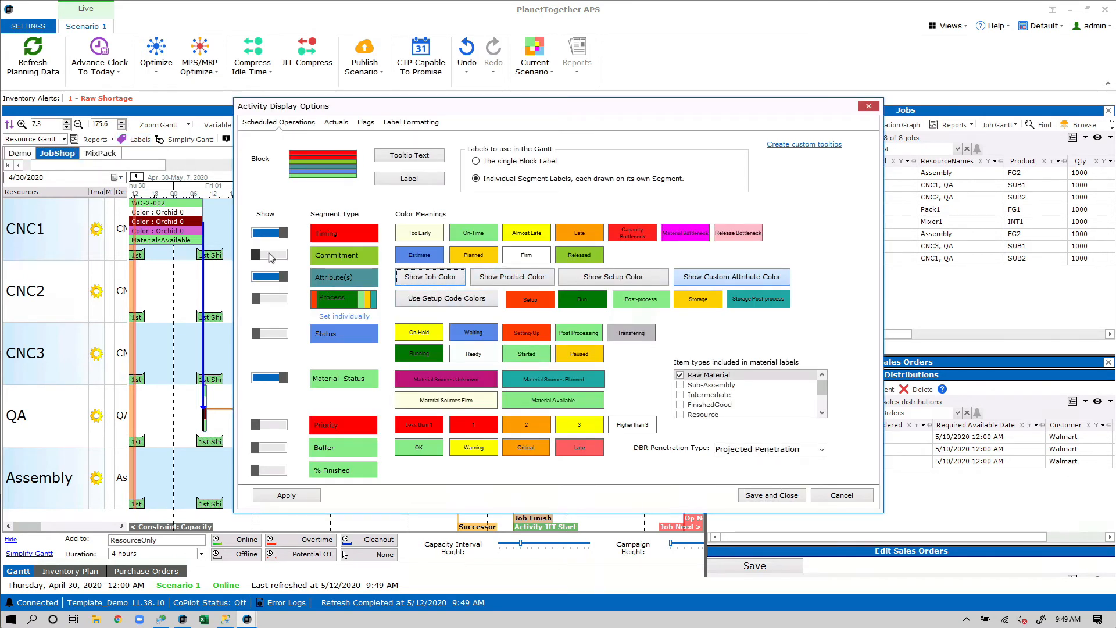
left_click(274, 378)
left_click(277, 303)
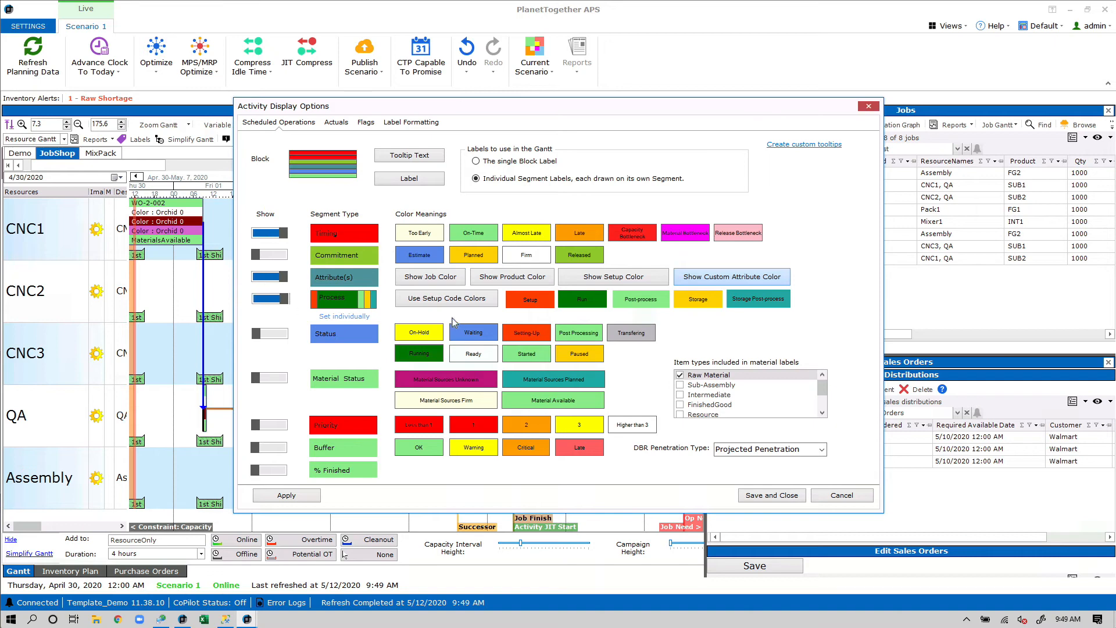
left_click(772, 495)
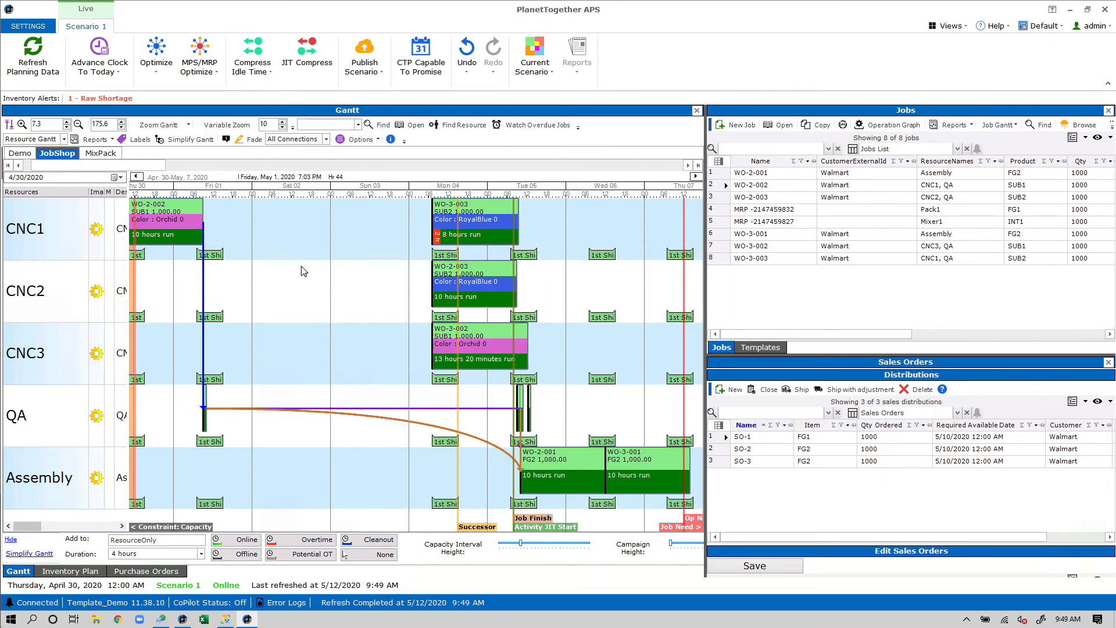
Open job WO-3-003 from CNC1 in the Gantt and examine the attributes of its operation 10
left_click_drag(410, 195, 384, 195)
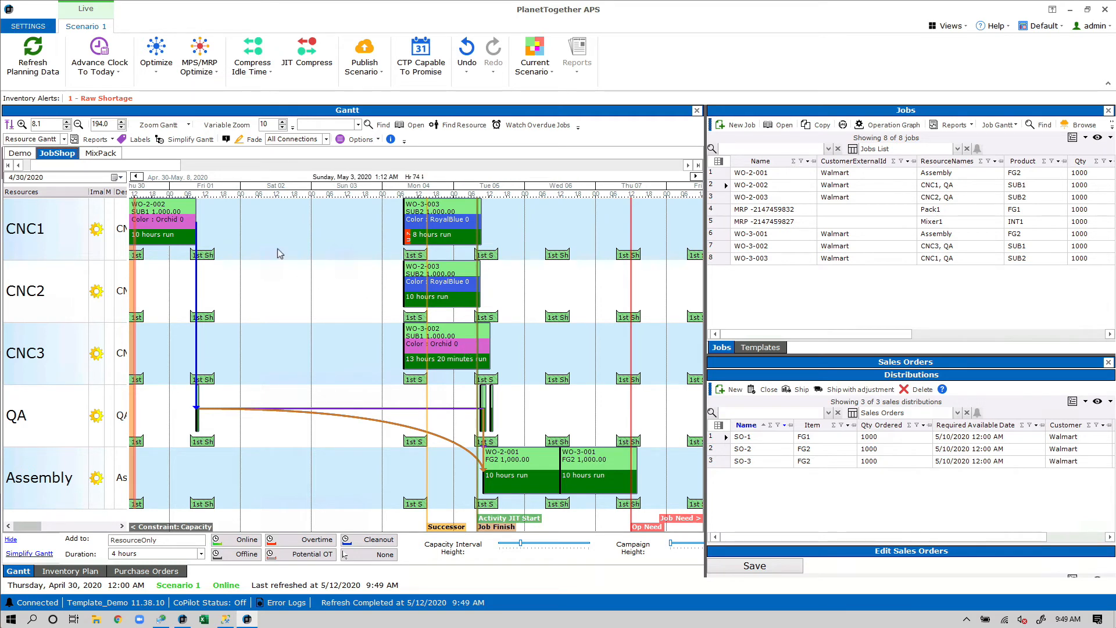
left_click_drag(314, 192, 301, 191)
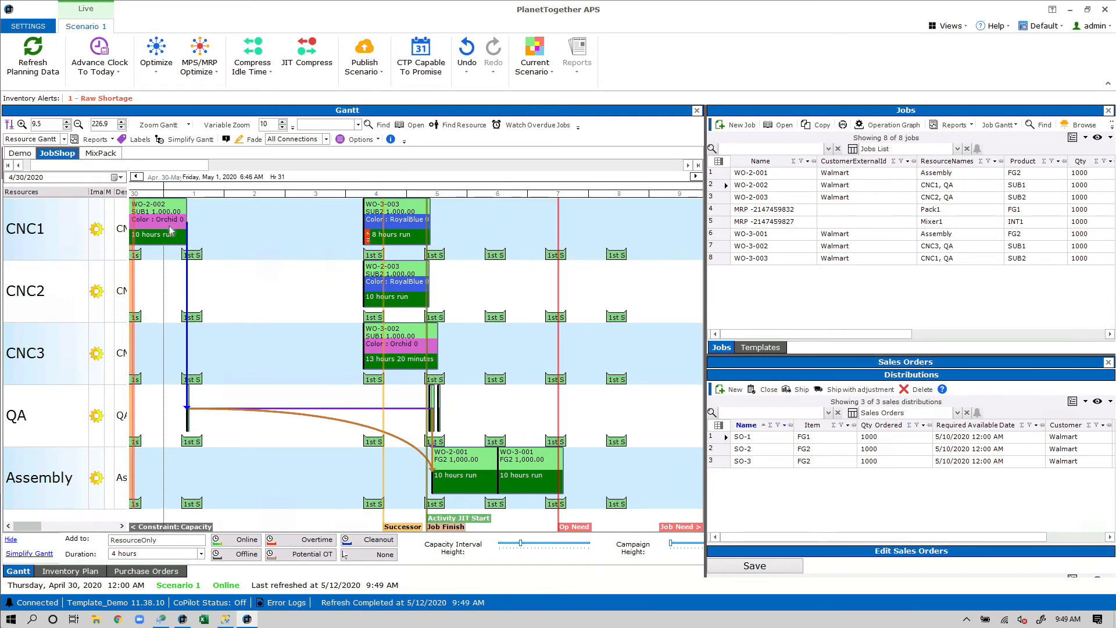
left_click(171, 230)
left_click(372, 233)
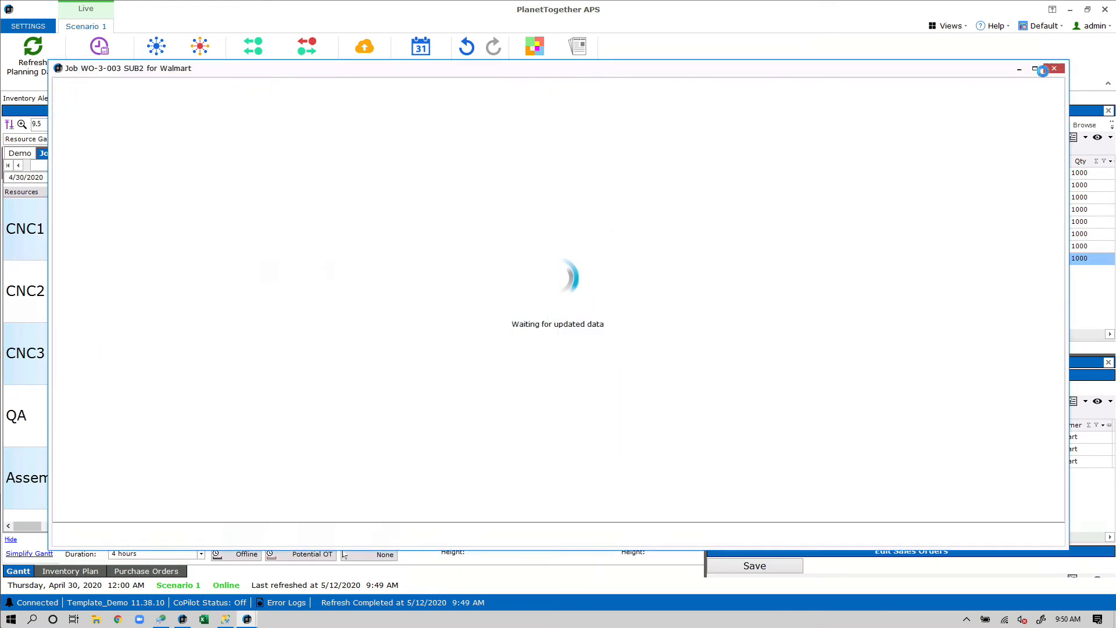
left_click(604, 115)
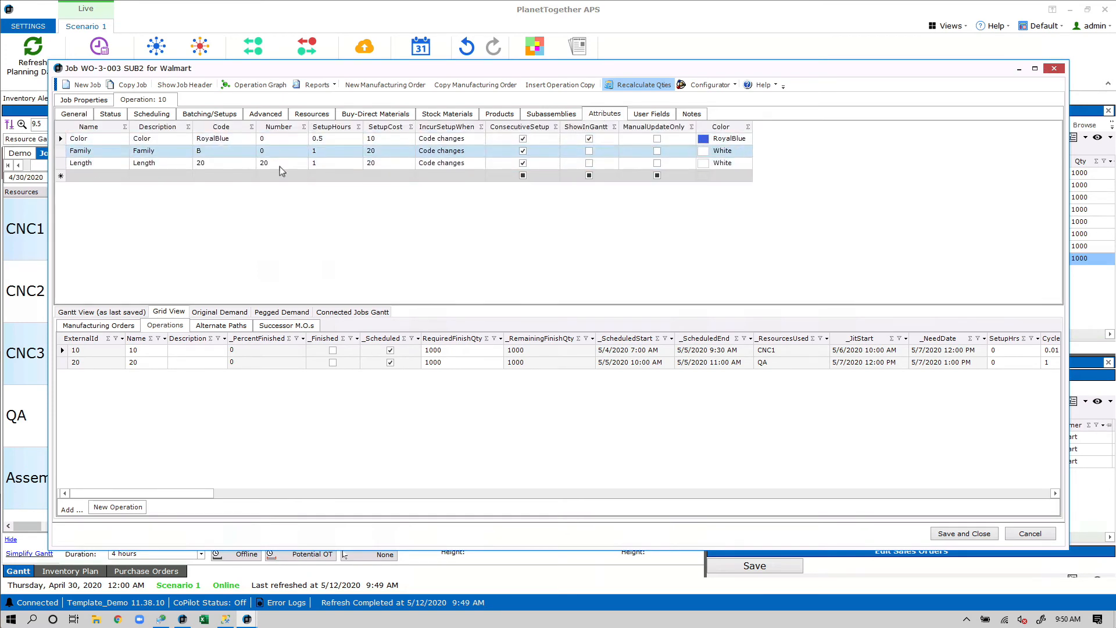
Compare the attribute setup hours with WO-3-003's setup segment on CNC1 in the Gantt and close the job
left_click_drag(399, 73, 386, 283)
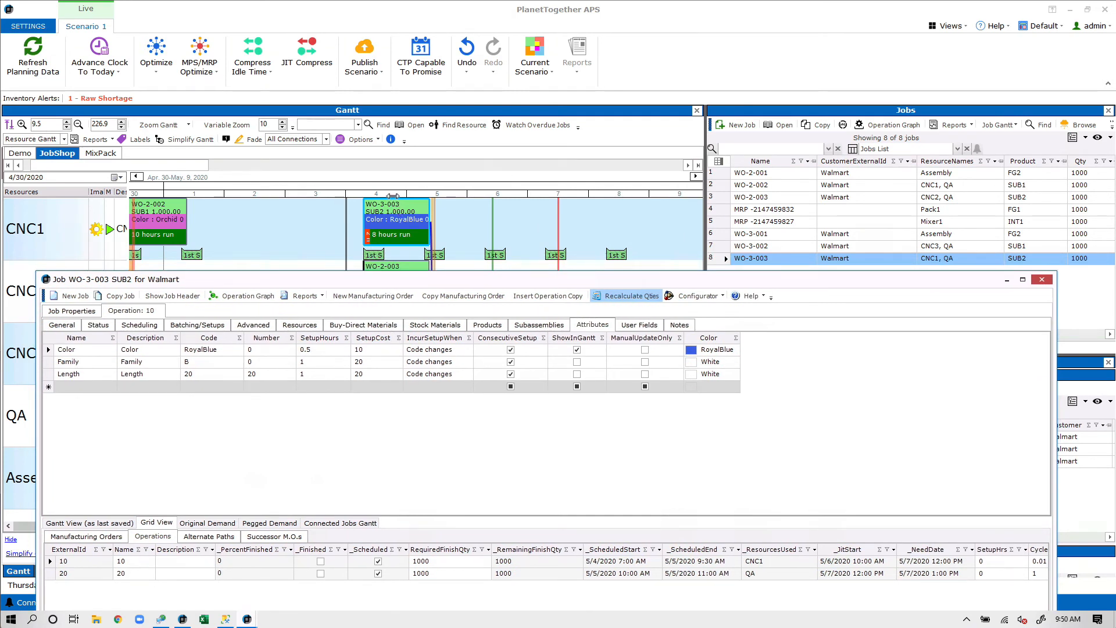
left_click_drag(387, 193, 450, 193)
scroll(428, 247, "up", 10)
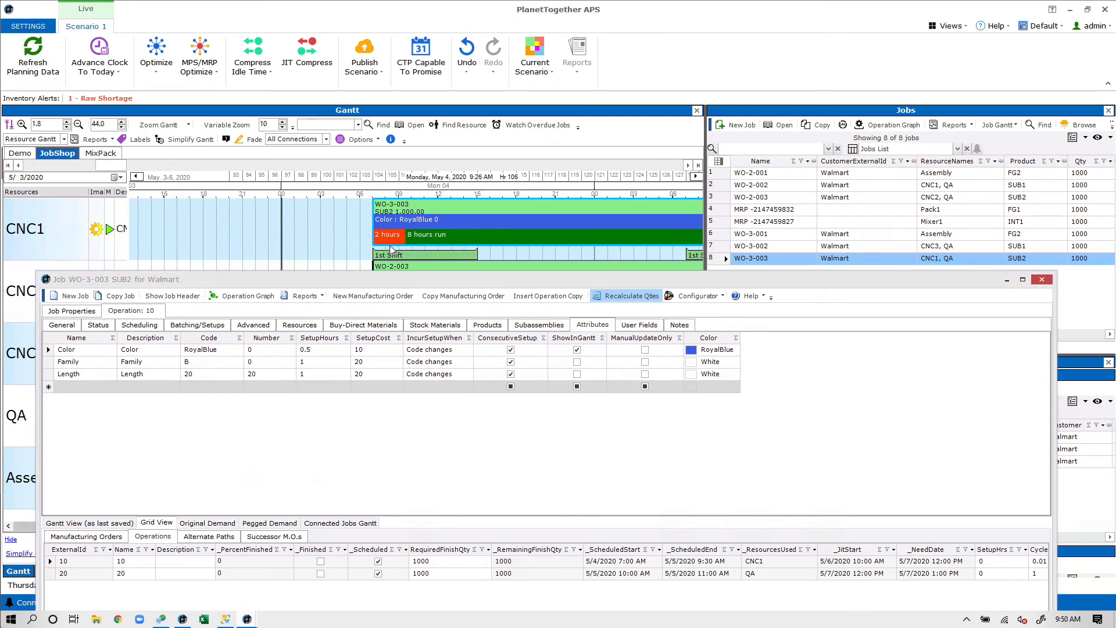
scroll(357, 247, "up", 3)
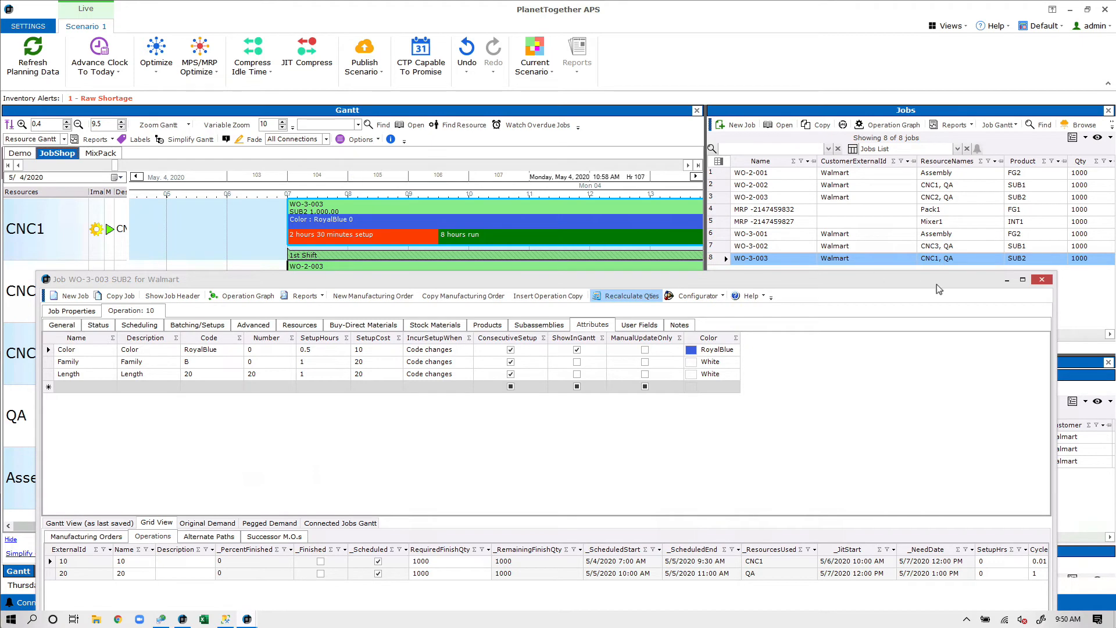
left_click(1038, 280)
Move WO-3-002 from CNC3 to CNC1 directly after WO-3-003 and inspect its setup time
left_click_drag(351, 184, 526, 186)
left_click(217, 329)
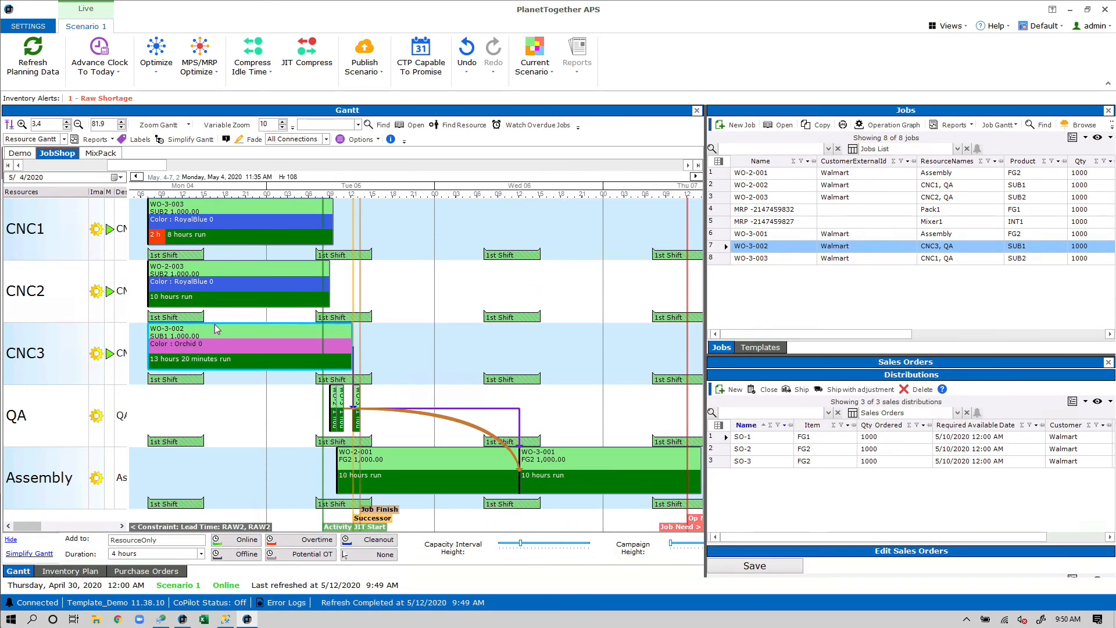
left_click_drag(178, 348, 351, 251)
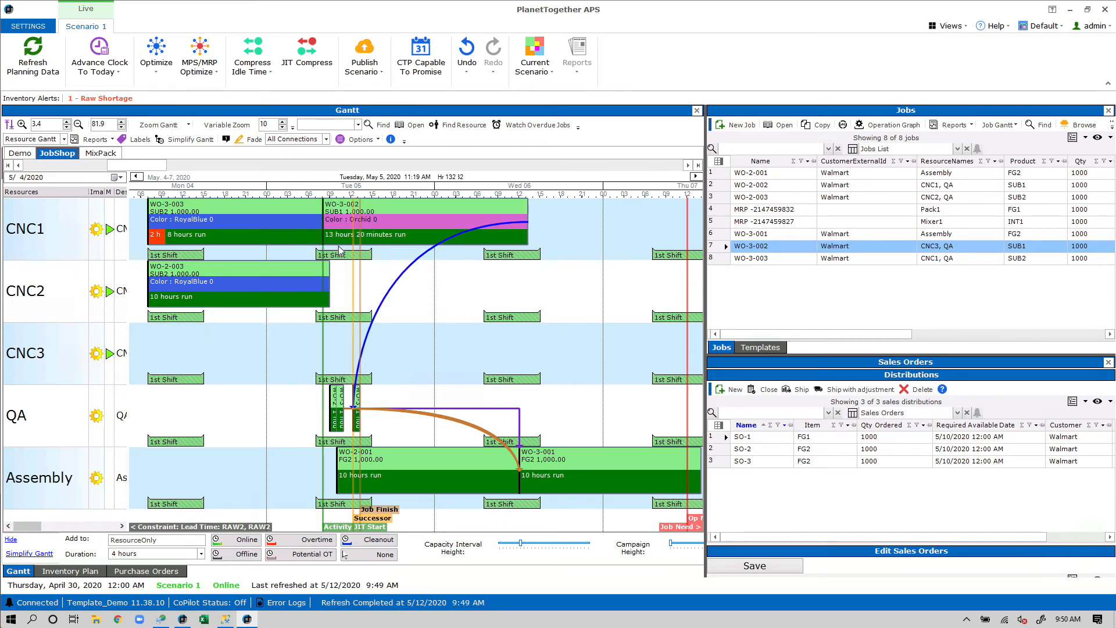
scroll(356, 248, "up", 3)
scroll(356, 248, "down", 3)
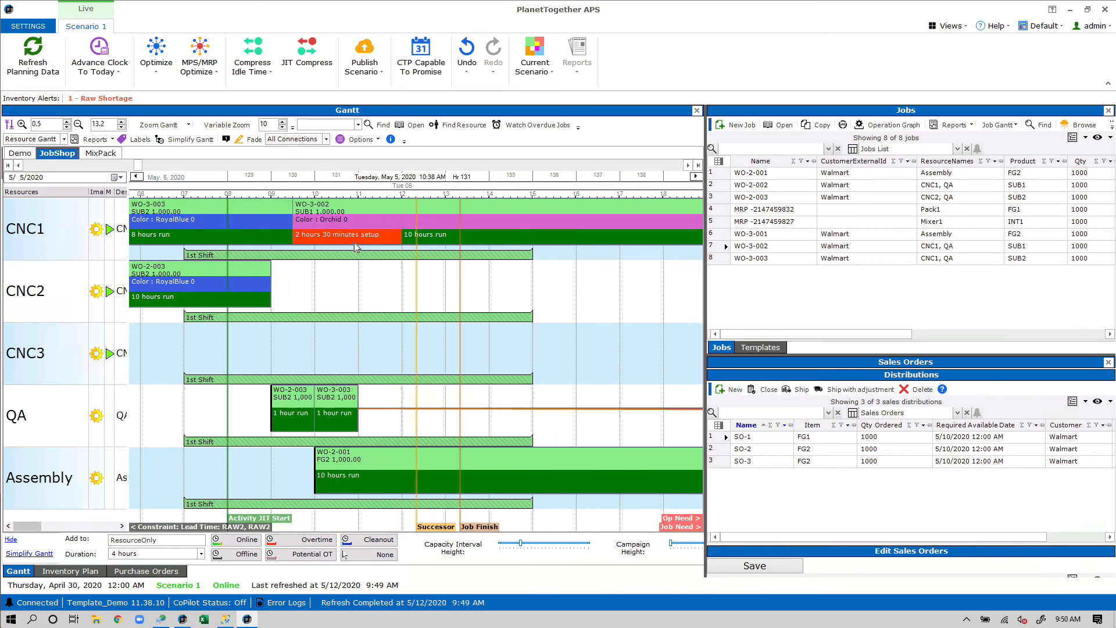
scroll(316, 243, "down", 3)
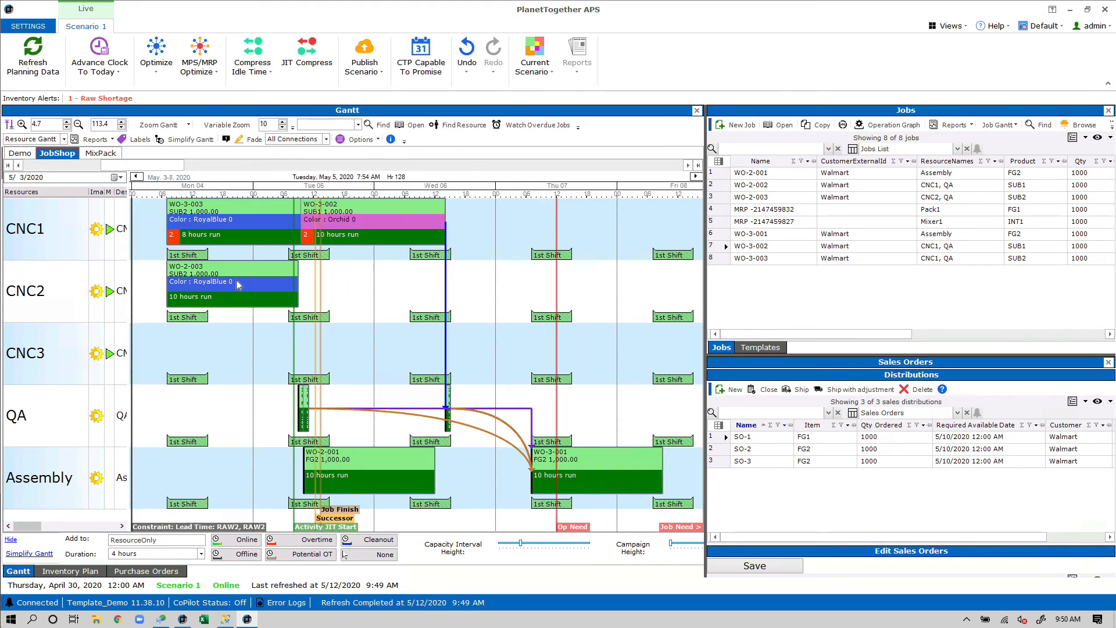
Move WO-2-003 from CNC2 to CNC1 between WO-3-003 and WO-3-002, and check the setup between the two RoyalBlue jobs
left_click_drag(237, 284, 334, 230)
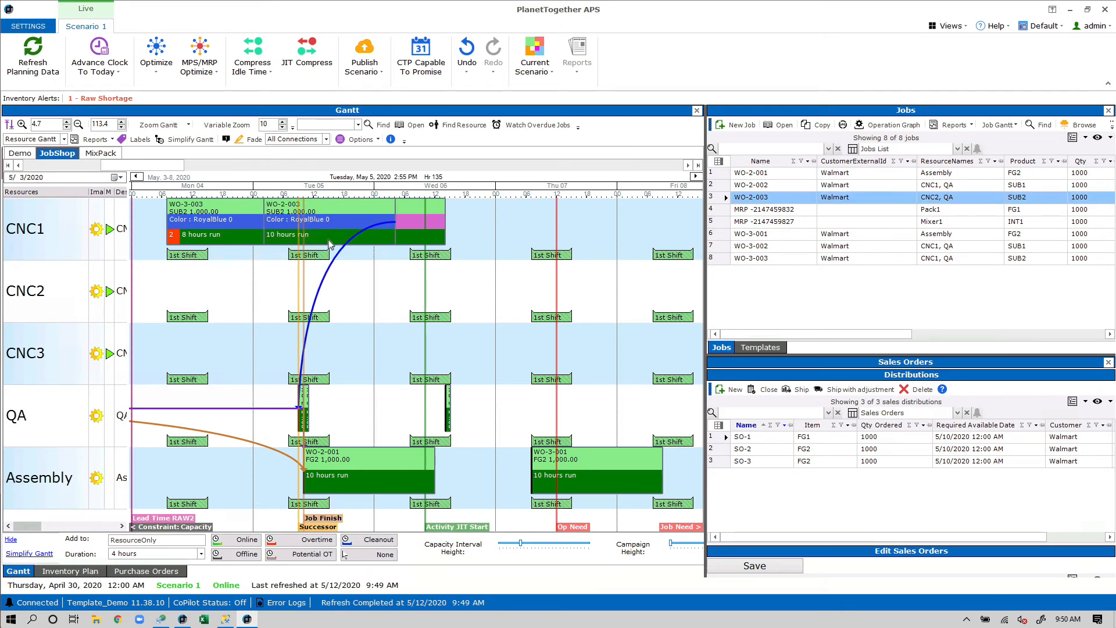
scroll(310, 236, "up", 1)
scroll(309, 236, "up", 2)
scroll(309, 236, "down", 3)
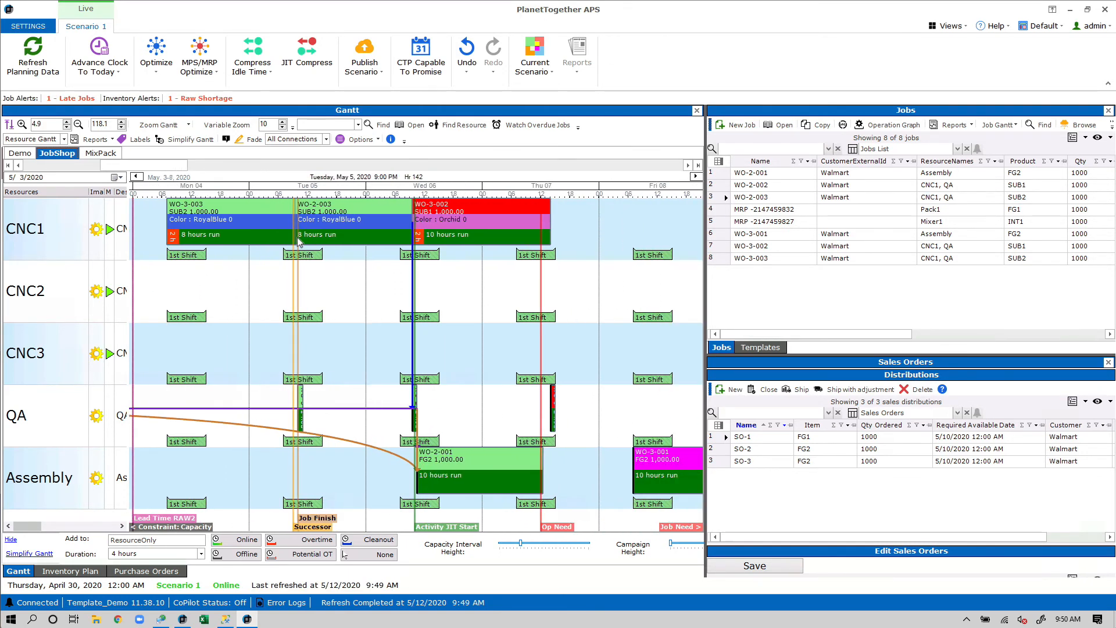
left_click(197, 222)
left_click(319, 225)
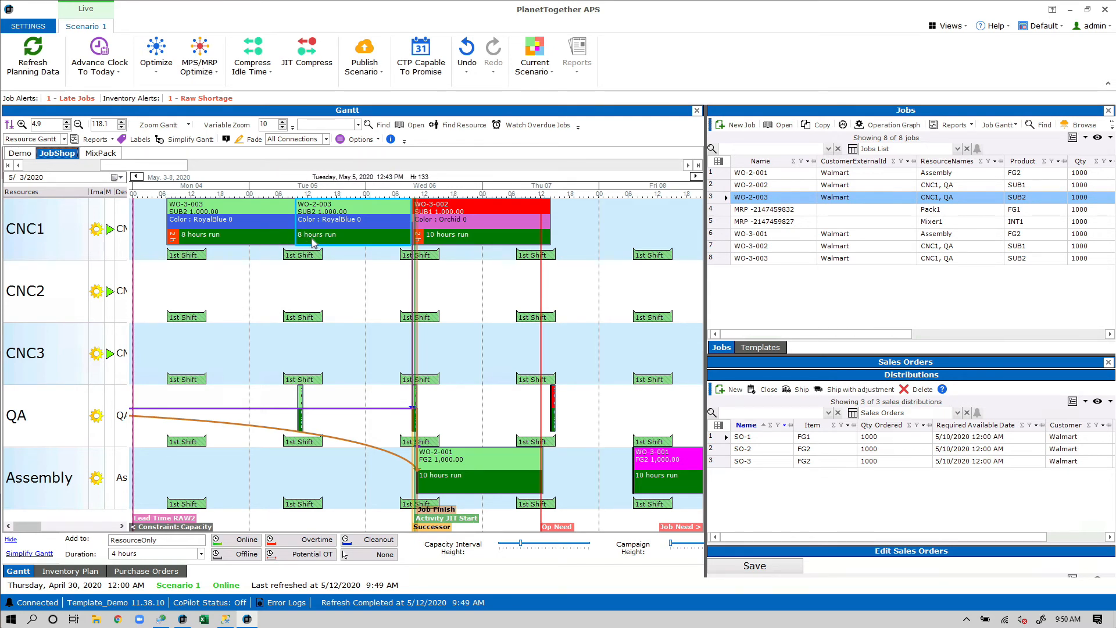
Reorder CNC1 so WO-3-002 runs between WO-3-003 and WO-2-003, and inspect the setups at each changeover
left_click_drag(472, 237, 346, 237)
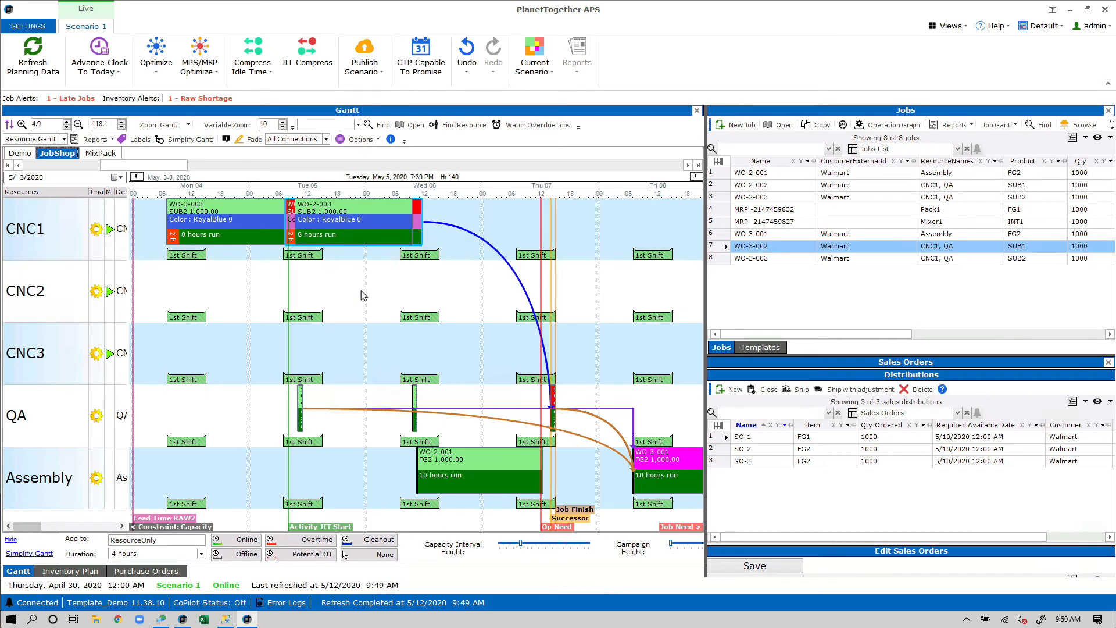
scroll(249, 239, "up", 3)
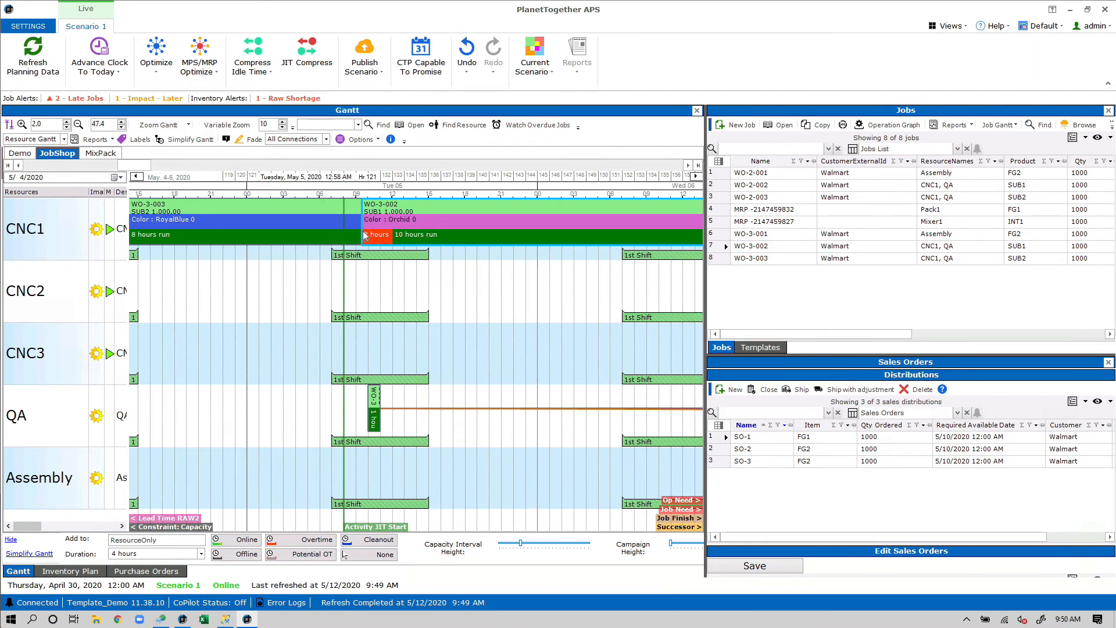
scroll(372, 241, "down", 5)
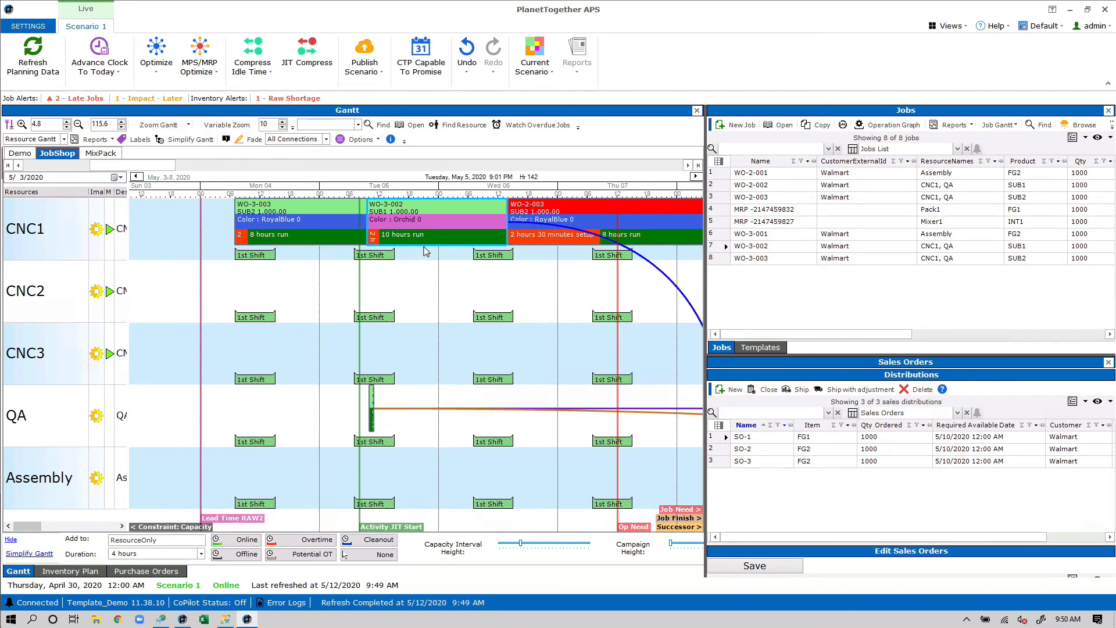
left_click_drag(420, 278, 353, 281)
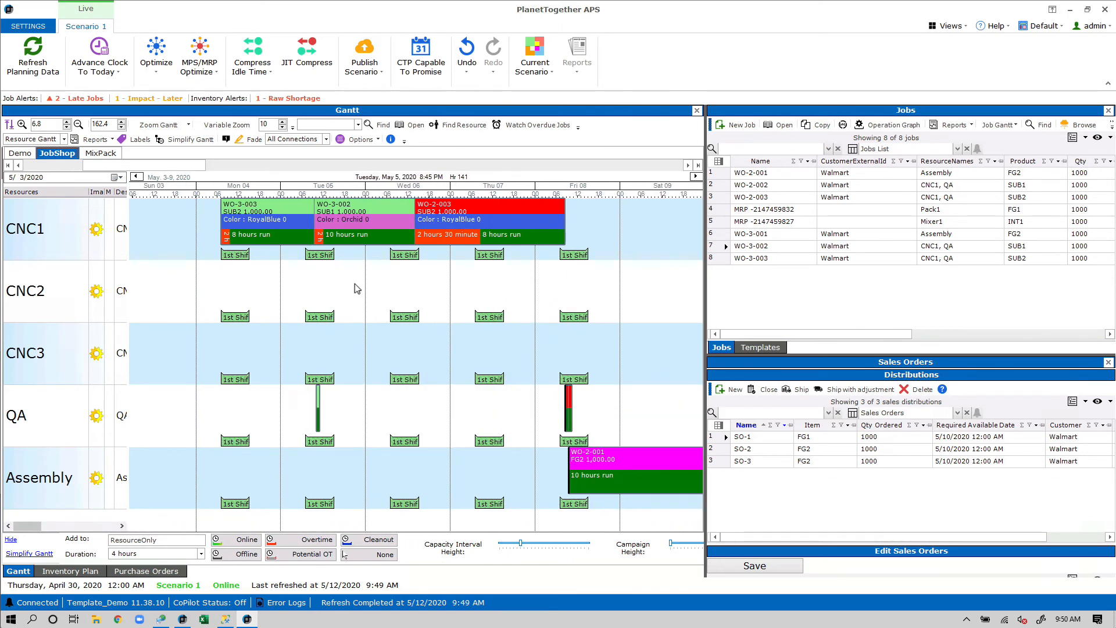
Switch to Excel, open Template_Demo.xlsx and review the RoutingAttributes and AttributeSetupMatrix sheets
left_click(210, 620)
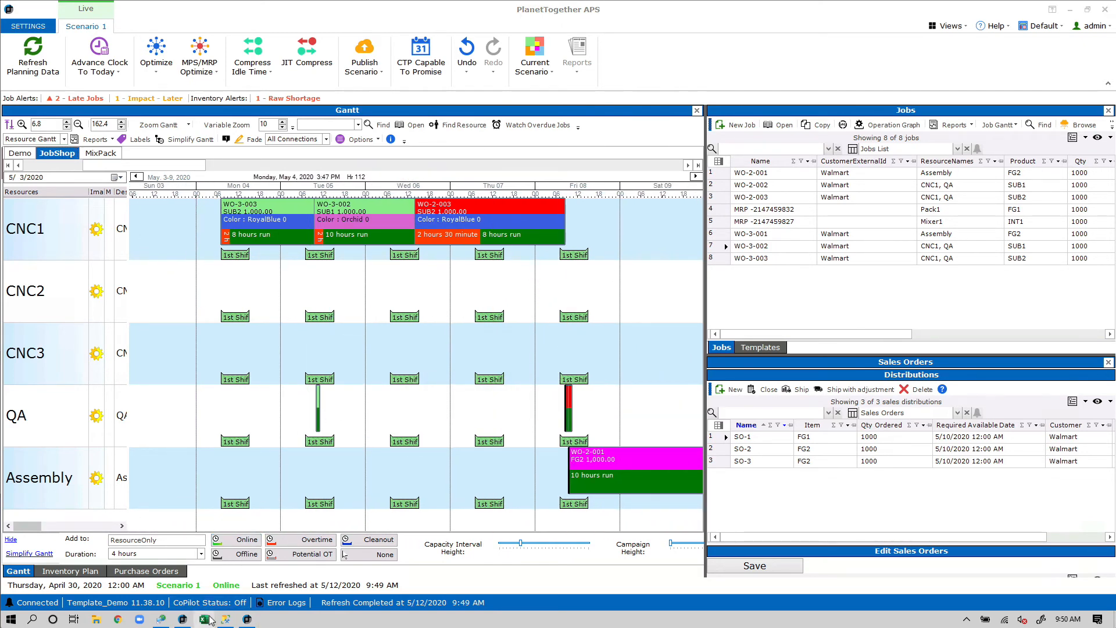
right_click(210, 621)
left_click(230, 385)
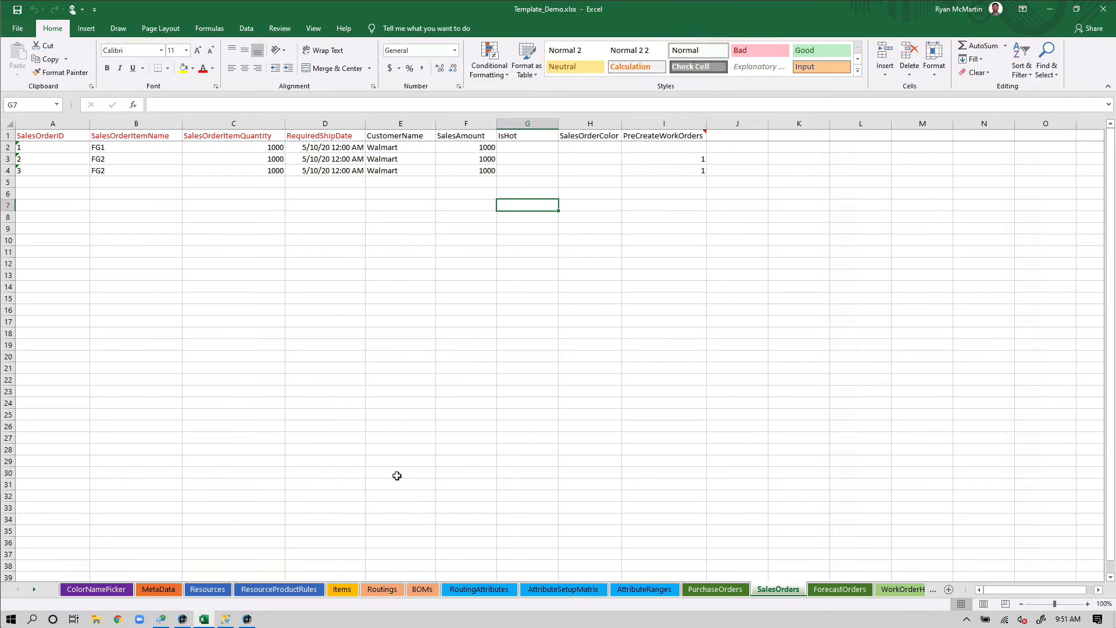
left_click(476, 588)
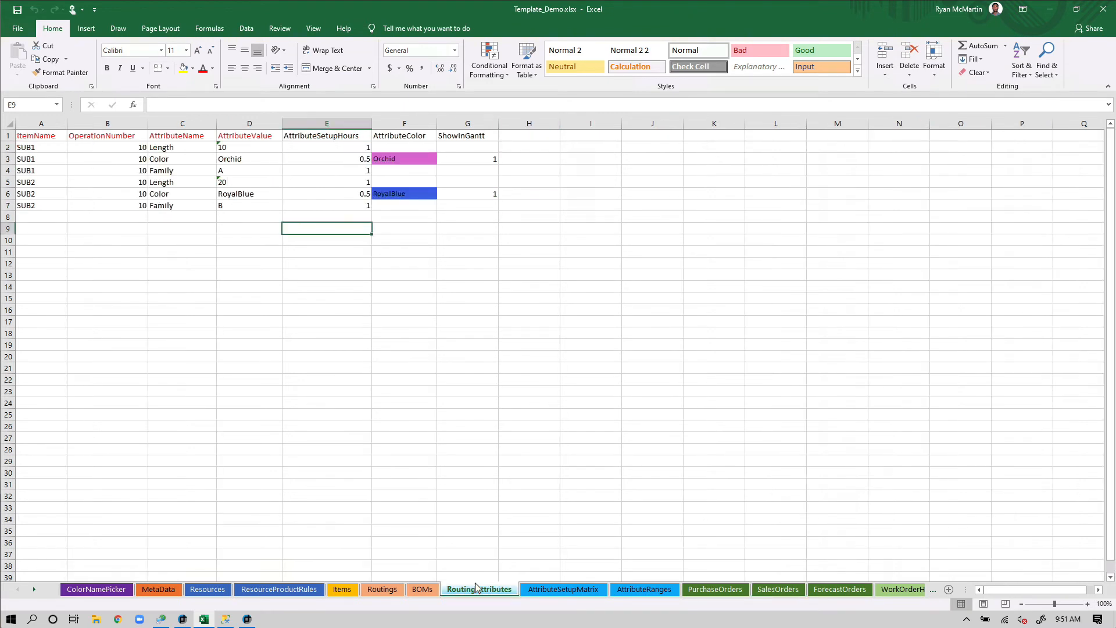
left_click(567, 590)
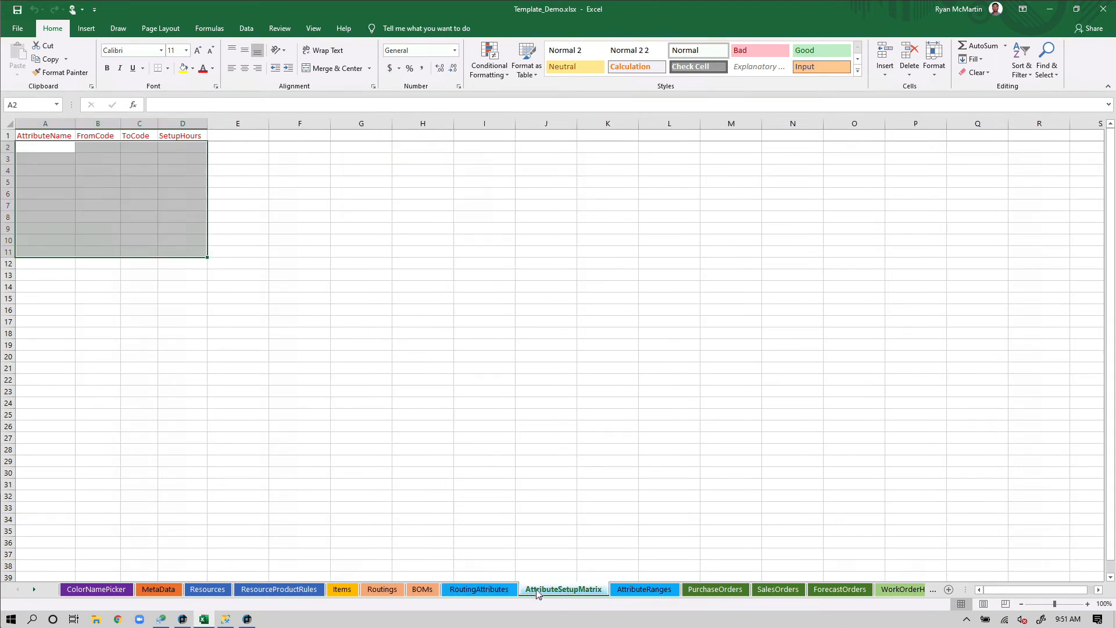
Copy the Family attribute name from RoutingAttributes into AttributeName cells A2 to A5 of the AttributeSetupMatrix sheet
left_click(499, 590)
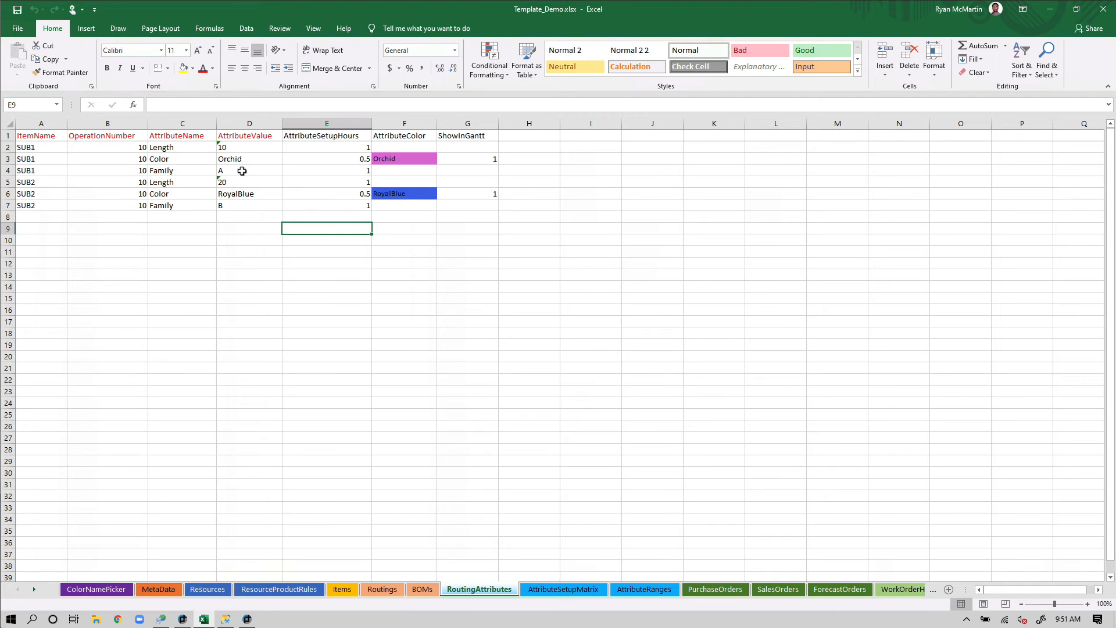
left_click(178, 171)
key("ctrl+c")
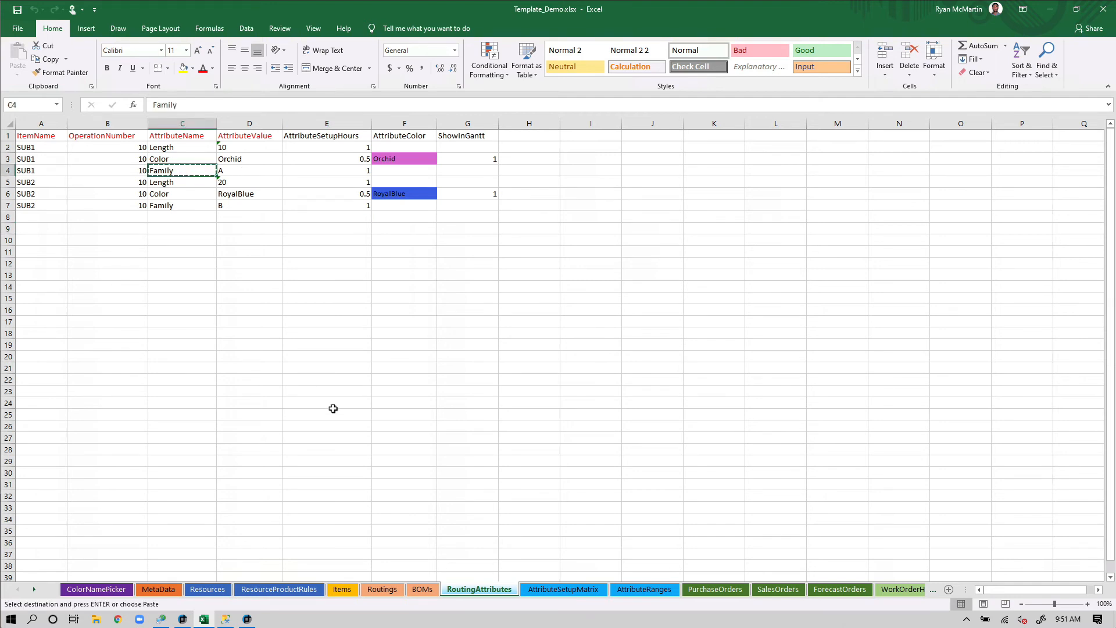
left_click(561, 589)
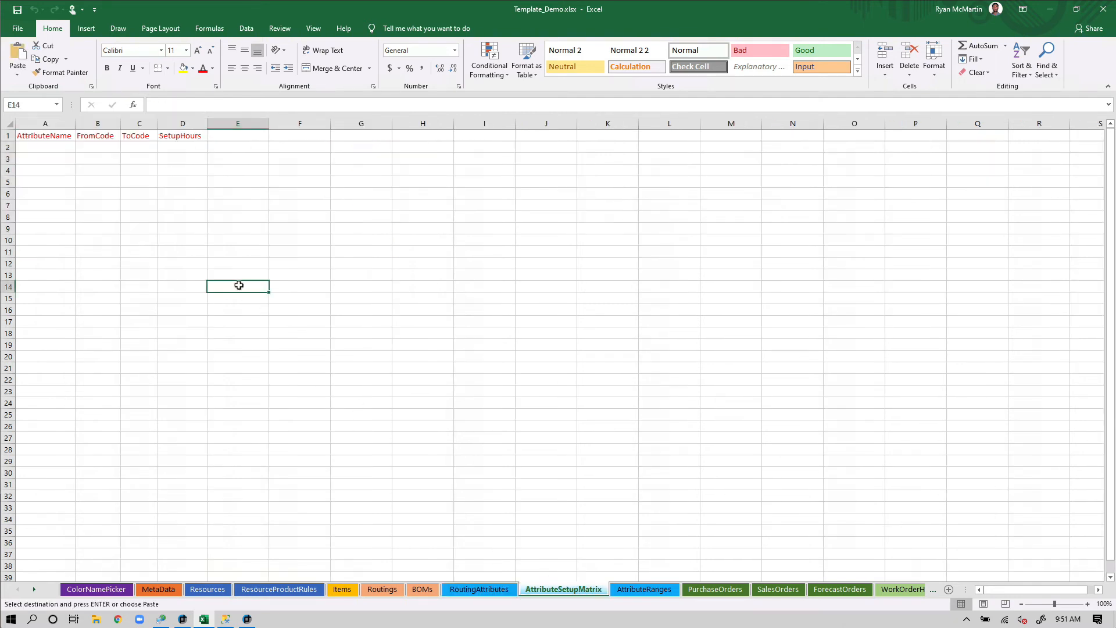
left_click(55, 150)
key("ctrl+v")
left_click(46, 160)
key("ctrl+v")
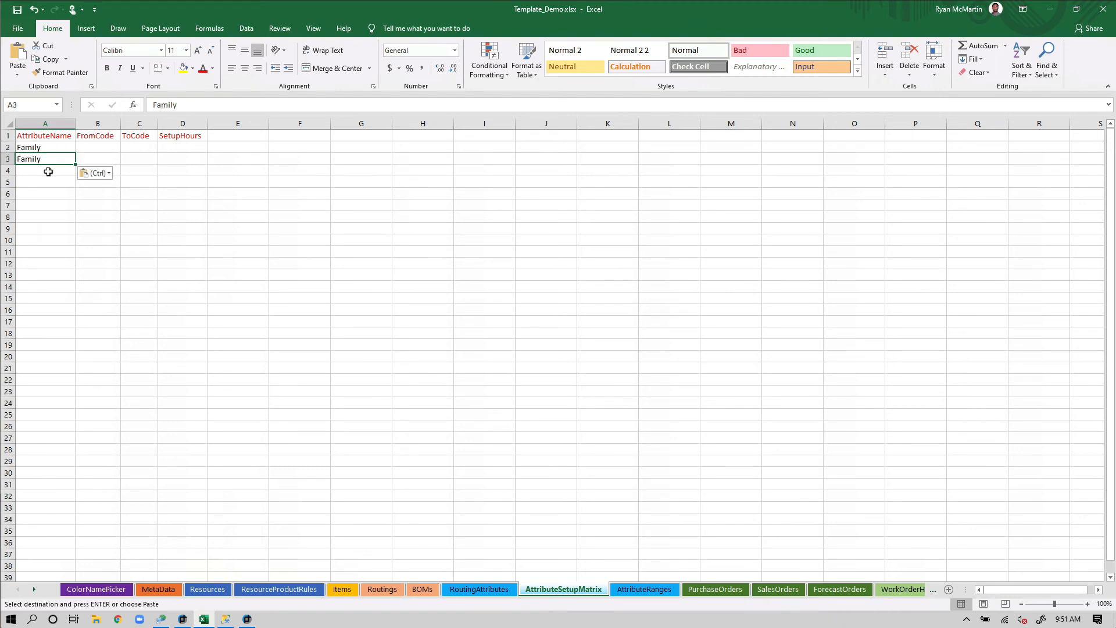
left_click(48, 170)
key("ctrl+v")
left_click(46, 181)
key("ctrl+v")
Fill the first Family row of the setup matrix with FromCode A, ToCode A and SetupHours 0
left_click(89, 147)
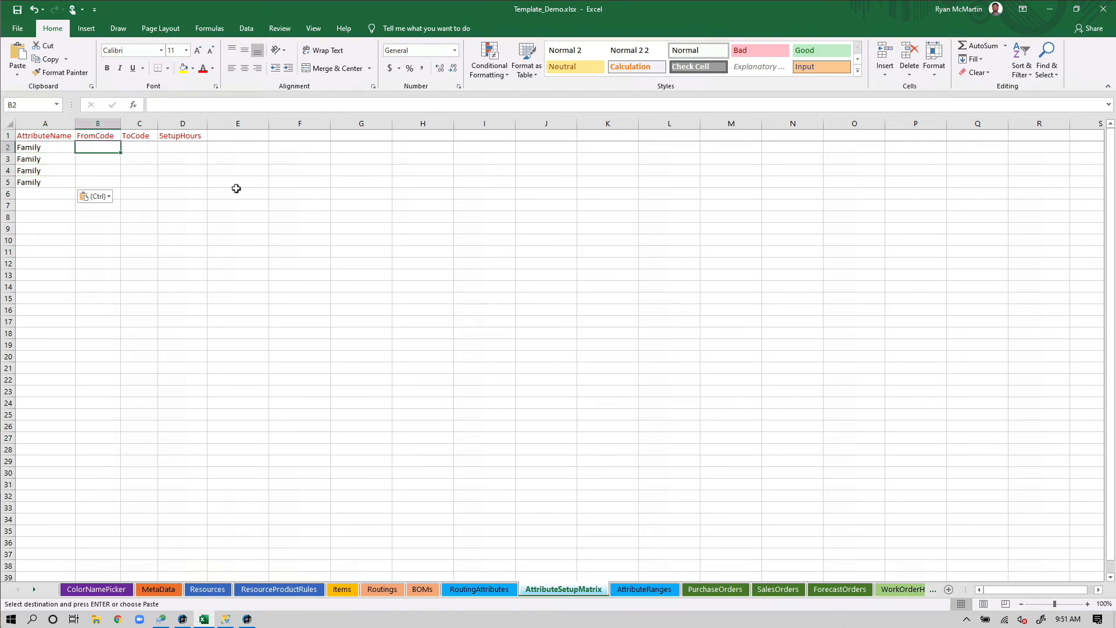
key("F2")
type("A")
key("Tab")
type("A")
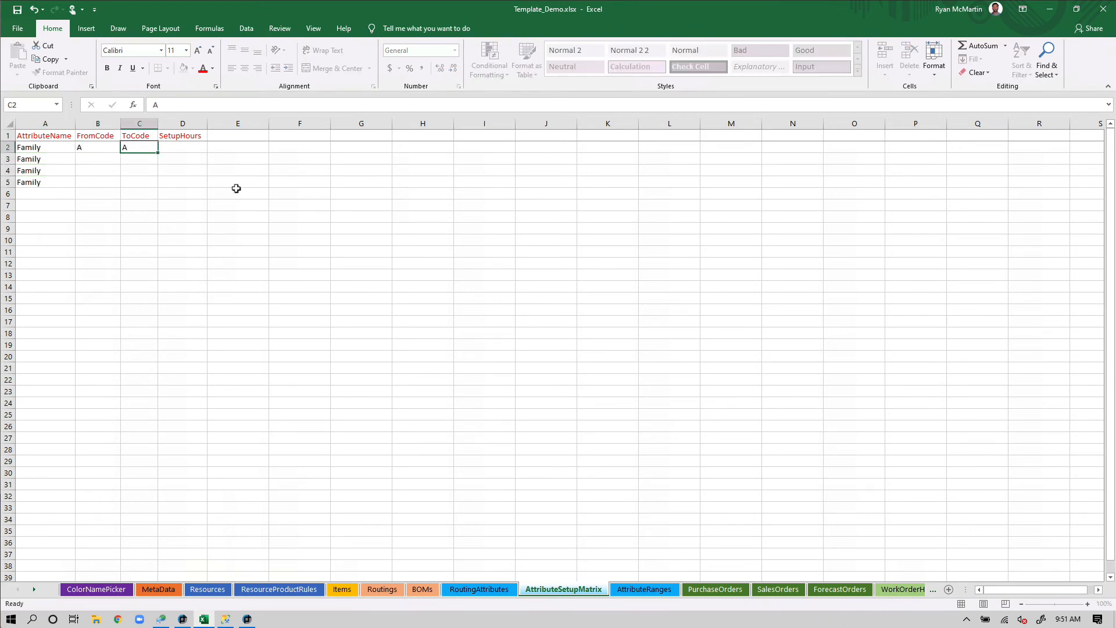
key("Tab")
type("0")
key("Return")
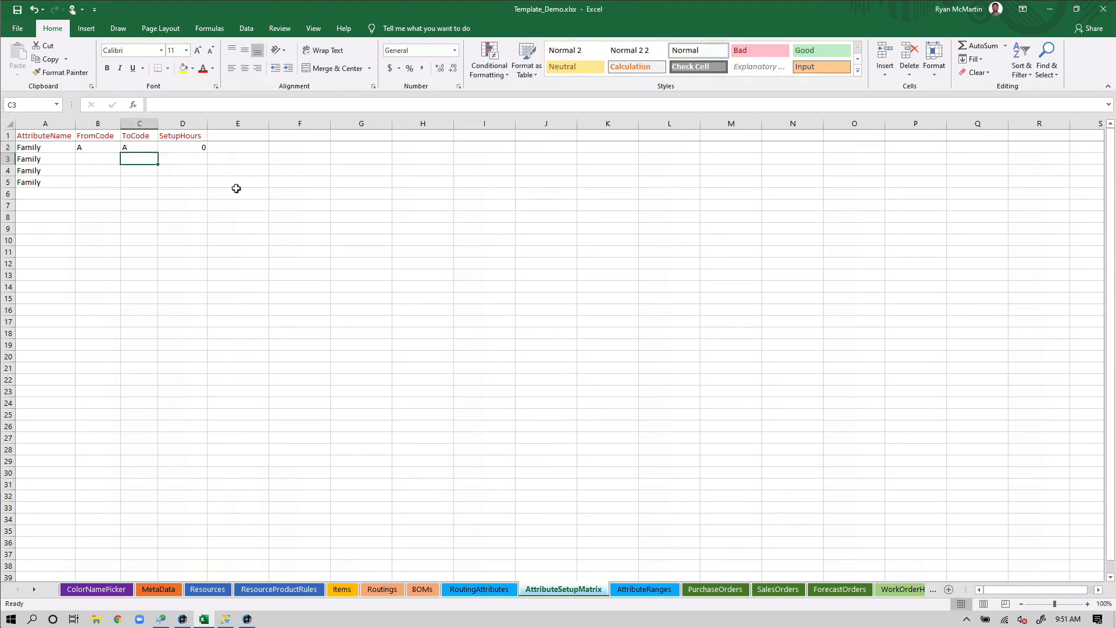
Fill the second Family row with FromCode A, ToCode B and SetupHours 1, checking the RoutingAttributes sheet for the family codes
key("Left")
type("A")
key("Tab")
type("B")
key("Tab")
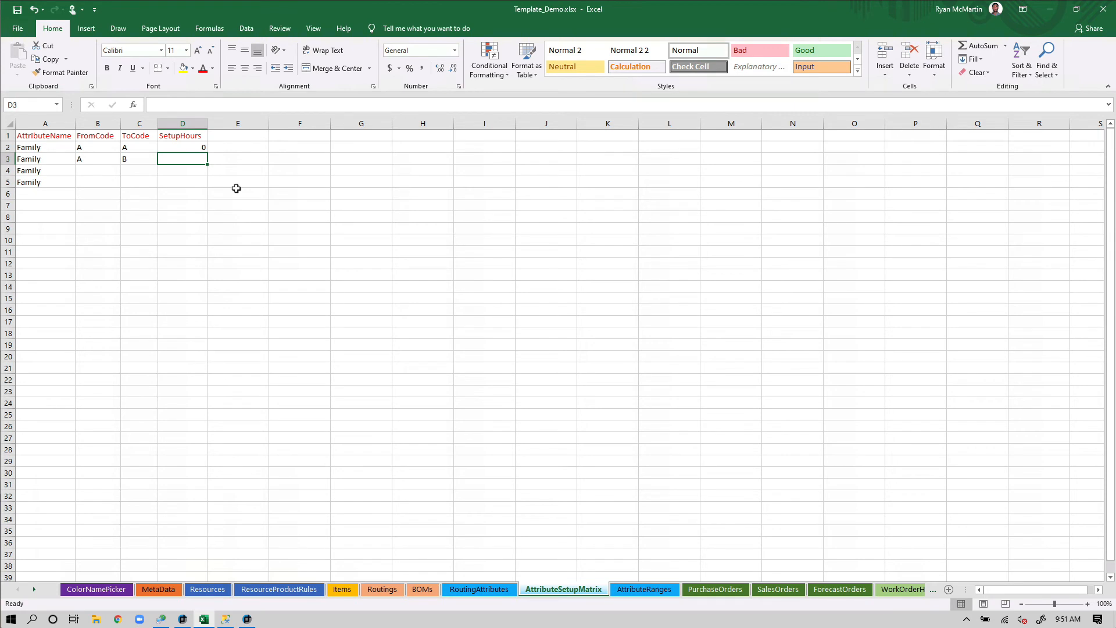
left_click(382, 589)
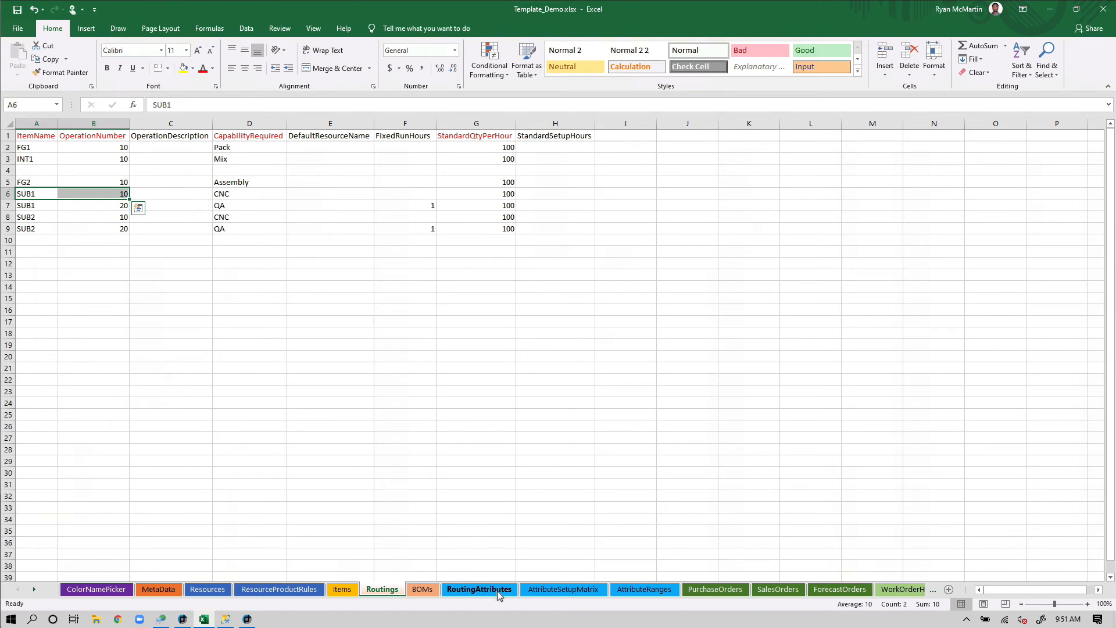
left_click(479, 590)
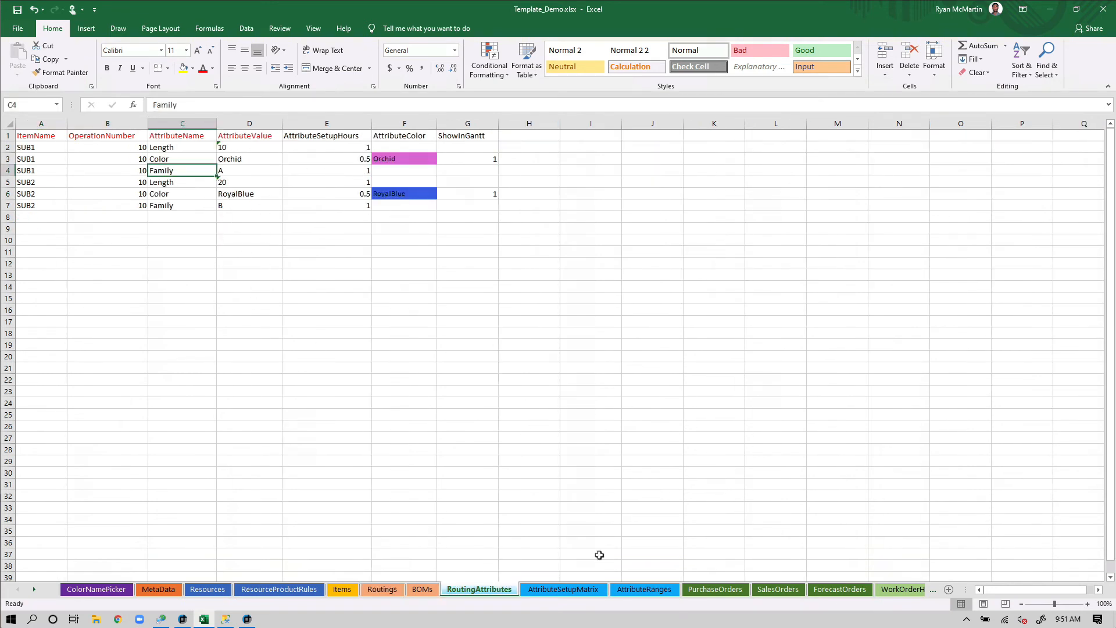
left_click(598, 589)
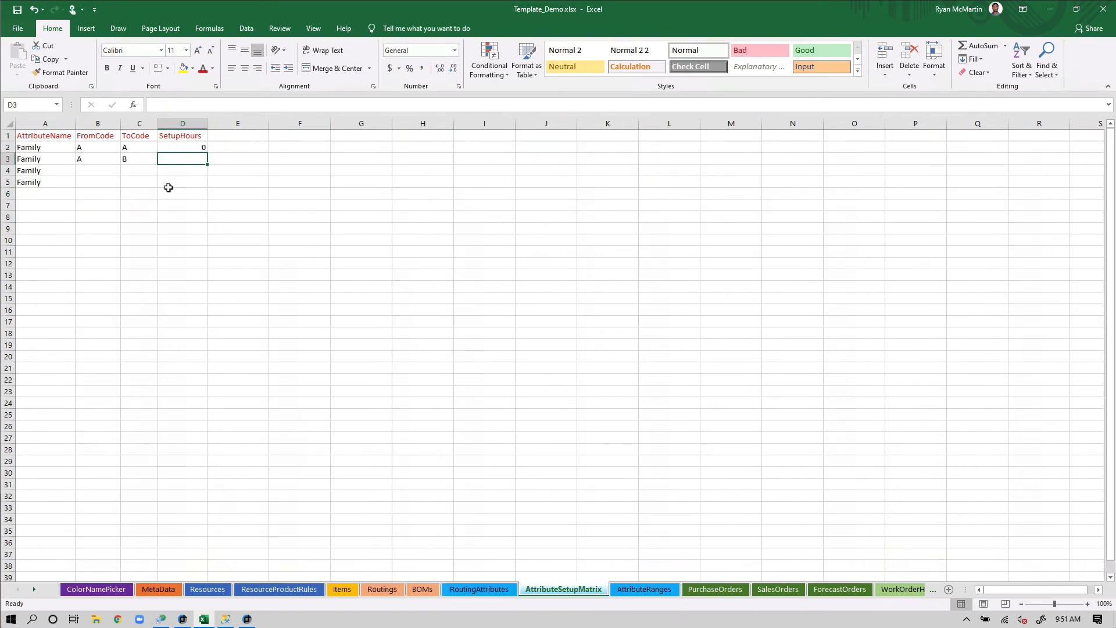
type("1")
key("Return")
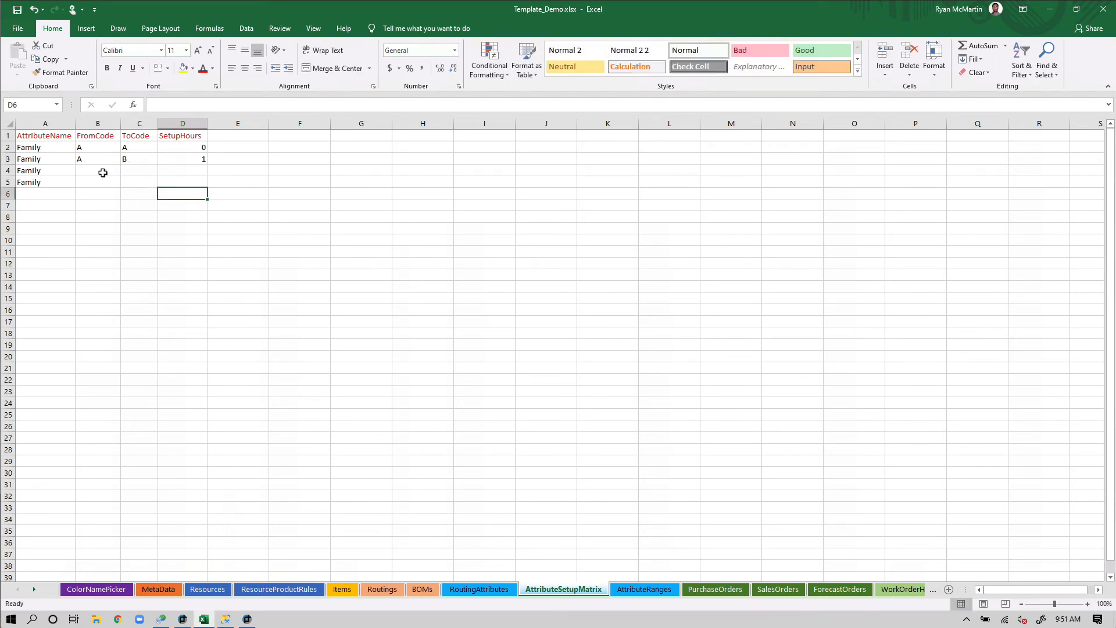
Fill the third Family row with FromCode B, ToCode B and SetupHours 0
left_click(101, 171)
type("B")
key("Tab")
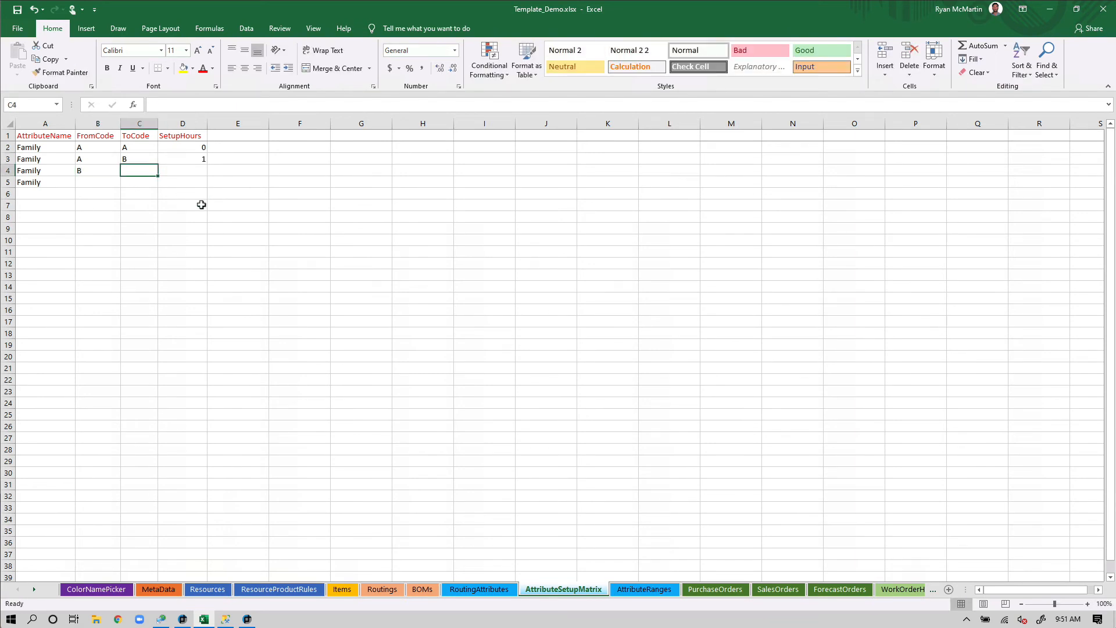
type("B")
key("Tab")
type("0")
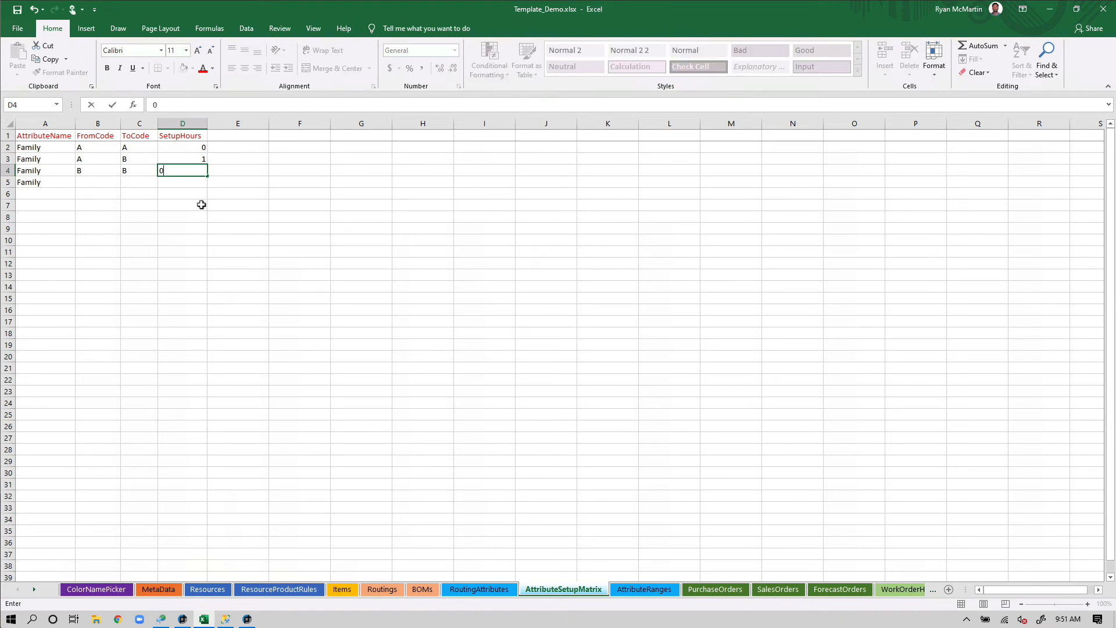
key("Return")
Fill the fourth Family row with FromCode B, ToCode A and SetupHours 2
key("Left")
key("Left")
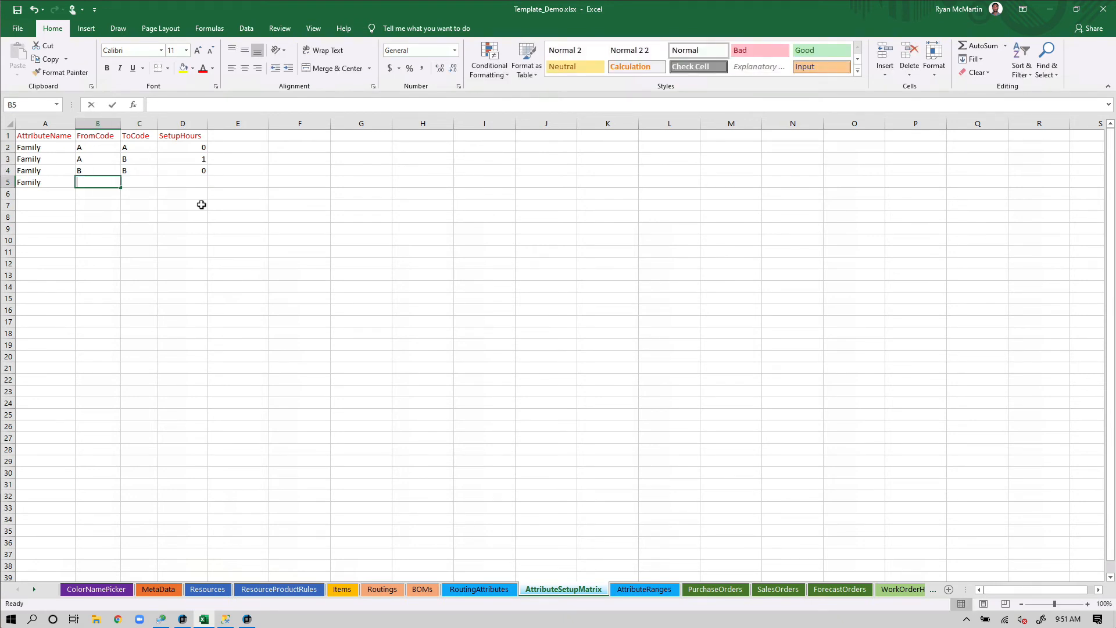
type("B")
key("Tab")
type("A")
key("Tab")
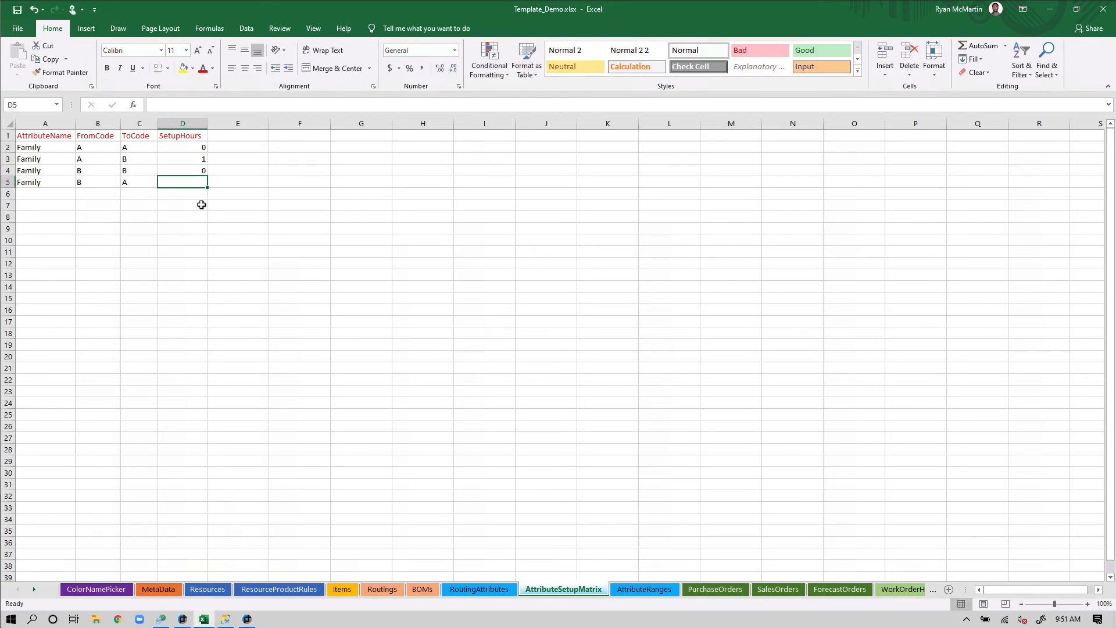
type("2")
key("Return")
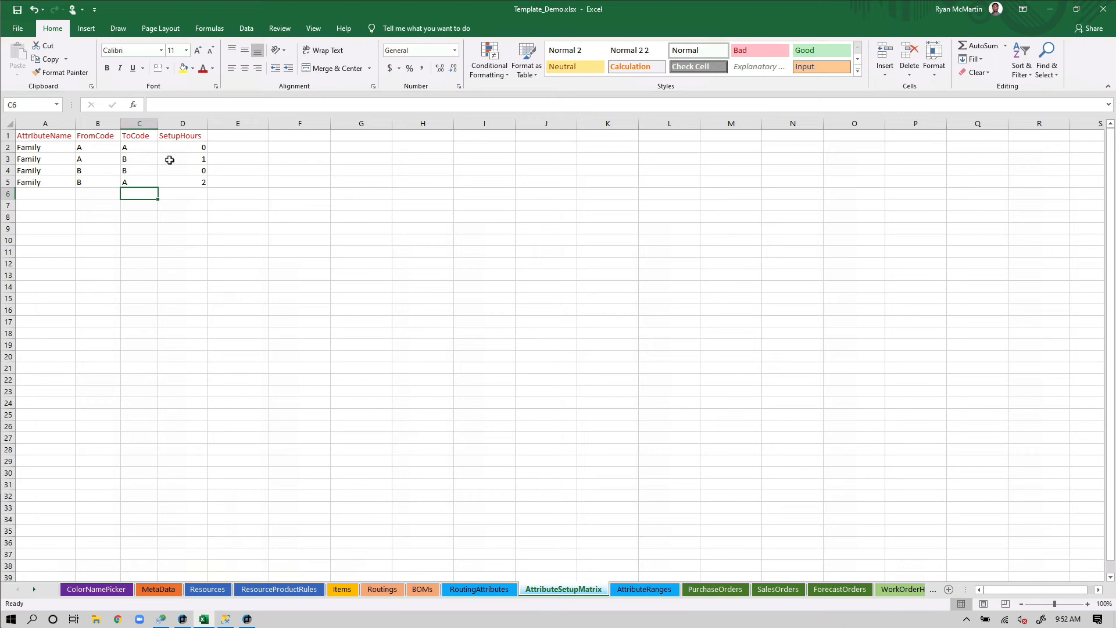
Save and close Template_Demo.xlsx, and refresh the planning data in PlanetTogether APS
left_click(218, 196)
key("ctrl+s")
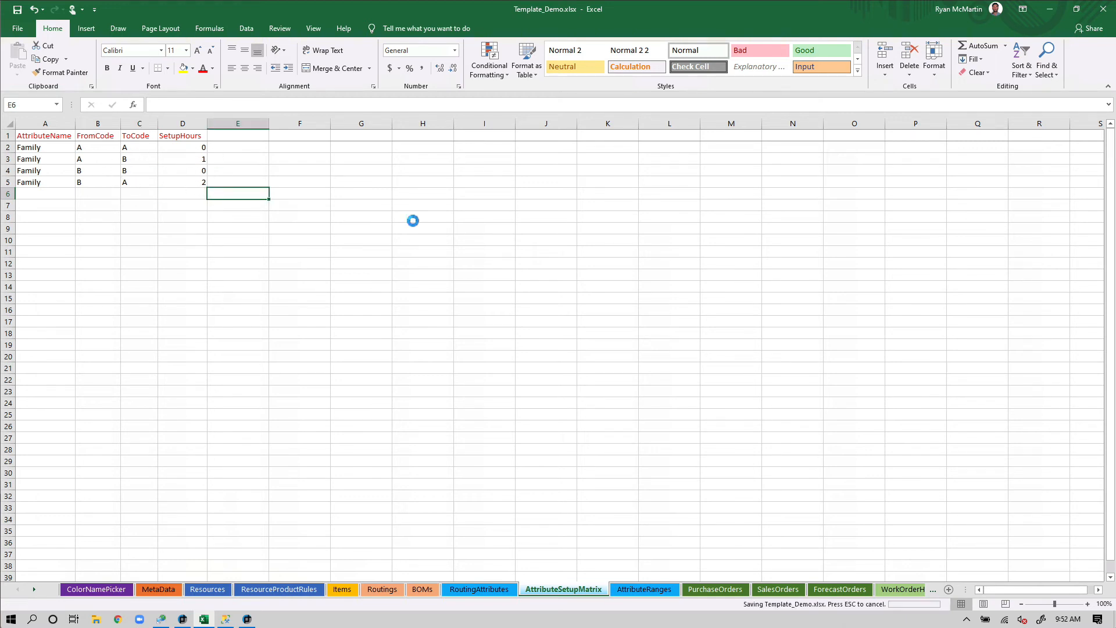
left_click(1105, 11)
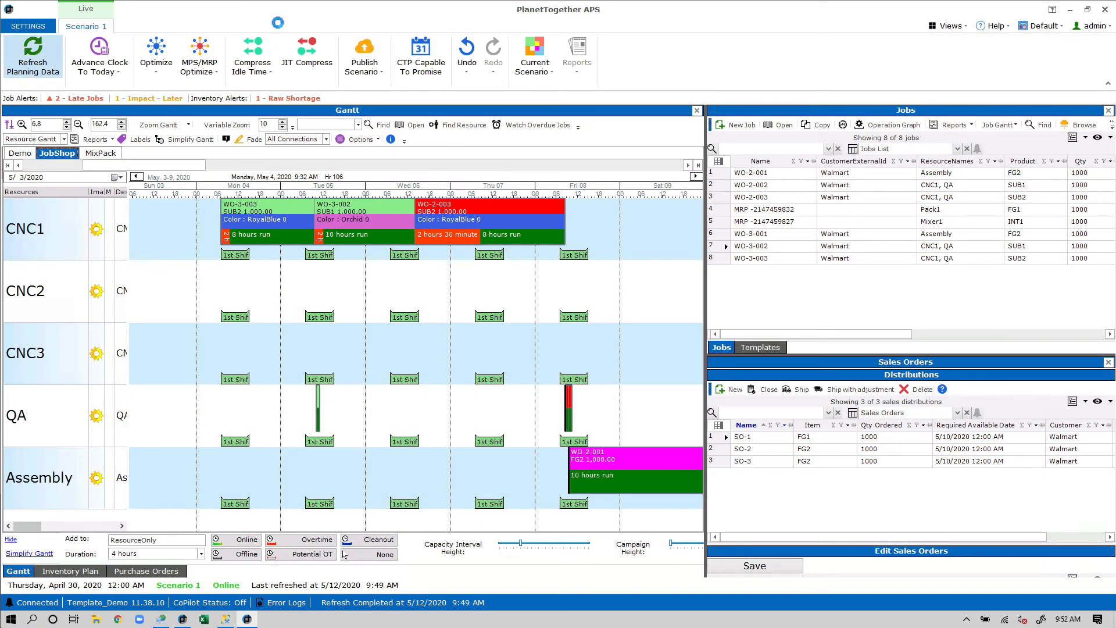
Reopen Template_Demo.xlsx in Excel to check the SUB1 and SUB2 Family values in RoutingAttributes, and close it
left_click(204, 619)
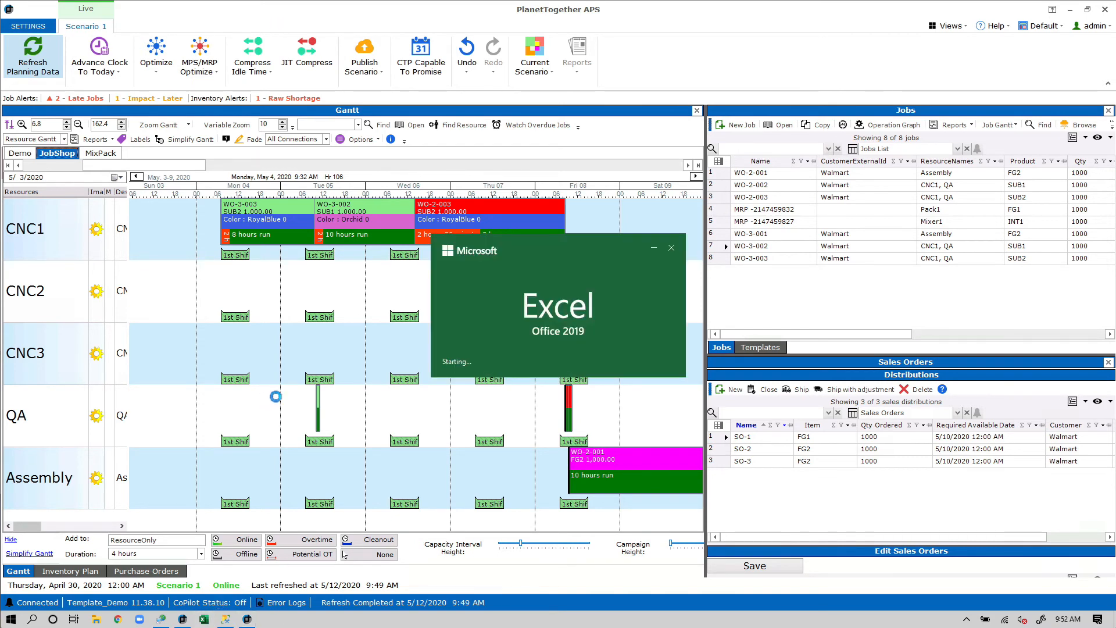
left_click(244, 246)
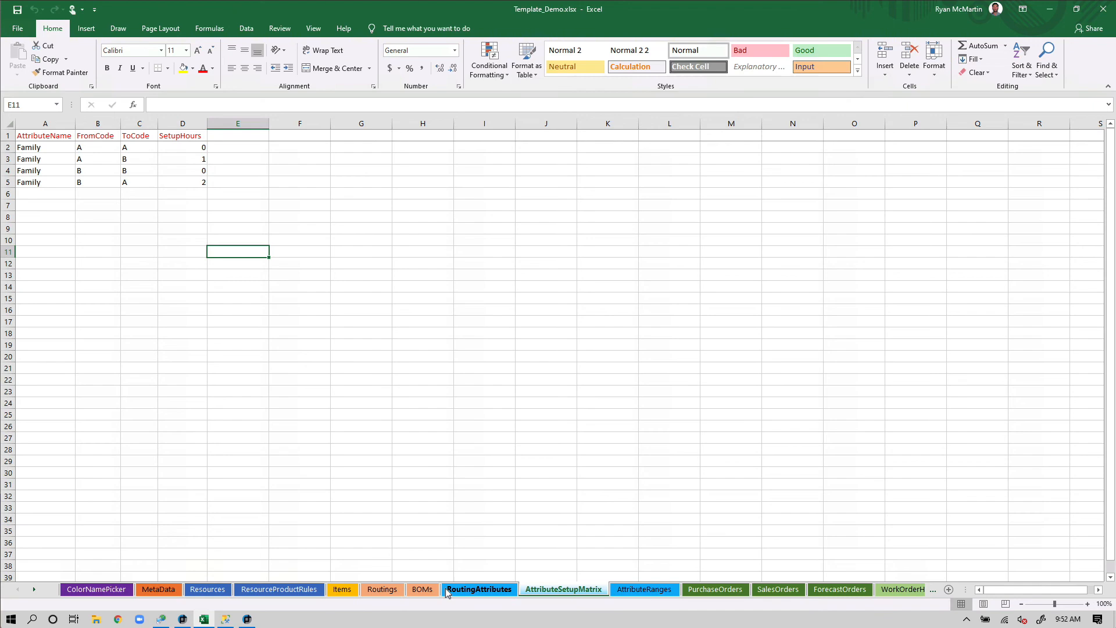
left_click(382, 589)
left_click(479, 589)
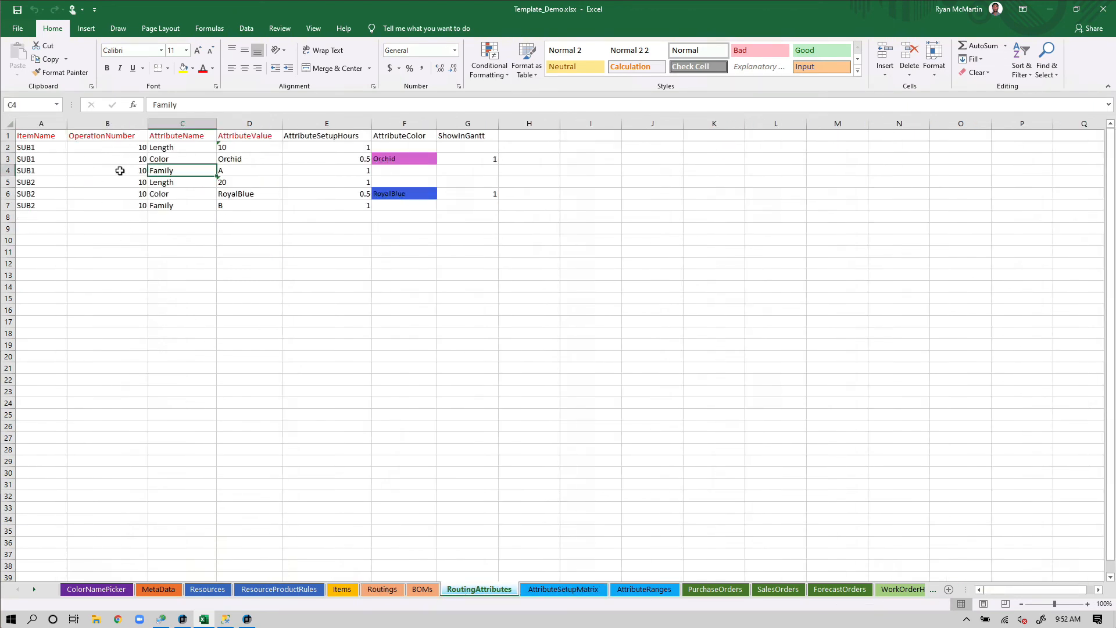
left_click(51, 170)
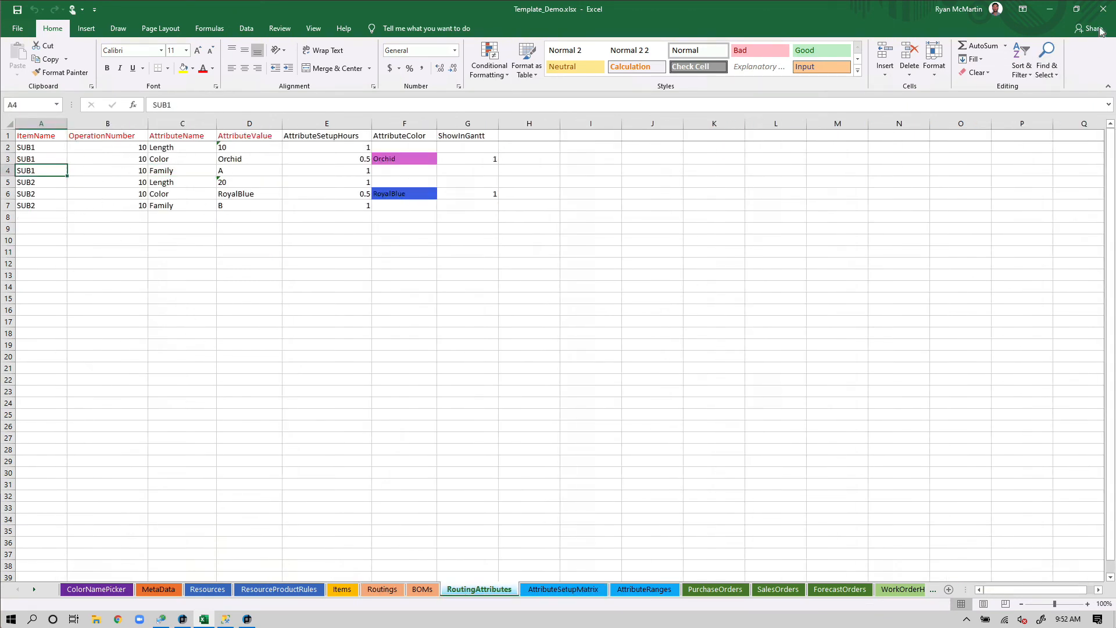
left_click(1104, 8)
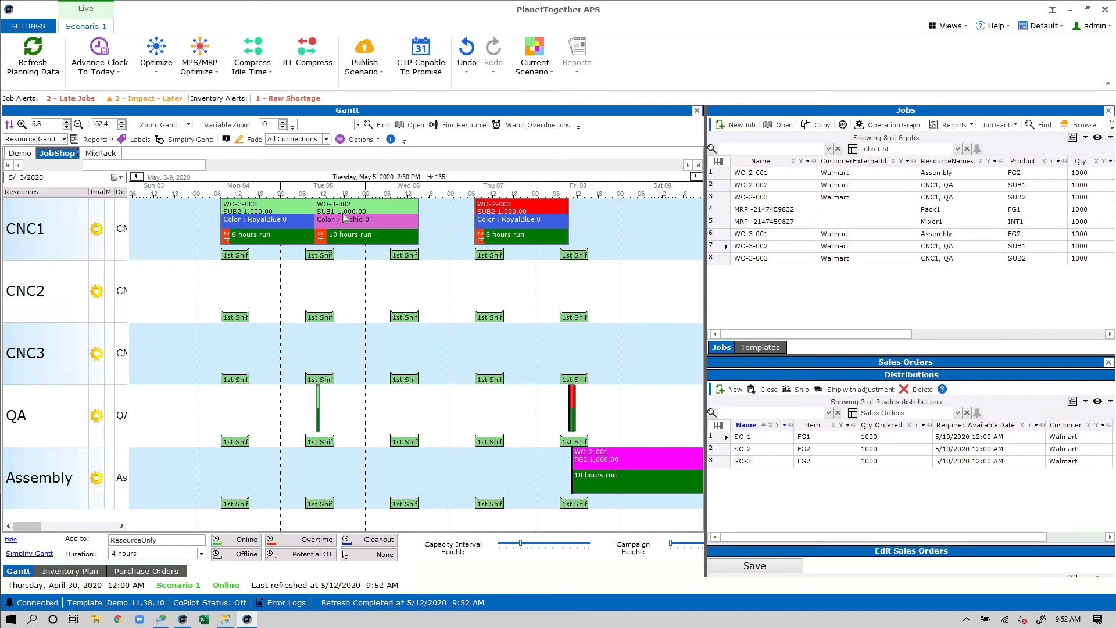
Inspect the setup segments of WO-3-003 and WO-3-002 on CNC1 in the Gantt, comparing the family B to A changeover
scroll(372, 244, "up", 1)
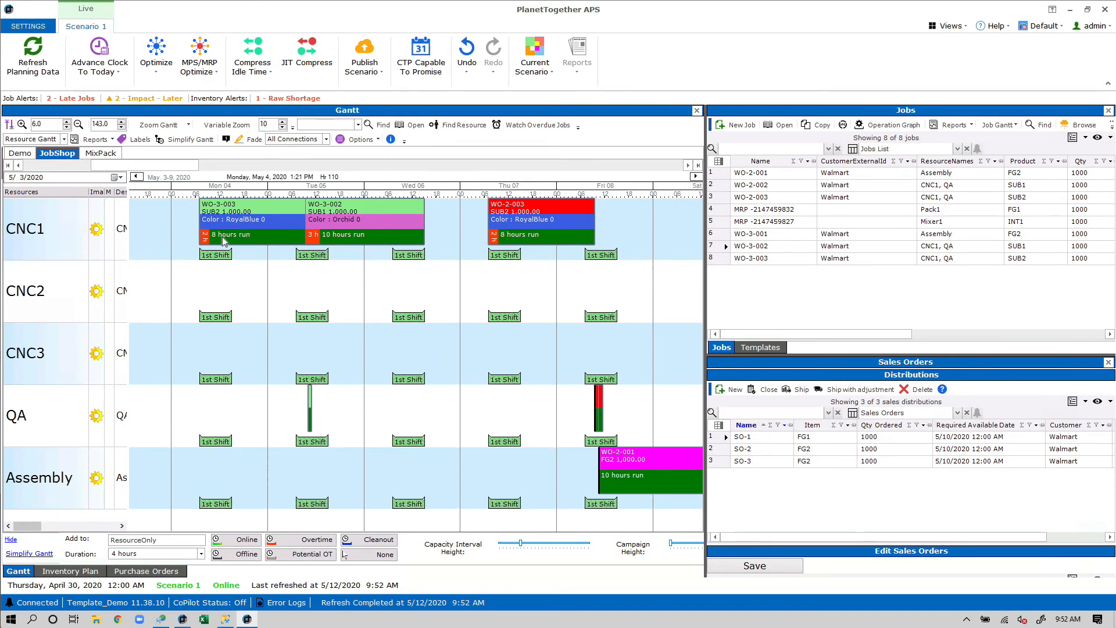
scroll(204, 243, "up", 1)
scroll(204, 242, "up", 1)
scroll(294, 256, "up", 1)
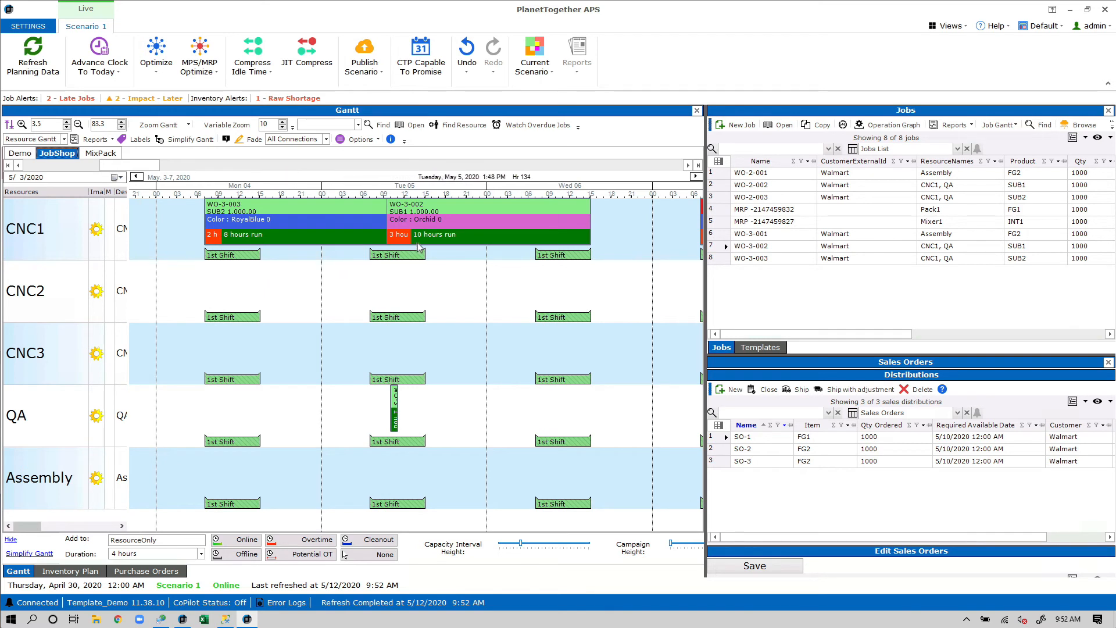
left_click(264, 216)
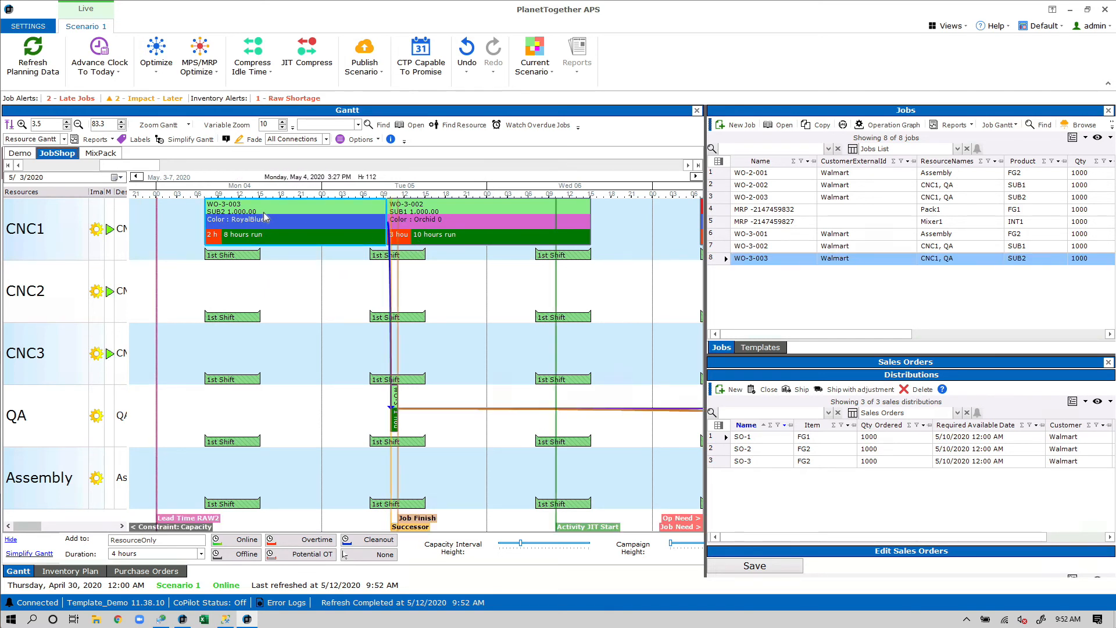
left_click(432, 217)
scroll(426, 223, "up", 3)
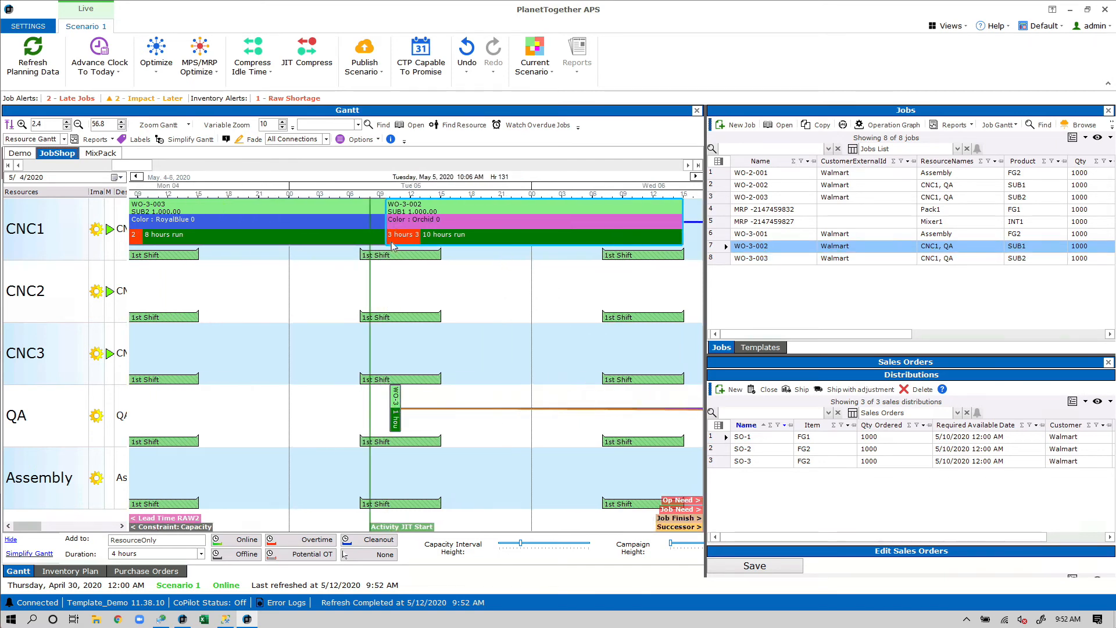
scroll(391, 249, "down", 4)
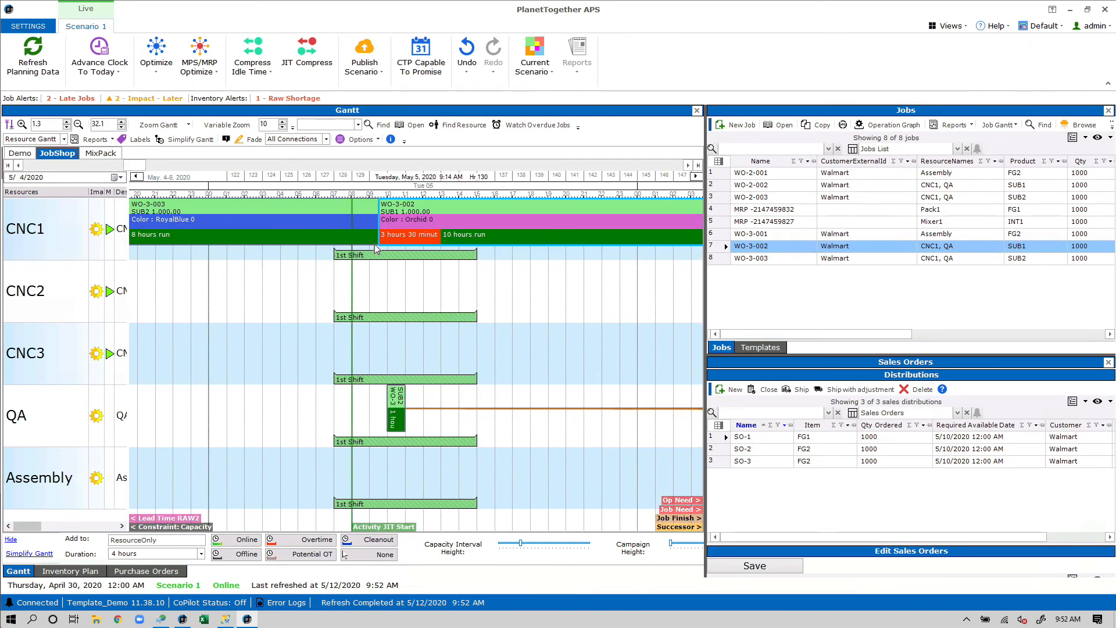
scroll(363, 254, "down", 1)
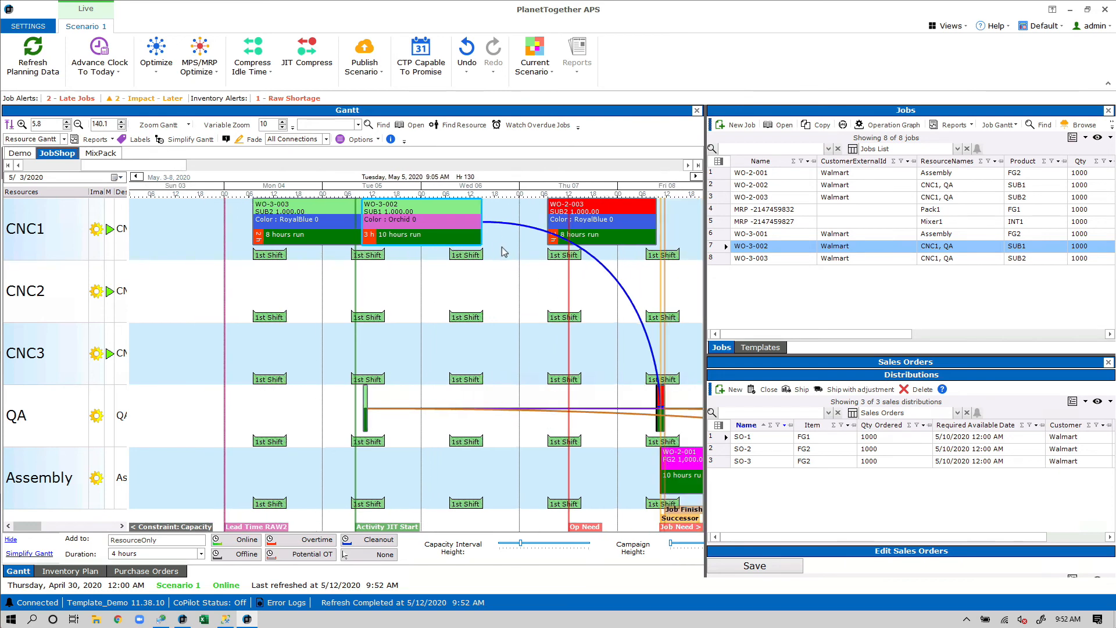
scroll(415, 254, "up", 2)
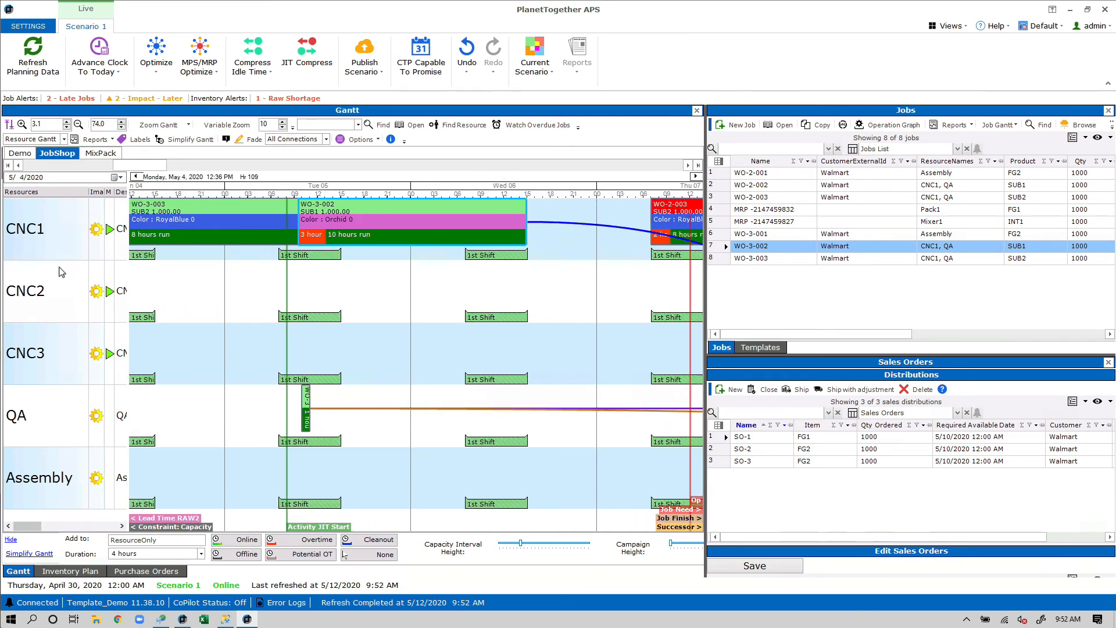
Enlarge the resource rows in the Gantt and inspect the setup segments of WO-3-002 and WO-2-003 on CNC1
left_click_drag(51, 261, 40, 333)
left_click_drag(444, 349, 272, 360)
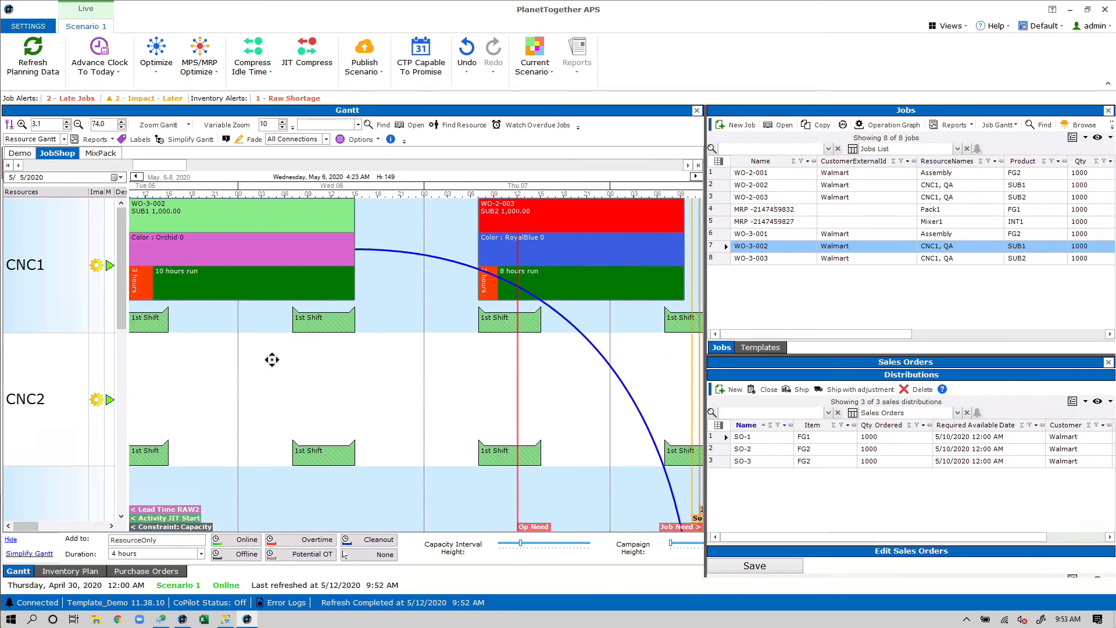
scroll(494, 287, "up", 2)
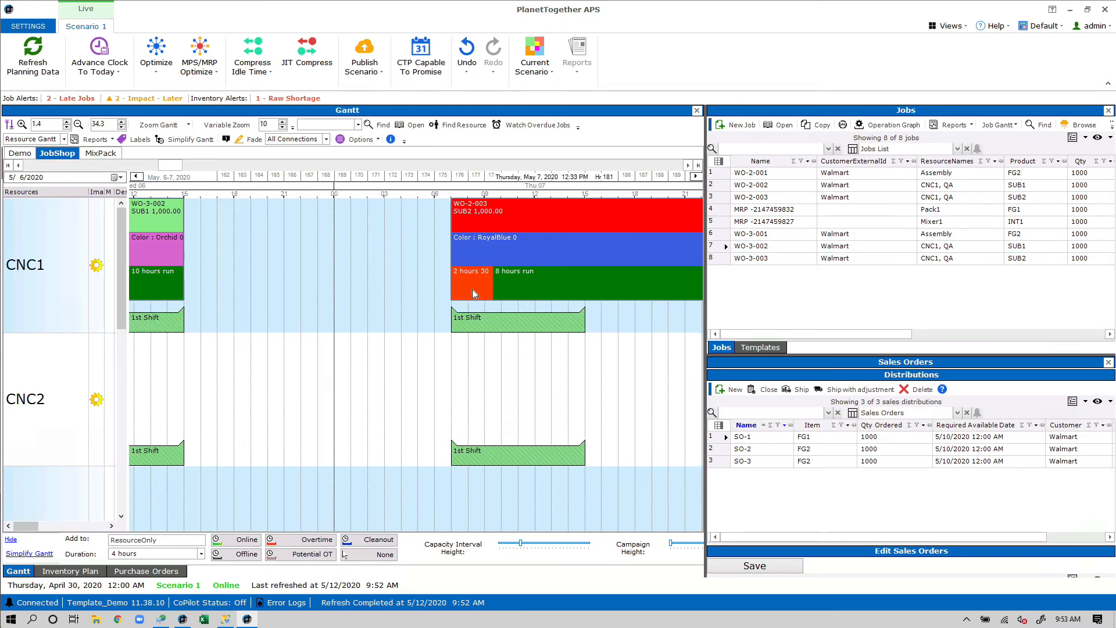
scroll(472, 289, "down", 3)
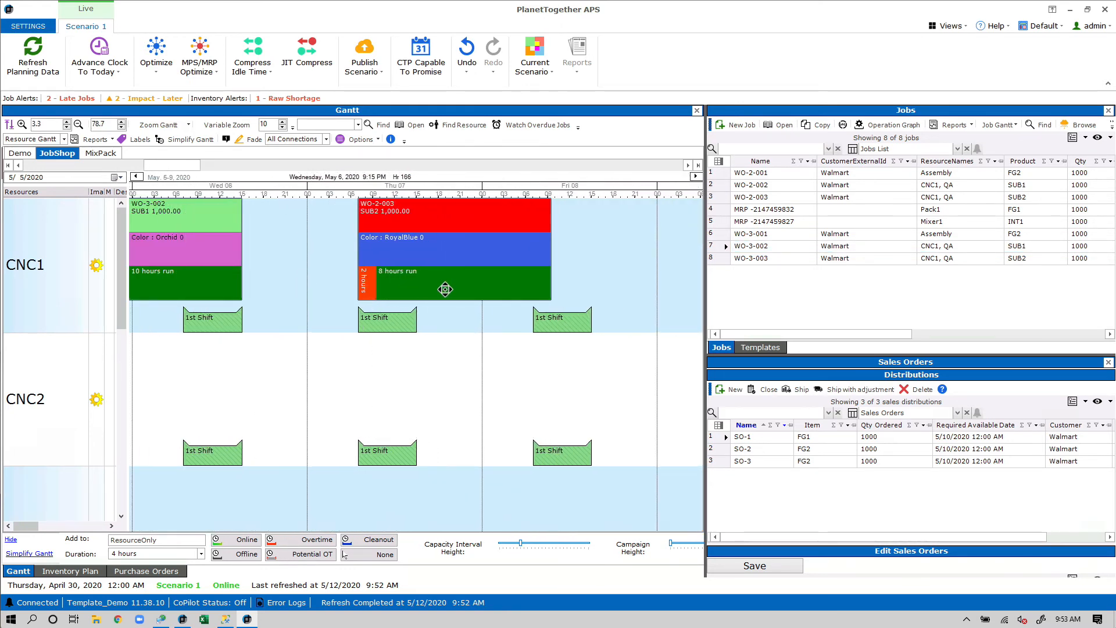
left_click_drag(445, 289, 484, 291)
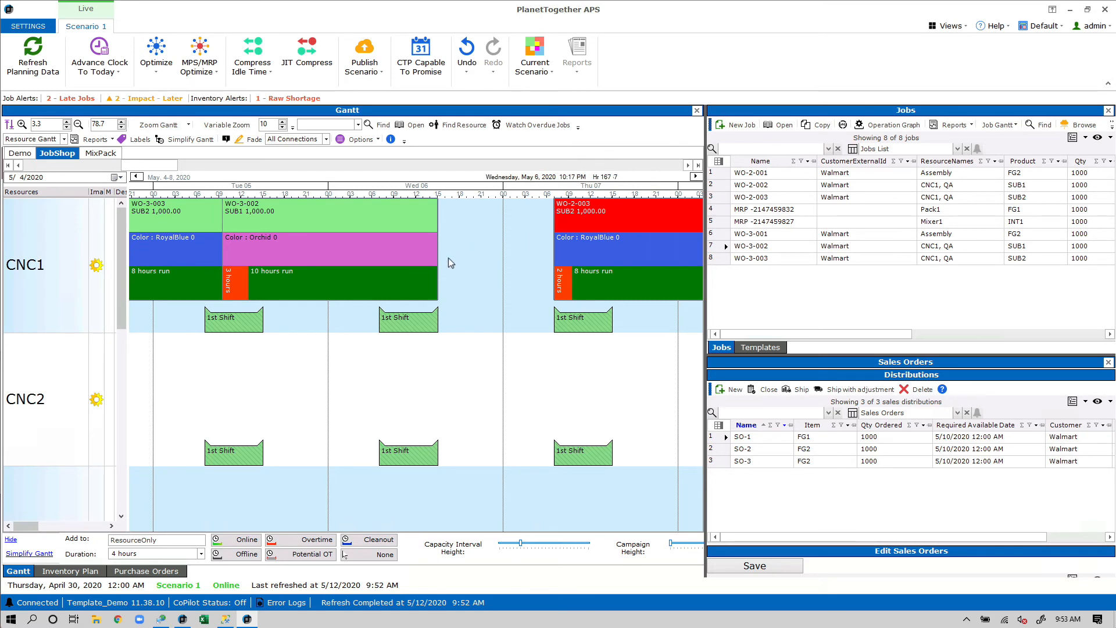
left_click_drag(438, 194, 312, 194)
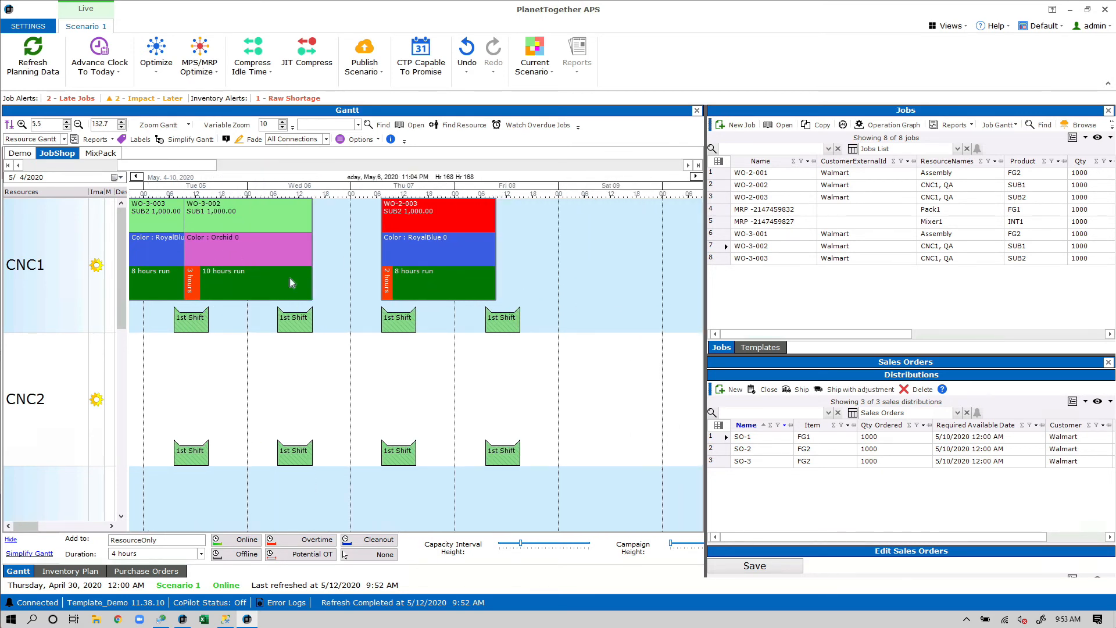
Move WO-3-002 on CNC1 behind WO-2-003 to Friday, May 8, and inspect its setup segment
left_click_drag(292, 284, 525, 292)
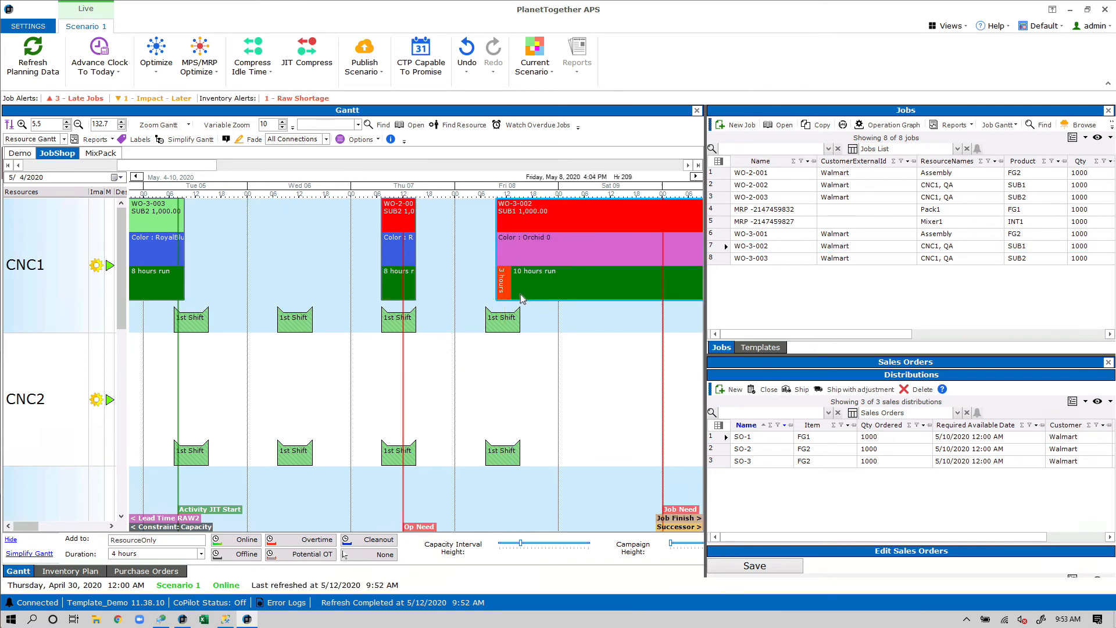
scroll(466, 294, "up", 4)
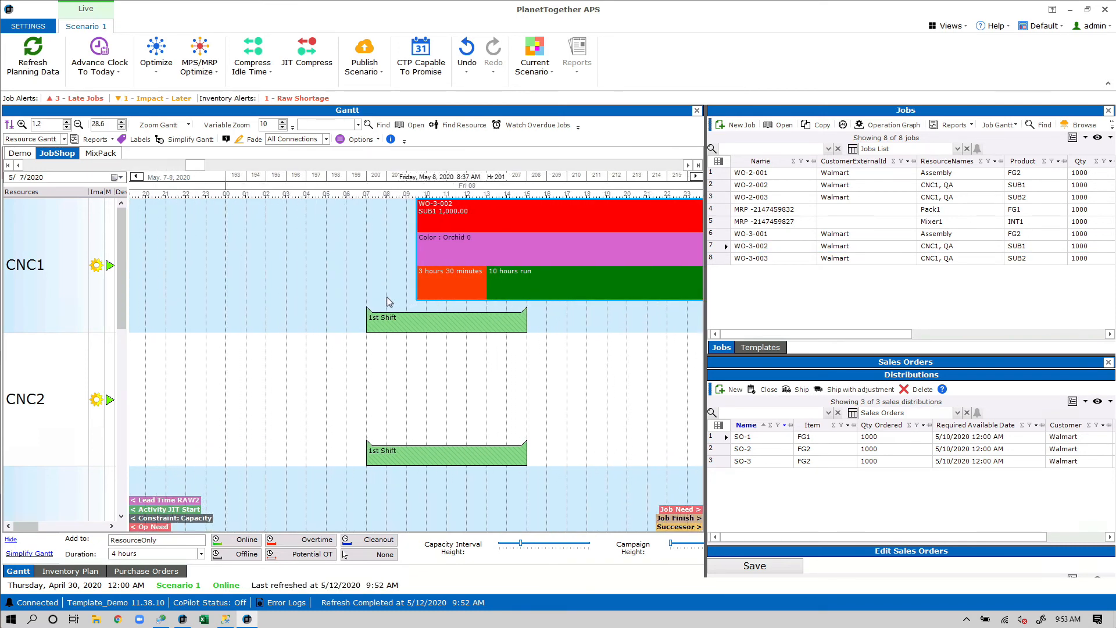
scroll(365, 277, "down", 3)
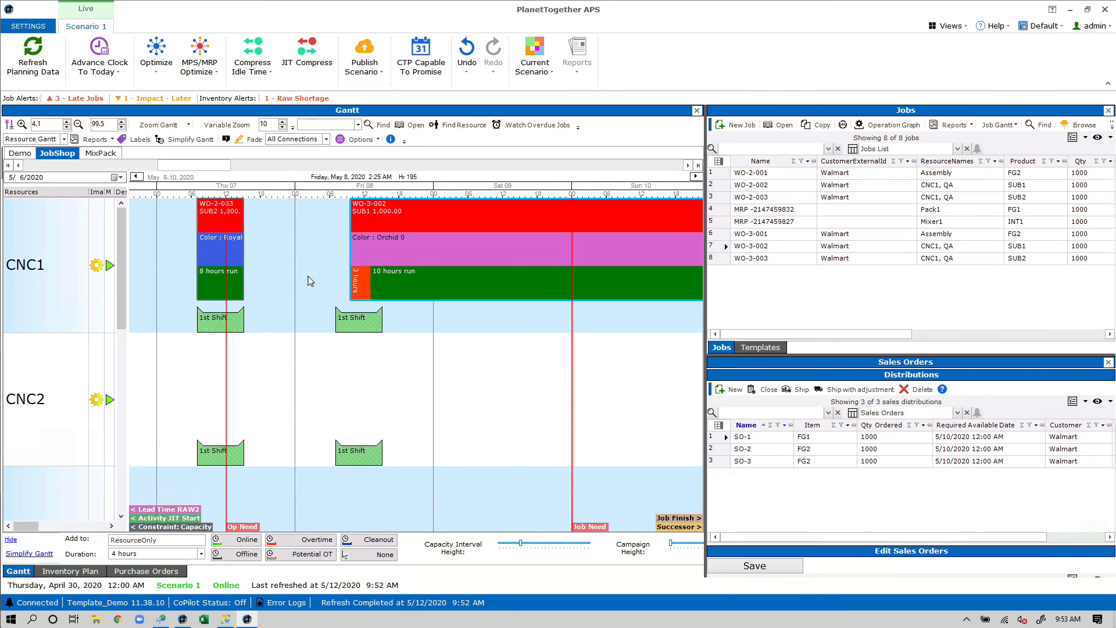
scroll(299, 273, "down", 2)
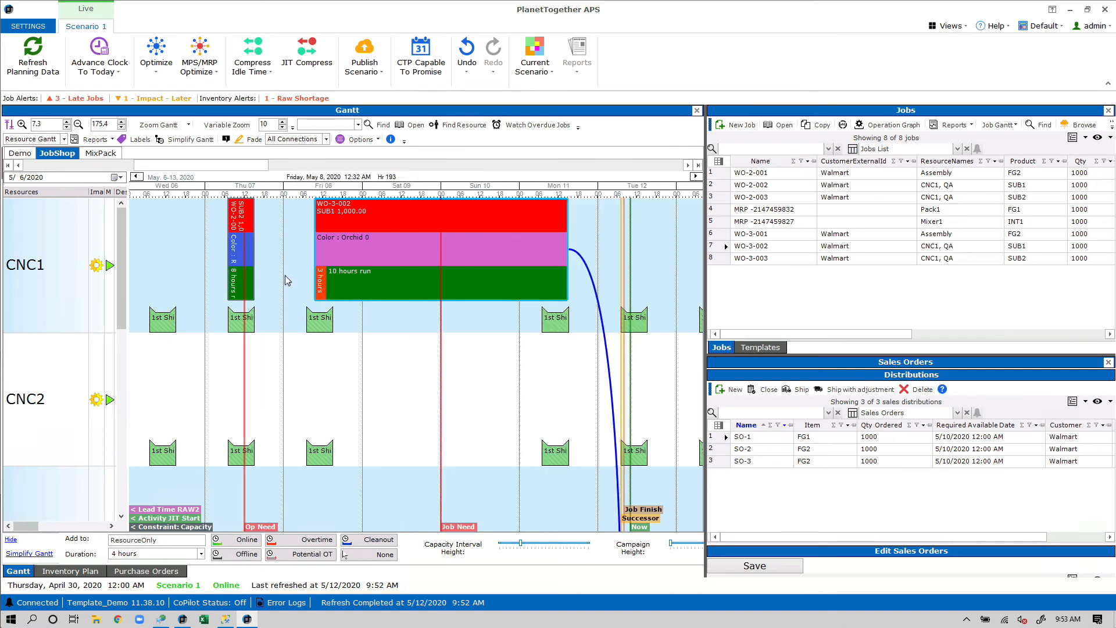
Move WO-2-003 on CNC1 behind WO-3-002 to Tuesday, May 12, and inspect its setup segment
left_click_drag(240, 284, 597, 303)
scroll(602, 304, "up", 3)
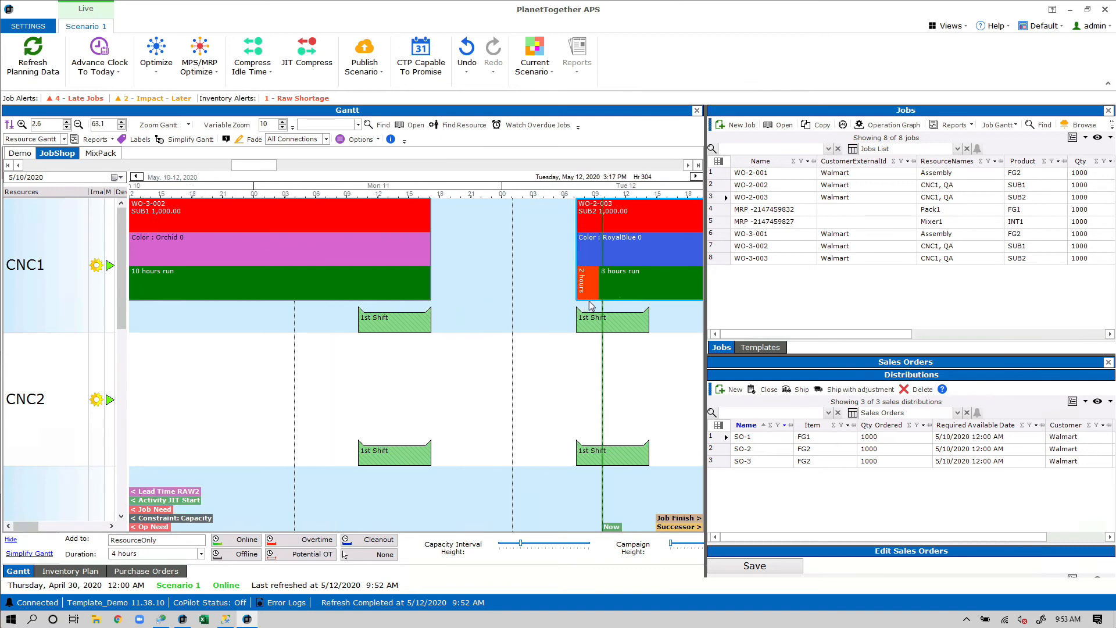
scroll(585, 304, "up", 3)
scroll(563, 298, "down", 3)
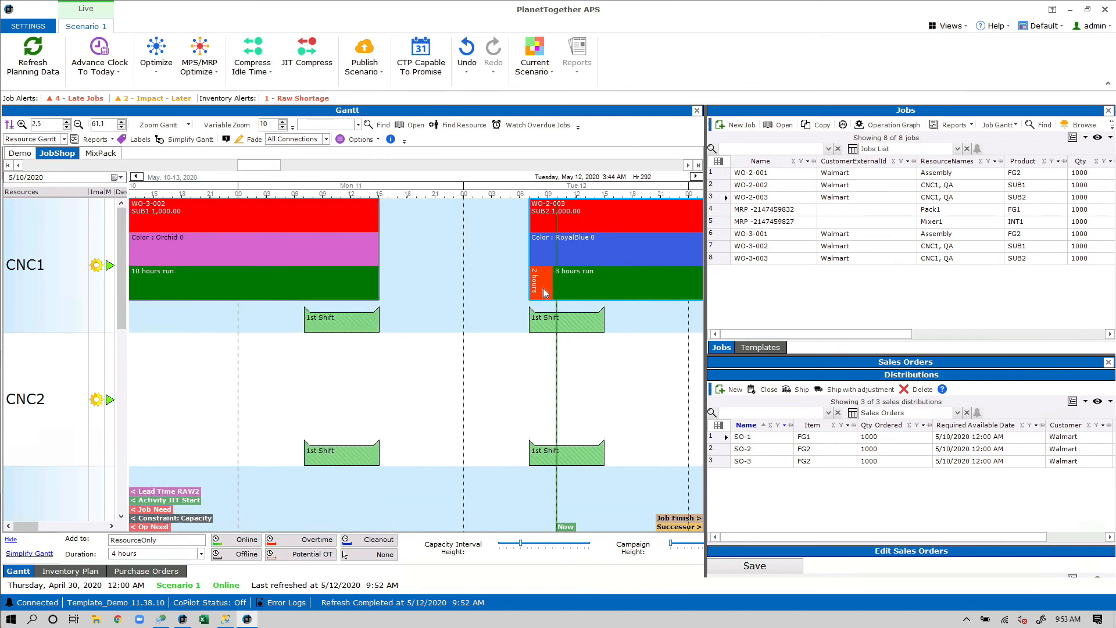
scroll(529, 293, "down", 3)
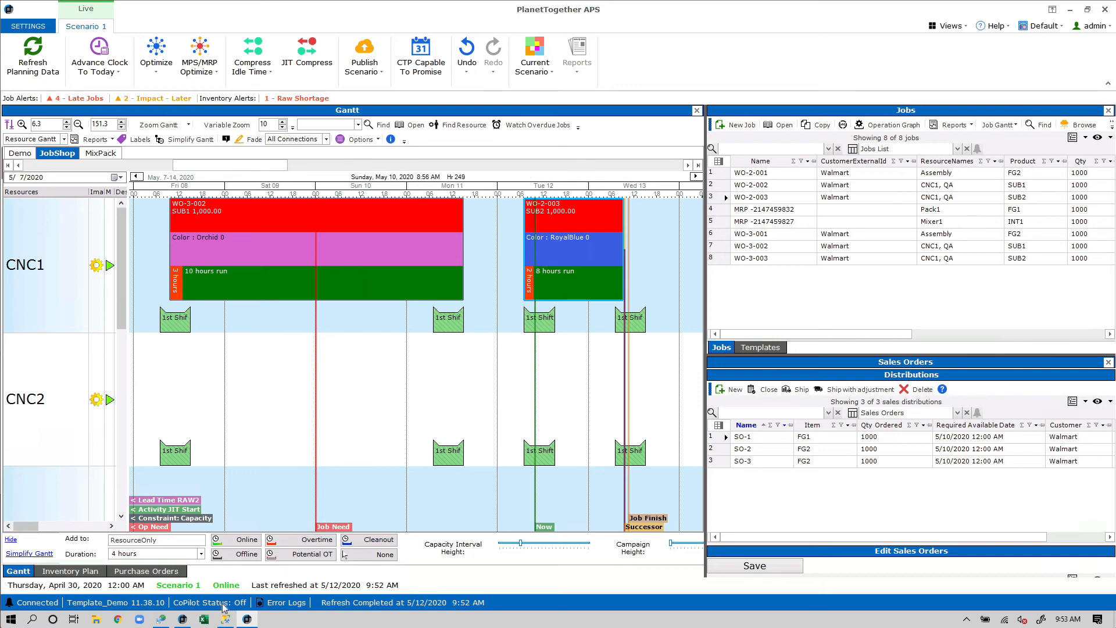
Reopen Template_Demo.xlsx in Excel and show the AttributeRanges sheet
left_click(205, 620)
right_click(208, 621)
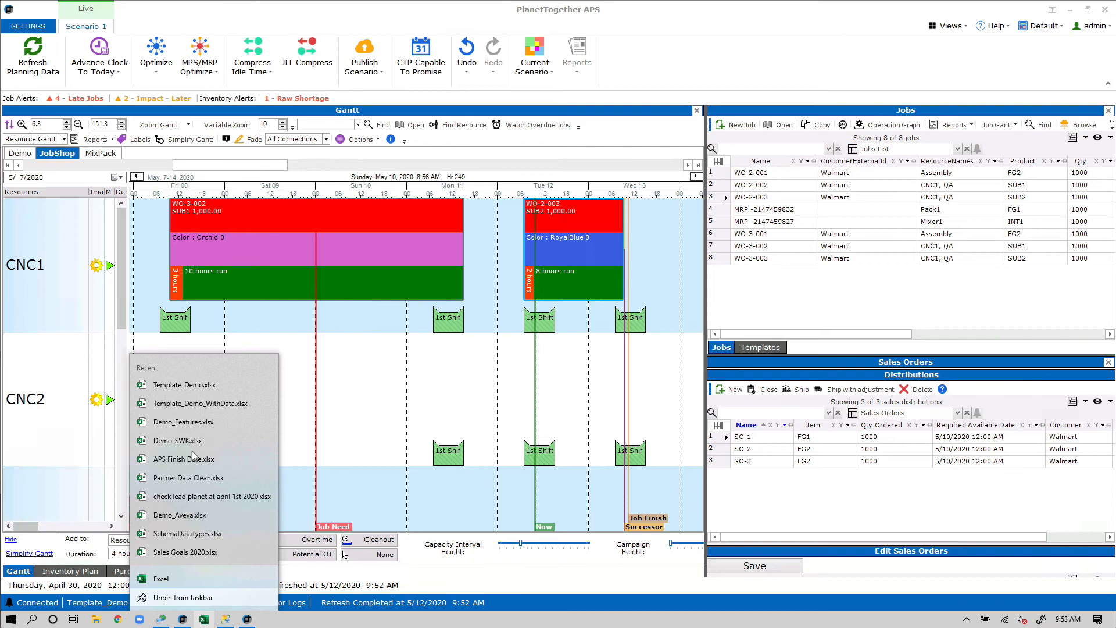
left_click(196, 387)
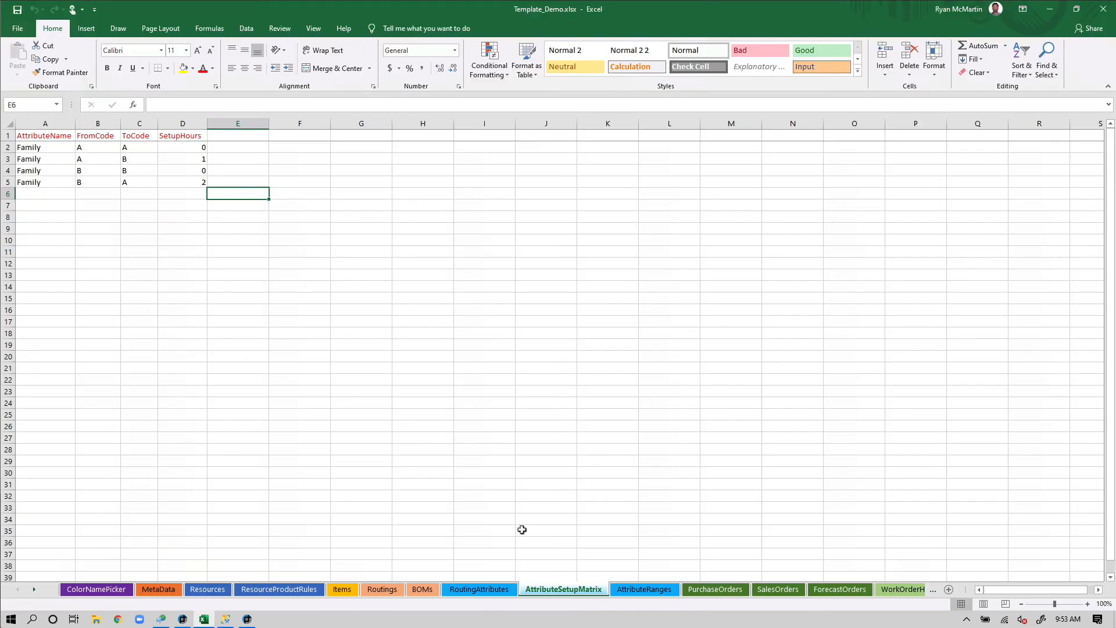
left_click(655, 590)
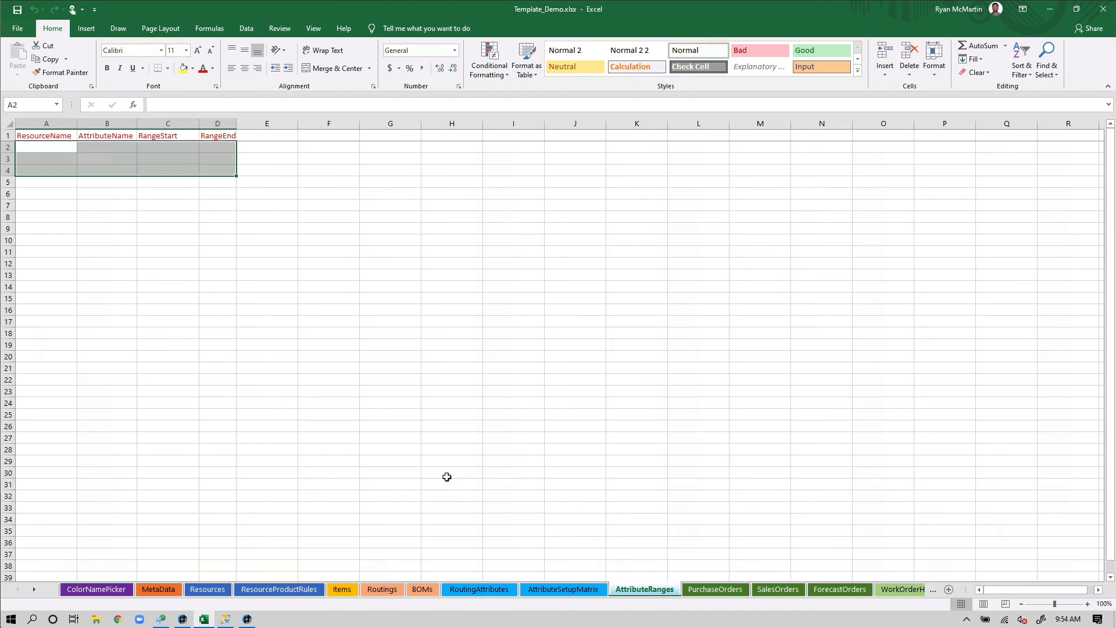
Copy the resource names CNC1, CNC2 and CNC3 from Resources into the ResourceName column of AttributeRanges, starting in row 2
left_click(198, 589)
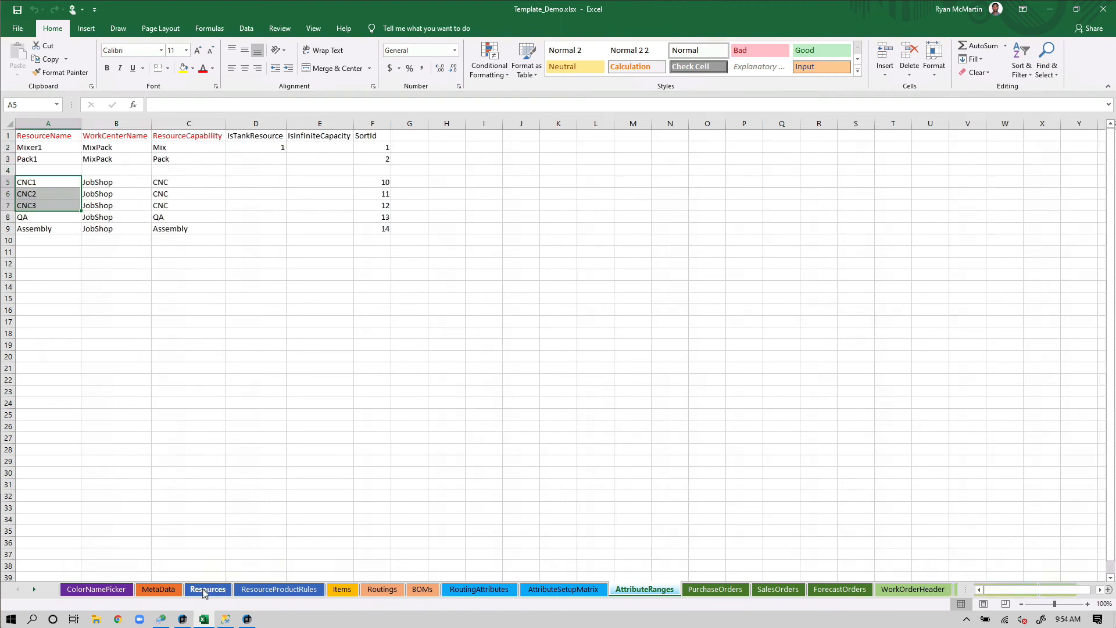
left_click(52, 179)
left_click_drag(57, 188, 56, 206)
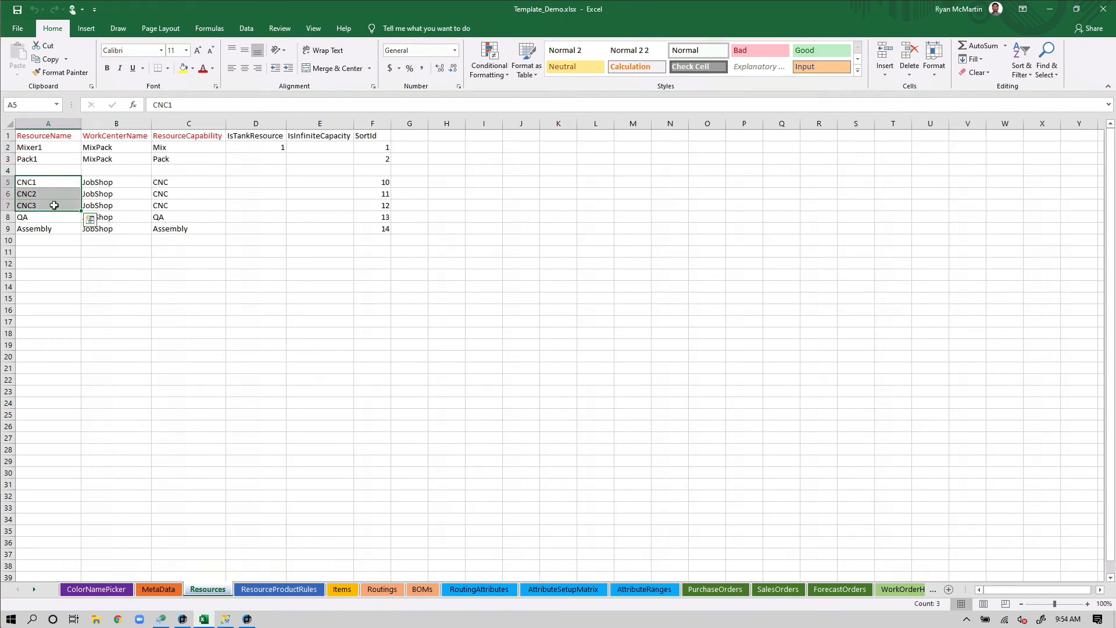
key("ctrl+c")
left_click(638, 589)
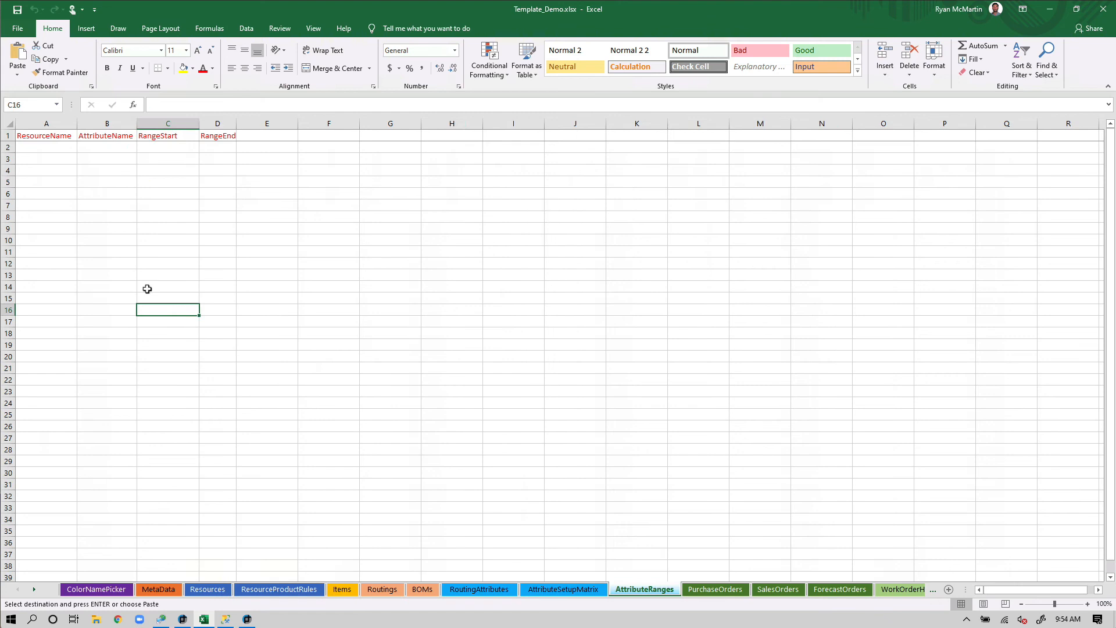
left_click(66, 150)
key("ctrl+v")
left_click(210, 214)
Fill AttributeName with Length for CNC1, CNC2 and CNC3, checking the attribute's name in RoutingAttributes
left_click(123, 148)
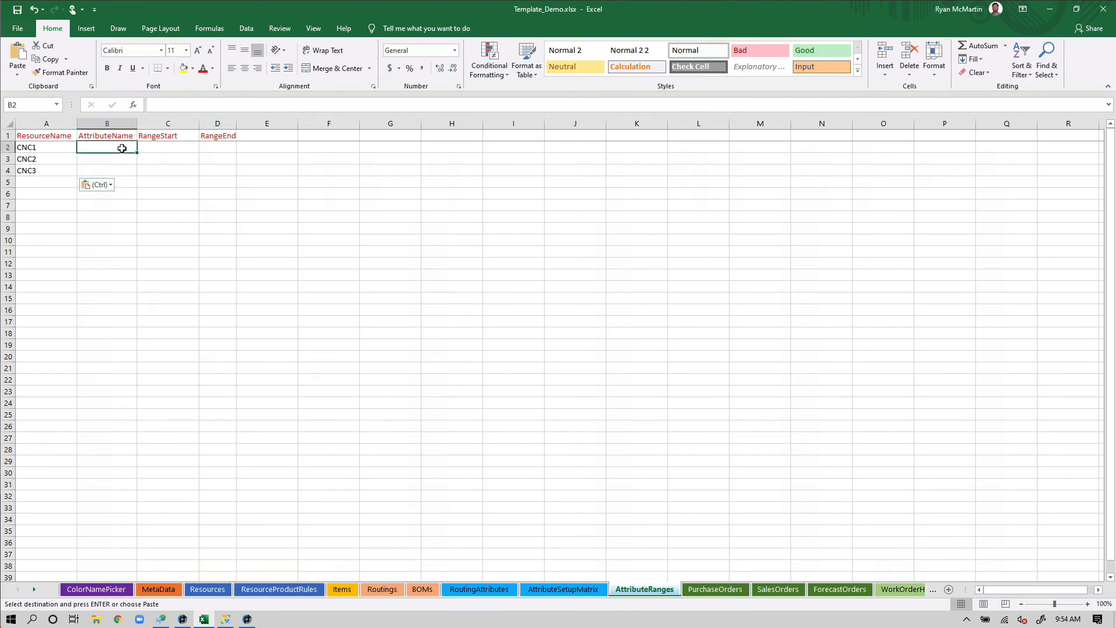
type("Length")
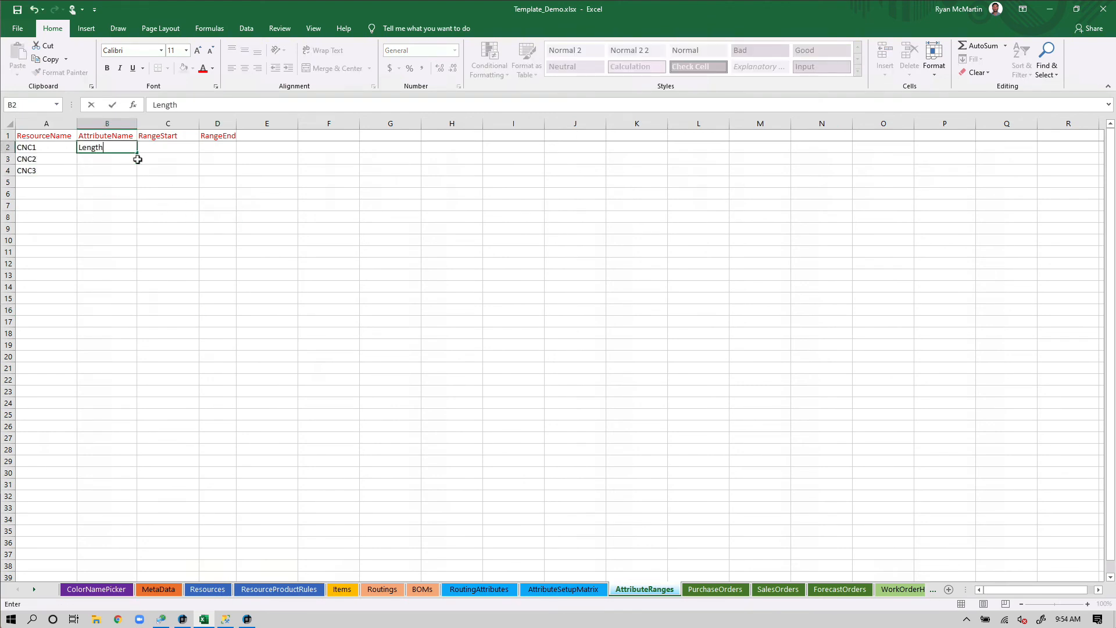
left_click(428, 415)
left_click(479, 589)
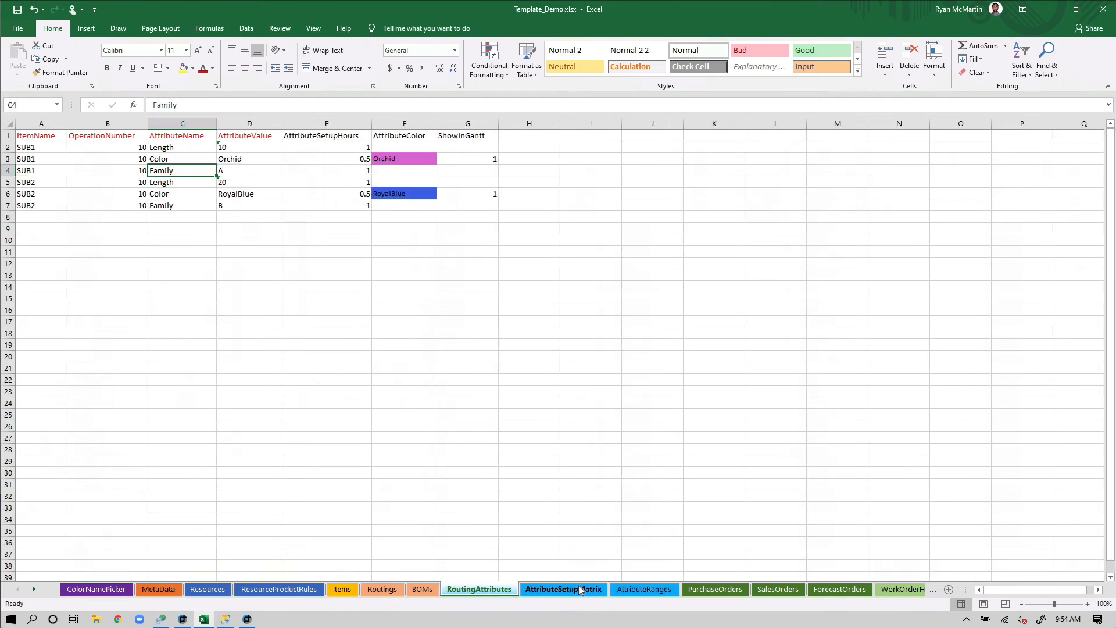
left_click(645, 589)
left_click(113, 147)
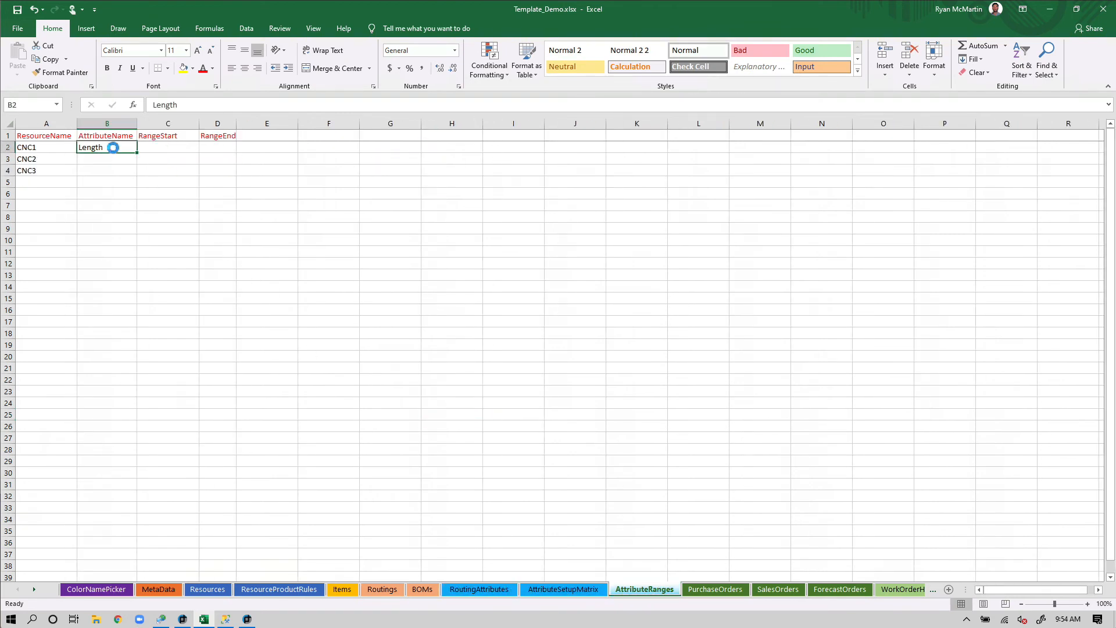
key("ctrl+c")
left_click(114, 158)
key("ctrl+v")
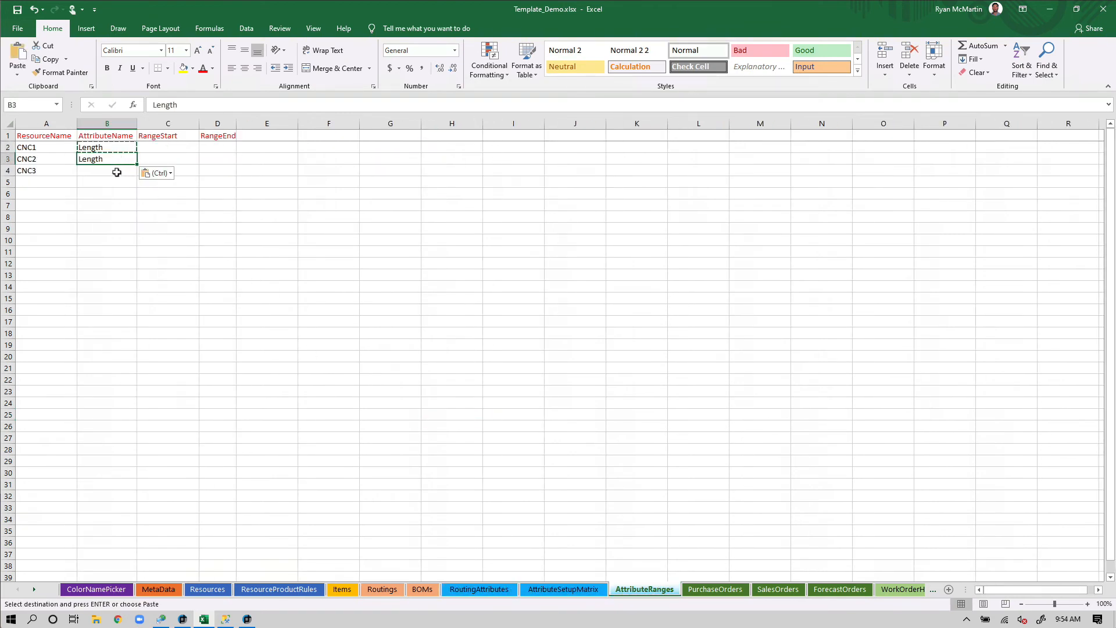
left_click(131, 228)
Check the SUB1 and SUB2 Length values in RoutingAttributes, and give CNC1 a RangeStart of 0 and RangeEnd of 5 in AttributeRanges
left_click(477, 589)
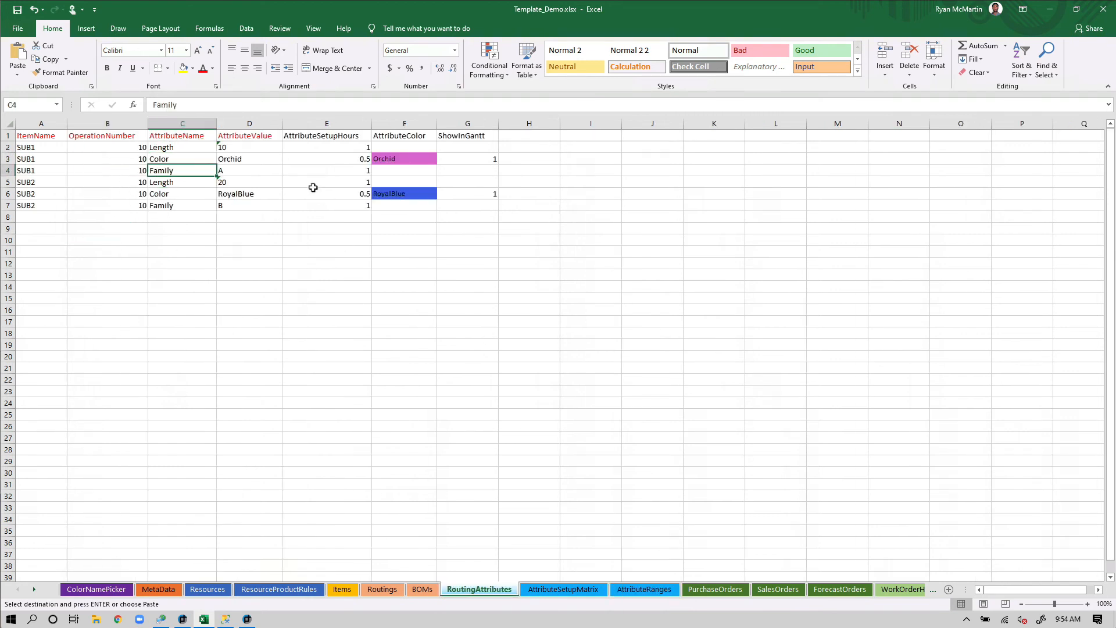
left_click(252, 148)
left_click(247, 181)
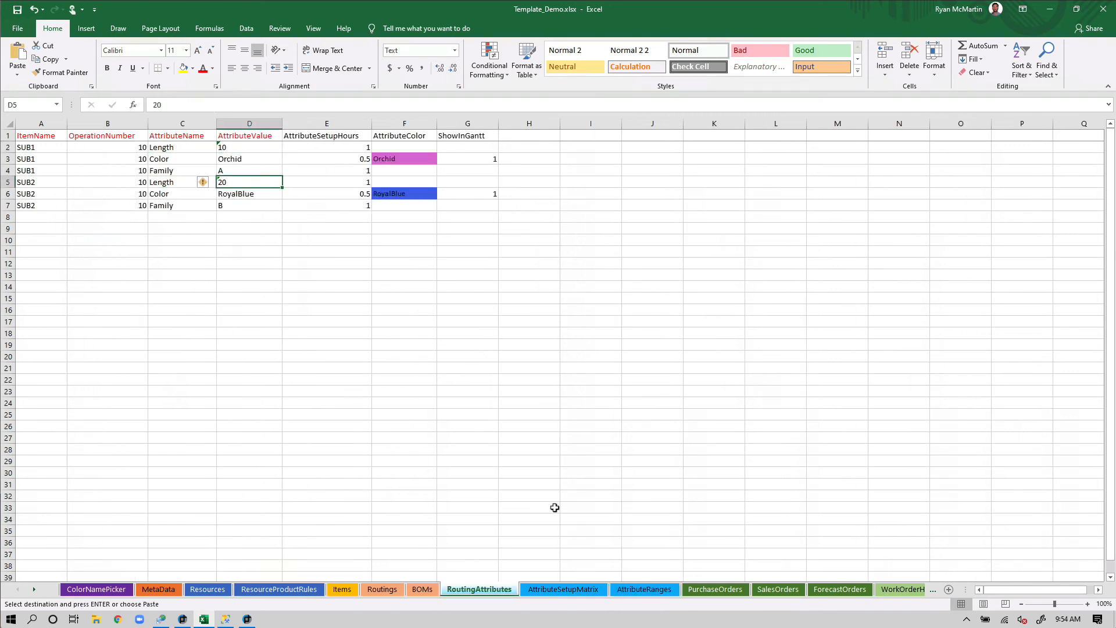
left_click(643, 589)
left_click(167, 149)
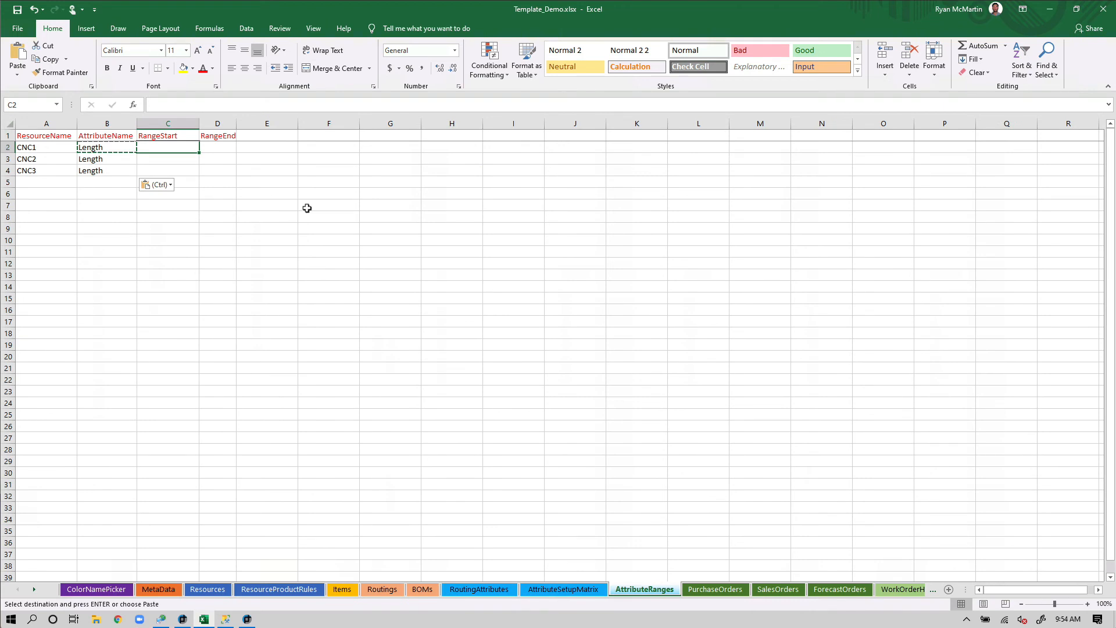
type("0")
key("Tab")
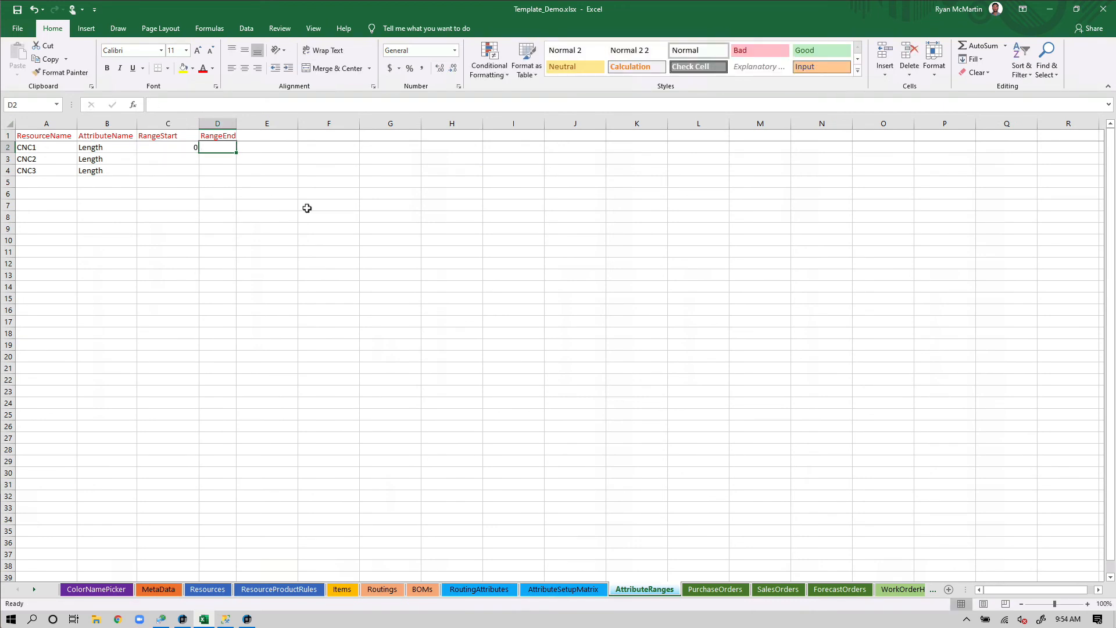
type("5")
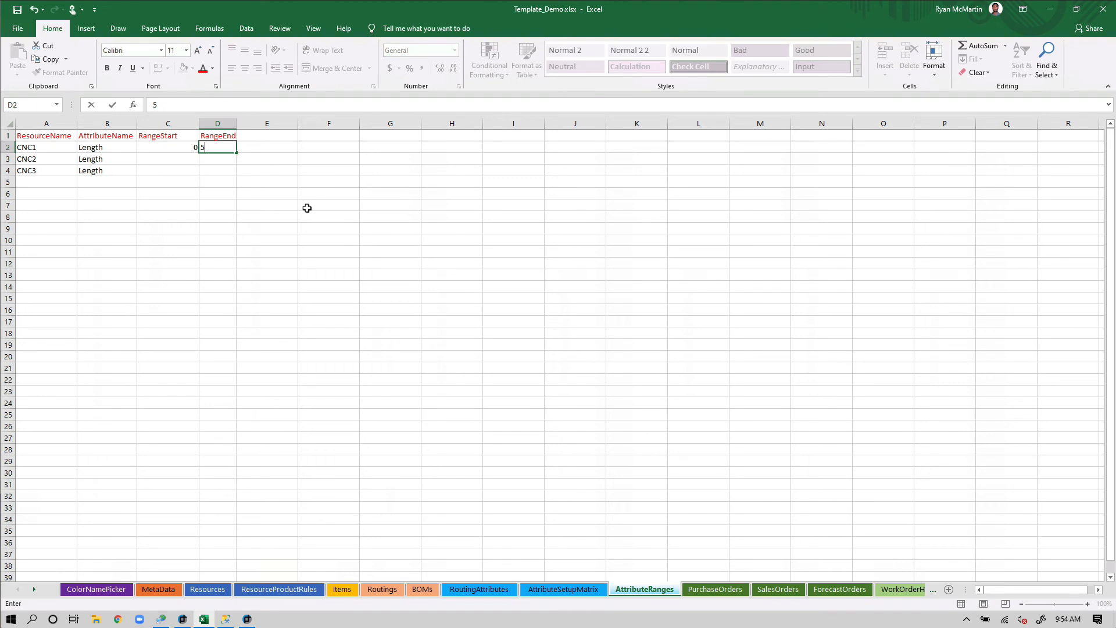
key("Return")
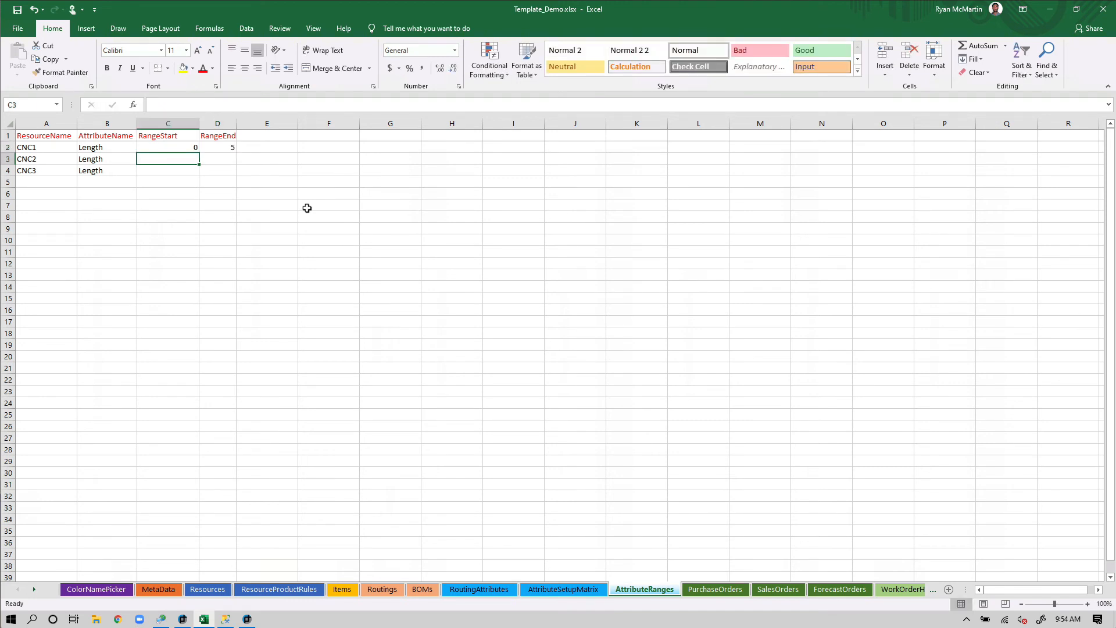
Set the Length range of CNC2 to RangeStart 5 and RangeEnd 15
type("5")
key("Tab")
type("1")
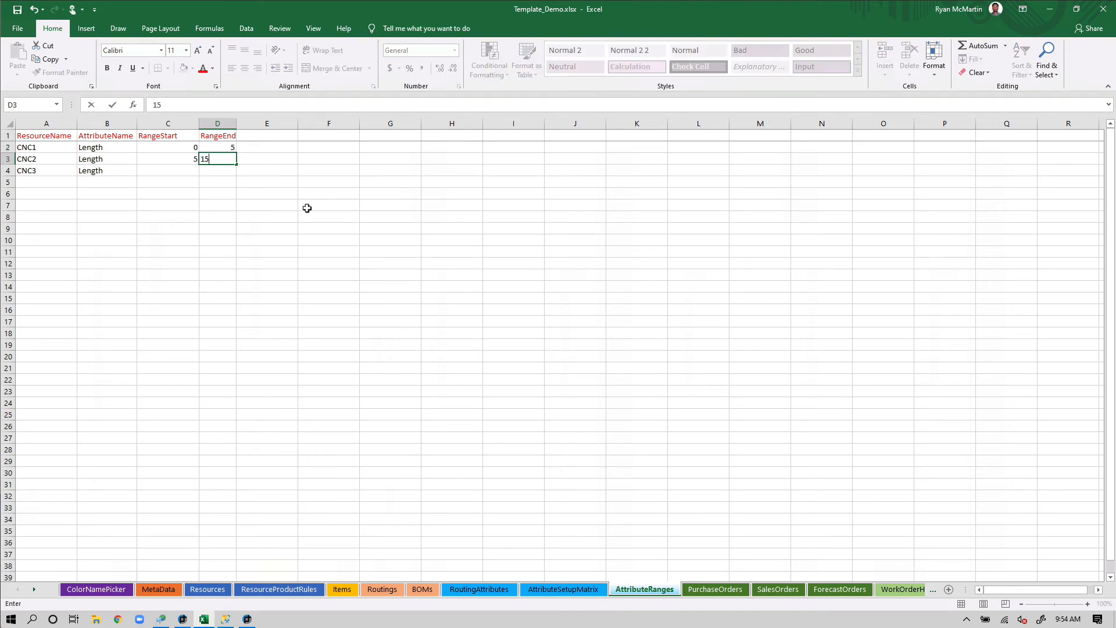
key("Return")
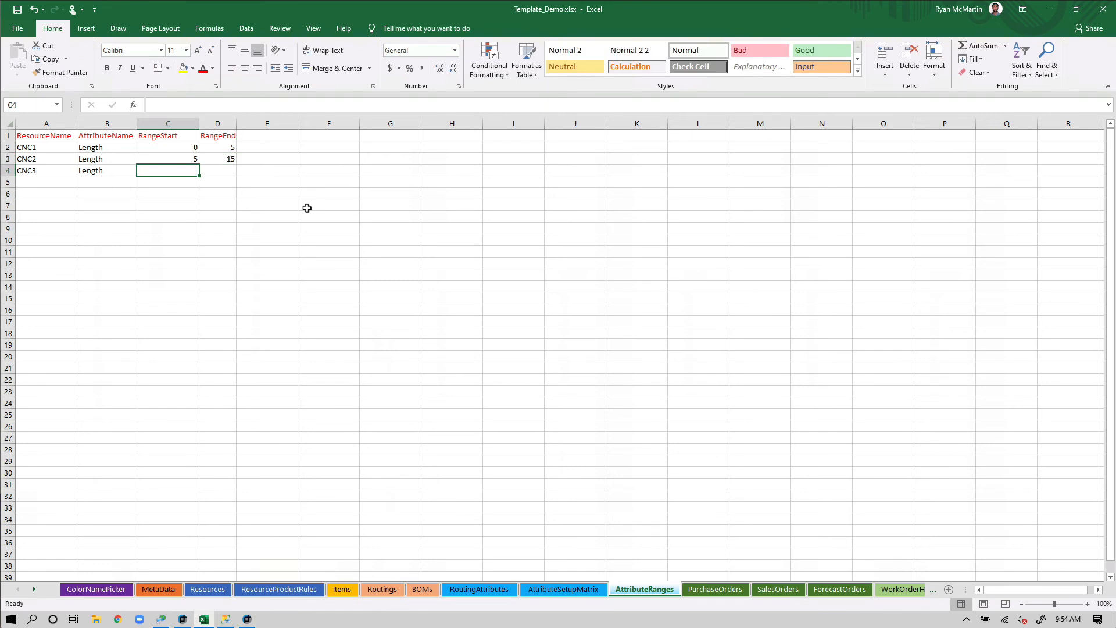
Set the Length range of CNC3 to RangeStart 15 and RangeEnd 30, and compare the ranges with the Length values in RoutingAttributes
type("15")
key("Tab")
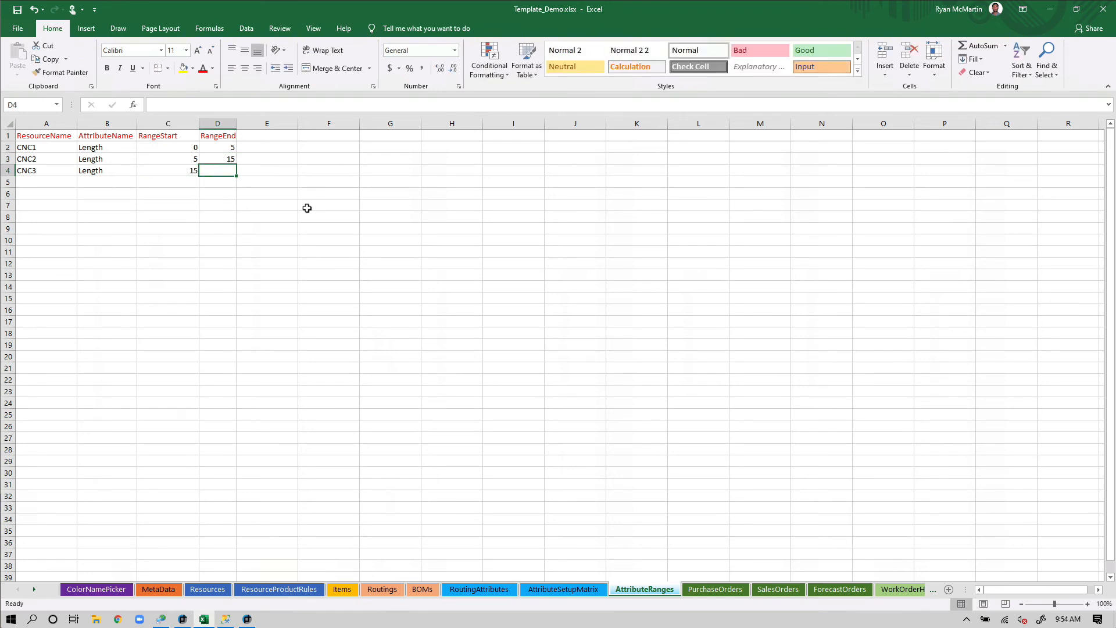
type("30")
key("Return")
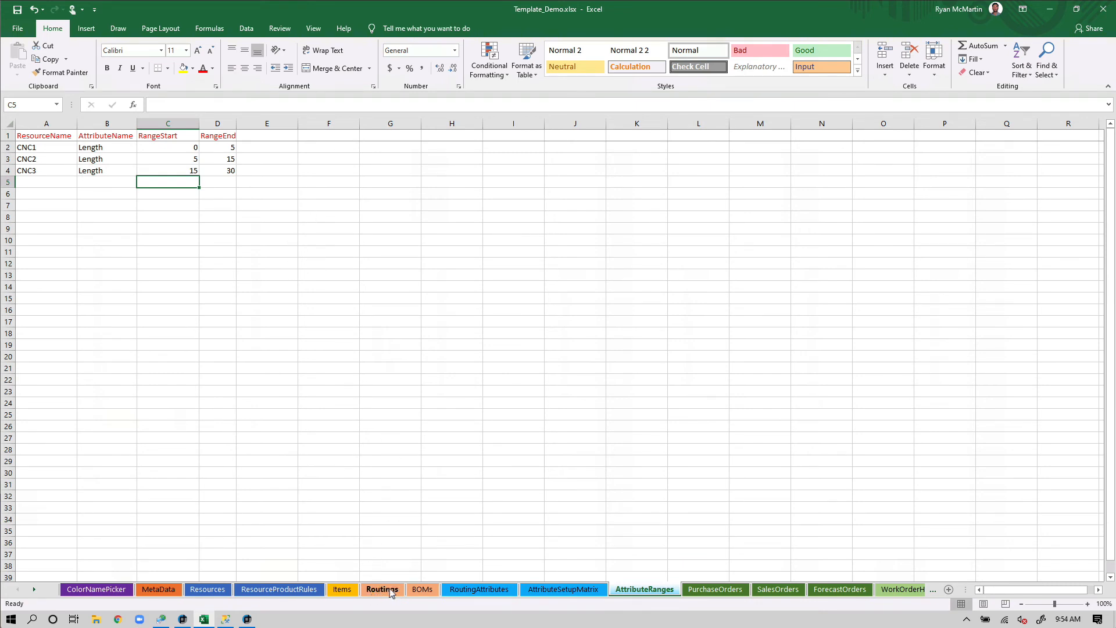
left_click(500, 590)
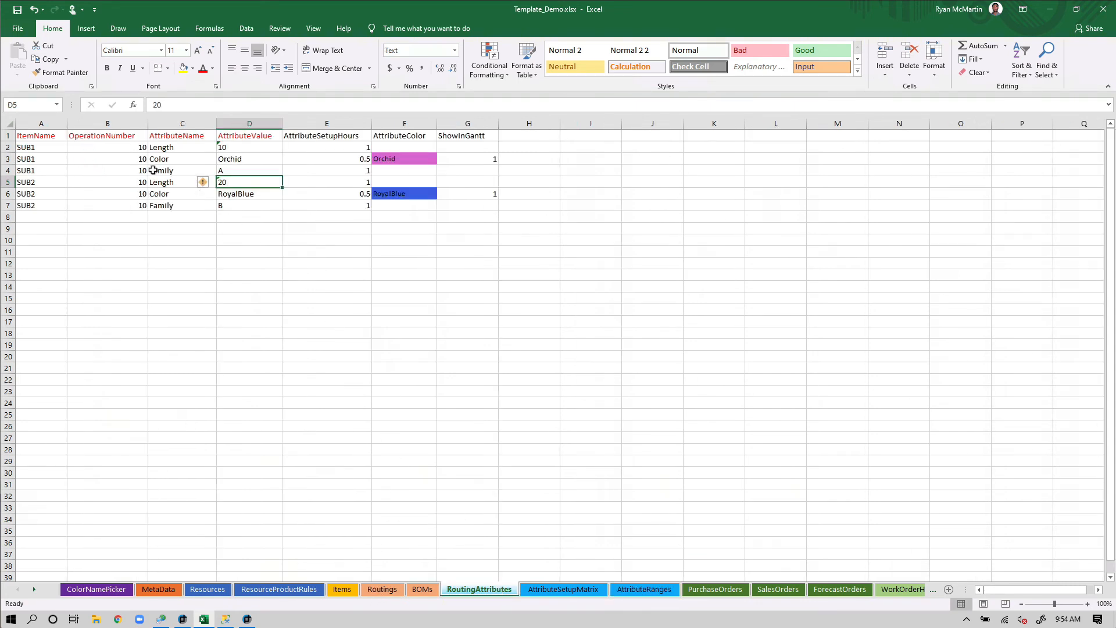
left_click(633, 590)
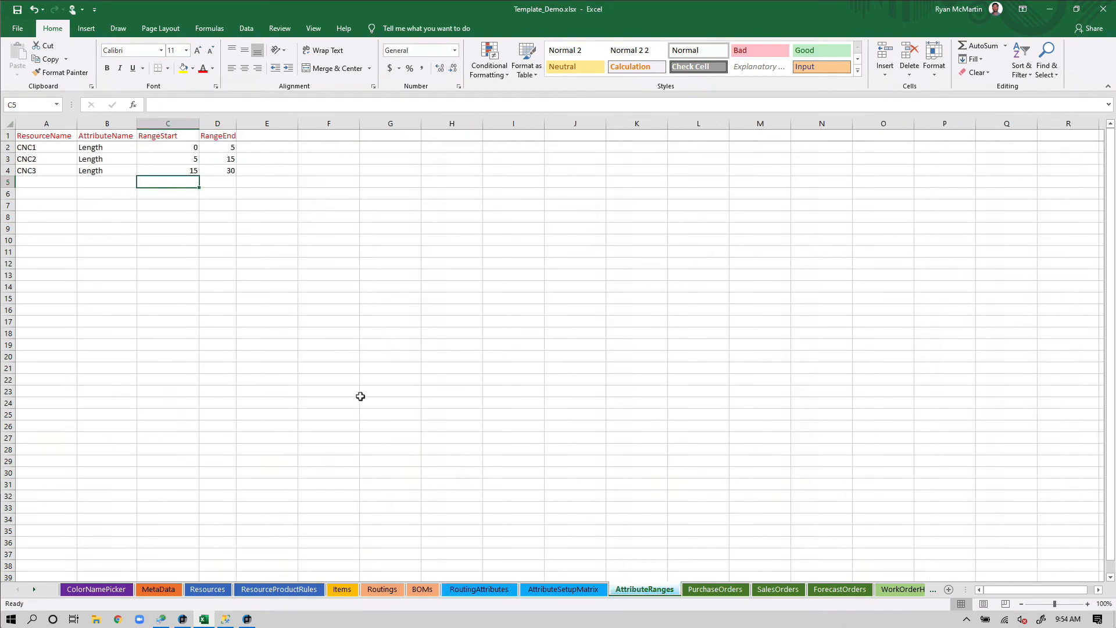
Review the Length ranges of CNC2 and CNC3 in AttributeRanges and close the workbook
left_click(357, 393)
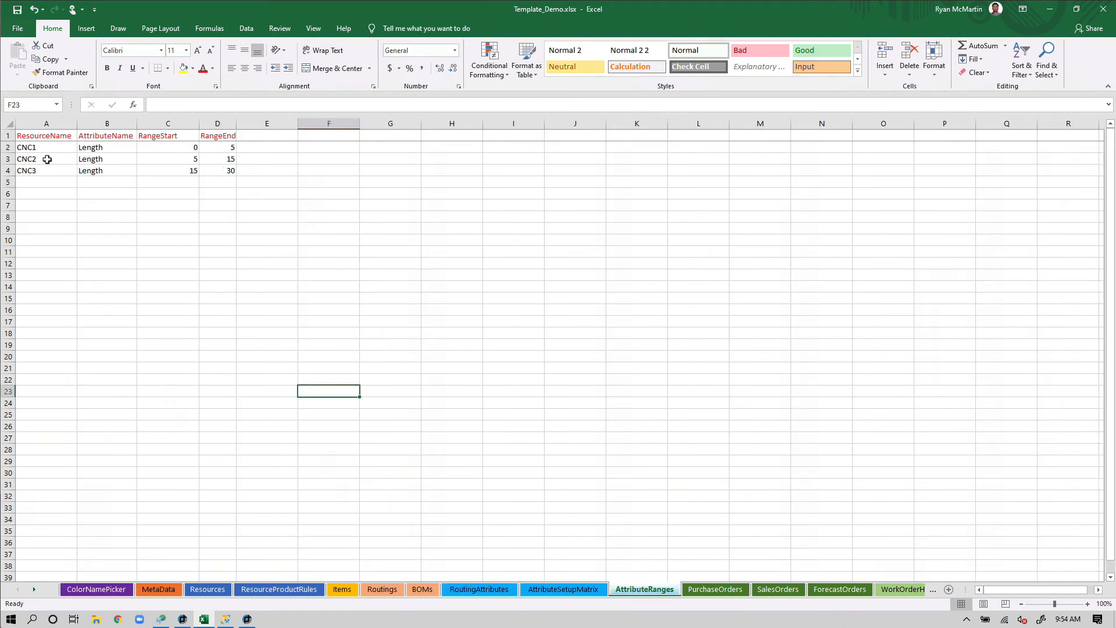
left_click_drag(47, 159, 233, 161)
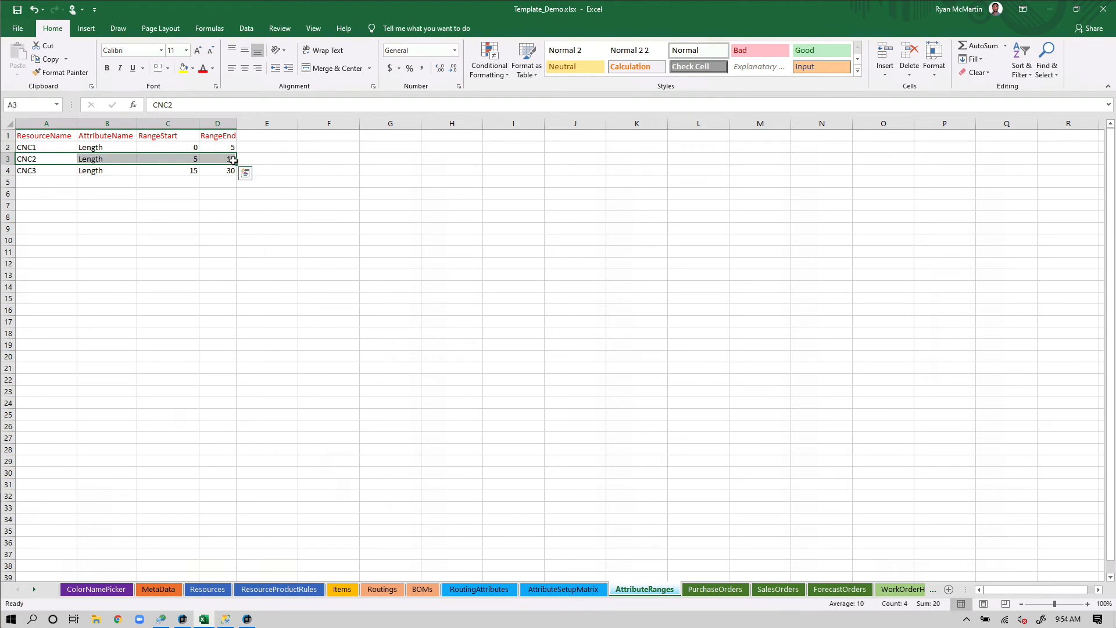
left_click_drag(28, 173, 223, 173)
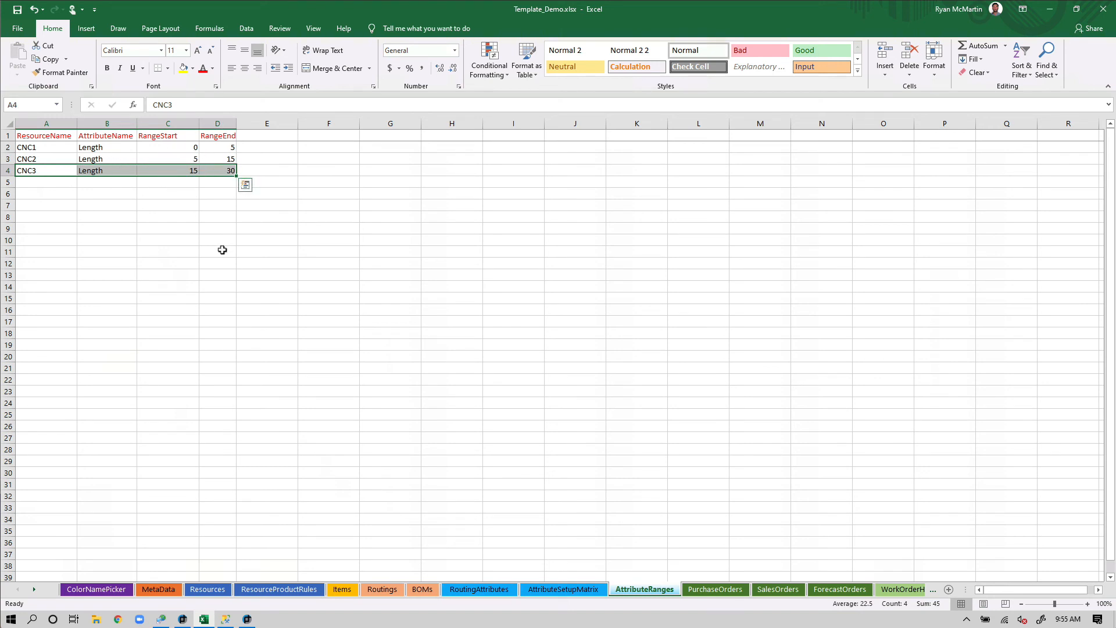
left_click(335, 324)
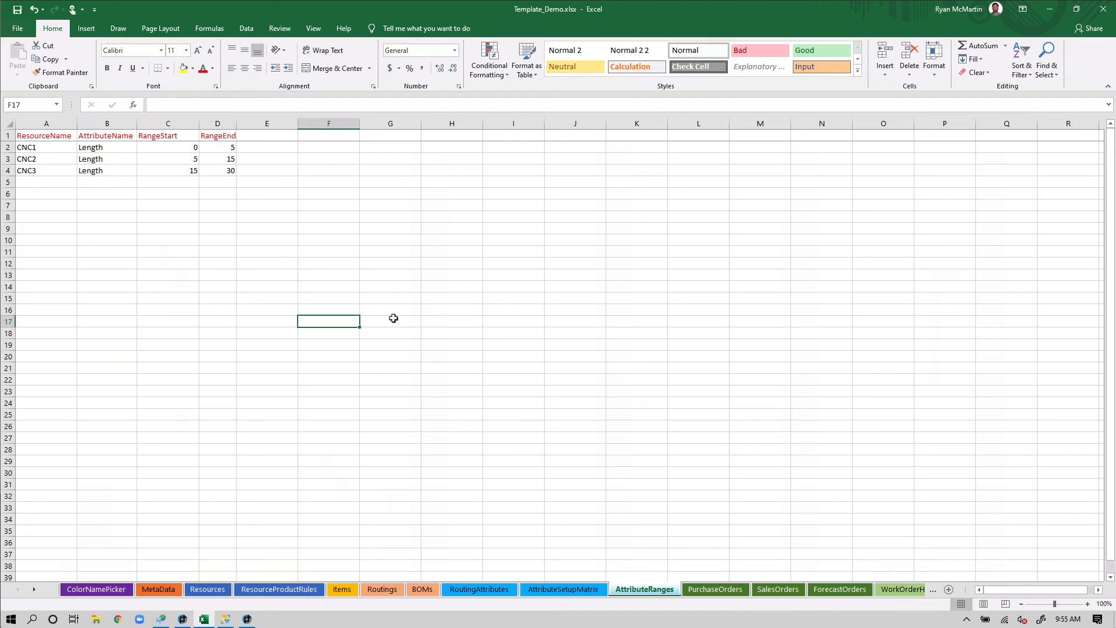
left_click(1103, 9)
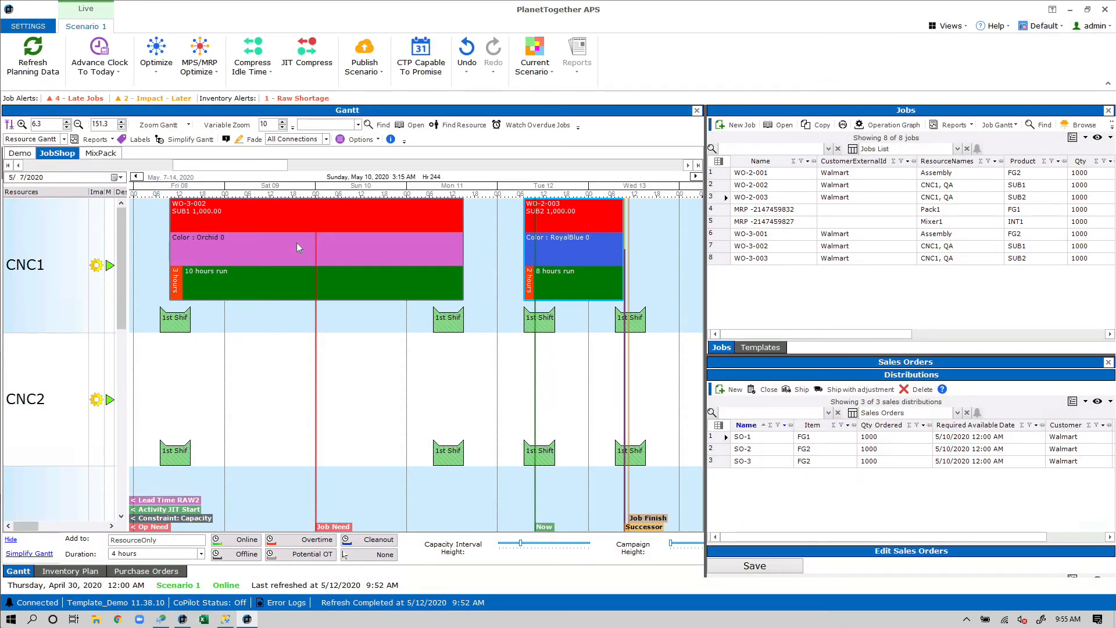
In PlanetTogether APS, refresh the planning data and optimize the schedule
left_click_drag(442, 186, 272, 173)
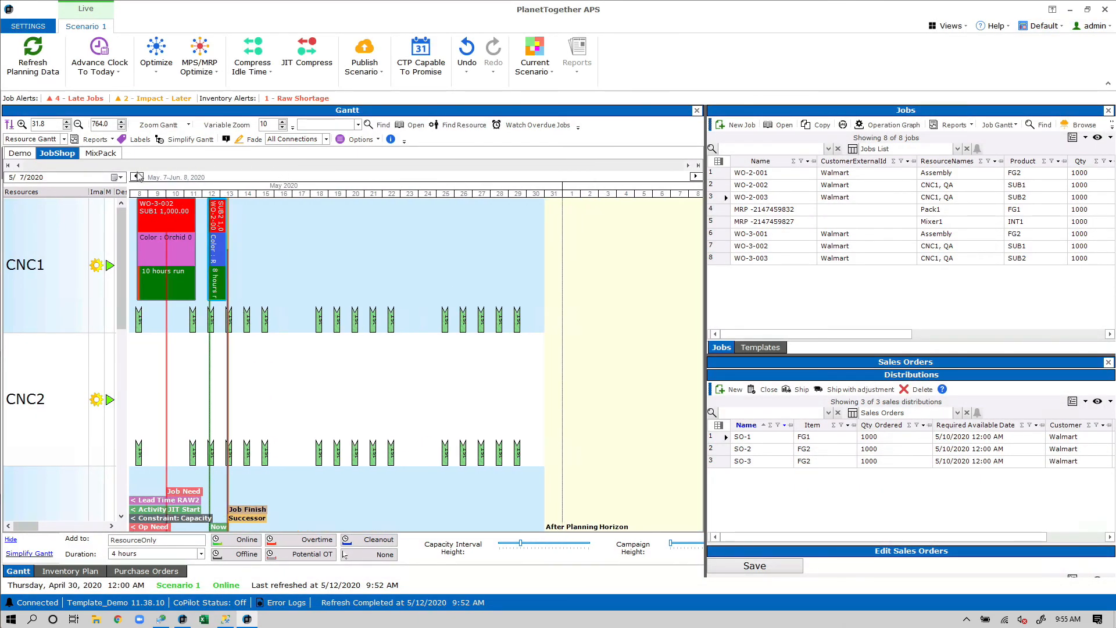
left_click(136, 178)
left_click(137, 177)
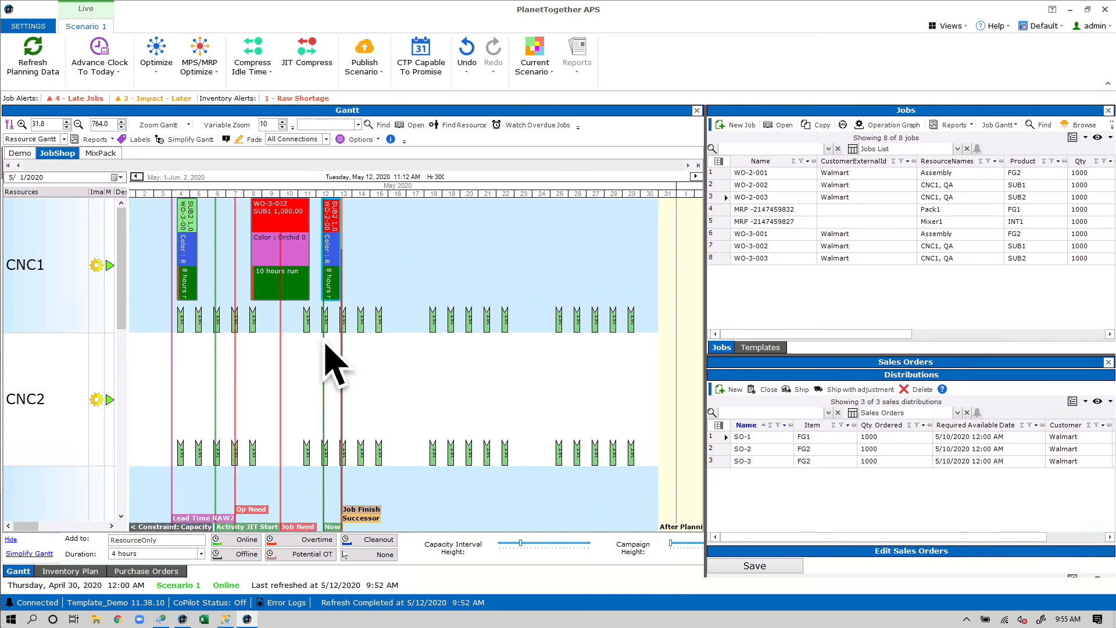
left_click(44, 58)
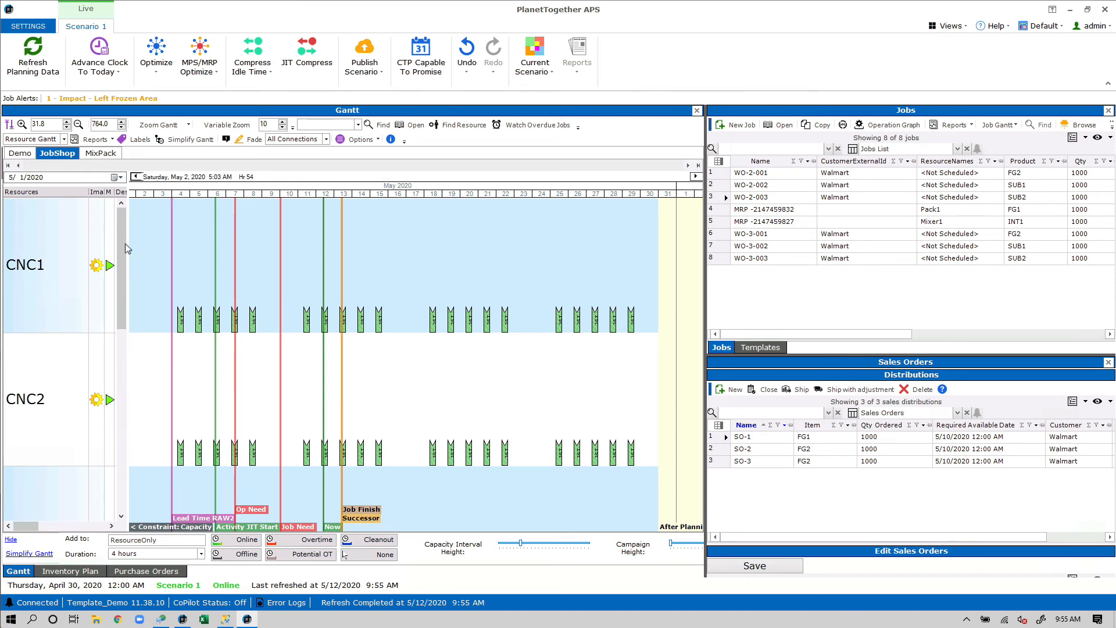
left_click(156, 55)
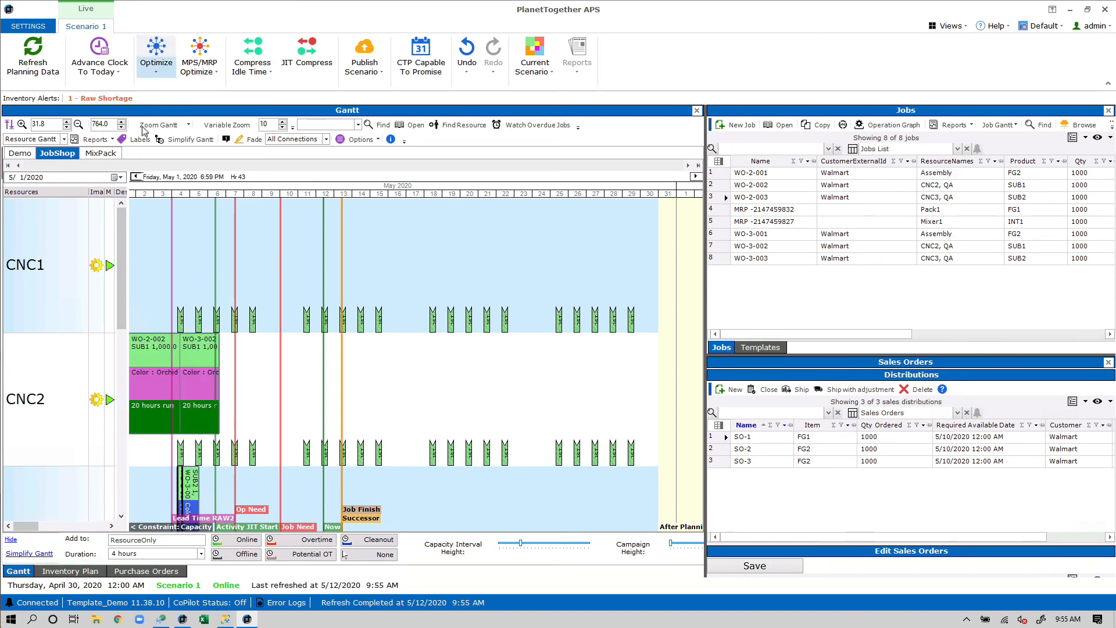
Try to move the first SUB1 job from CNC2 to CNC1 and to CNC3, reading and dismissing the system message
left_click(136, 176)
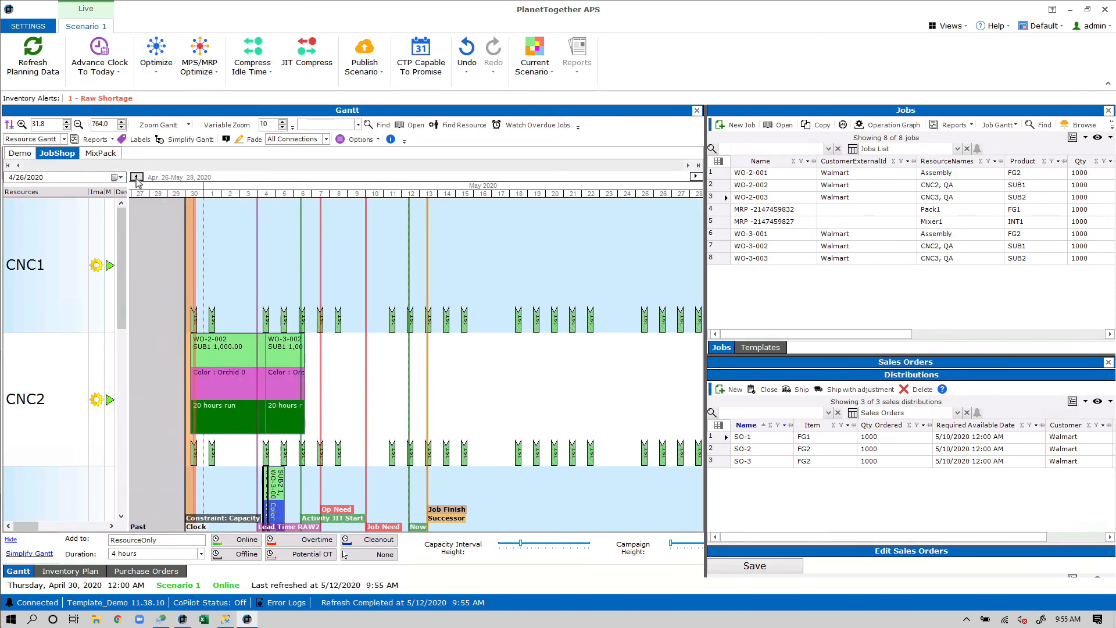
left_click(227, 380)
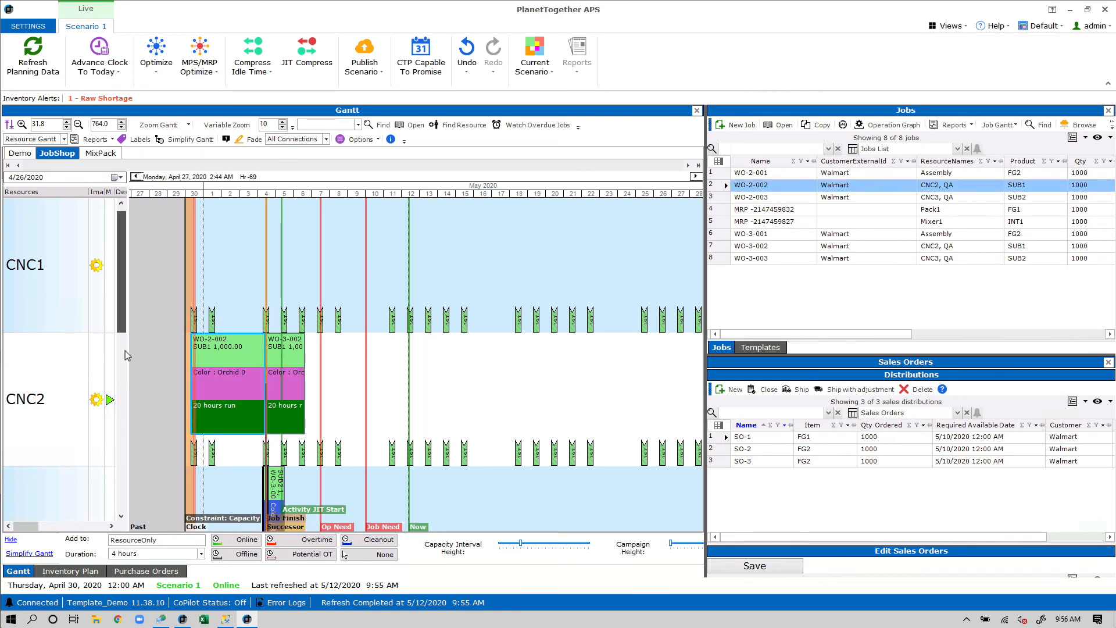
left_click_drag(125, 351, 139, 282)
left_click(9, 124)
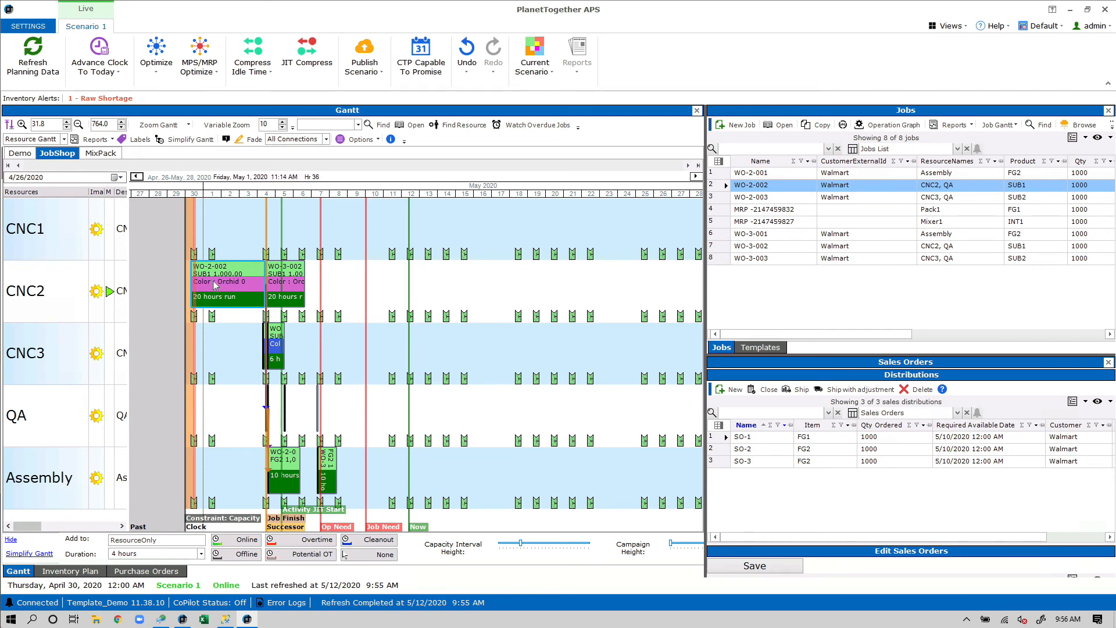
left_click_drag(215, 285, 240, 232)
left_click_drag(878, 578, 1056, 579)
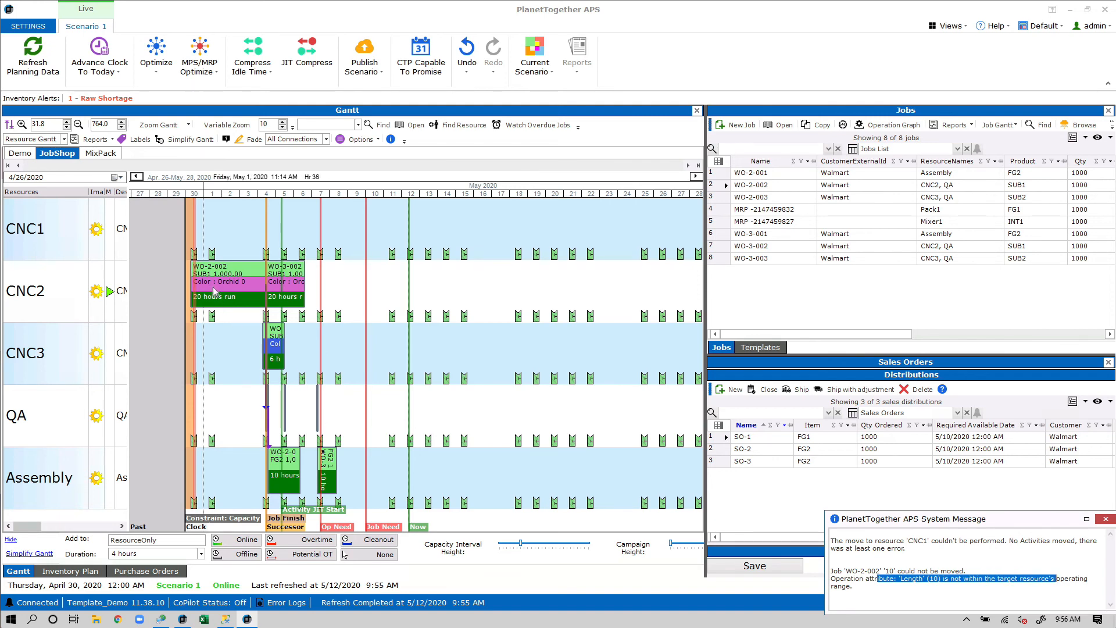
left_click_drag(215, 292, 220, 353)
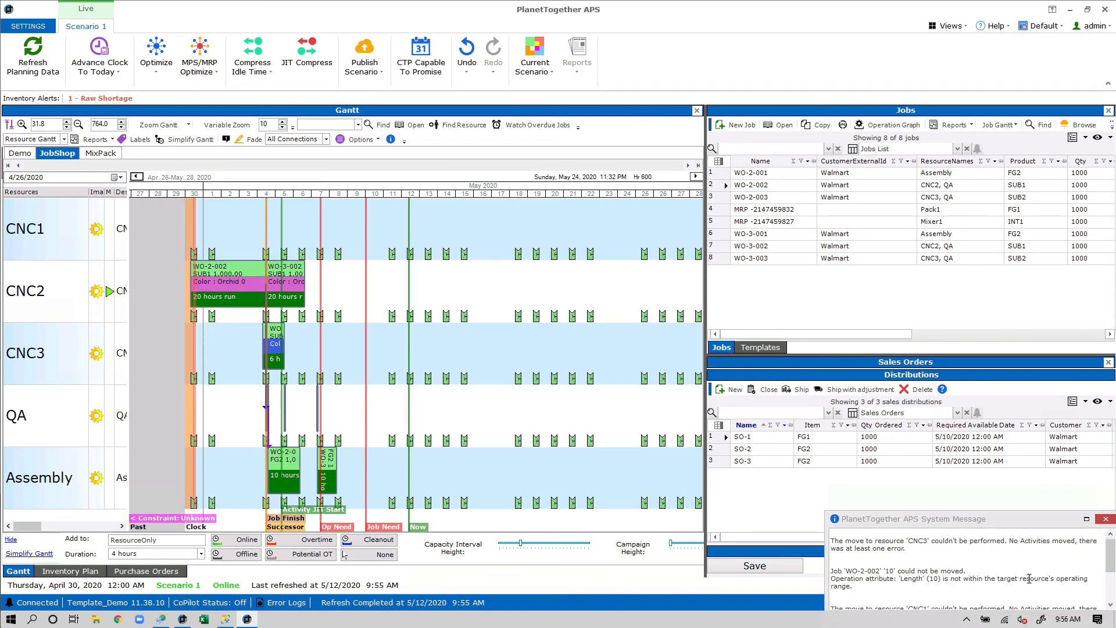
left_click(1107, 519)
Try to move the SUB2 job from CNC3 to CNC2, reading and dismissing the system message
left_click(271, 351)
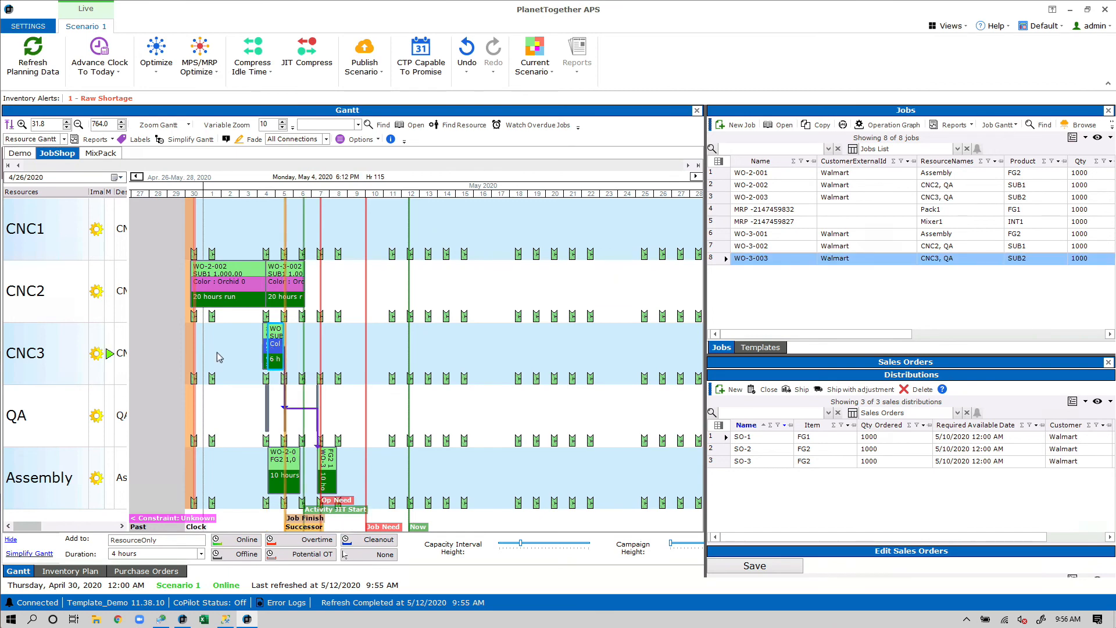
left_click_drag(274, 356, 350, 337)
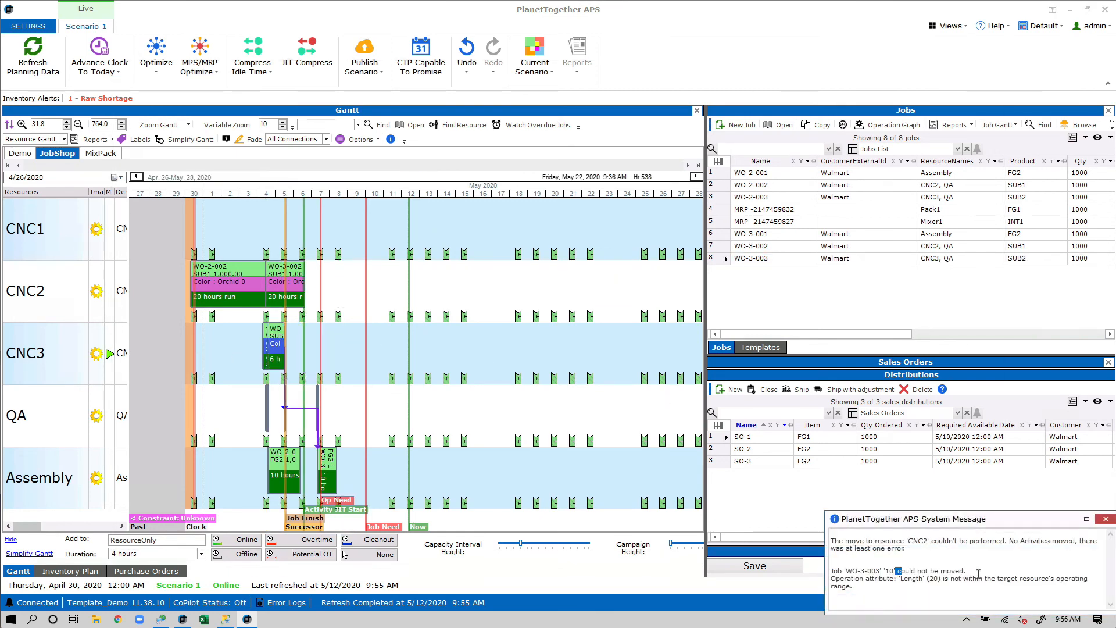
left_click_drag(979, 574, 1036, 575)
left_click(1056, 569)
left_click(1107, 520)
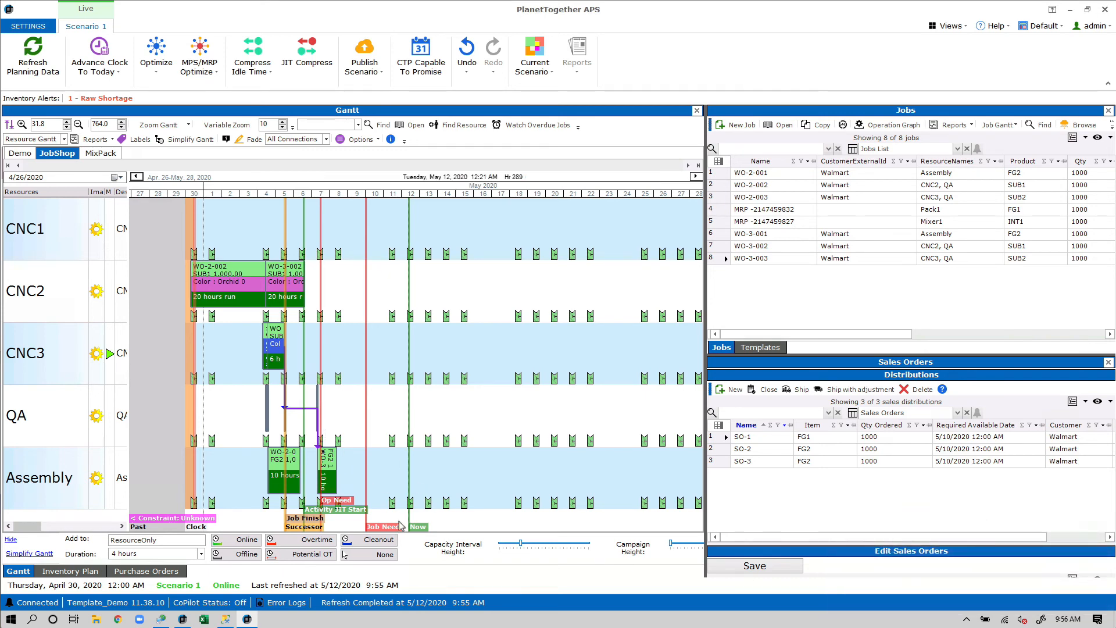
Reopen Template_Demo.xlsx in Excel and show the PurchaseOrders sheet
left_click(210, 619)
right_click(210, 619)
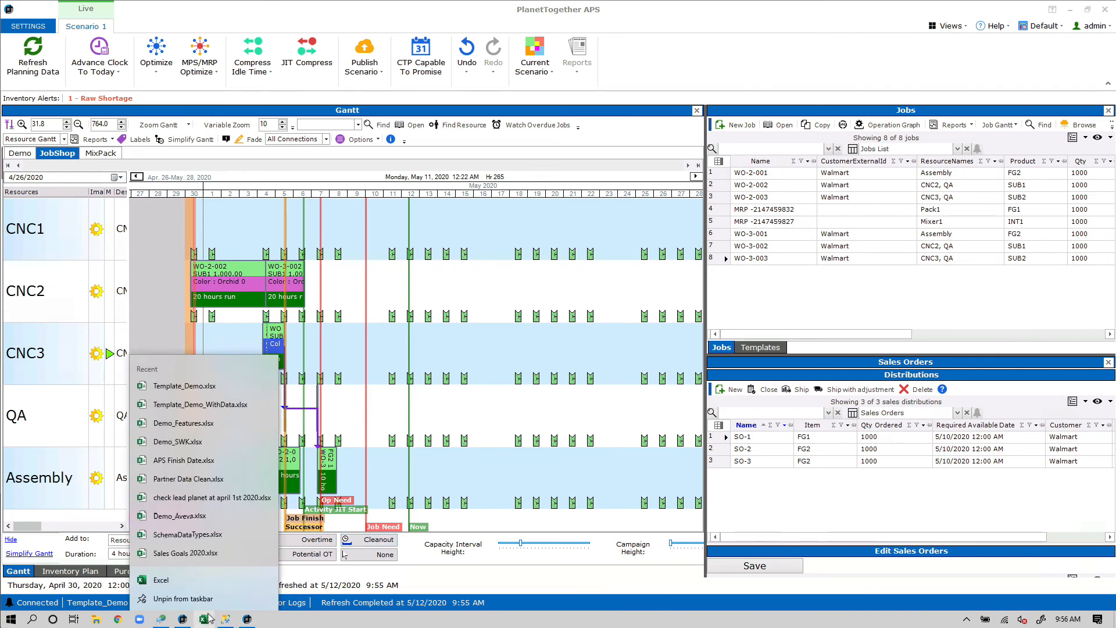
left_click(430, 403)
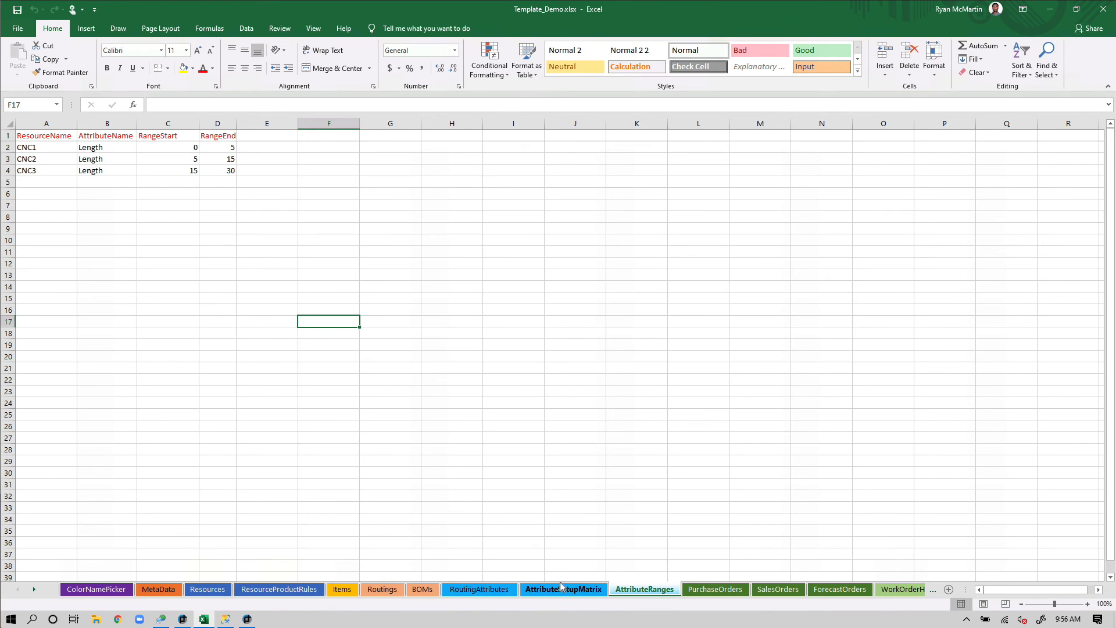
left_click(715, 589)
left_click(413, 342)
Add a purchase order with PurchaseOrderId 1, PurchasedItemName RAW1, PurchasedItemQuantity 1000 and ReceiptDate 5/1/20
left_click(33, 150)
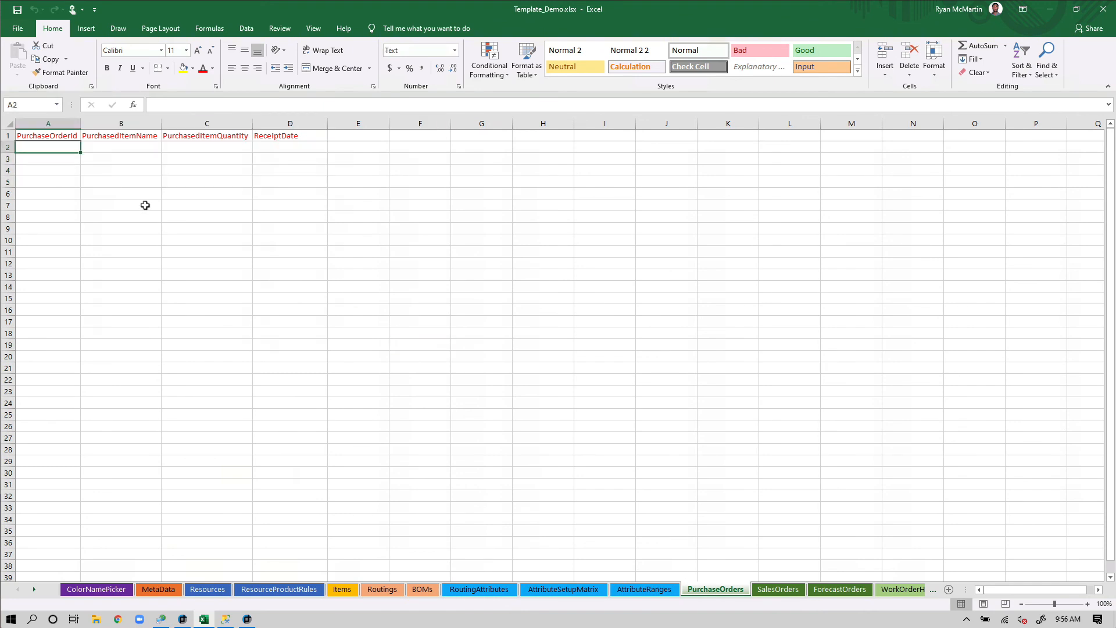
type("1")
key("Tab")
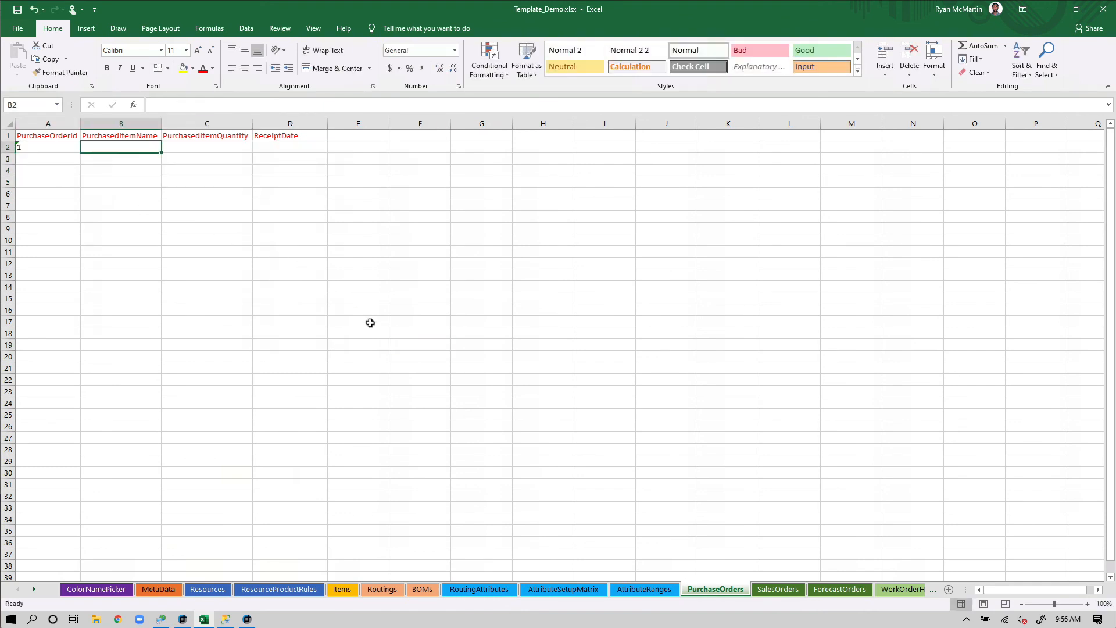
type("RAW1")
key("Tab")
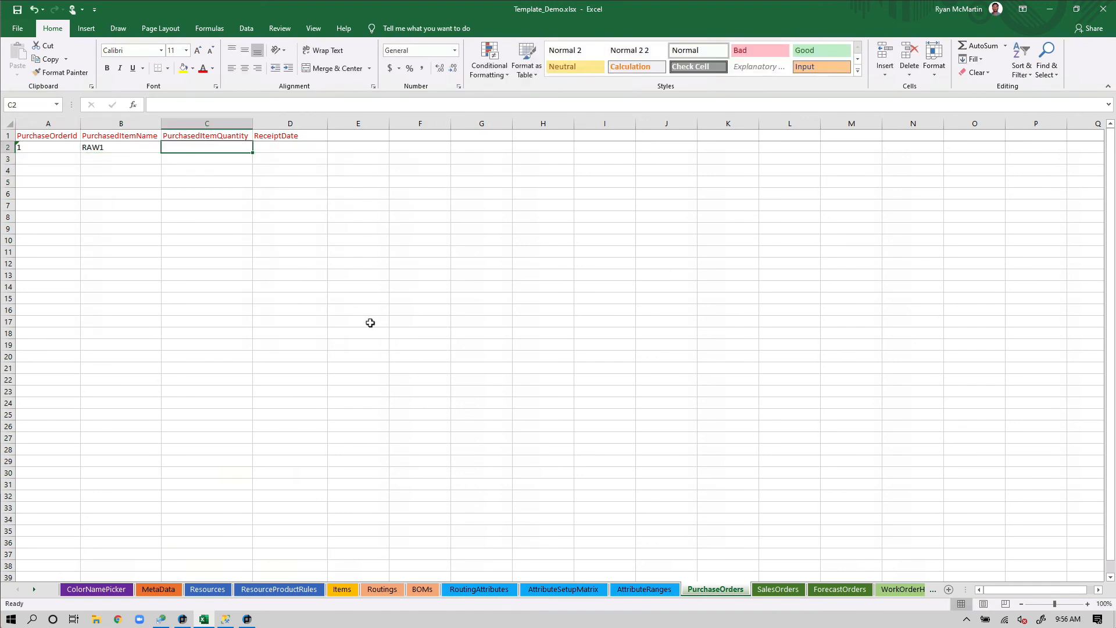
type("1000")
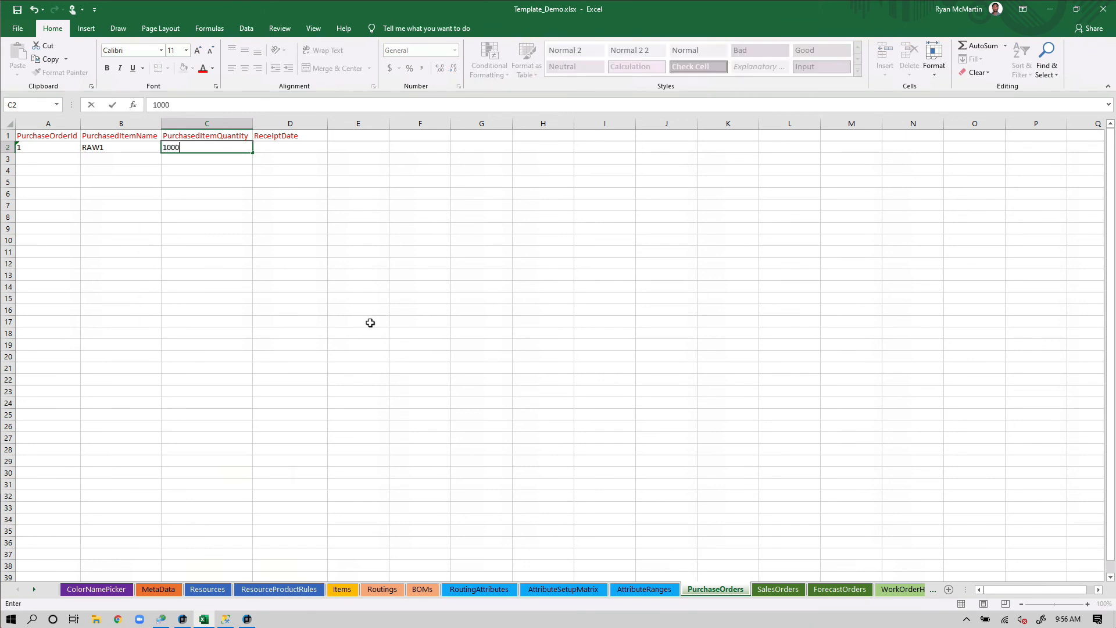
key("Return")
left_click(295, 146)
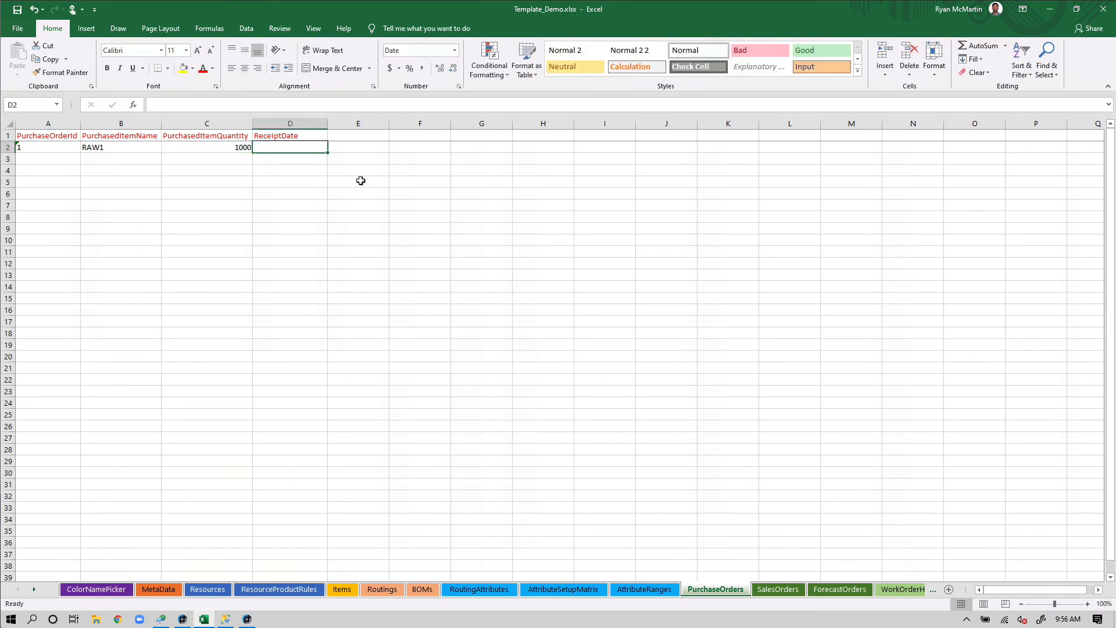
type("5/1/20")
key("Tab")
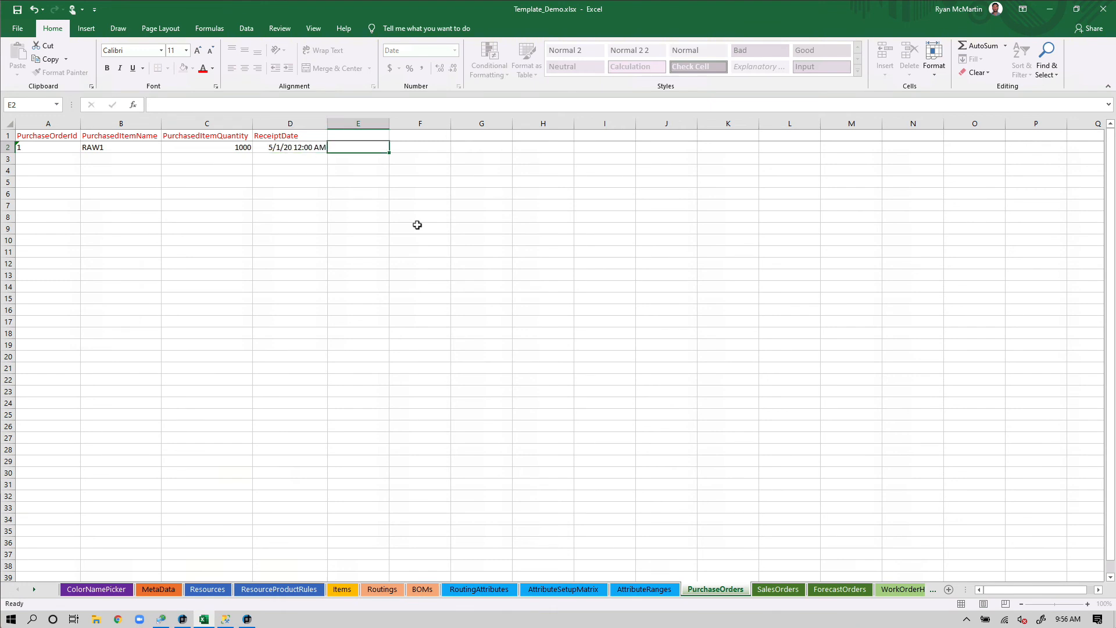
Extend the PurchaseOrderId and PurchasedItemName series into row 3 as 2 and RAW2
left_click(186, 170)
left_click_drag(70, 150, 302, 149)
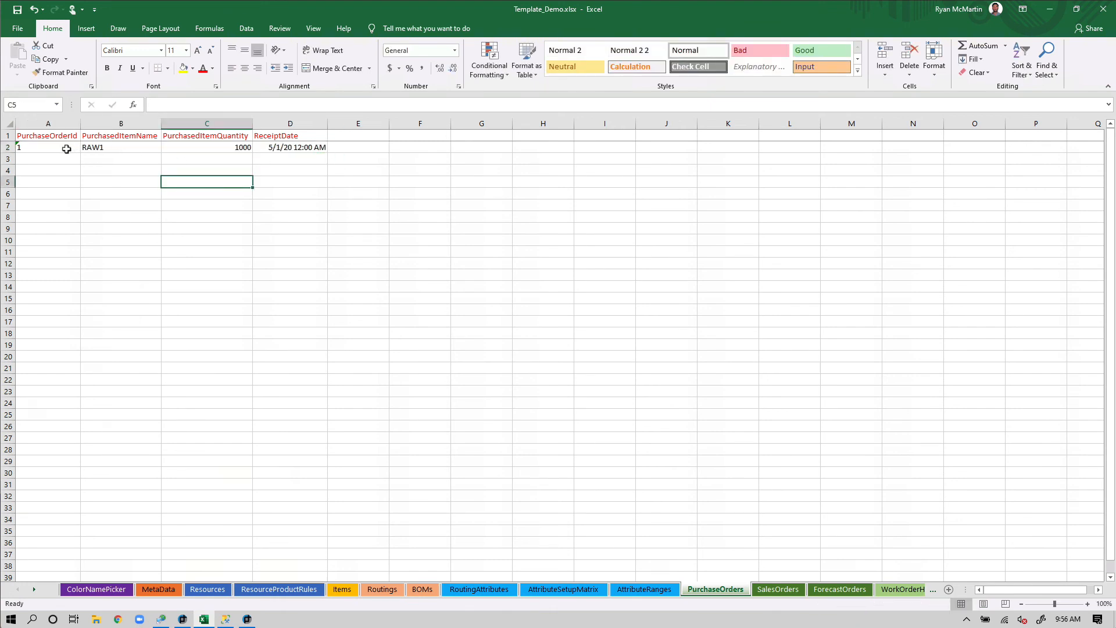
left_click(68, 148)
left_click_drag(83, 155, 83, 165)
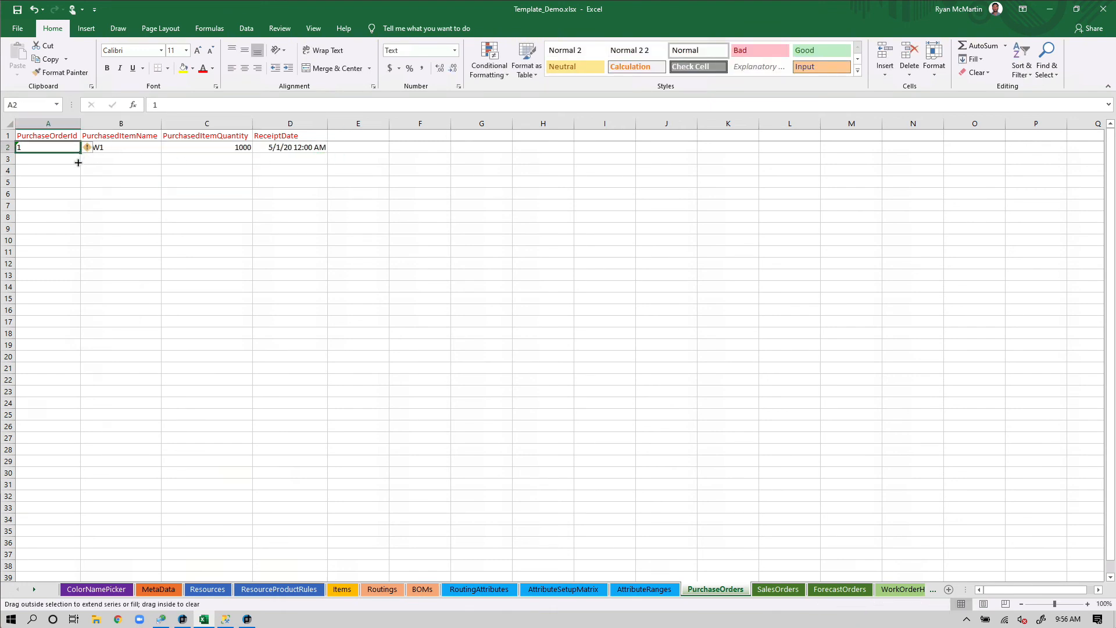
left_click(122, 148)
Copy the quantity and receipt date of the RAW1 purchase order to the RAW2 row, and save the workbook
left_click_drag(161, 153, 304, 149)
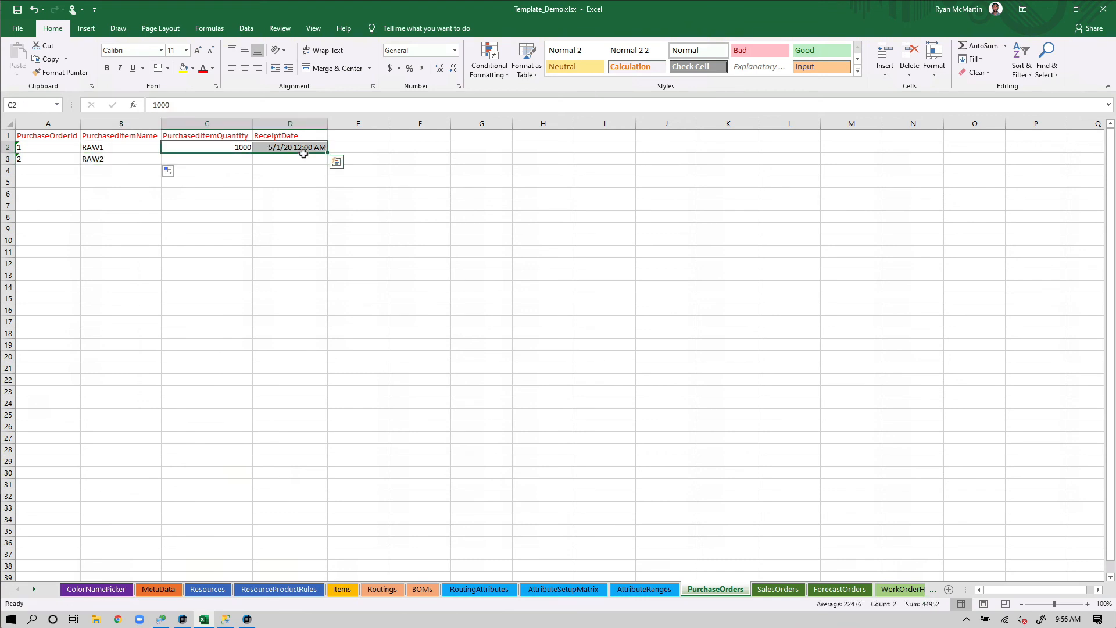
key("ctrl+c")
left_click(212, 158)
key("ctrl+v")
left_click(283, 205)
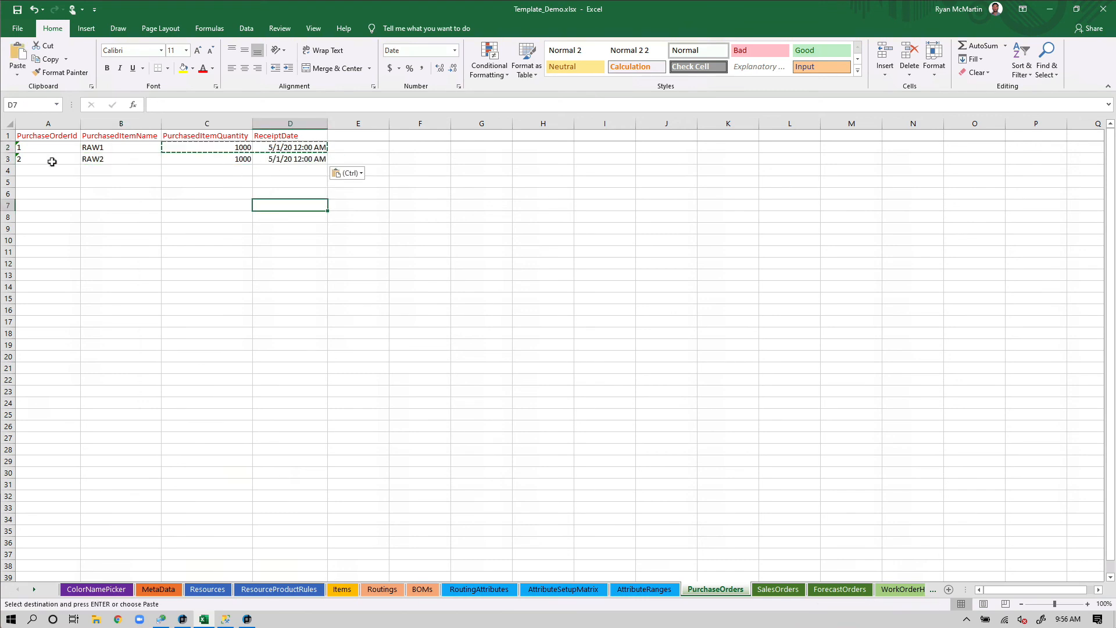
key("ctrl+s")
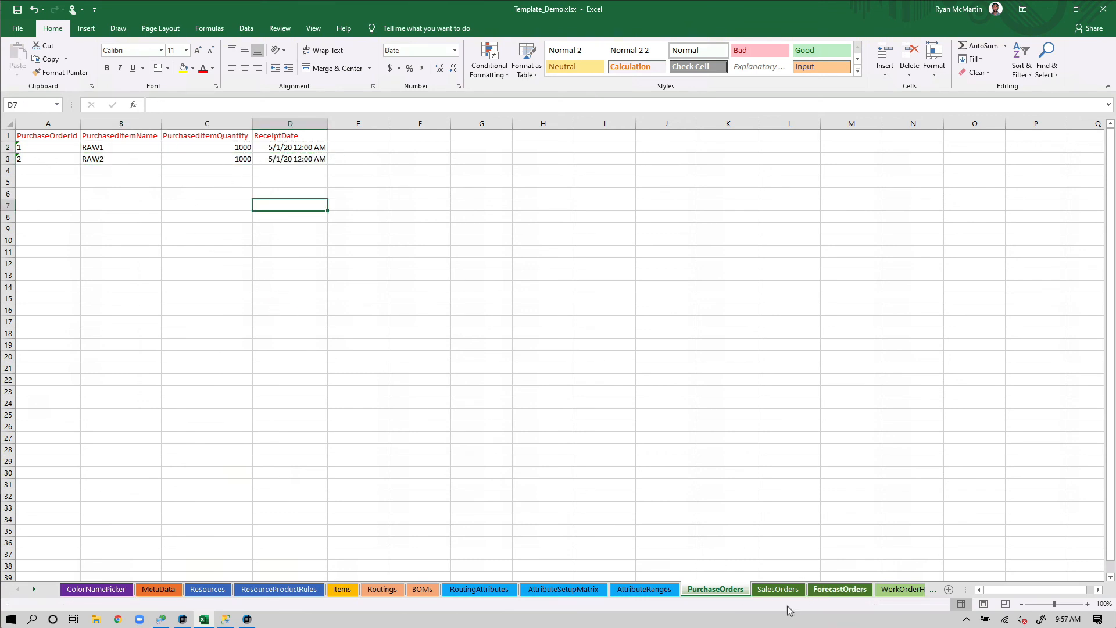
Add a forecast order on the ForecastOrders sheet with ForecastOrderId 1, ForcastItemName FG2, ForecastItemQuantity 3000 and ForecastShipDate 5/15/2020
left_click(802, 591)
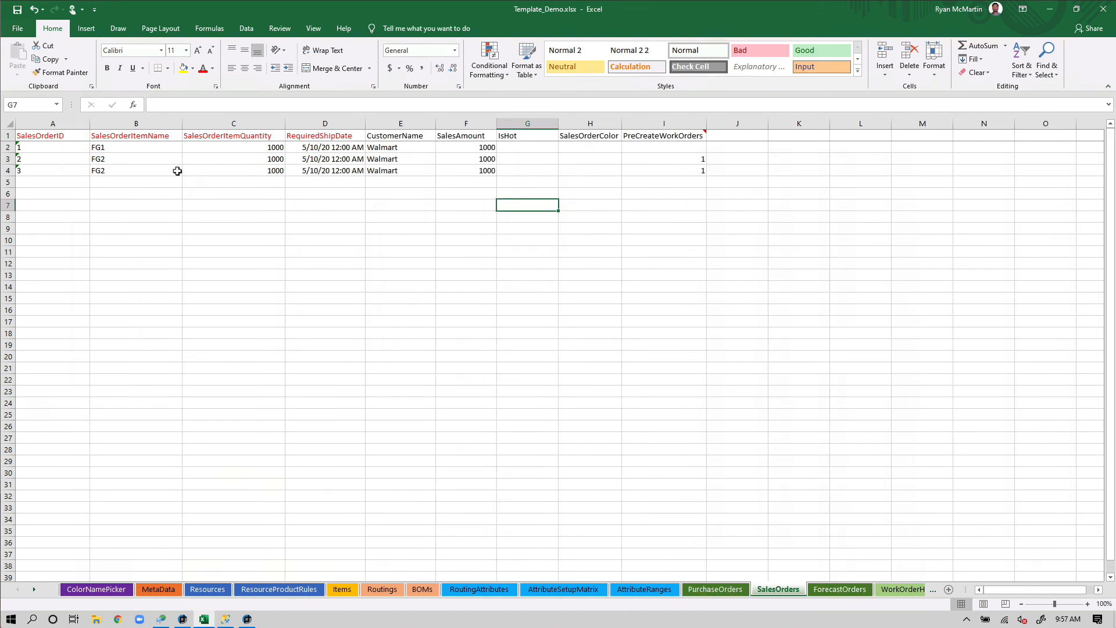
left_click(839, 590)
left_click(44, 144)
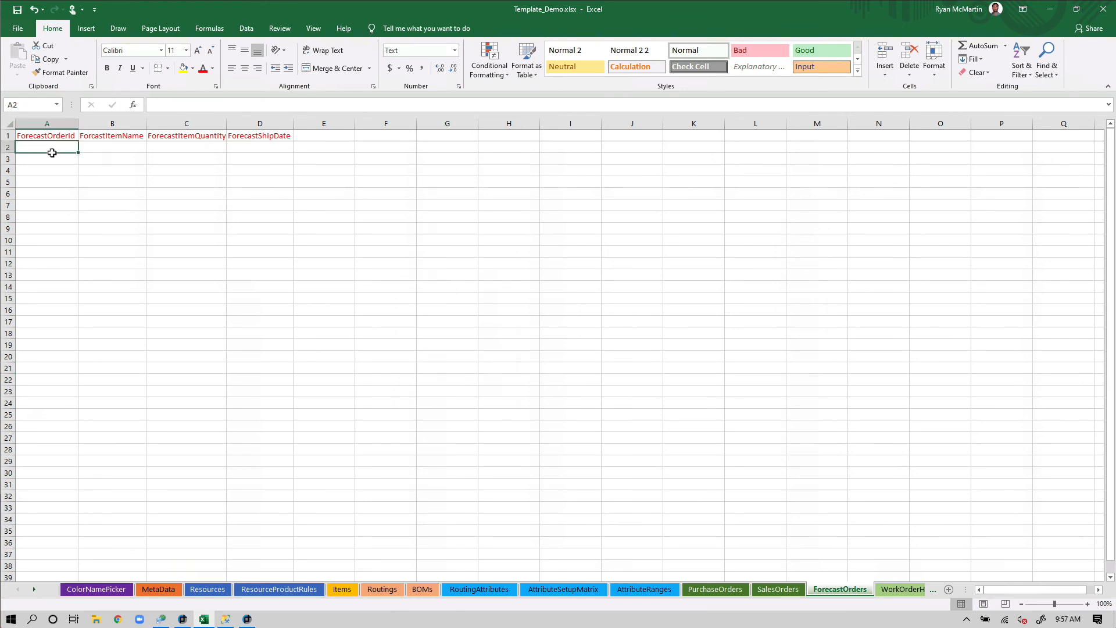
type("1")
key("Tab")
type("FG2")
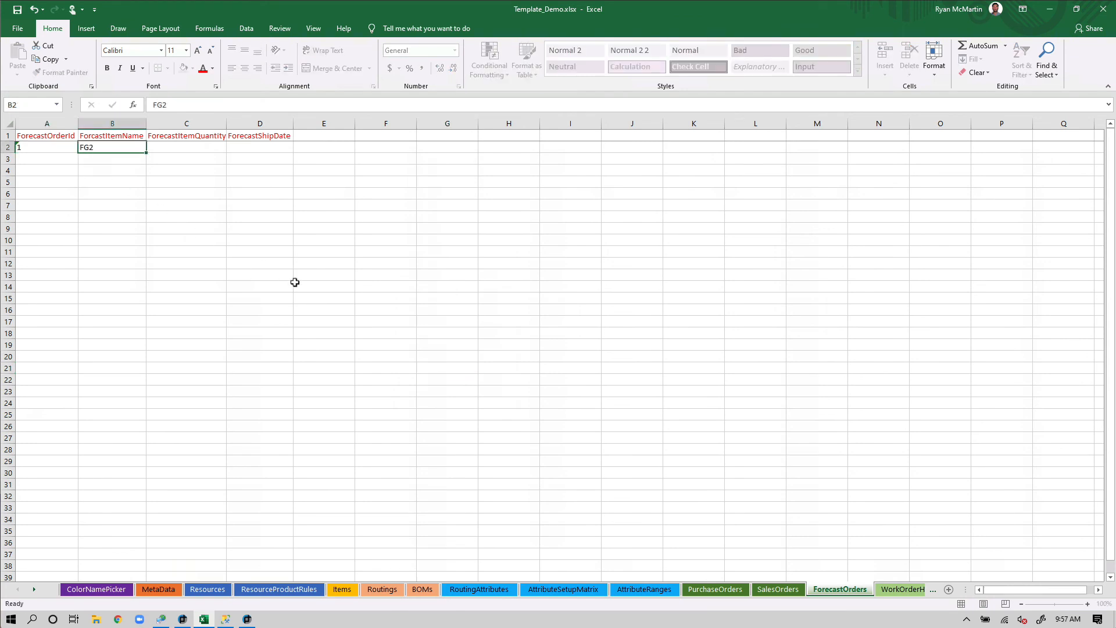
key("Tab")
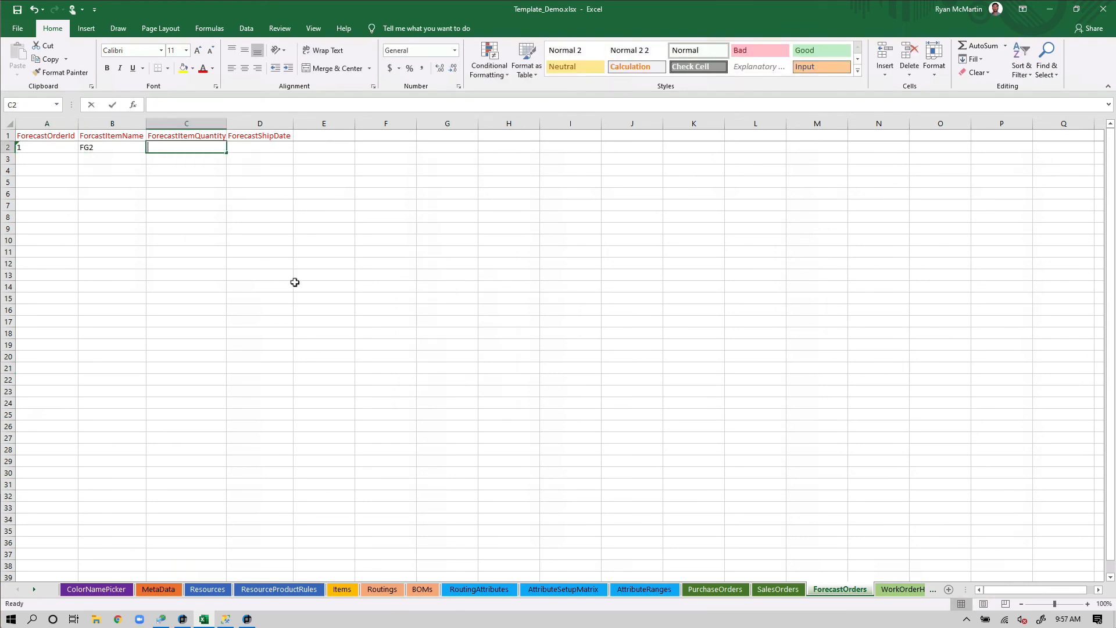
type("3000")
key("Tab")
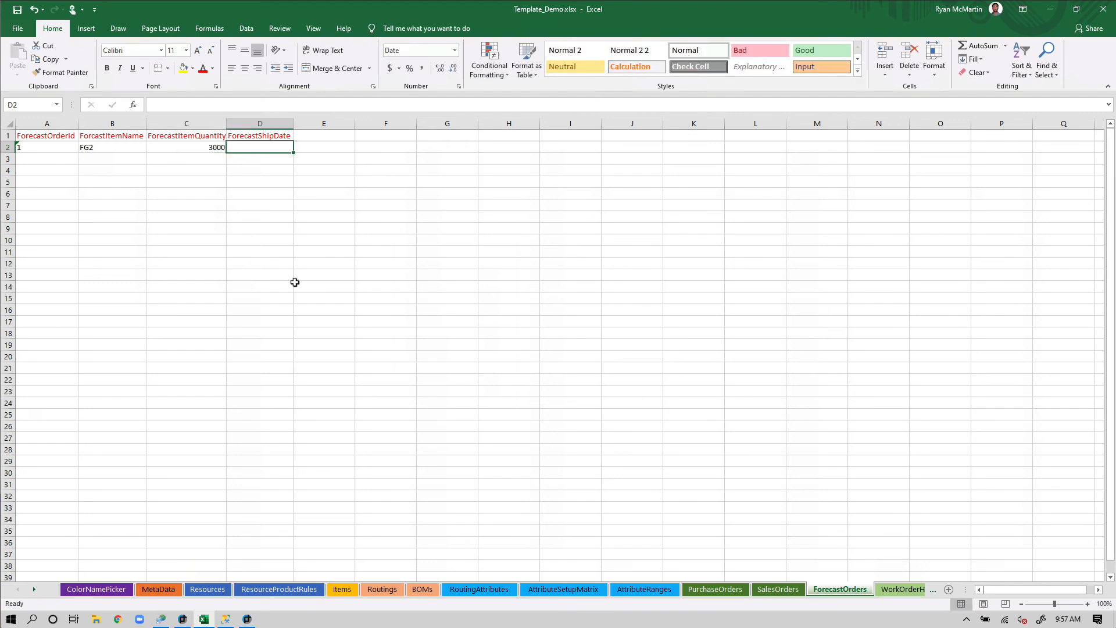
type("5/15")
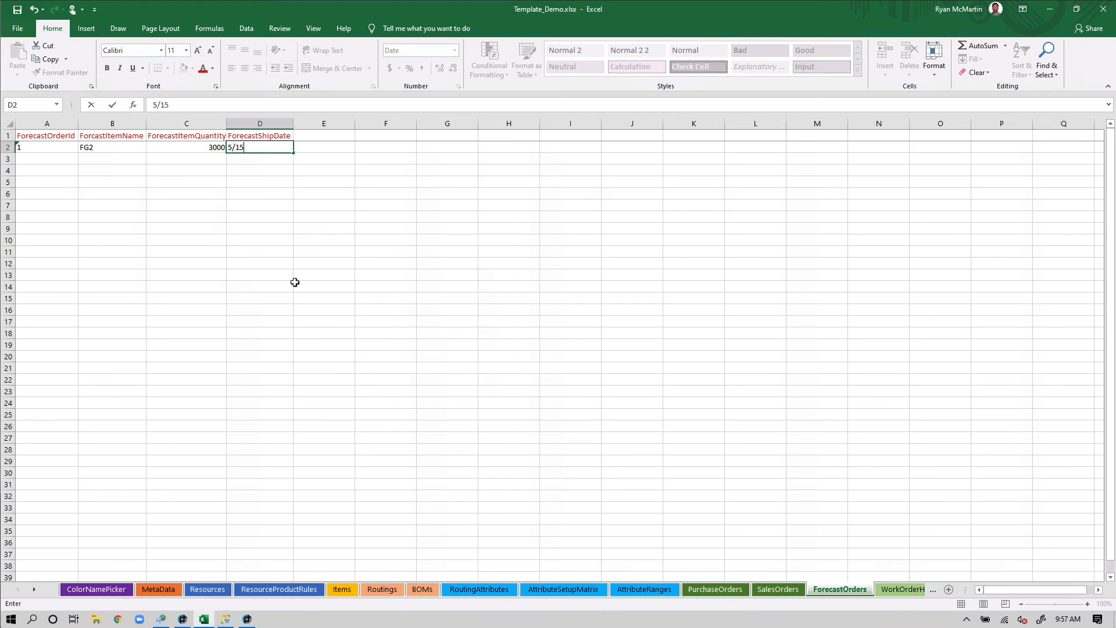
key("Tab")
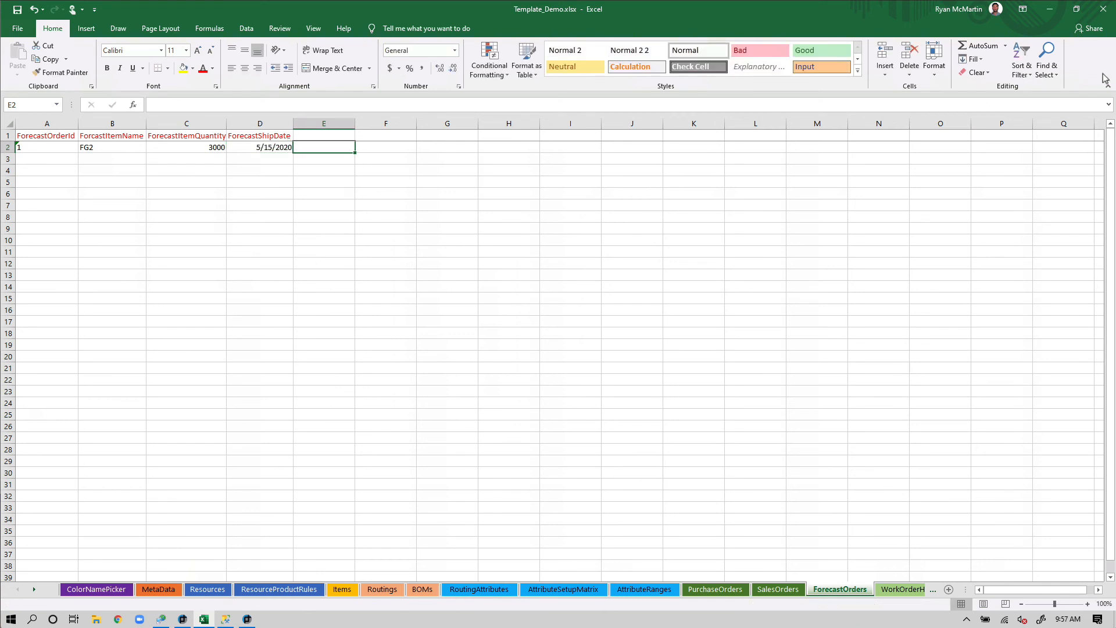
Close the workbook and refresh the planning data in PlanetTogether APS
left_click(1103, 13)
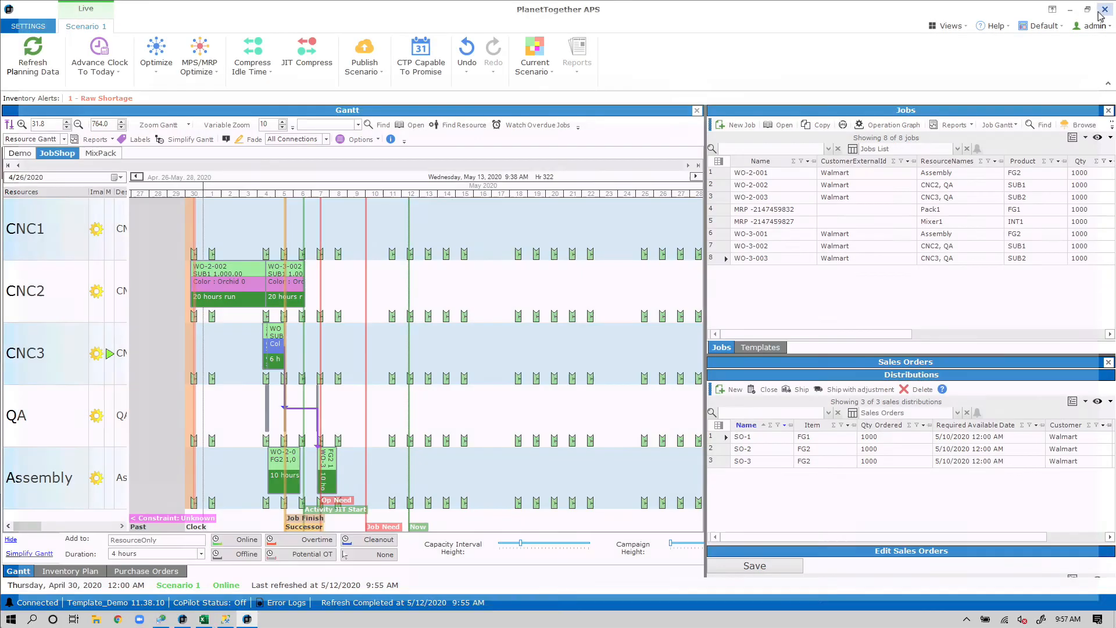
left_click(38, 52)
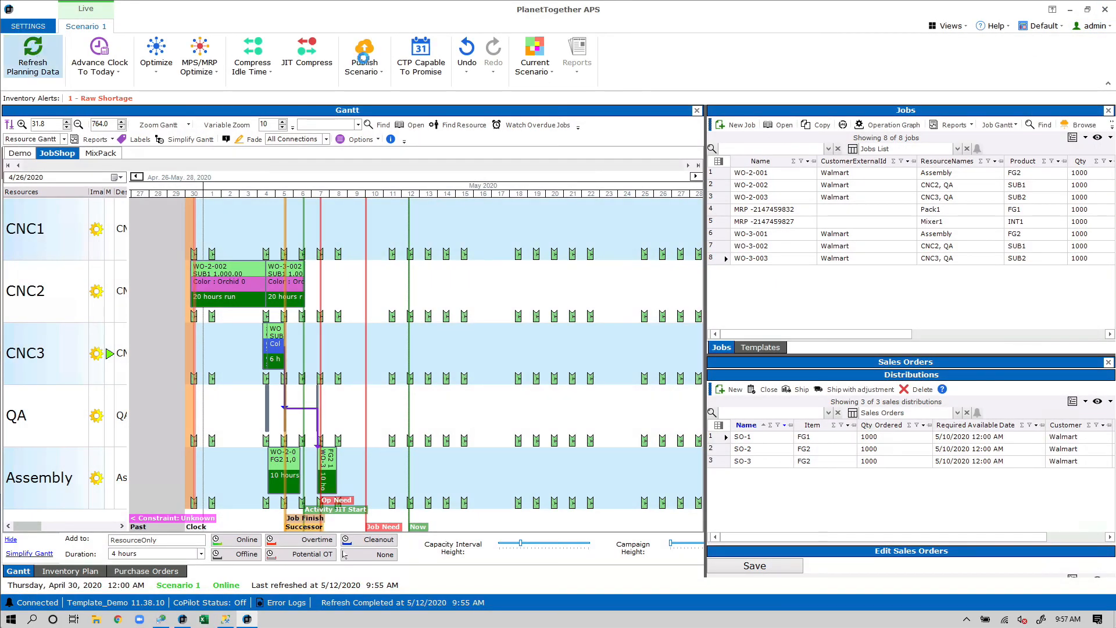
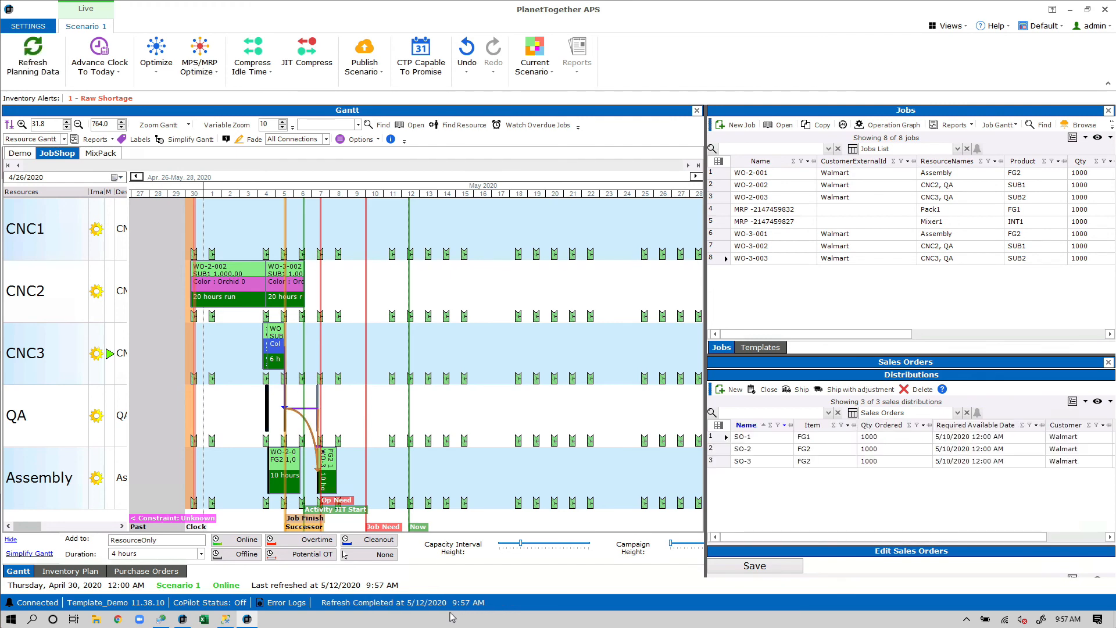
Open the Inventory Plan for RAW1 and include forecasts in the inventory calculations
left_click(81, 573)
left_click(36, 232)
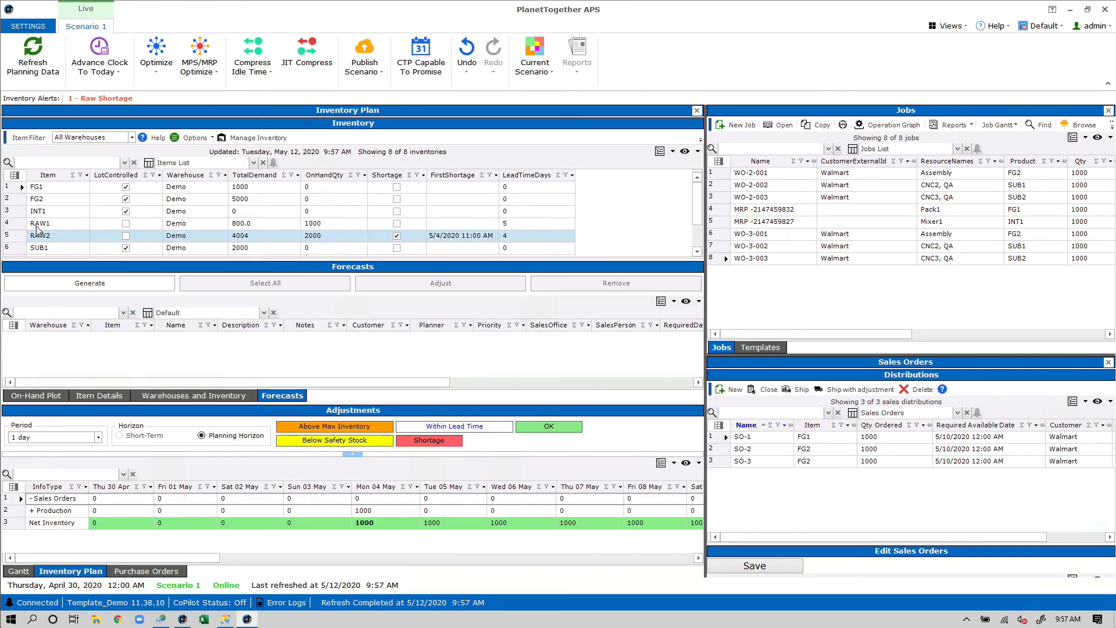
left_click(26, 225)
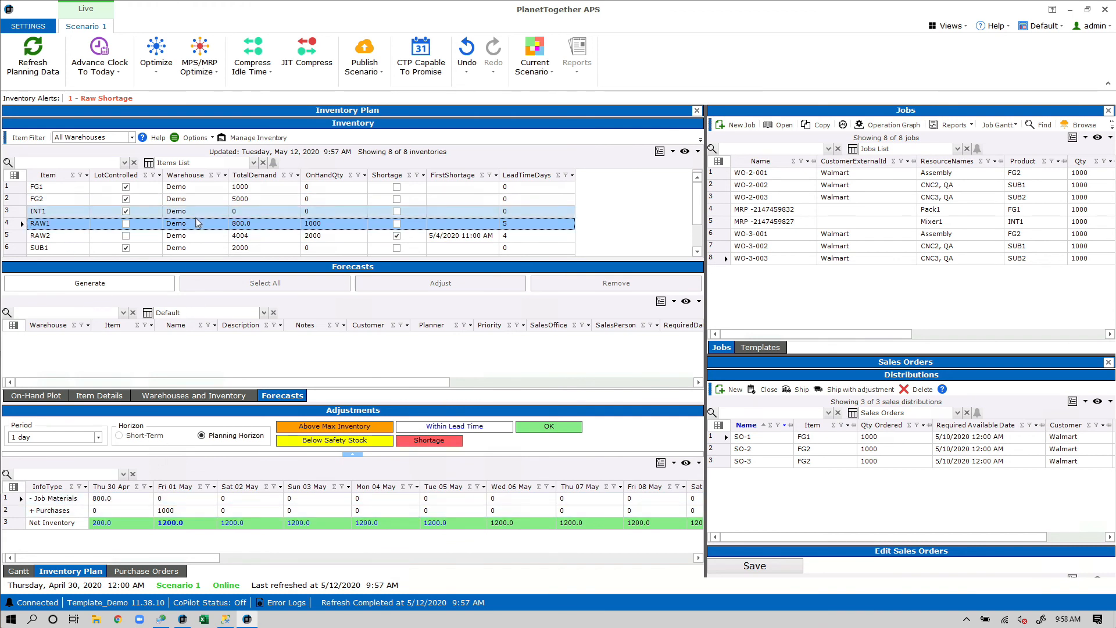
left_click(202, 141)
left_click(202, 140)
left_click(202, 140)
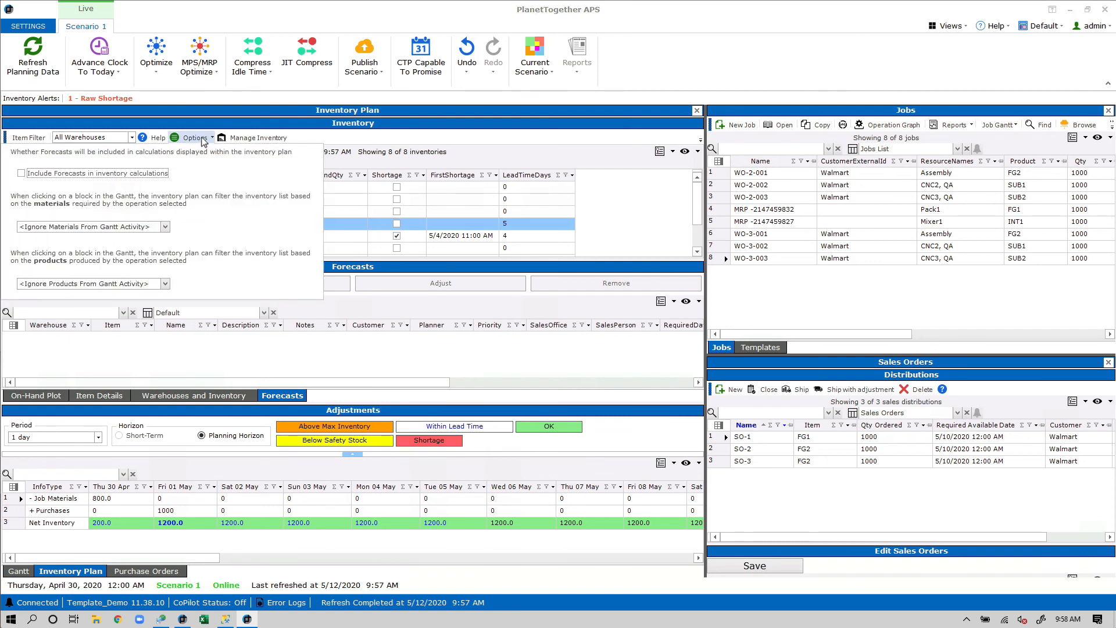
left_click(150, 175)
left_click(384, 145)
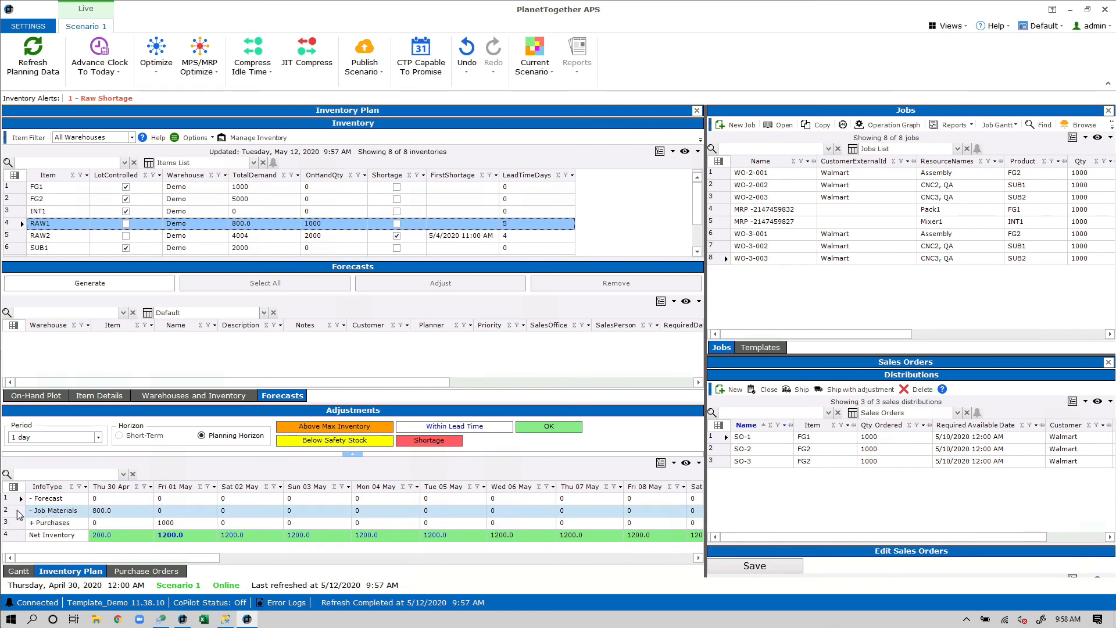
Show the On-Hand Plot for RAW1 and resize the panes to examine both the plot and the daily adjustments
left_click(35, 396)
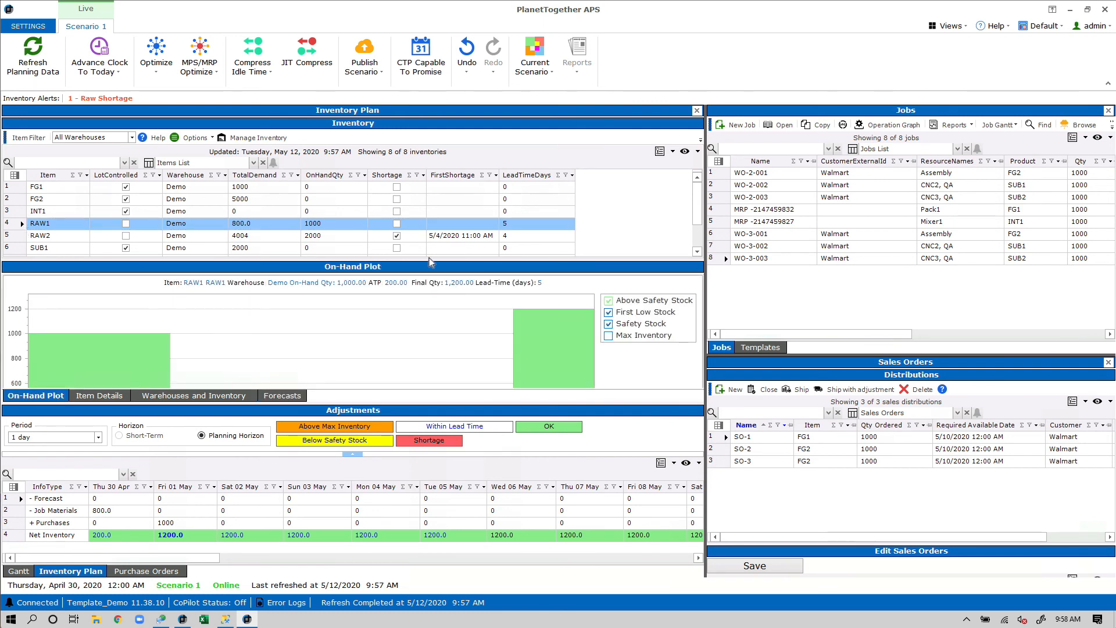
left_click_drag(419, 260, 426, 164)
left_click_drag(359, 414, 354, 469)
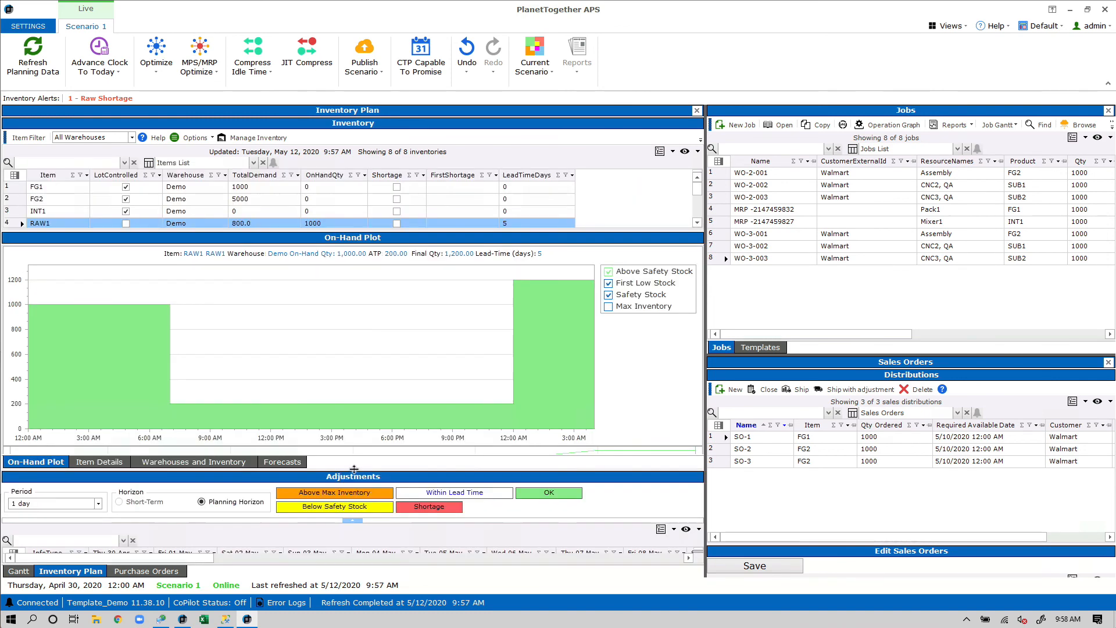
mouse_move(61, 349)
left_click_drag(402, 471, 402, 407)
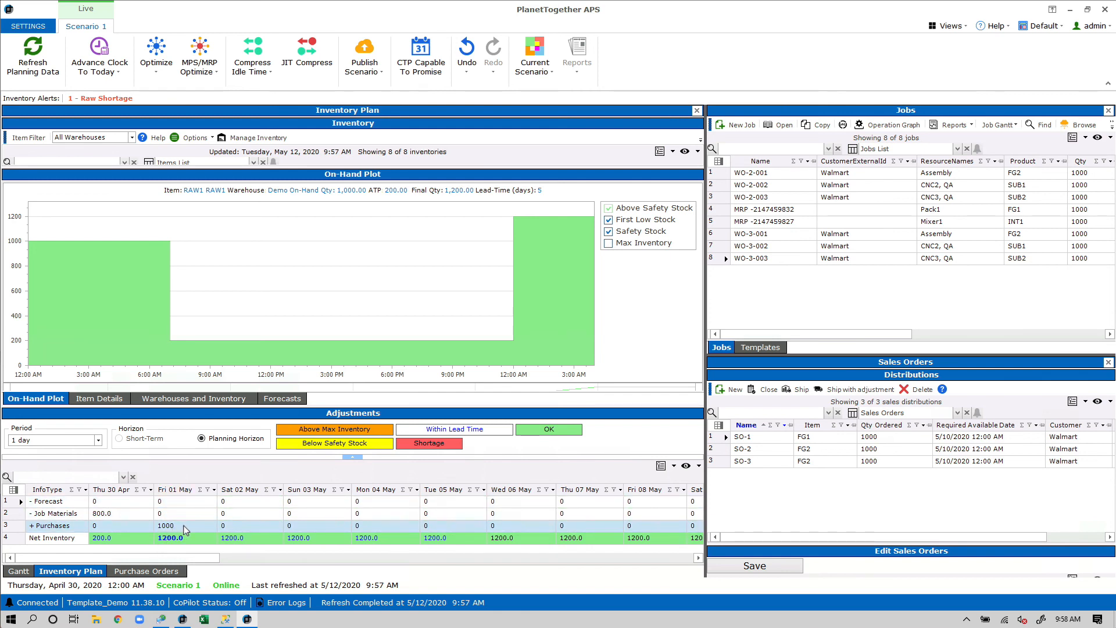
Check RAW1's item details, and examine RAW2's daily net inventory with the full item list in view
left_click(82, 398)
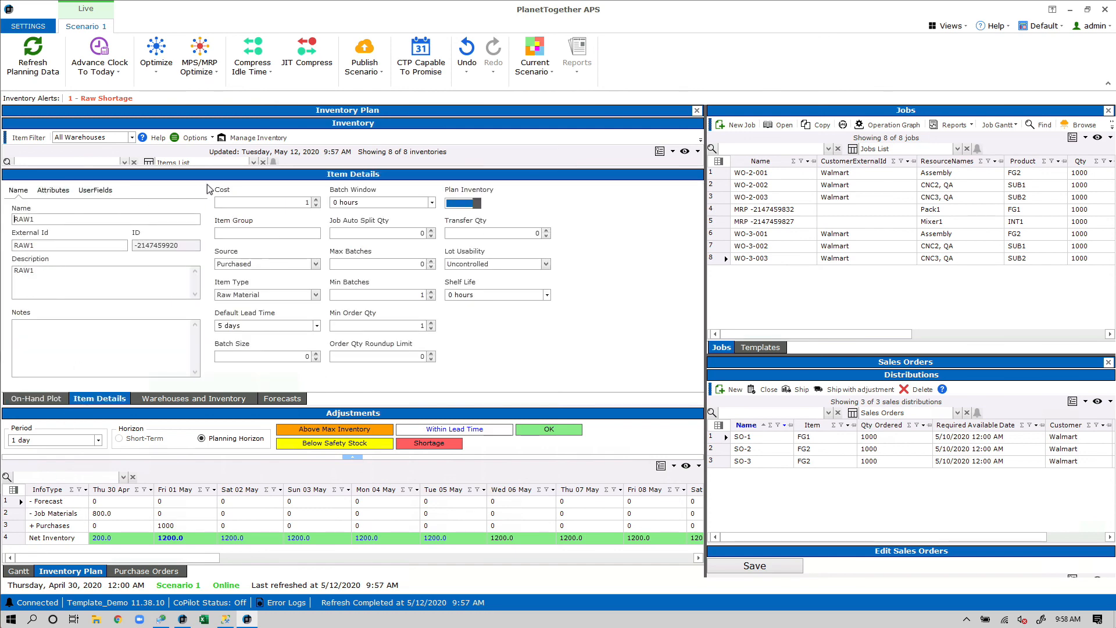
left_click_drag(213, 174, 213, 336)
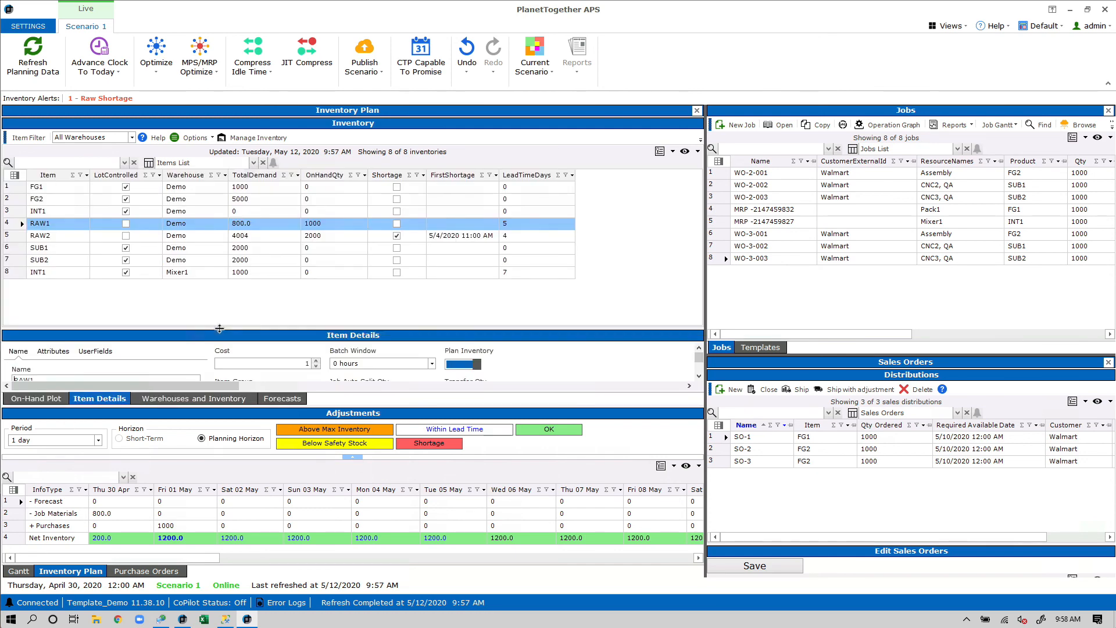
left_click(18, 235)
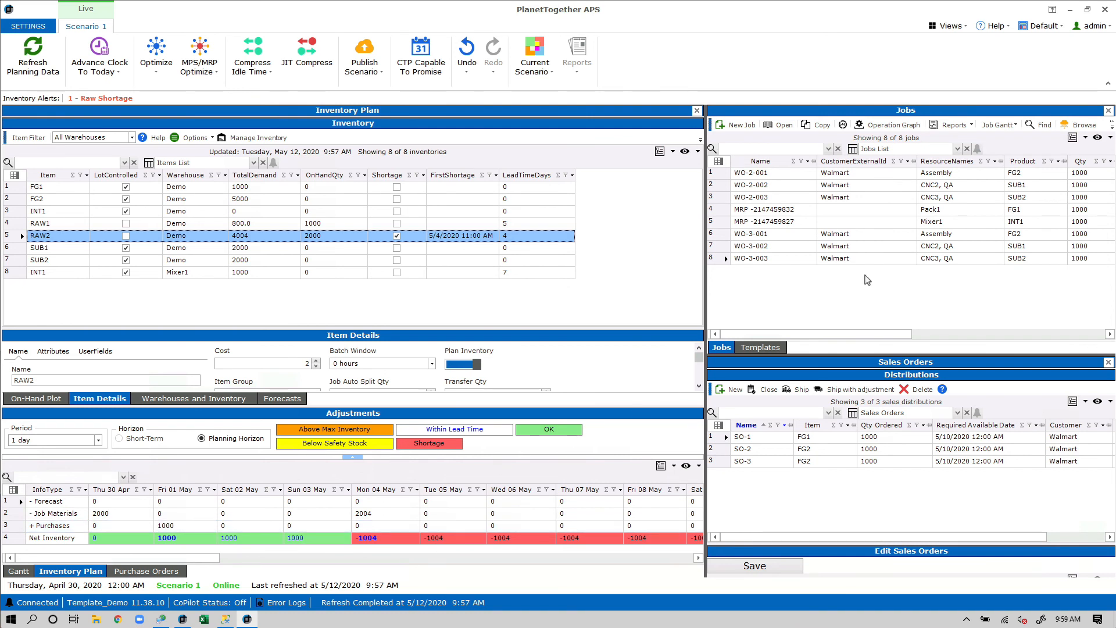
Review the imported RAW1 and RAW2 orders in the Purchase Orders view, and return to the Gantt
left_click(950, 27)
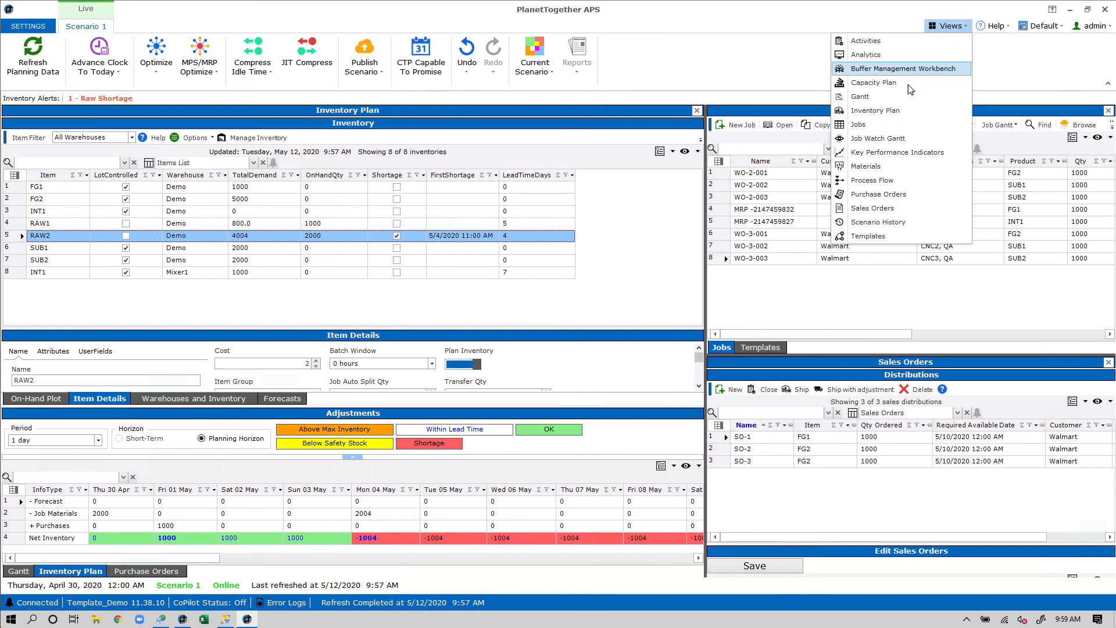
left_click(883, 194)
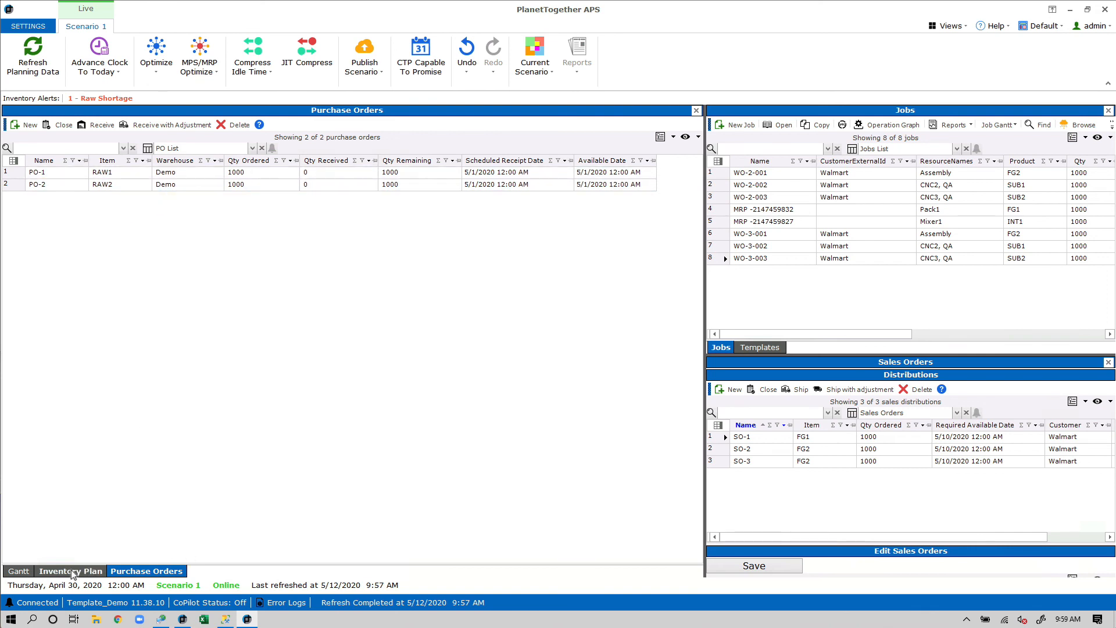
left_click(17, 572)
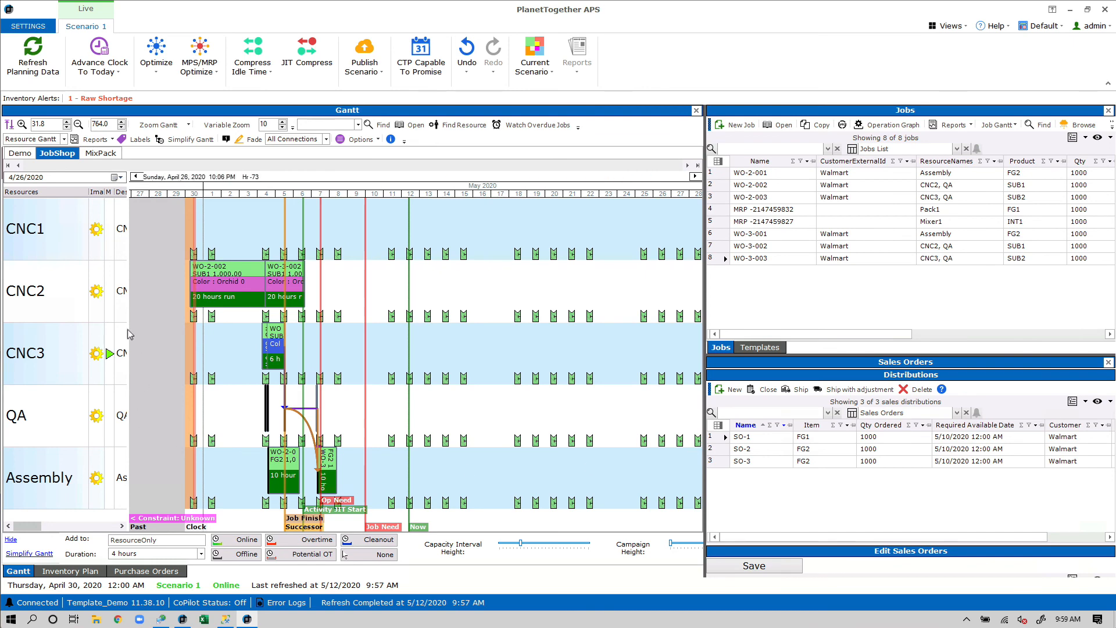
Examine the required date and quantity of the FG2 forecast in the Inventory Plan's Forecasts
left_click(70, 572)
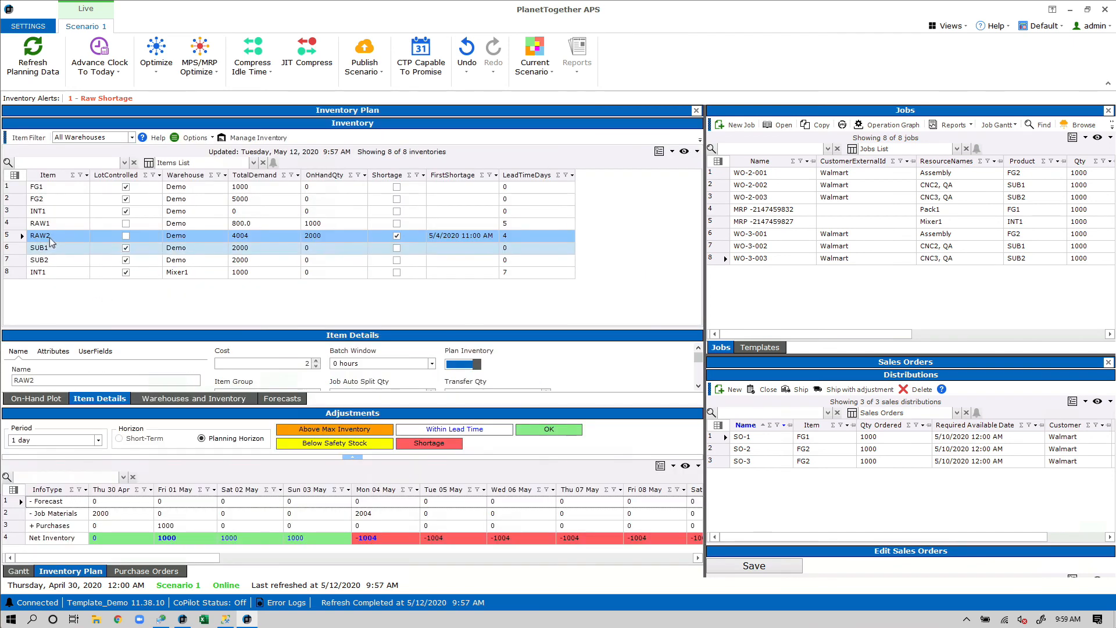
left_click(36, 199)
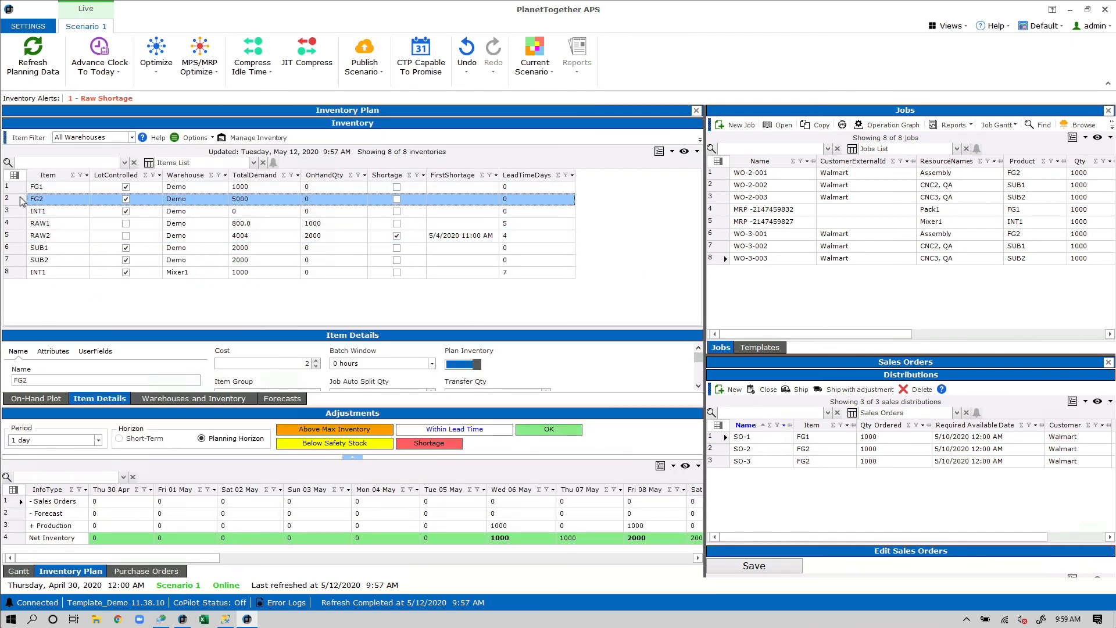
left_click(288, 400)
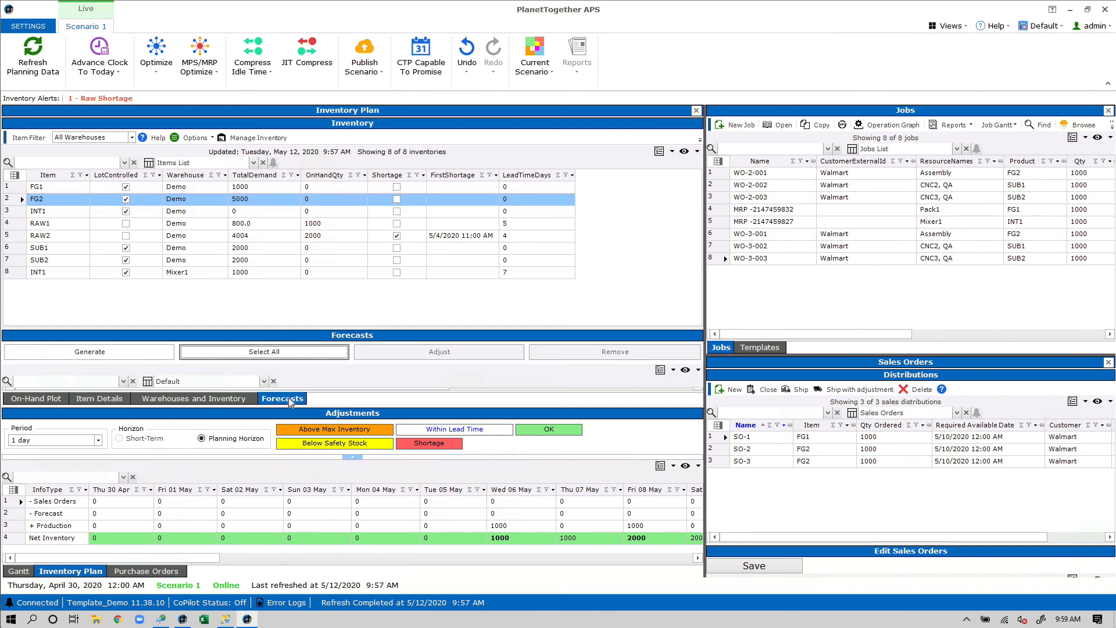
left_click_drag(353, 334, 373, 192)
left_click(21, 266)
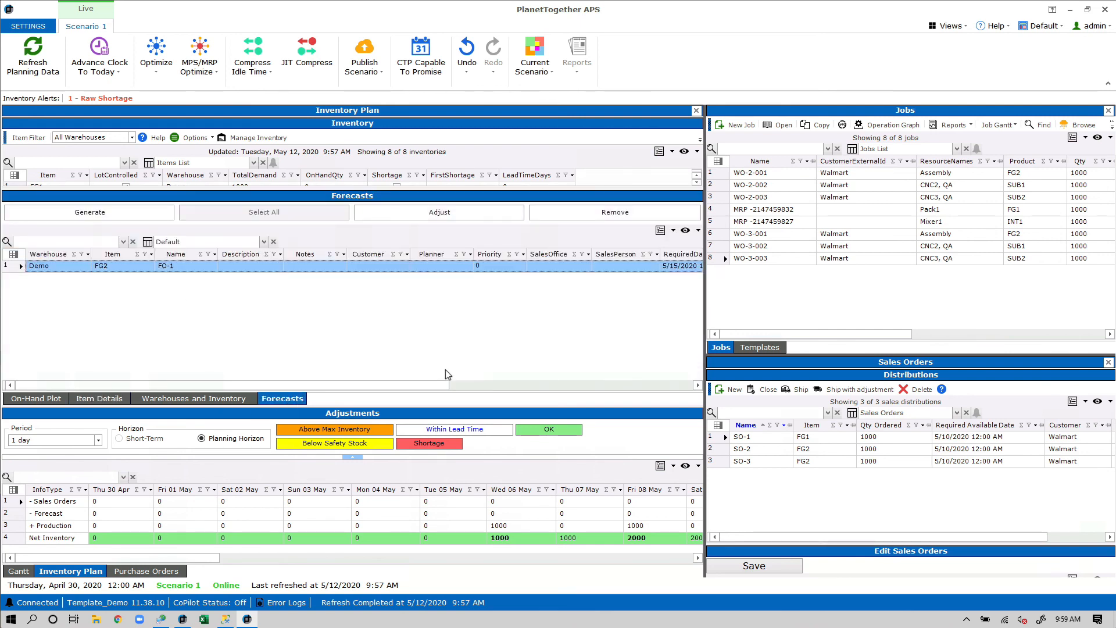
left_click_drag(341, 385, 556, 385)
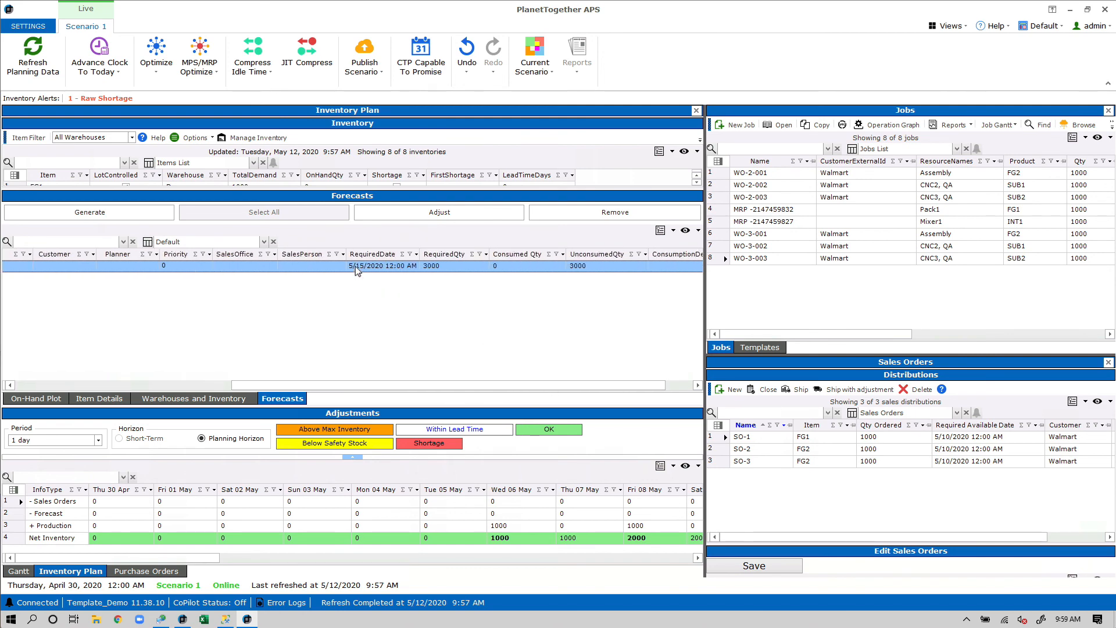
Widen the Jobs pane beside the Gantt to show the OrderNumber column, and run an MPS/MRP Optimize
left_click(16, 572)
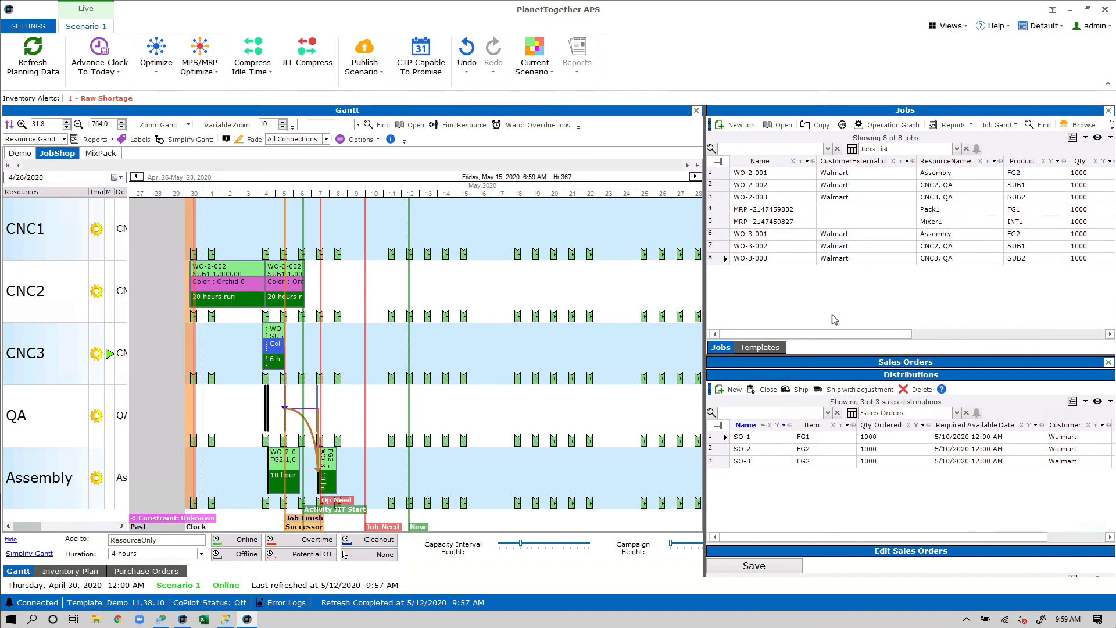
left_click_drag(704, 302, 544, 300)
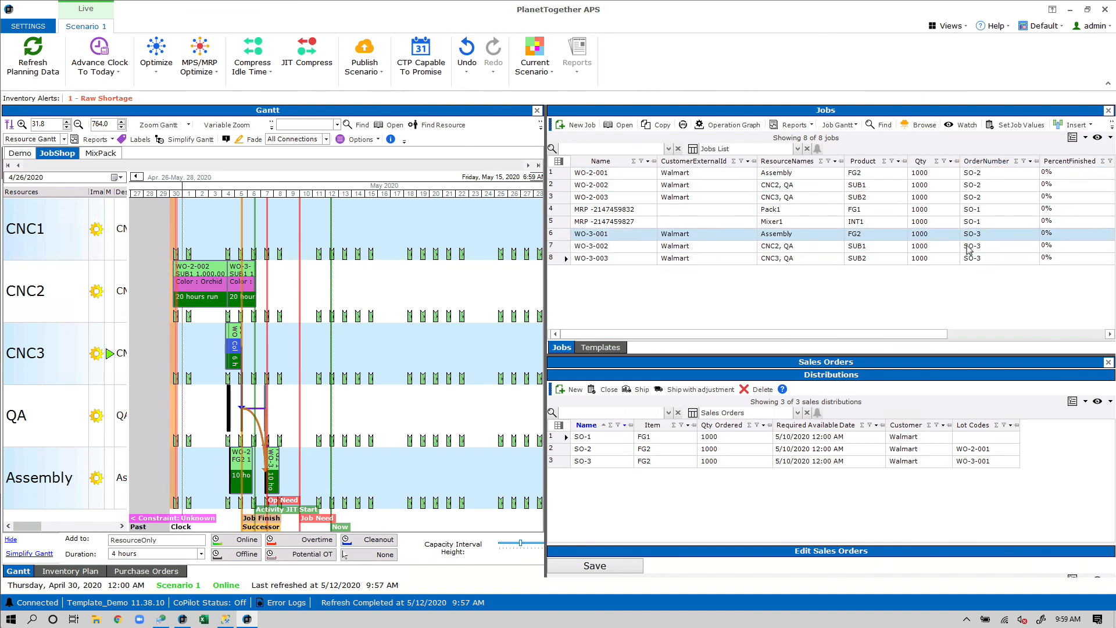
left_click(201, 53)
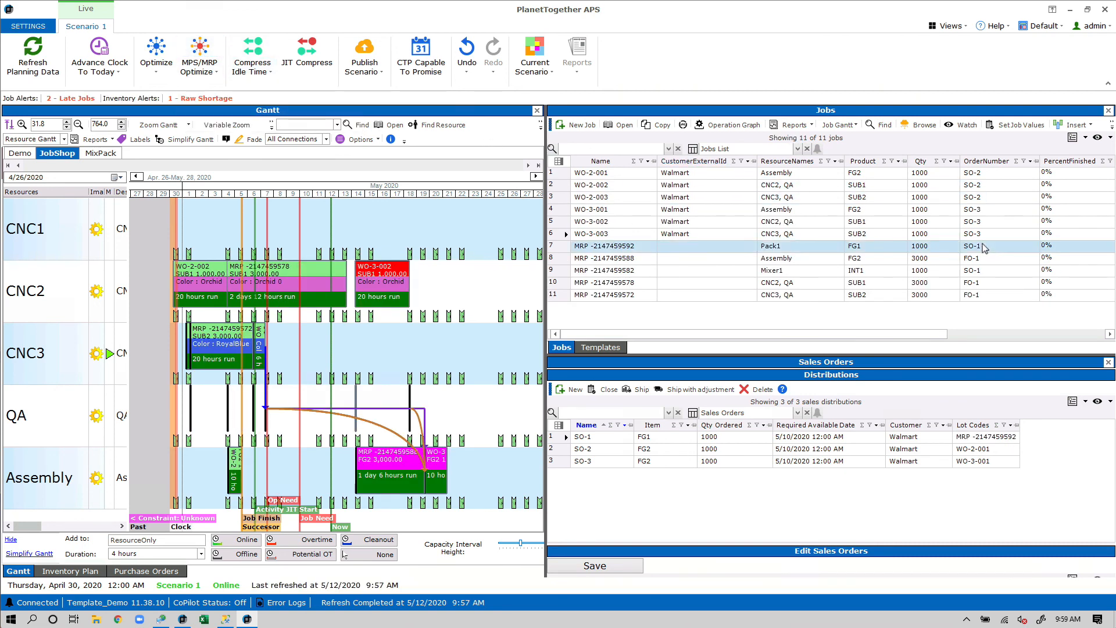
Sort the jobs by OrderNumber and watch the forecast order's FG2 assembly job in the Gantt
left_click(855, 263)
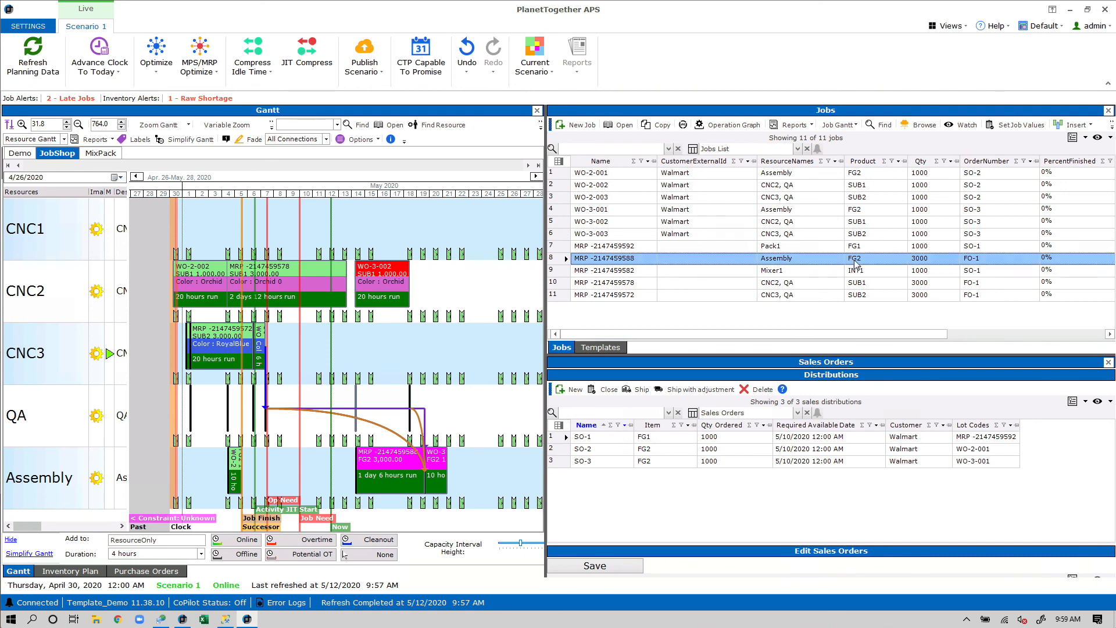
left_click(878, 295)
left_click(987, 161)
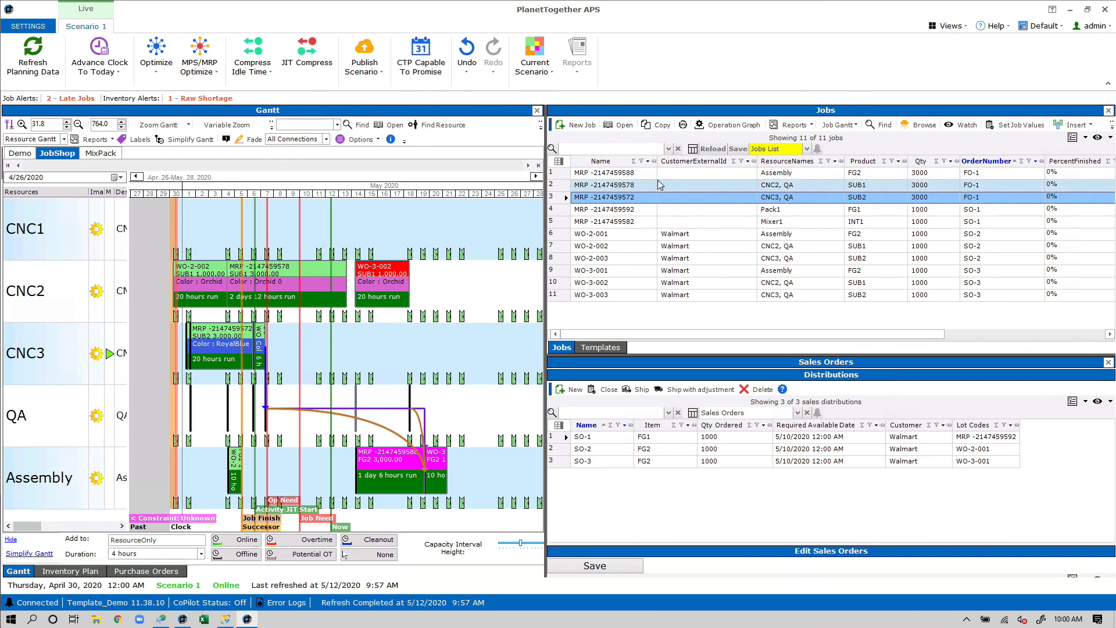
left_click(565, 176)
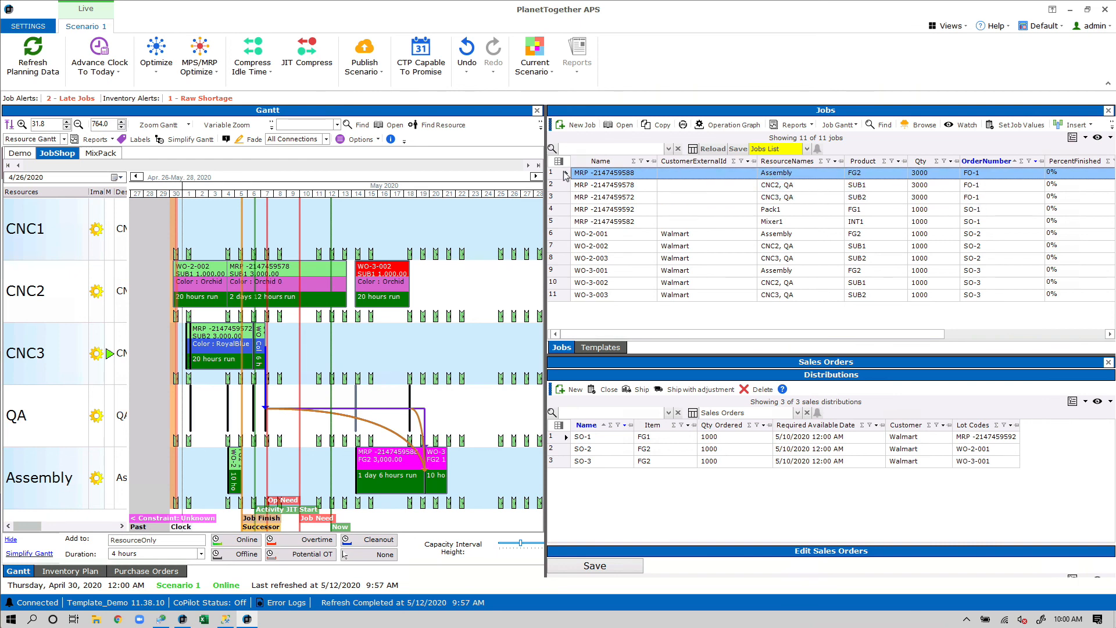
left_click(967, 129)
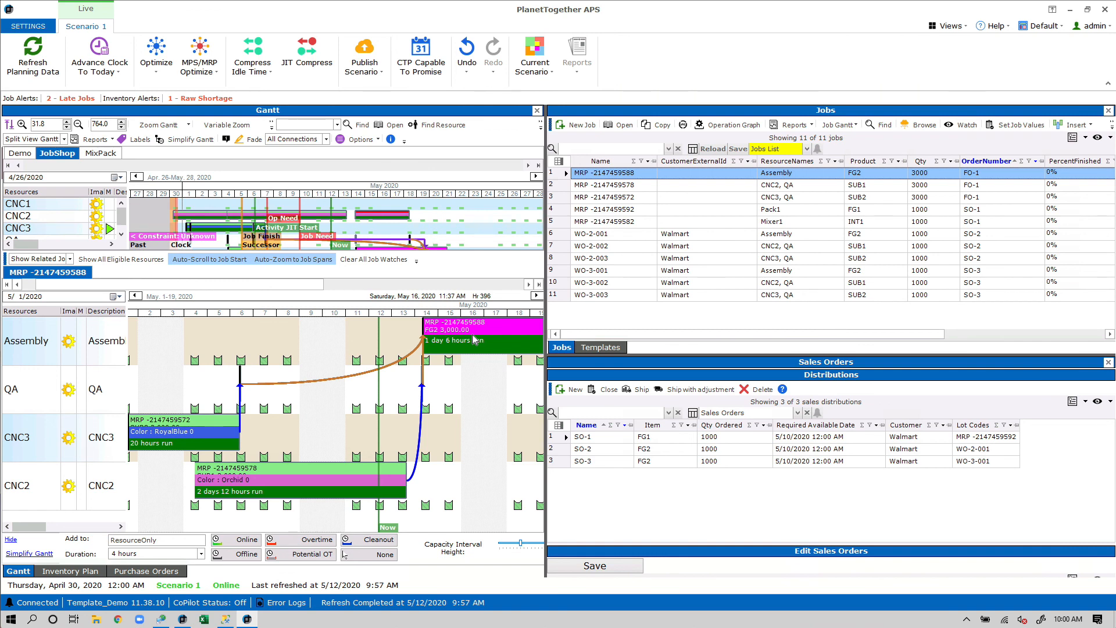
Switch to the Template_Demo.xlsx workbook in Excel and review the ForecastOrders, SalesOrders and PurchaseOrders sheets
right_click(209, 620)
left_click(184, 385)
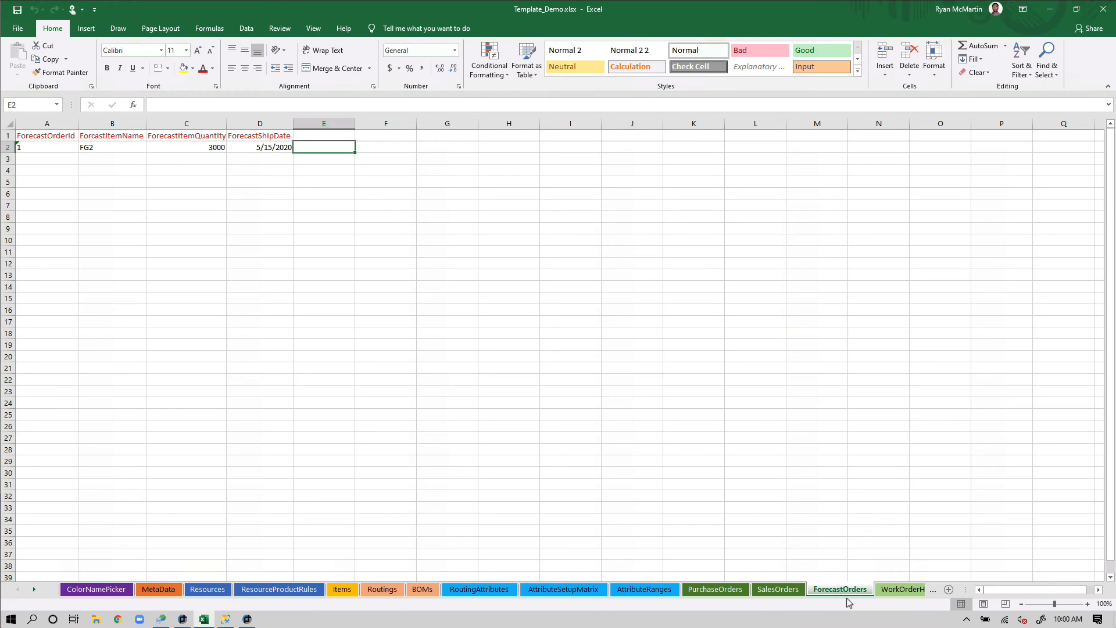
left_click(795, 590)
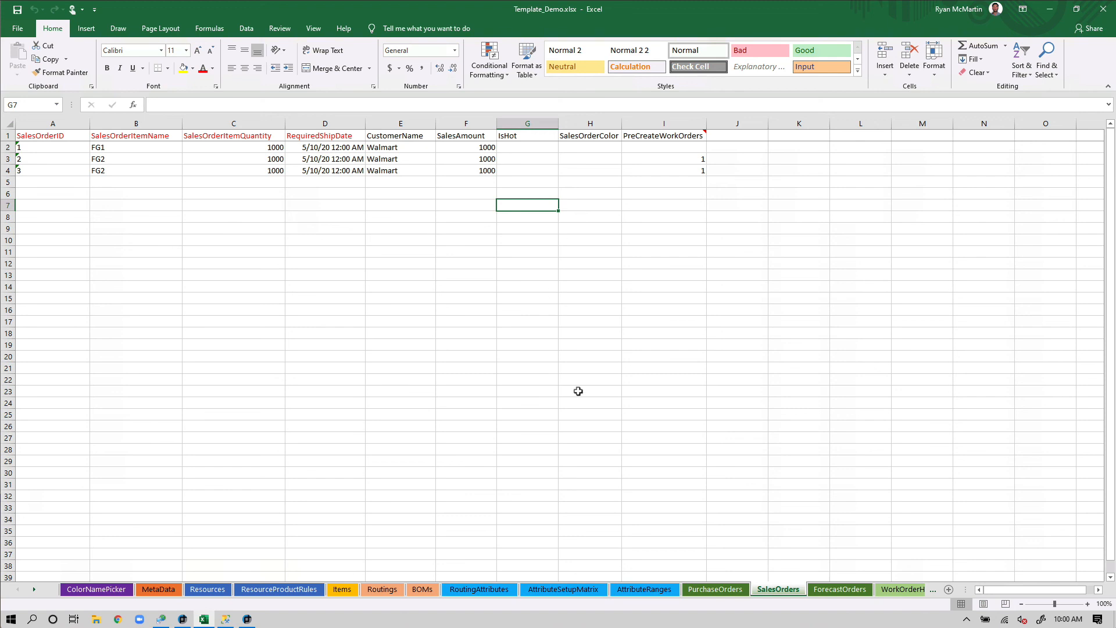
left_click(717, 589)
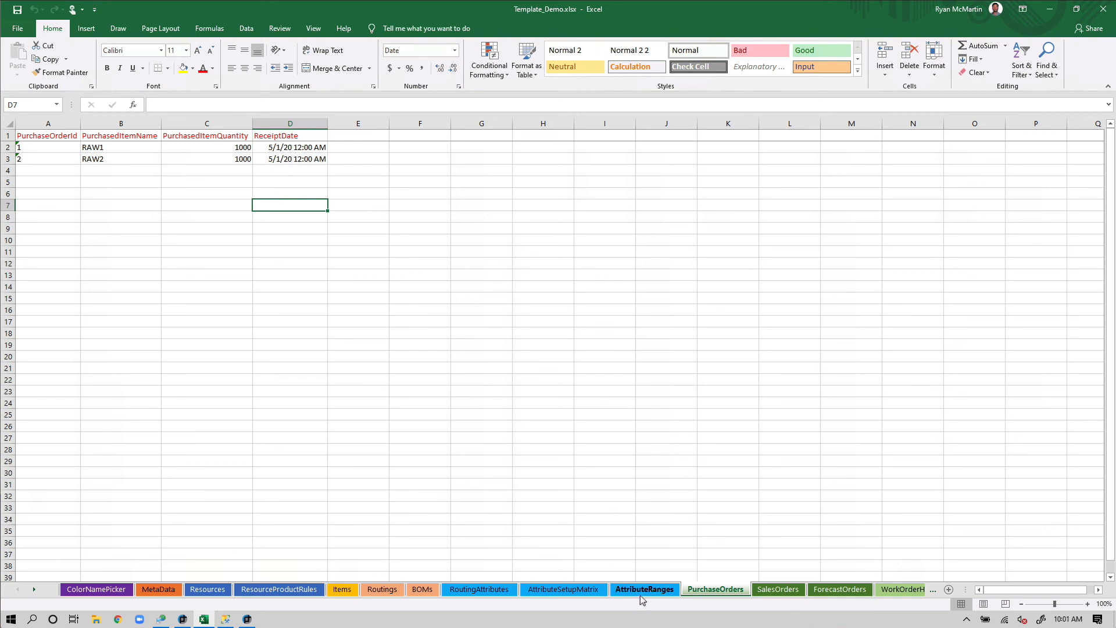
Review the attribute setup data in the RoutingAttributes, AttributeSetupMatrix and AttributeRanges sheets
left_click(491, 597)
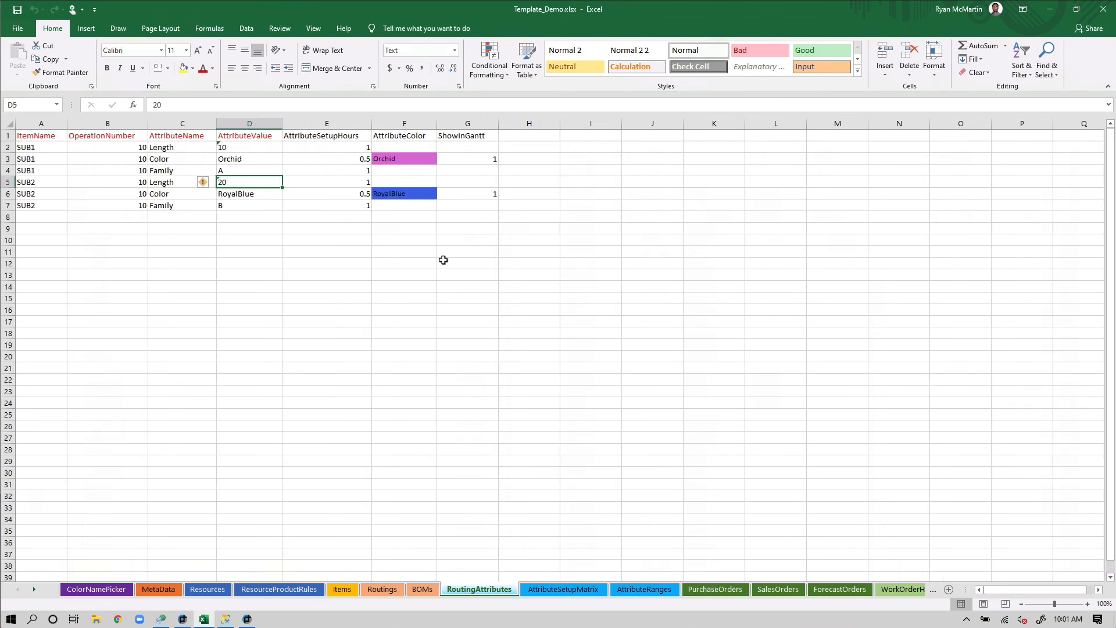
left_click(571, 589)
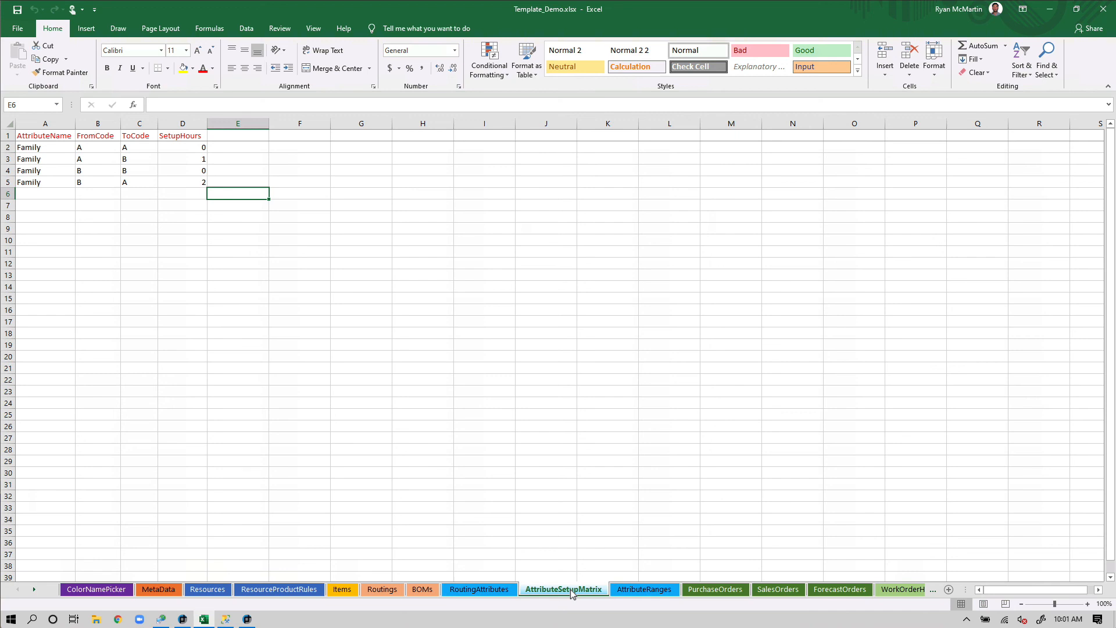
left_click(656, 590)
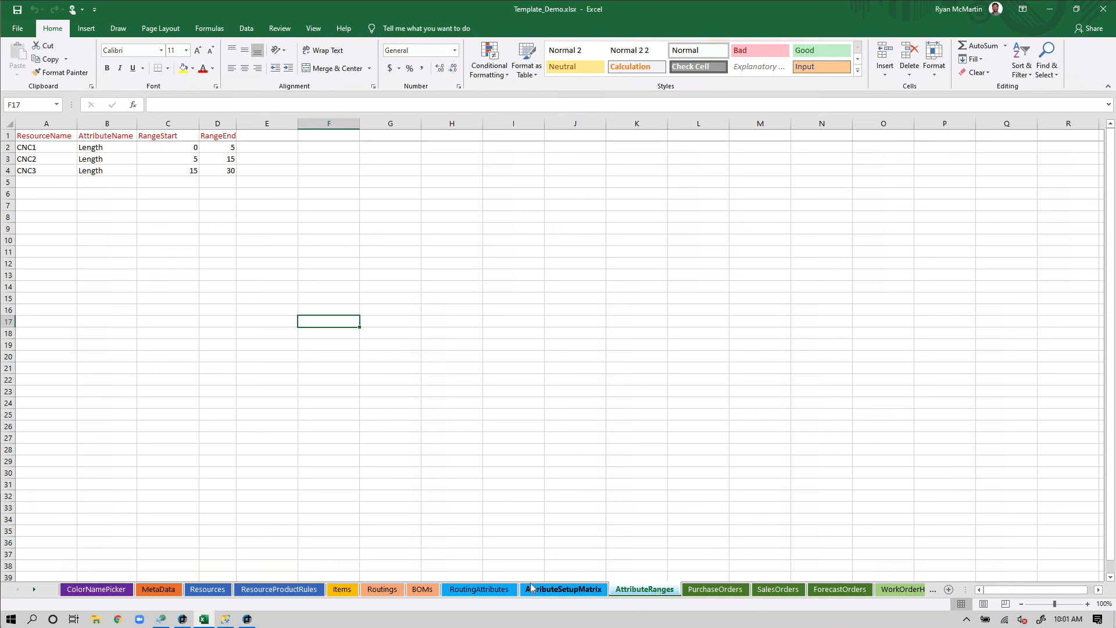
Review the product data in the BOMs, Routings, Items and ResourceProductRules sheets
left_click(422, 589)
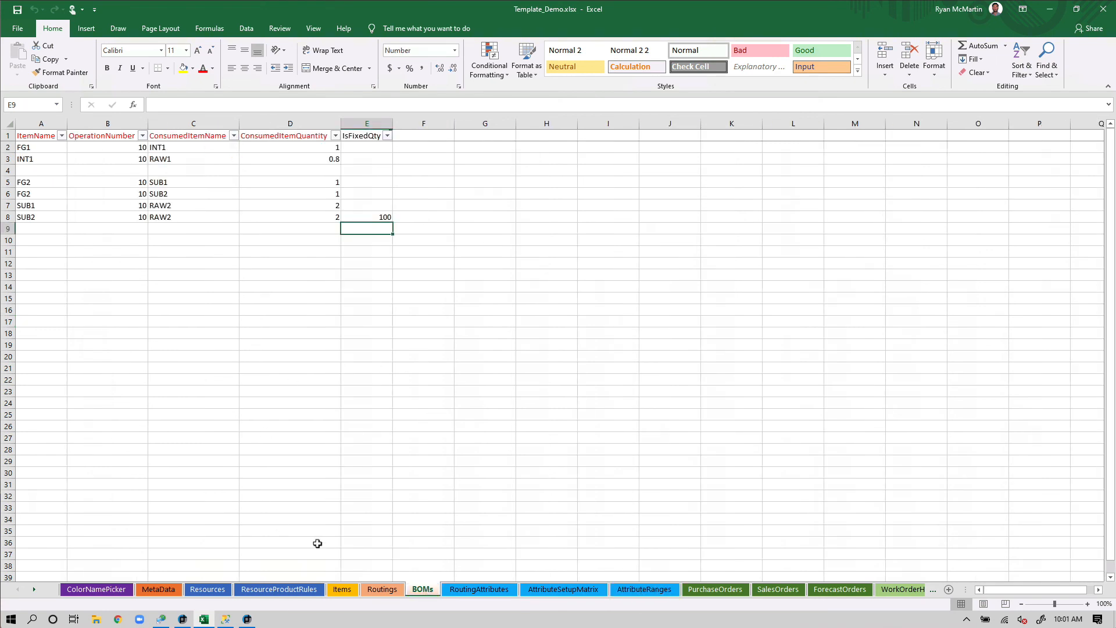
left_click(384, 589)
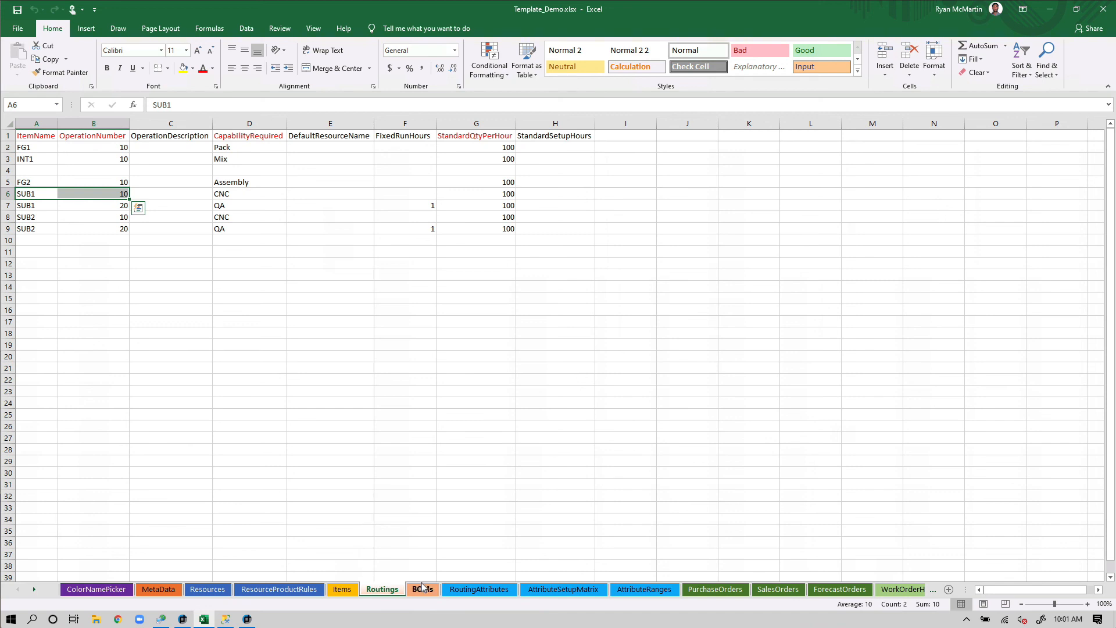
left_click(343, 589)
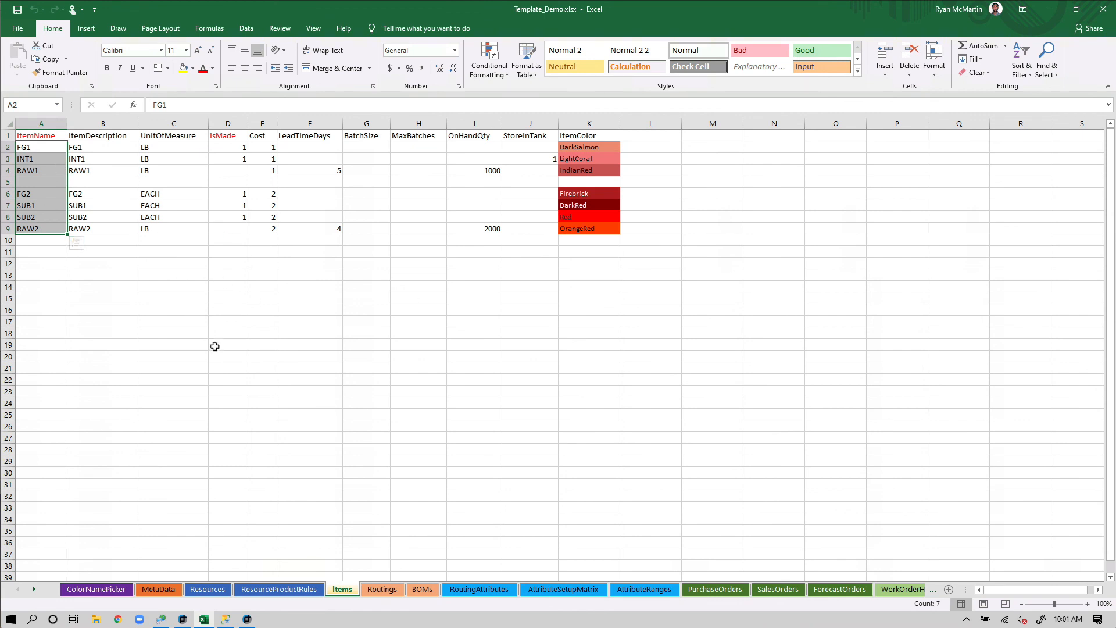
left_click(301, 591)
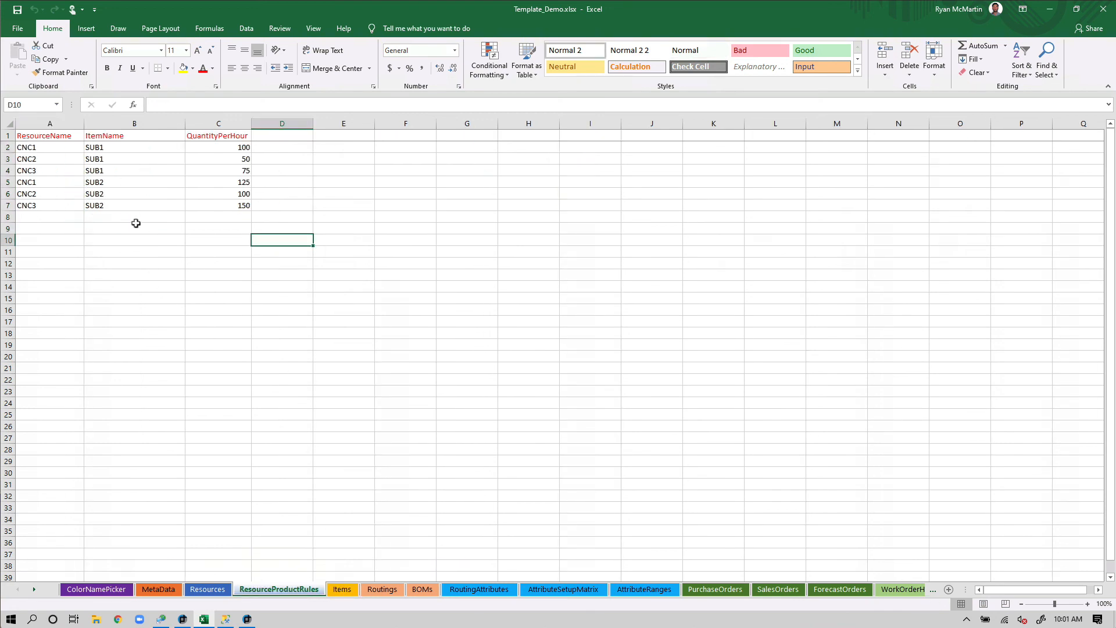
Examine the resource list in the Resources sheet, highlighting the ResourceCapability values for the JobShop resources
left_click(206, 590)
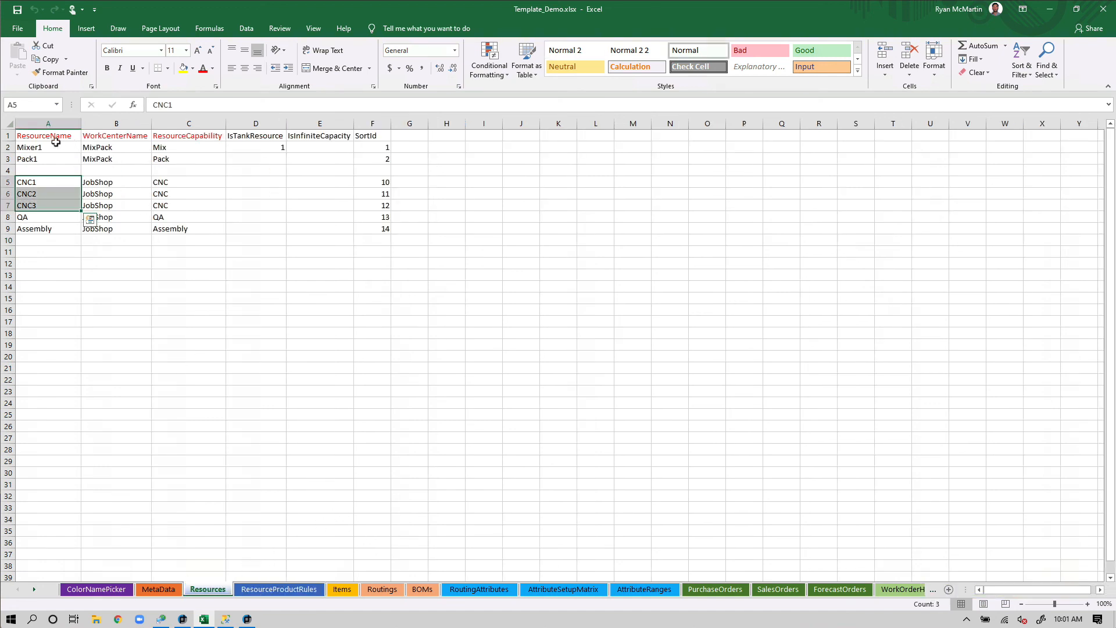
left_click_drag(53, 147, 378, 246)
left_click(375, 263)
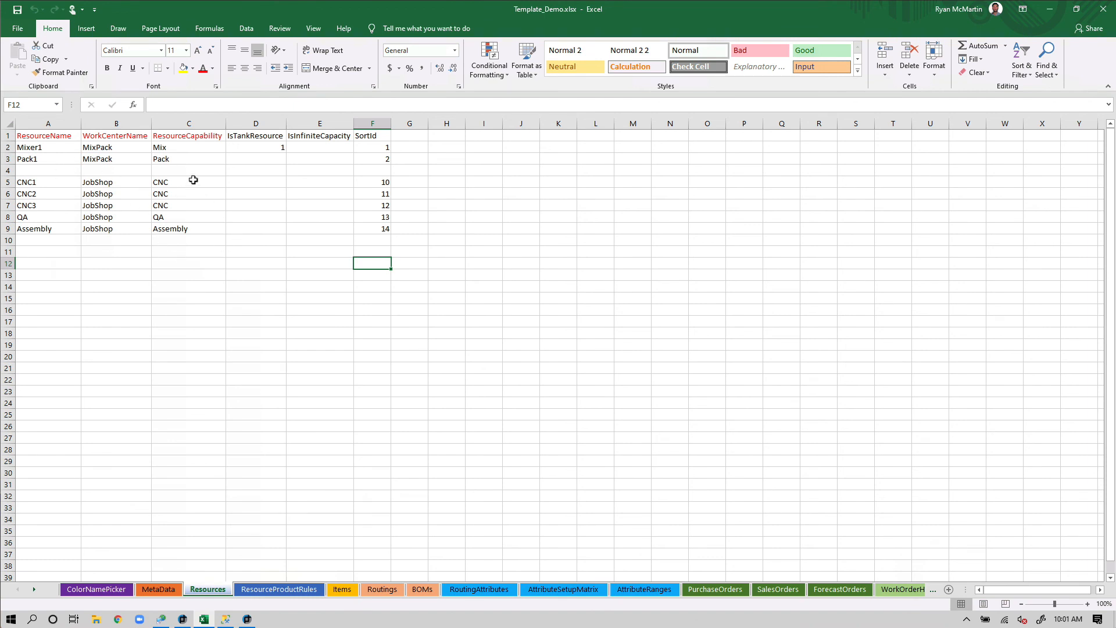
left_click_drag(192, 182, 185, 229)
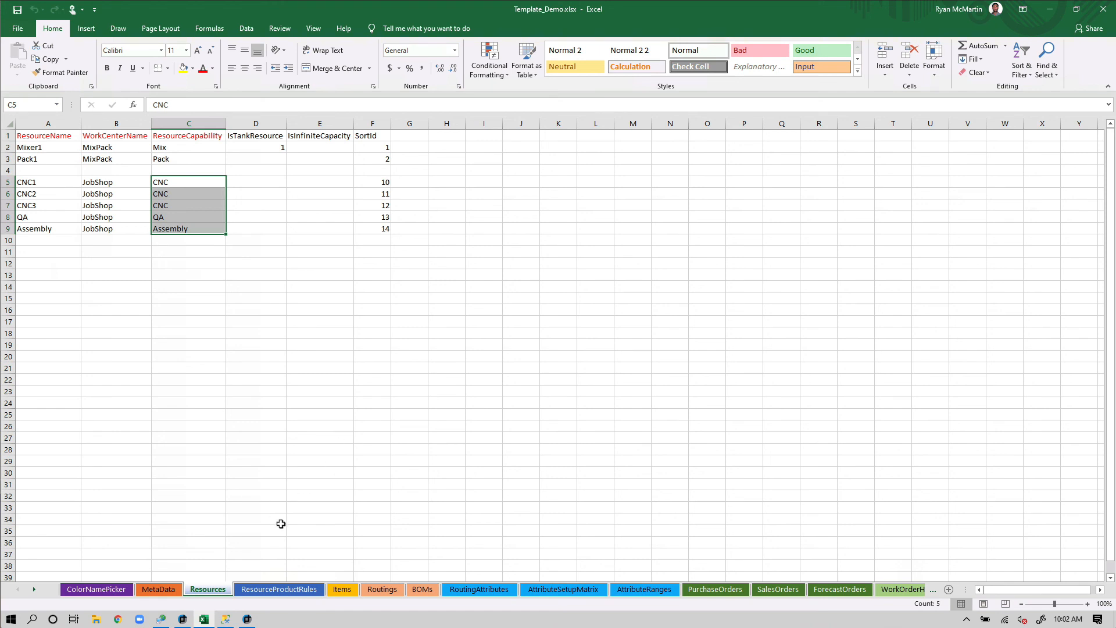
Check the PlantName value in the MetaData sheet
left_click(166, 590)
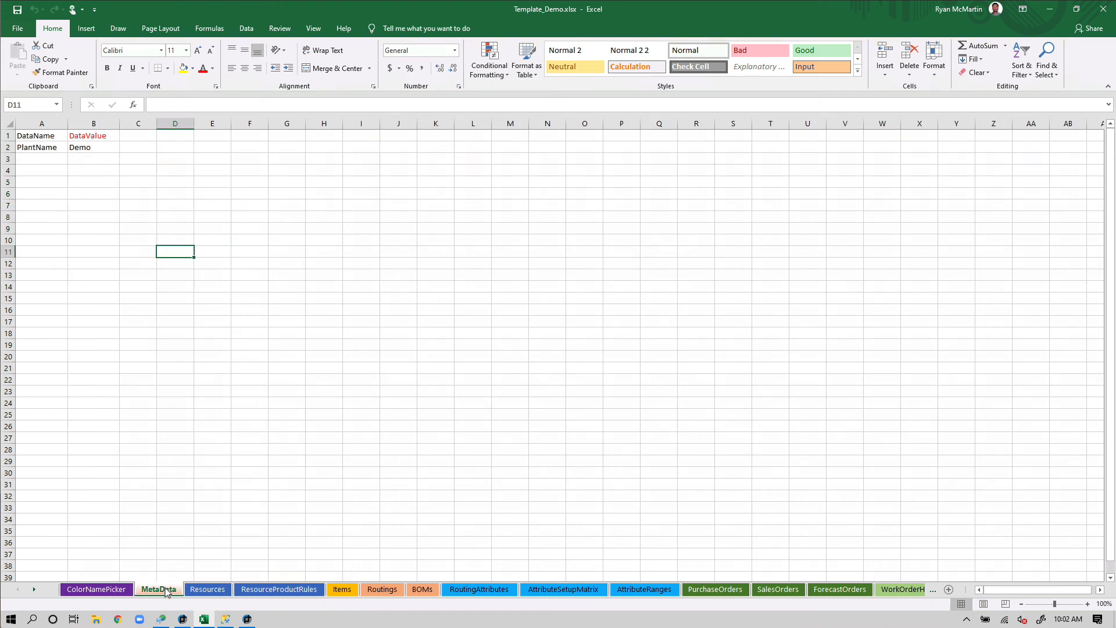
left_click(95, 146)
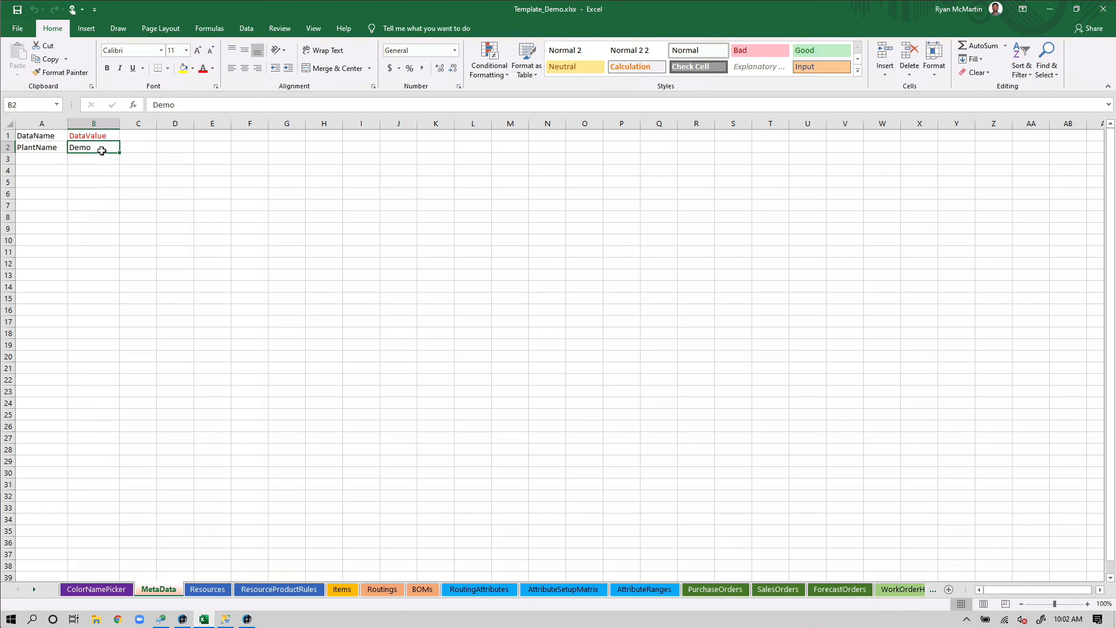
left_click(104, 163)
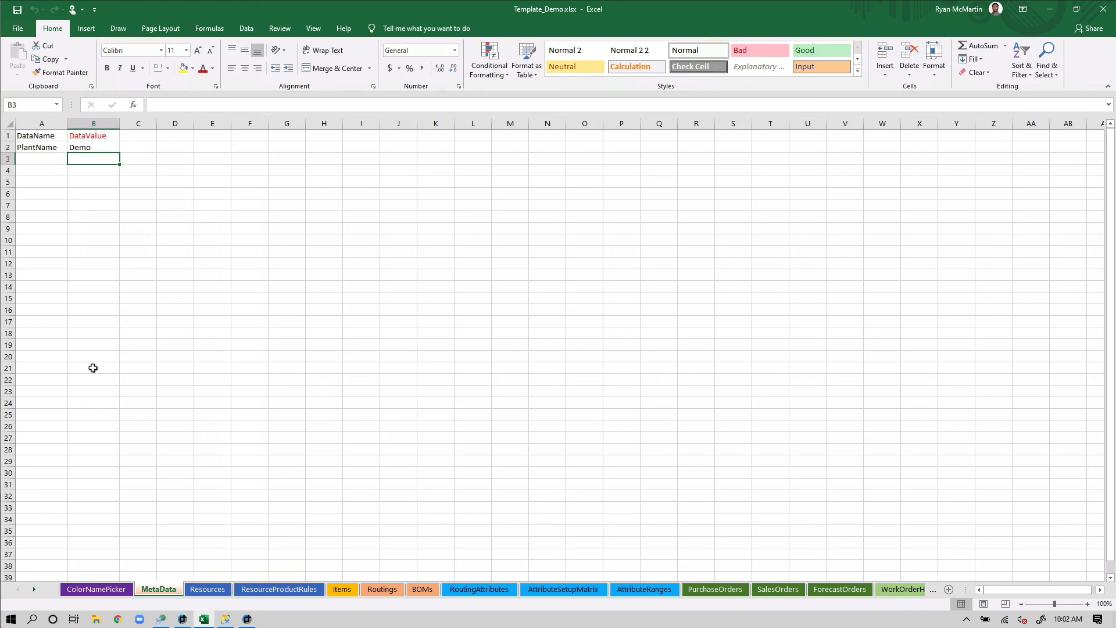
Look through the color names in the ColorNamePicker sheet, ending at the start of the list
left_click(108, 592)
scroll(233, 244, "down", 2)
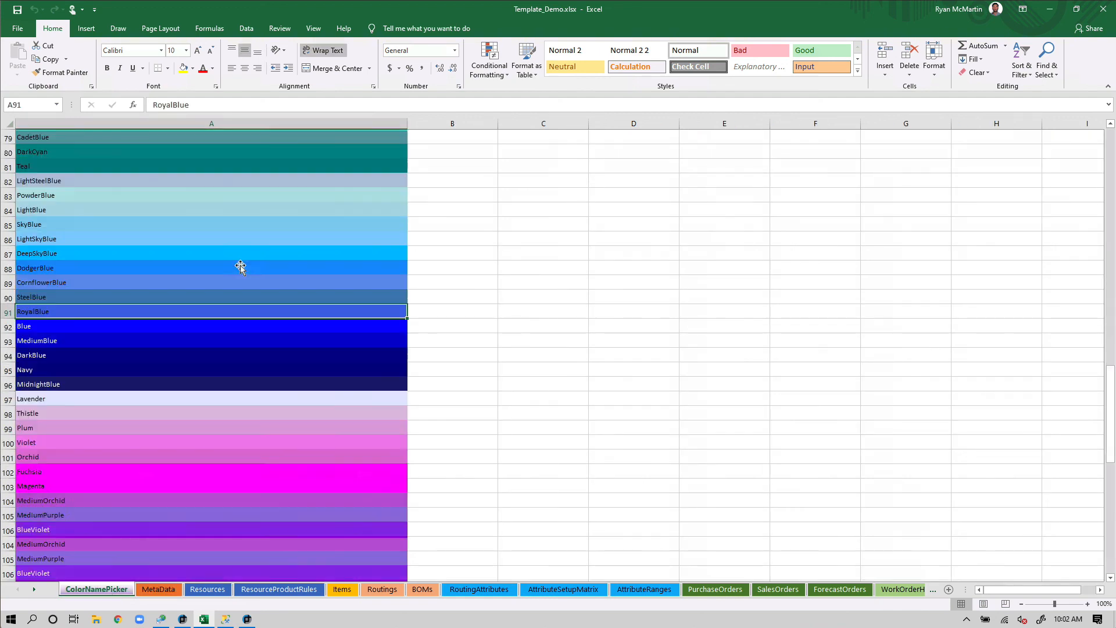
scroll(241, 279, "down", 10)
scroll(242, 291, "up", 20)
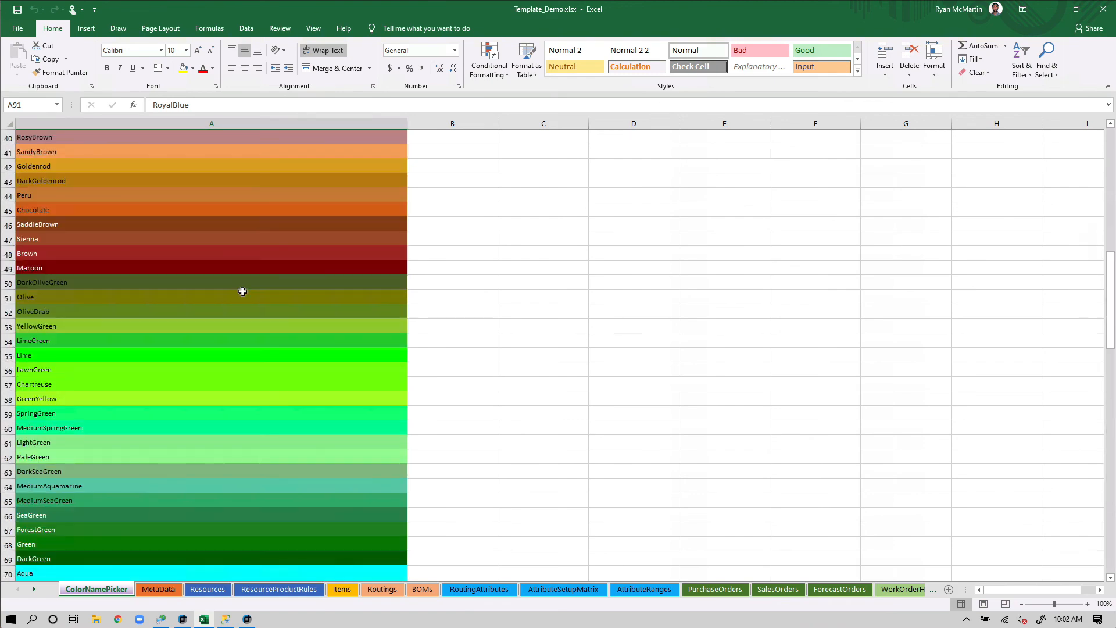
scroll(243, 292, "up", 13)
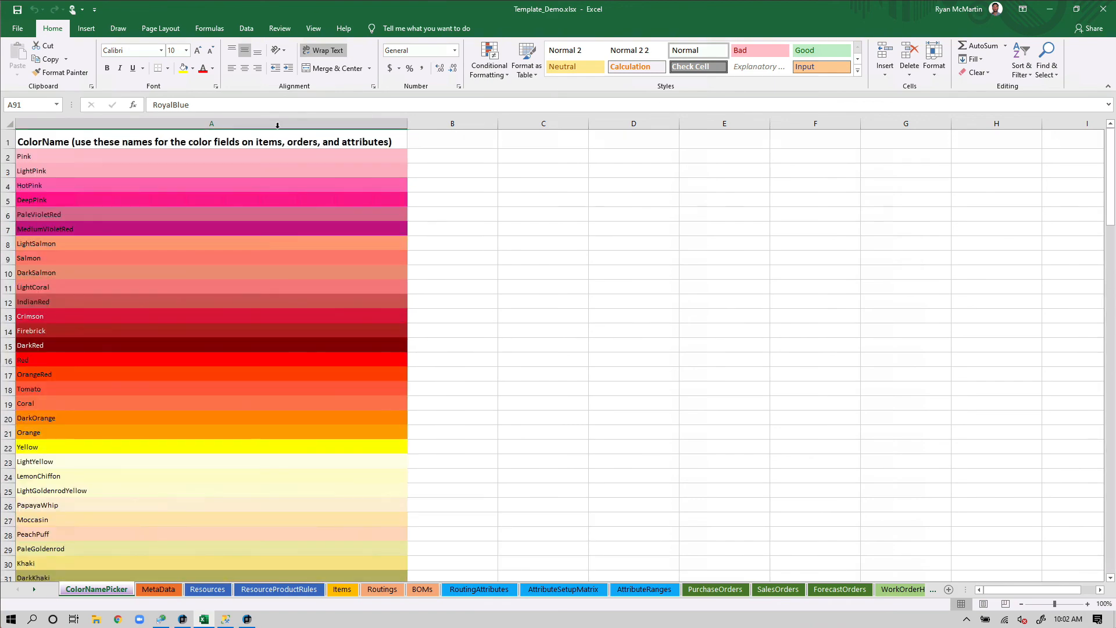